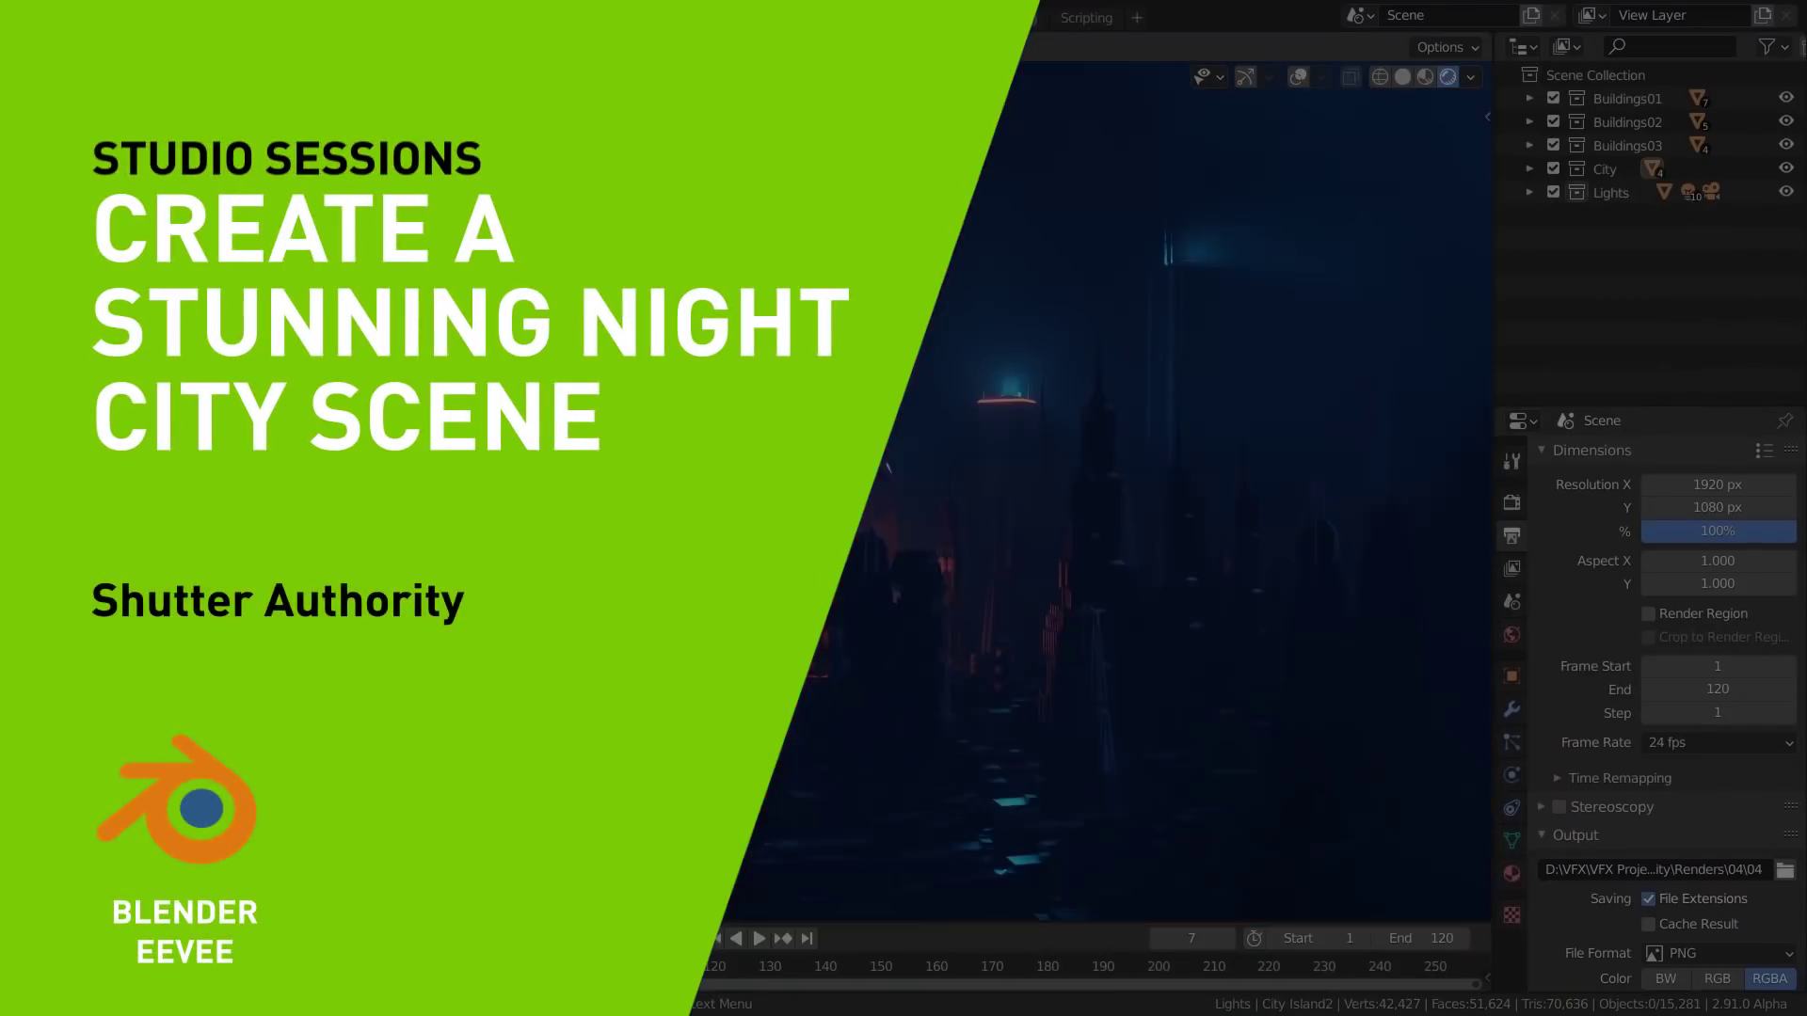
pyautogui.moveTo(716, 451); pyautogui.dragTo(885, 527, button='middle')
pyautogui.scroll(3, 844, 551)
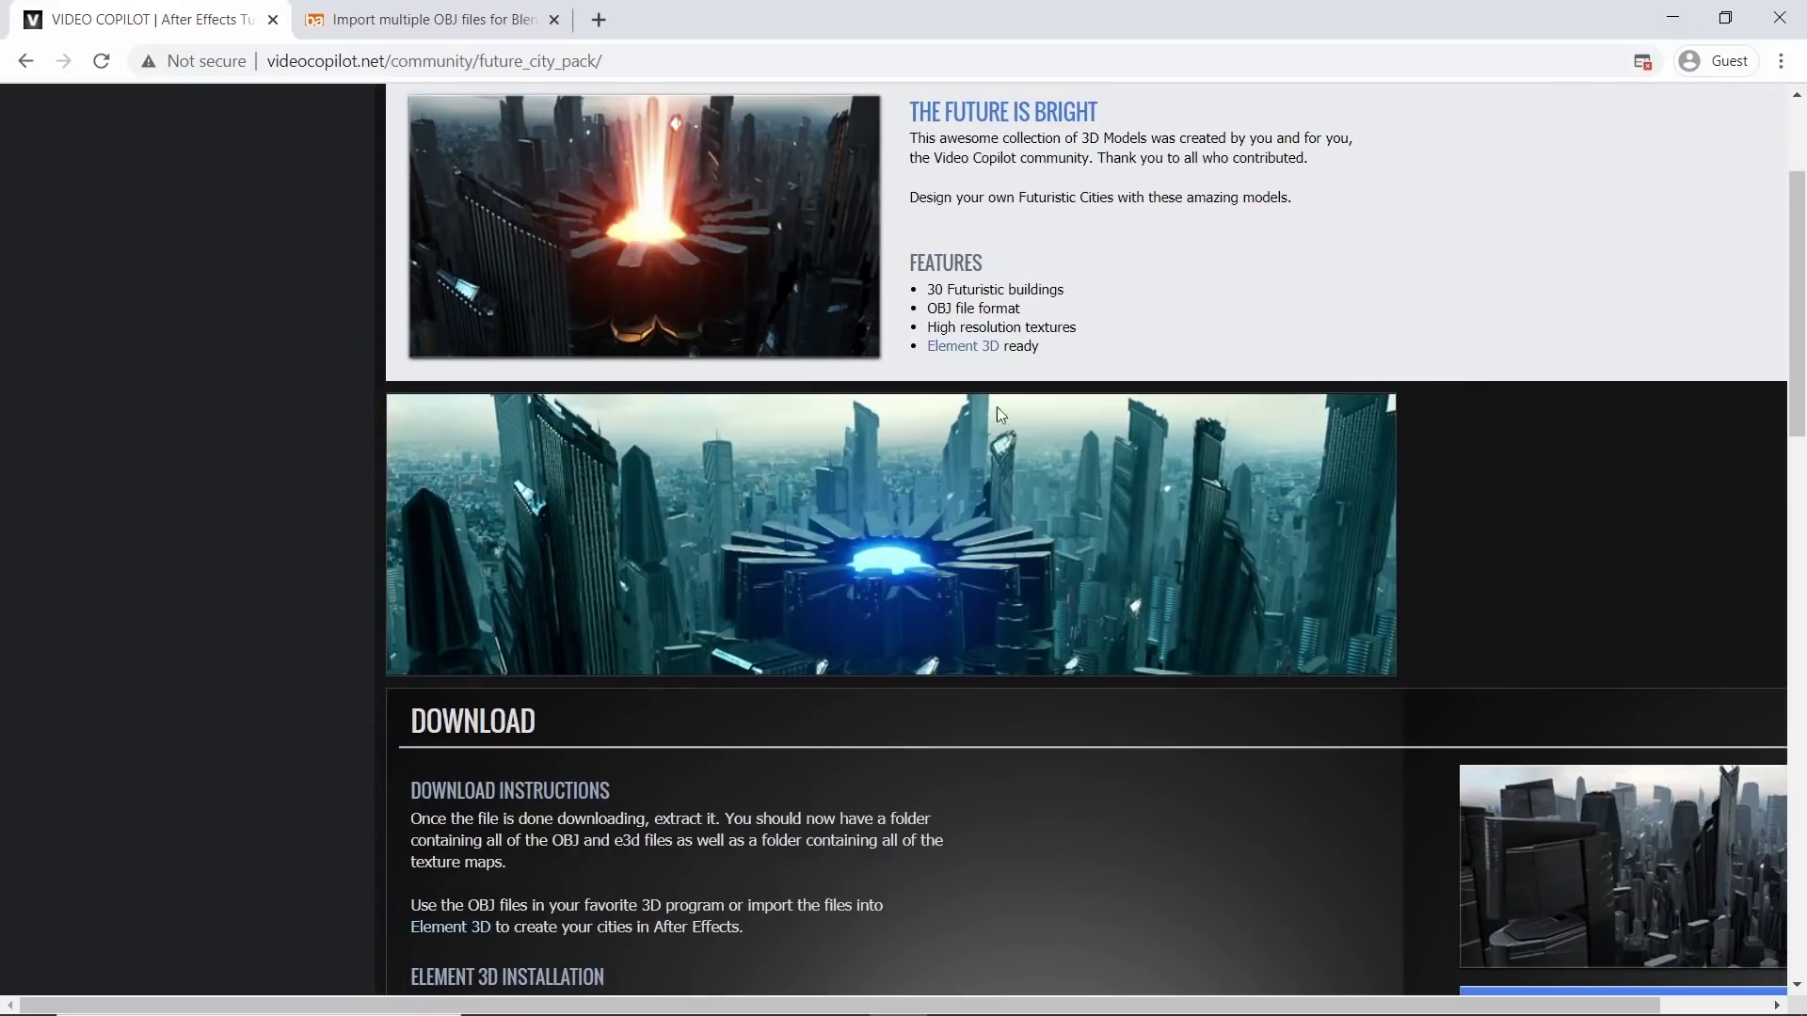
# Review the Future City Pack download page and the download links for the Import multiple OBJ add-on
pyautogui.scroll(-5, 1520, 567)
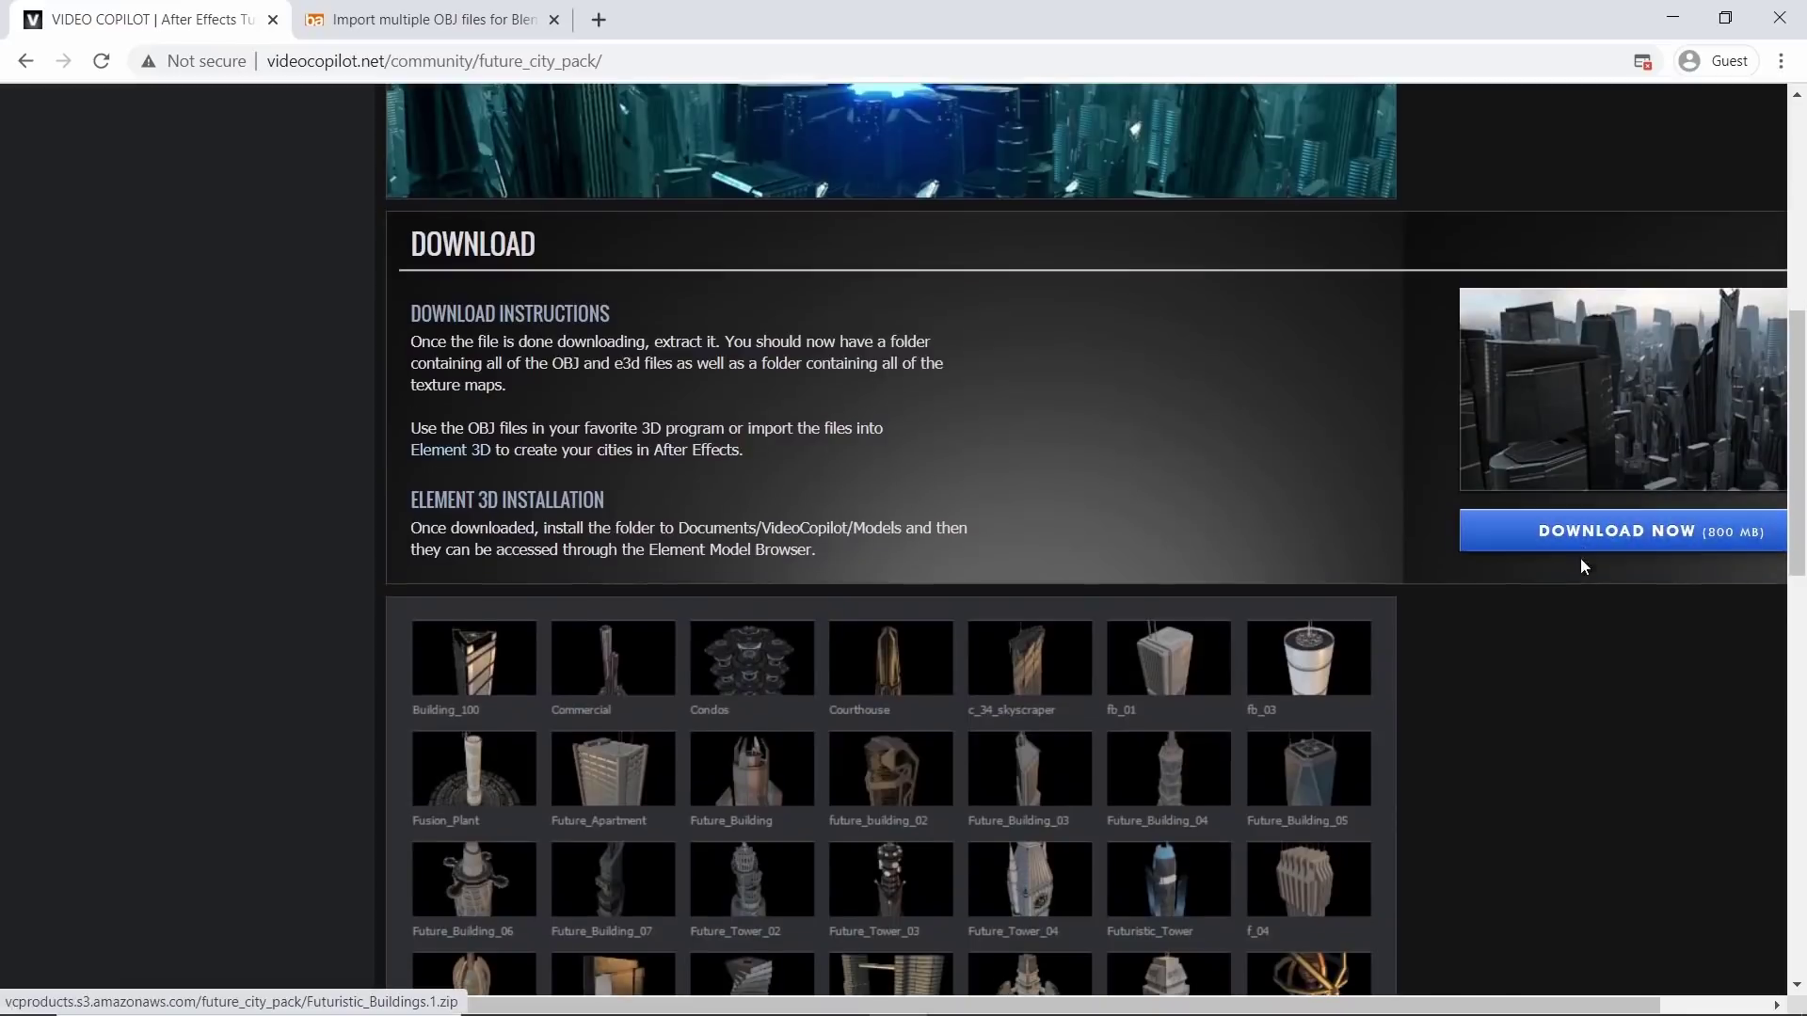
pyautogui.scroll(-4, 1390, 584)
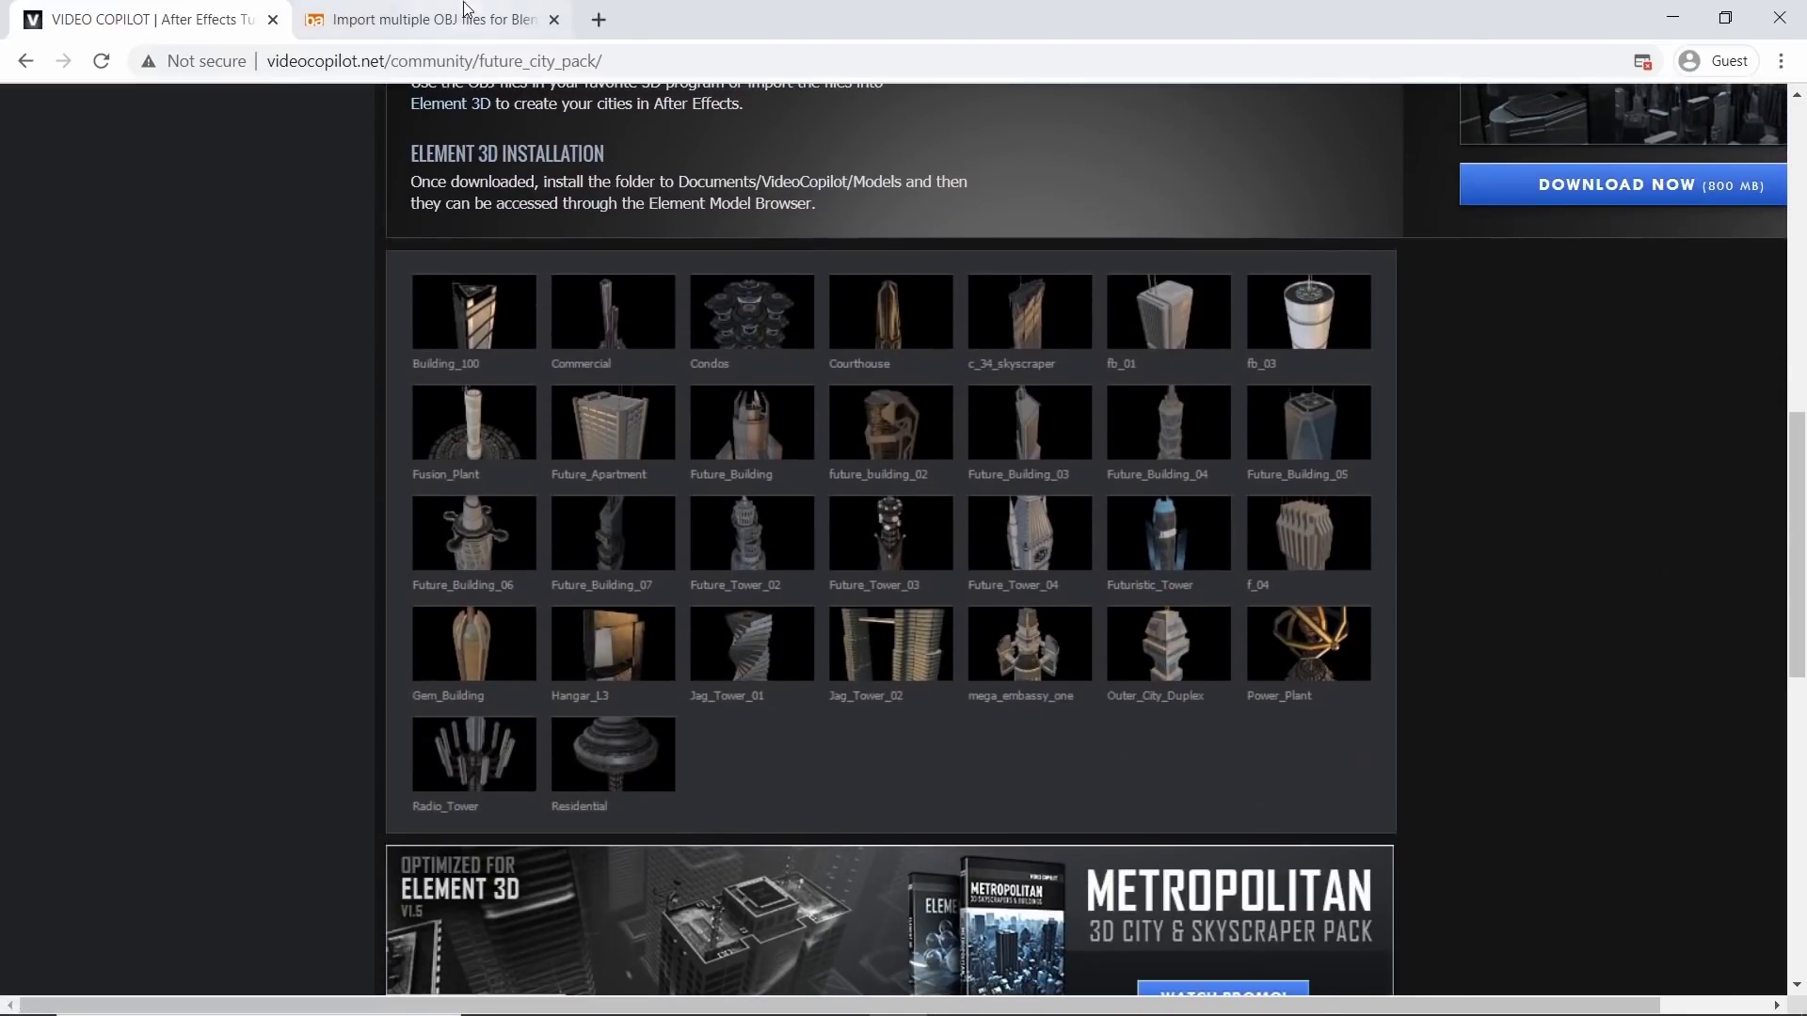
pyautogui.click(428, 19)
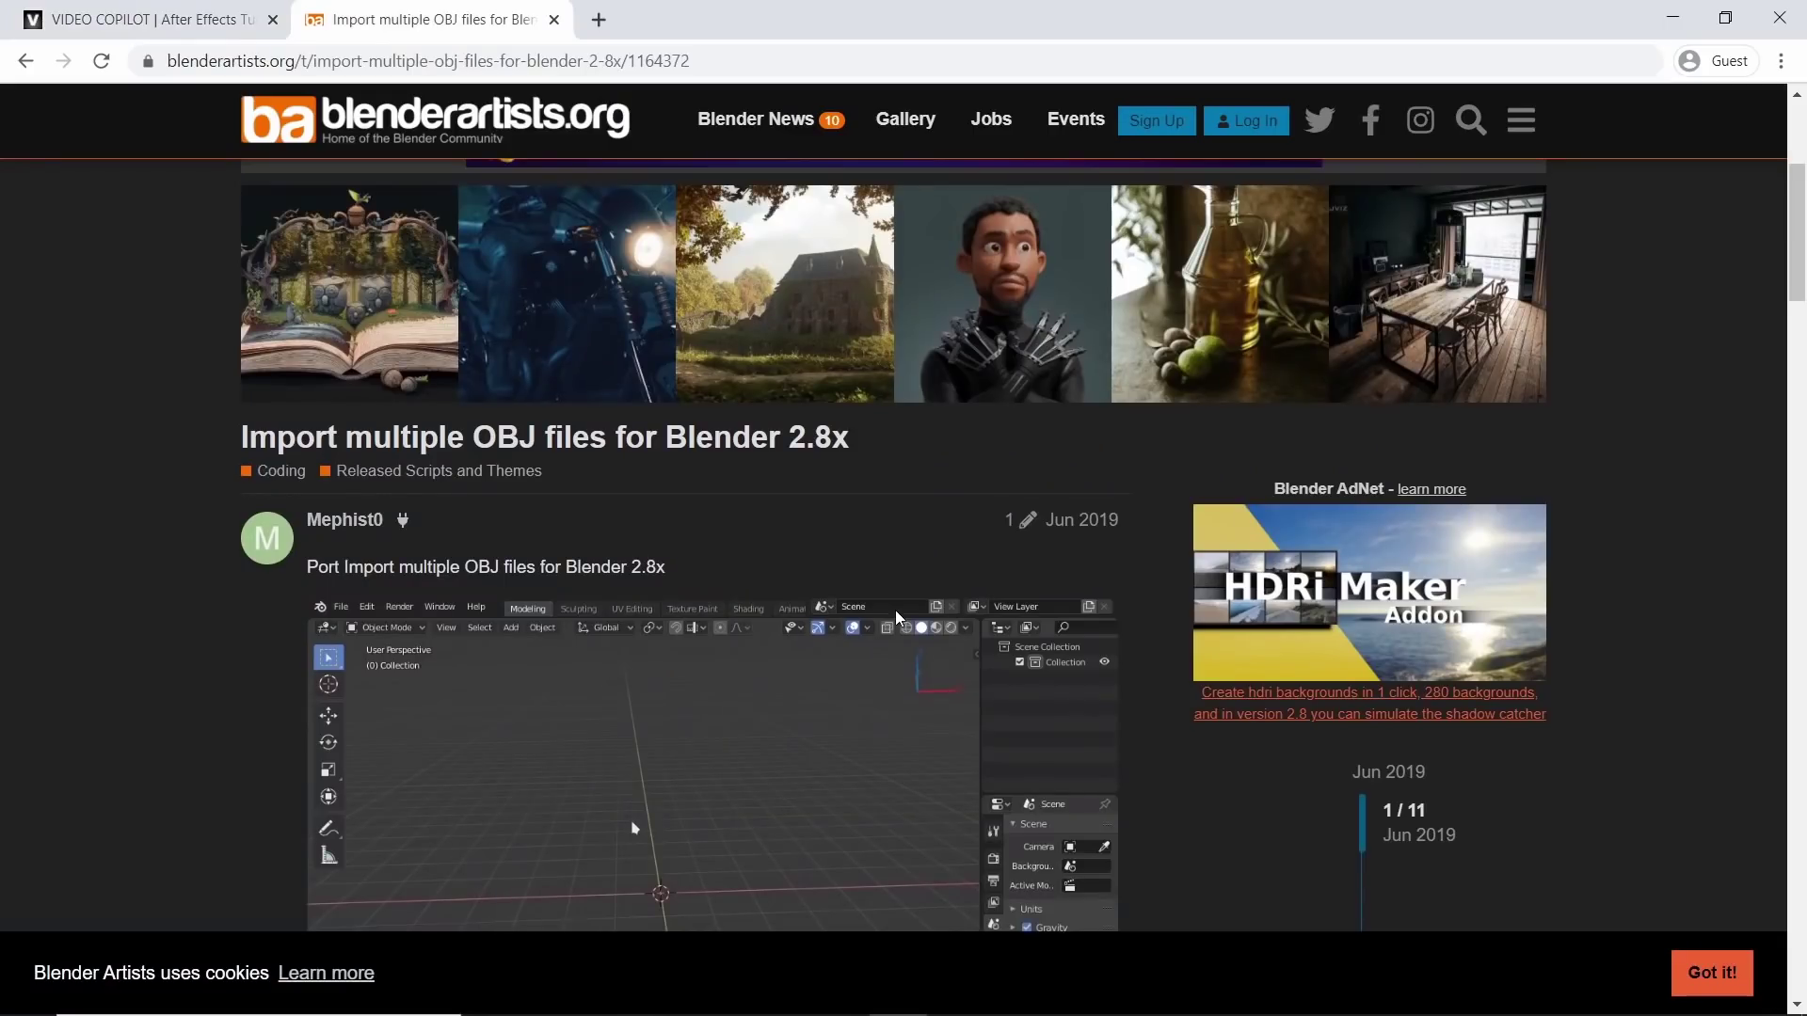
pyautogui.scroll(-4, 895, 614)
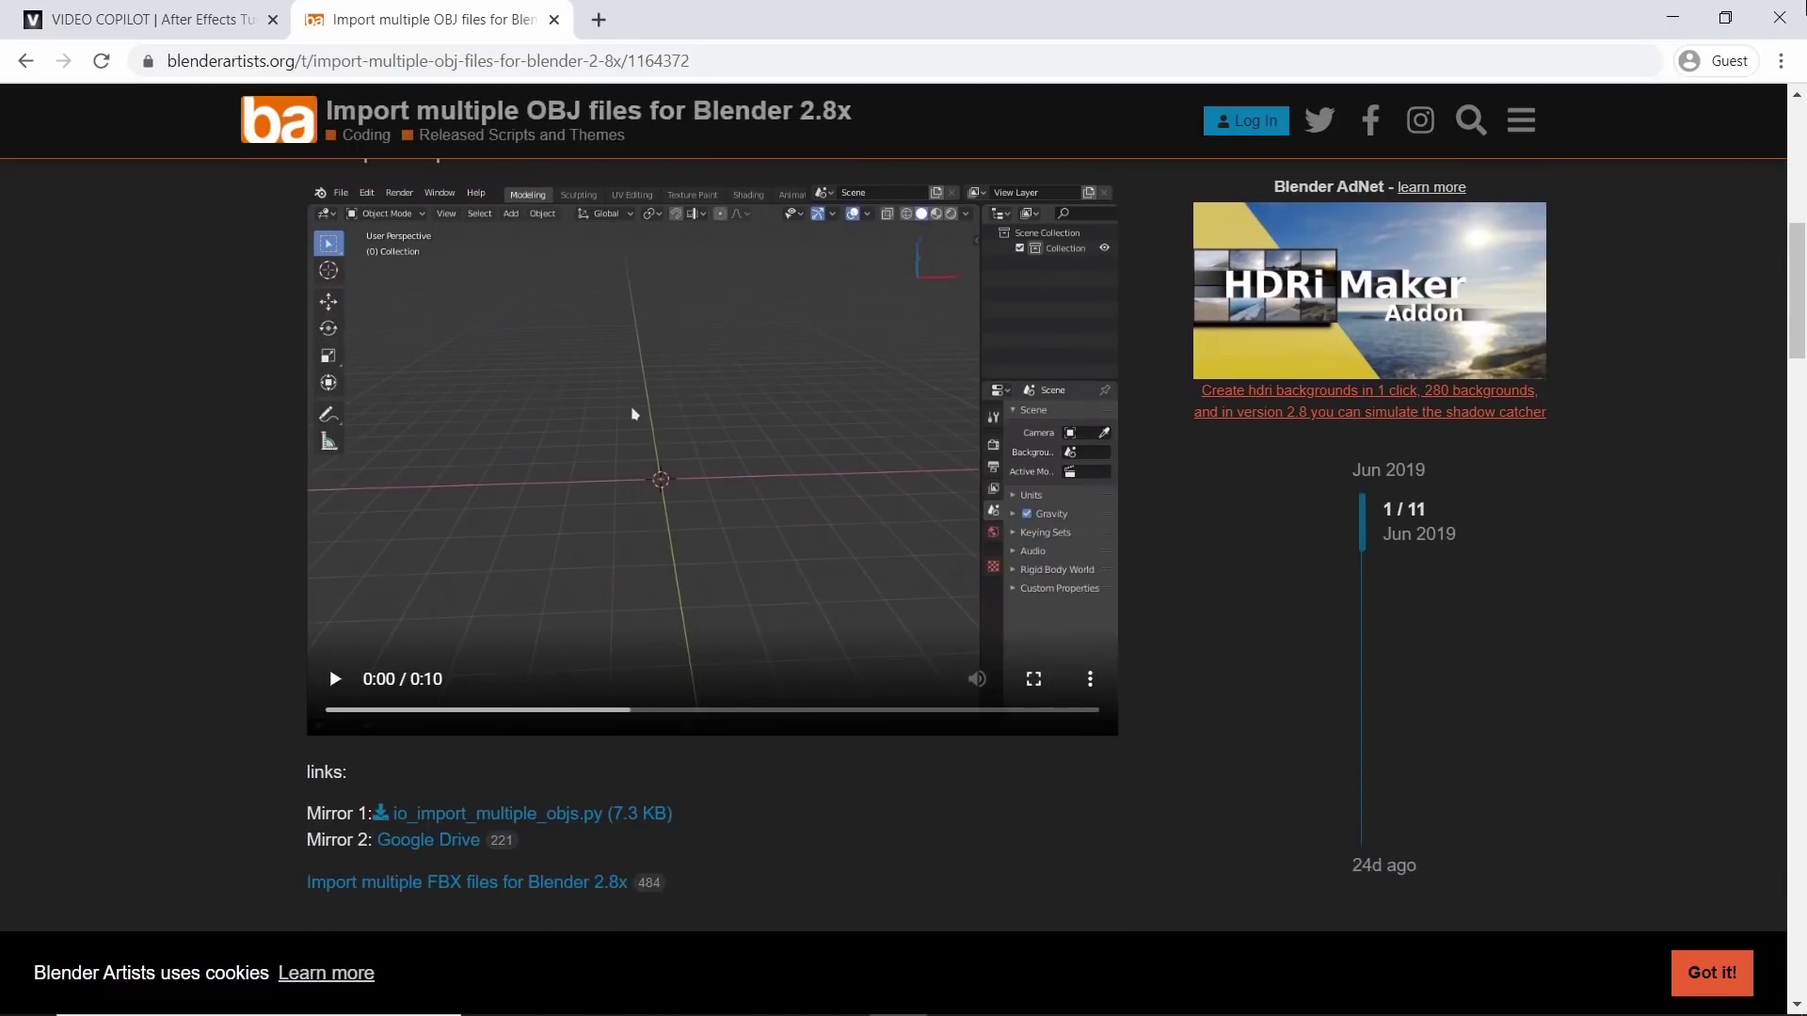
pyautogui.scroll(-1, 479, 734)
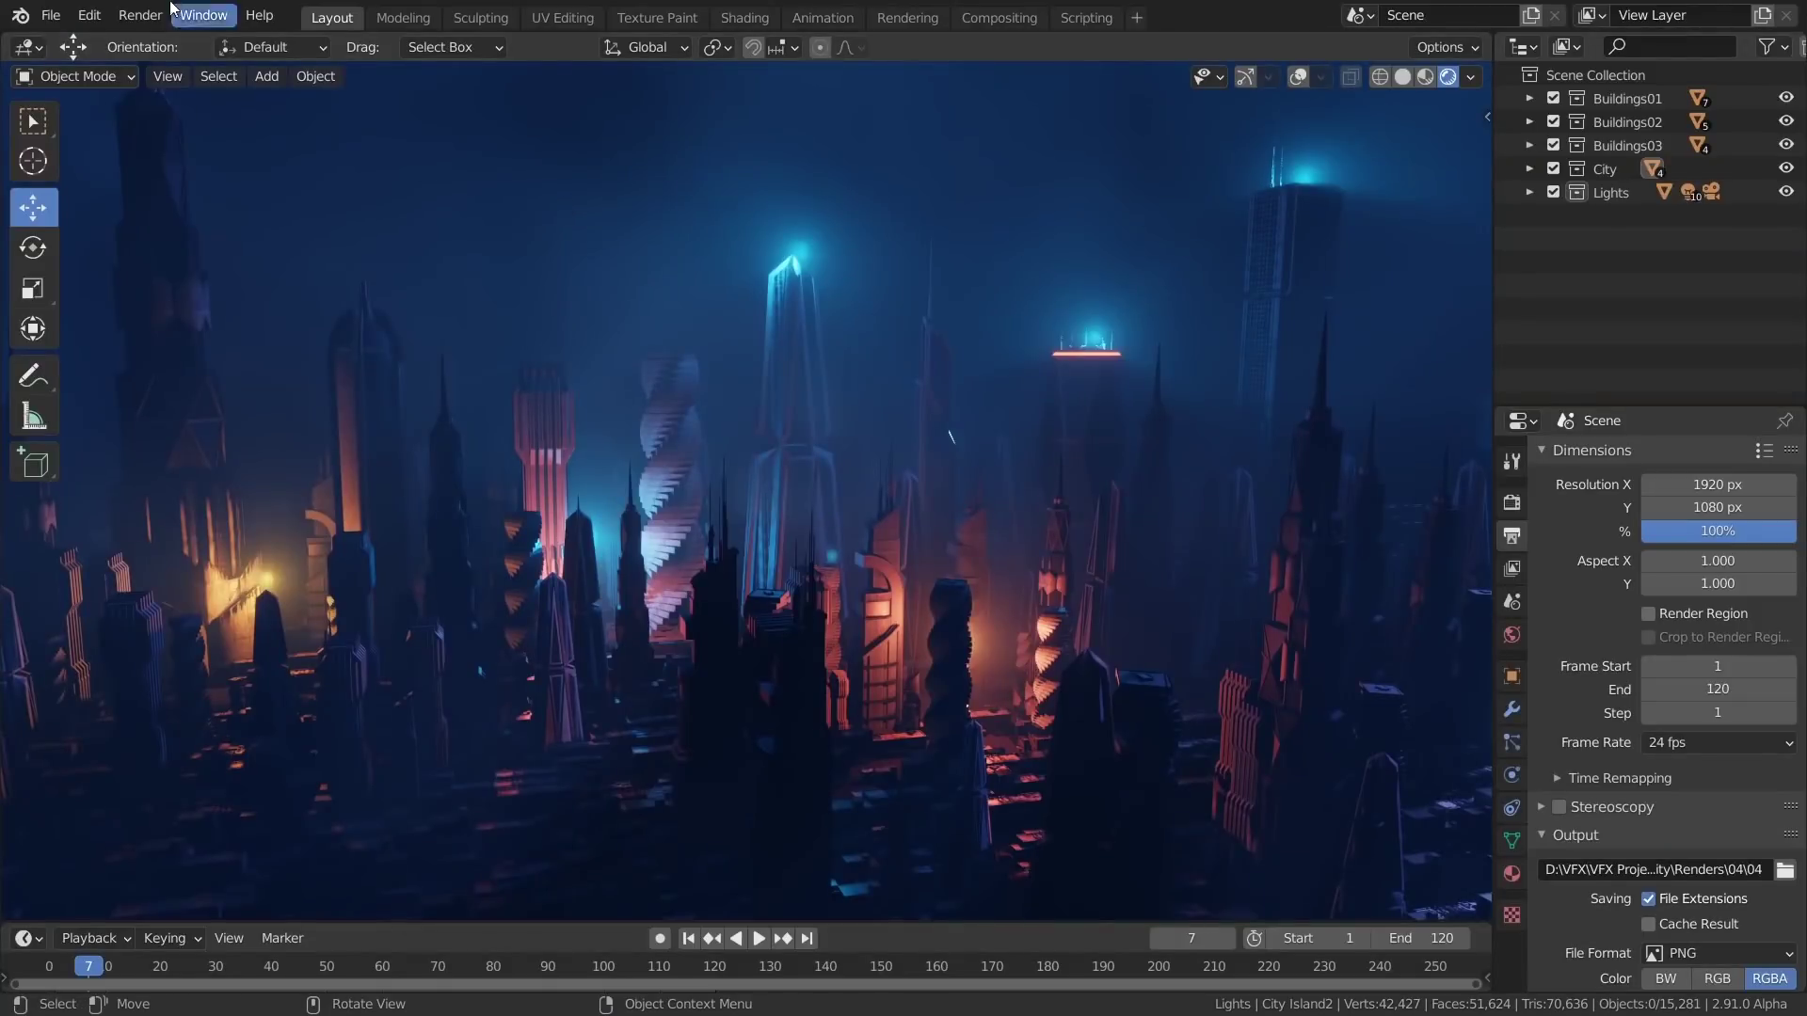
# Switch to Blender, start a new file and delete all of its default objects
pyautogui.click(49, 15)
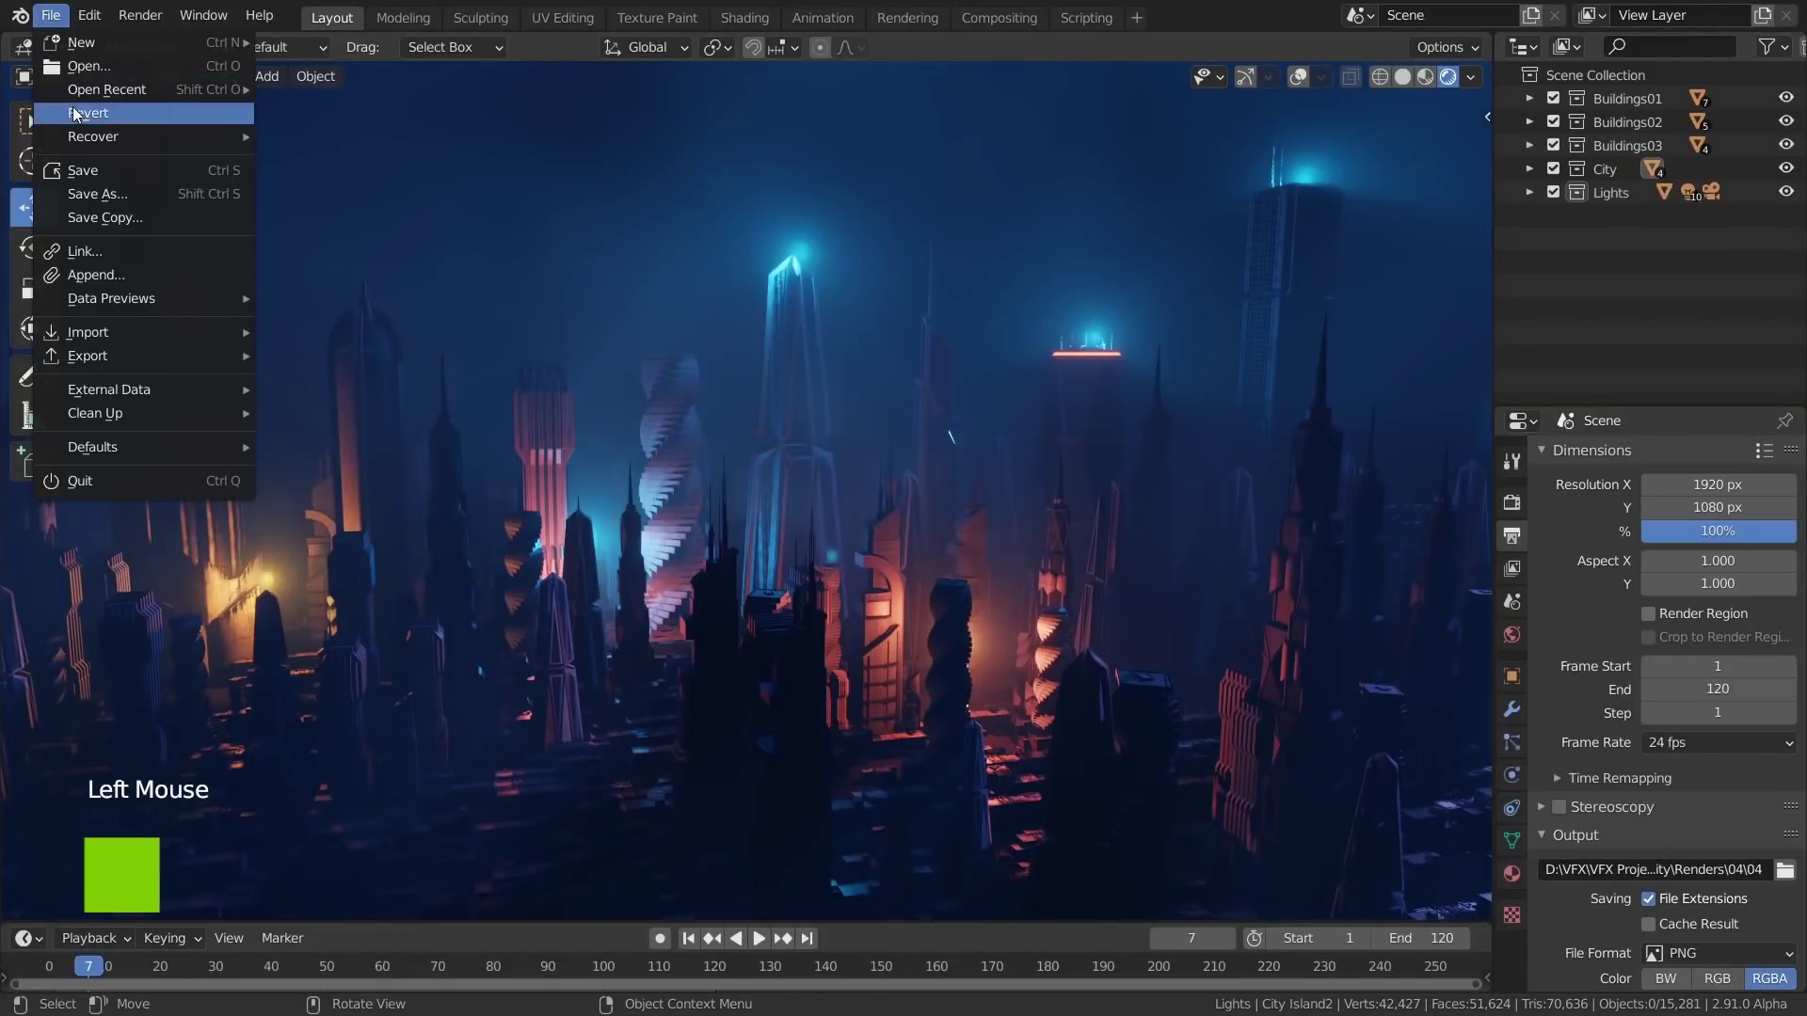
pyautogui.moveTo(71, 47)
pyautogui.click(311, 40)
pyautogui.moveTo(167, 106); pyautogui.dragTo(1304, 736)
pyautogui.press('Delete')
# Import several future_building OBJ files at once from the Futuristic_Buildings folder with the Import multiple (.obj) add-on
pyautogui.click(50, 15)
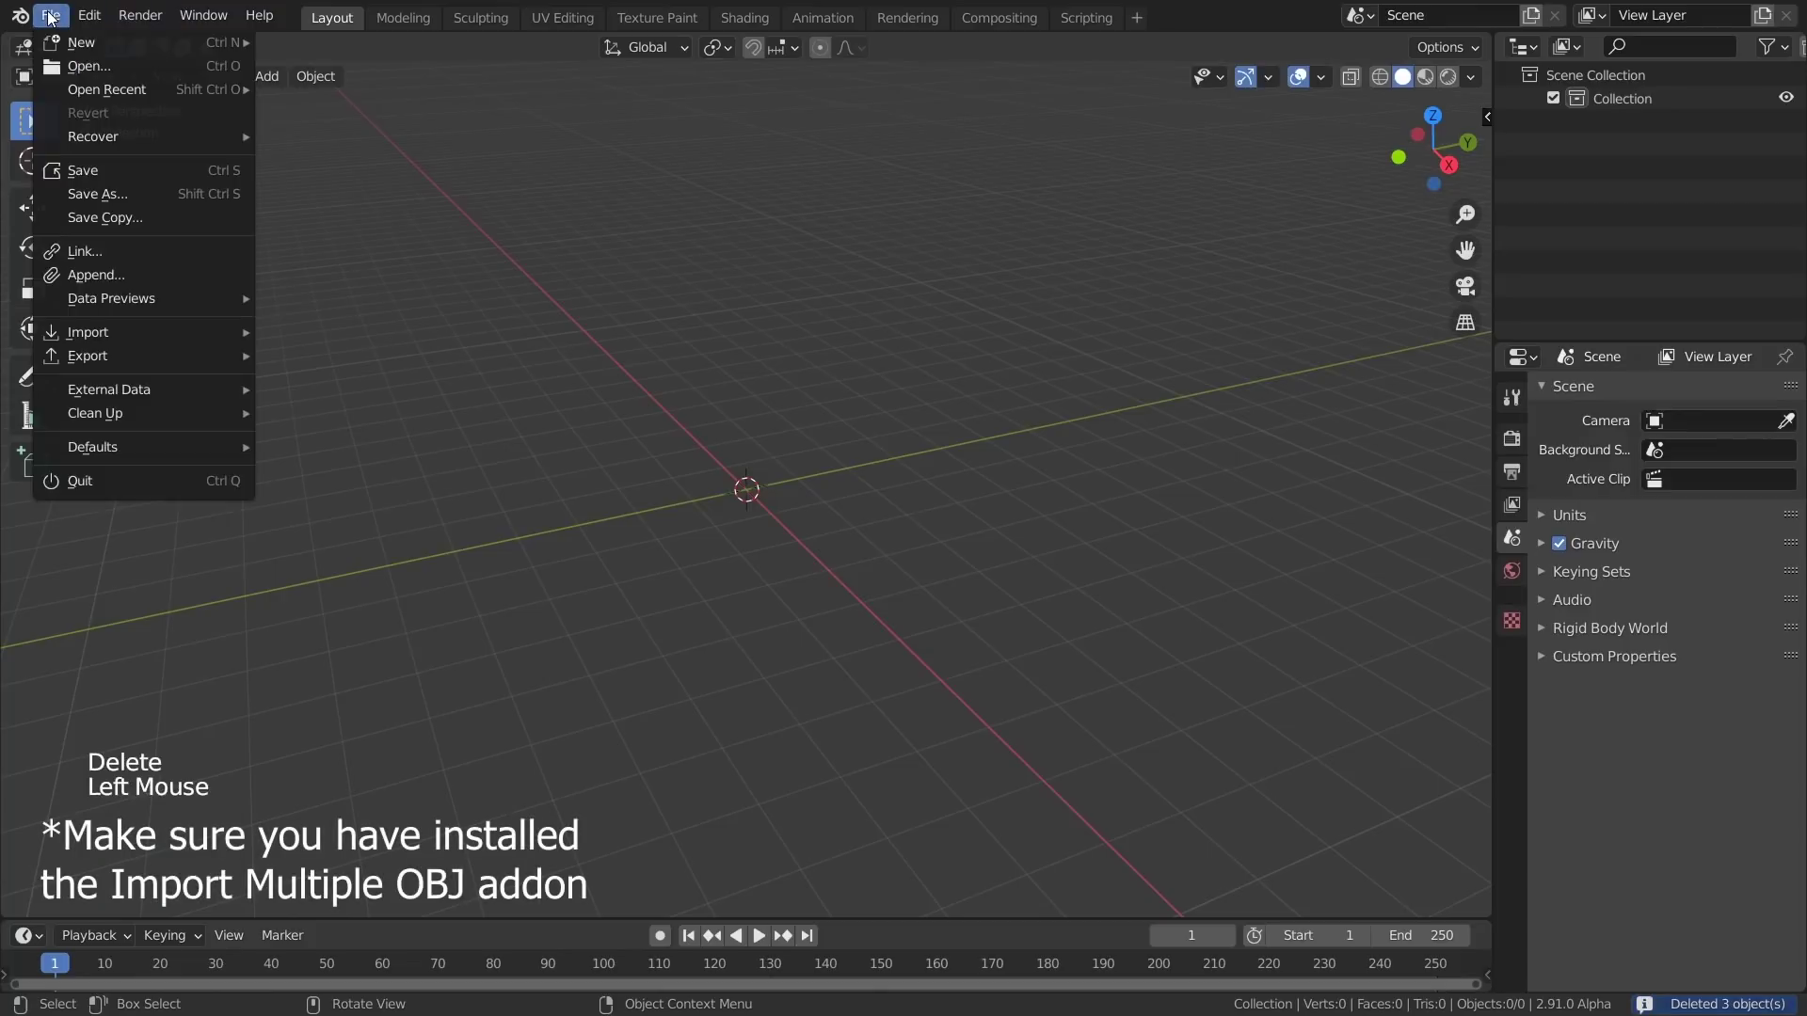
pyautogui.moveTo(137, 324)
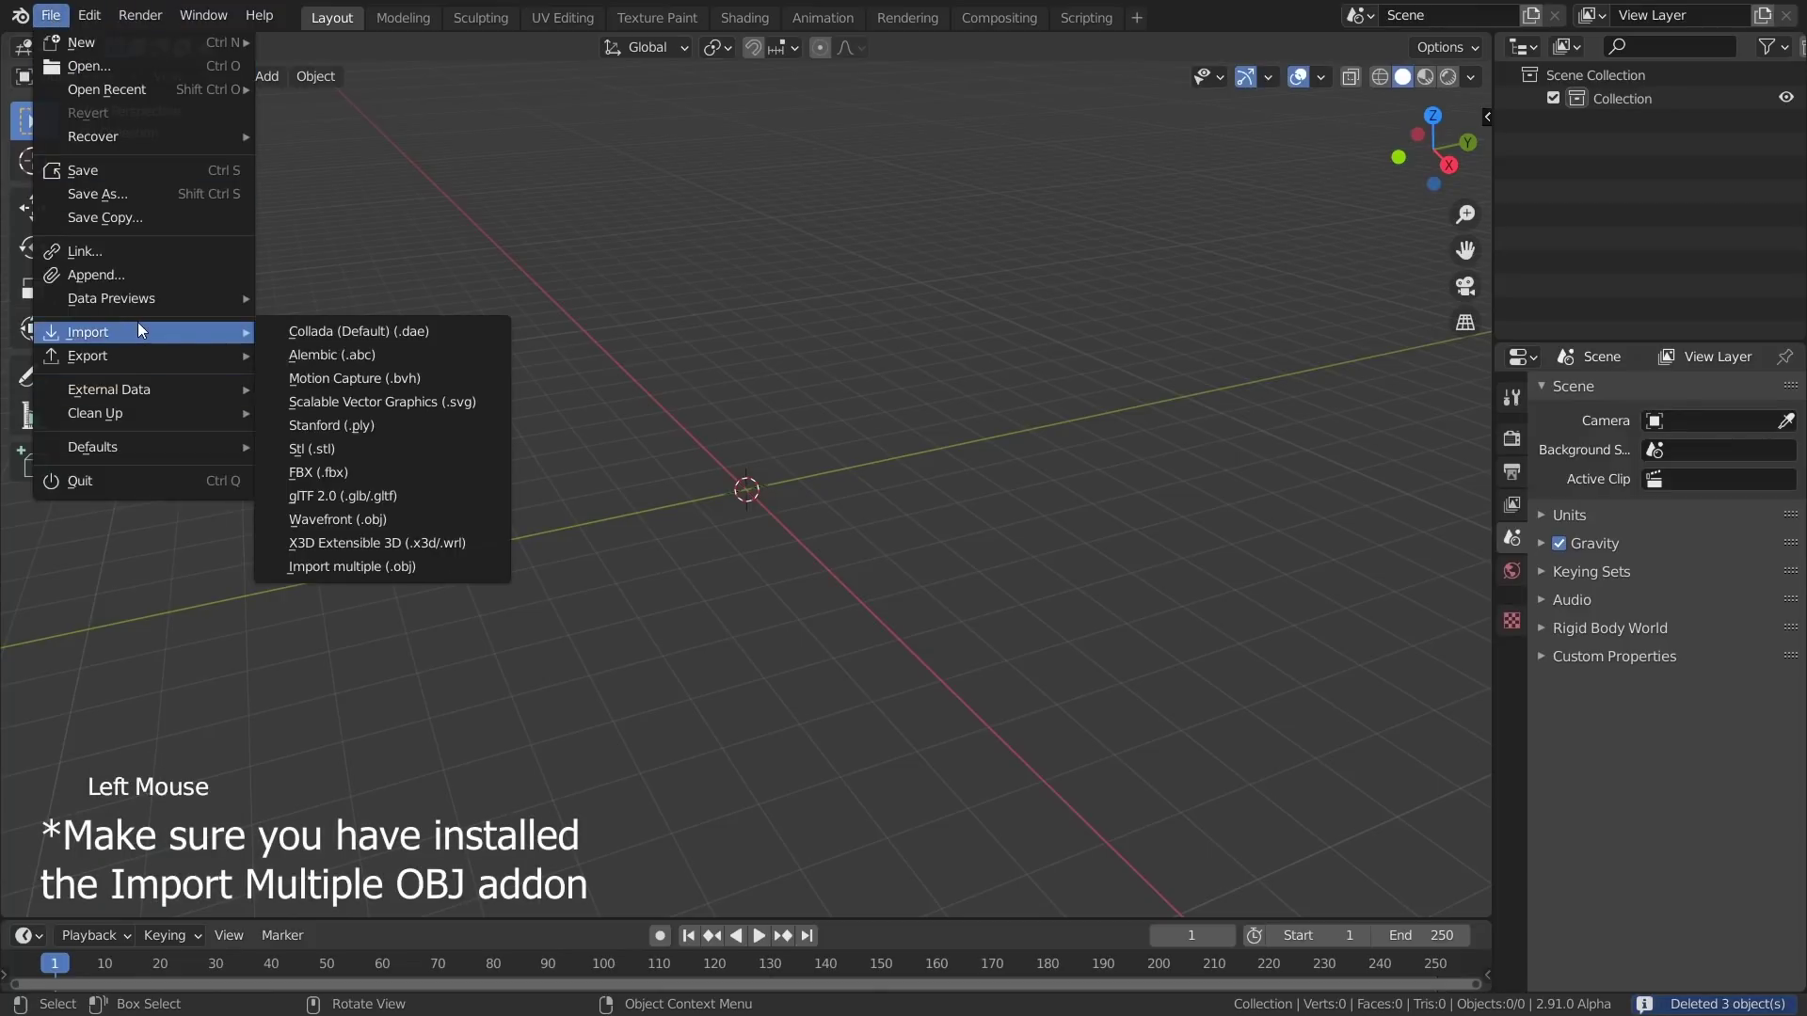
pyautogui.click(399, 566)
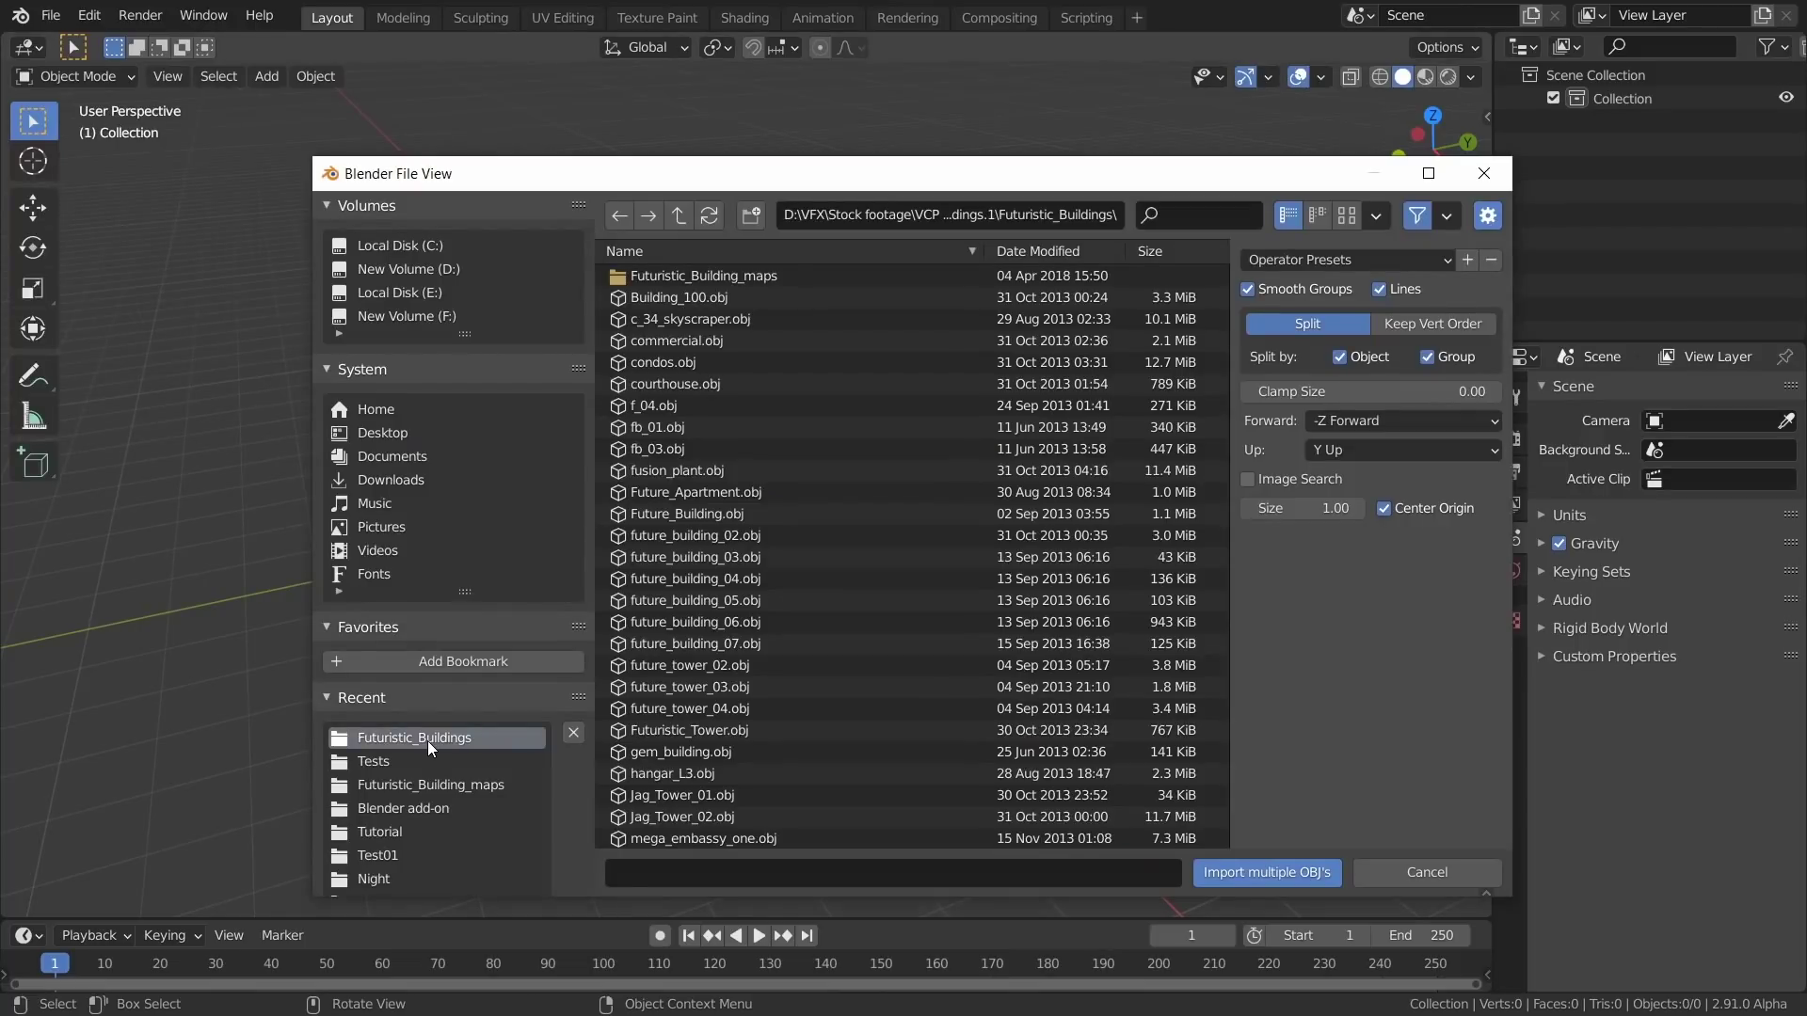
pyautogui.click(739, 535)
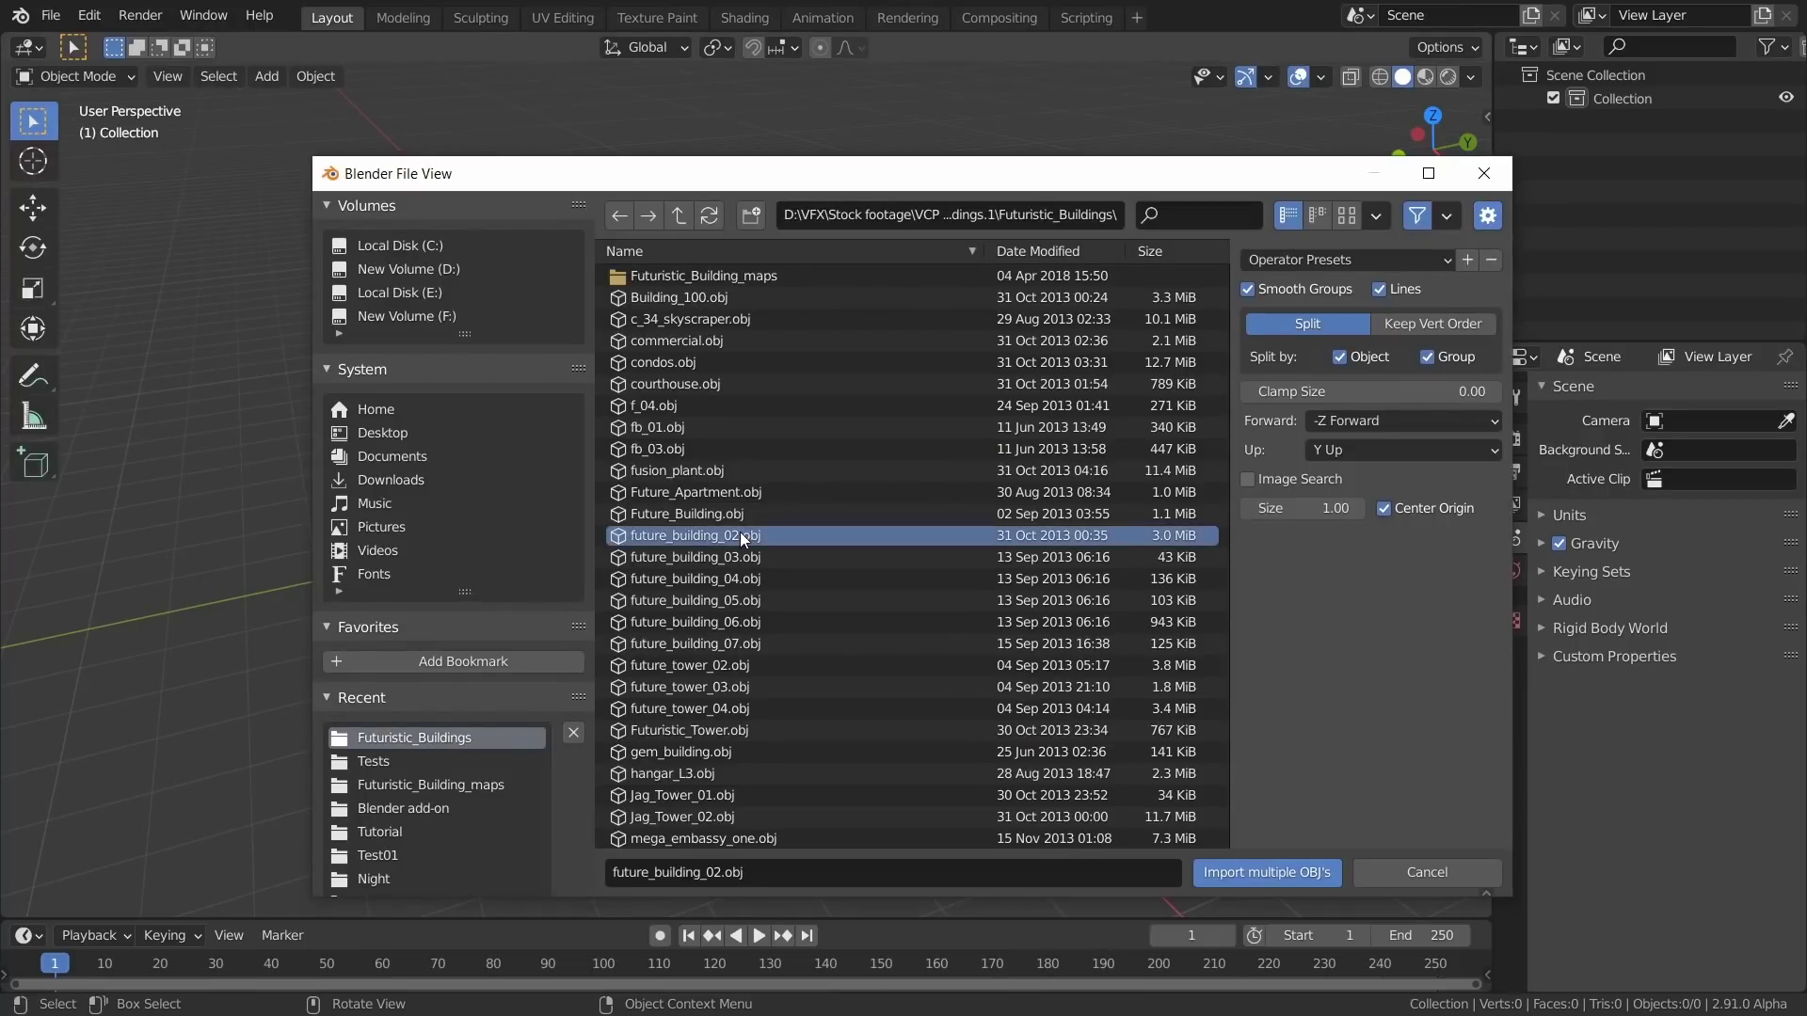
pyautogui.moveTo(740, 533); pyautogui.dragTo(741, 645)
pyautogui.press('Return')
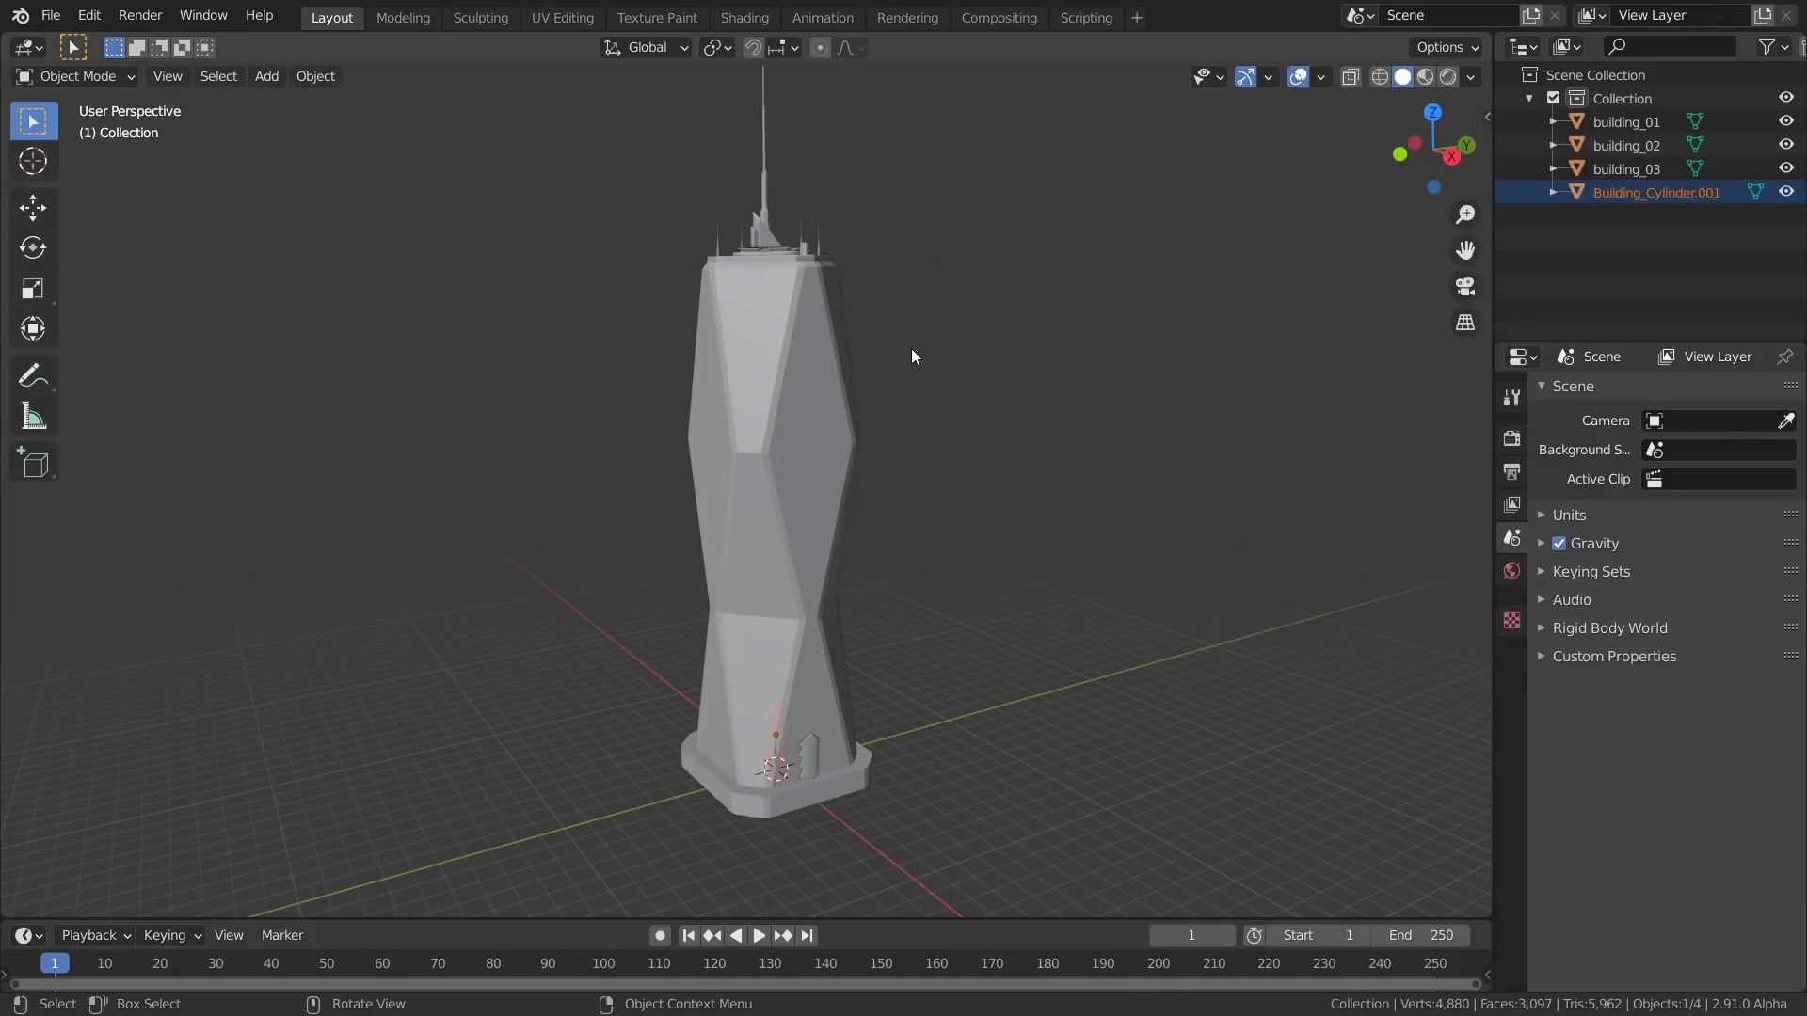
# Scale all imported buildings down together to a scale of 0.062
pyautogui.click(1270, 750)
pyautogui.press('a')
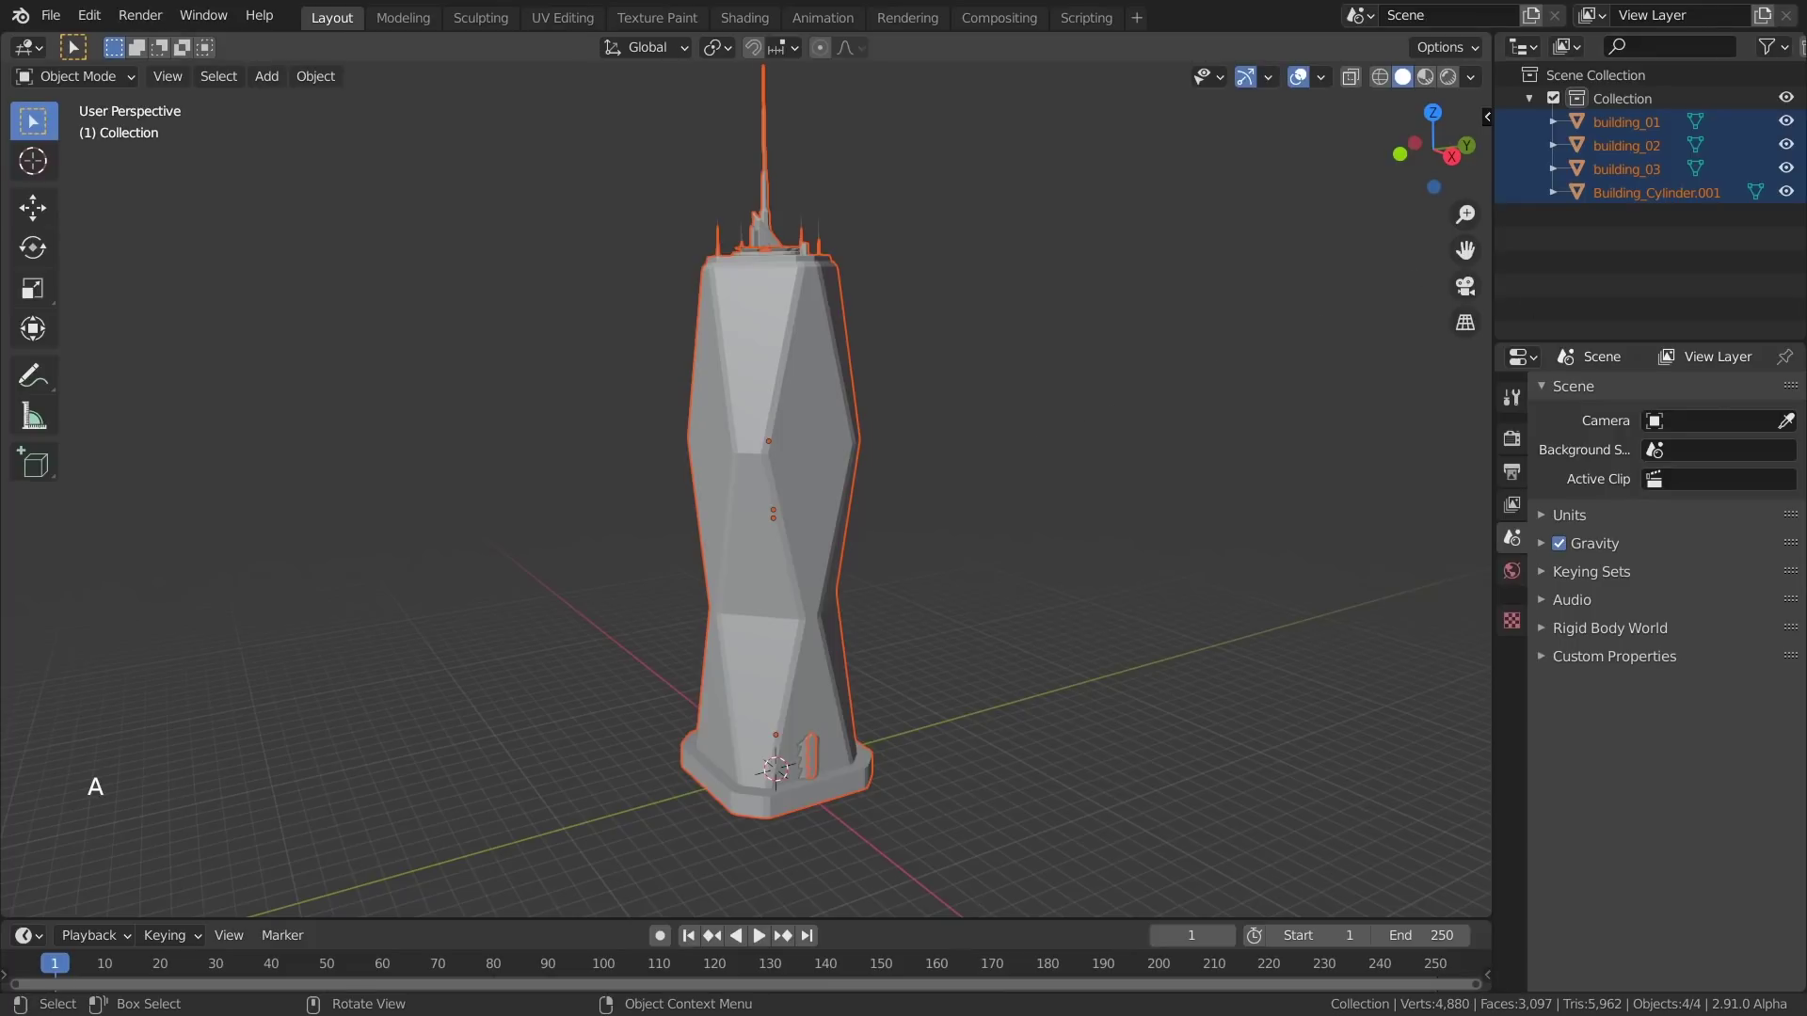
pyautogui.press('s')
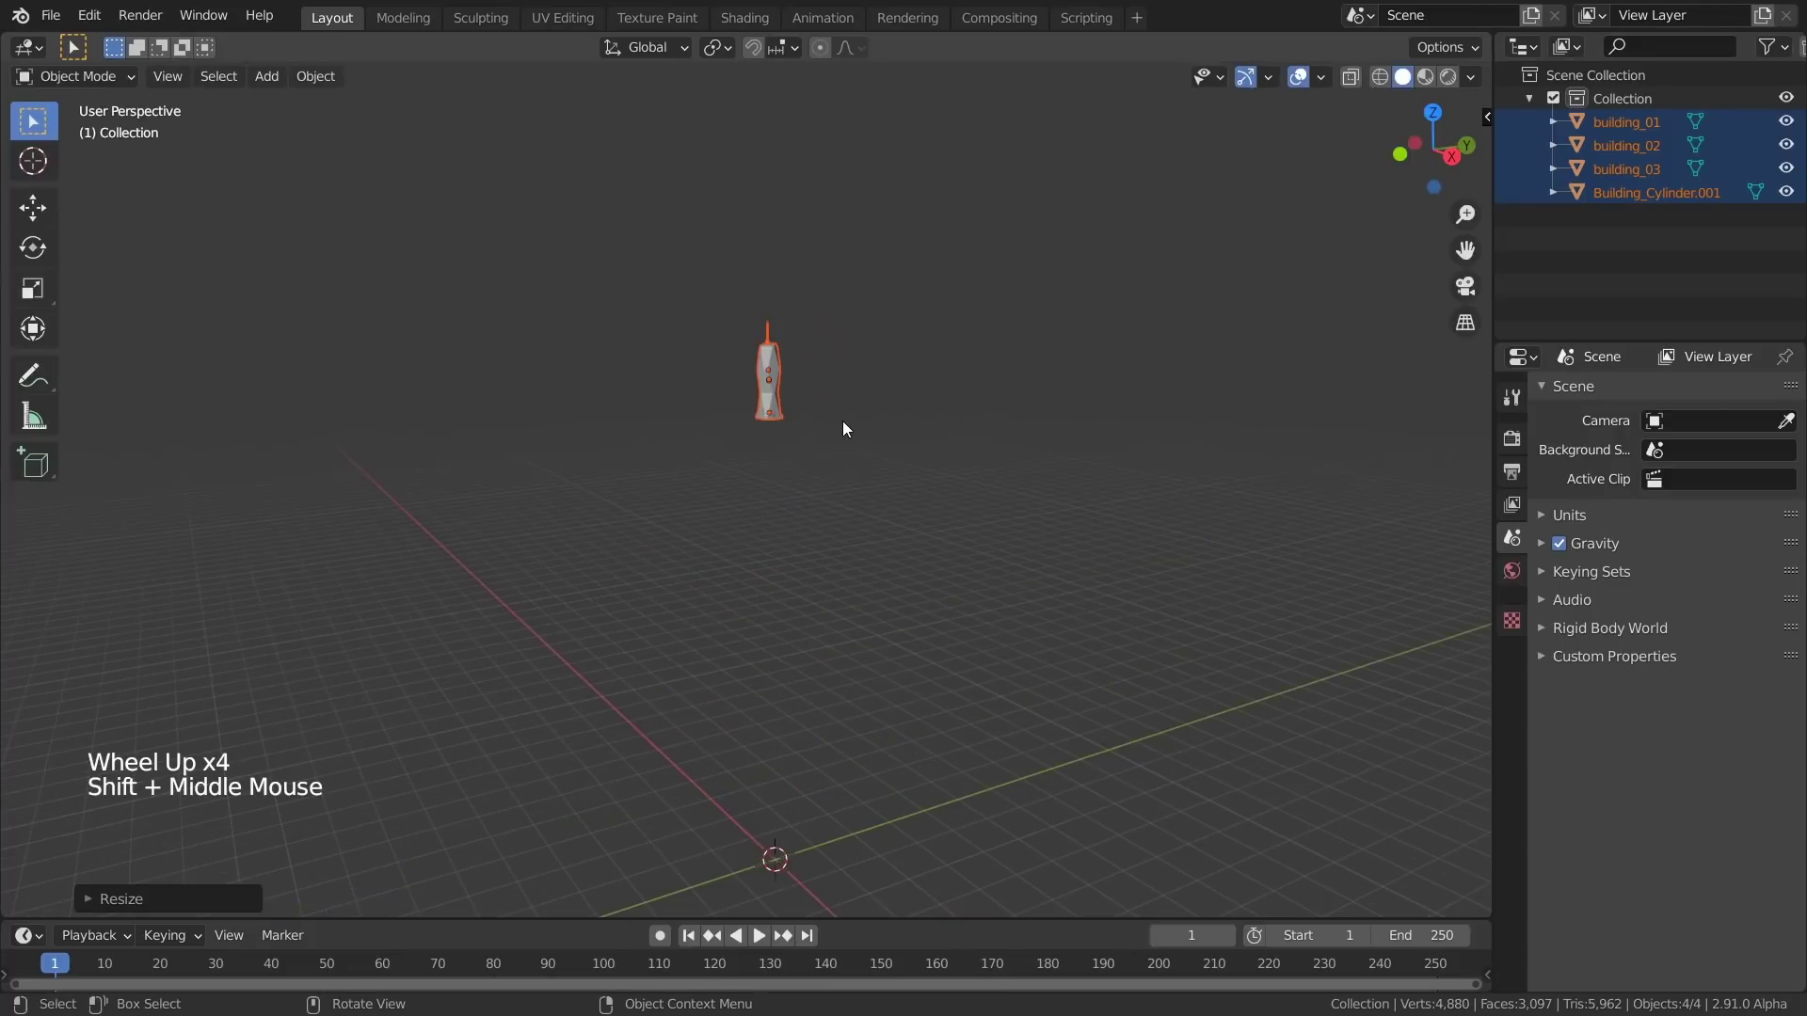
# Move all the buildings in the front view down to the world origin so their bases rest on the ground line
pyautogui.press('KP_1')
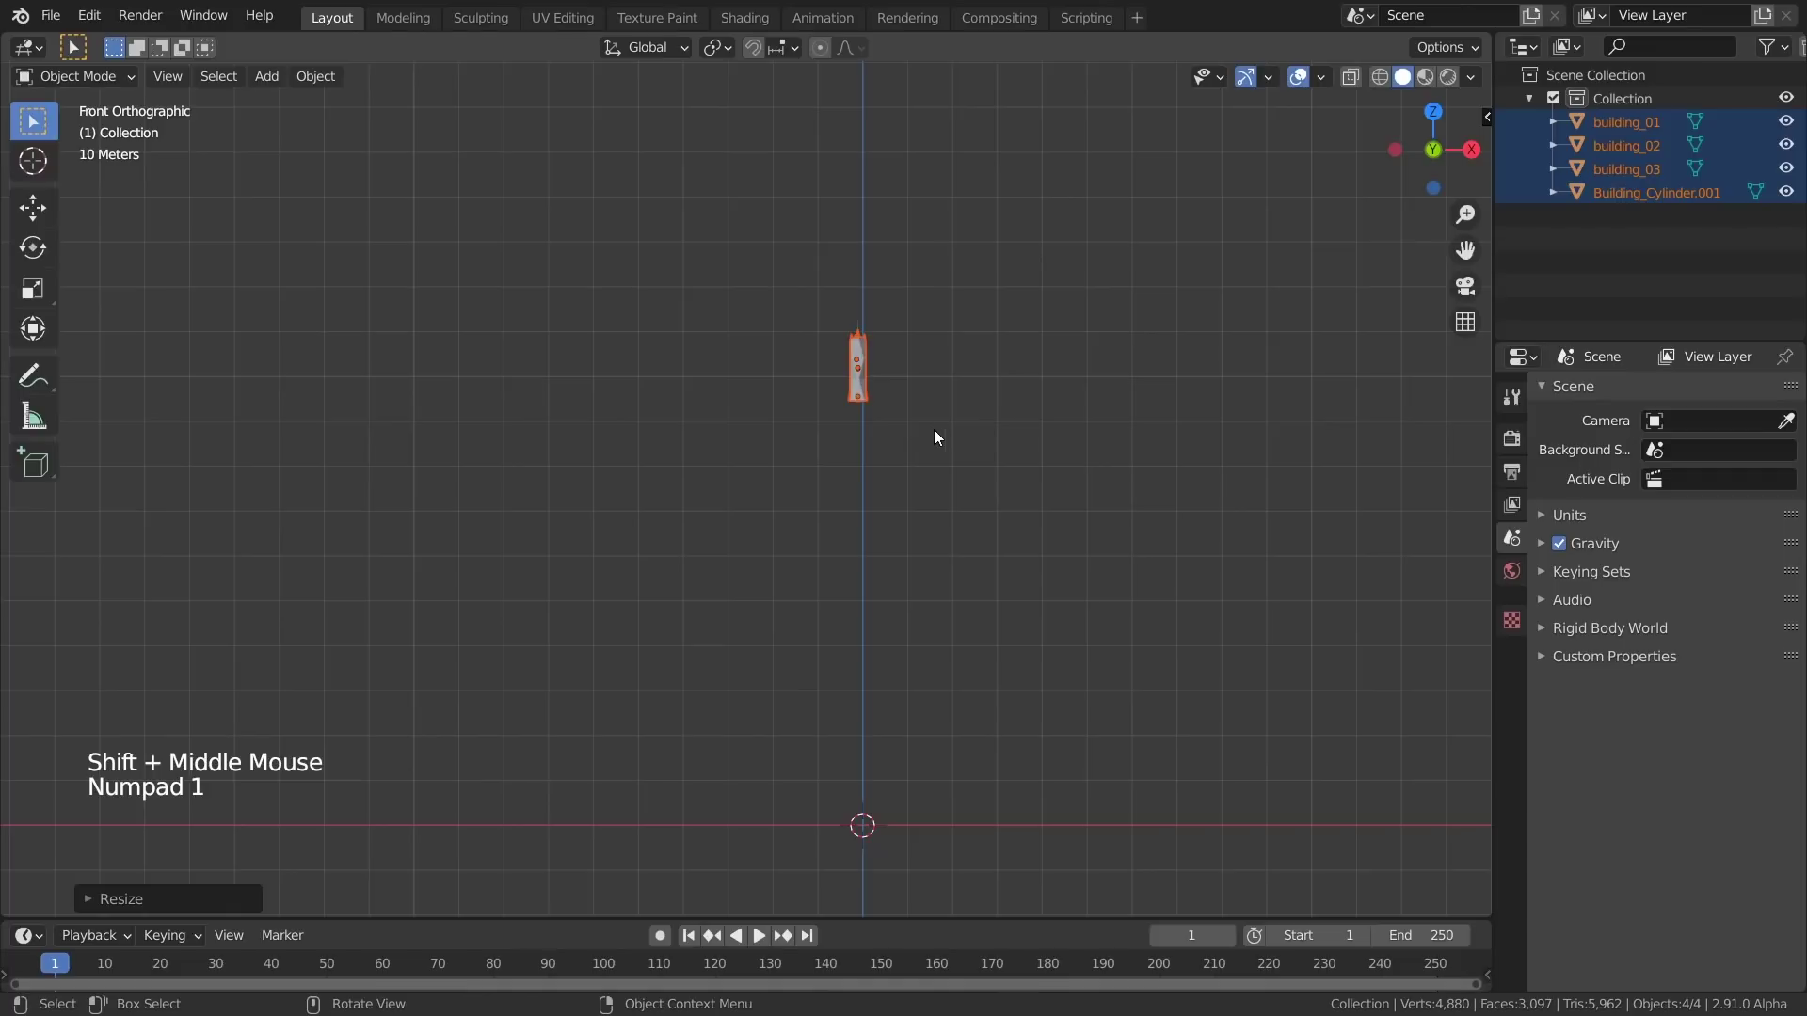
pyautogui.scroll(3, 931, 434)
pyautogui.keyDown('shift'); pyautogui.moveTo(926, 435); pyautogui.dragTo(768, 317, button='middle'); pyautogui.keyUp('shift')
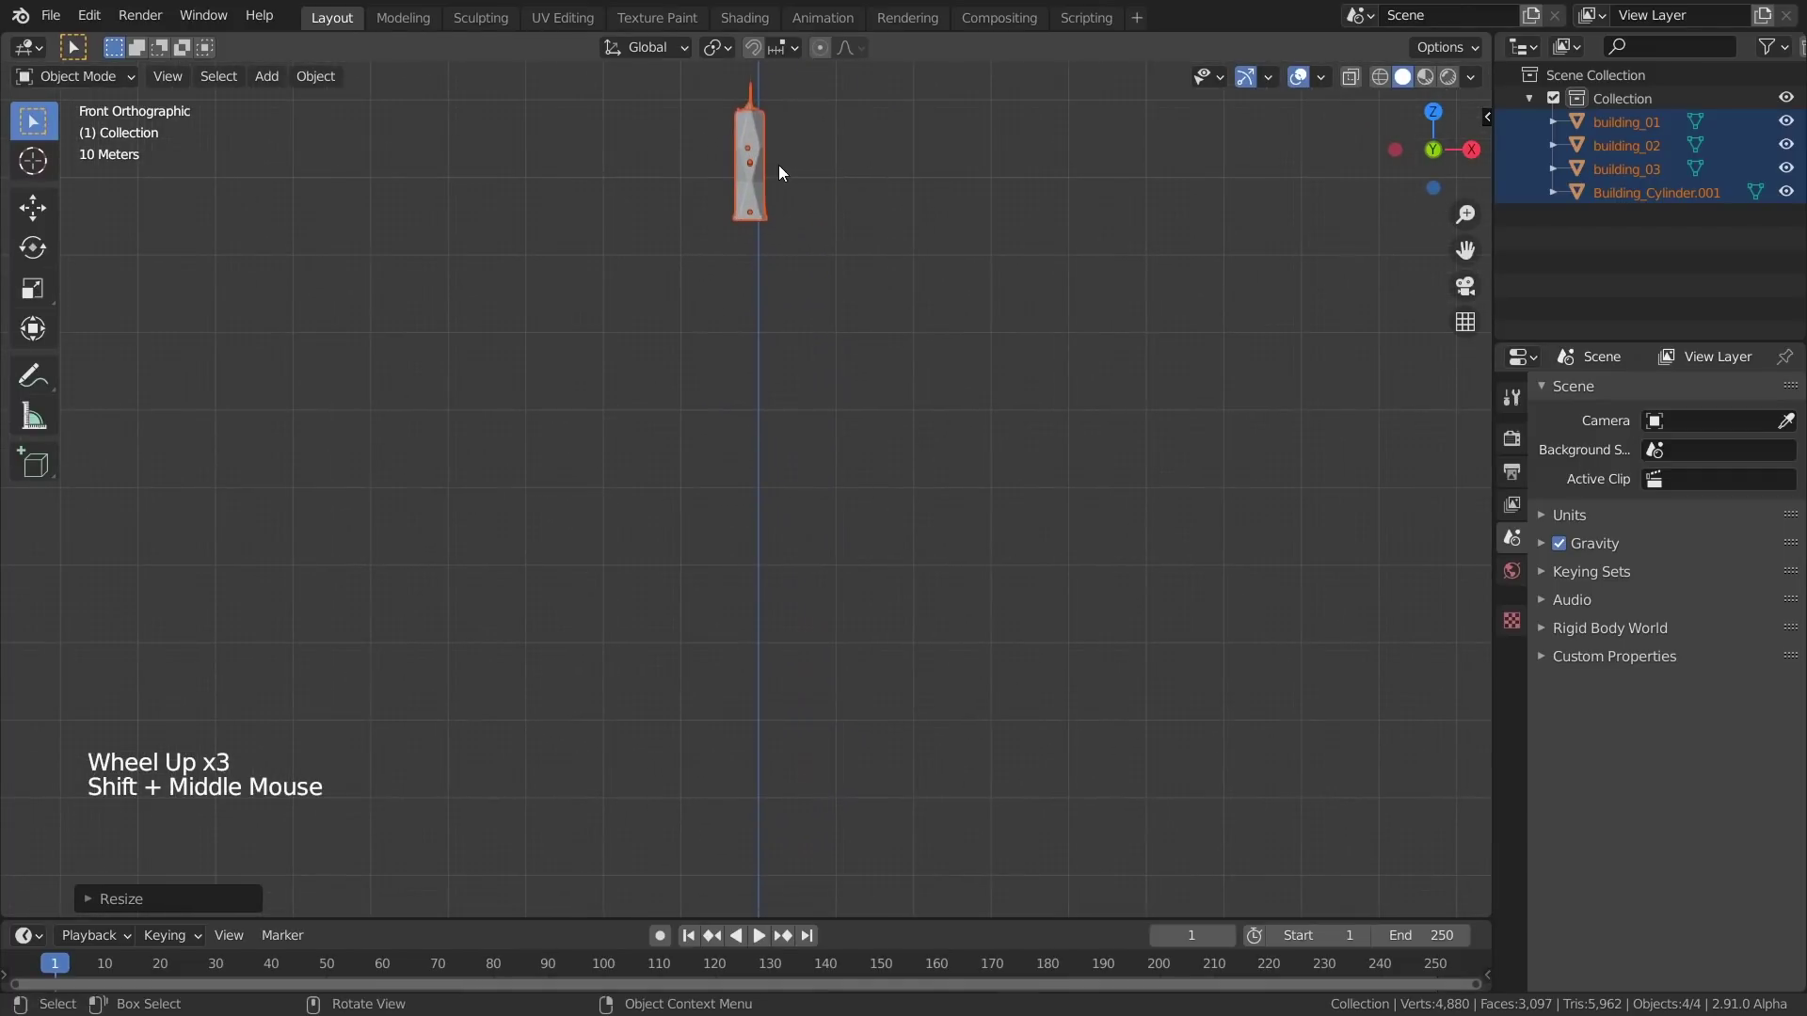
pyautogui.press('g')
pyautogui.click(798, 792)
pyautogui.keyDown('shift'); pyautogui.moveTo(798, 792); pyautogui.dragTo(893, 398, button='middle'); pyautogui.keyUp('shift')
pyautogui.scroll(6, 863, 505)
pyautogui.press('g')
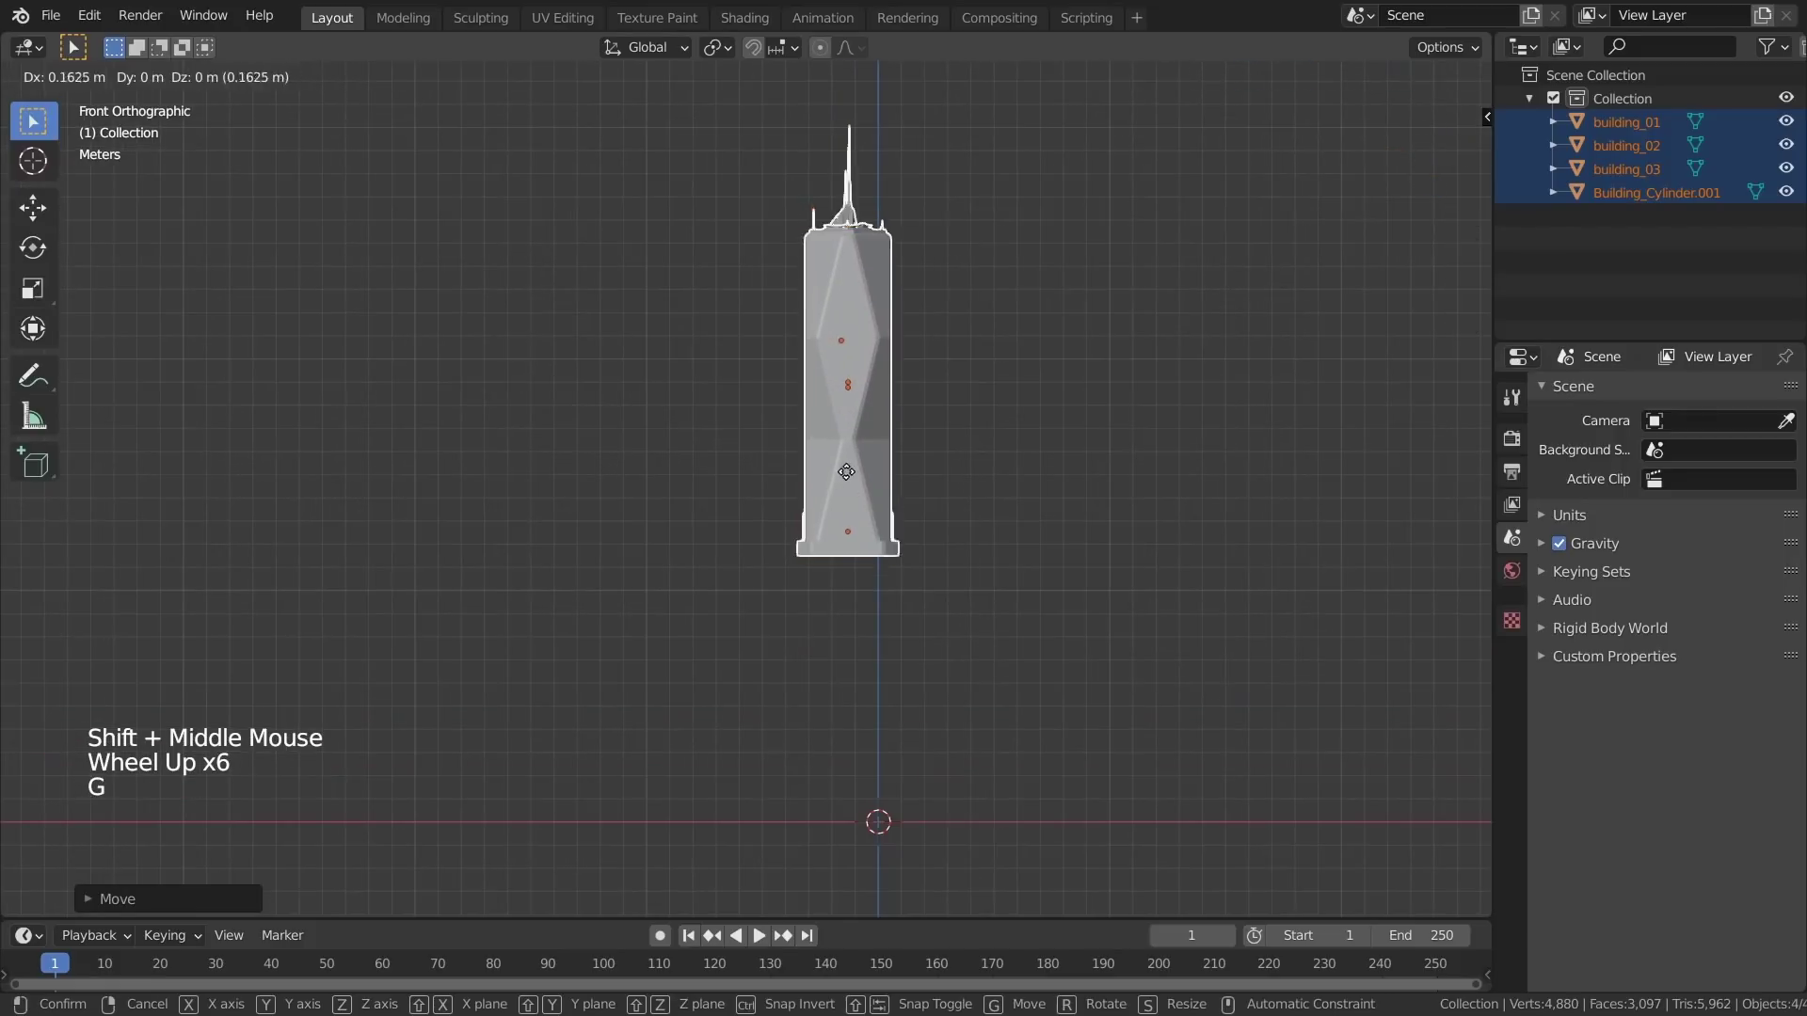
pyautogui.click(870, 744)
# Spread building_03, building_01 and building_02 apart along the ground line to X positions of about 8.7, 16.2 and -8.3 m
pyautogui.scroll(2, 1059, 658)
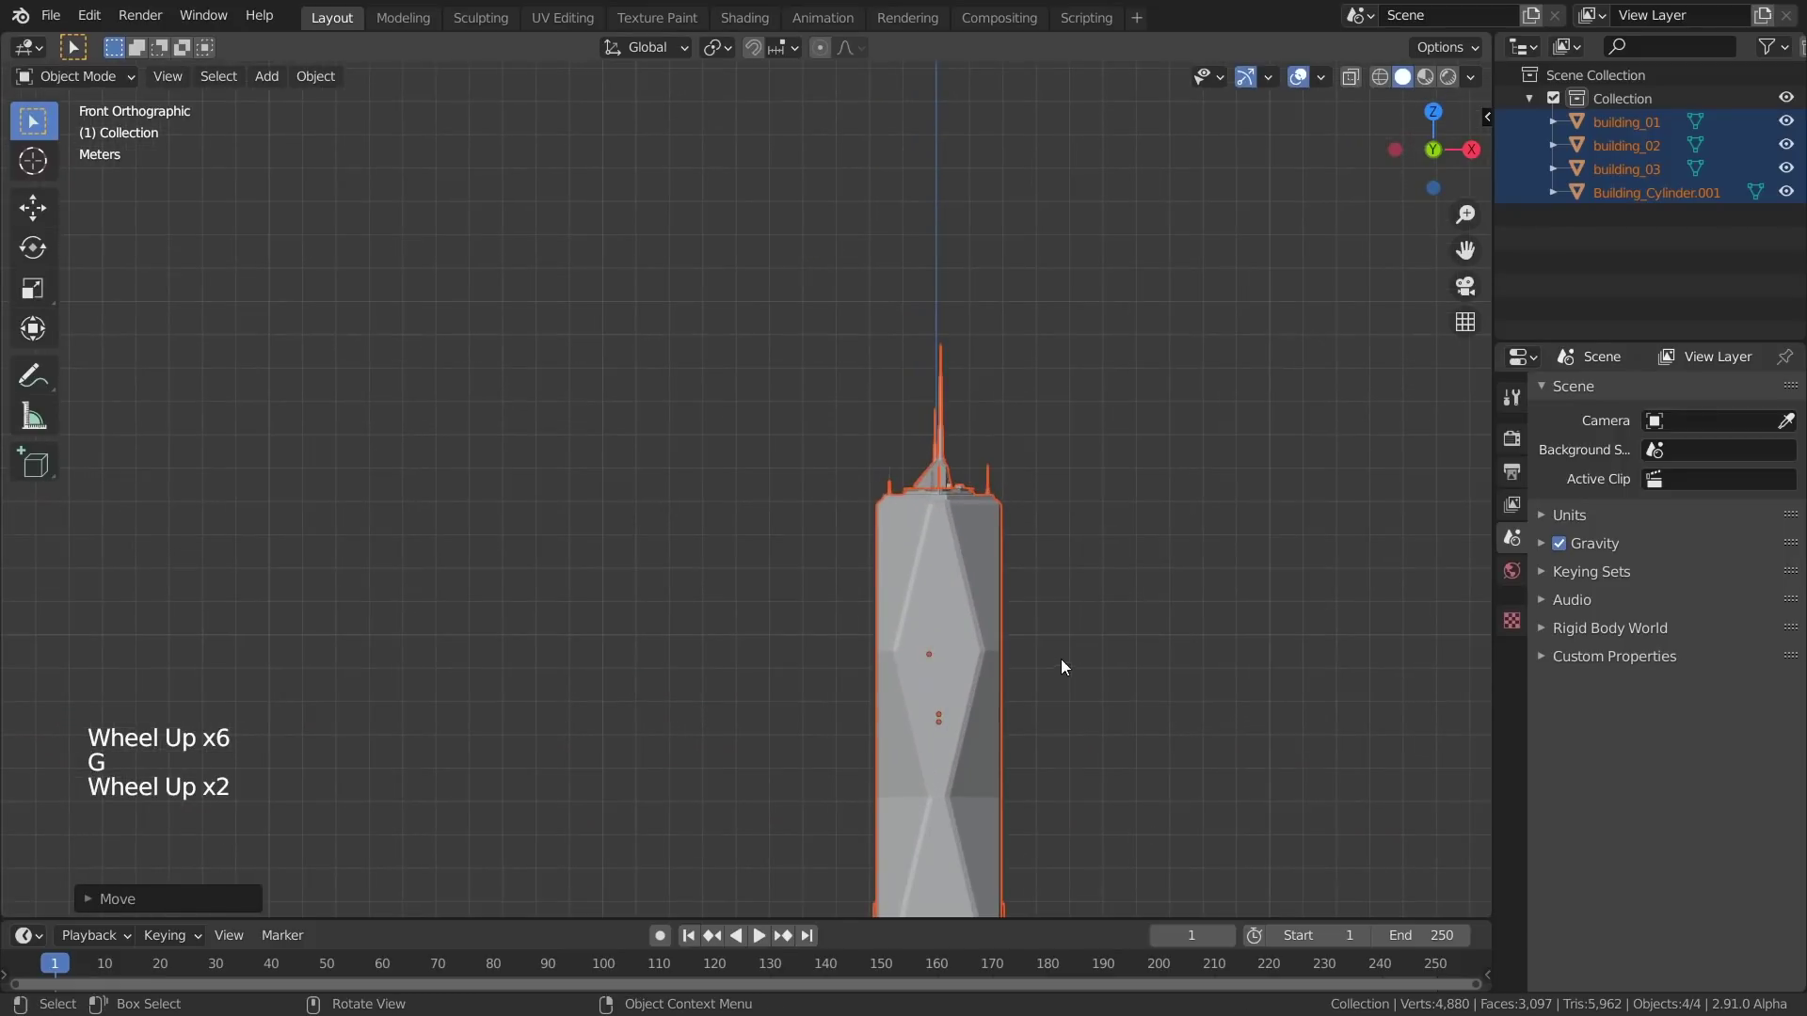
pyautogui.keyDown('shift'); pyautogui.moveTo(1060, 659); pyautogui.dragTo(779, 404, button='middle'); pyautogui.keyUp('shift')
pyautogui.click(702, 404)
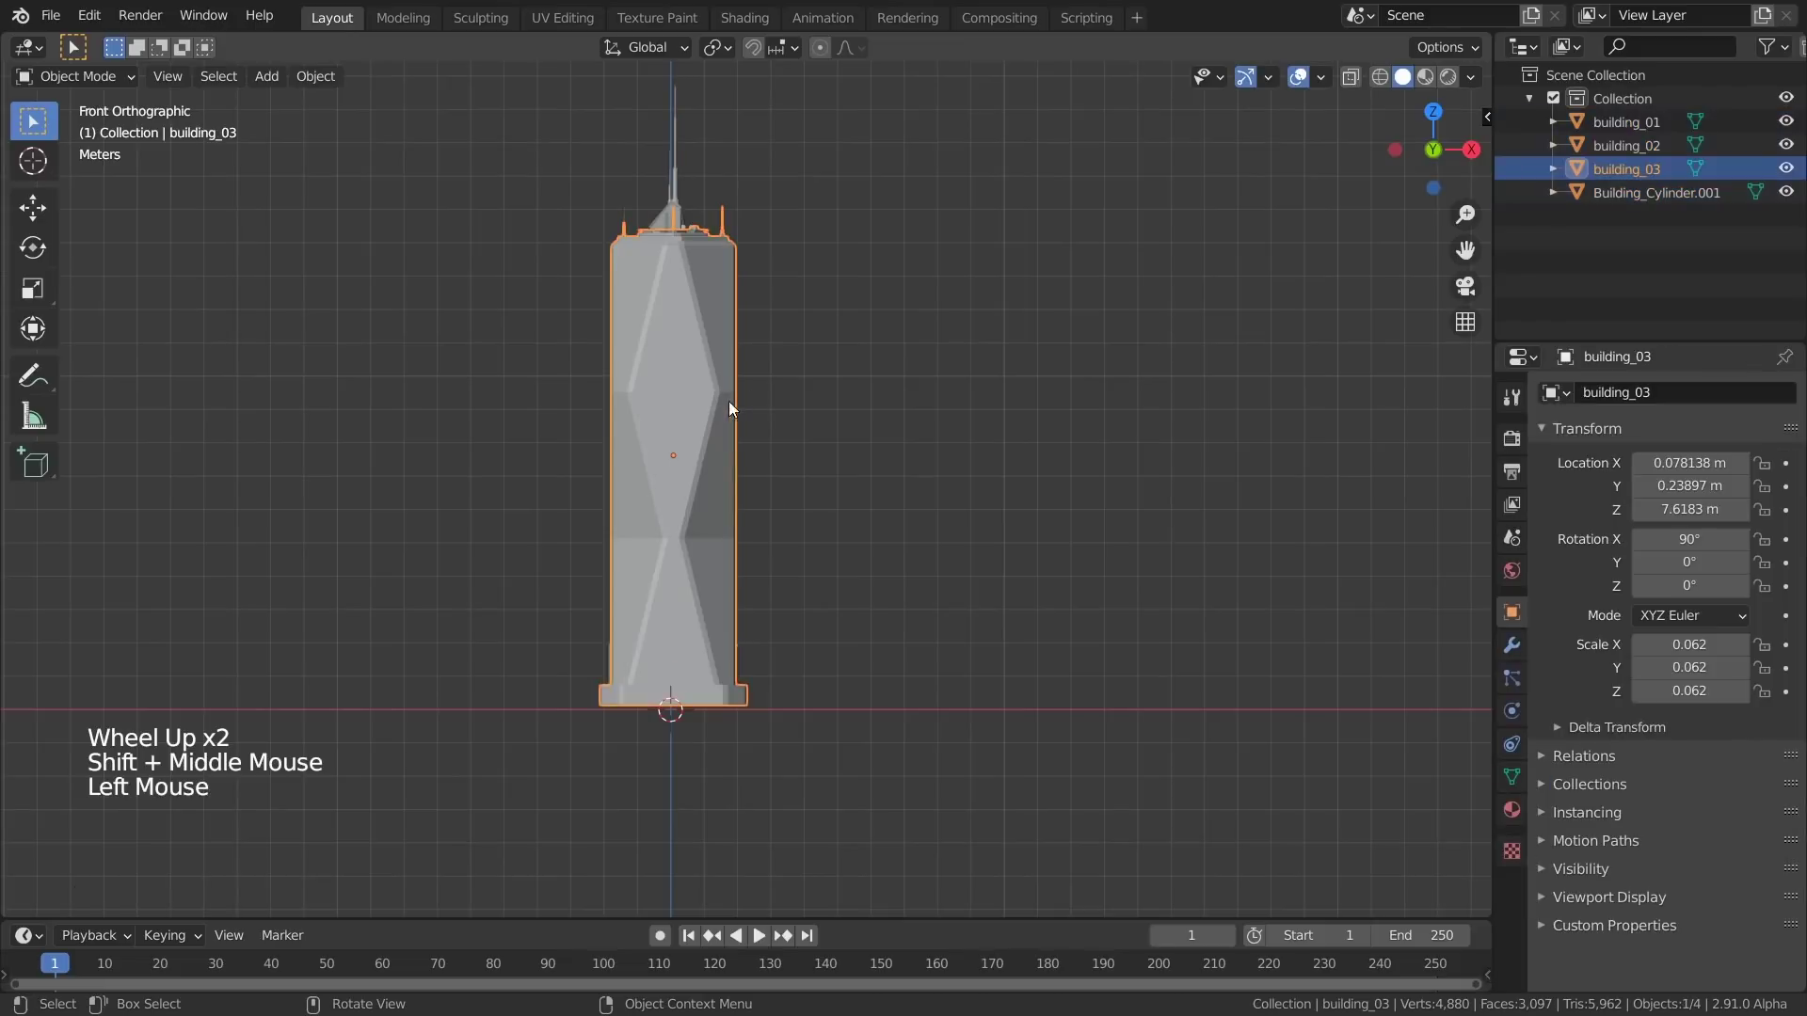
pyautogui.press('g')
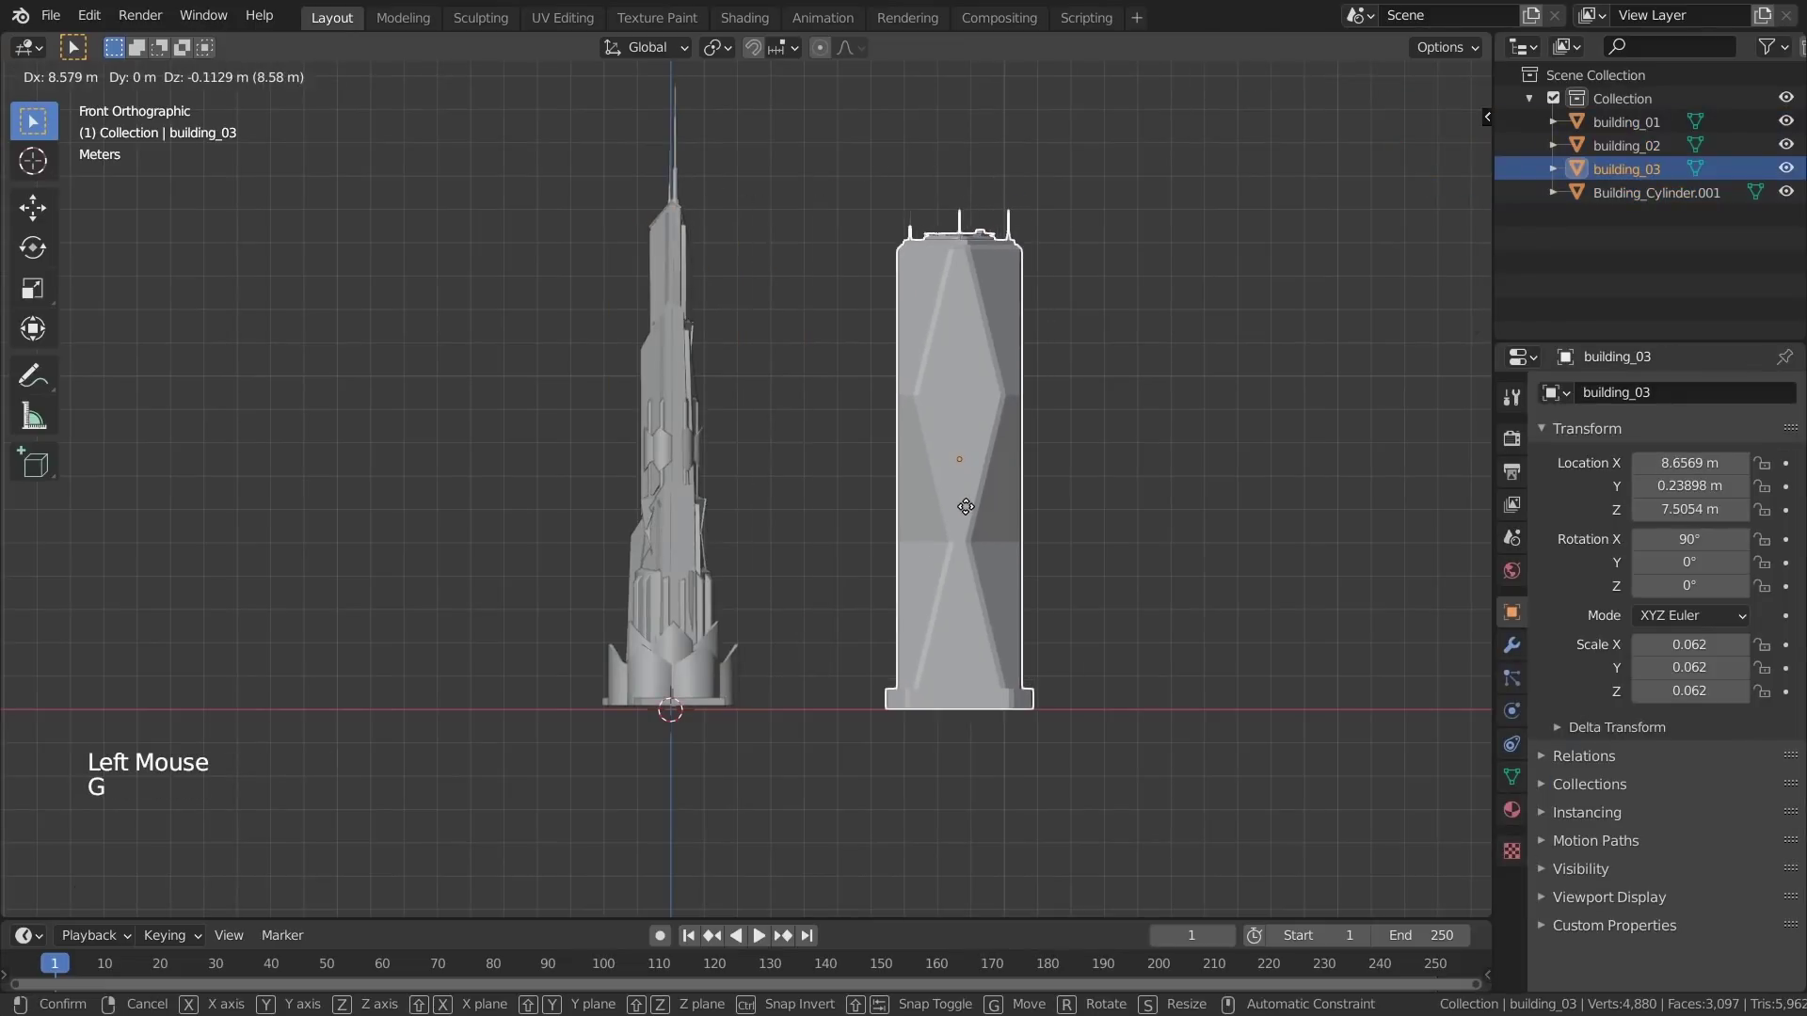
pyautogui.click(966, 510)
pyautogui.click(711, 480)
pyautogui.press('g')
pyautogui.click(1269, 433)
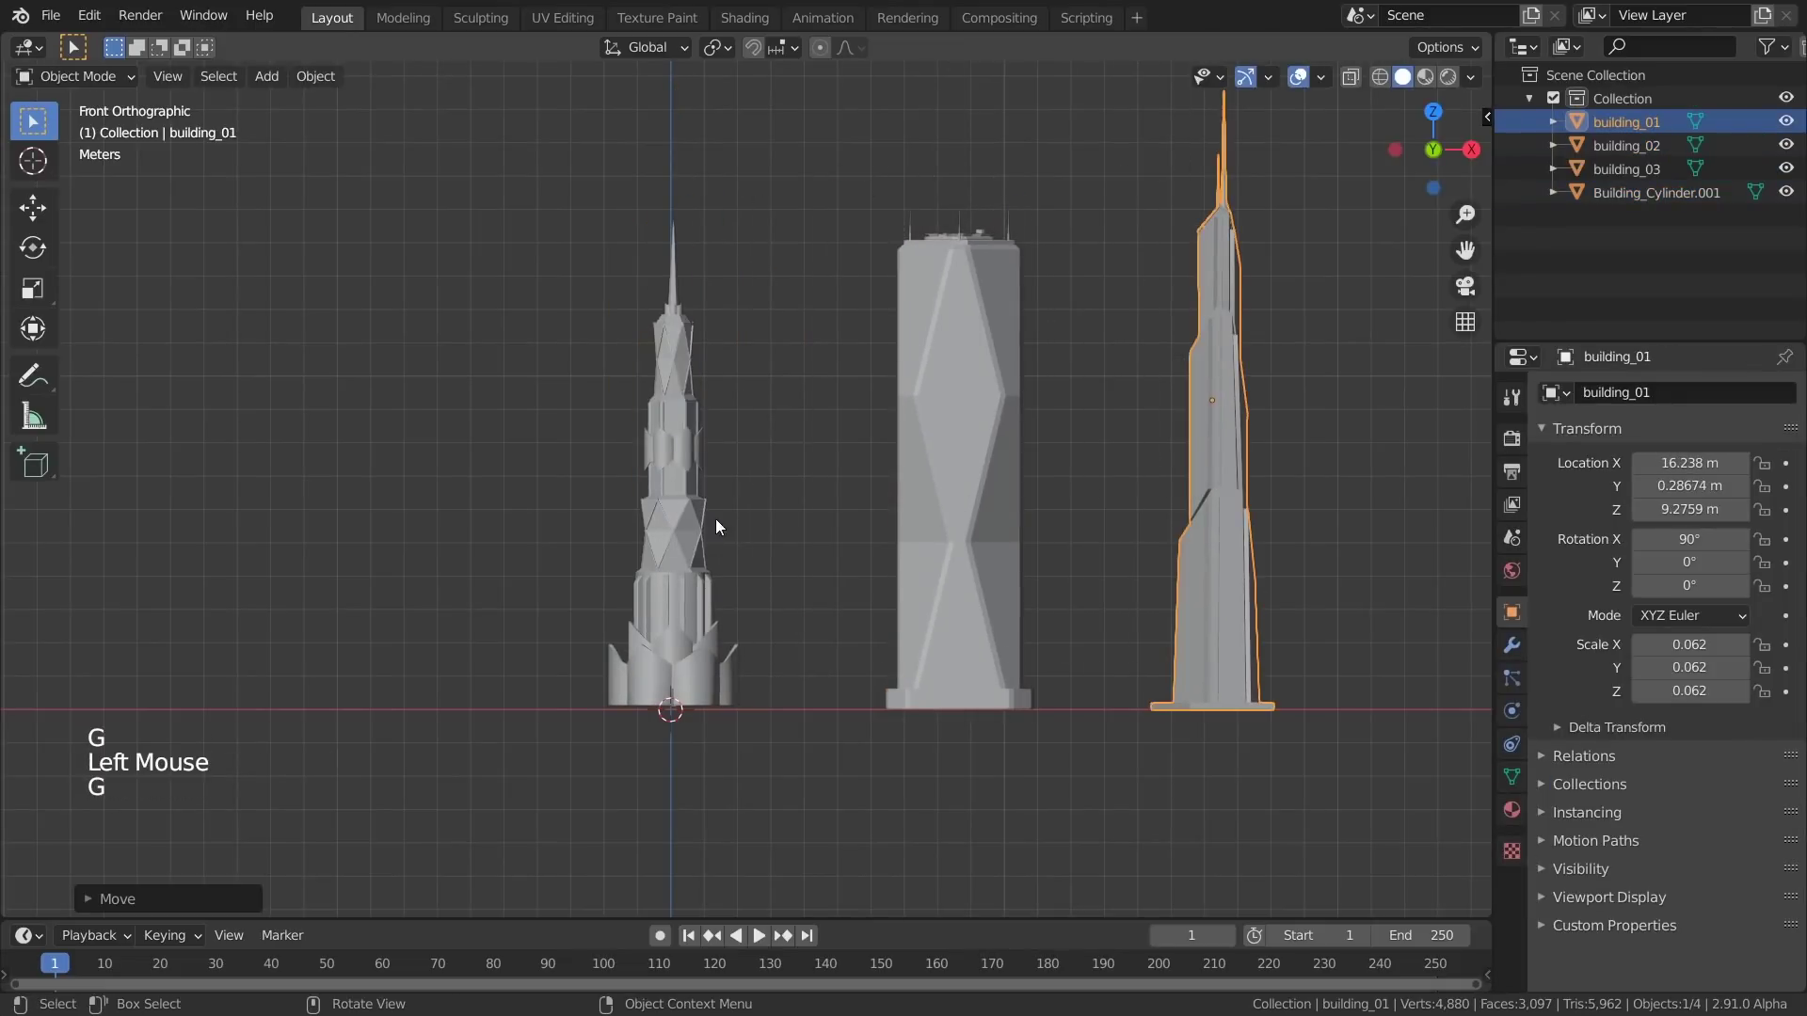
pyautogui.click(689, 528)
pyautogui.press('g')
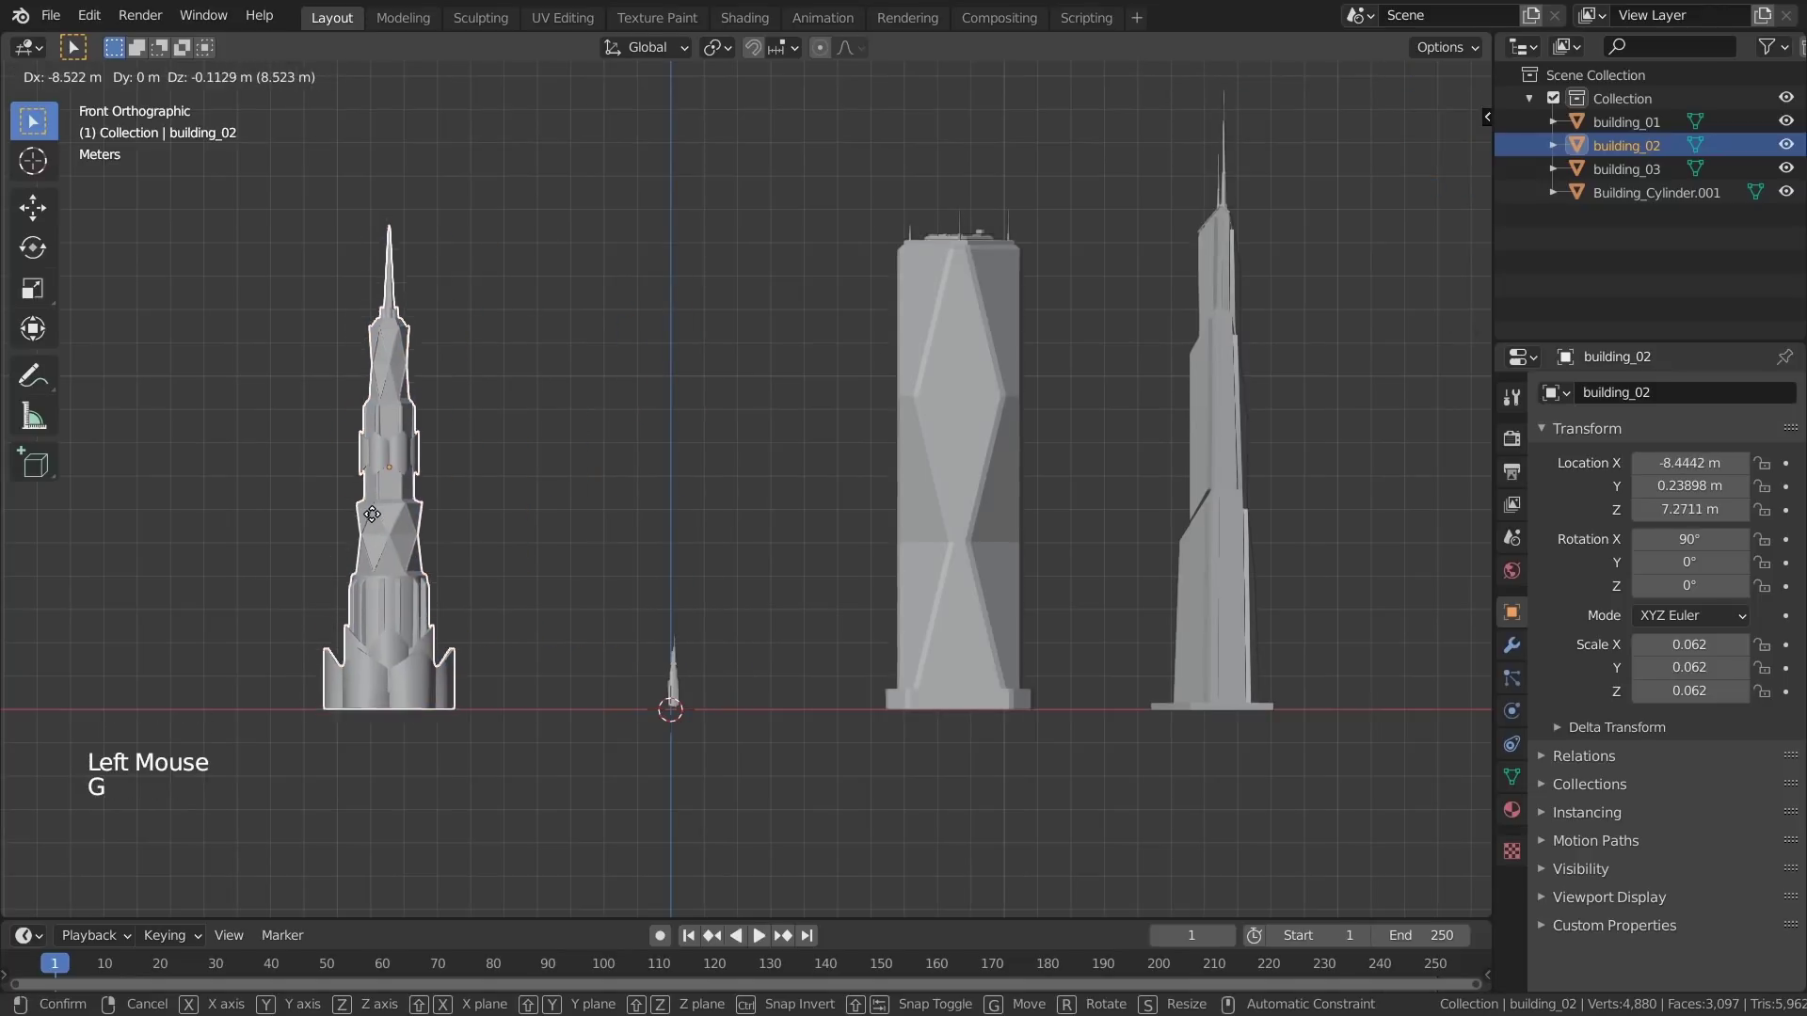
pyautogui.click(380, 519)
# Scale the tiny Building_Cylinder.001 up to 0.416 and move it so its base sits on the ground line
pyautogui.click(673, 693)
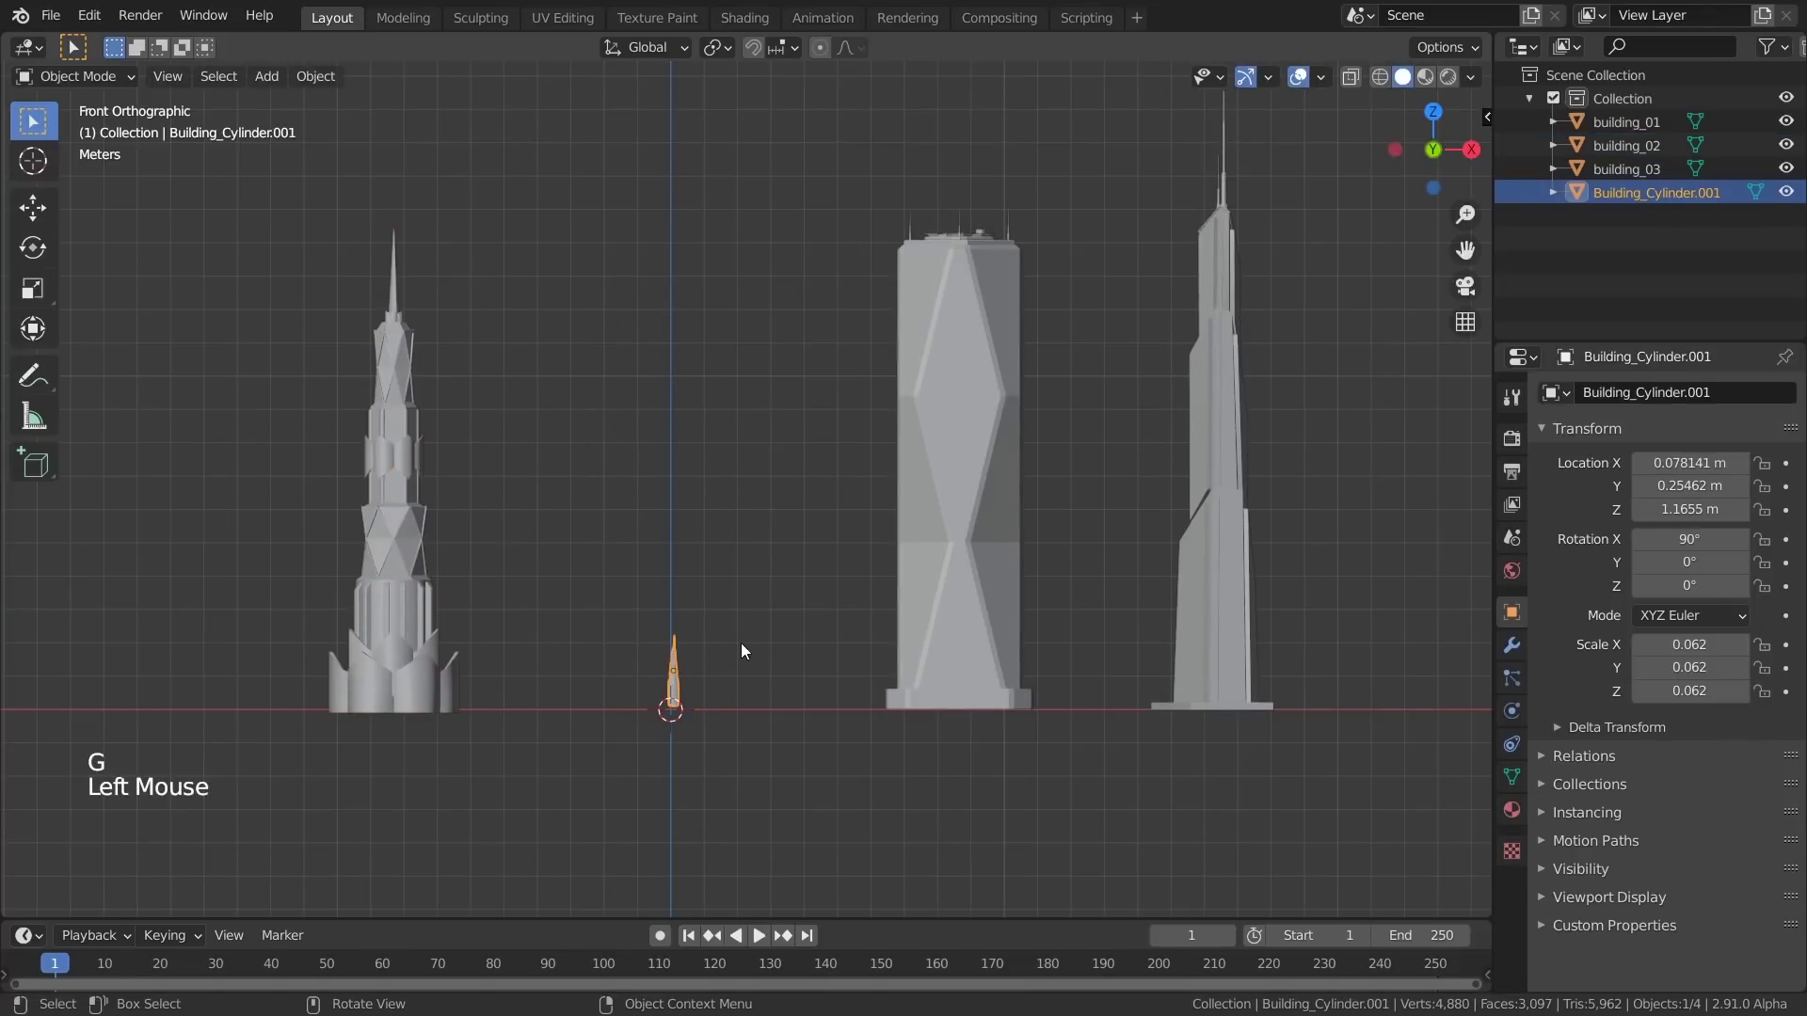
pyautogui.press('s')
pyautogui.click(941, 580)
pyautogui.press('g')
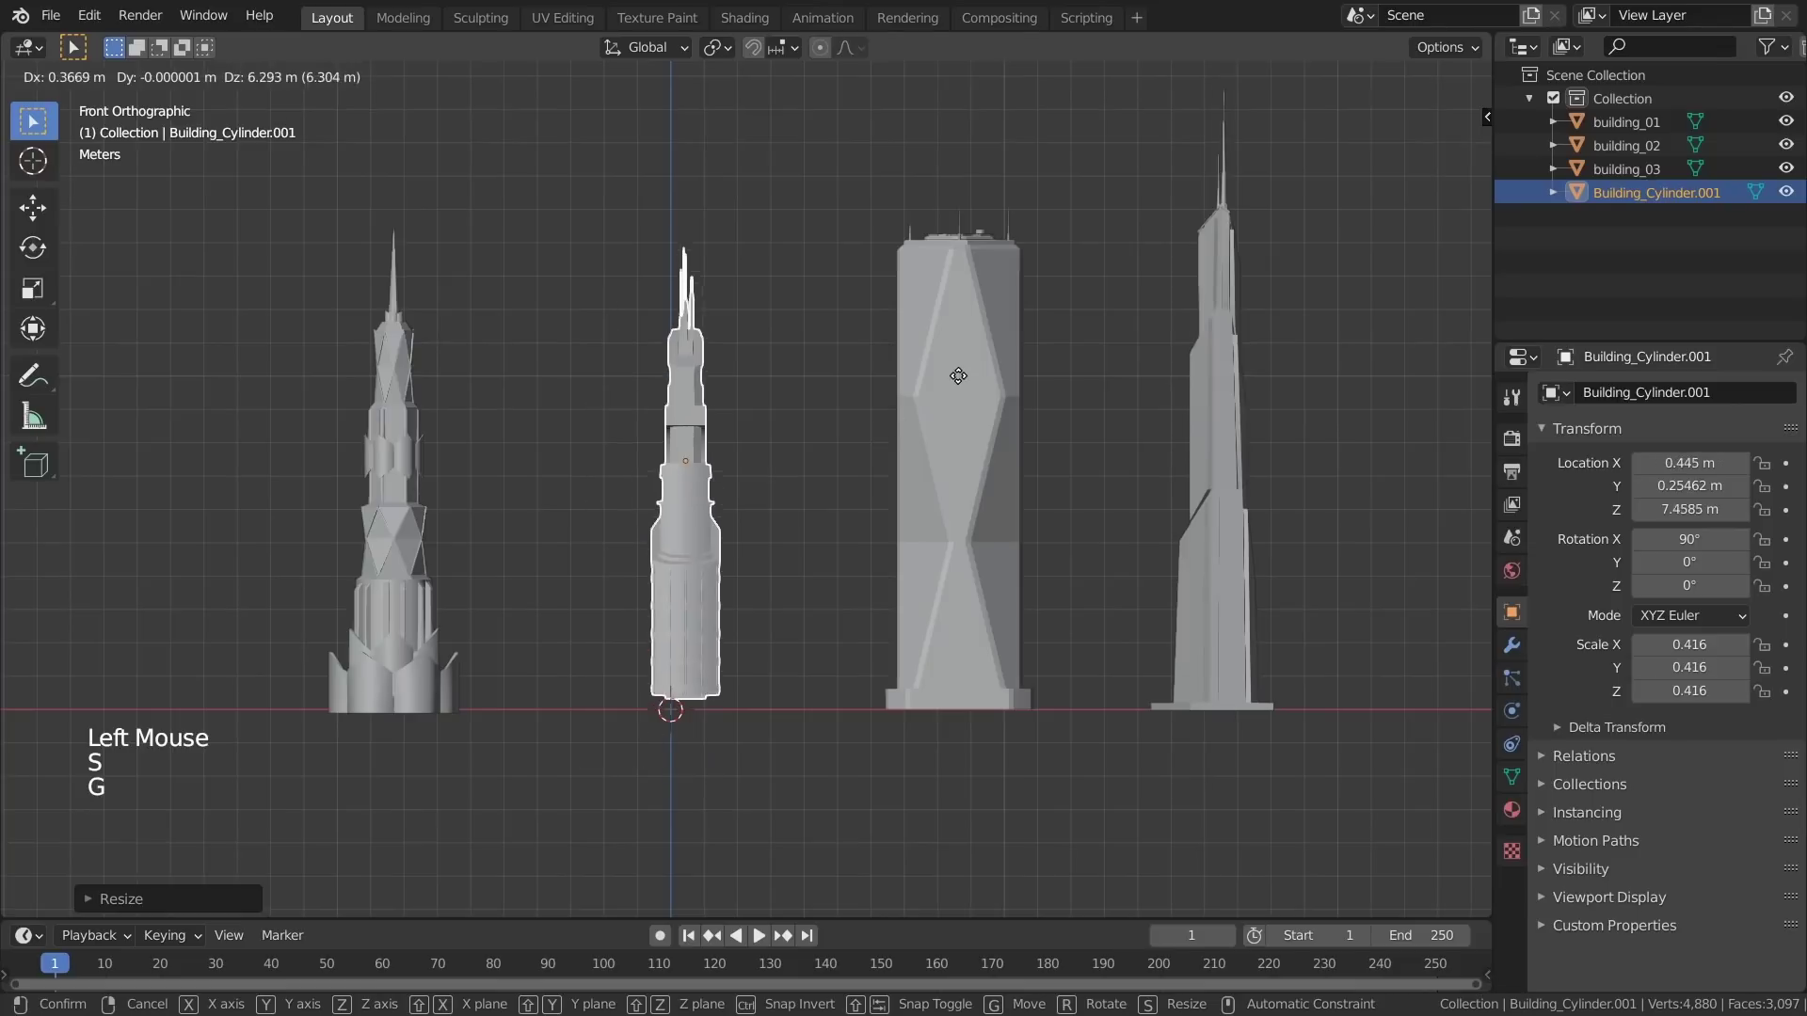
pyautogui.click(673, 468)
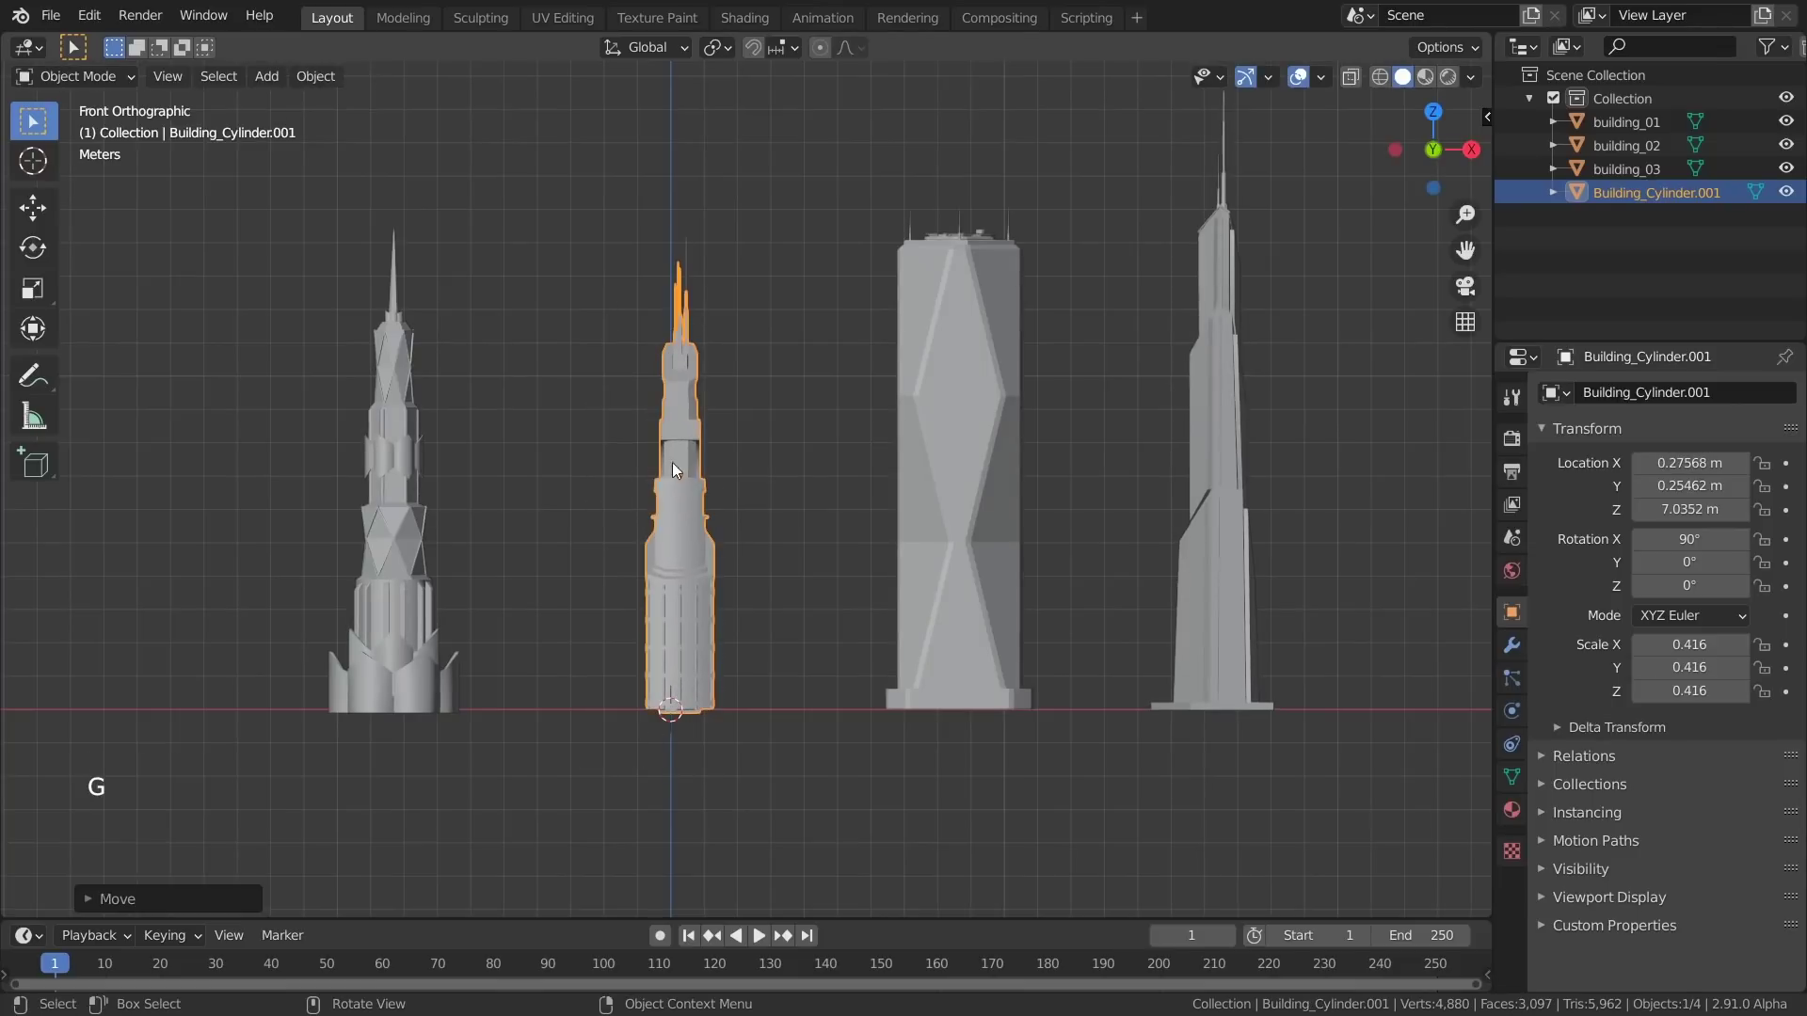
# Place the 3D cursor at the base of building_02 and set the building's origin to the 3D cursor
pyautogui.click(386, 473)
pyautogui.click(1018, 433)
pyautogui.click(1198, 414)
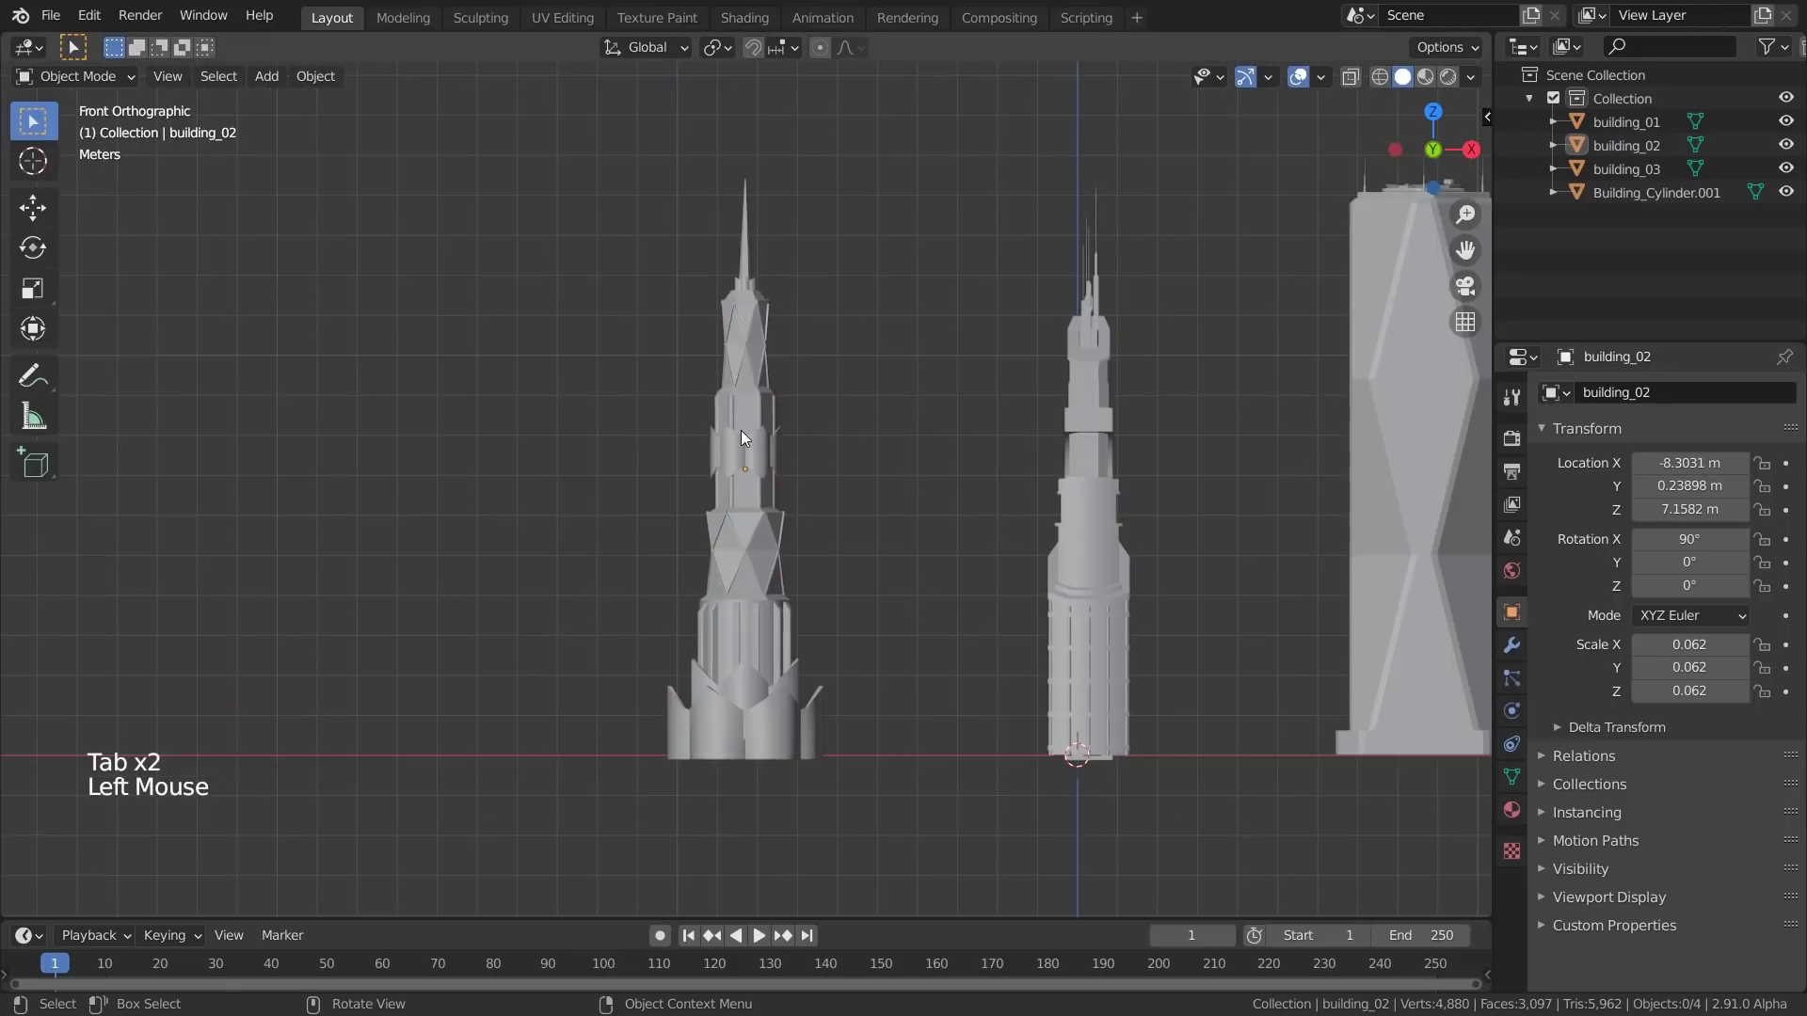
pyautogui.click(742, 430)
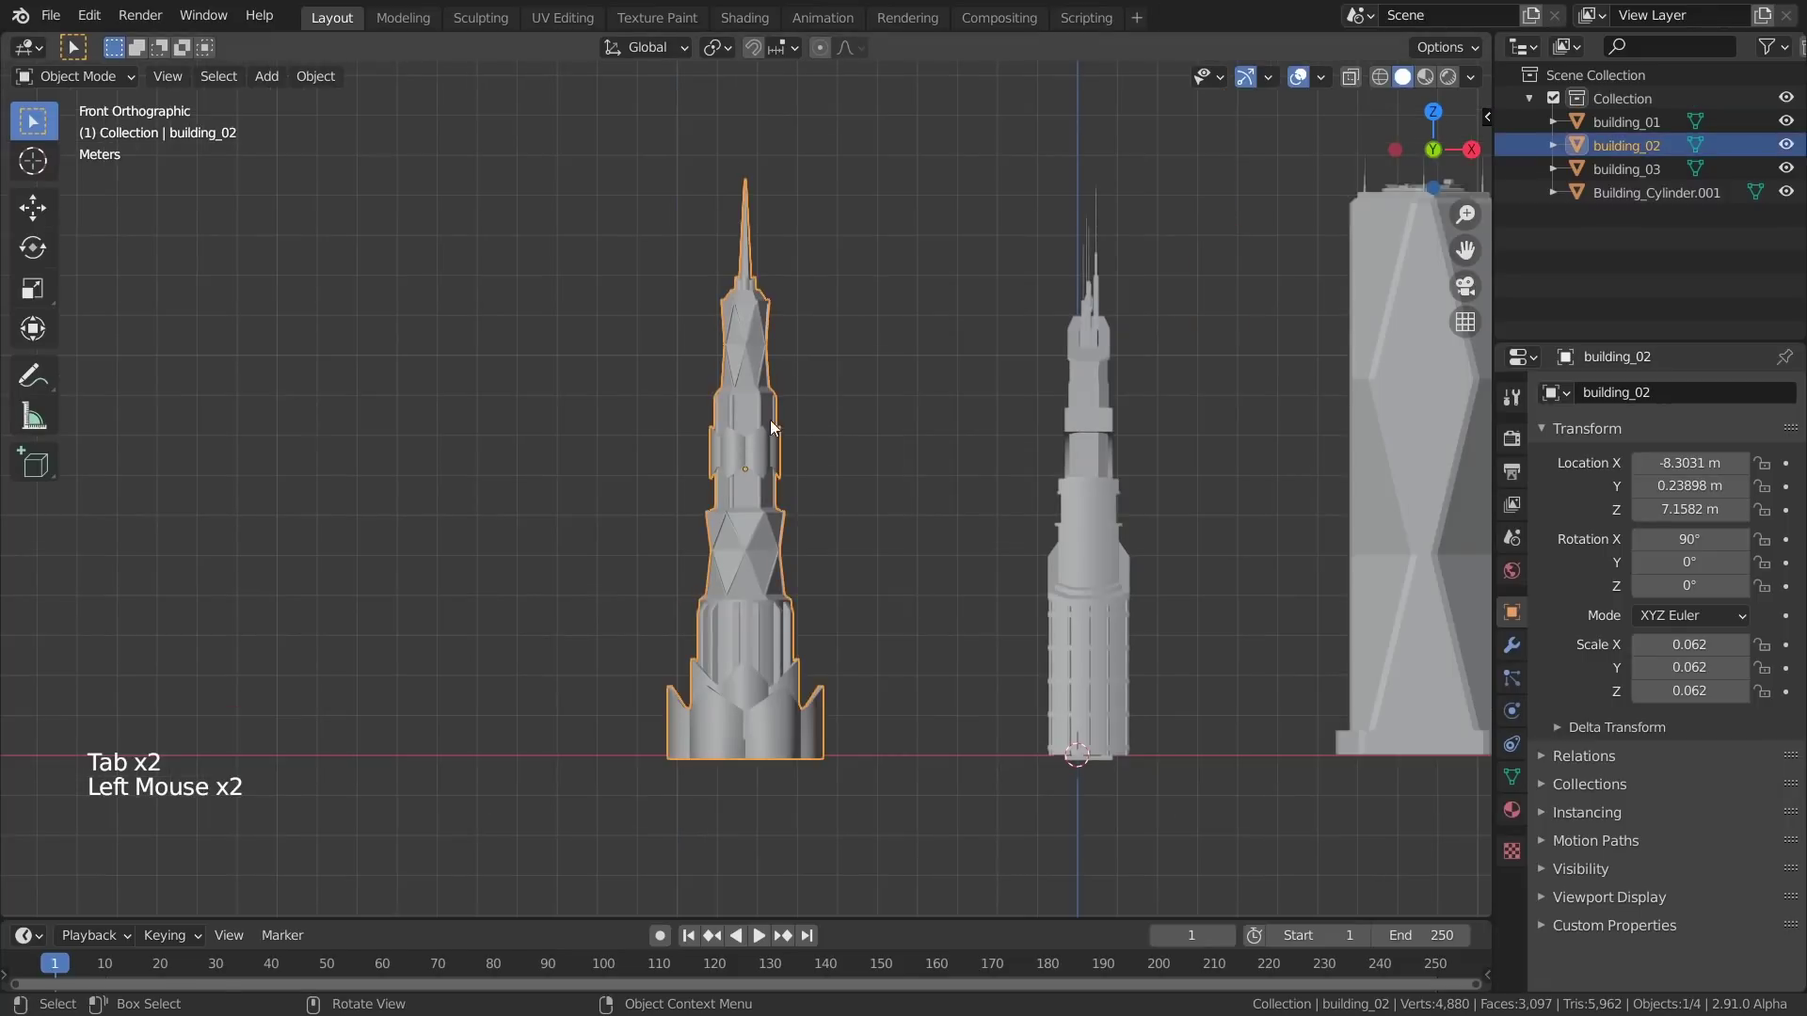
pyautogui.click(31, 166)
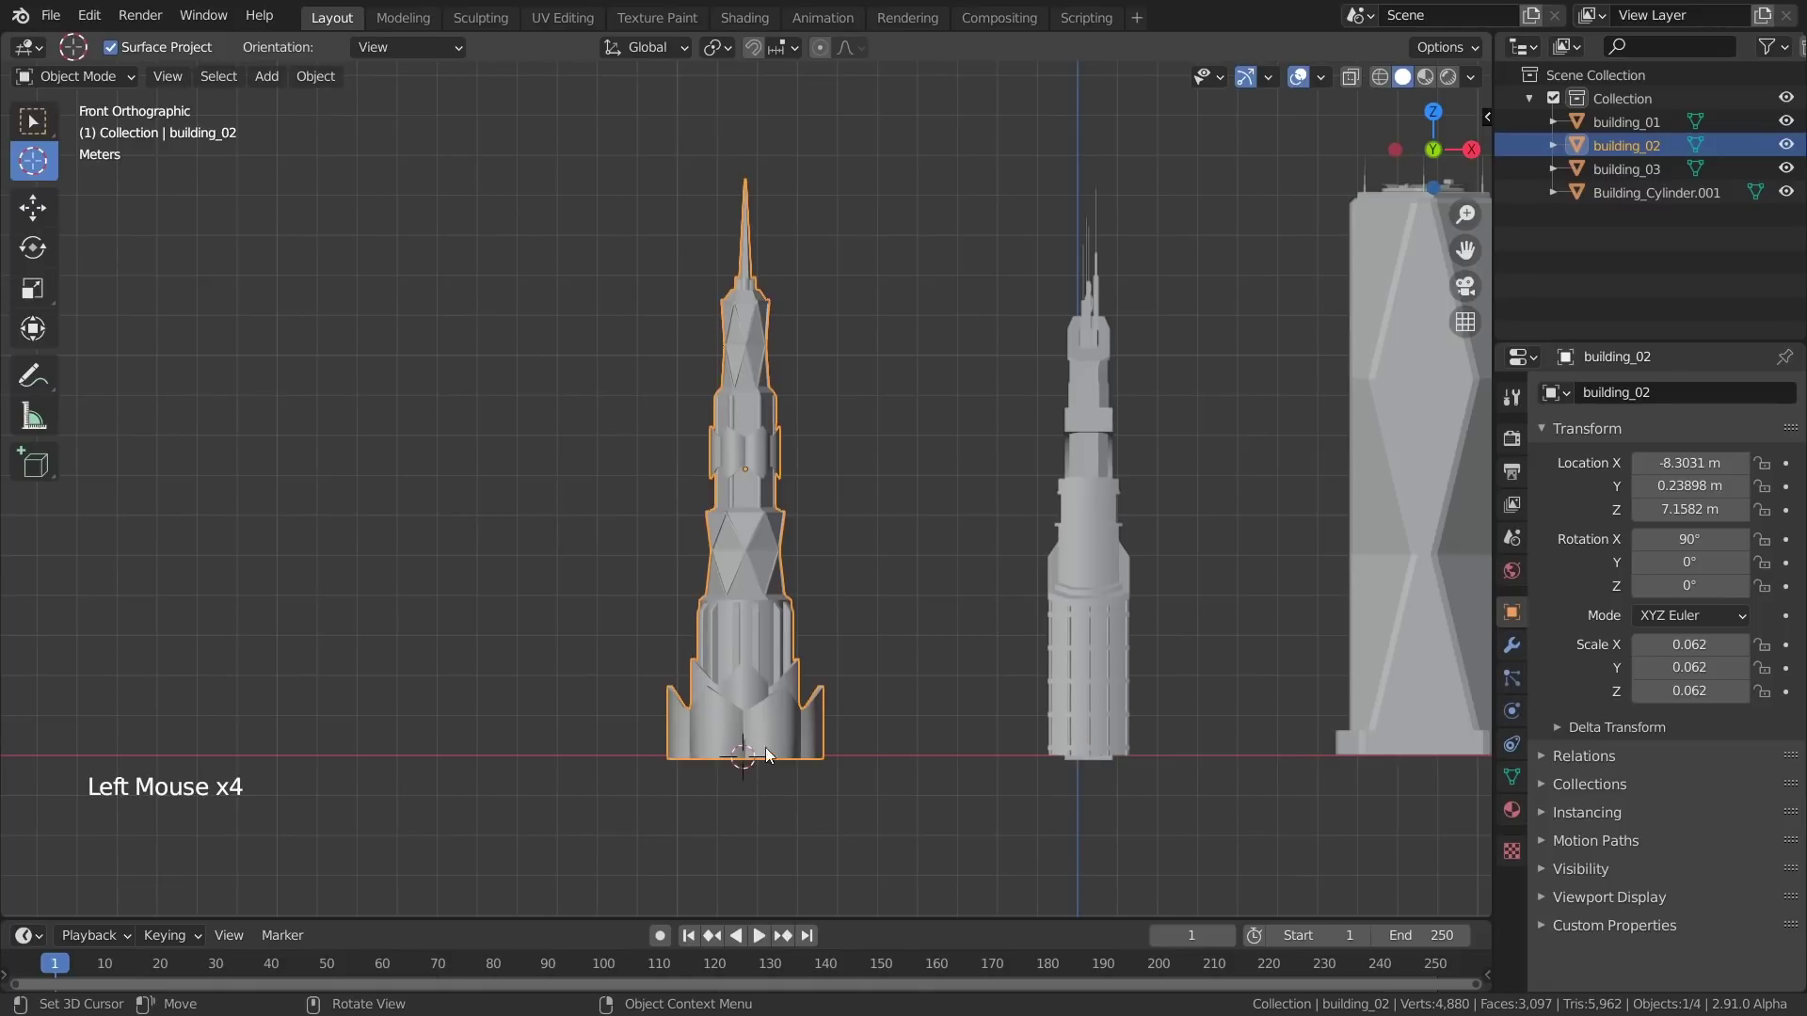
pyautogui.rightClick(743, 485)
pyautogui.moveTo(737, 537)
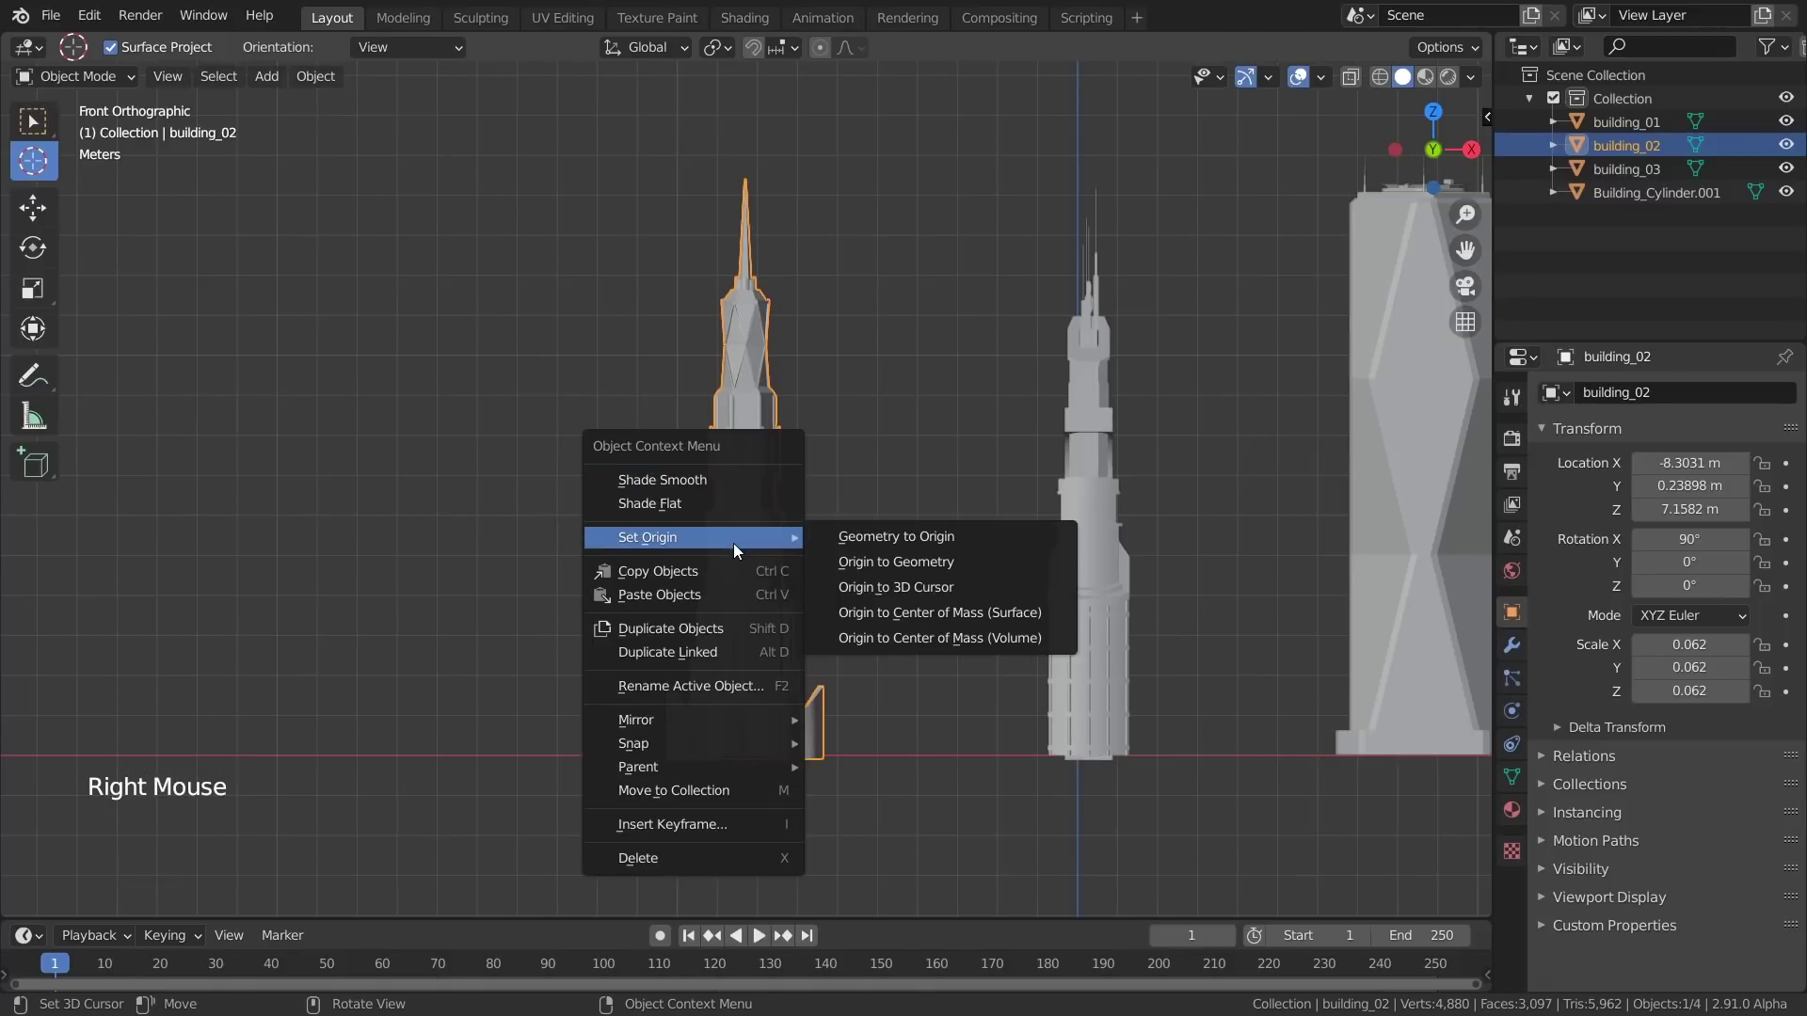
pyautogui.click(914, 587)
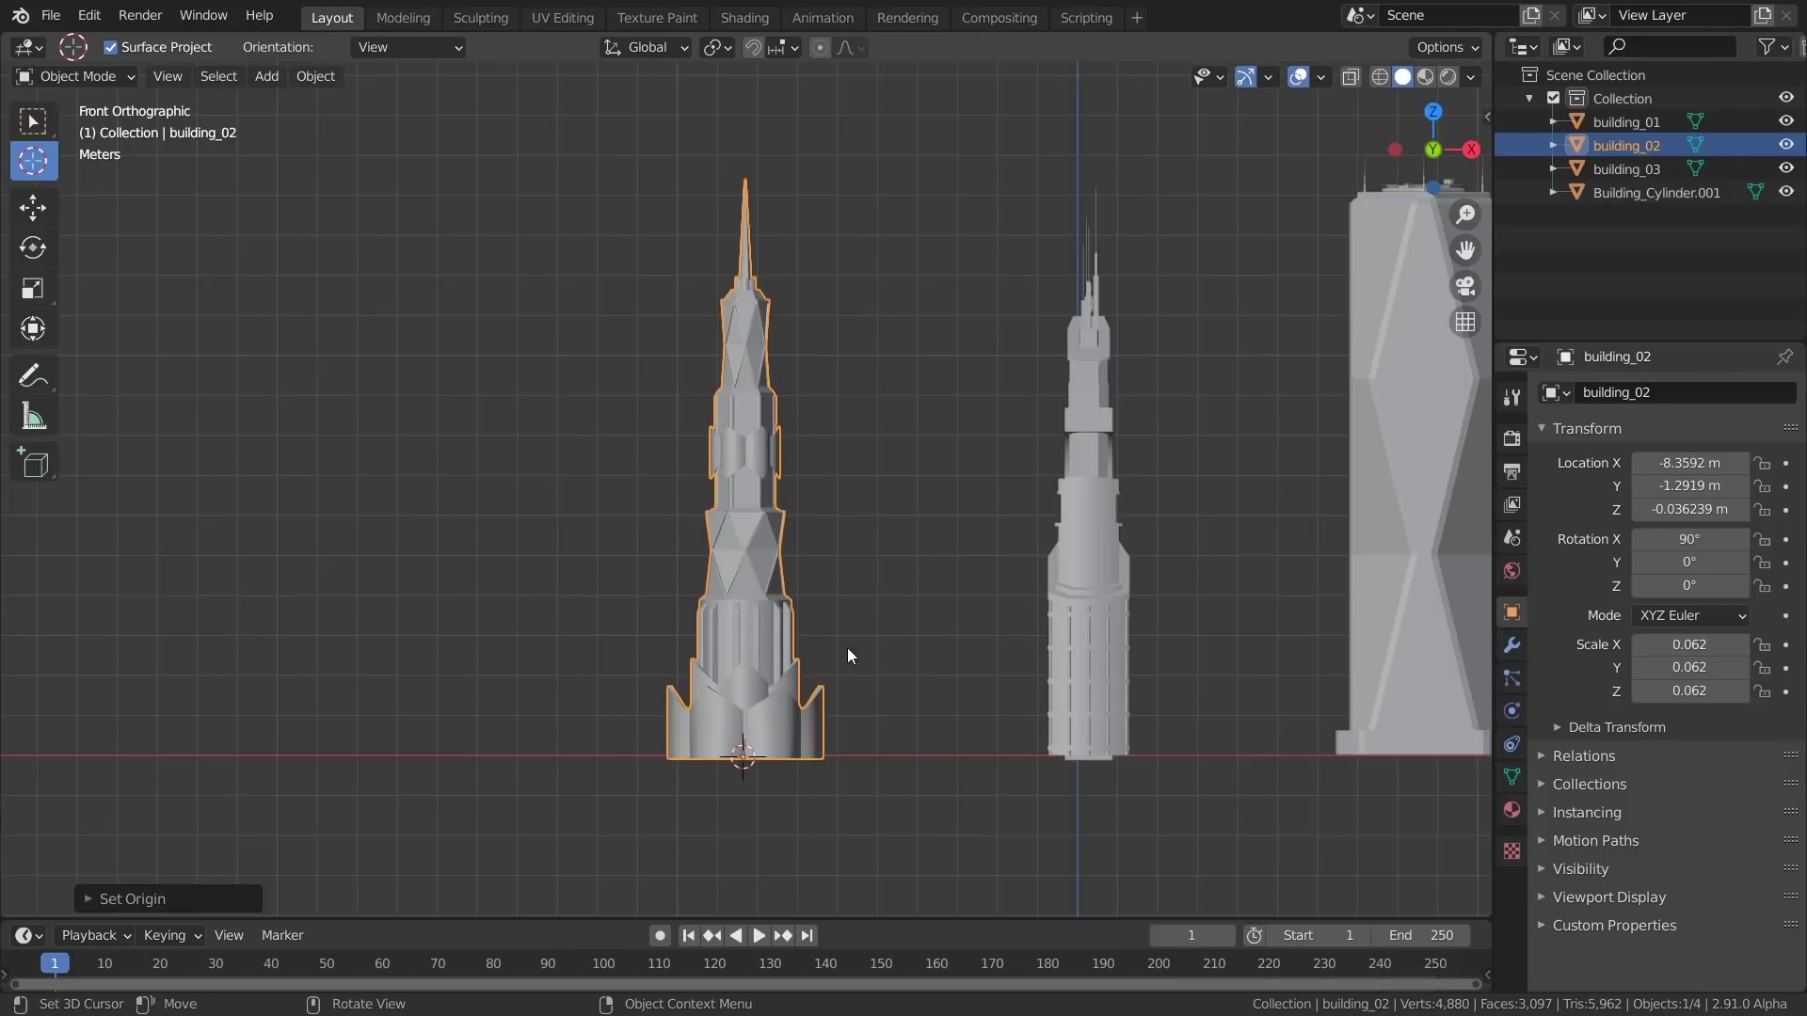
# Scale building_02 from its new base origin to 0.066
pyautogui.scroll(2, 847, 656)
pyautogui.scroll(-3, 780, 664)
pyautogui.press('s')
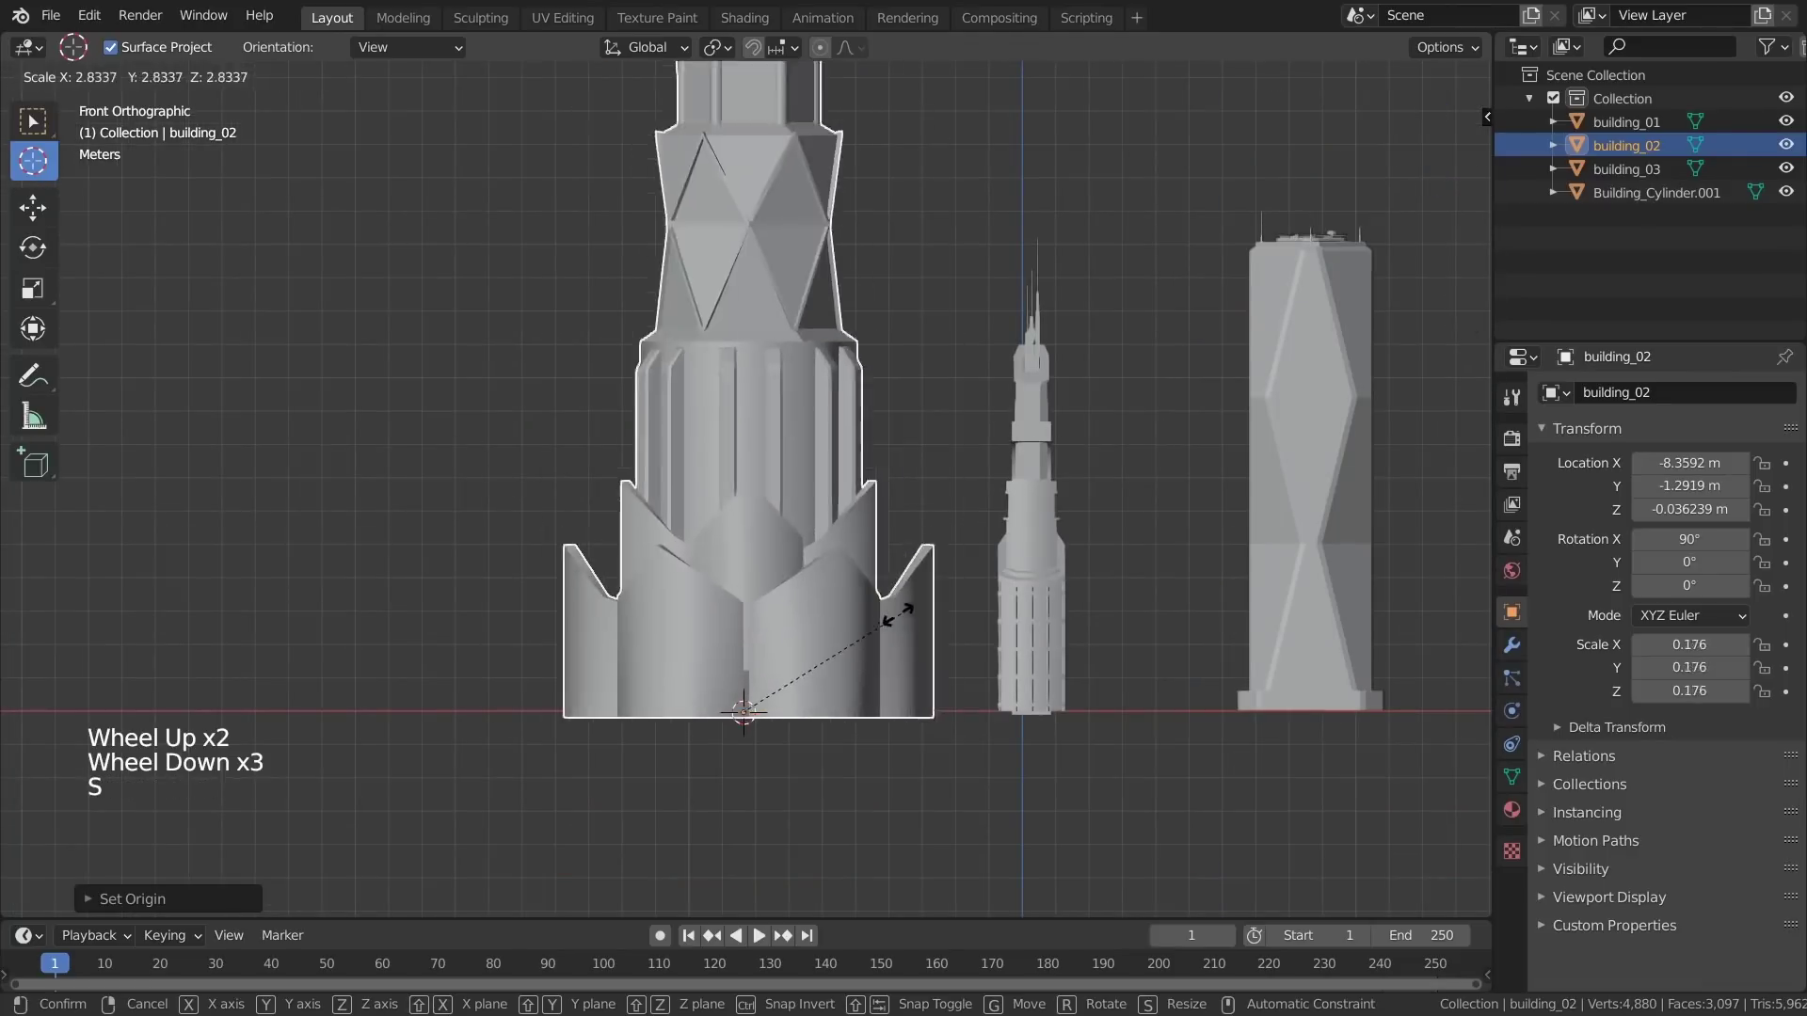
pyautogui.click(788, 649)
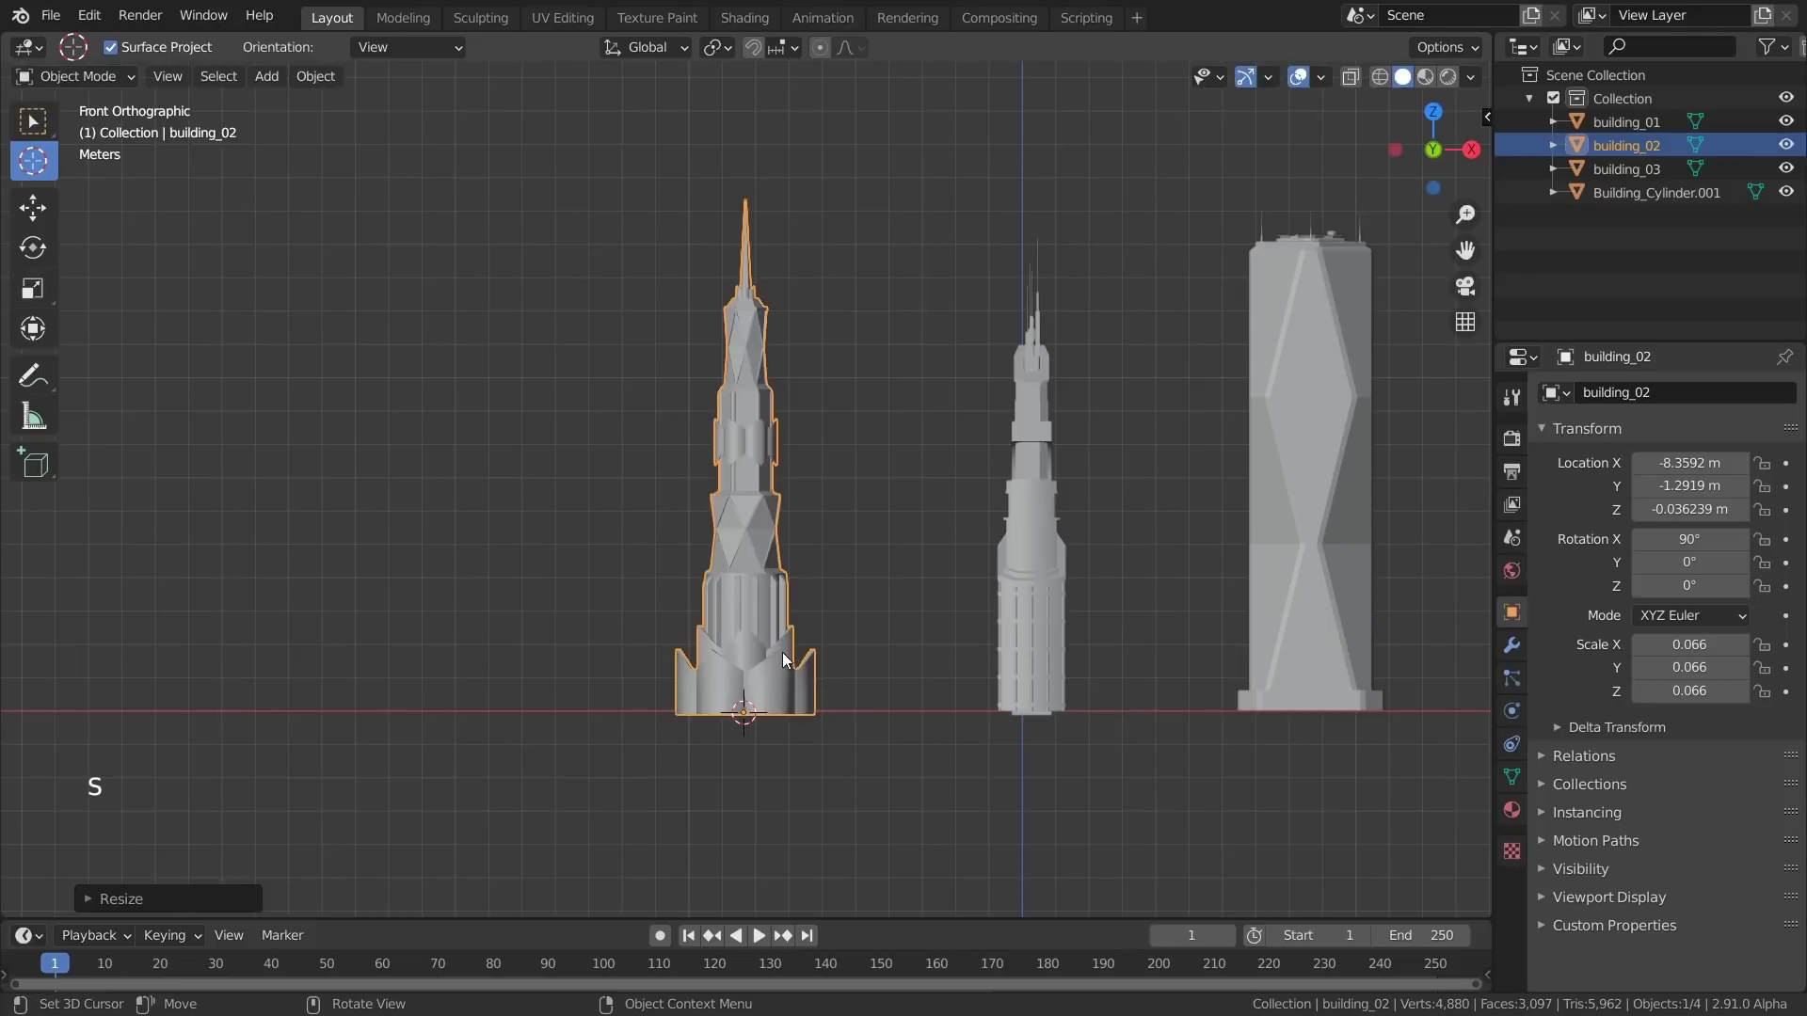
pyautogui.scroll(-3, 804, 566)
pyautogui.keyDown('shift'); pyautogui.moveTo(804, 567); pyautogui.dragTo(731, 647, button='middle'); pyautogui.keyUp('shift')
pyautogui.scroll(2, 731, 647)
pyautogui.scroll(1, 801, 625)
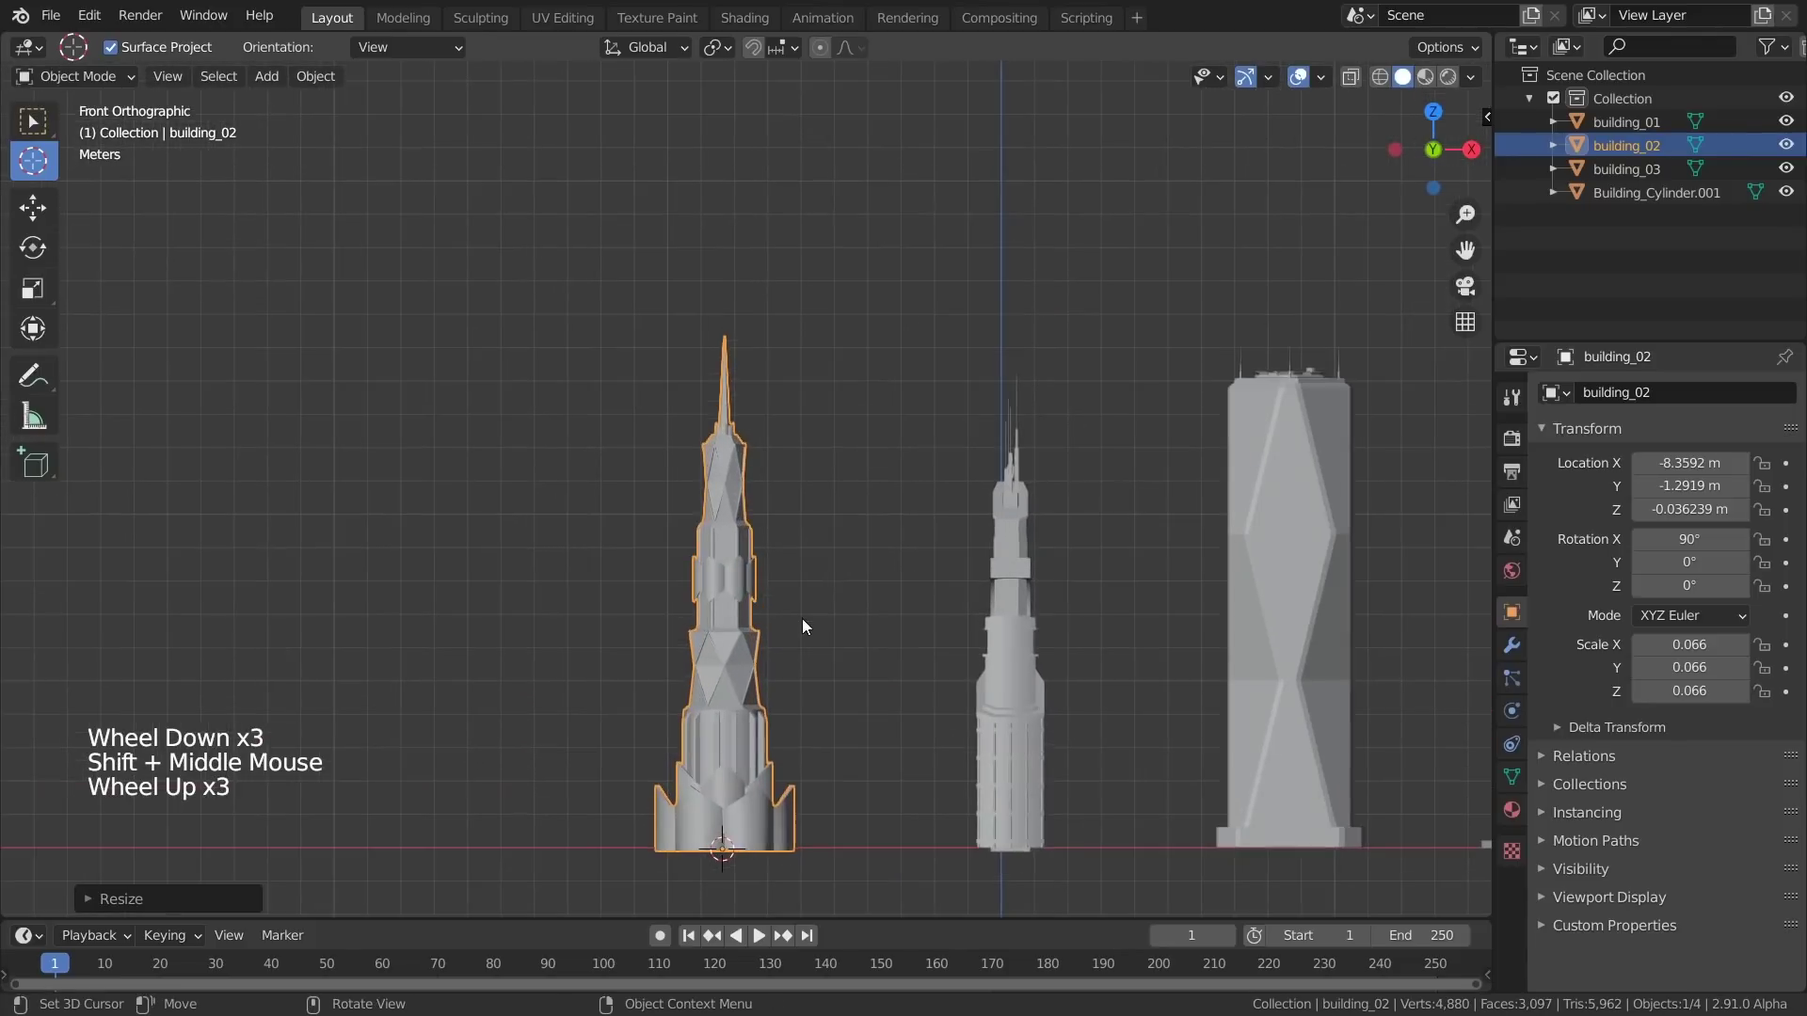
# Texture building_02's material with the Principled Texture Setup, loading future_building_04_diffuse.jpg and future_building_04_specular.jpg into its Principled BSDF
pyautogui.click(744, 17)
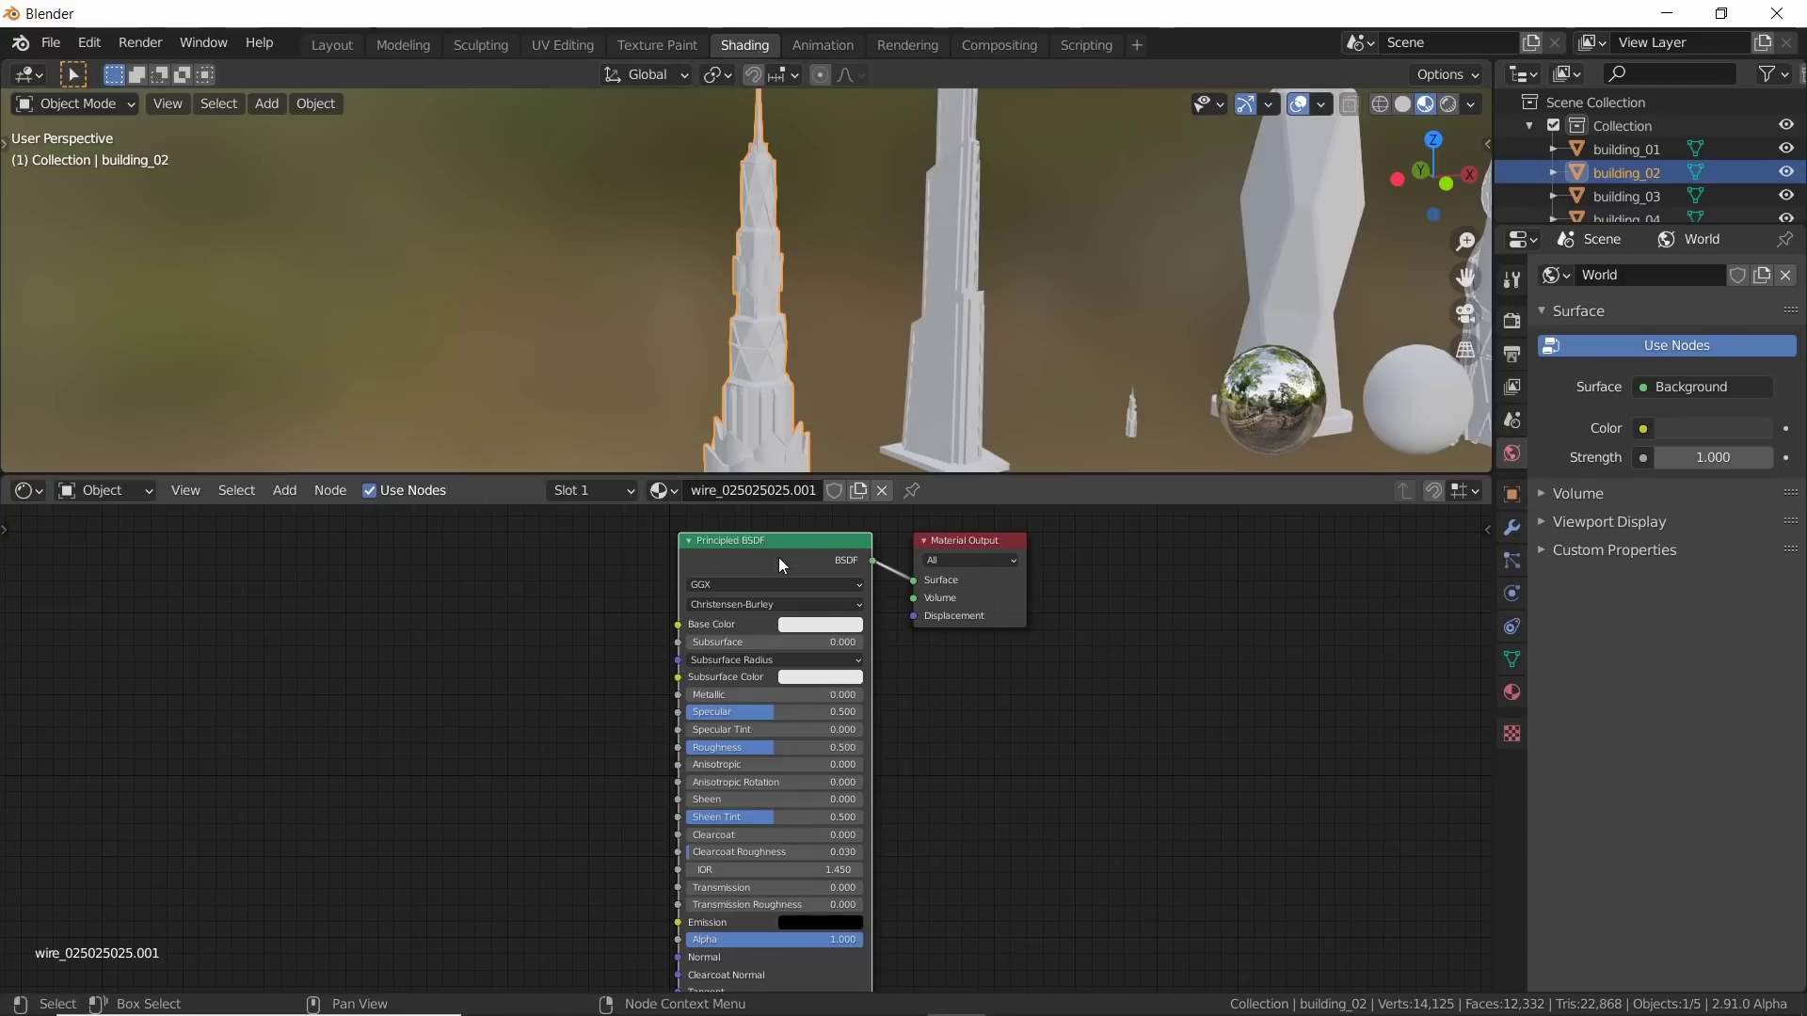
pyautogui.hotkey('ctrl', 'shift', 't')
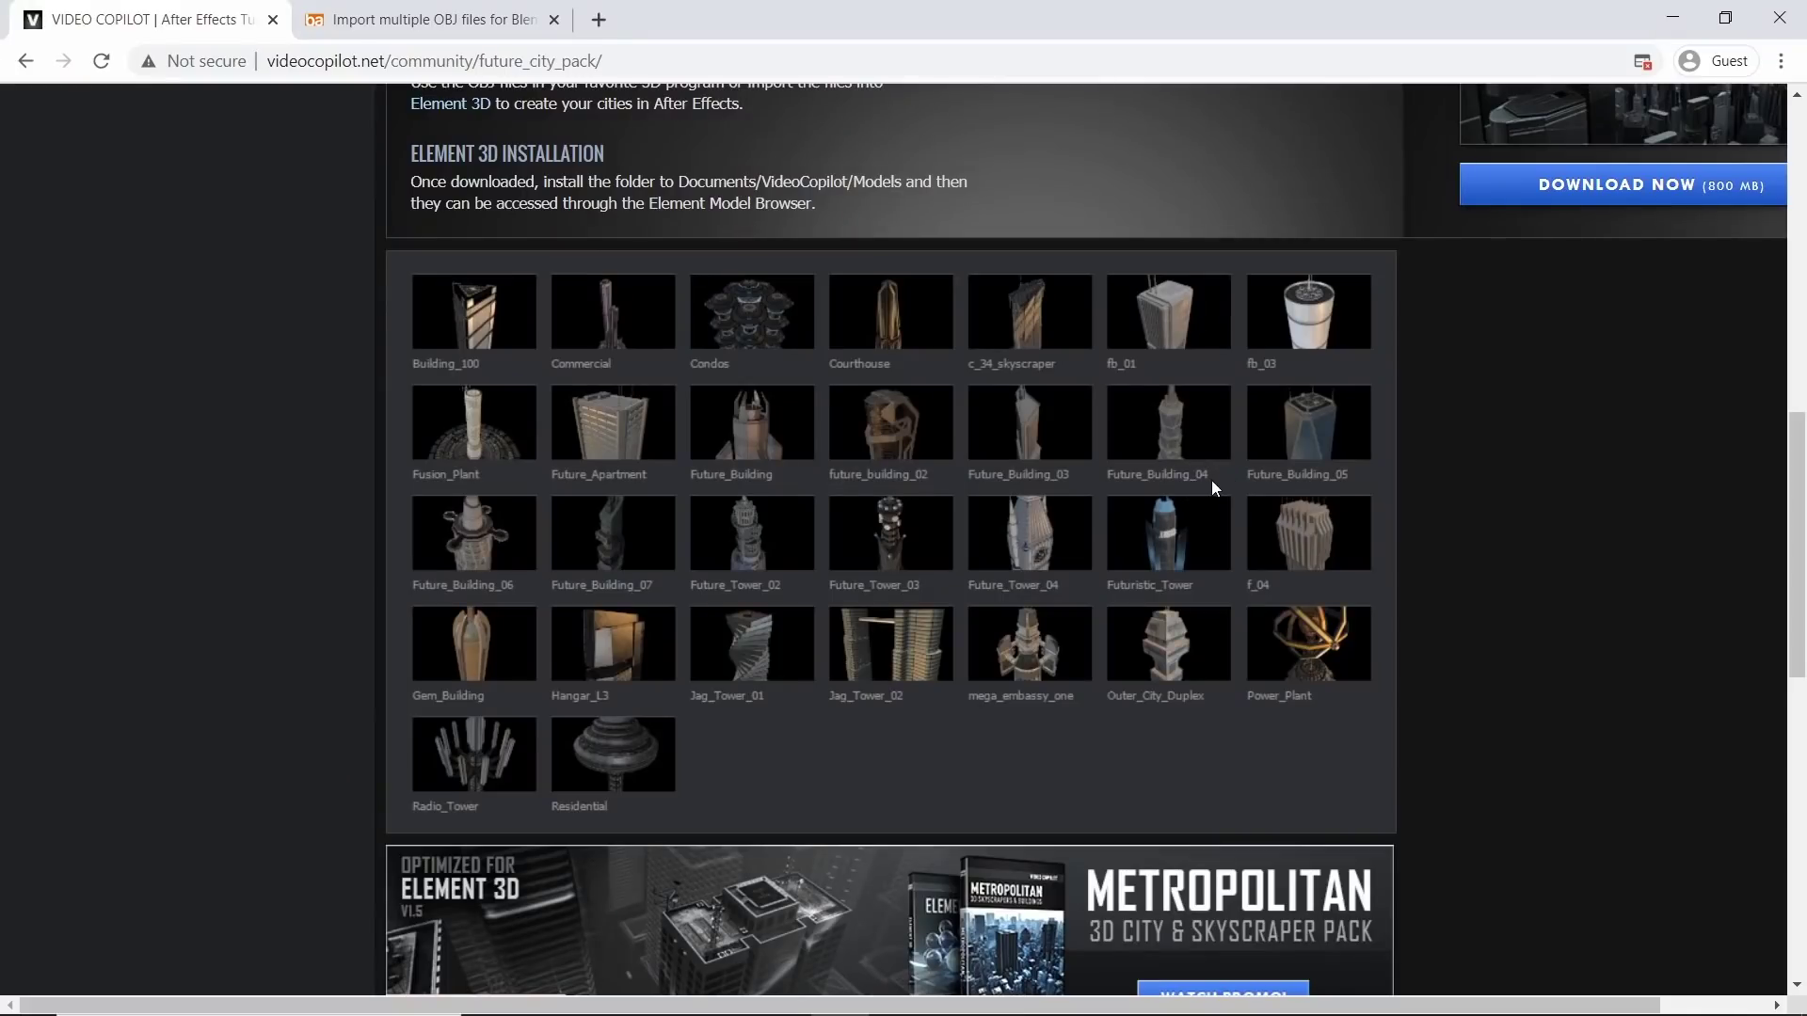
pyautogui.click(1668, 13)
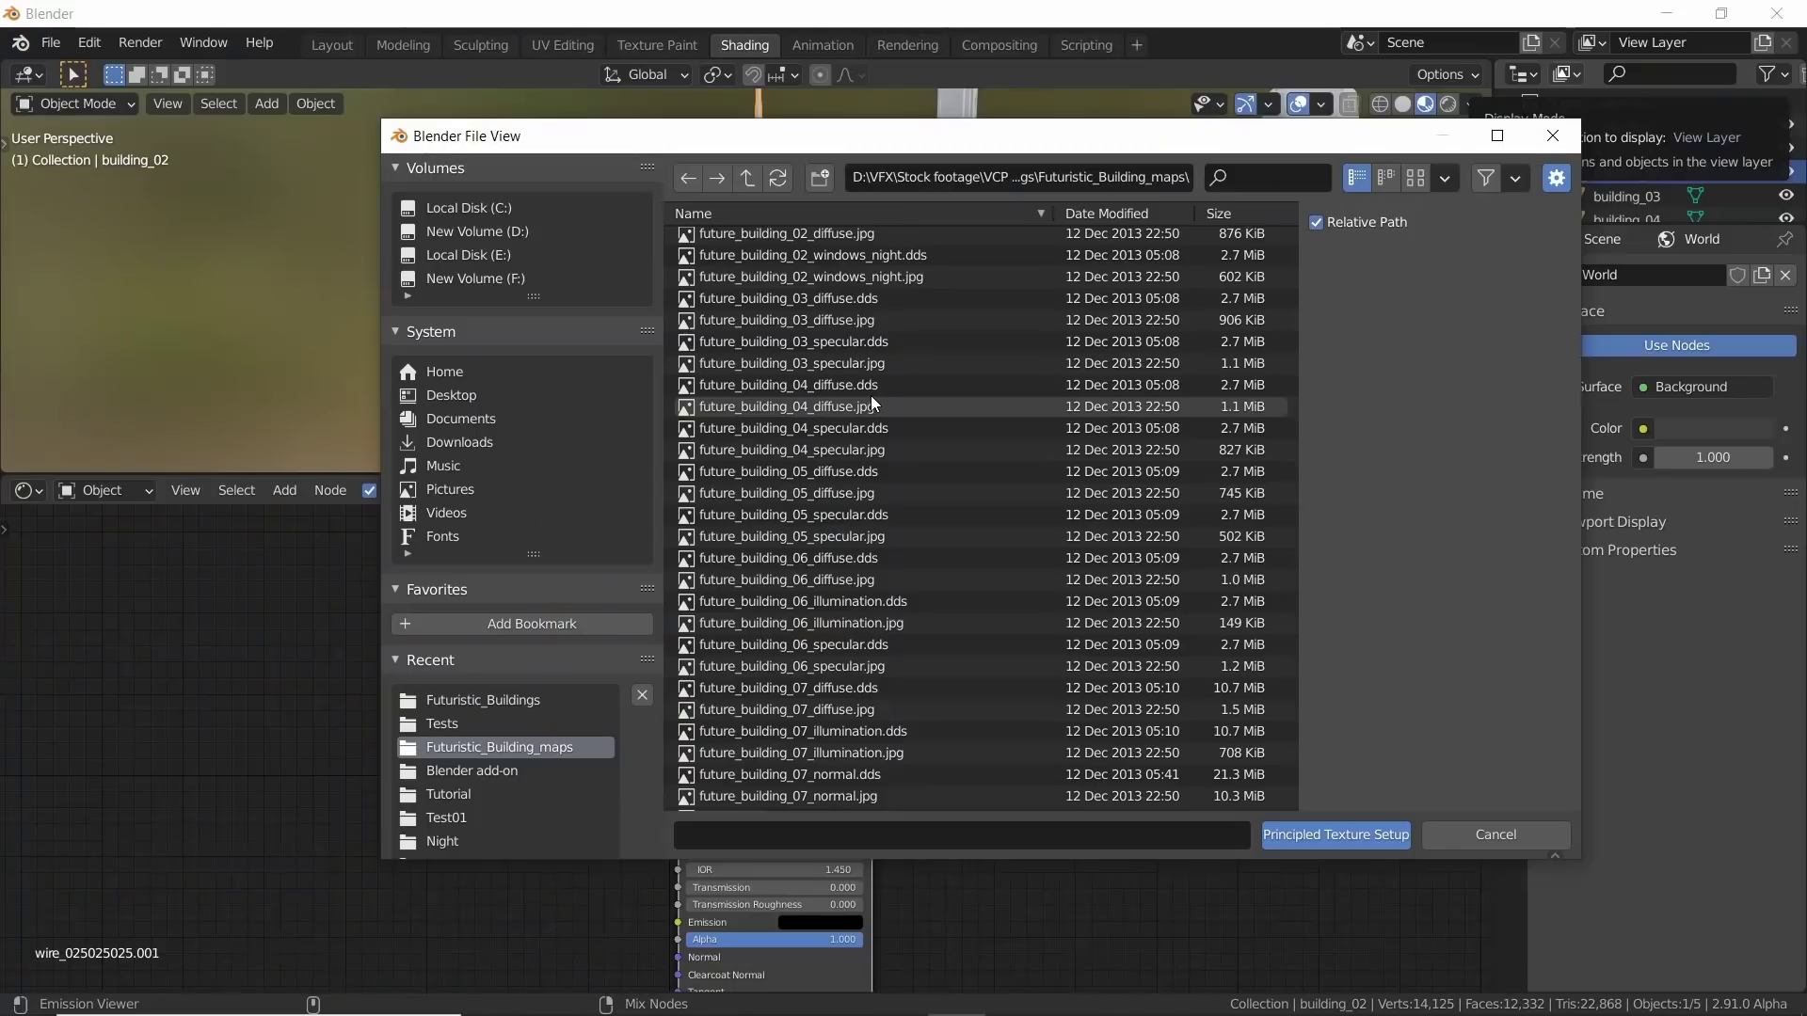
pyautogui.click(862, 410)
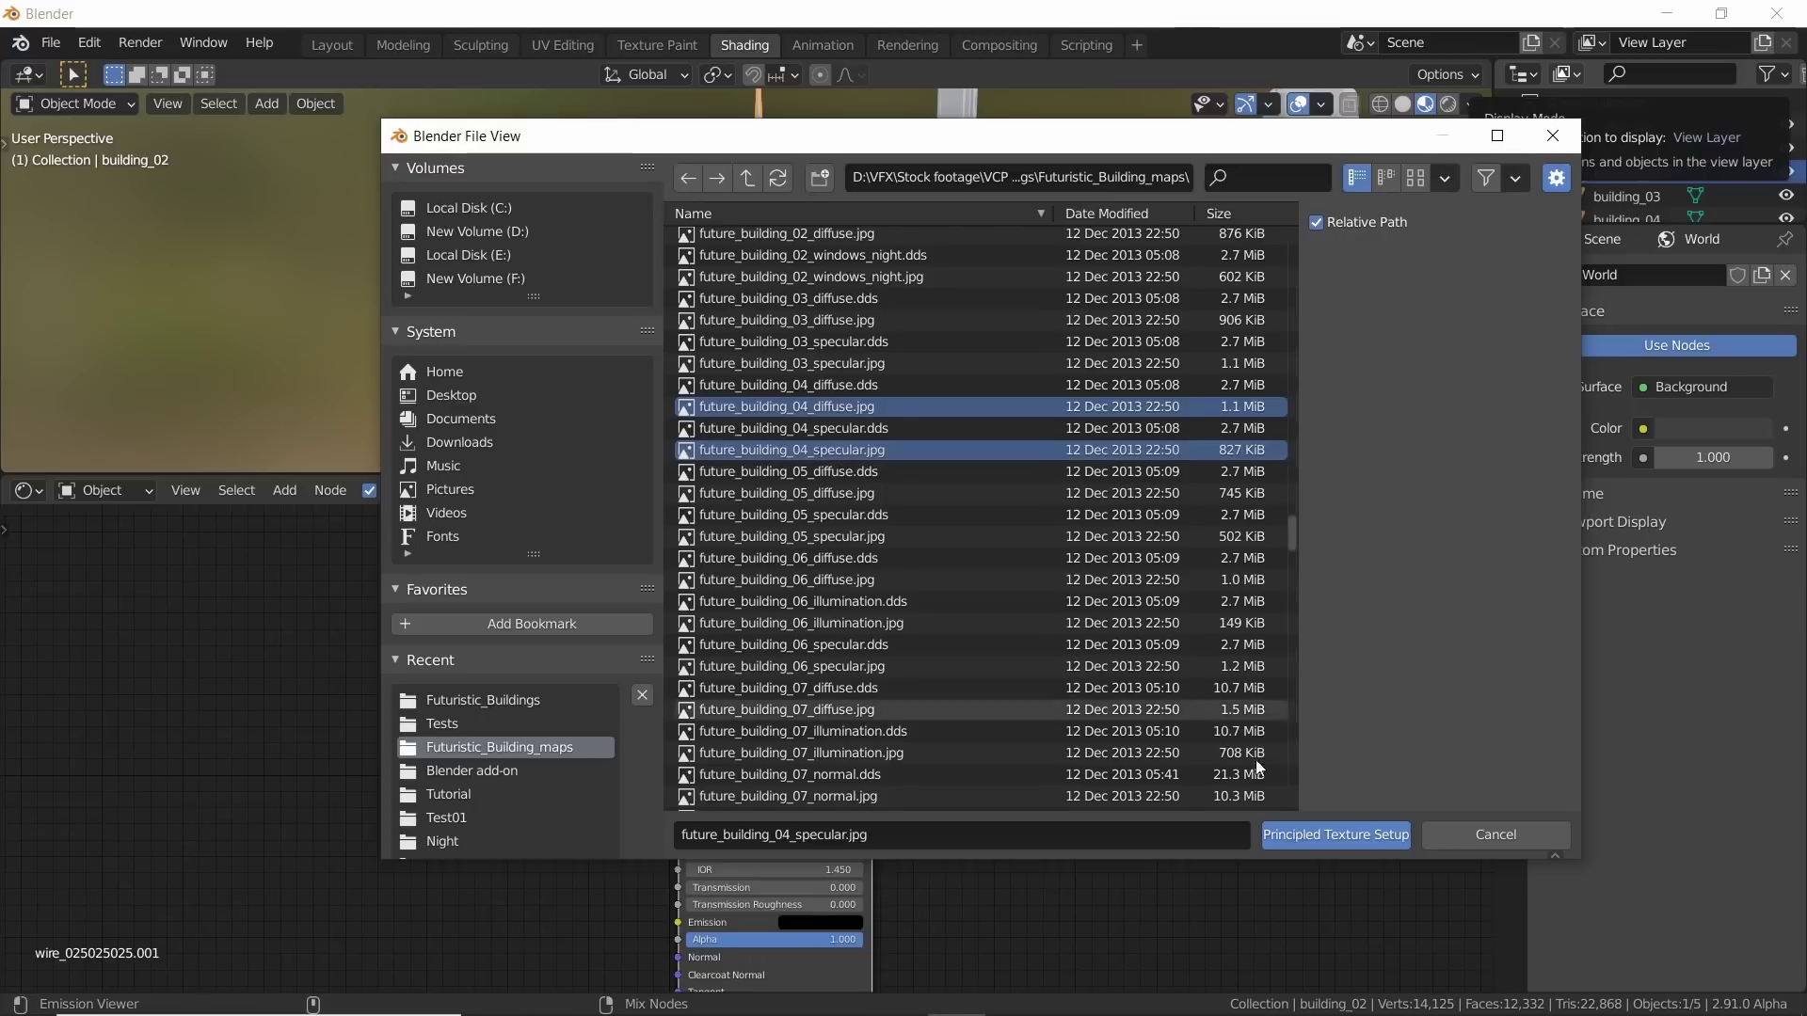
pyautogui.click(1356, 843)
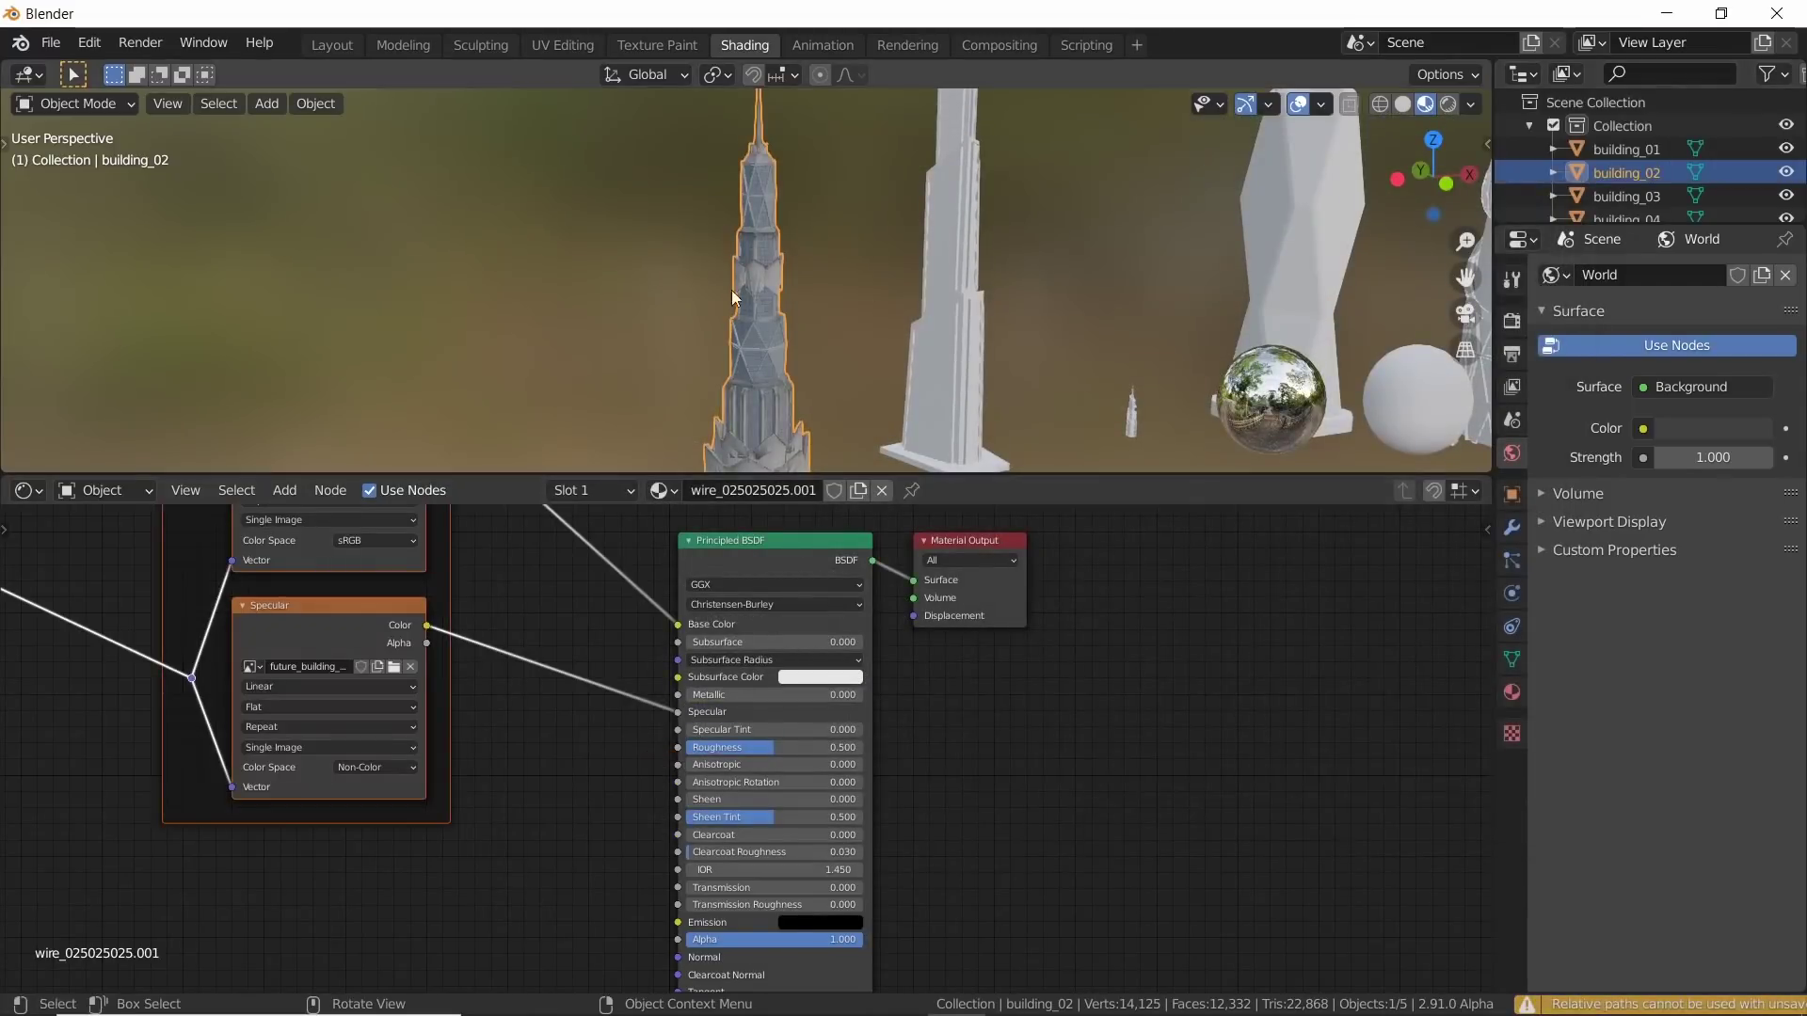
pyautogui.scroll(5, 713, 335)
pyautogui.scroll(-5, 416, 693)
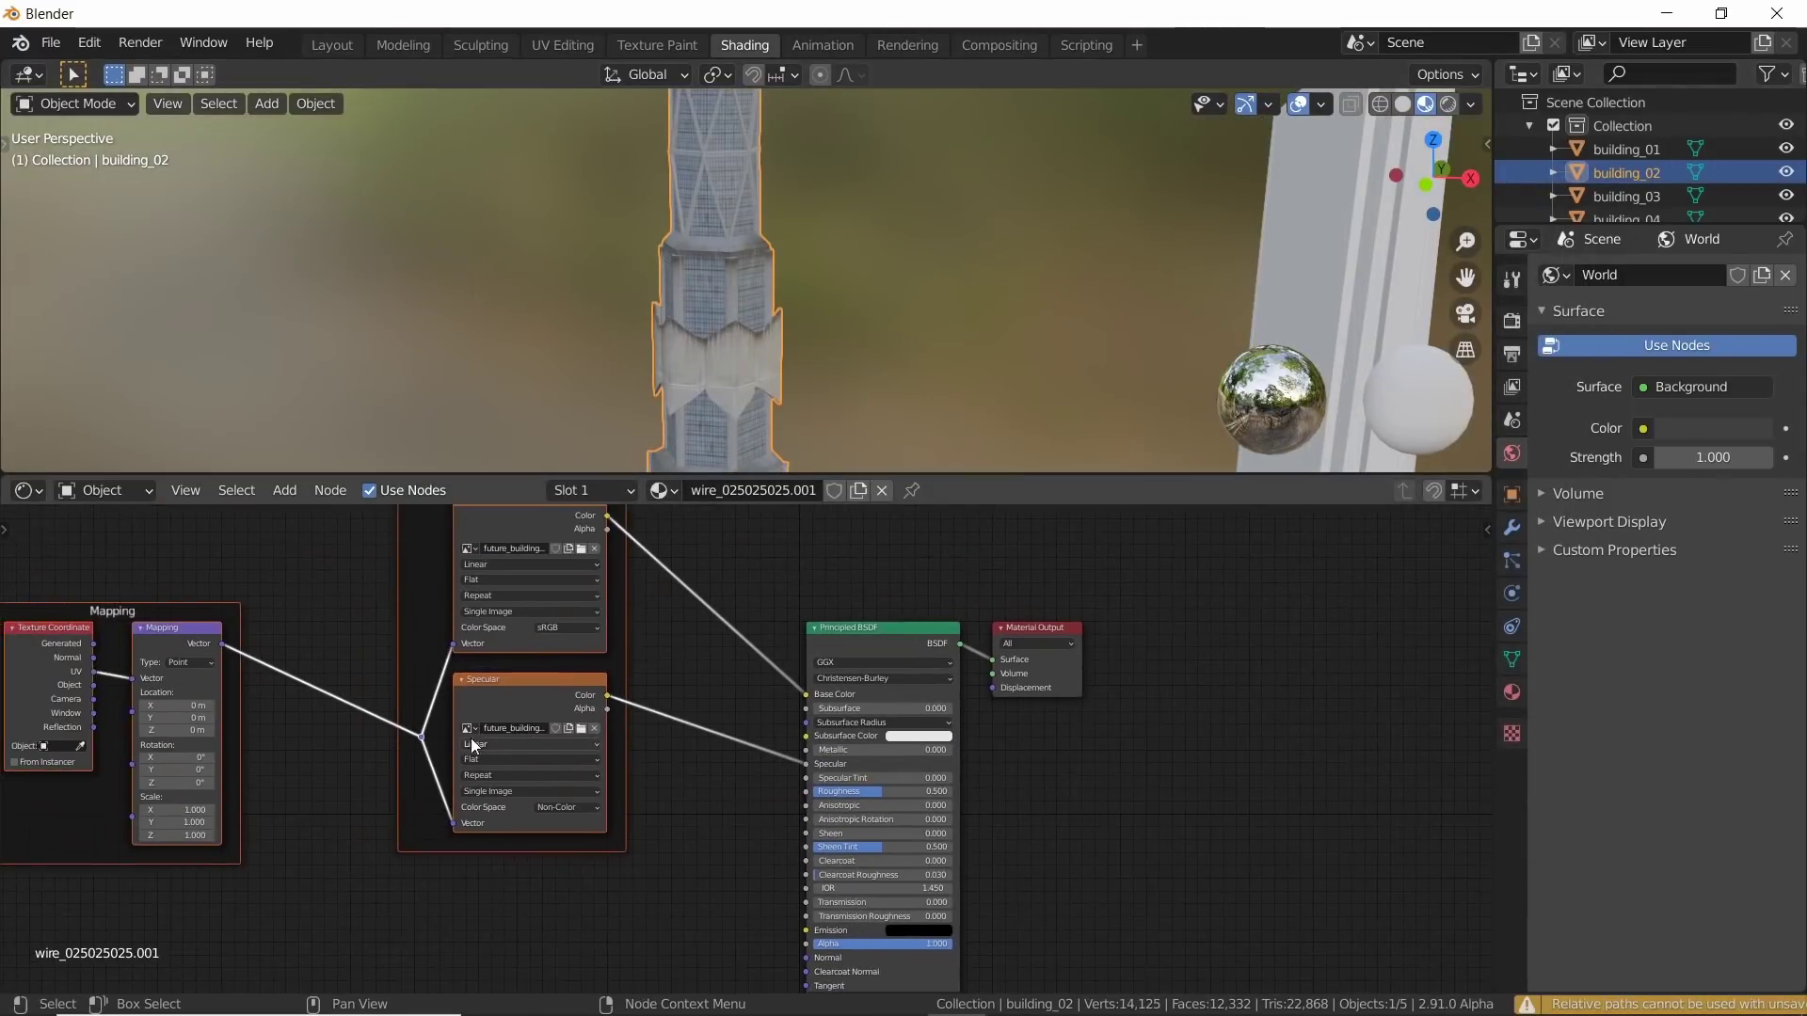
# Search the add-on preferences for "node" to check whether Node Wrangler is enabled, and close the preferences
pyautogui.click(94, 42)
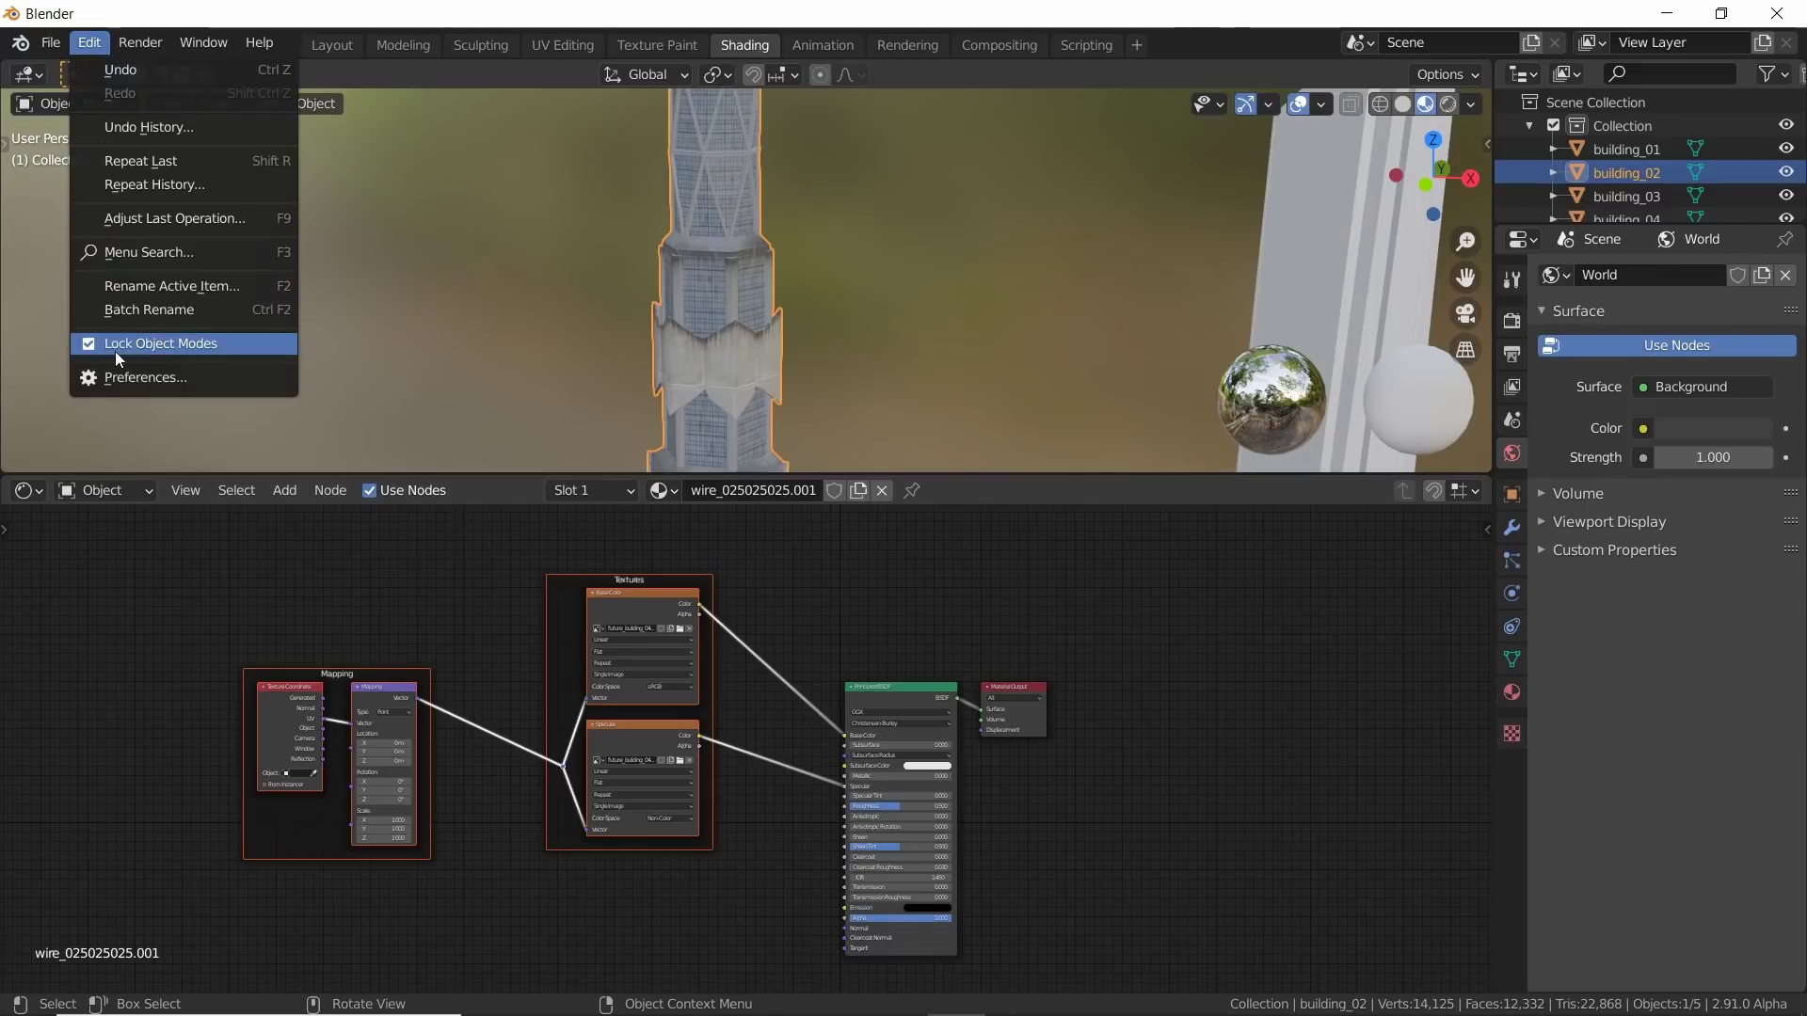
pyautogui.click(141, 380)
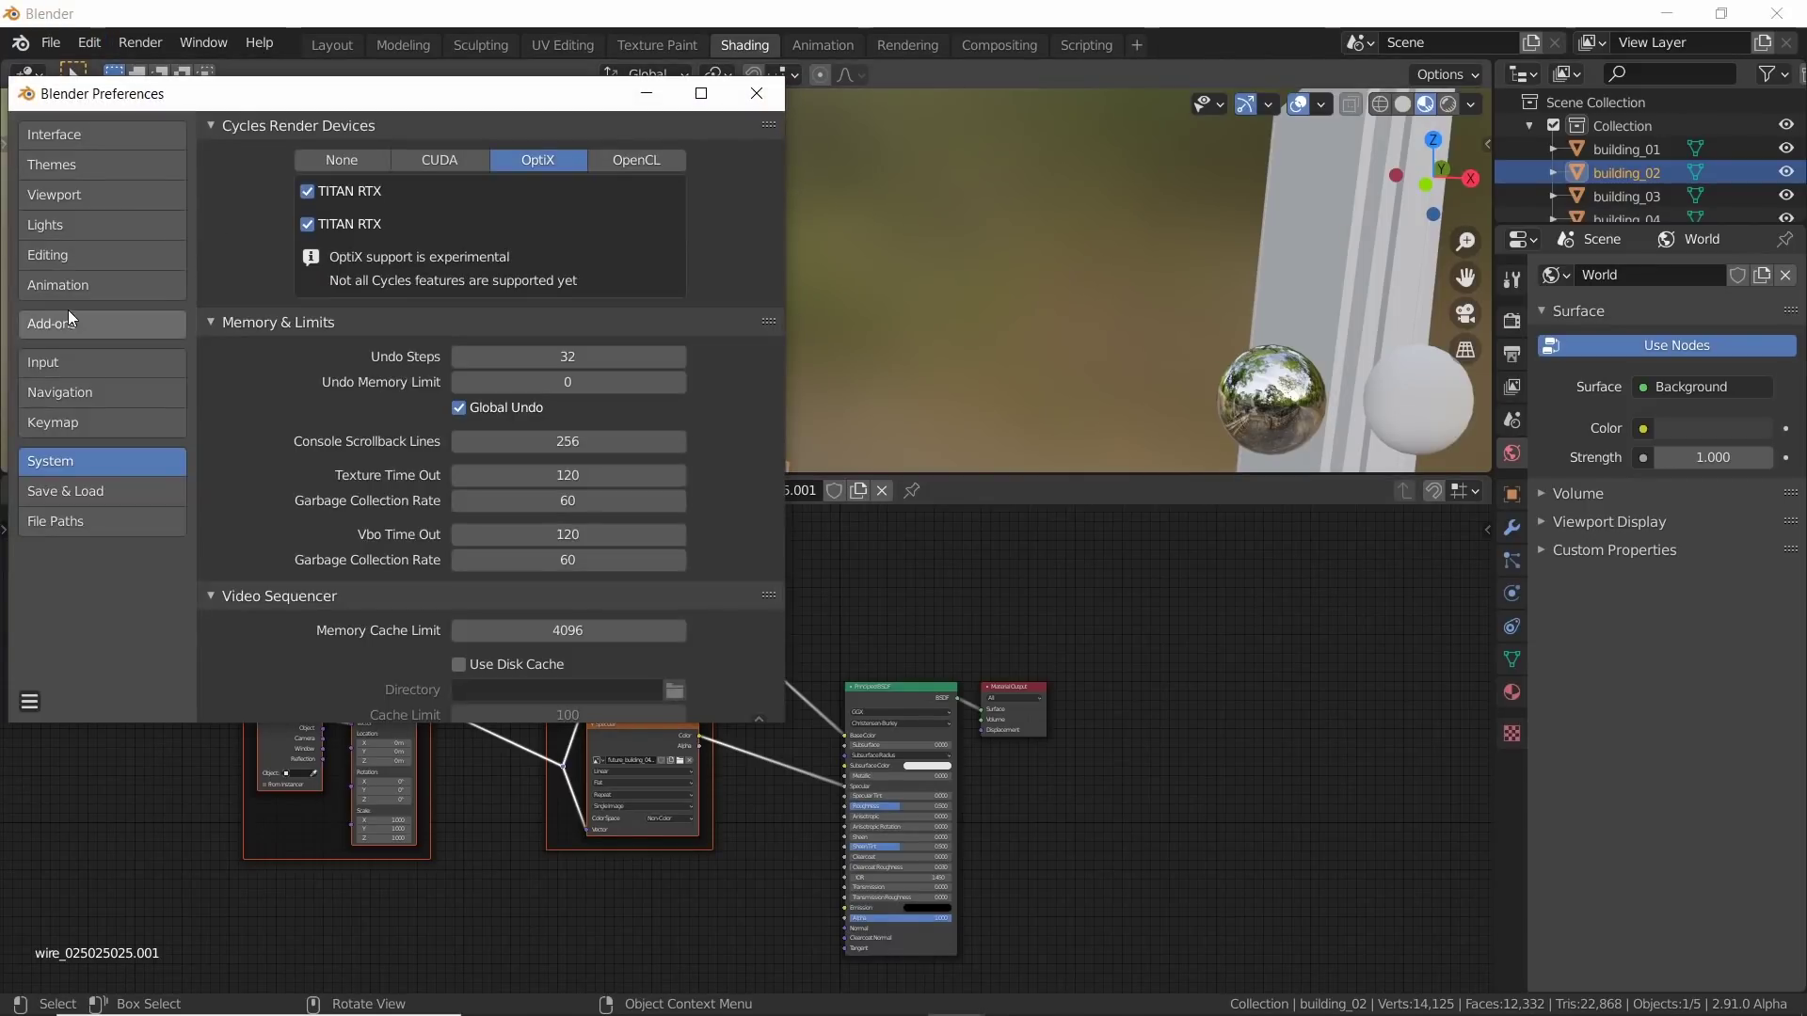
pyautogui.click(68, 321)
pyautogui.click(658, 160)
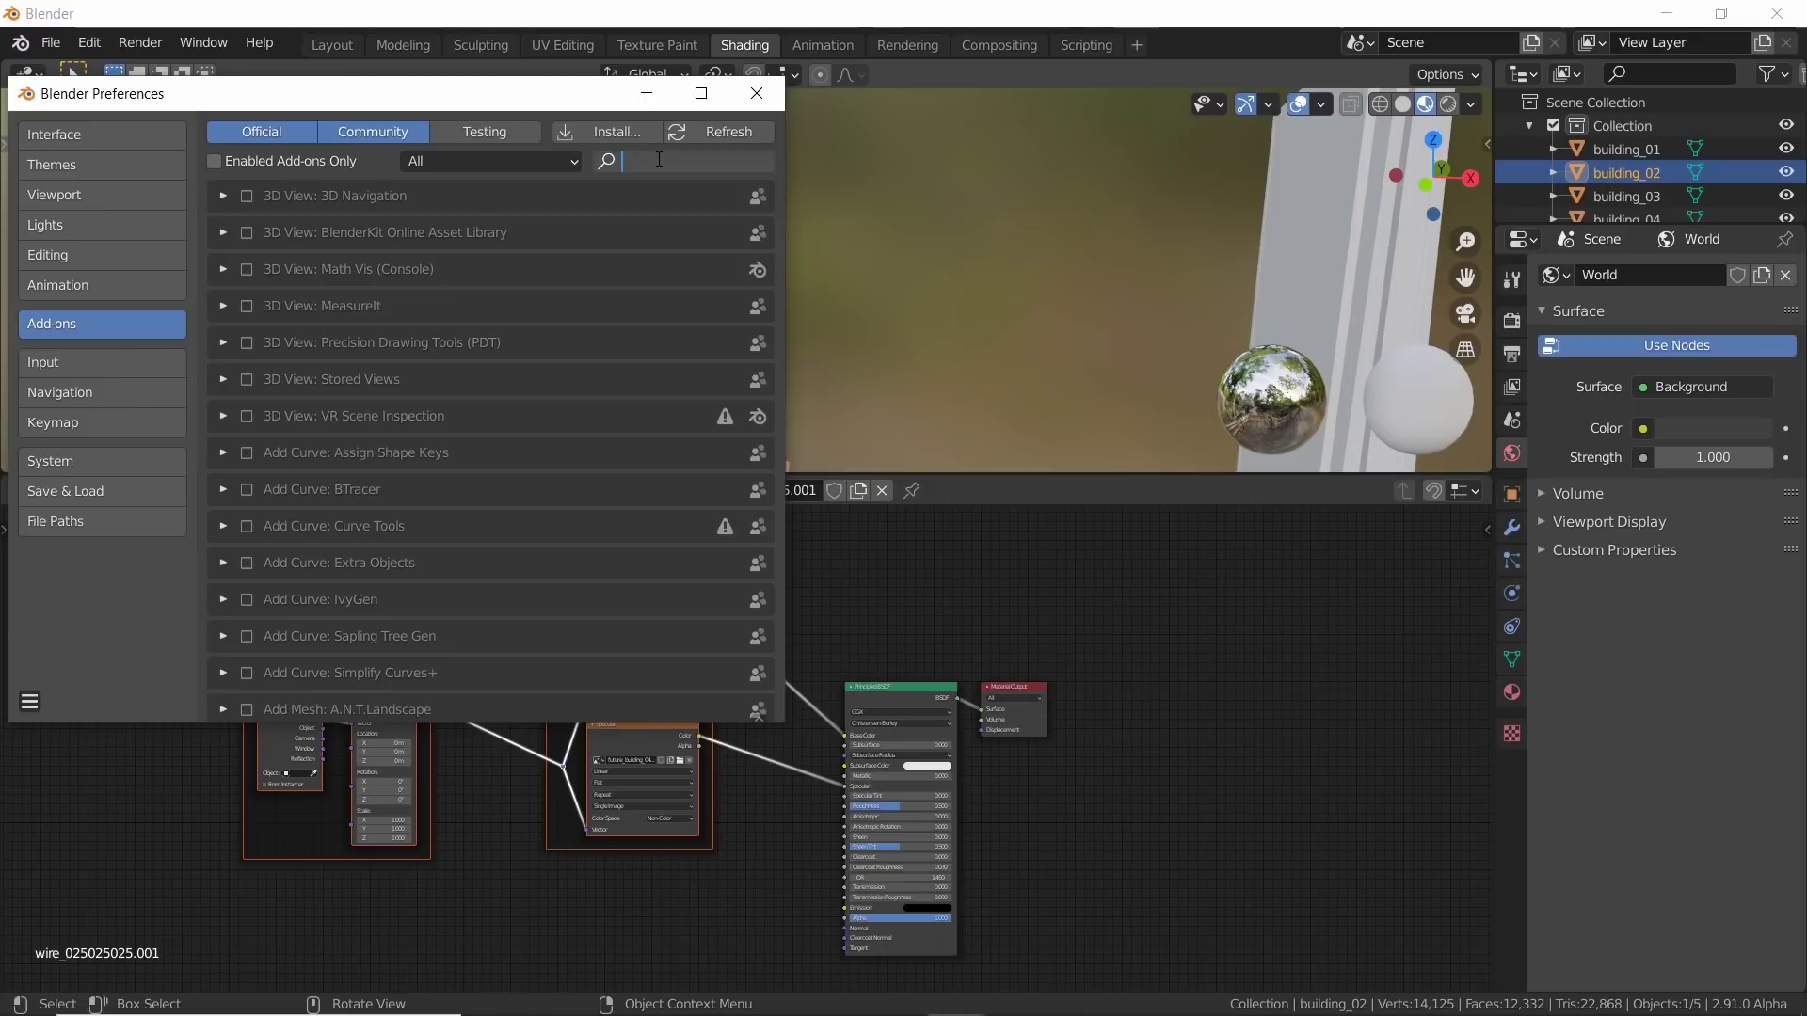
pyautogui.write('node')
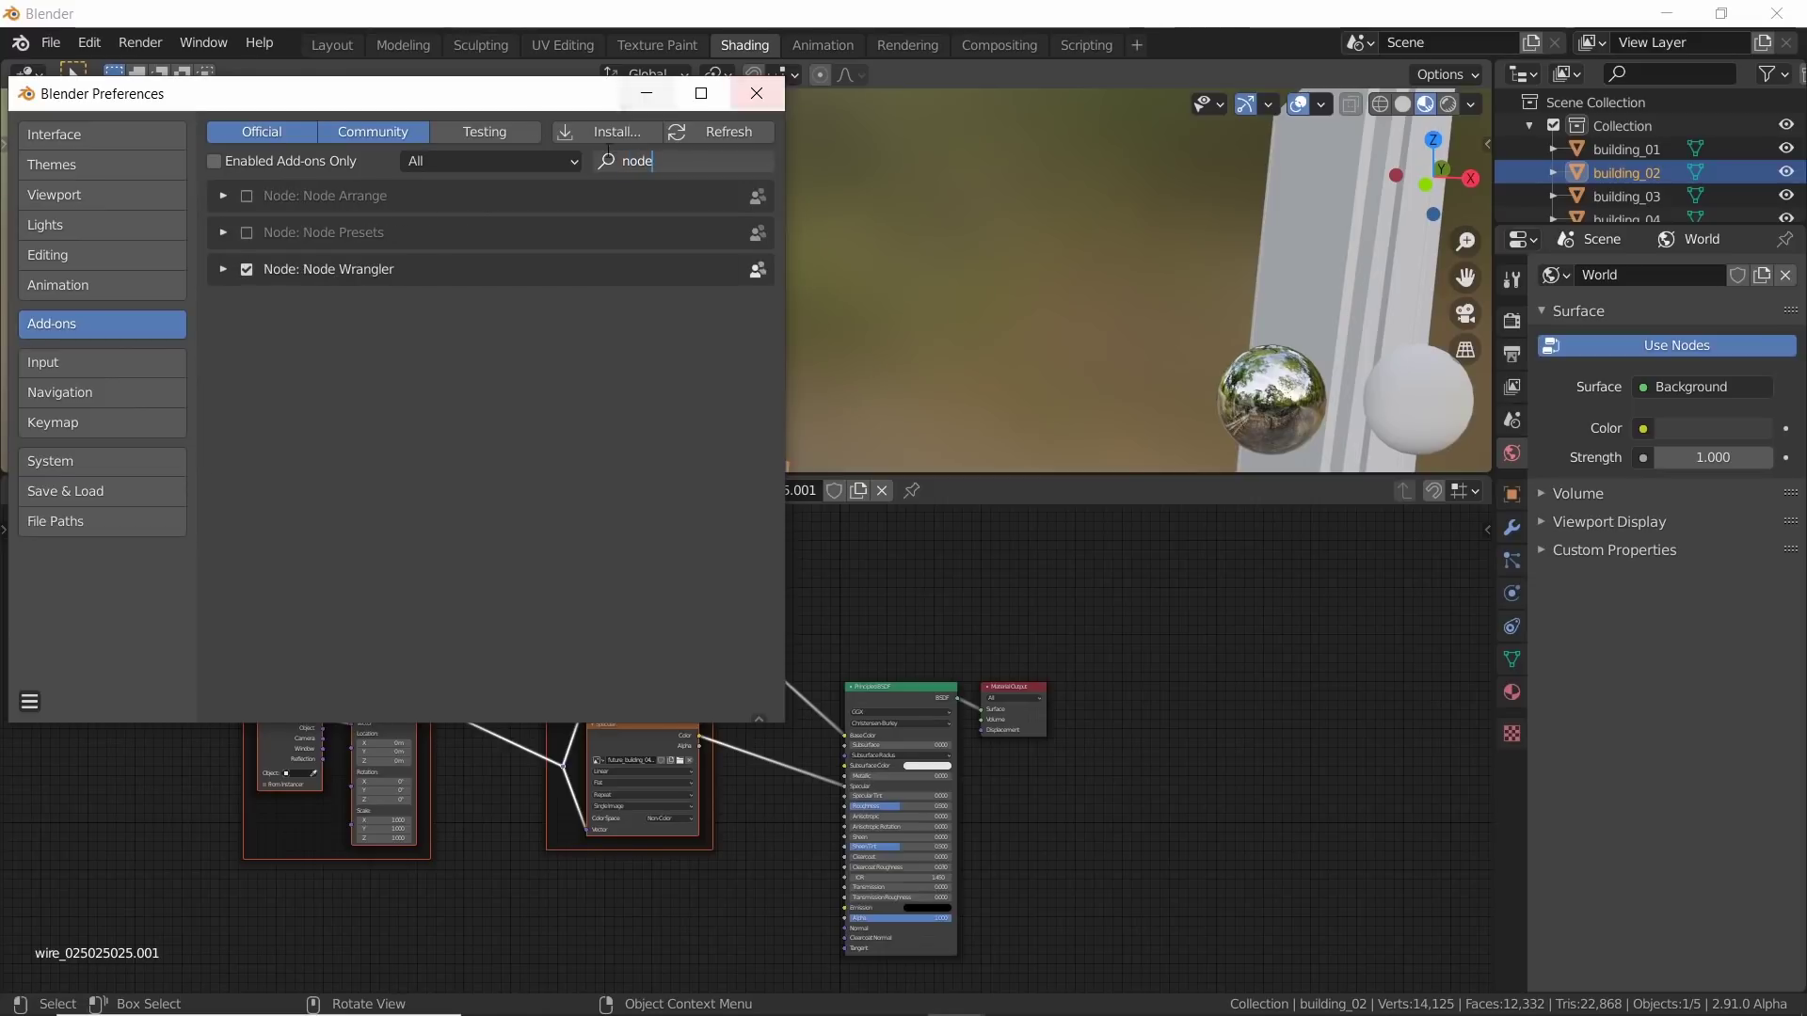
pyautogui.click(755, 92)
# Enlarge the 3D viewport over the node editor and raise the Metallic value of building_02's material
pyautogui.moveTo(862, 689); pyautogui.dragTo(737, 668, button='middle')
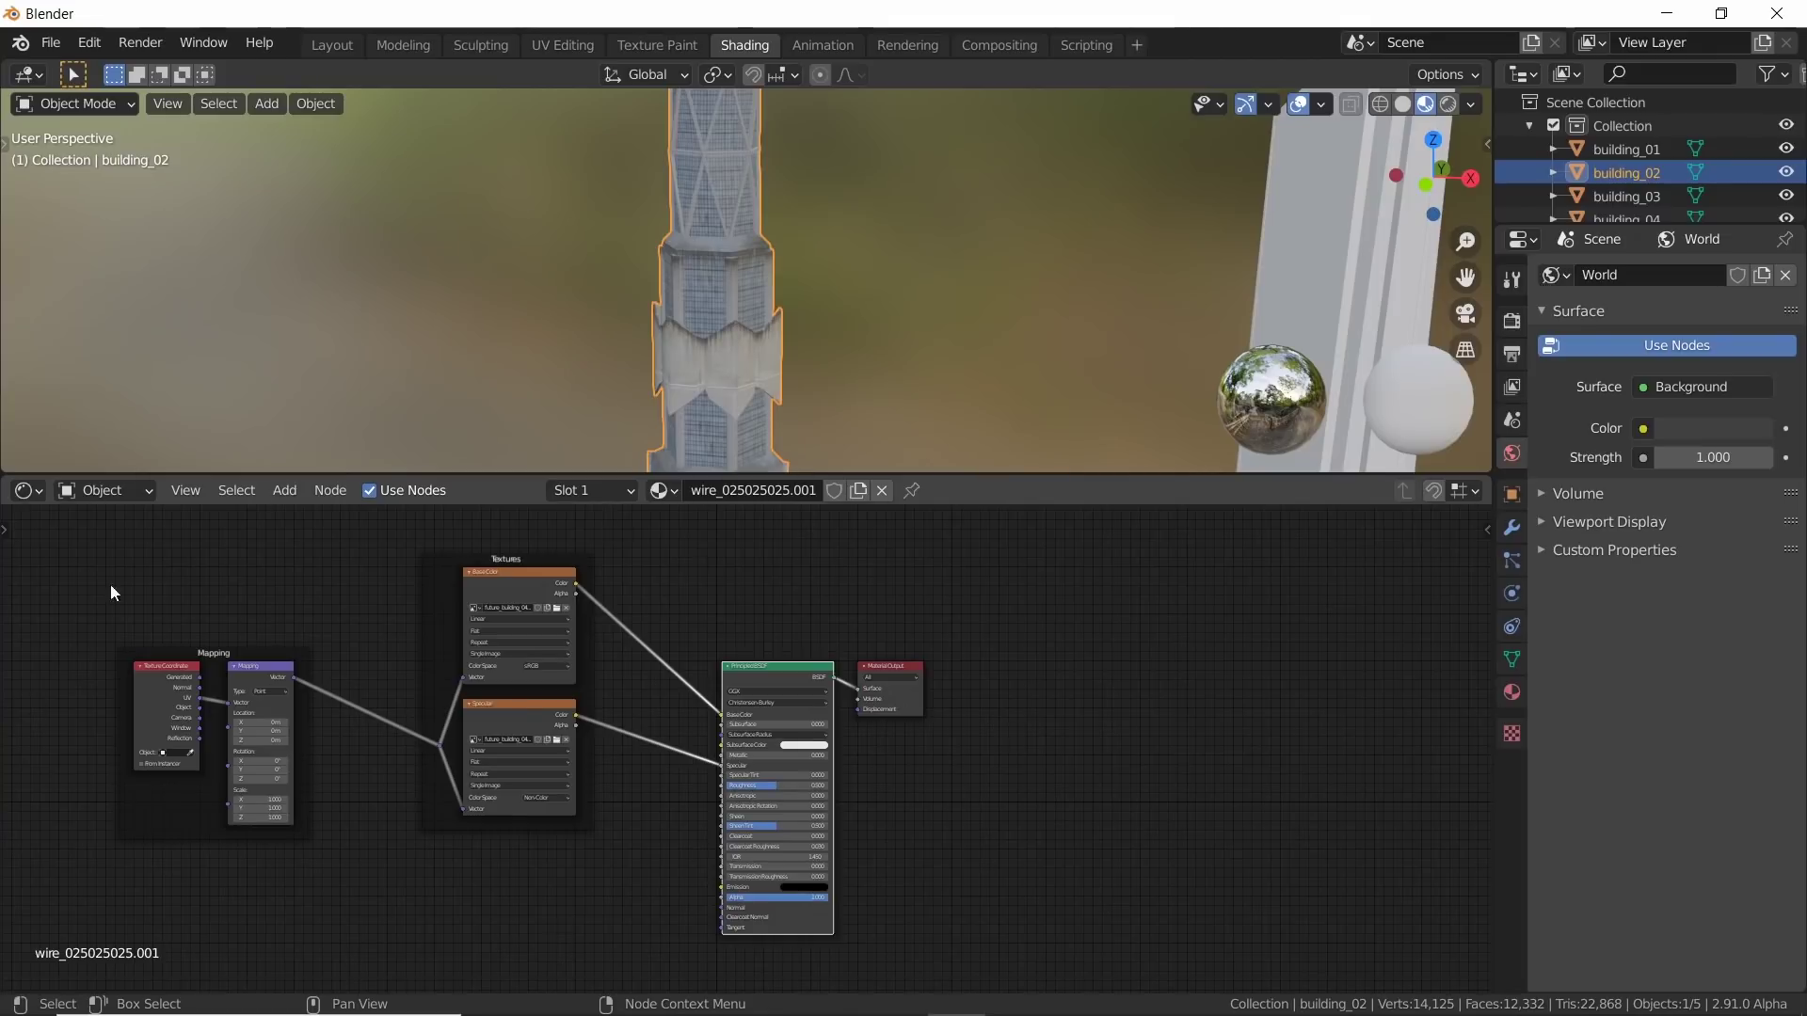
pyautogui.moveTo(765, 341); pyautogui.dragTo(803, 529, button='middle')
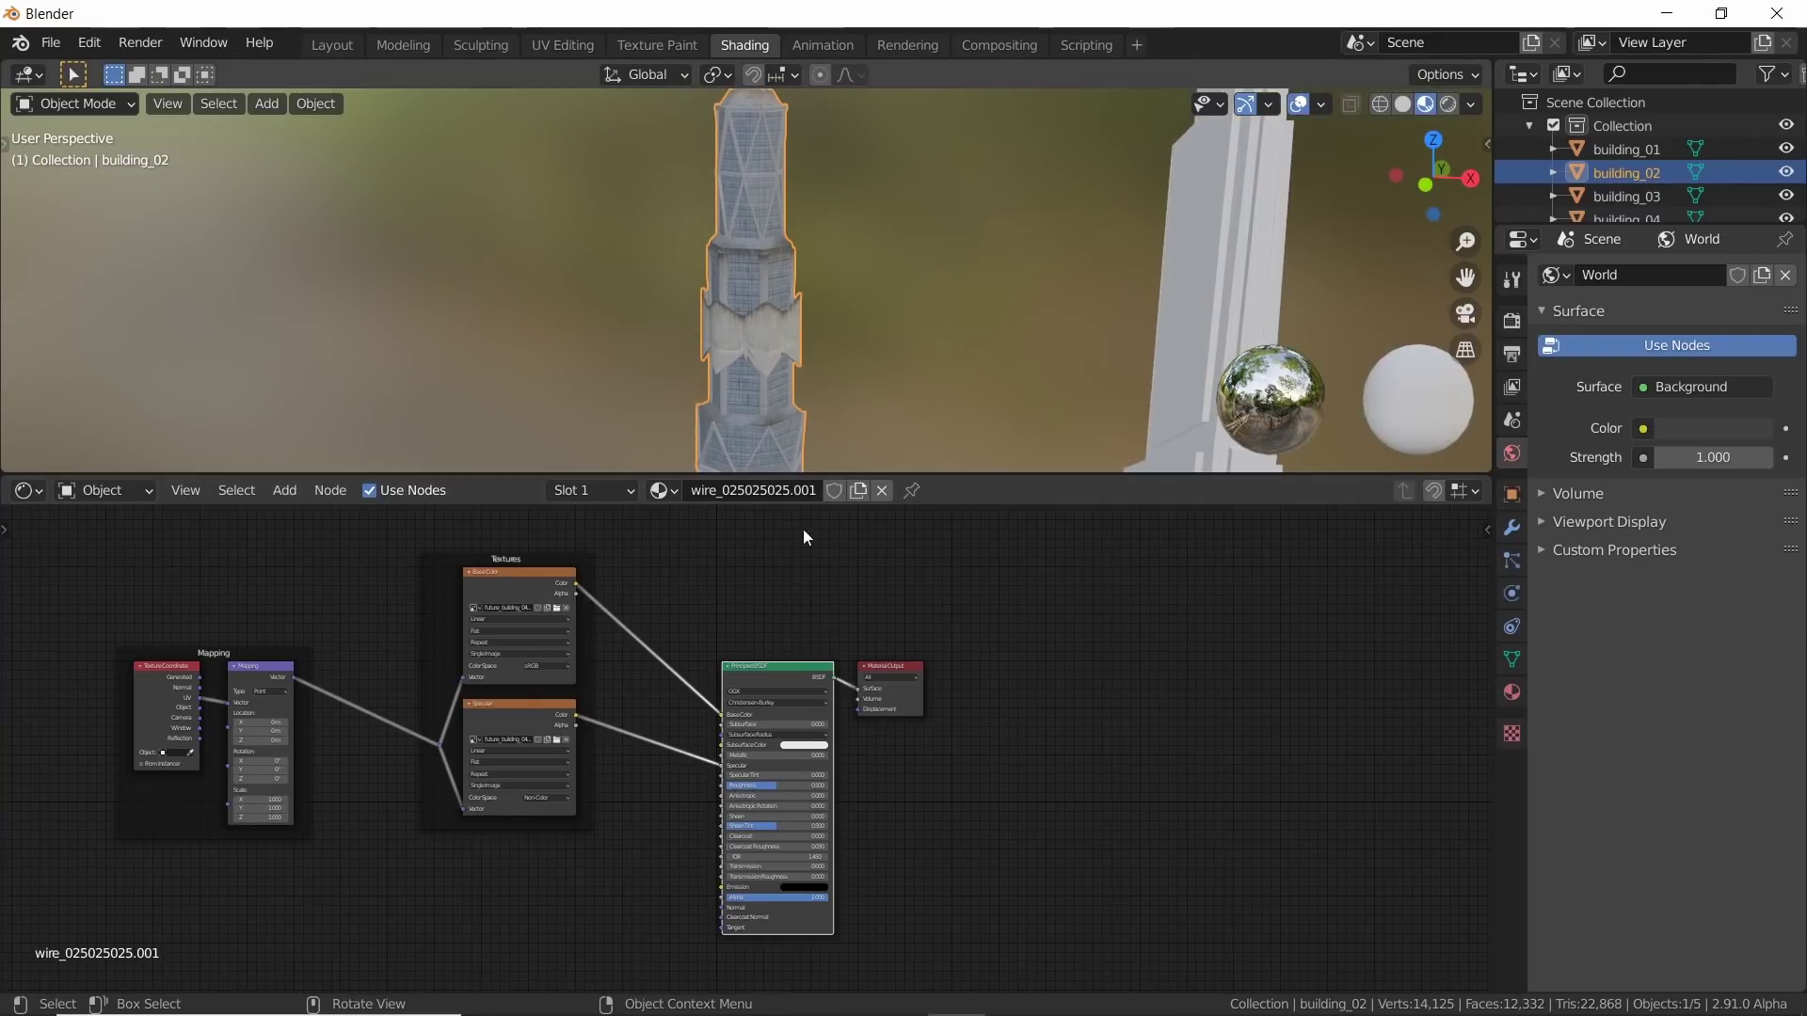
pyautogui.scroll(1, 737, 305)
pyautogui.scroll(4, 759, 269)
pyautogui.keyDown('shift'); pyautogui.moveTo(759, 269); pyautogui.dragTo(907, 590, button='middle'); pyautogui.keyUp('shift')
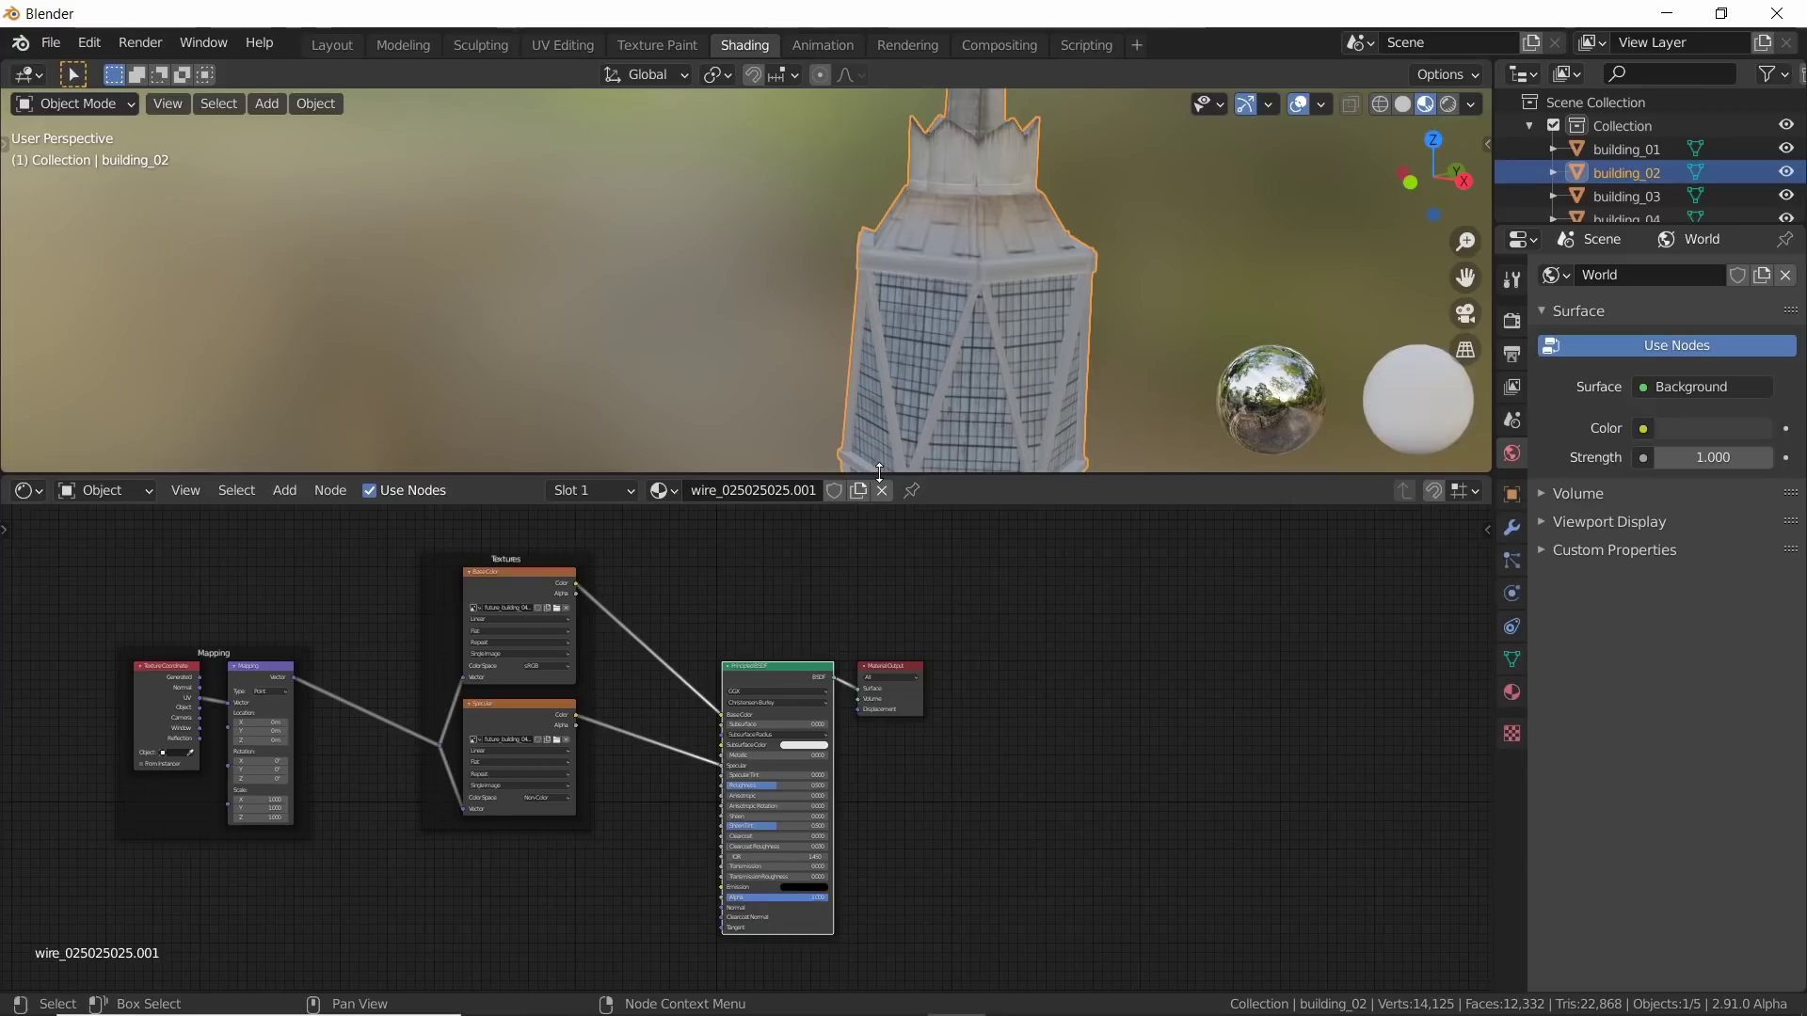
pyautogui.moveTo(907, 474); pyautogui.dragTo(913, 700)
pyautogui.moveTo(1054, 485); pyautogui.dragTo(882, 387, button='middle')
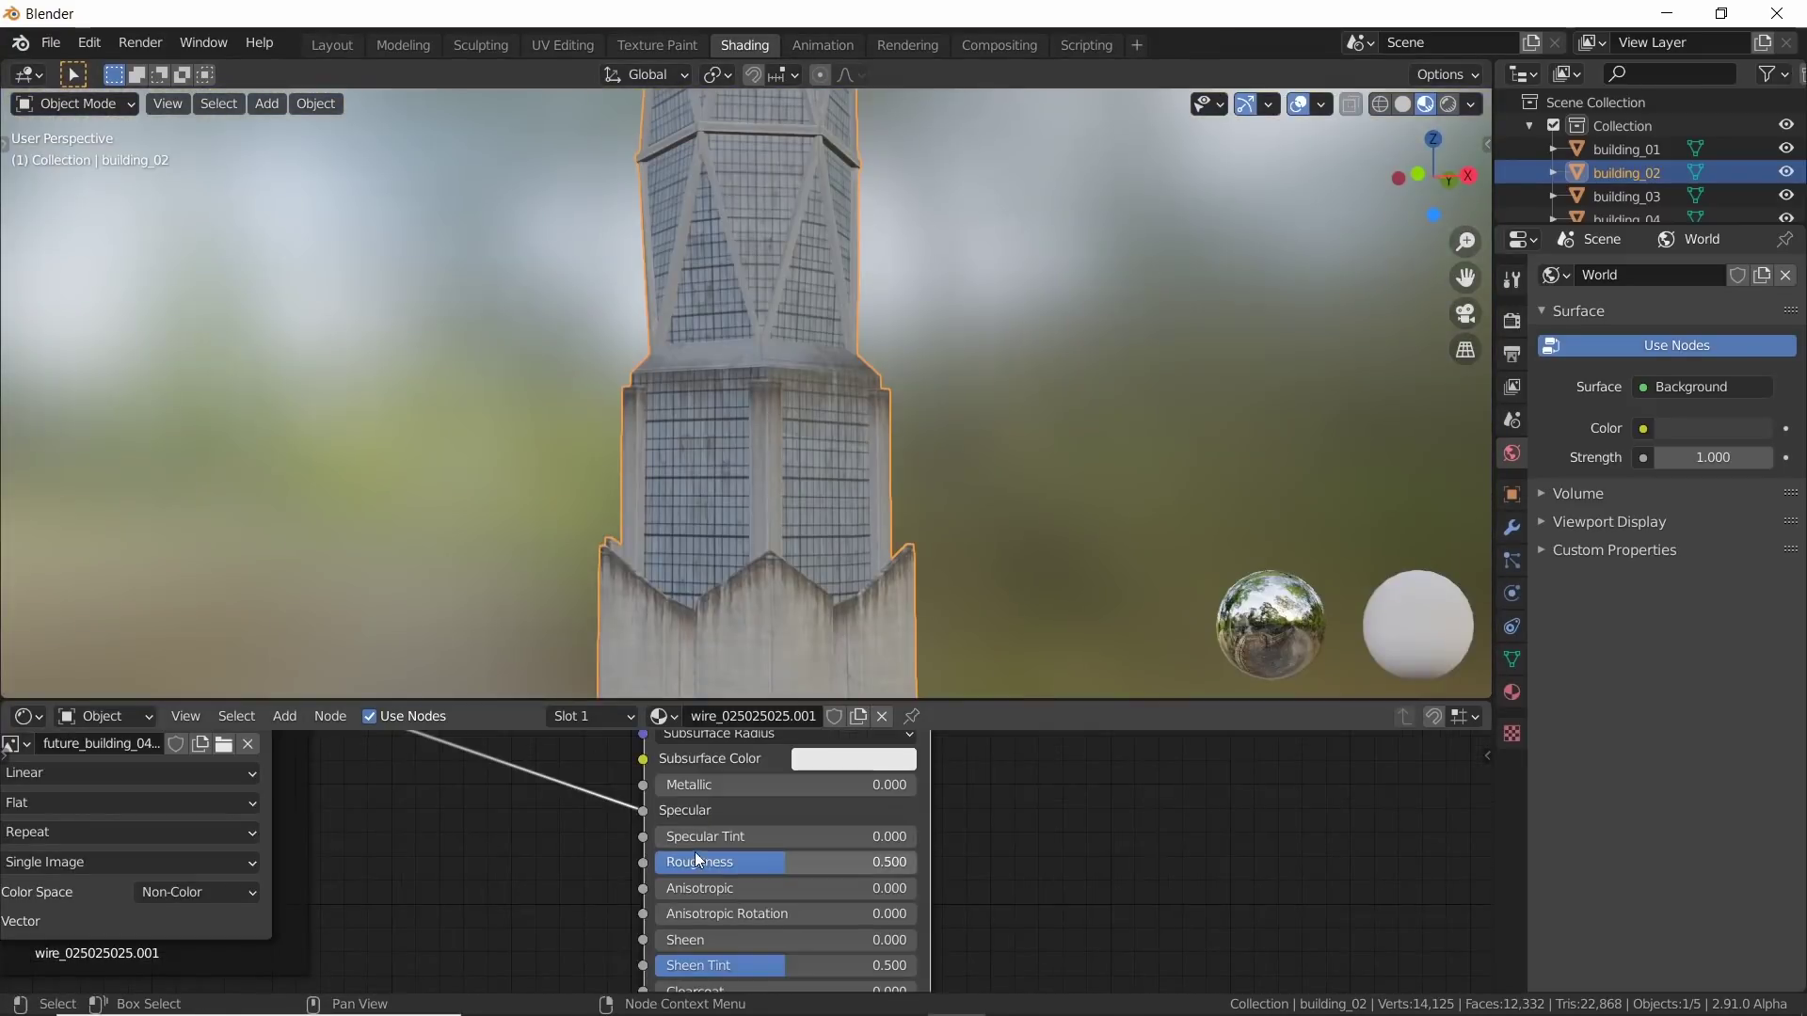
pyautogui.moveTo(781, 785); pyautogui.dragTo(918, 785)
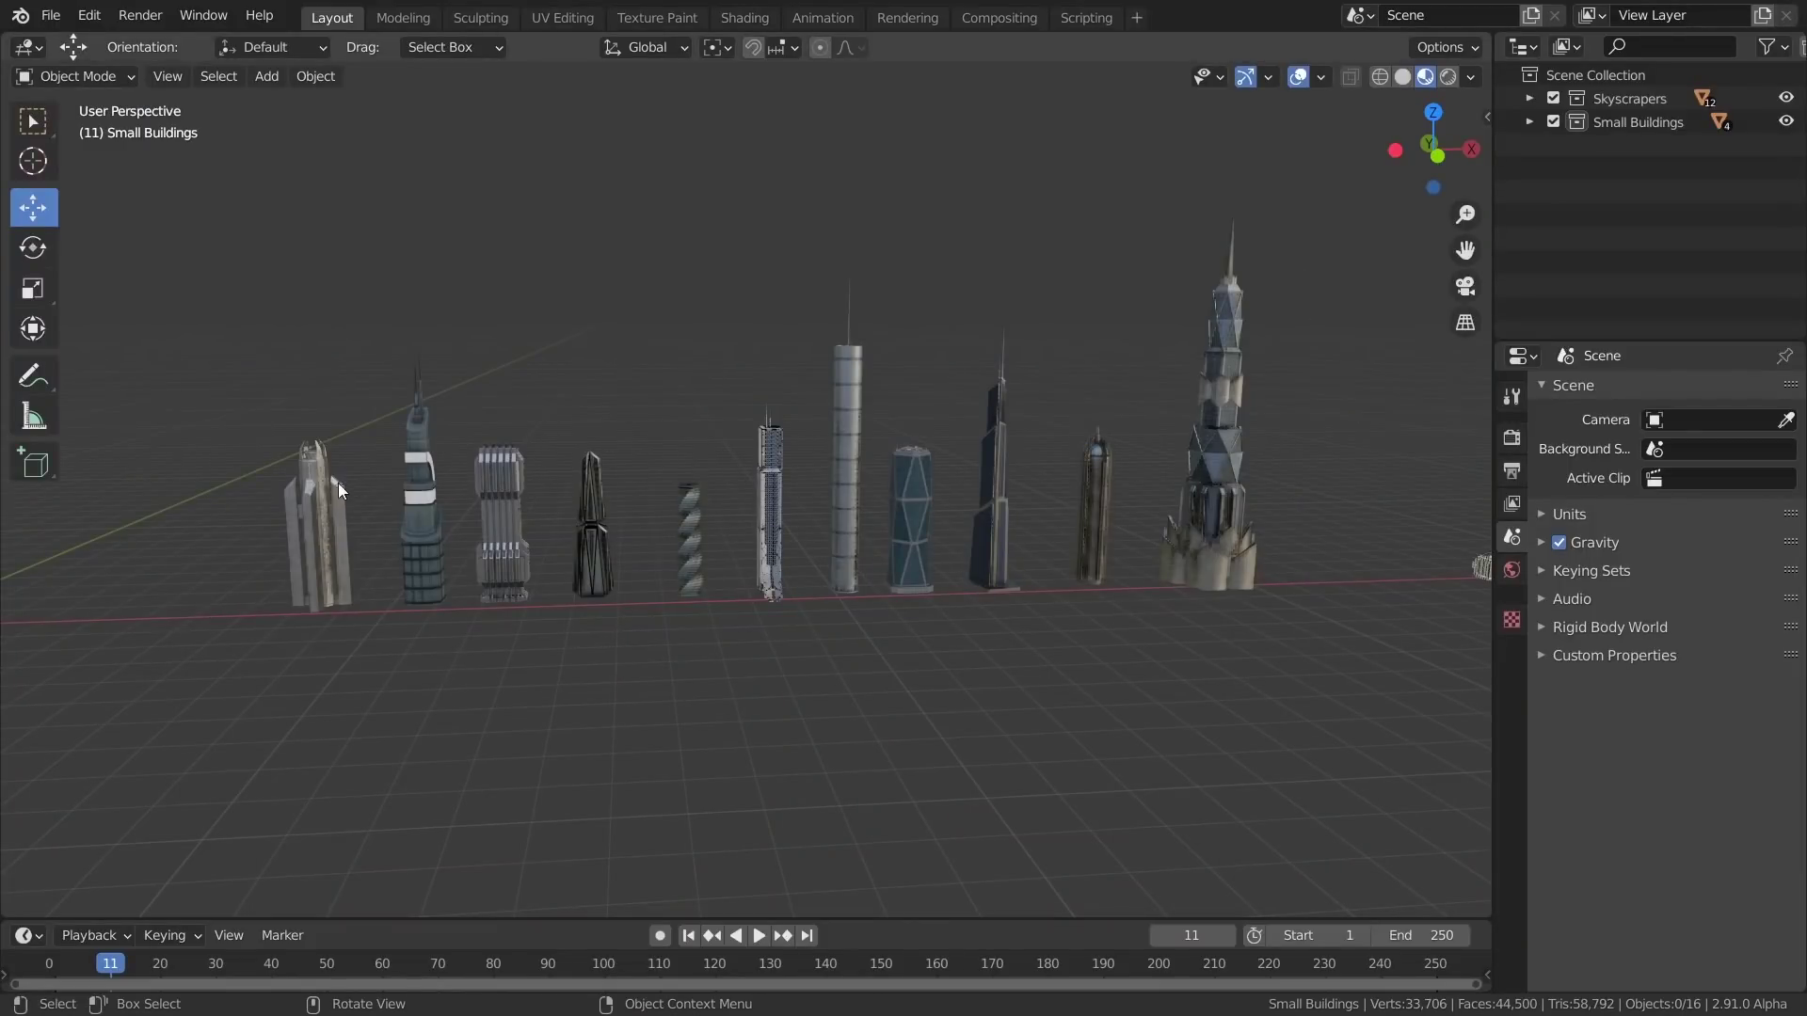
# Examine the row of textured skyscrapers and the group of small buildings beyond them on the ground line
pyautogui.scroll(3, 337, 483)
pyautogui.keyDown('shift'); pyautogui.moveTo(279, 510); pyautogui.dragTo(832, 455, button='middle'); pyautogui.keyUp('shift')
pyautogui.scroll(-1, 1037, 368)
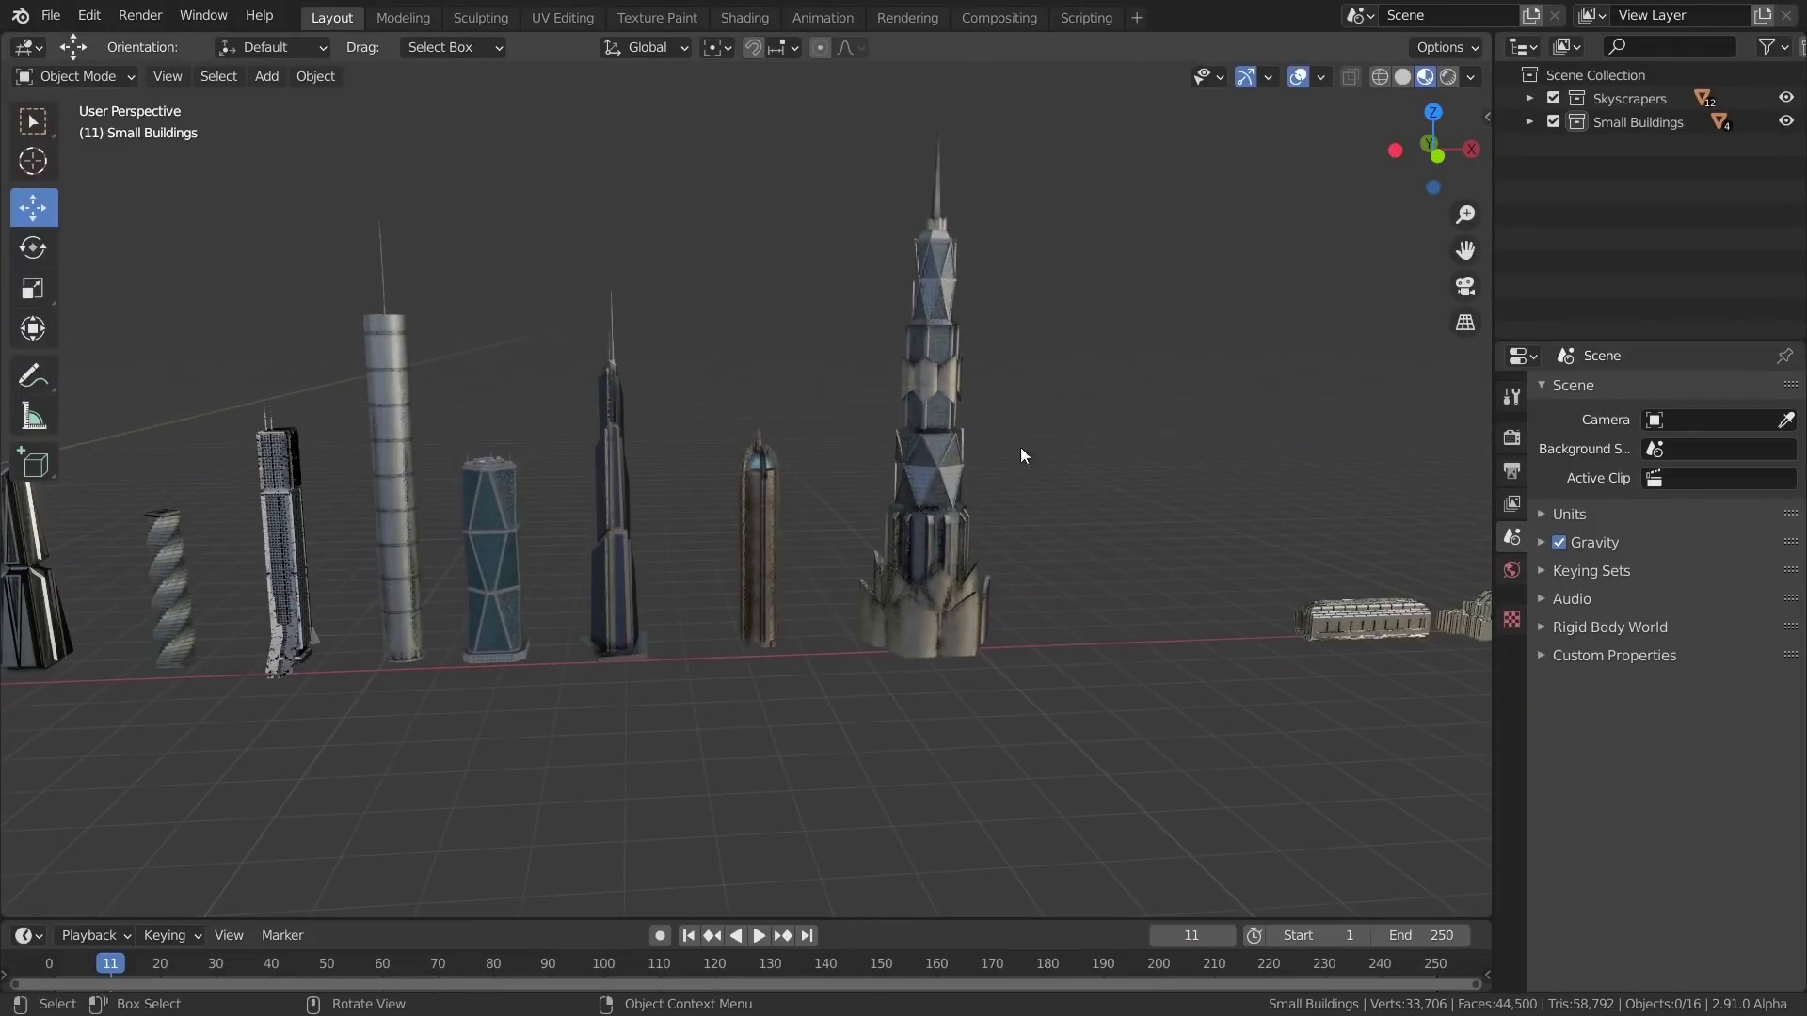
pyautogui.click(941, 589)
pyautogui.click(769, 580)
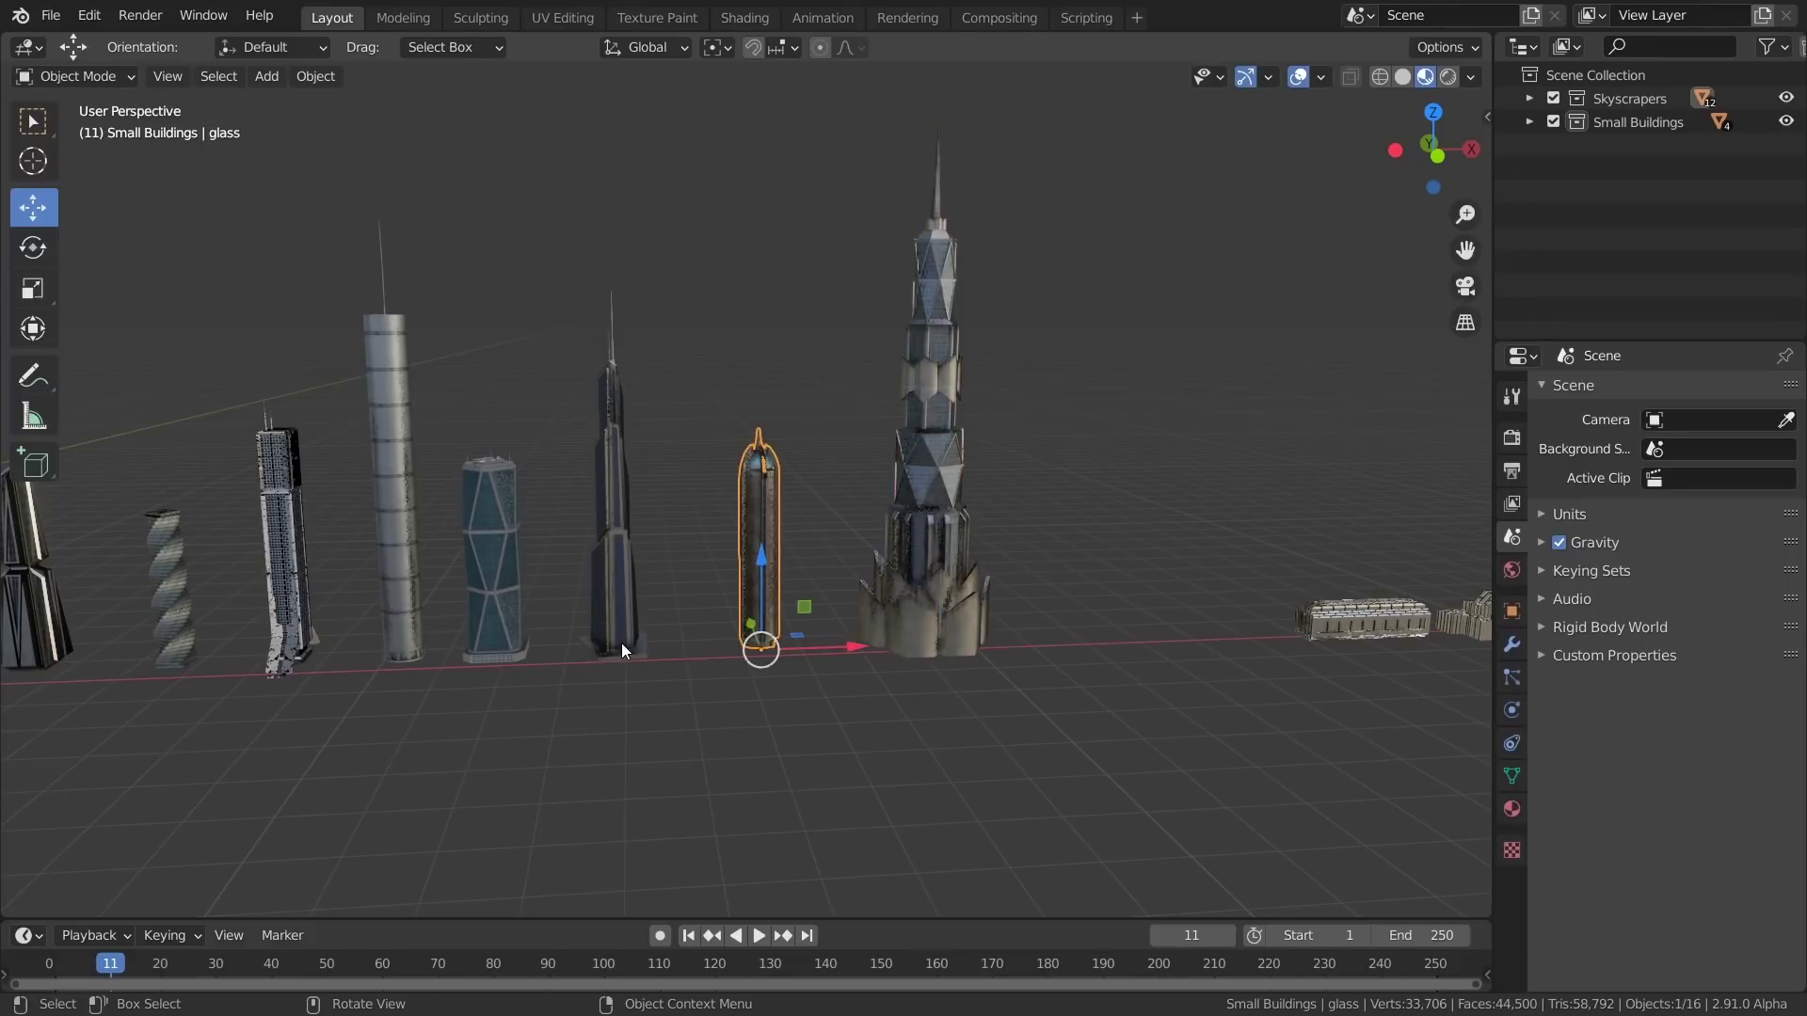
pyautogui.click(621, 642)
pyautogui.moveTo(621, 642); pyautogui.dragTo(25, 481, button='middle')
pyautogui.click(877, 360)
pyautogui.scroll(-3, 678, 321)
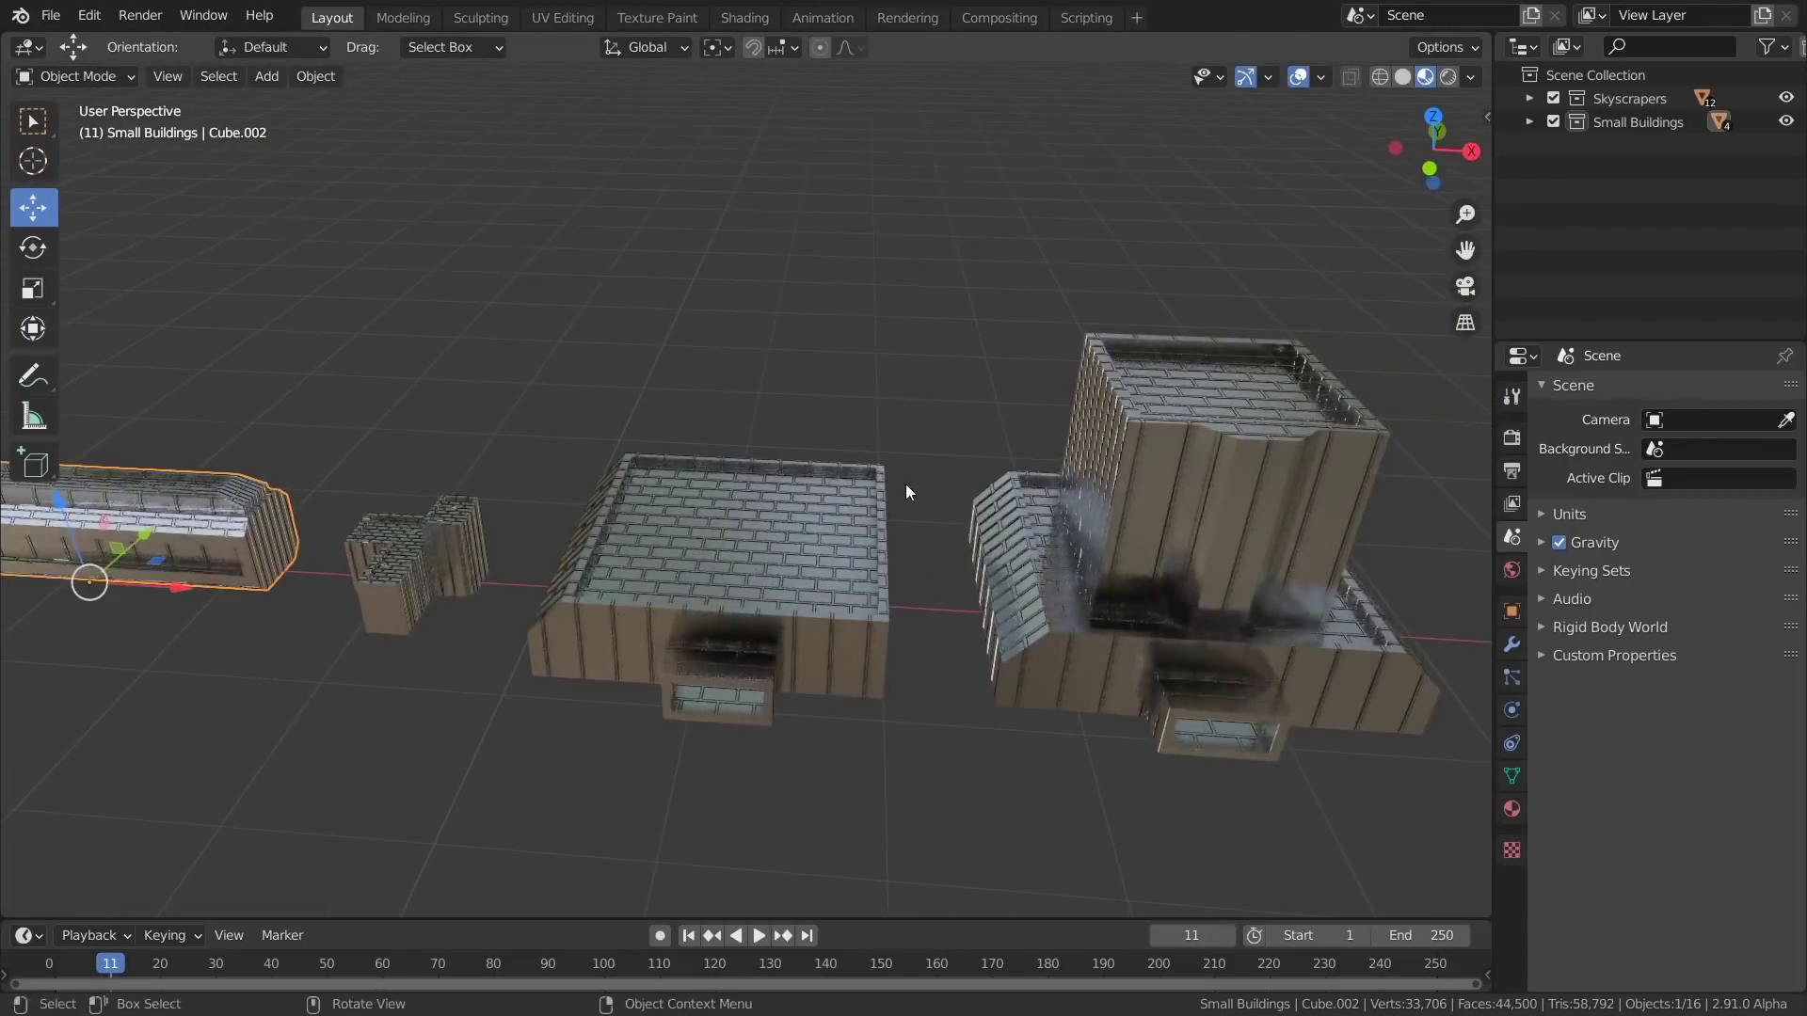
pyautogui.moveTo(905, 484); pyautogui.dragTo(950, 488, button='middle')
pyautogui.keyDown('shift'); pyautogui.moveTo(414, 602); pyautogui.dragTo(930, 655, button='middle'); pyautogui.keyUp('shift')
pyautogui.click(930, 655)
pyautogui.scroll(-4, 830, 527)
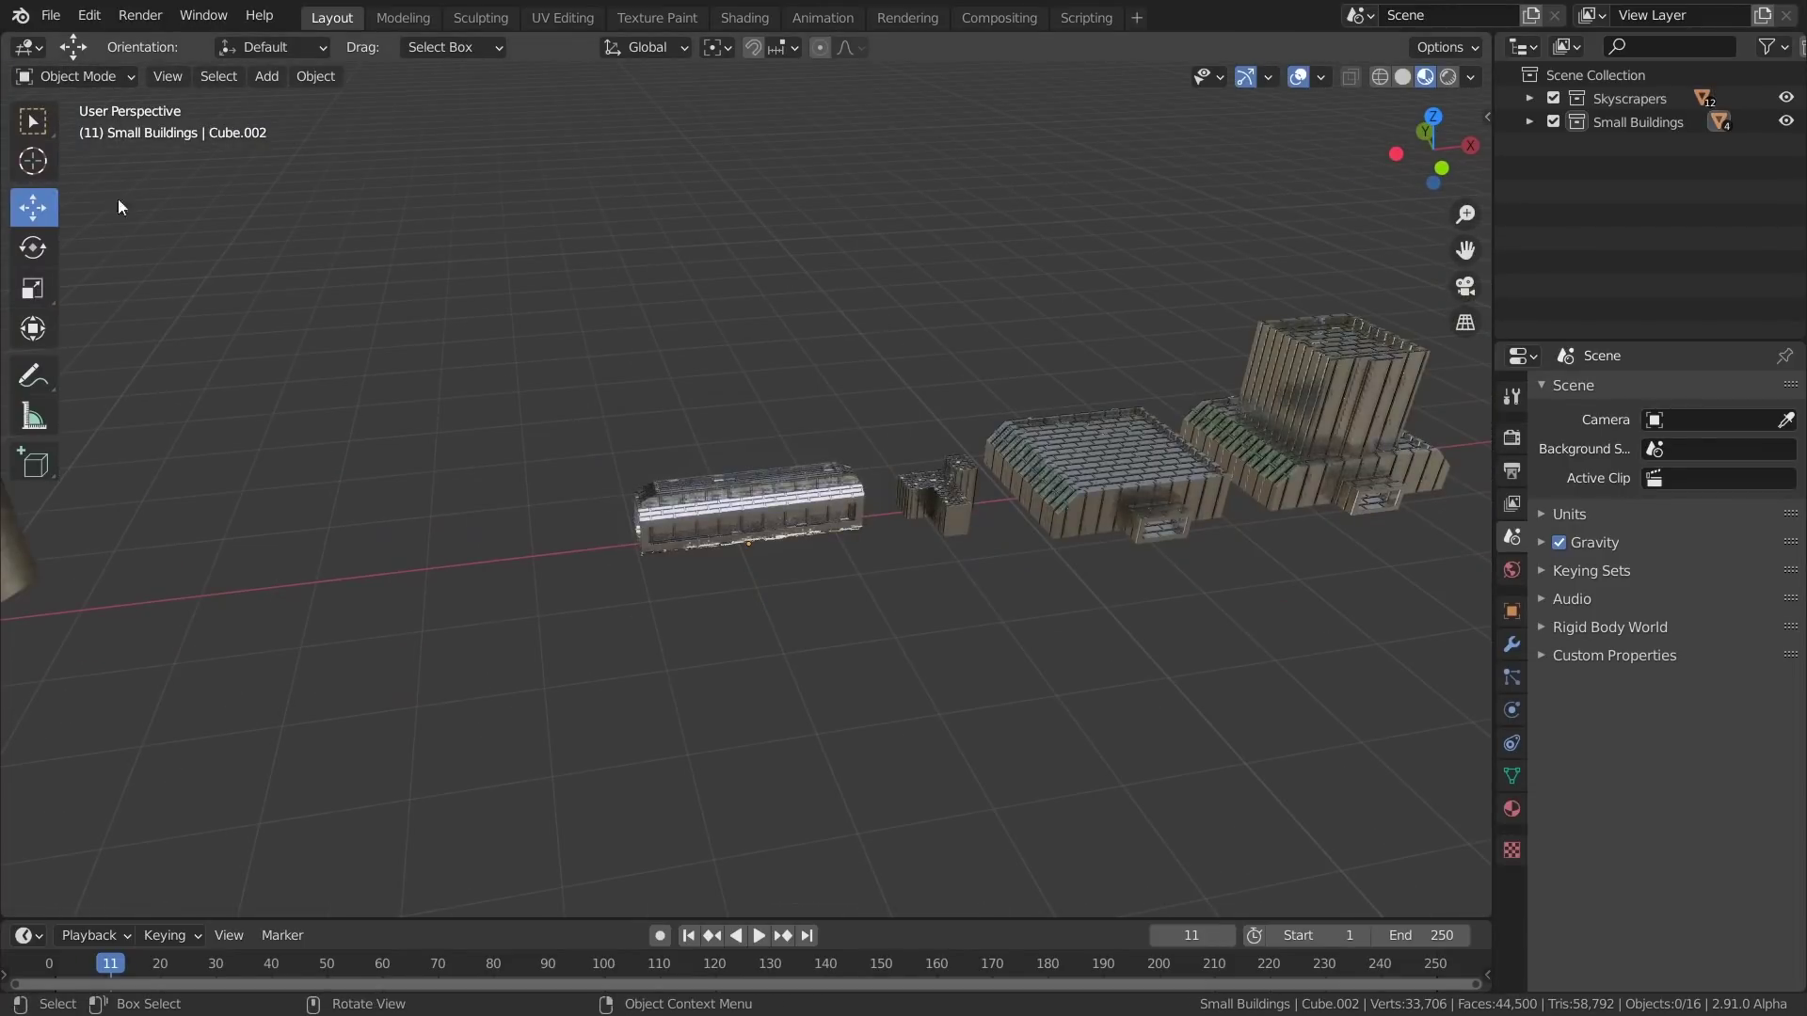
# Place the 3D cursor in front of the small buildings, add a cube there and scale it down
pyautogui.click(17, 176)
pyautogui.scroll(-1, 768, 651)
pyautogui.keyDown('shift'); pyautogui.moveTo(768, 651); pyautogui.dragTo(696, 603, button='middle'); pyautogui.keyUp('shift')
pyautogui.click(701, 552)
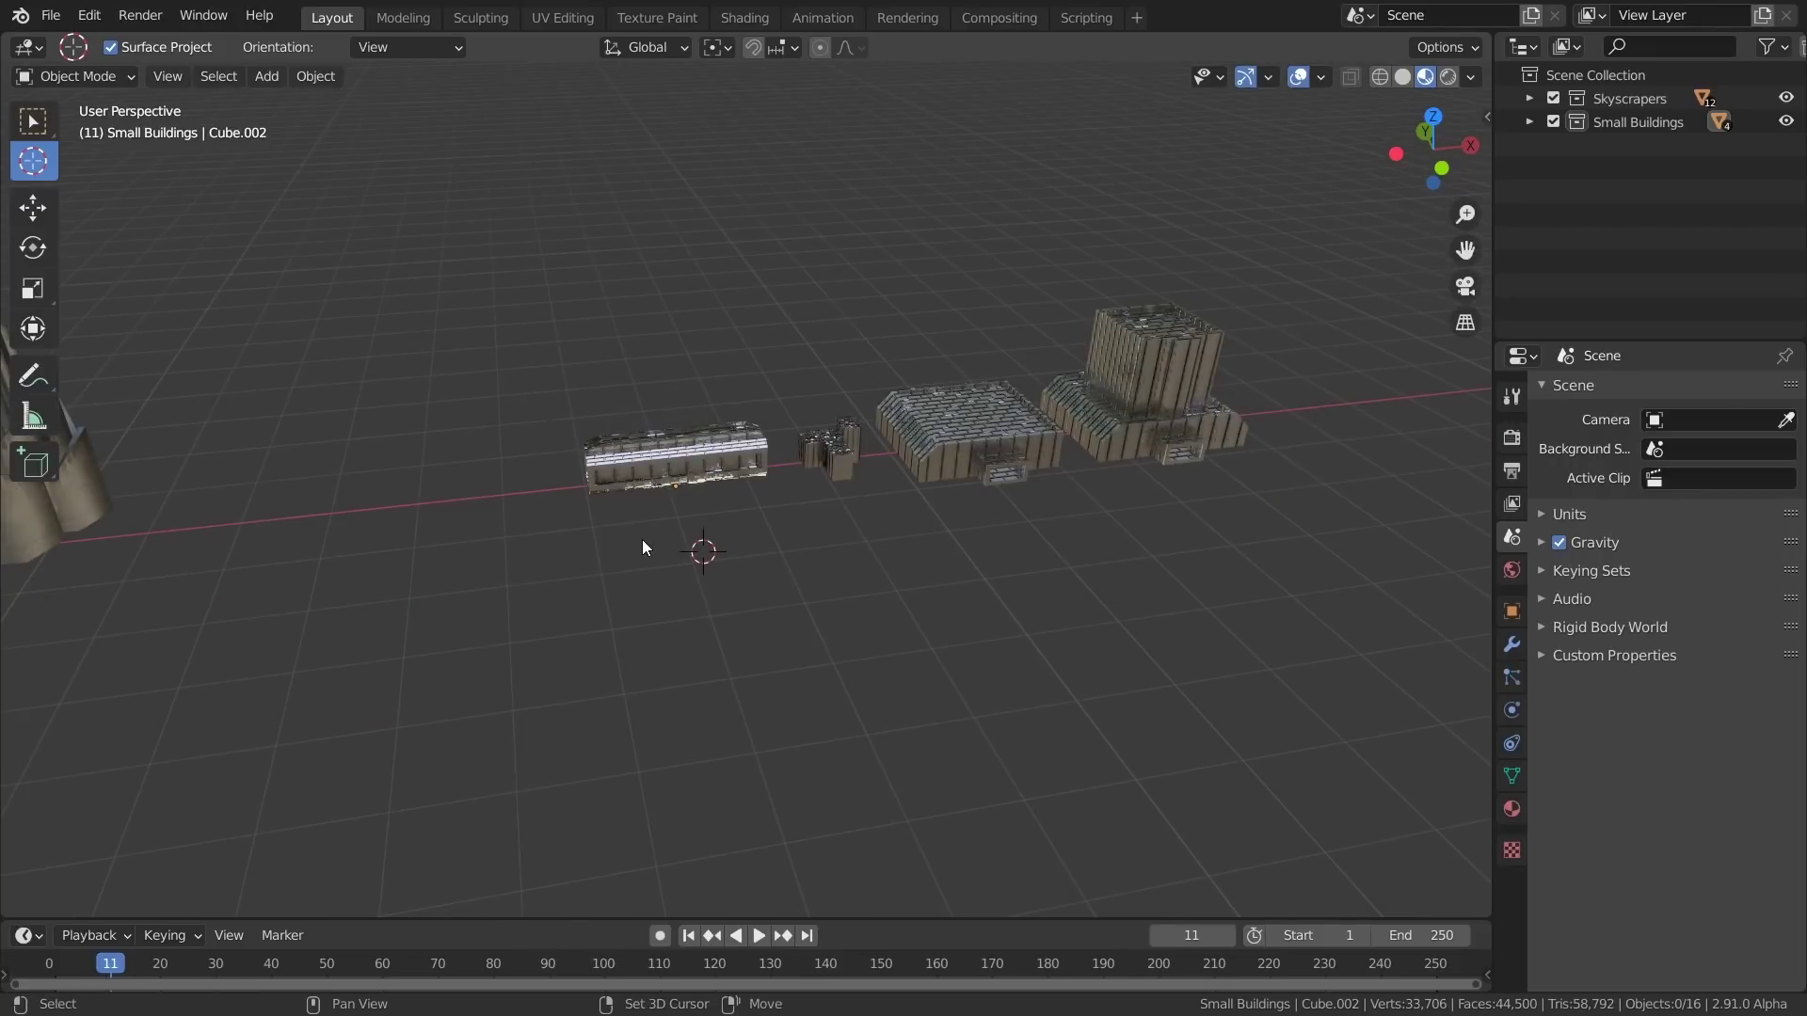
pyautogui.hotkey('shift', 'a')
pyautogui.click(781, 554)
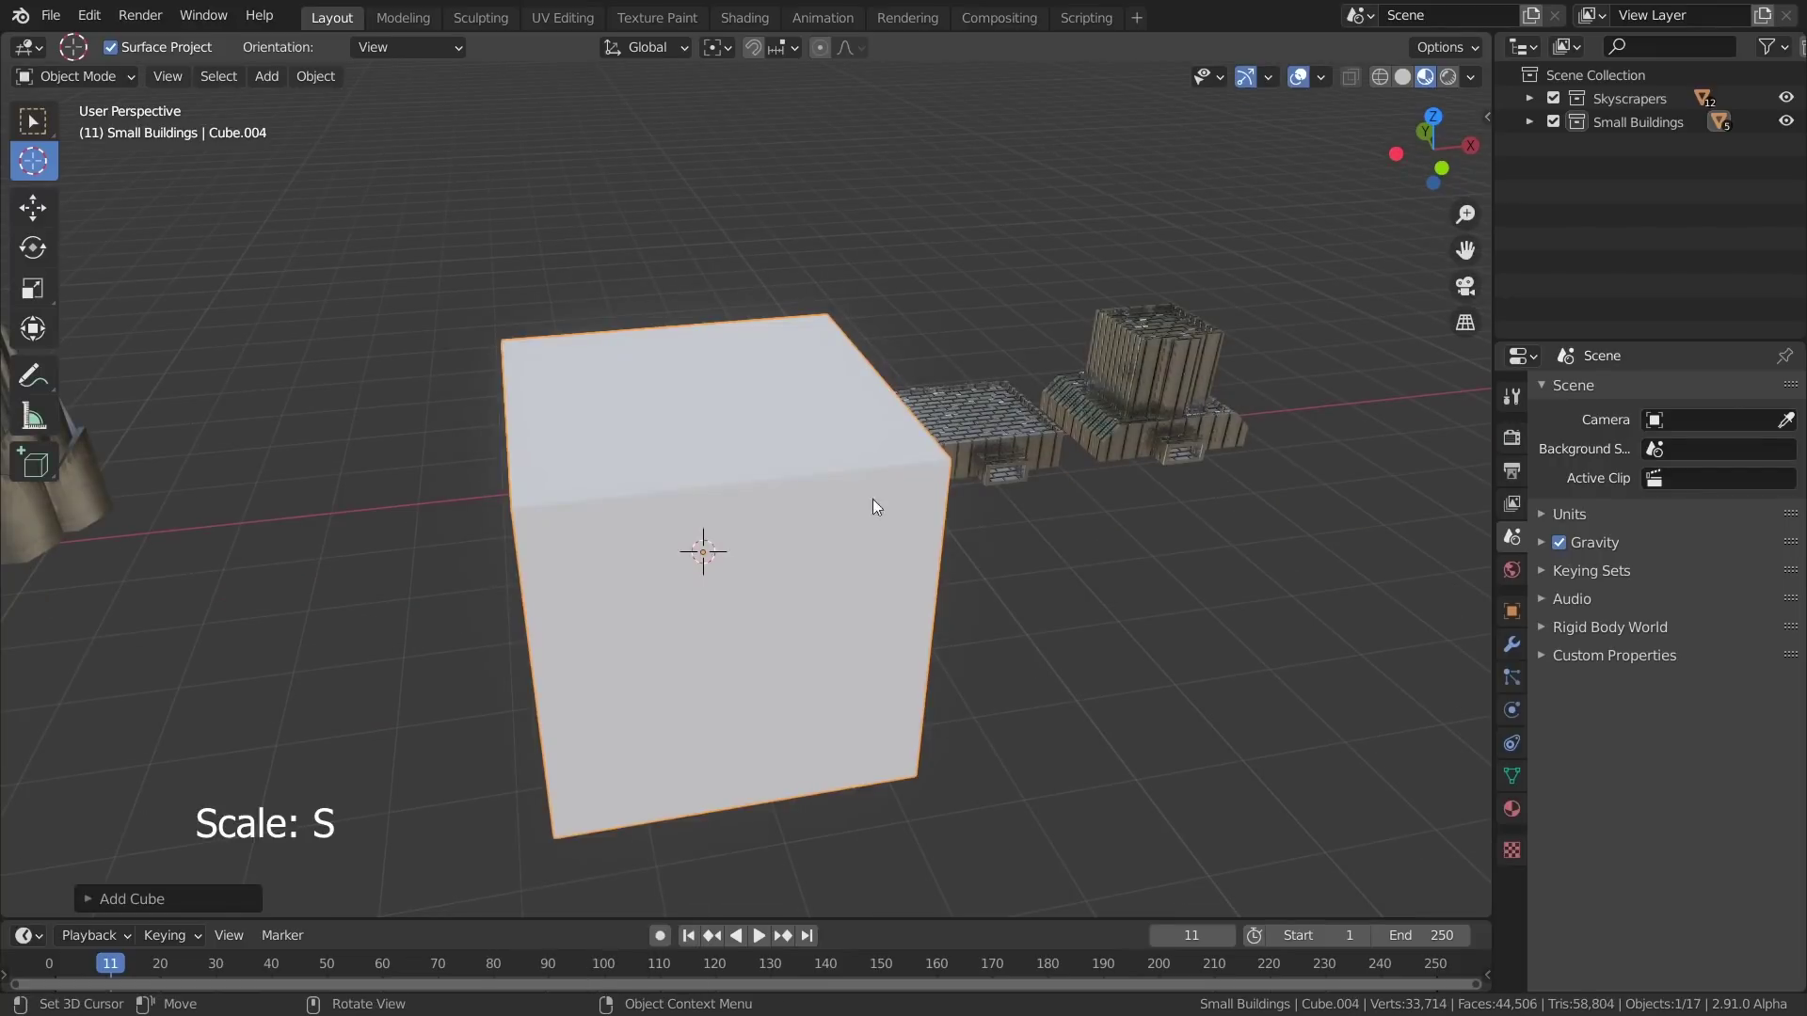
pyautogui.click(729, 497)
pyautogui.scroll(4, 728, 497)
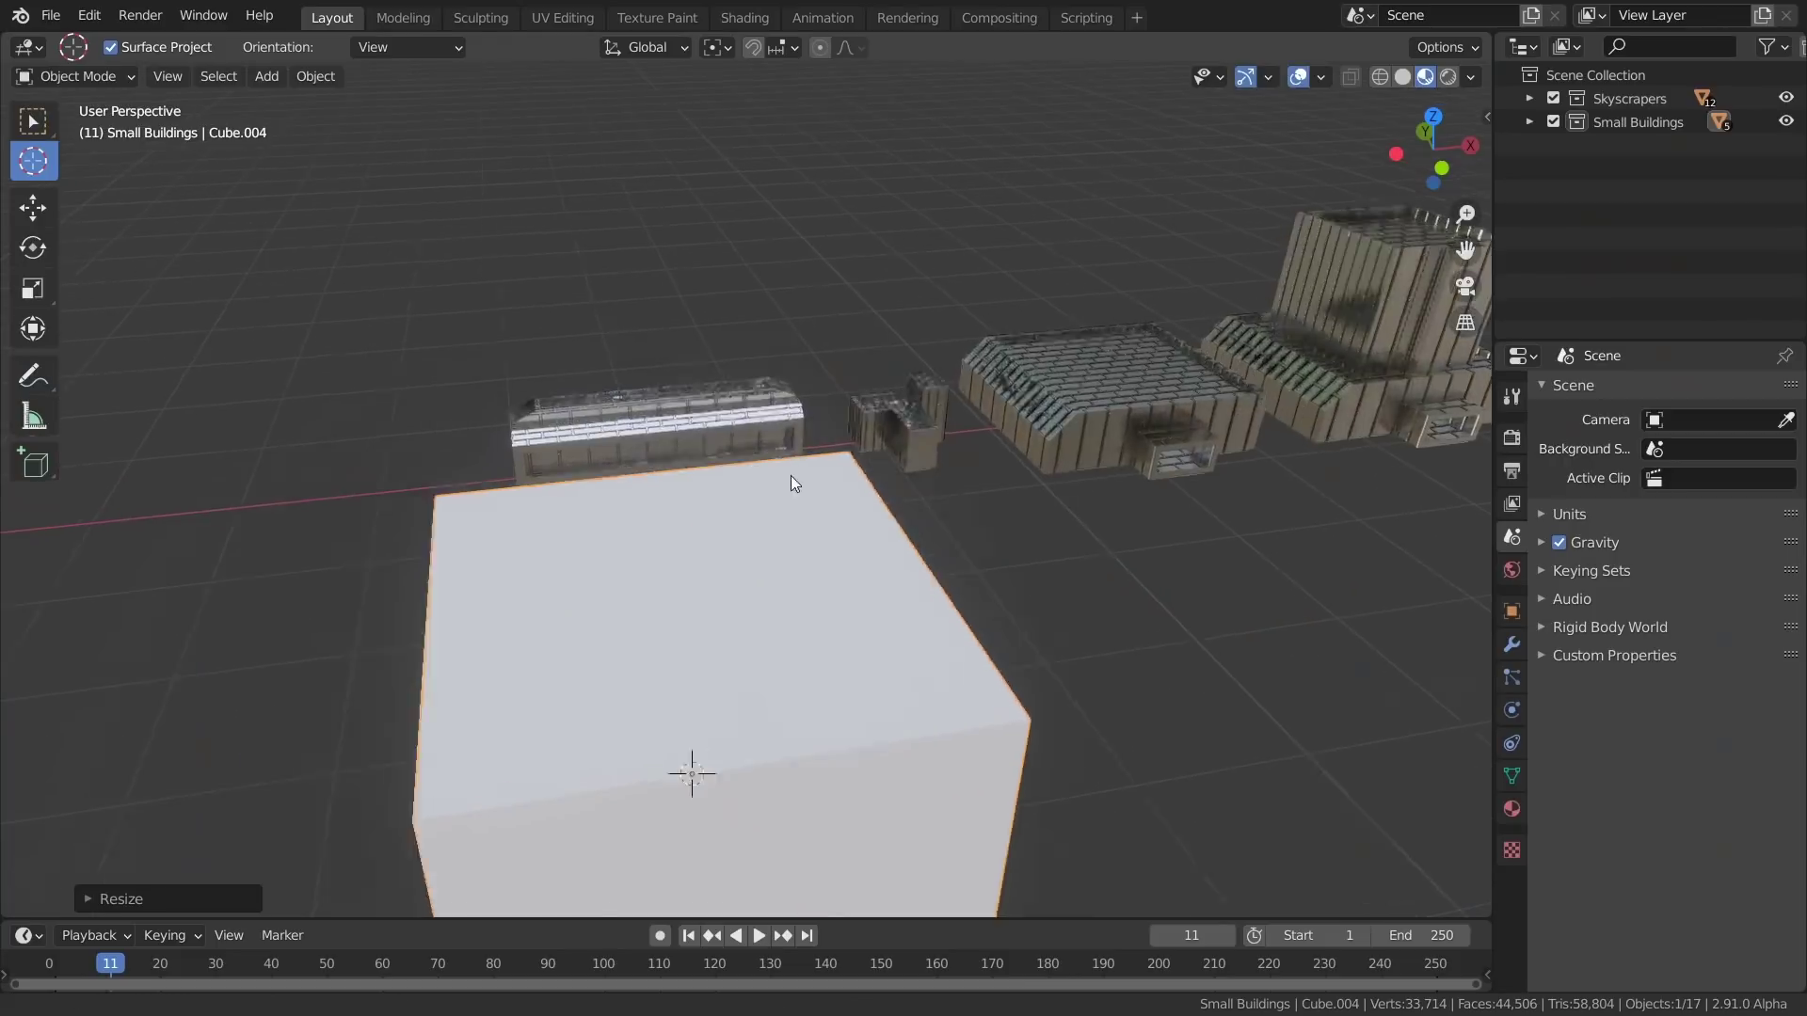
pyautogui.scroll(-5, 781, 485)
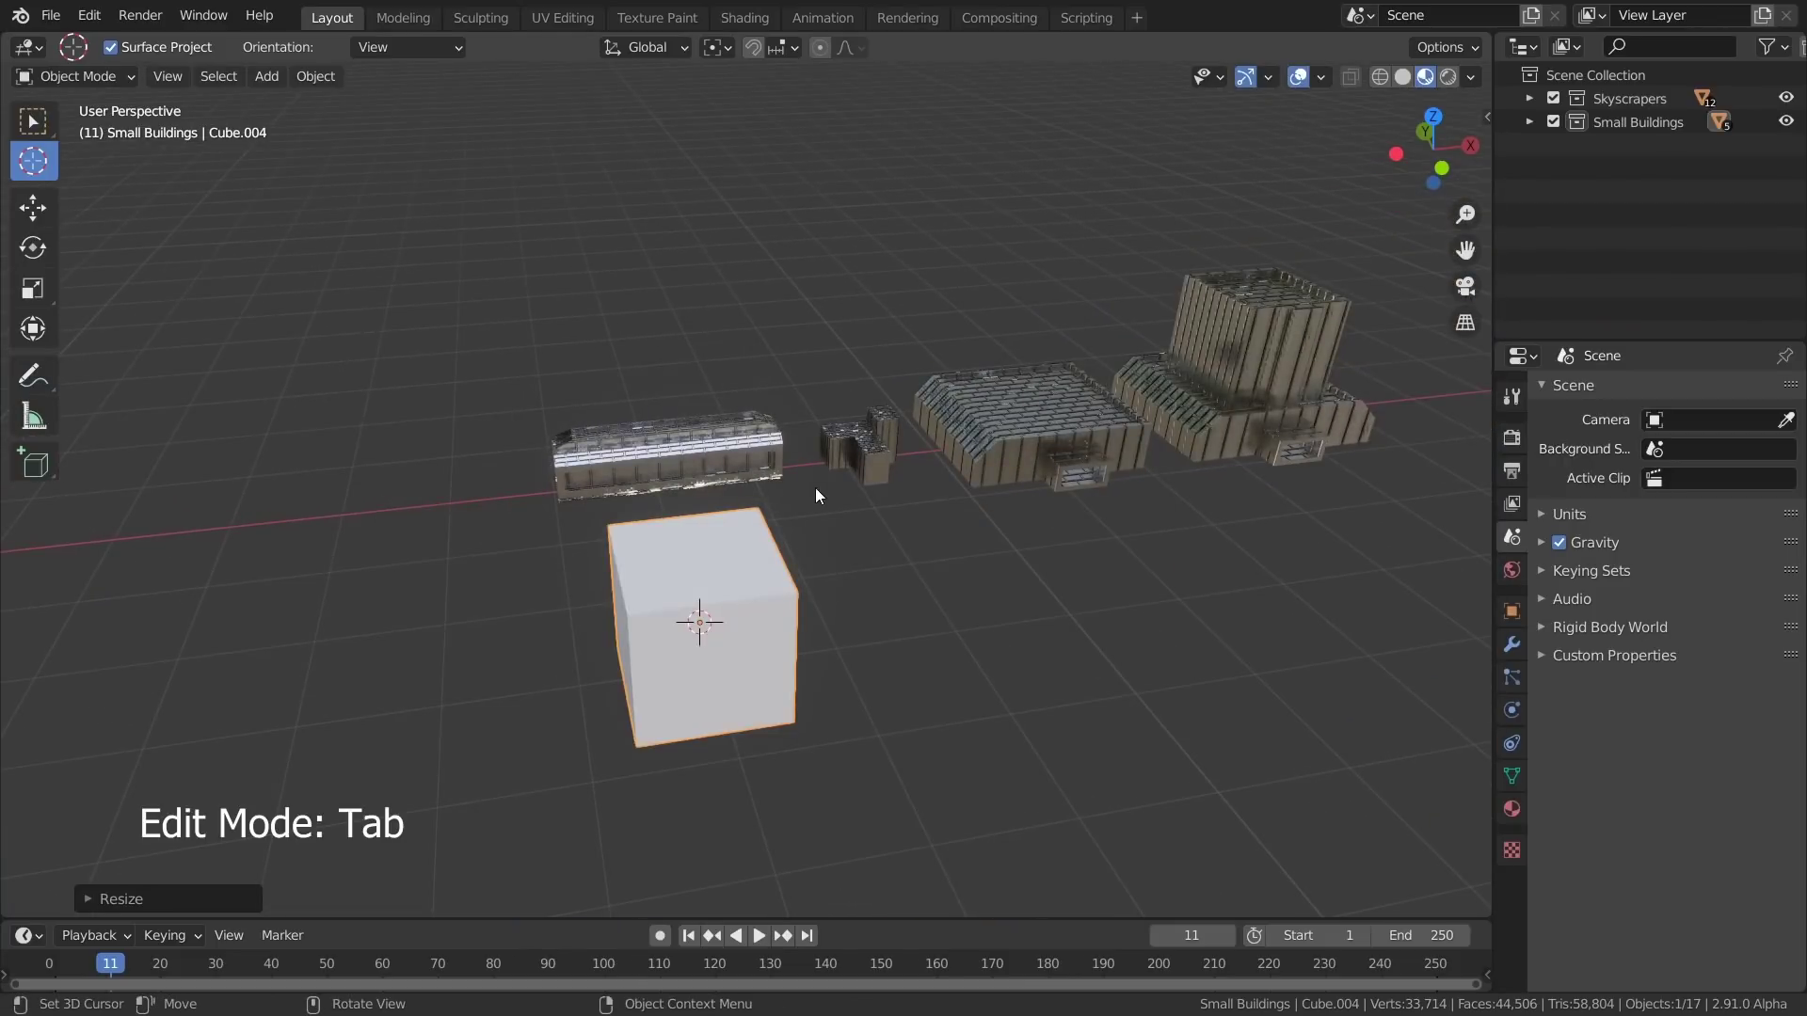
# Edit the new cube in solid shading and move one end face outward along X to form a long box
pyautogui.press('Tab')
pyautogui.click(1405, 78)
pyautogui.keyDown('shift'); pyautogui.moveTo(799, 555); pyautogui.dragTo(944, 497, button='middle'); pyautogui.keyUp('shift')
pyautogui.click(769, 505)
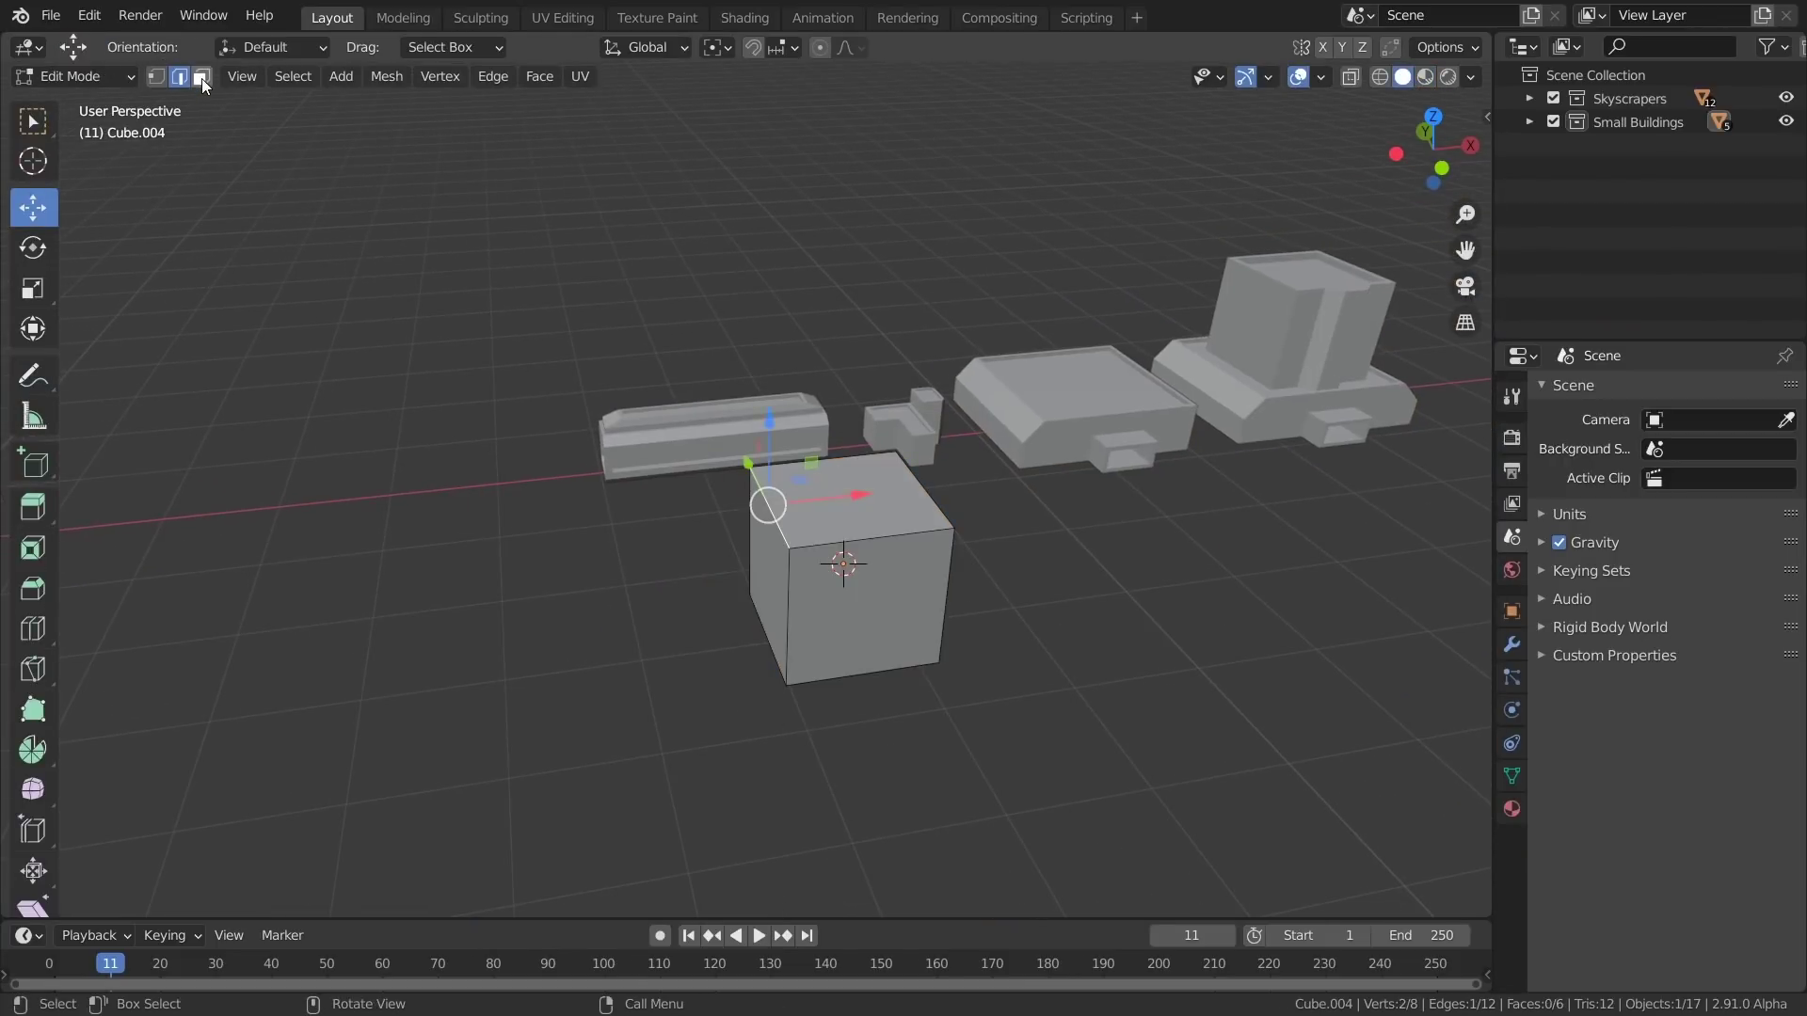
pyautogui.click(201, 76)
pyautogui.click(769, 546)
pyautogui.moveTo(857, 563); pyautogui.dragTo(589, 597)
# Select the box's four long edges through the mesh with X-ray and bevel them to wide chamfers
pyautogui.press('2')
pyautogui.keyDown('shift'); pyautogui.moveTo(847, 649); pyautogui.dragTo(889, 564, button='middle'); pyautogui.keyUp('shift')
pyautogui.scroll(1, 889, 564)
pyautogui.moveTo(889, 564); pyautogui.dragTo(852, 513, button='middle')
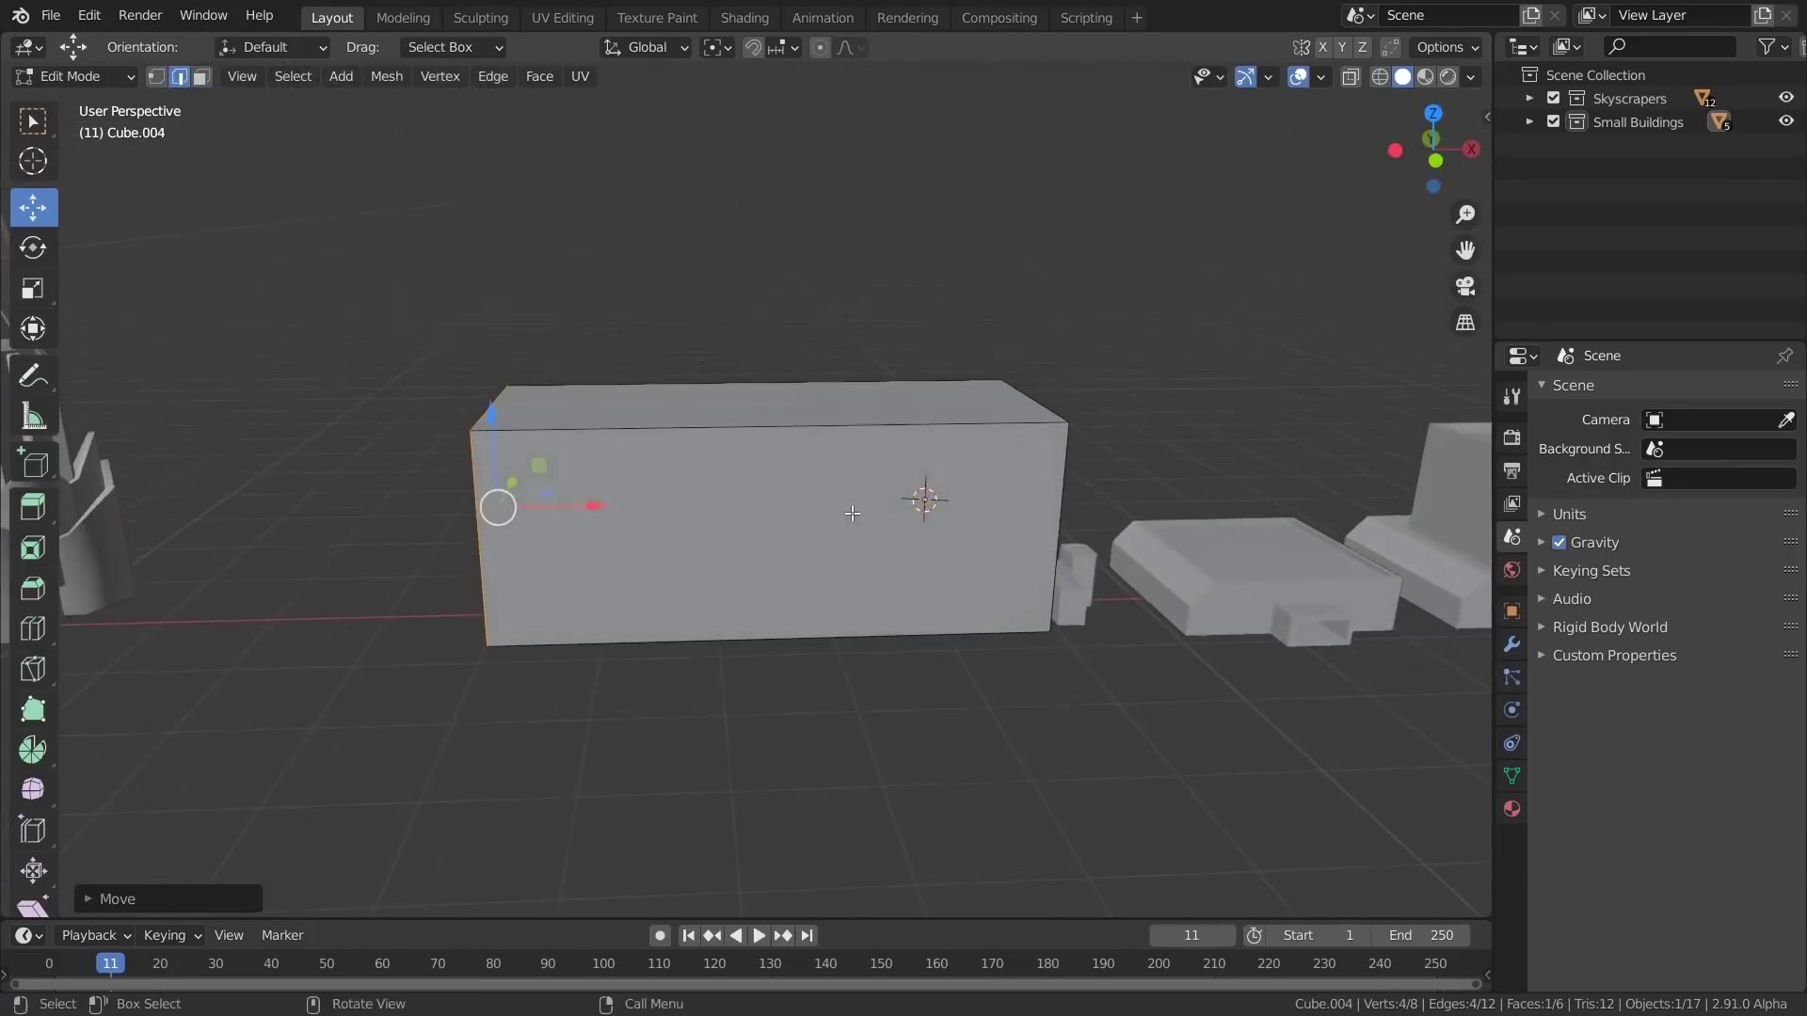
pyautogui.click(1351, 78)
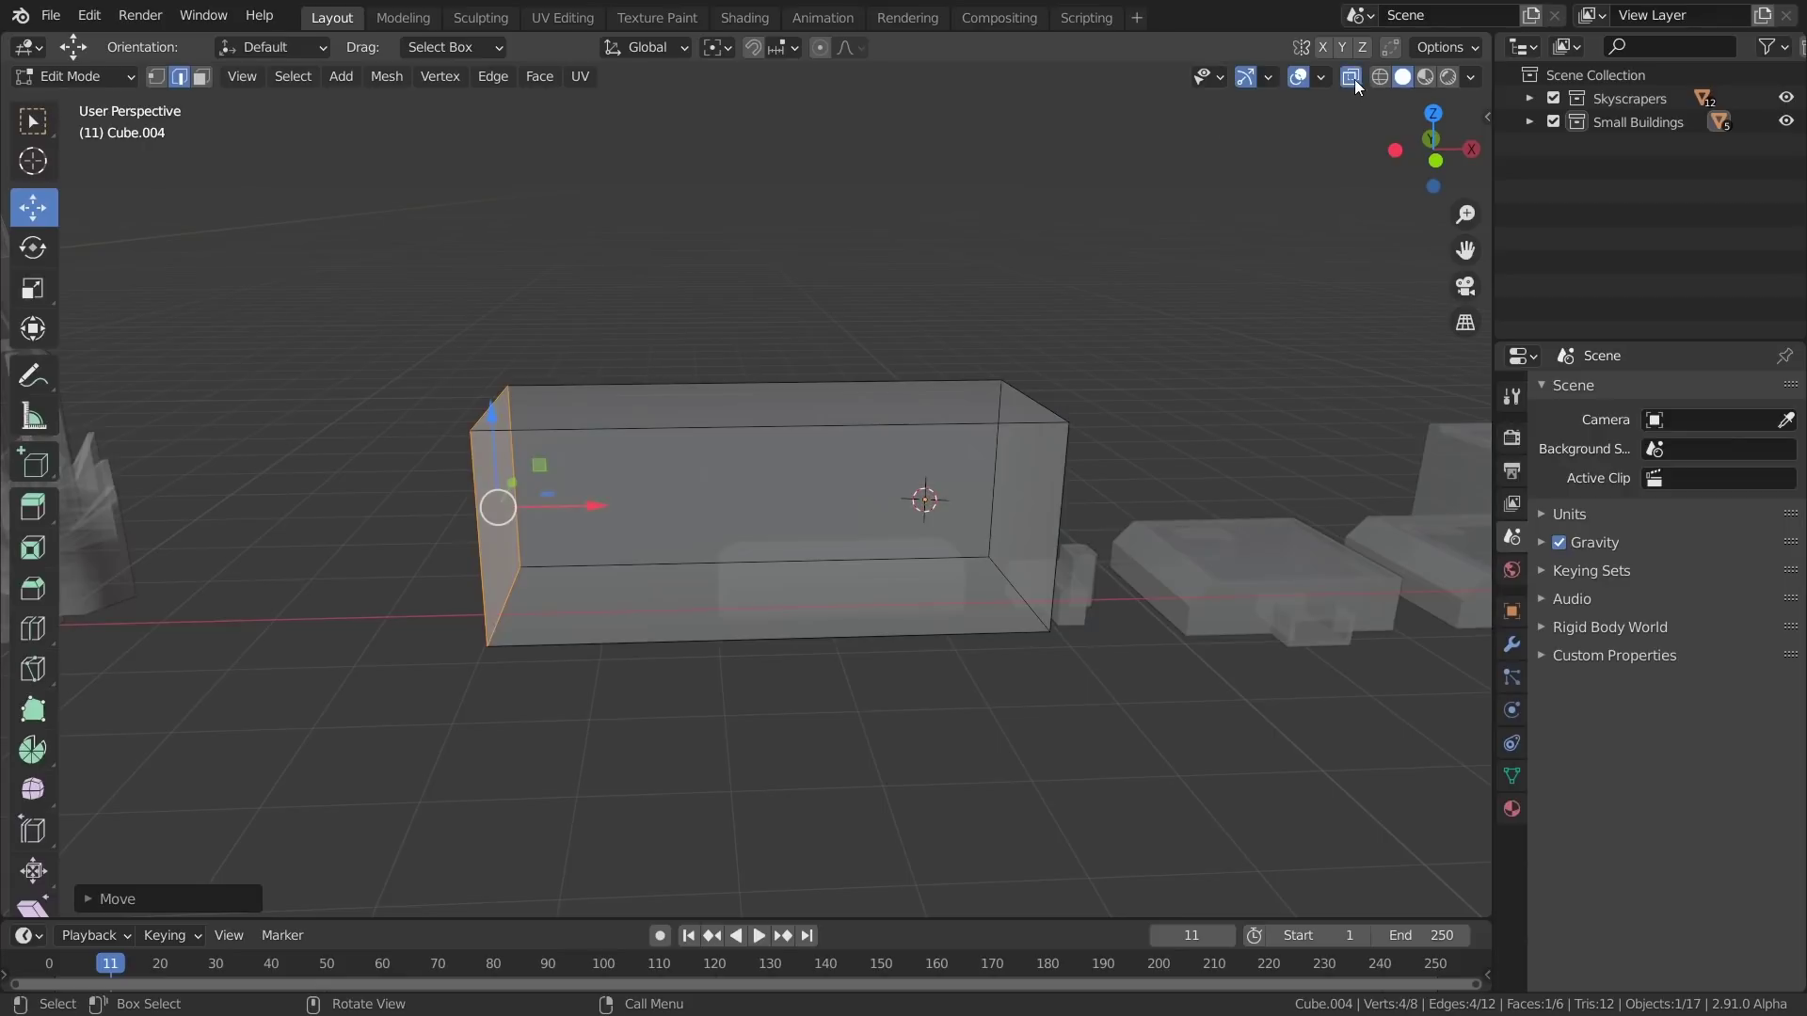
pyautogui.moveTo(747, 235); pyautogui.dragTo(750, 898)
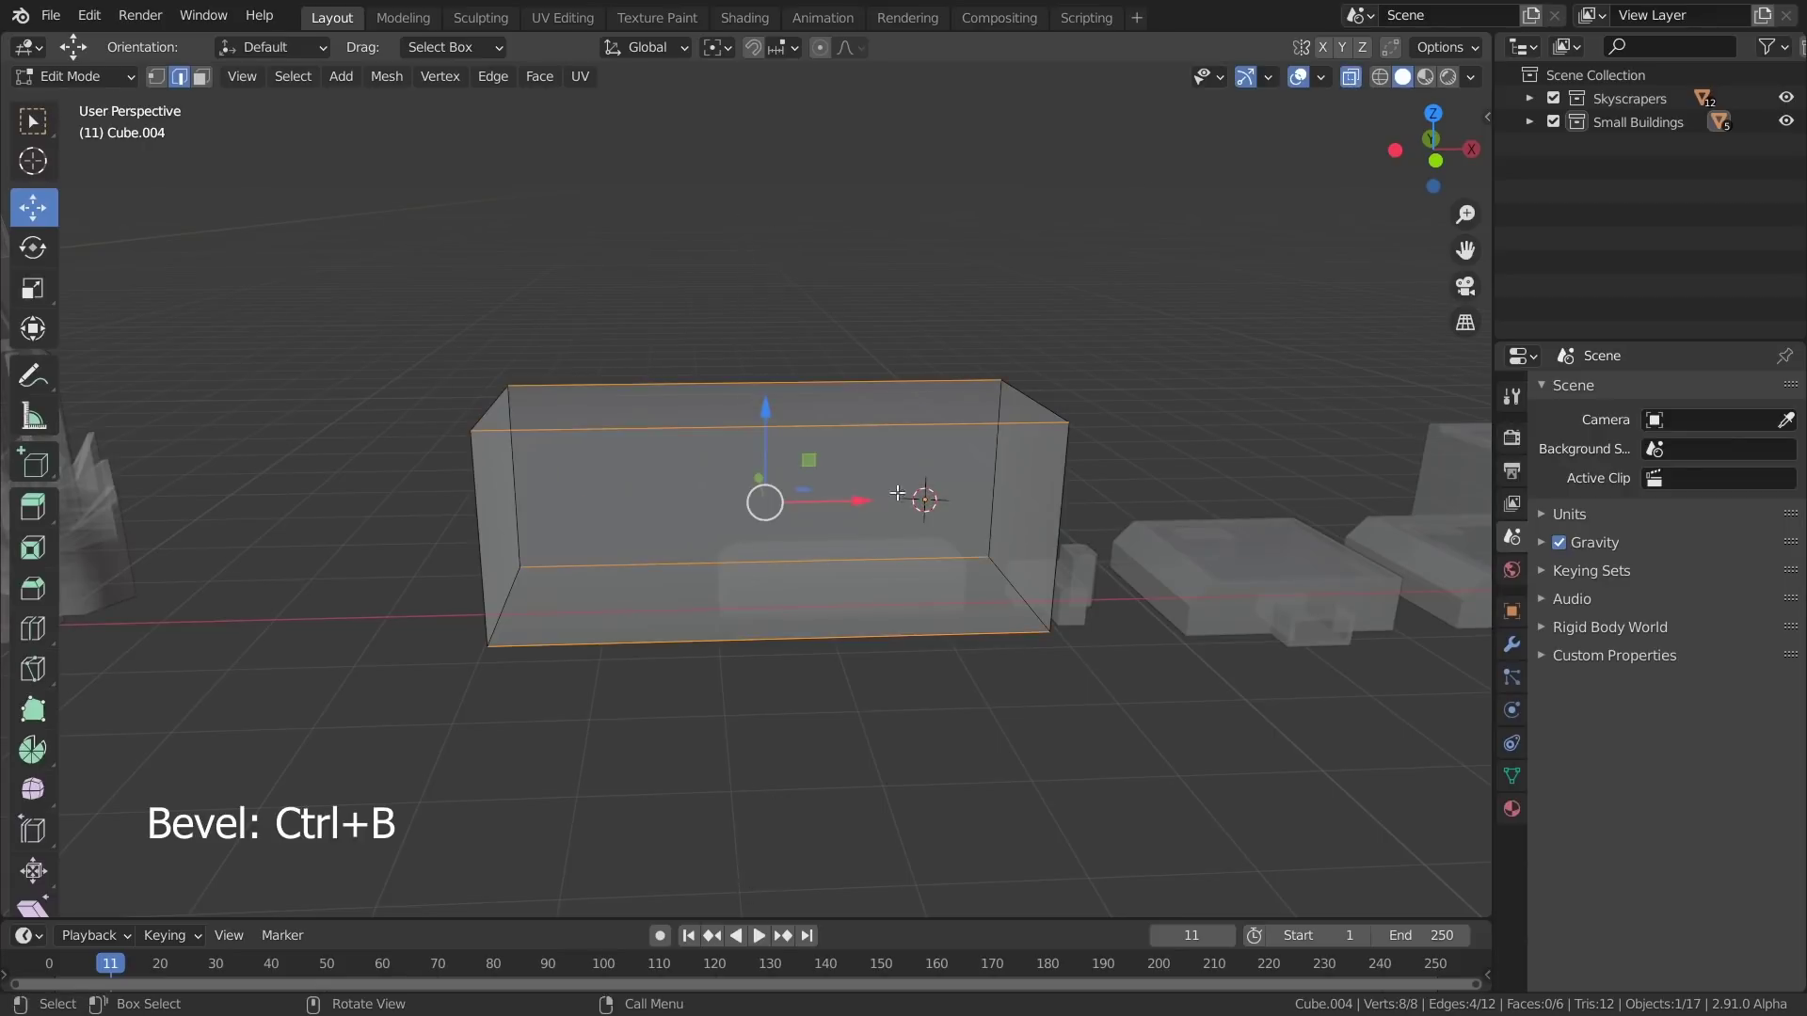
pyautogui.moveTo(1002, 436); pyautogui.dragTo(938, 464, button='middle')
pyautogui.hotkey('ctrl', 'b')
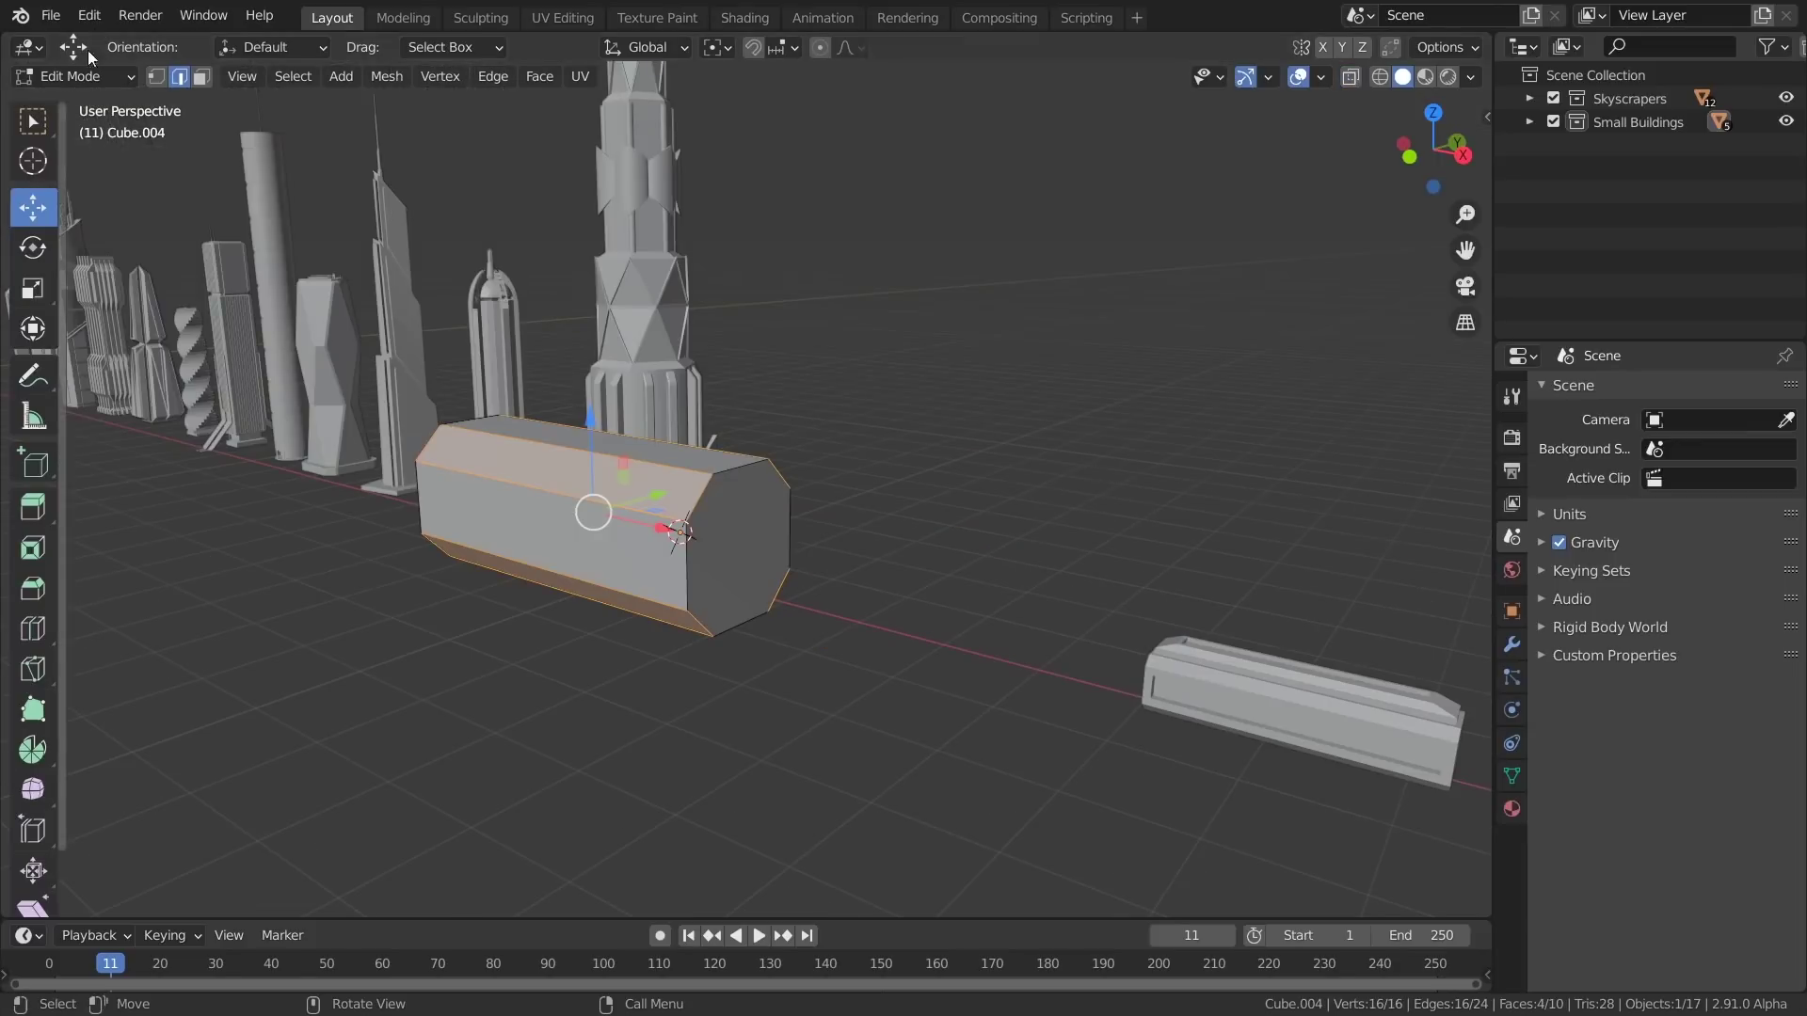
# Select the box's two long vertical sides and its top face and inset them
pyautogui.click(203, 78)
pyautogui.keyDown('shift'); pyautogui.moveTo(579, 440); pyautogui.dragTo(926, 499, button='middle'); pyautogui.keyUp('shift')
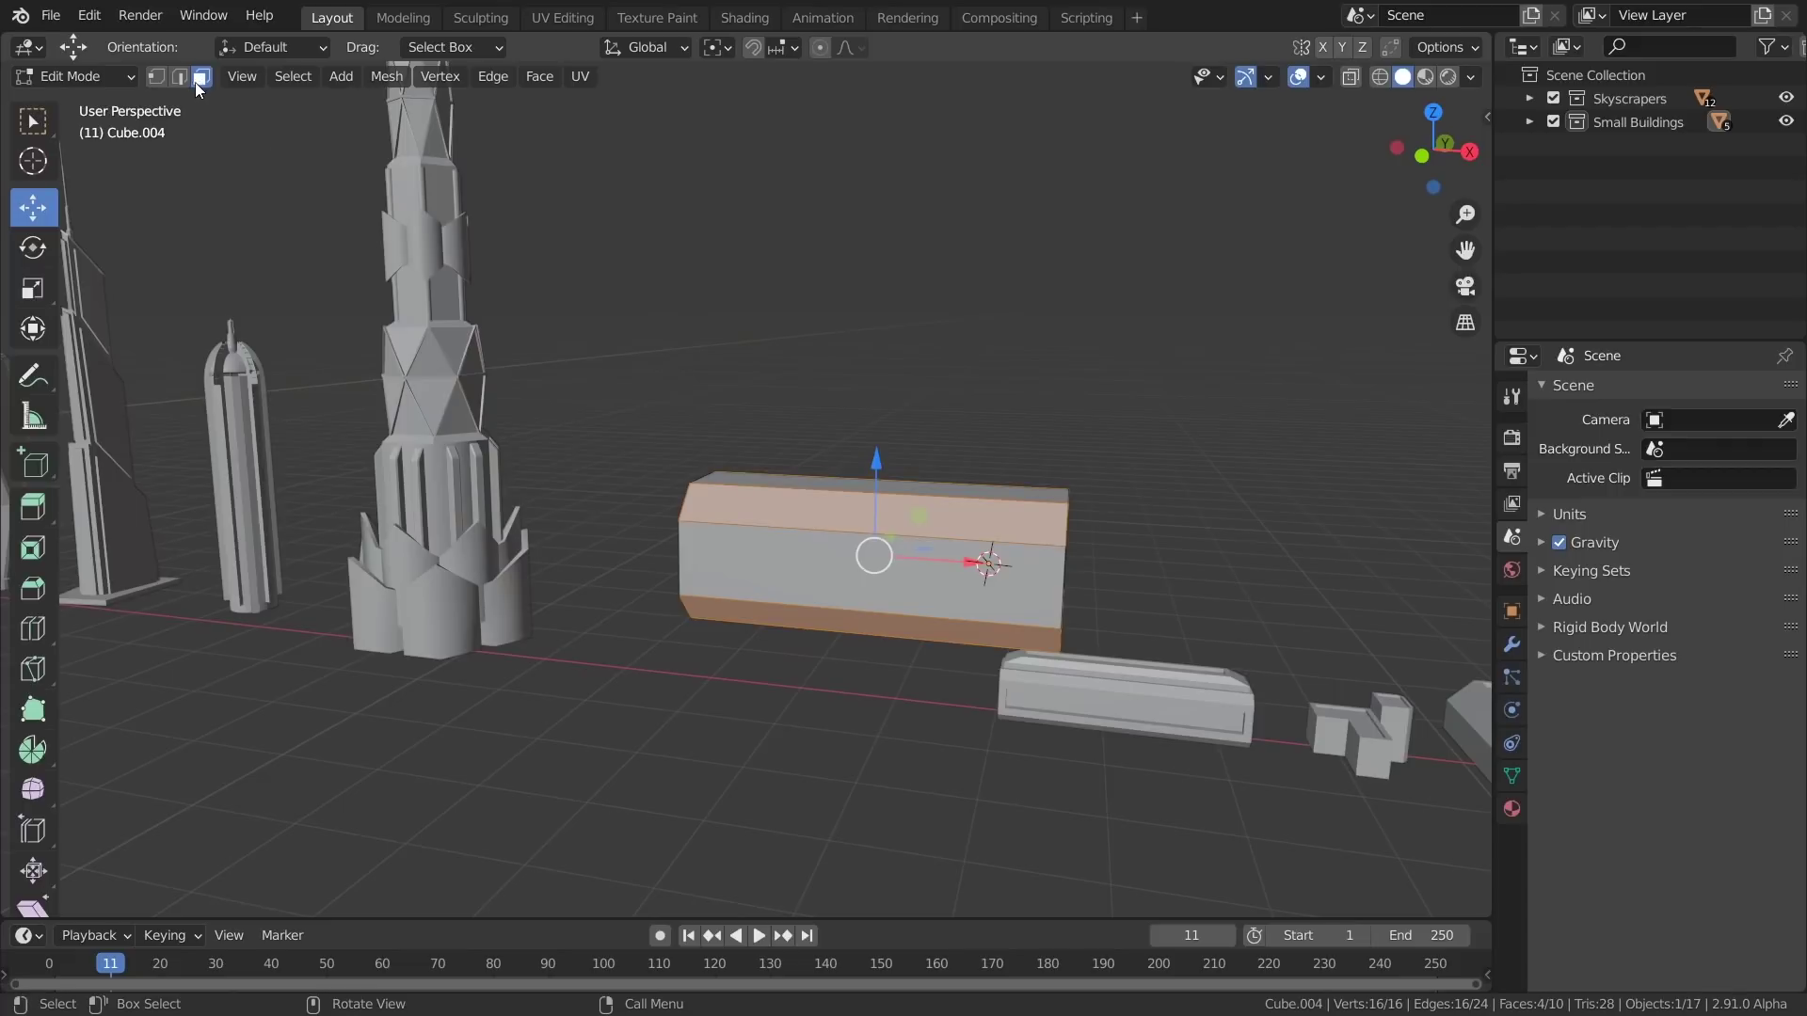
pyautogui.click(810, 564)
pyautogui.moveTo(810, 565); pyautogui.dragTo(602, 607, button='middle')
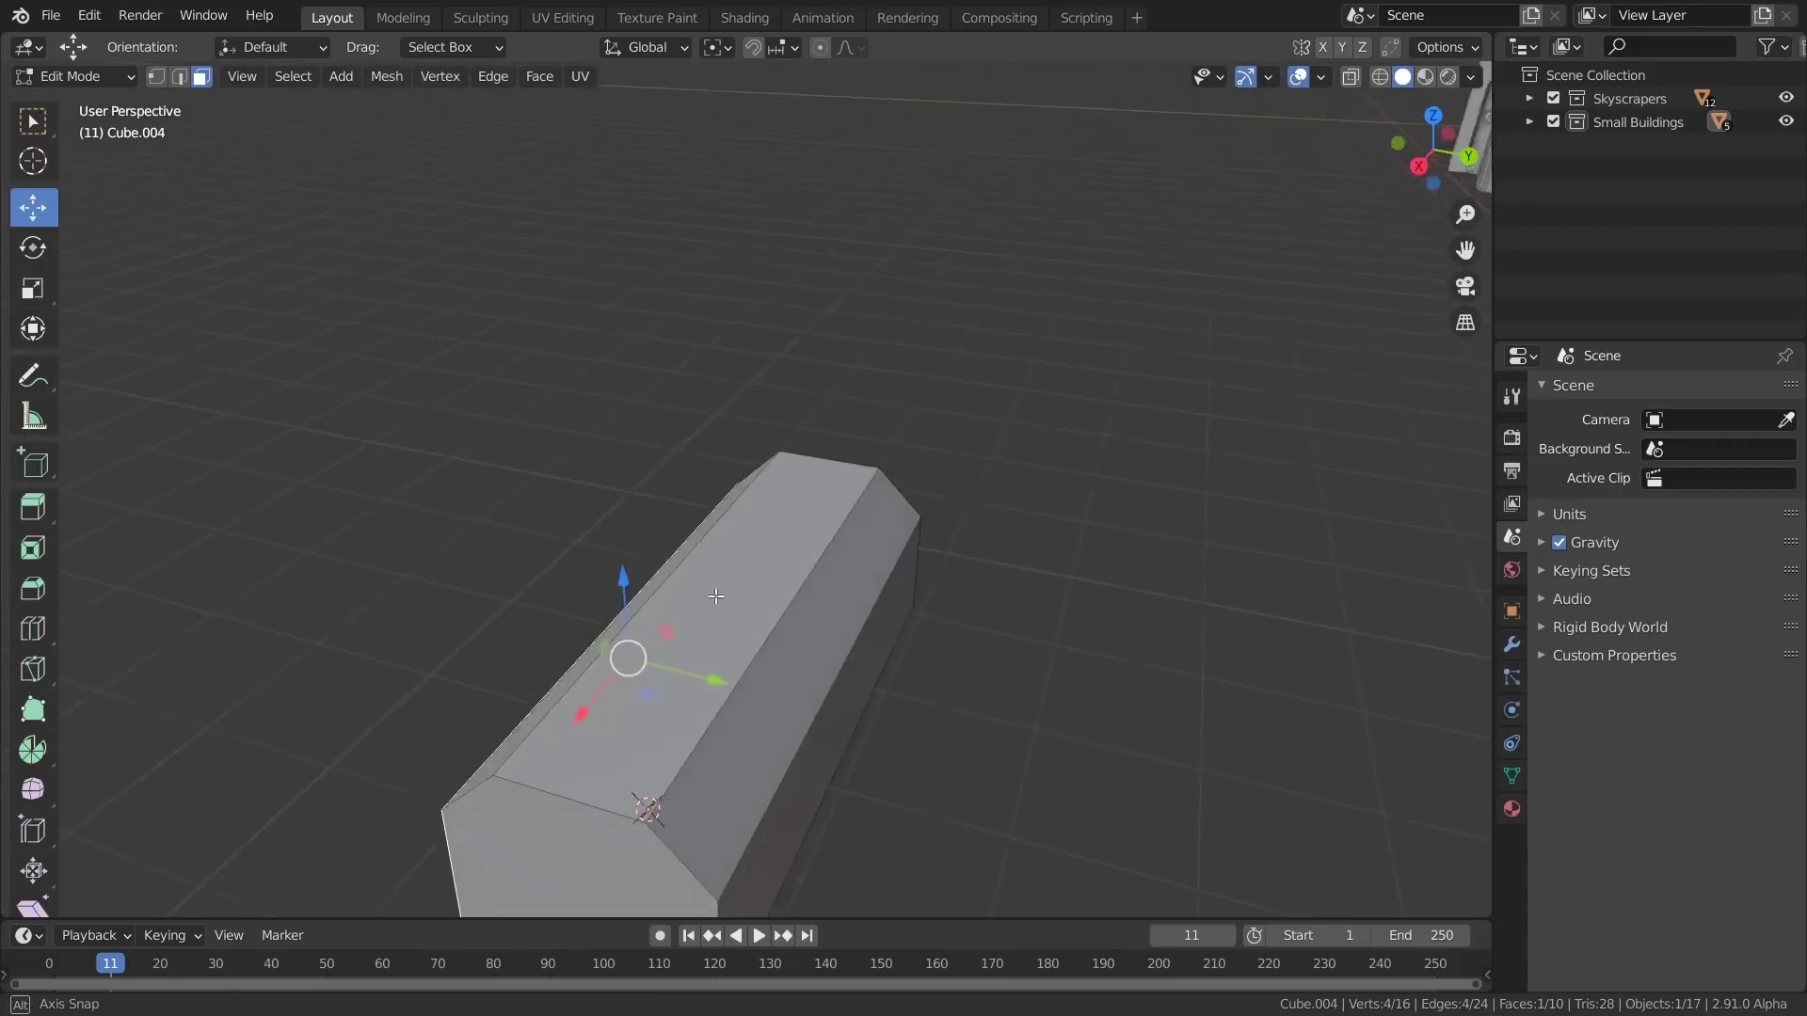
pyautogui.keyDown('shift'); pyautogui.click(710, 616); pyautogui.keyUp('shift')
pyautogui.moveTo(793, 640); pyautogui.dragTo(757, 585, button='middle')
pyautogui.click(757, 584)
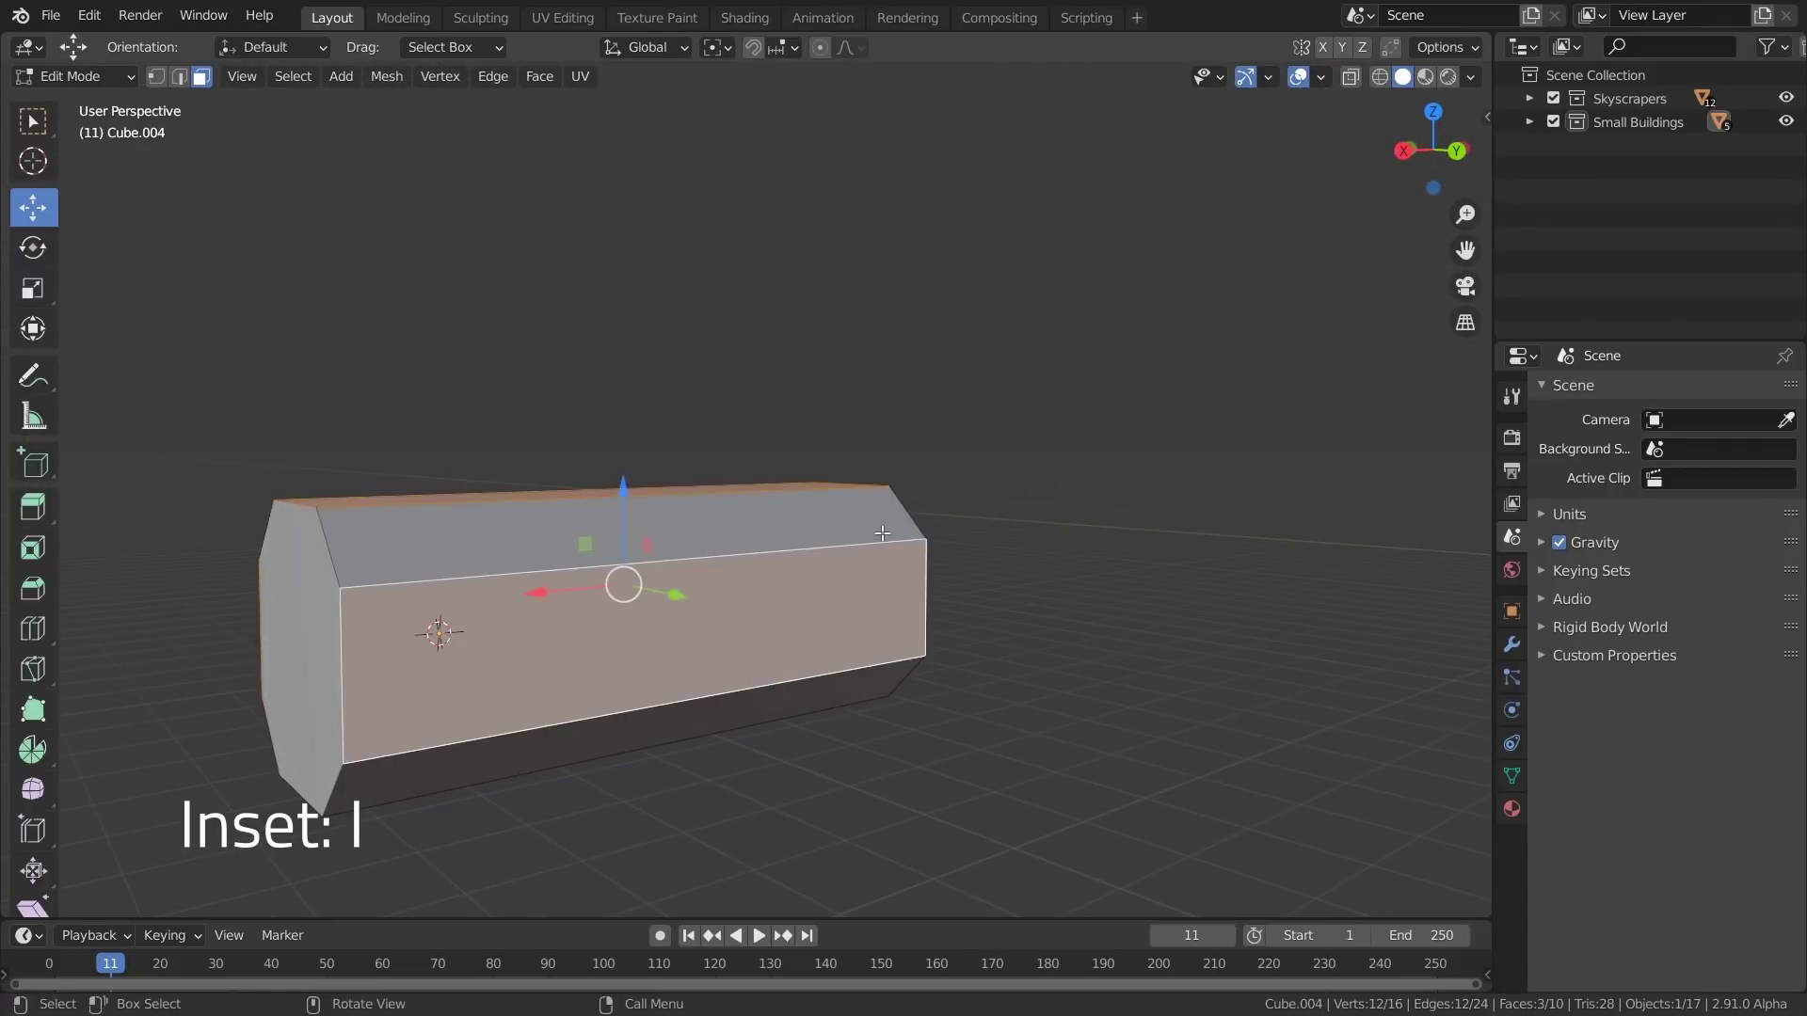
pyautogui.press('i')
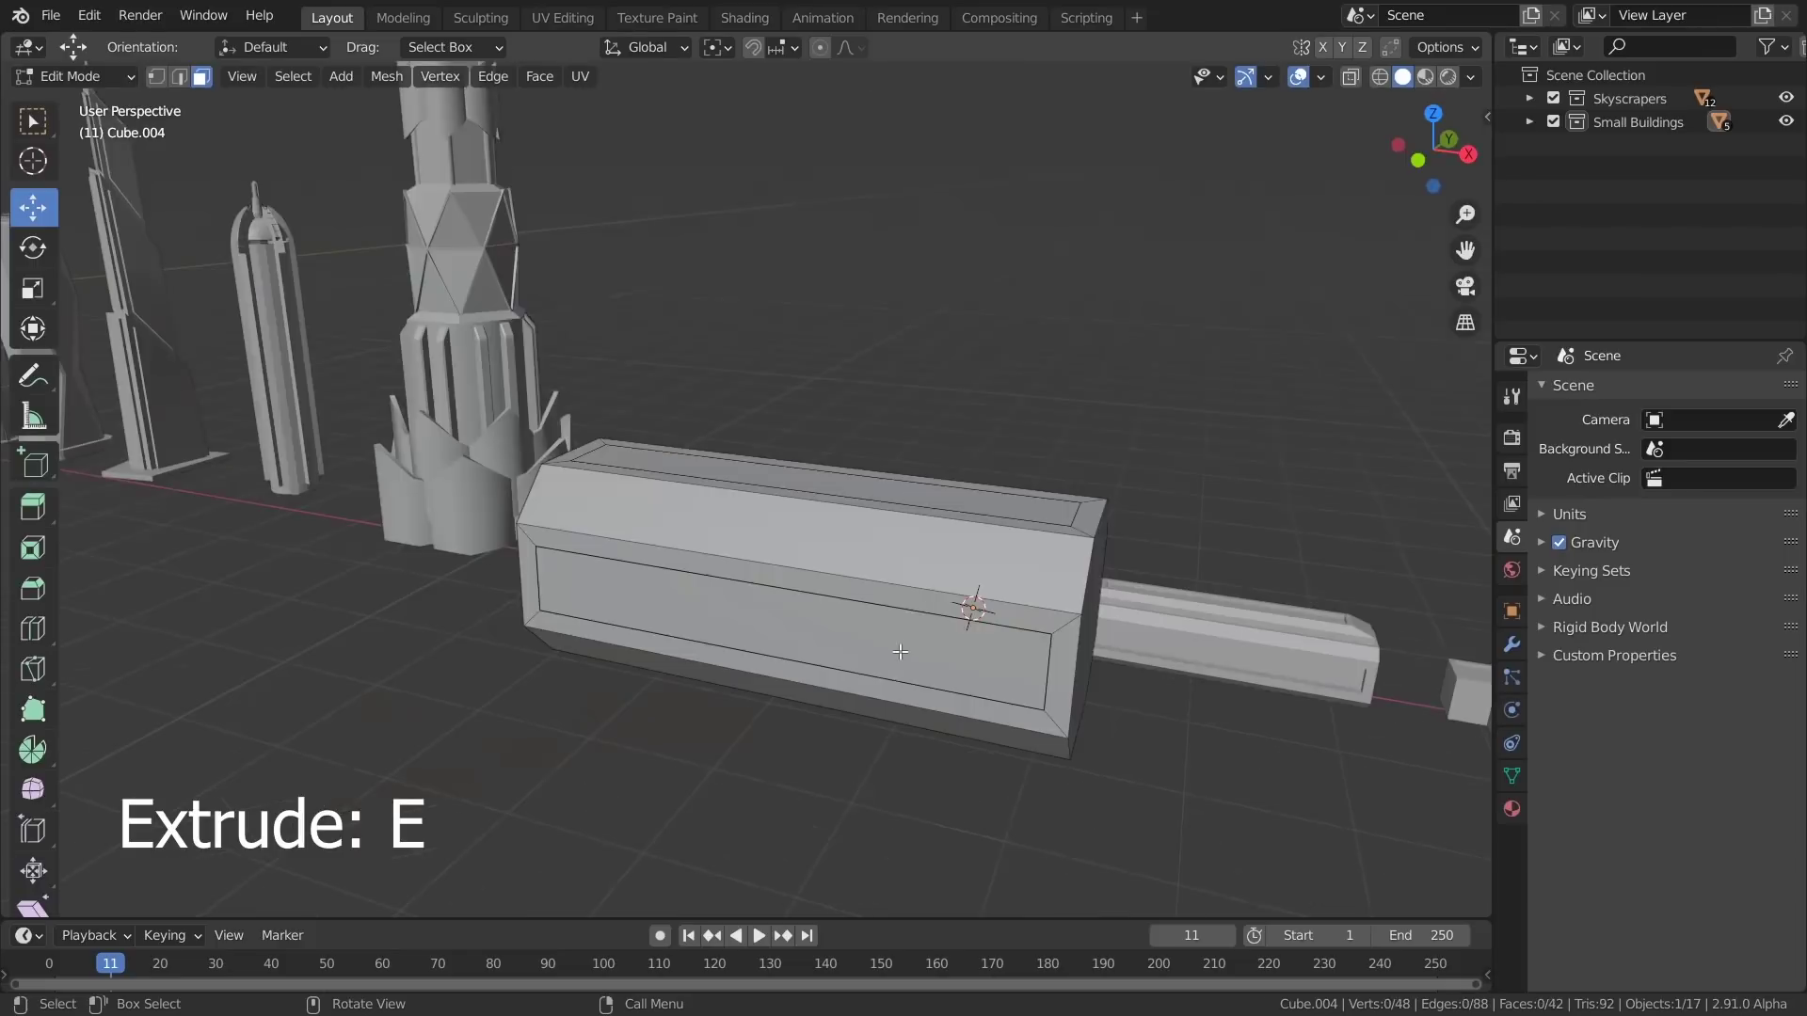
# Extrude the front inset side panel inward and the inset top panel upward
pyautogui.press('e')
pyautogui.click(840, 607)
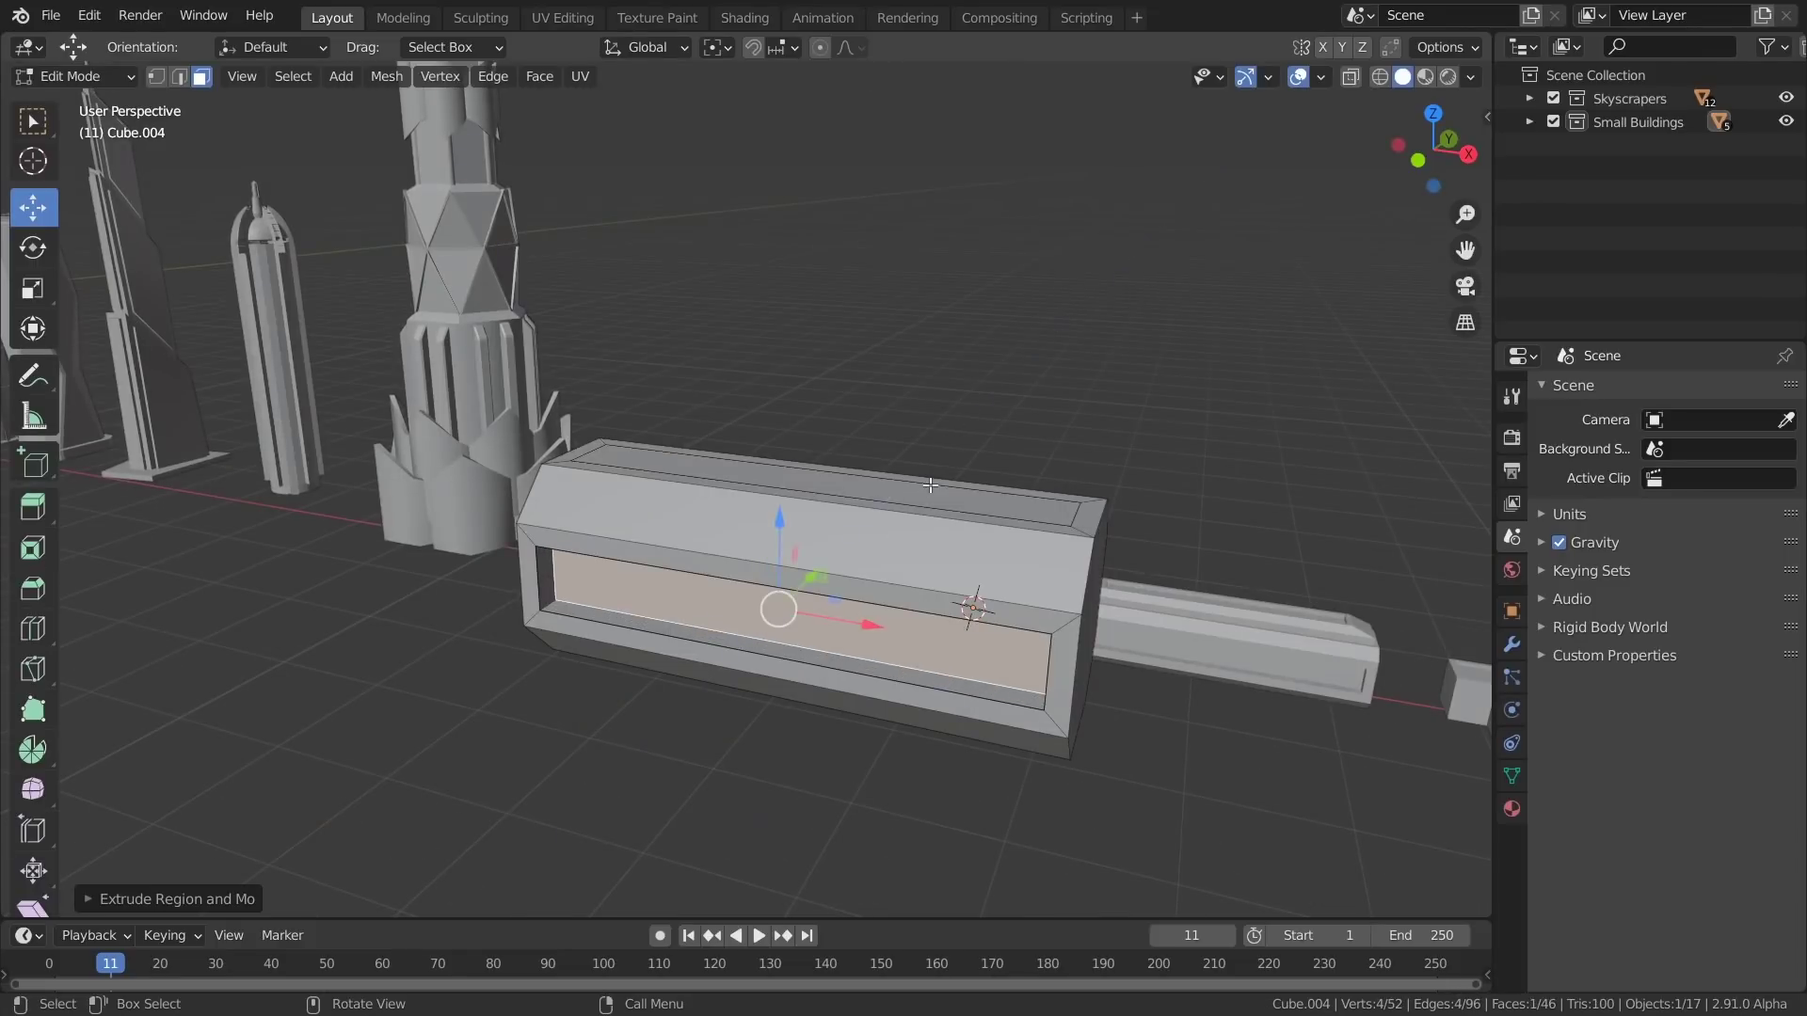
pyautogui.click(920, 491)
pyautogui.press('e')
pyautogui.click(922, 444)
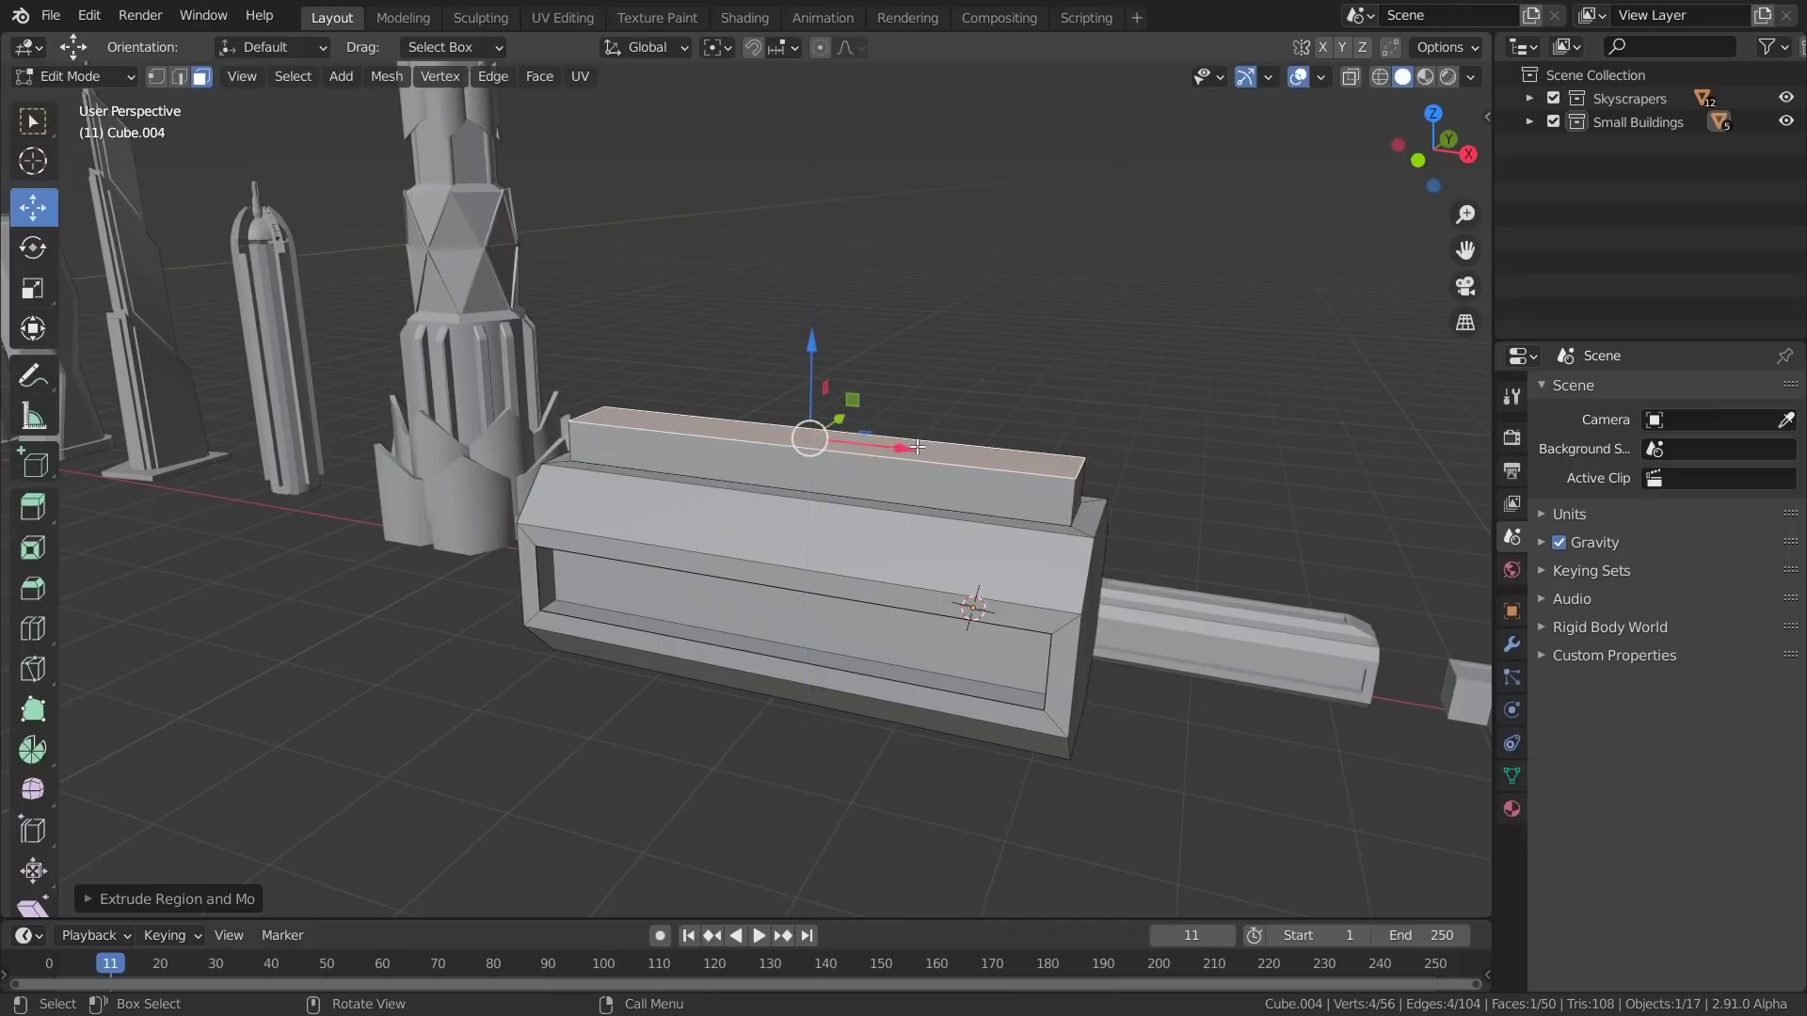
pyautogui.moveTo(997, 463); pyautogui.dragTo(1073, 545, button='middle')
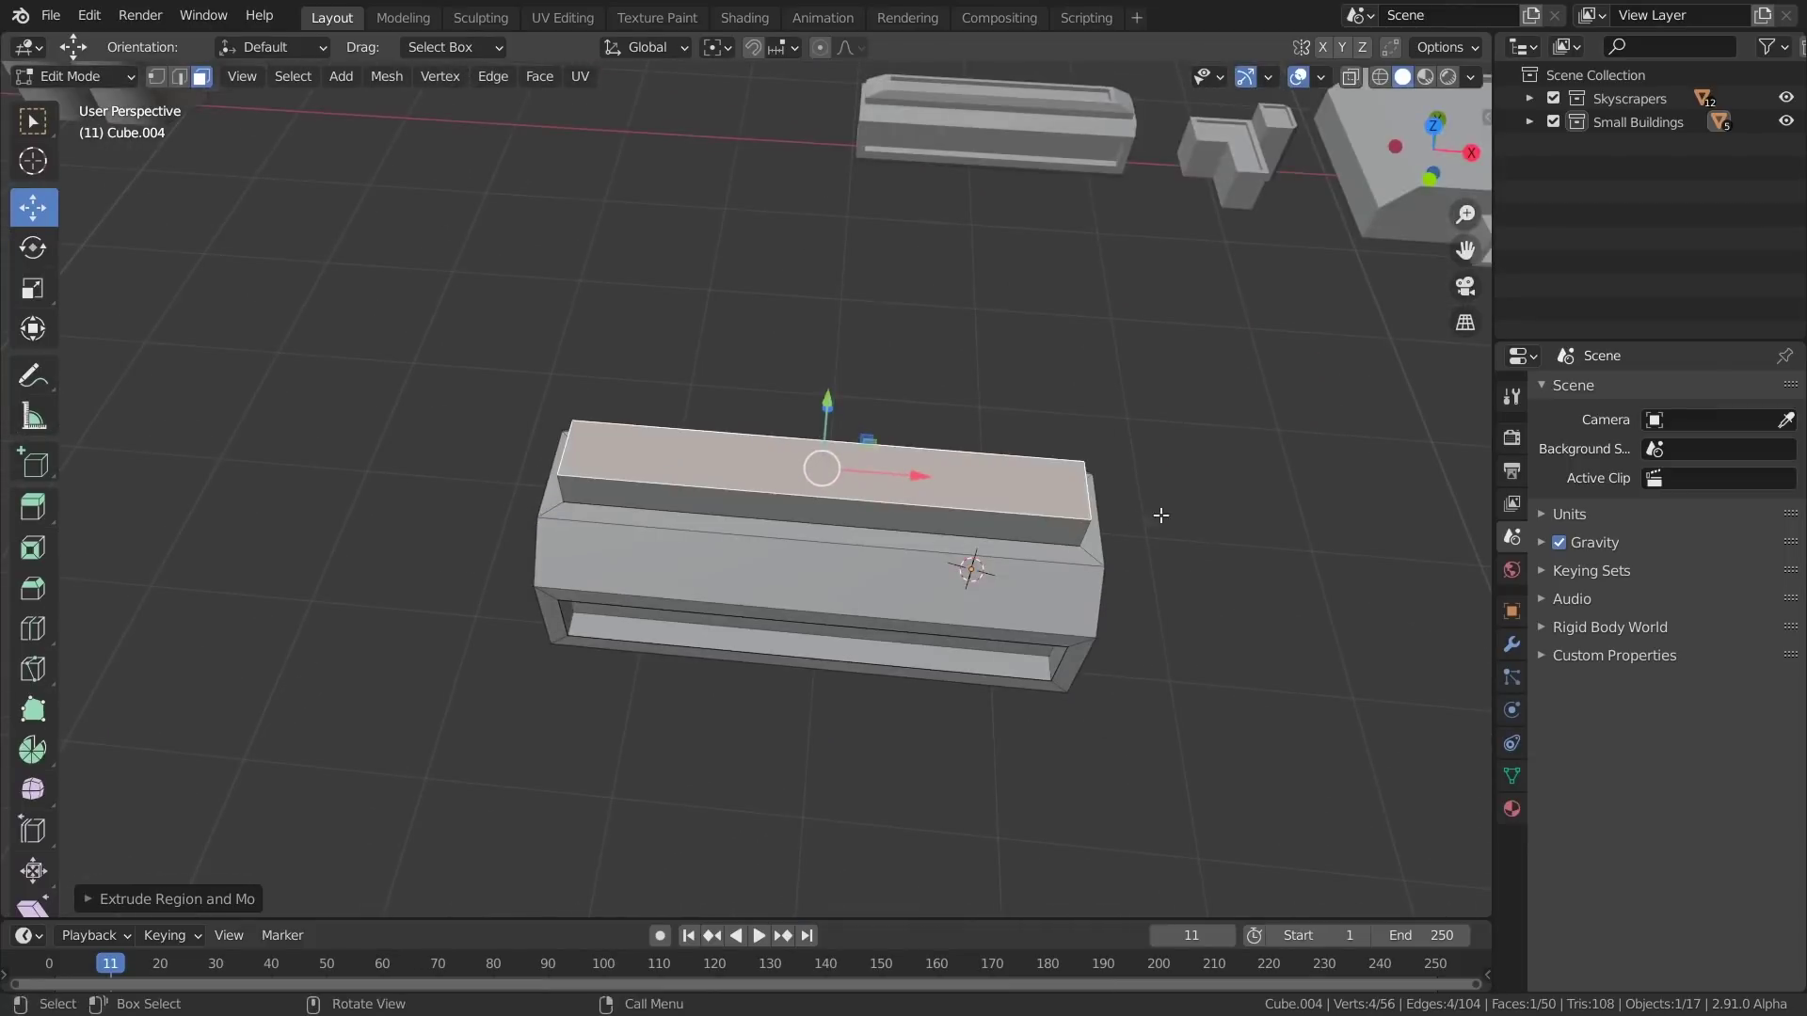
# Scale the raised top face down along X so the roof block's ends slope inward
pyautogui.press('s')
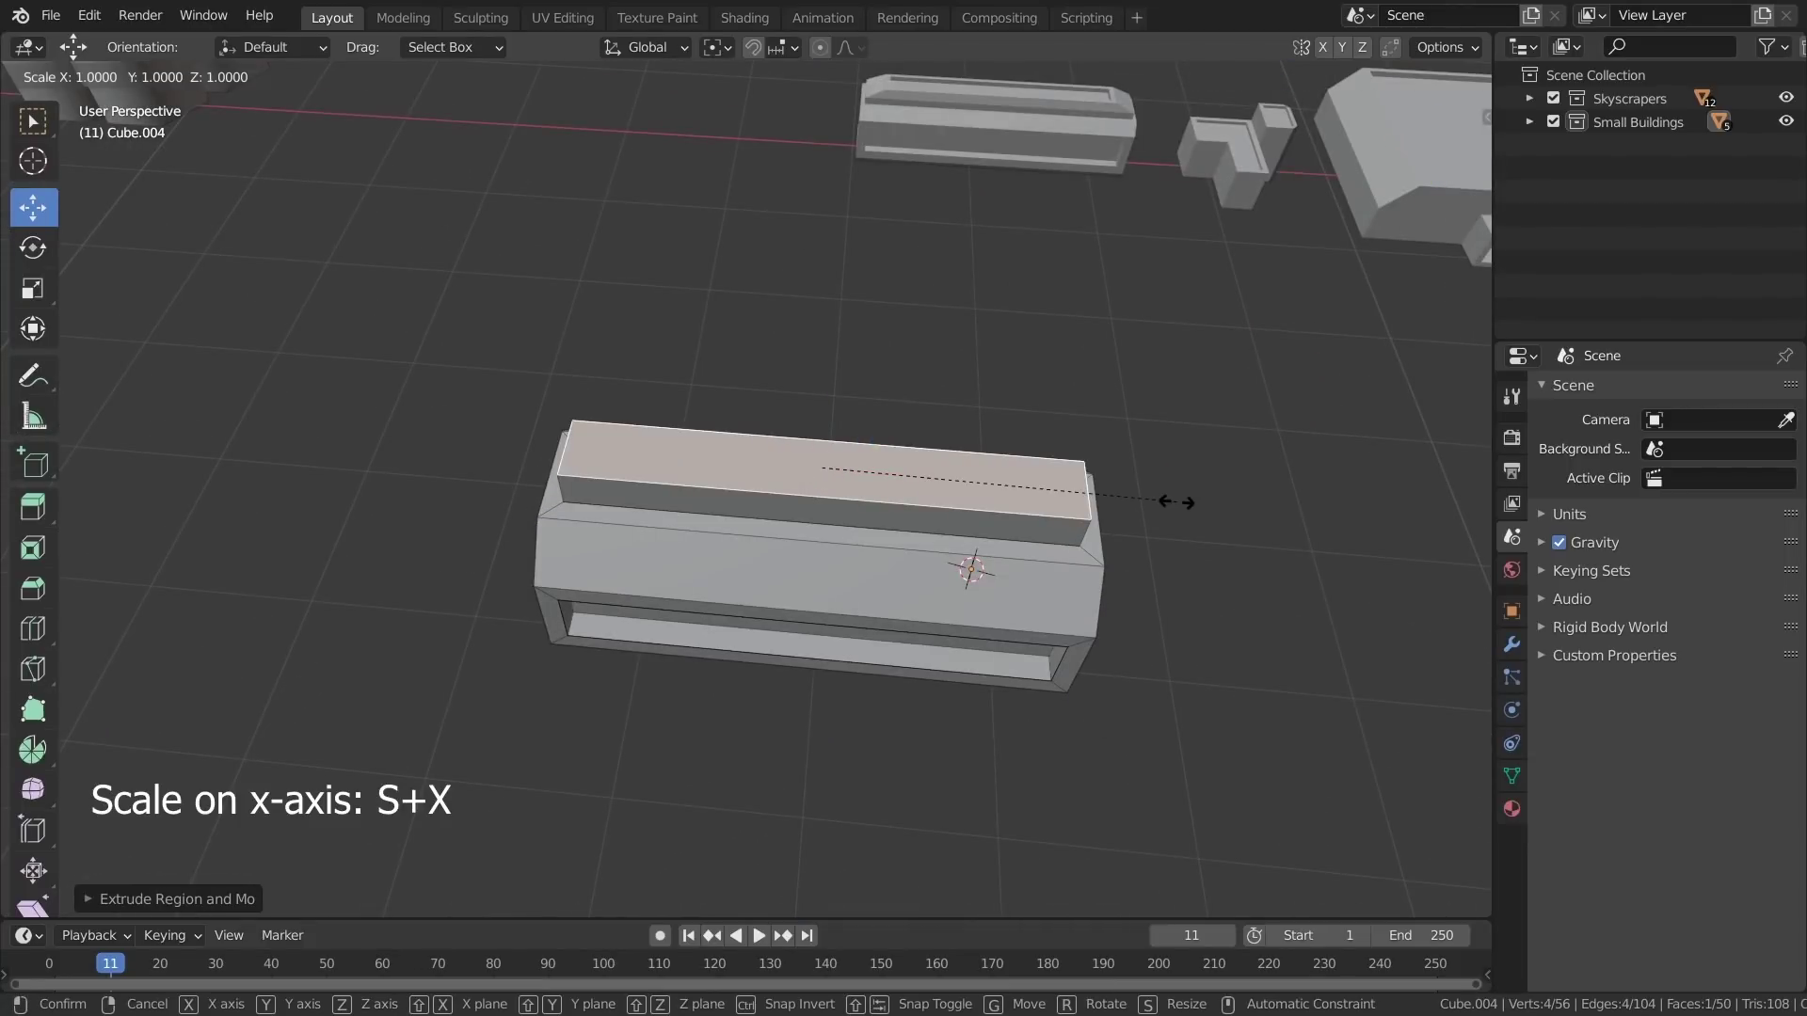
pyautogui.press('x')
pyautogui.click(1113, 515)
# Extrude the inset panel on the opposite long side inward into the box
pyautogui.moveTo(1113, 515); pyautogui.dragTo(673, 461, button='middle')
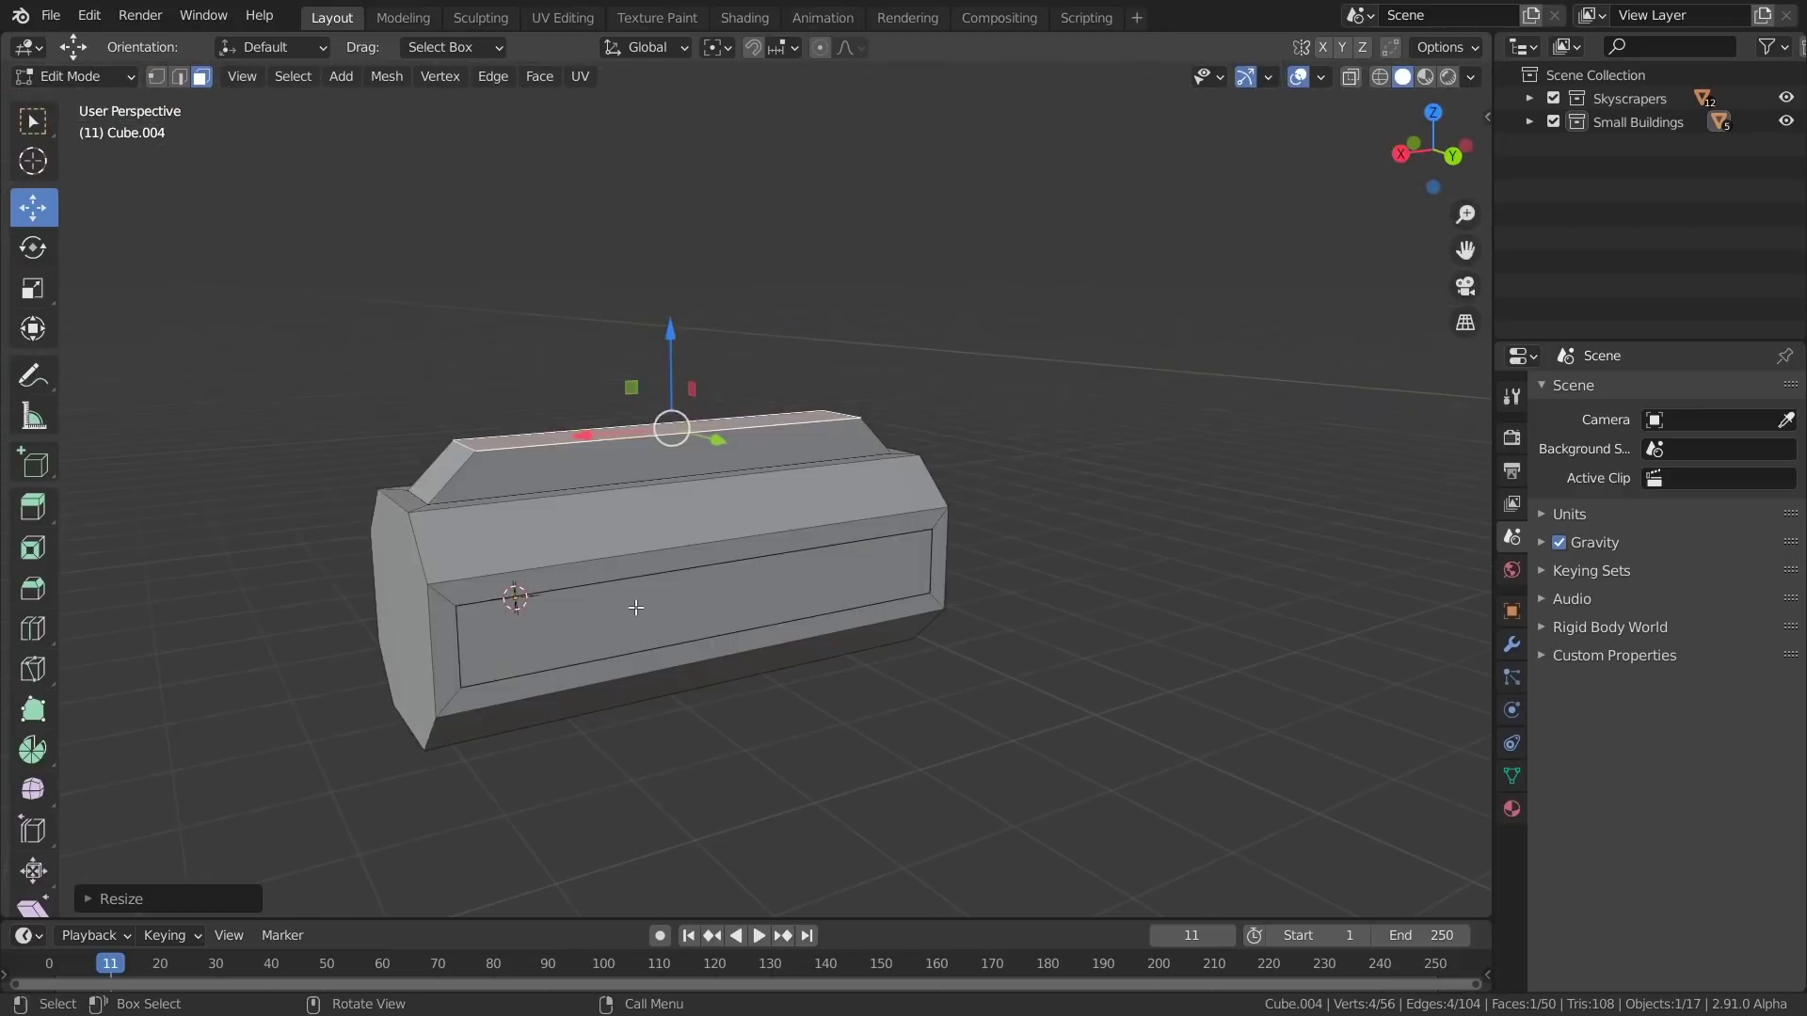
pyautogui.click(642, 606)
pyautogui.press('e')
pyautogui.click(620, 597)
# Inset the box's octagonal end face and move the inner face outward along X
pyautogui.moveTo(621, 597); pyautogui.dragTo(829, 577, button='middle')
pyautogui.click(968, 640)
pyautogui.press('i')
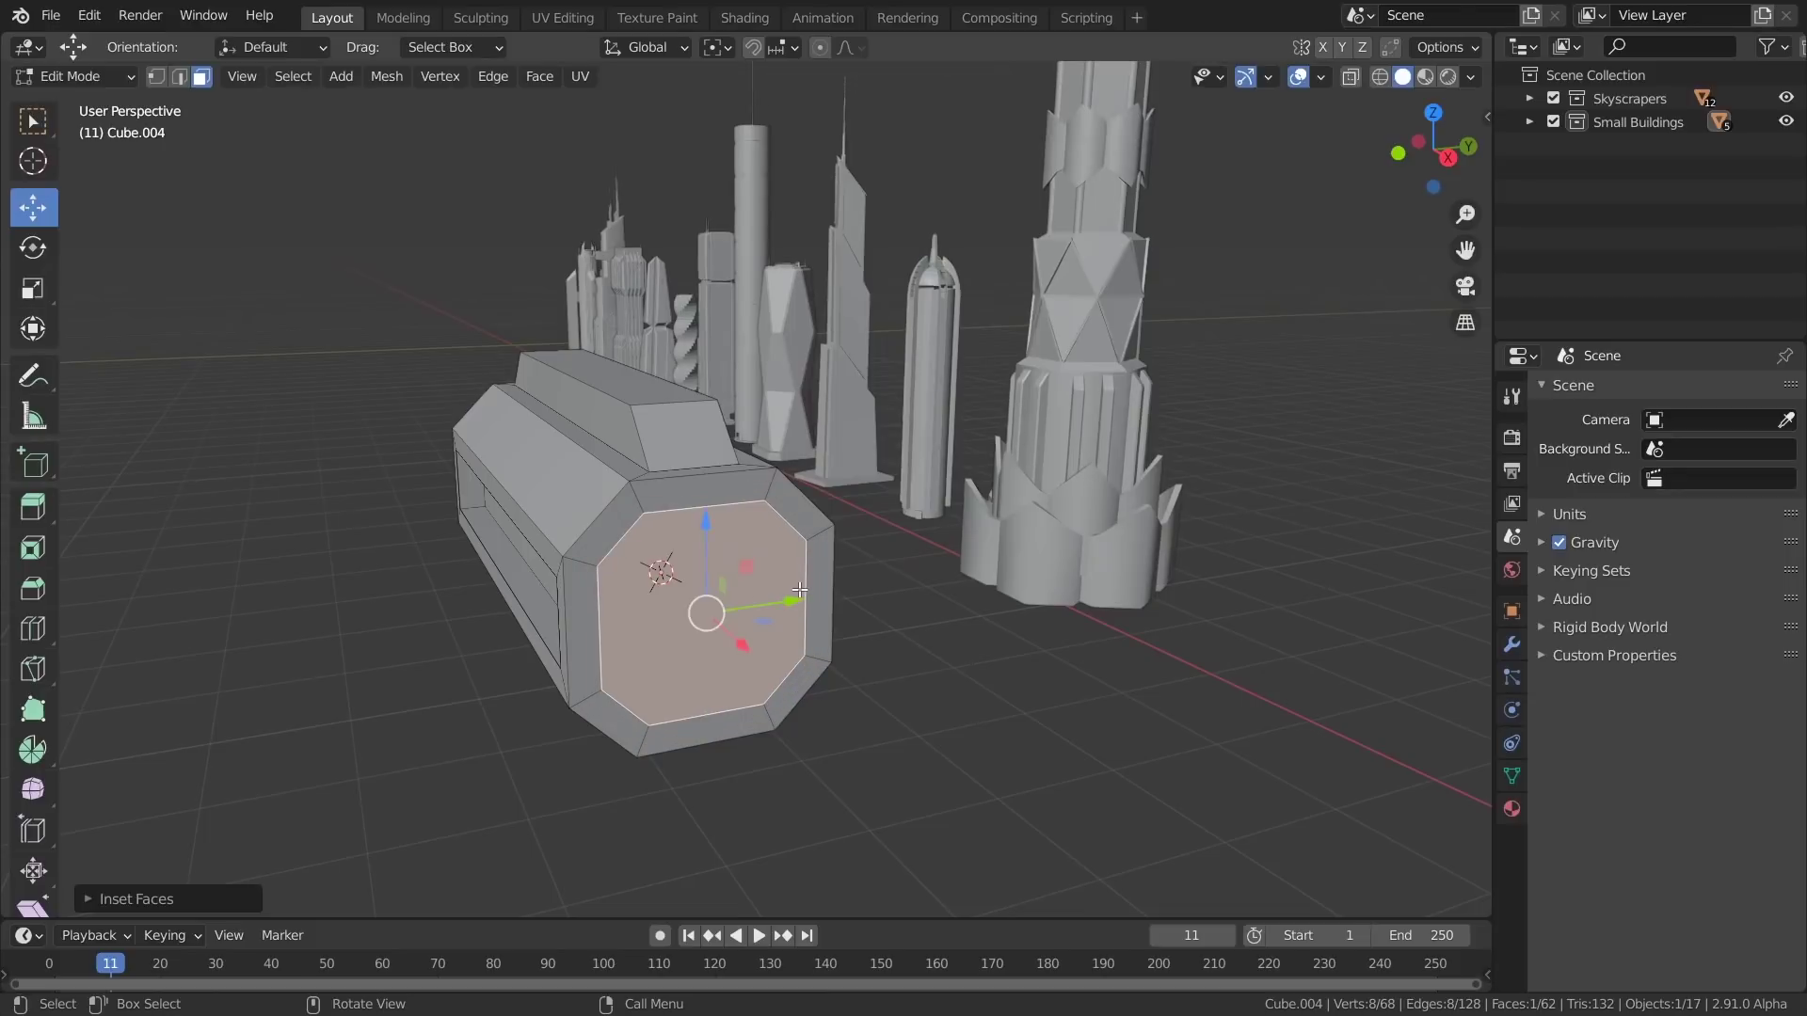
pyautogui.moveTo(858, 572); pyautogui.dragTo(1008, 569, button='middle')
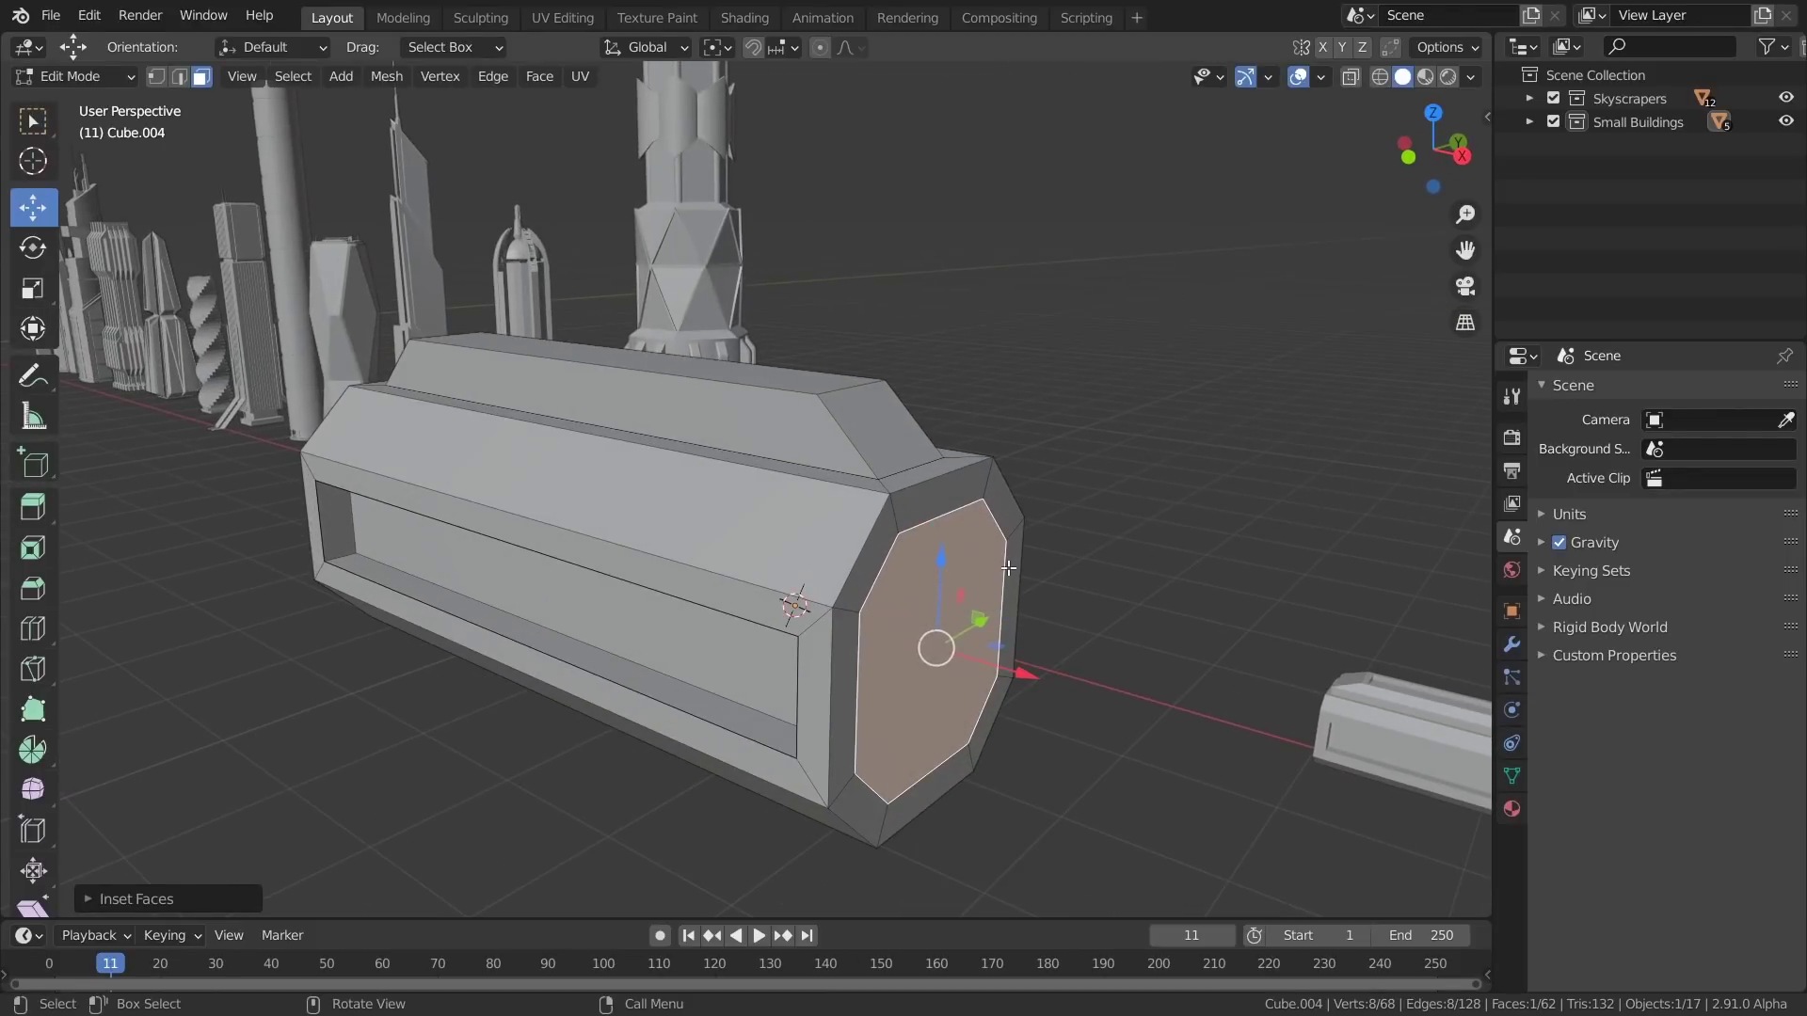
pyautogui.moveTo(1021, 671); pyautogui.dragTo(1082, 690)
pyautogui.moveTo(1082, 689); pyautogui.dragTo(901, 500, button='middle')
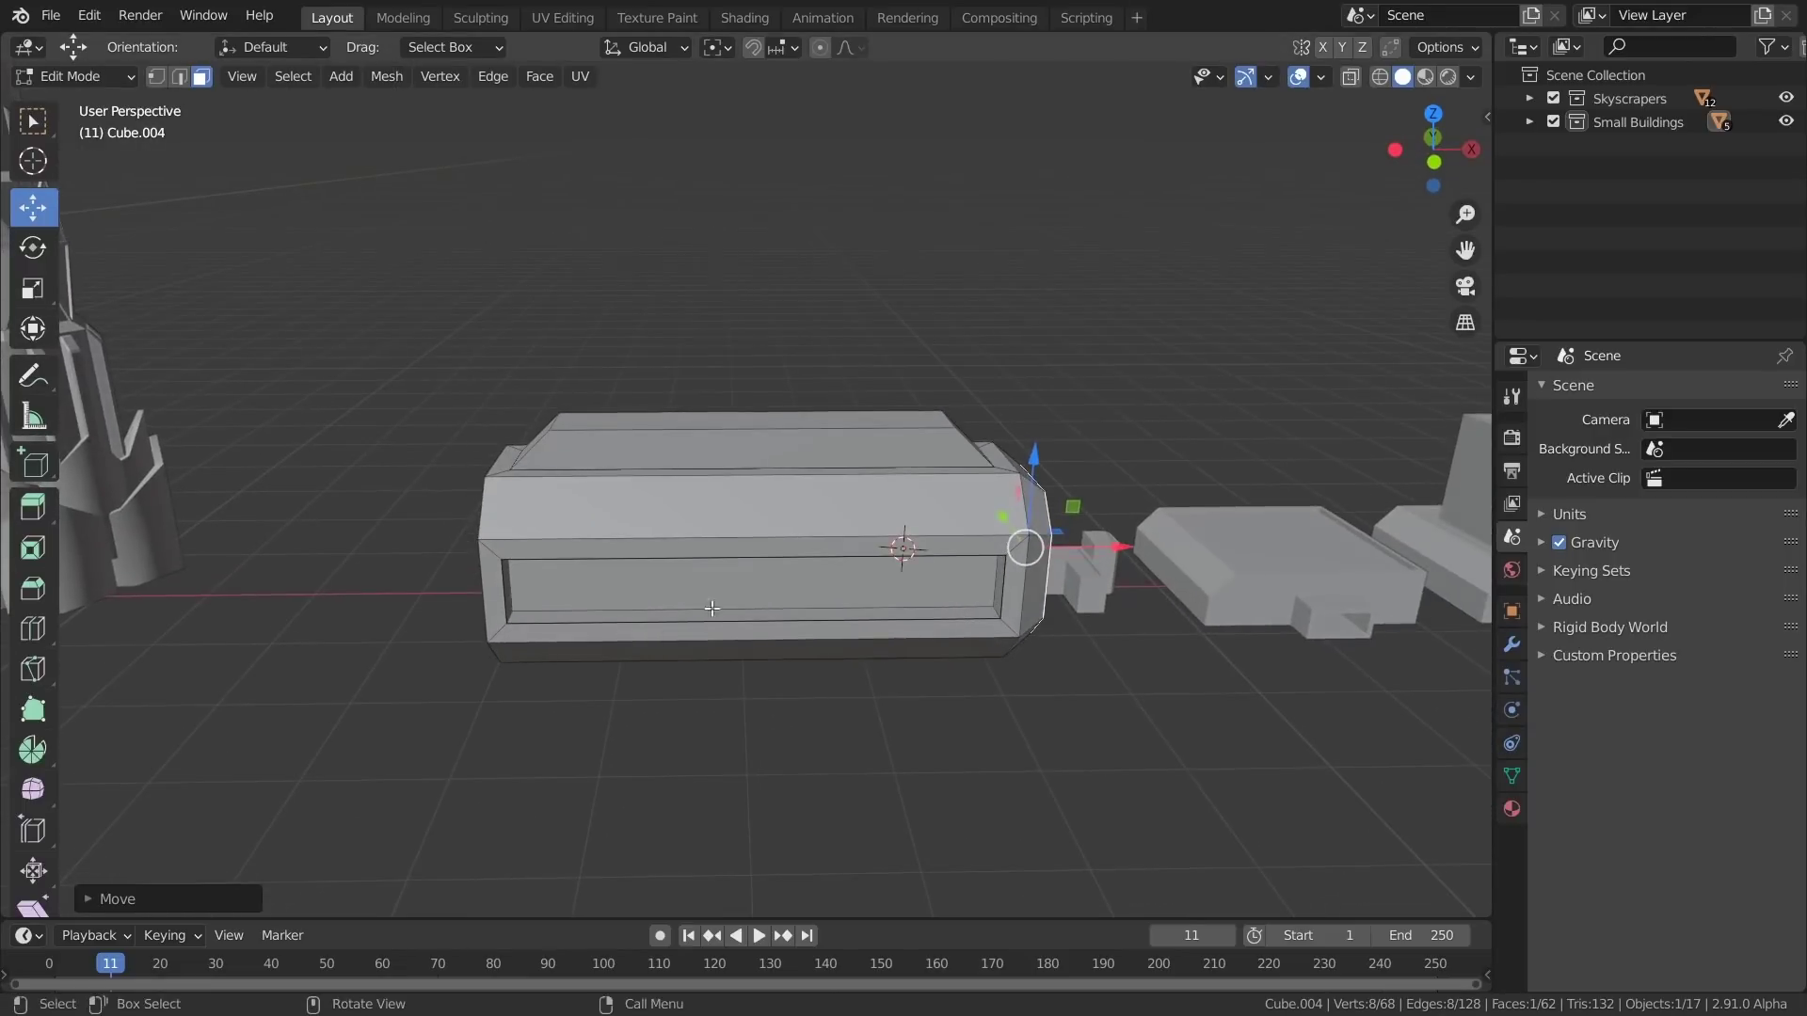
# Finish mesh editing, switch to the Shading workspace and create a new material for the long building
pyautogui.press('Tab')
pyautogui.moveTo(577, 572); pyautogui.dragTo(702, 482, button='middle')
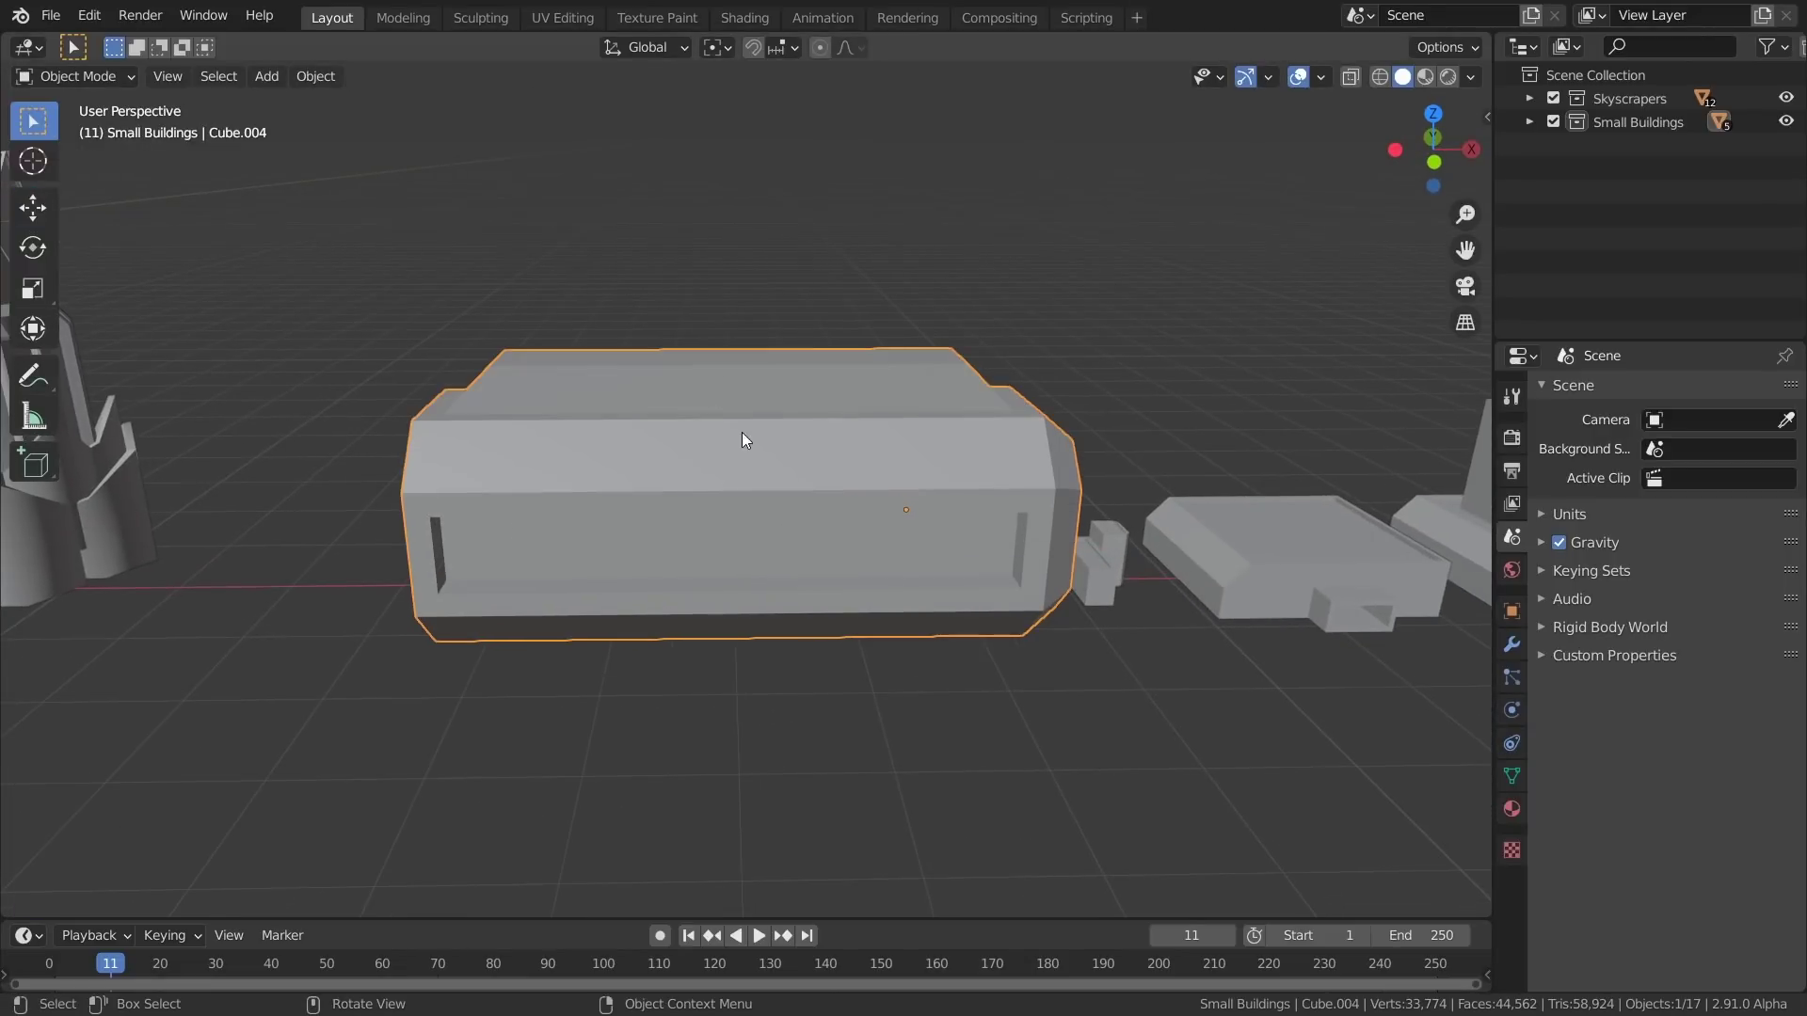
pyautogui.click(744, 17)
pyautogui.press('KP_Decimal')
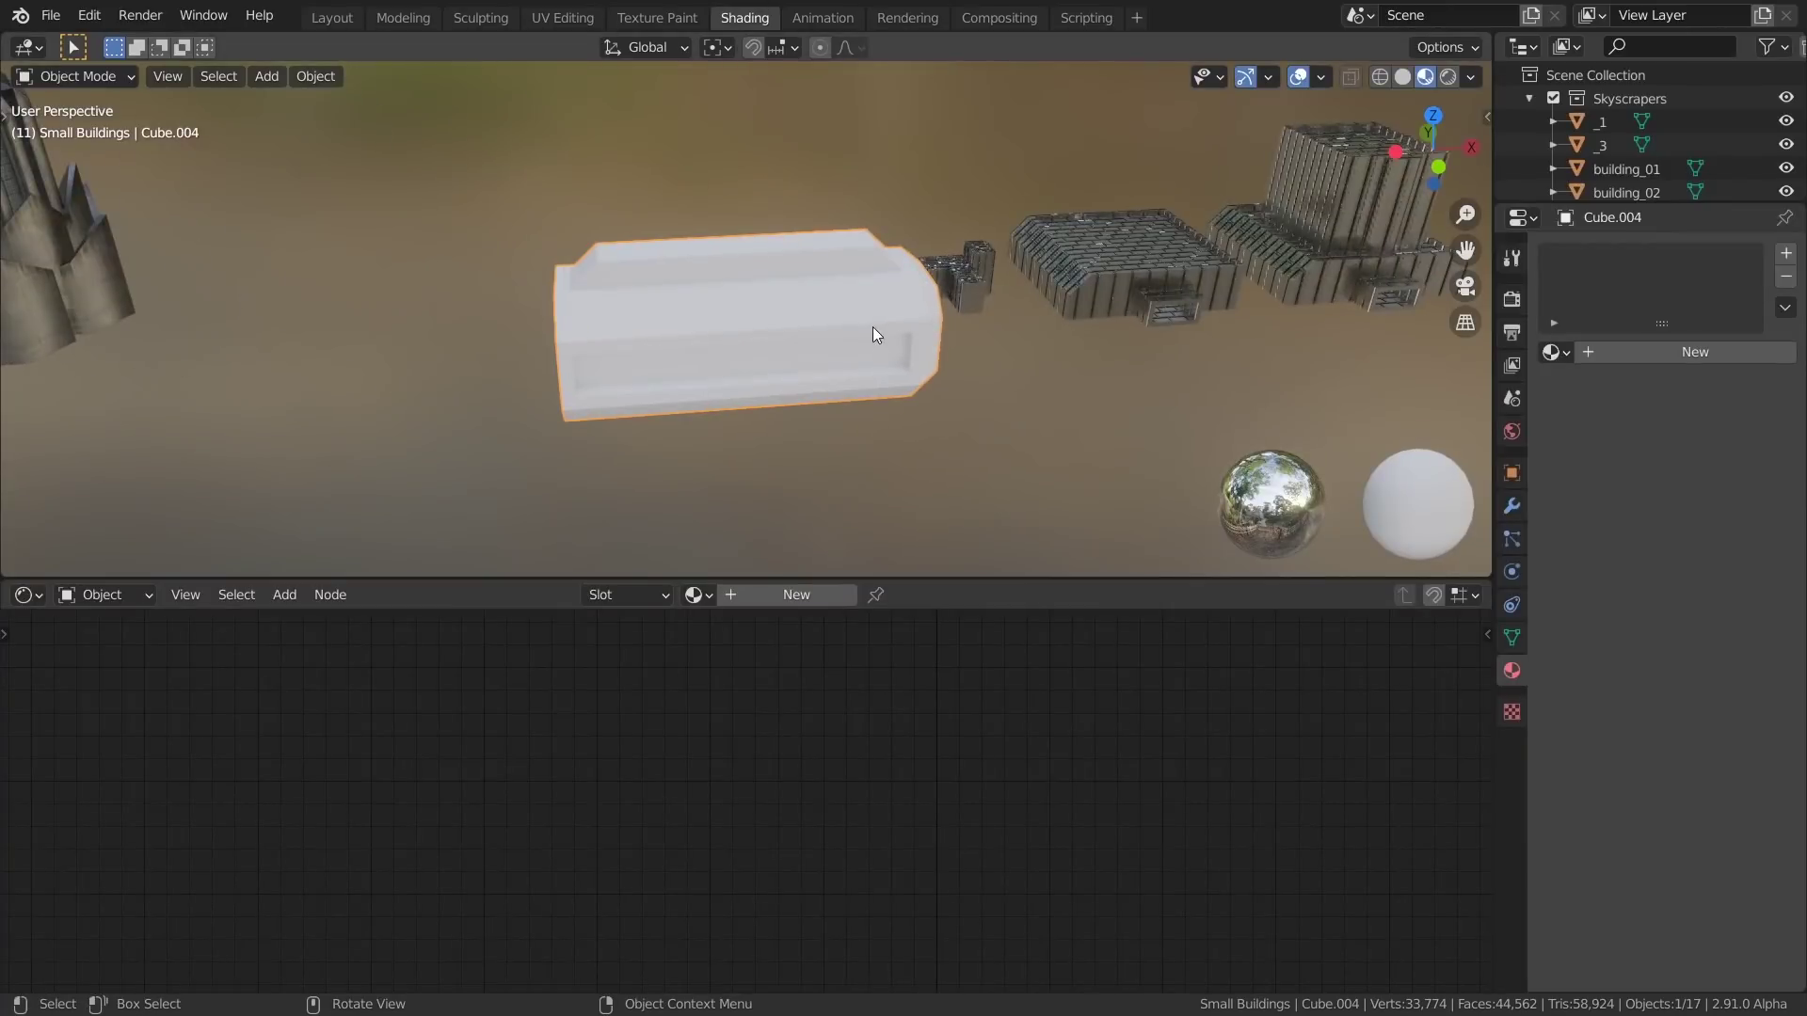
pyautogui.keyDown('shift'); pyautogui.moveTo(873, 325); pyautogui.dragTo(905, 391, button='middle'); pyautogui.keyUp('shift')
pyautogui.scroll(2, 906, 394)
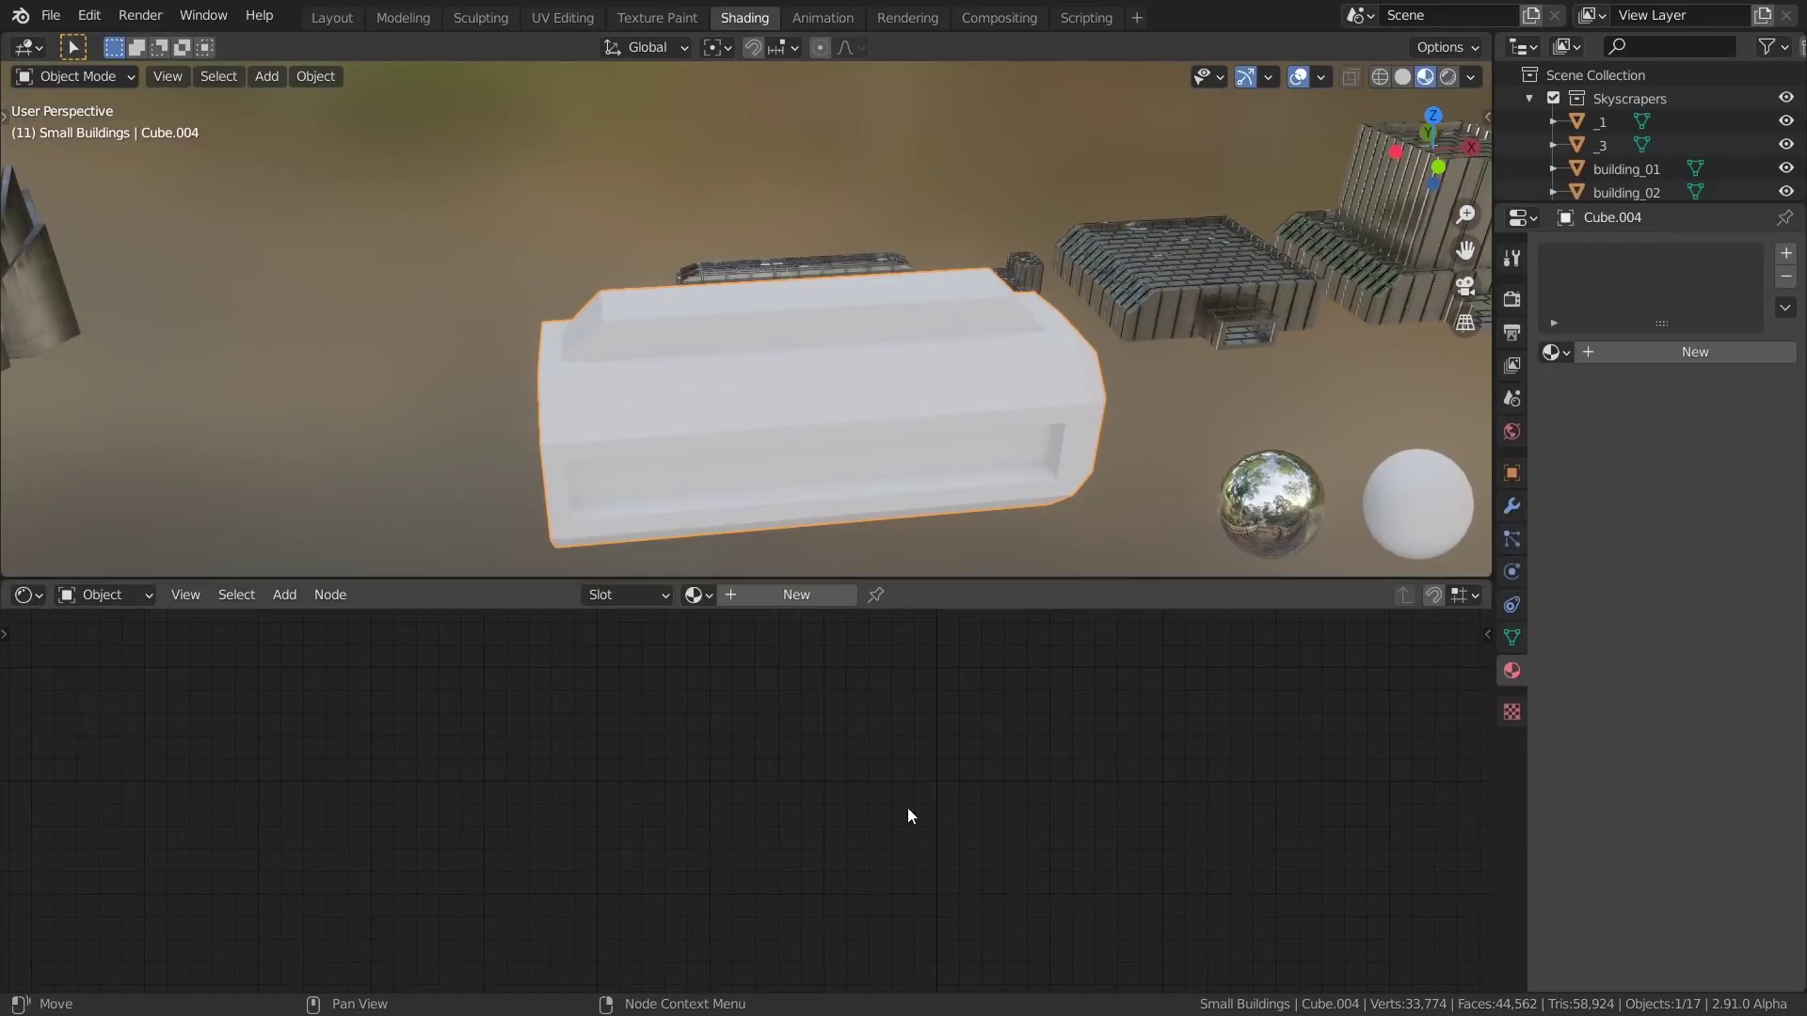
pyautogui.click(809, 592)
# Add a Brick Texture node beside the Principled BSDF in the building's material
pyautogui.moveTo(954, 661); pyautogui.dragTo(926, 835, button='middle')
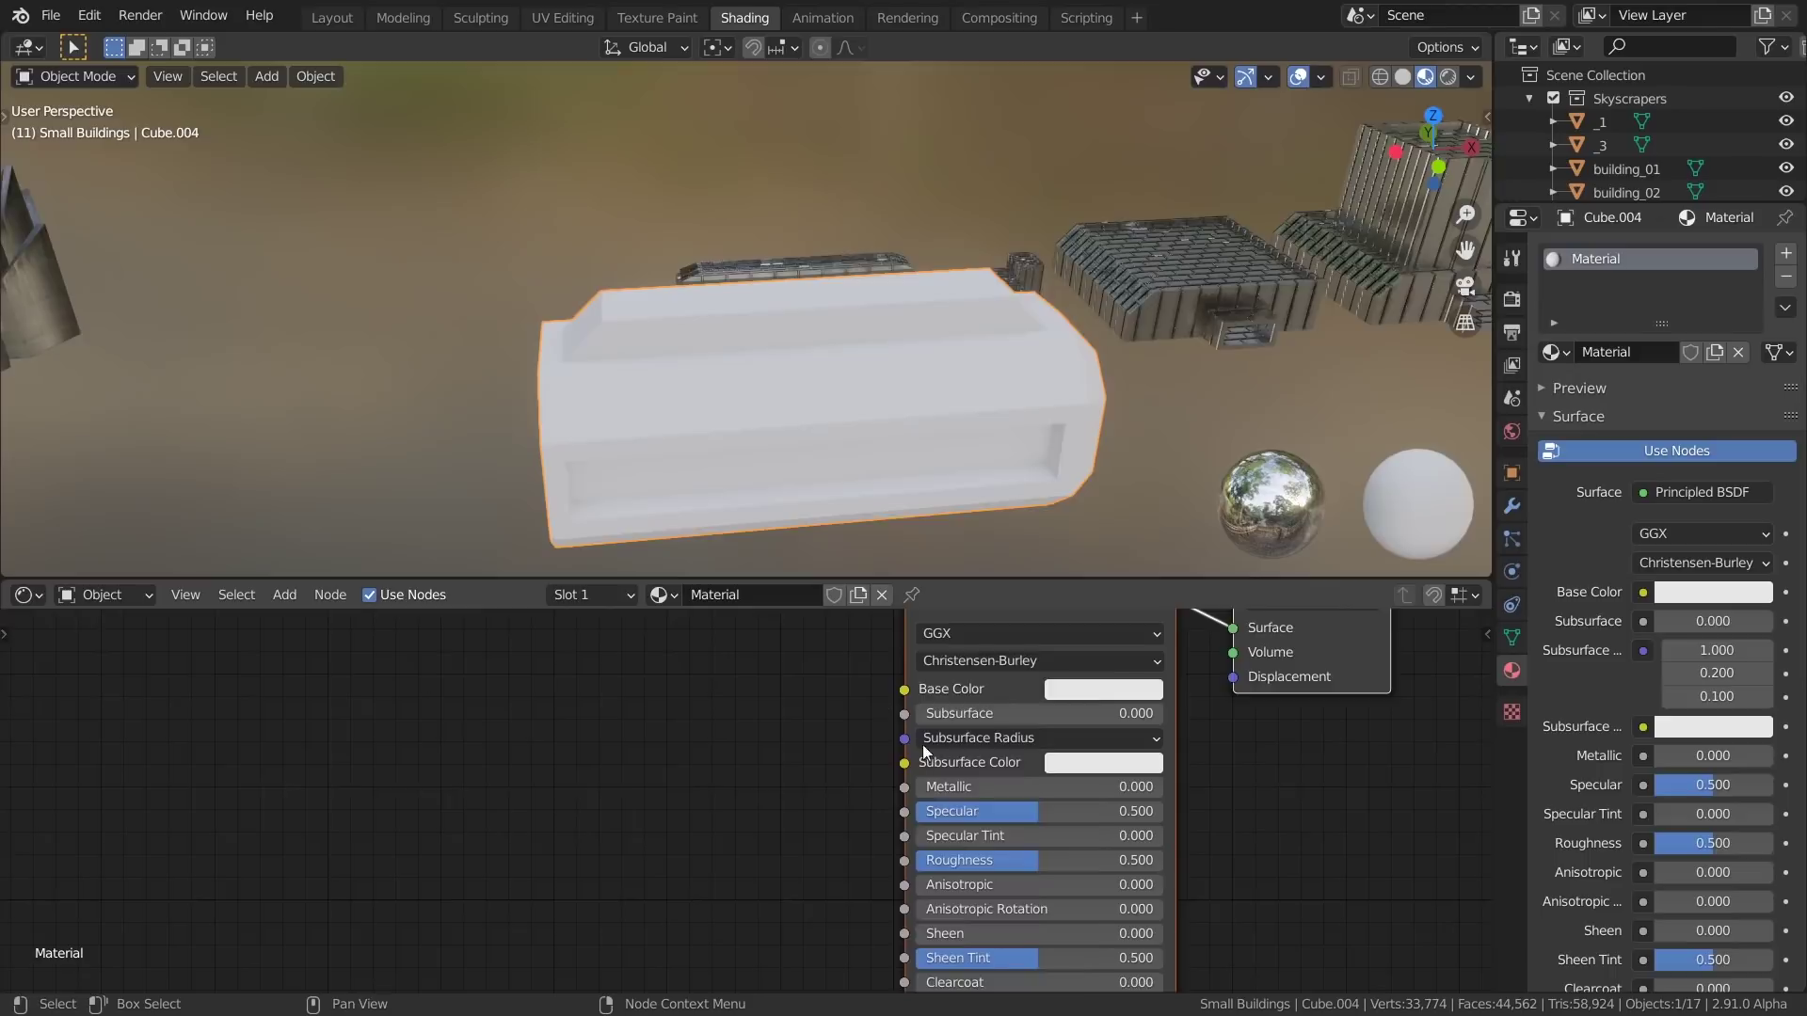
pyautogui.moveTo(923, 746); pyautogui.dragTo(884, 614, button='middle')
pyautogui.scroll(1, 960, 367)
pyautogui.moveTo(969, 354); pyautogui.dragTo(1023, 156, button='middle')
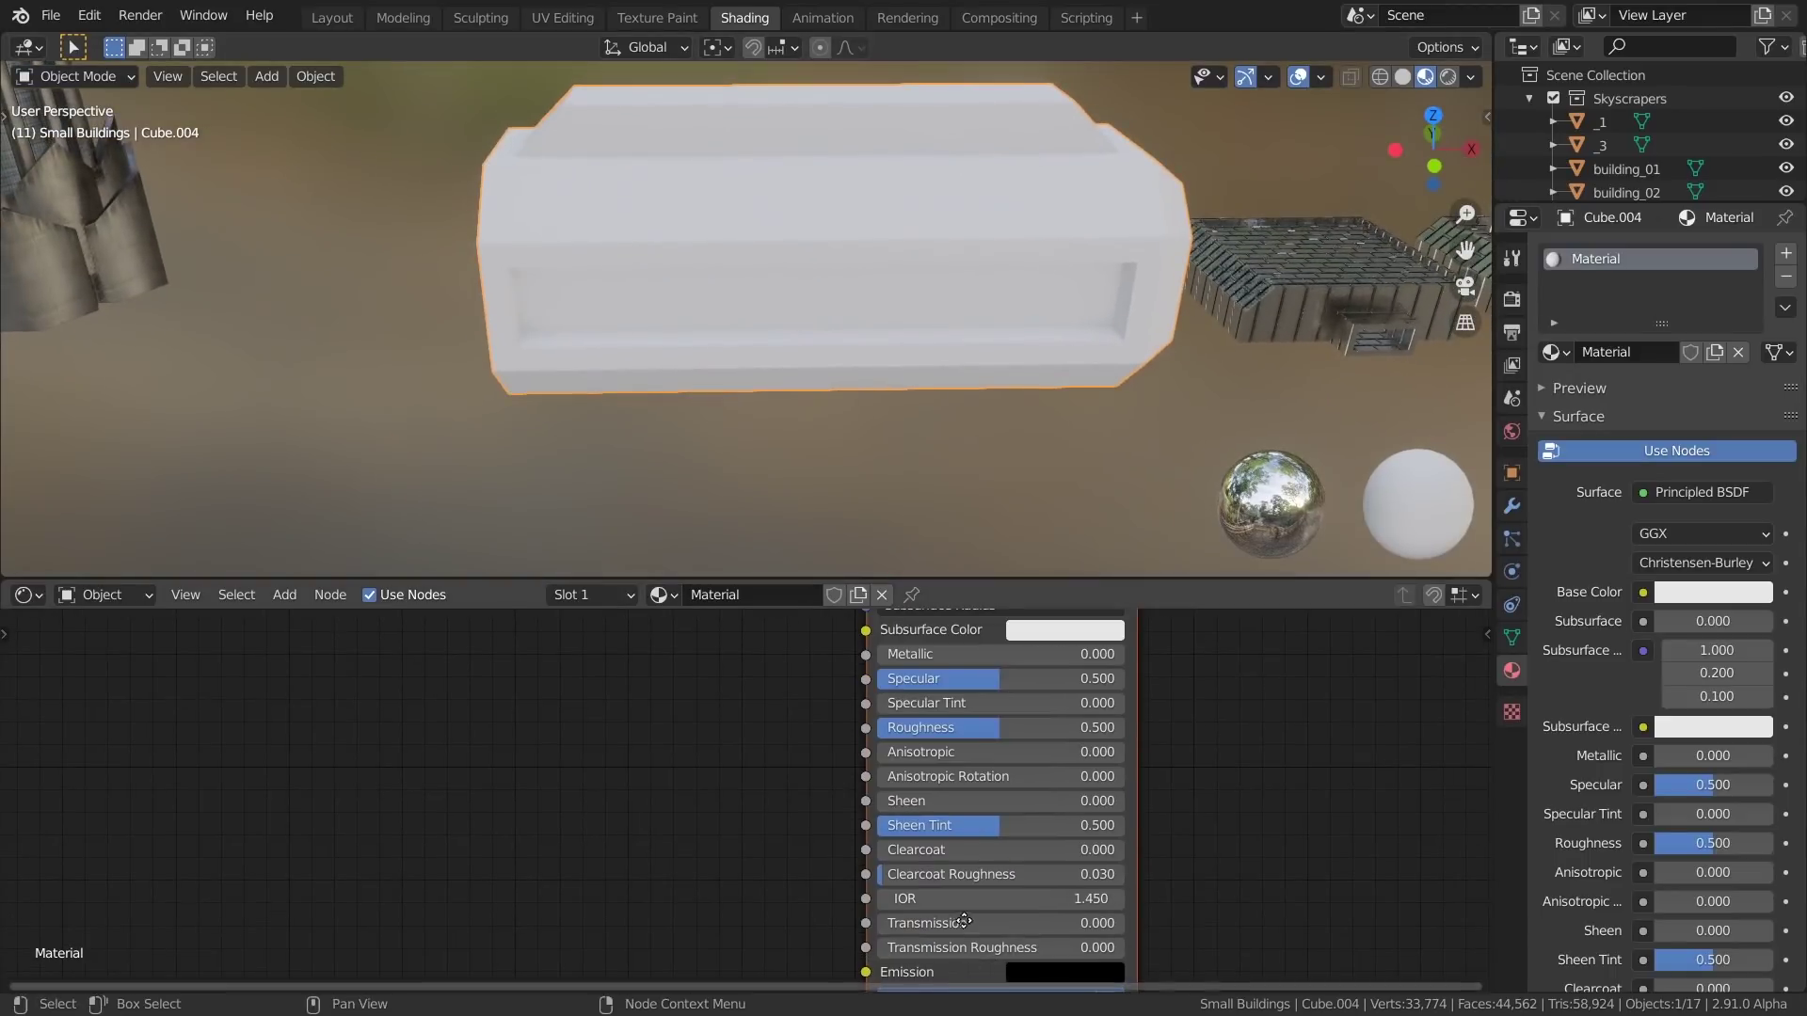
pyautogui.moveTo(964, 921); pyautogui.dragTo(987, 751, button='middle')
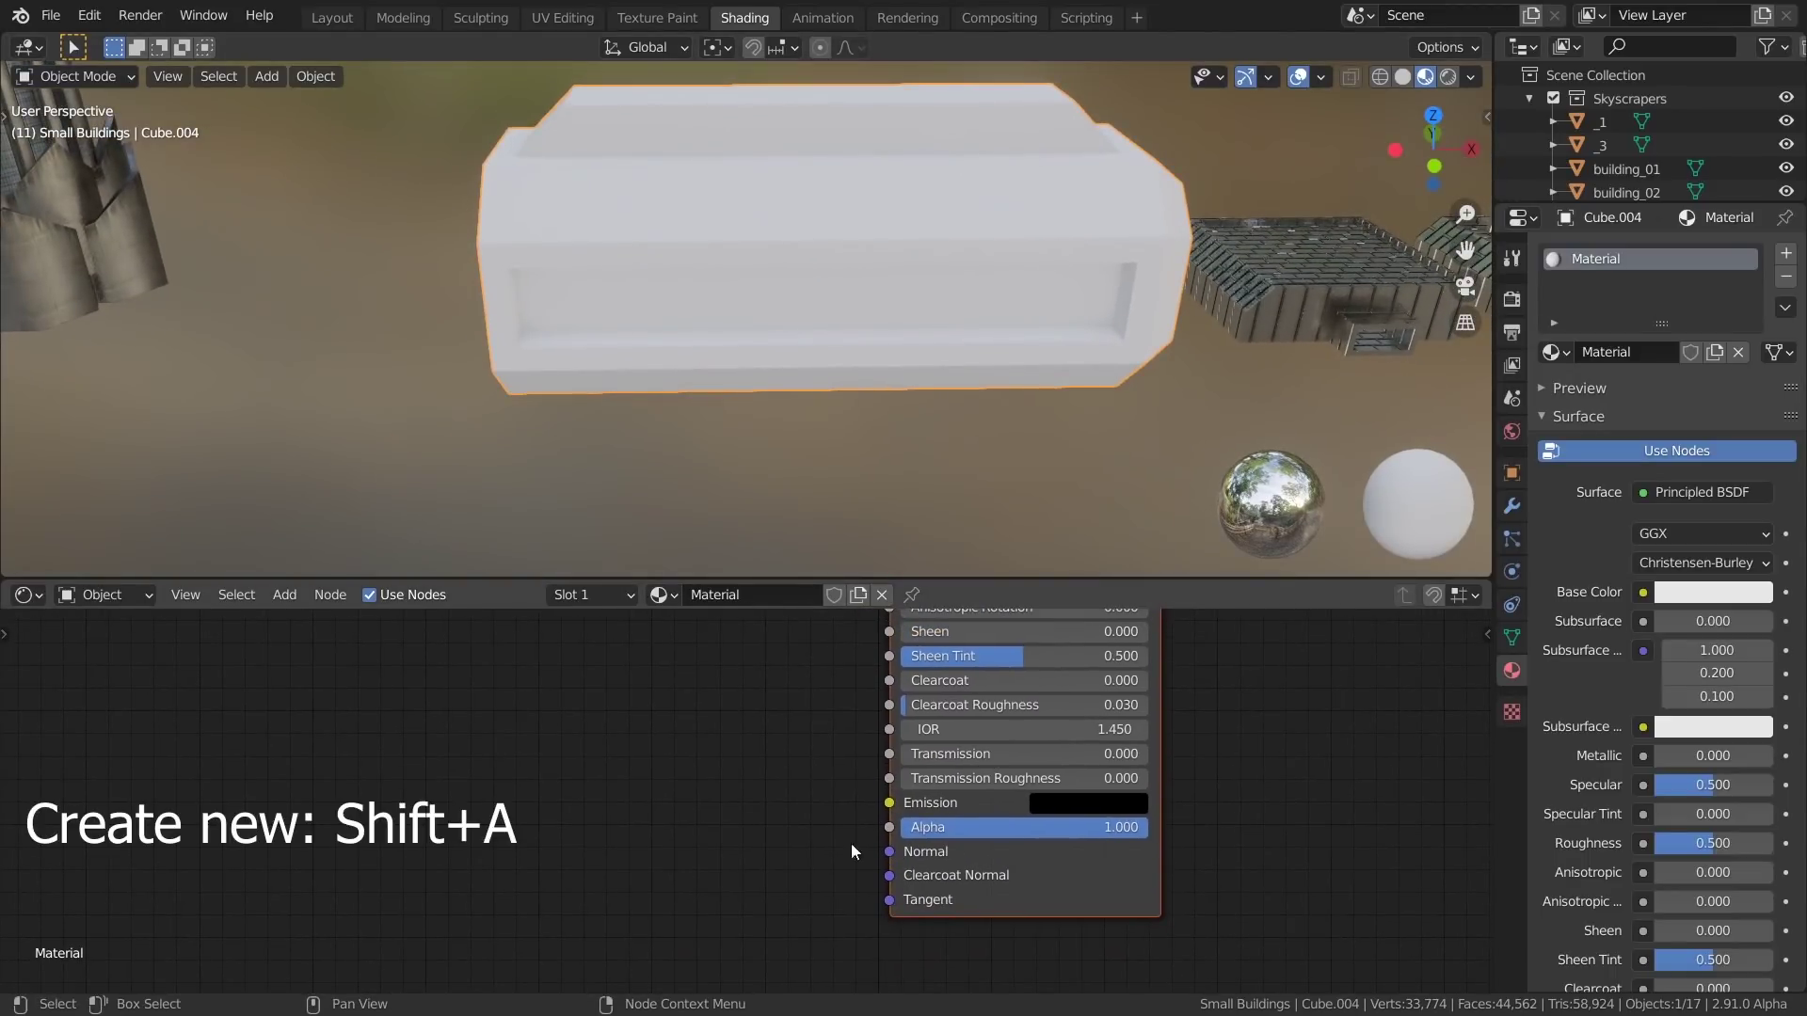
pyautogui.hotkey('shift', 'a')
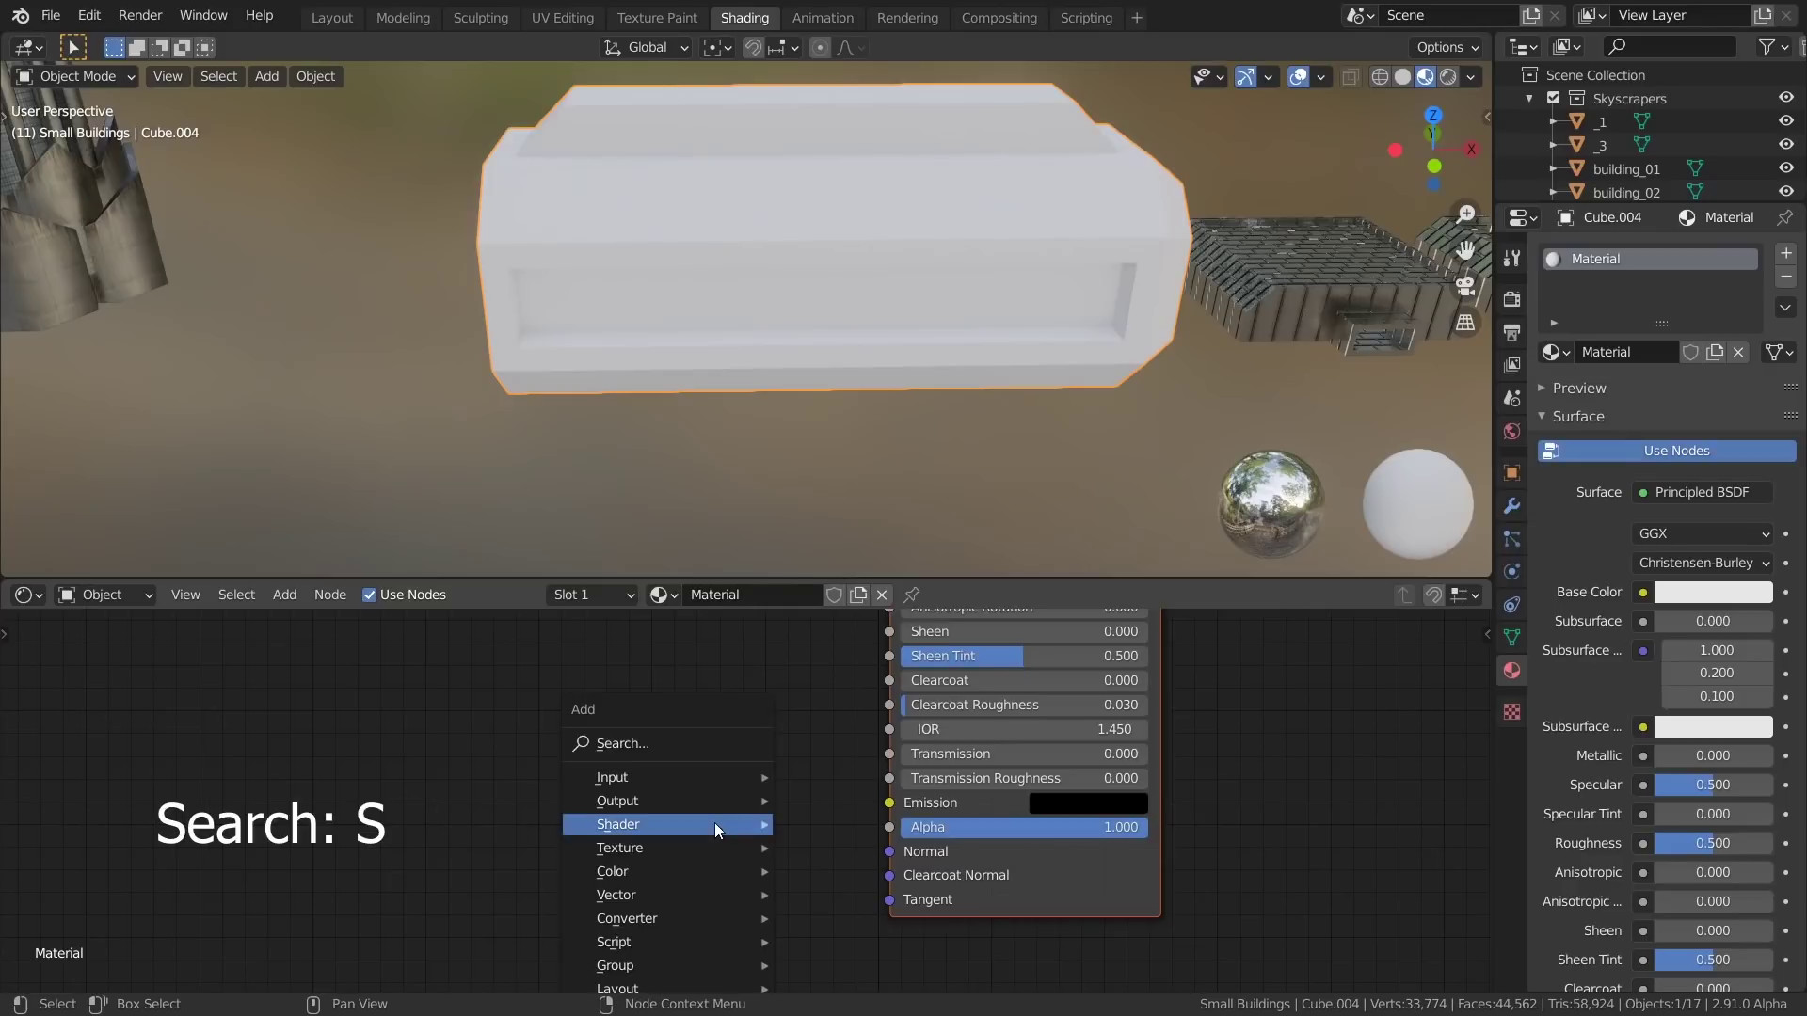
pyautogui.moveTo(714, 824)
pyautogui.write('s')
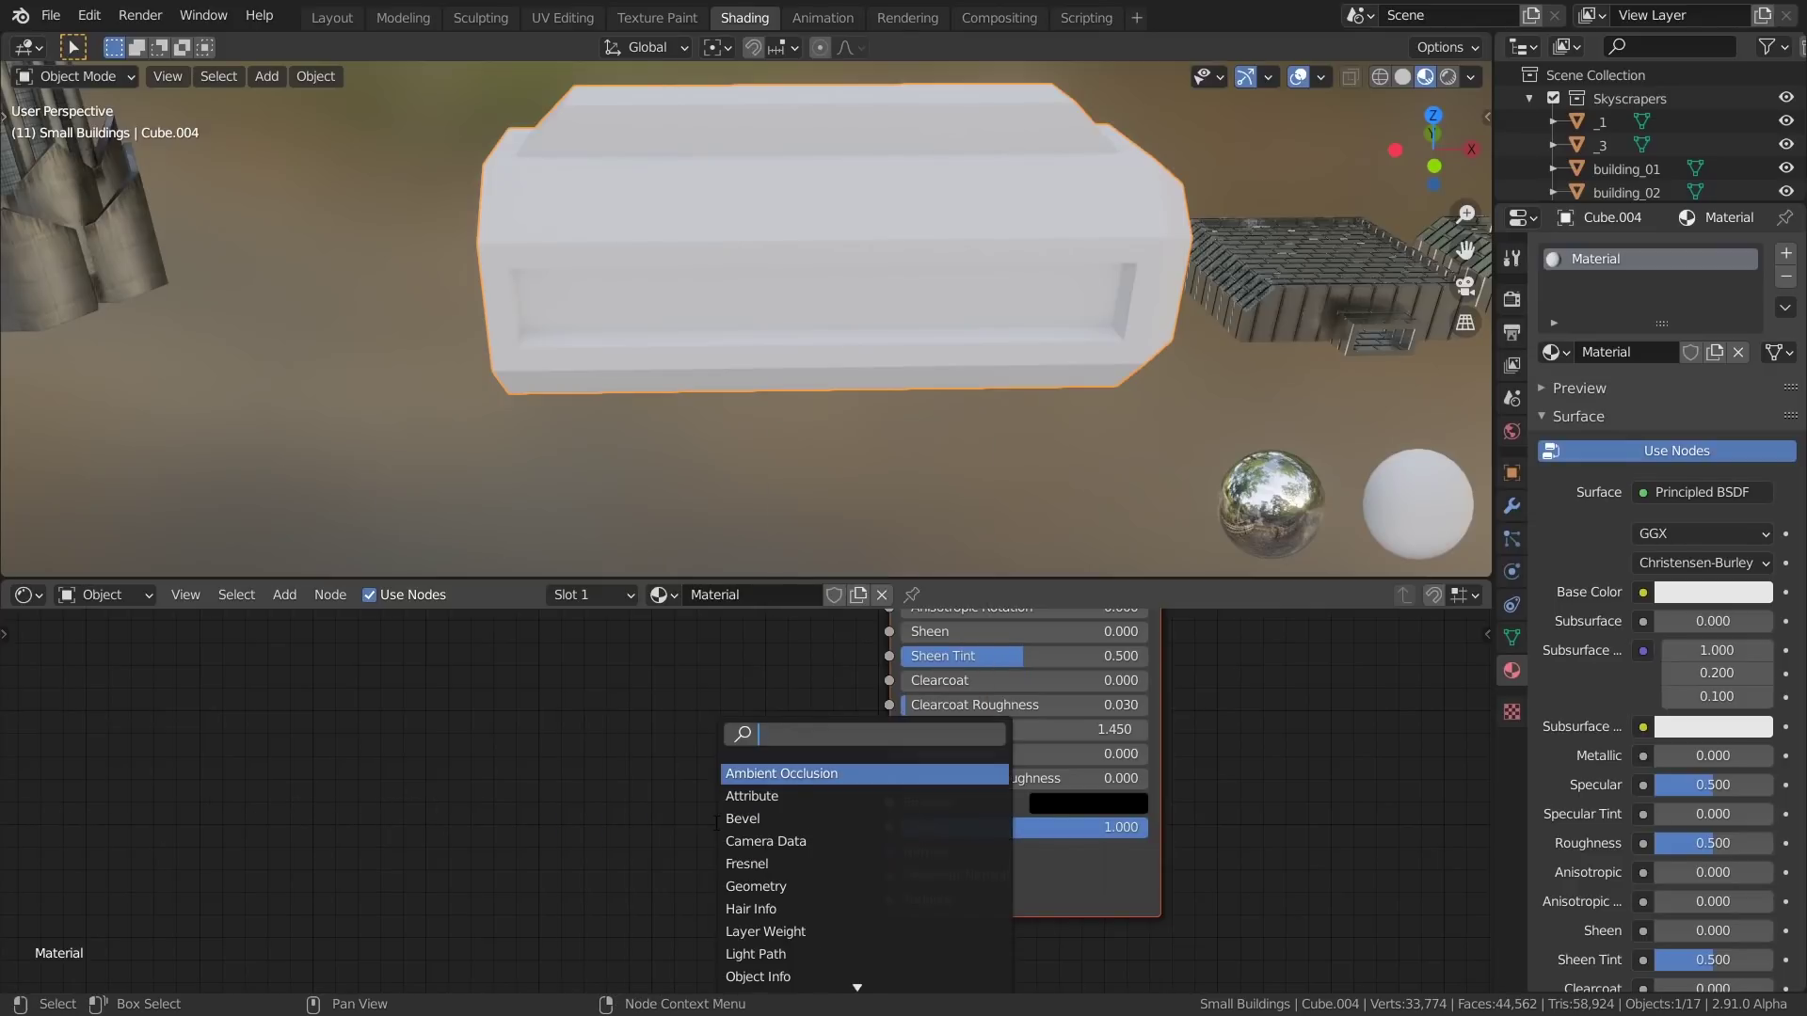
pyautogui.write('bri')
pyautogui.press('Return')
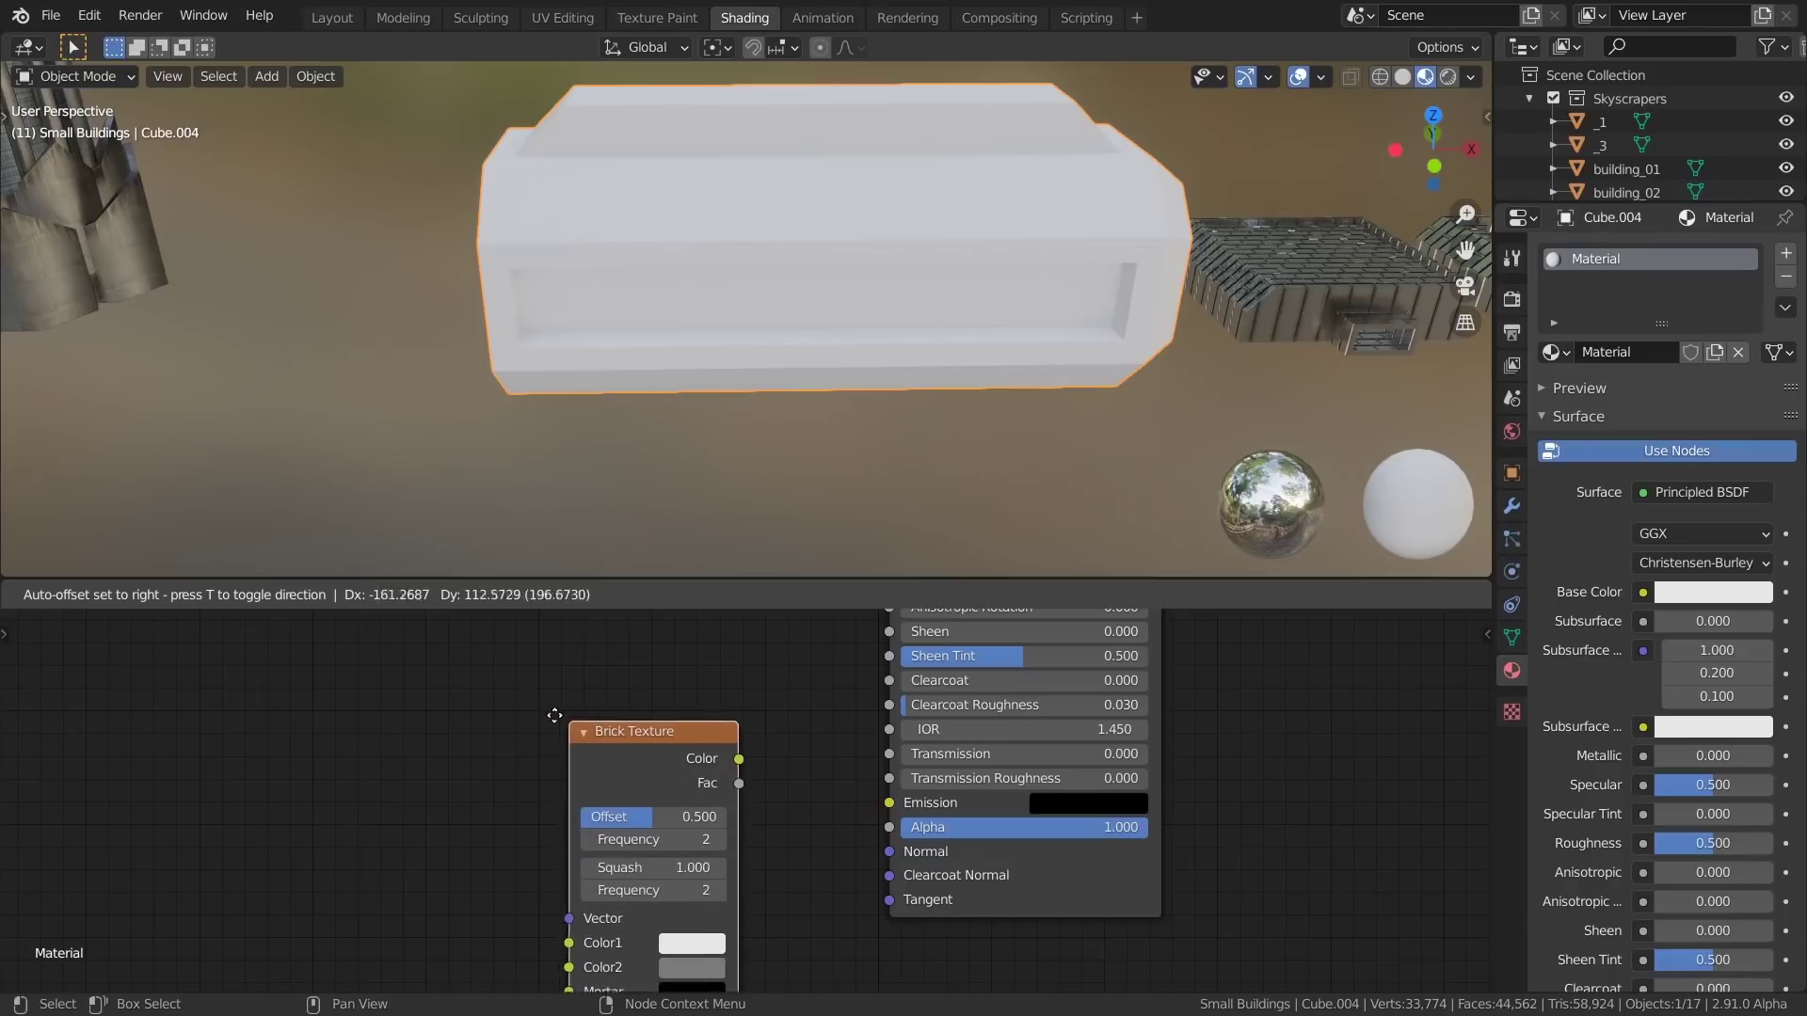
pyautogui.click(458, 690)
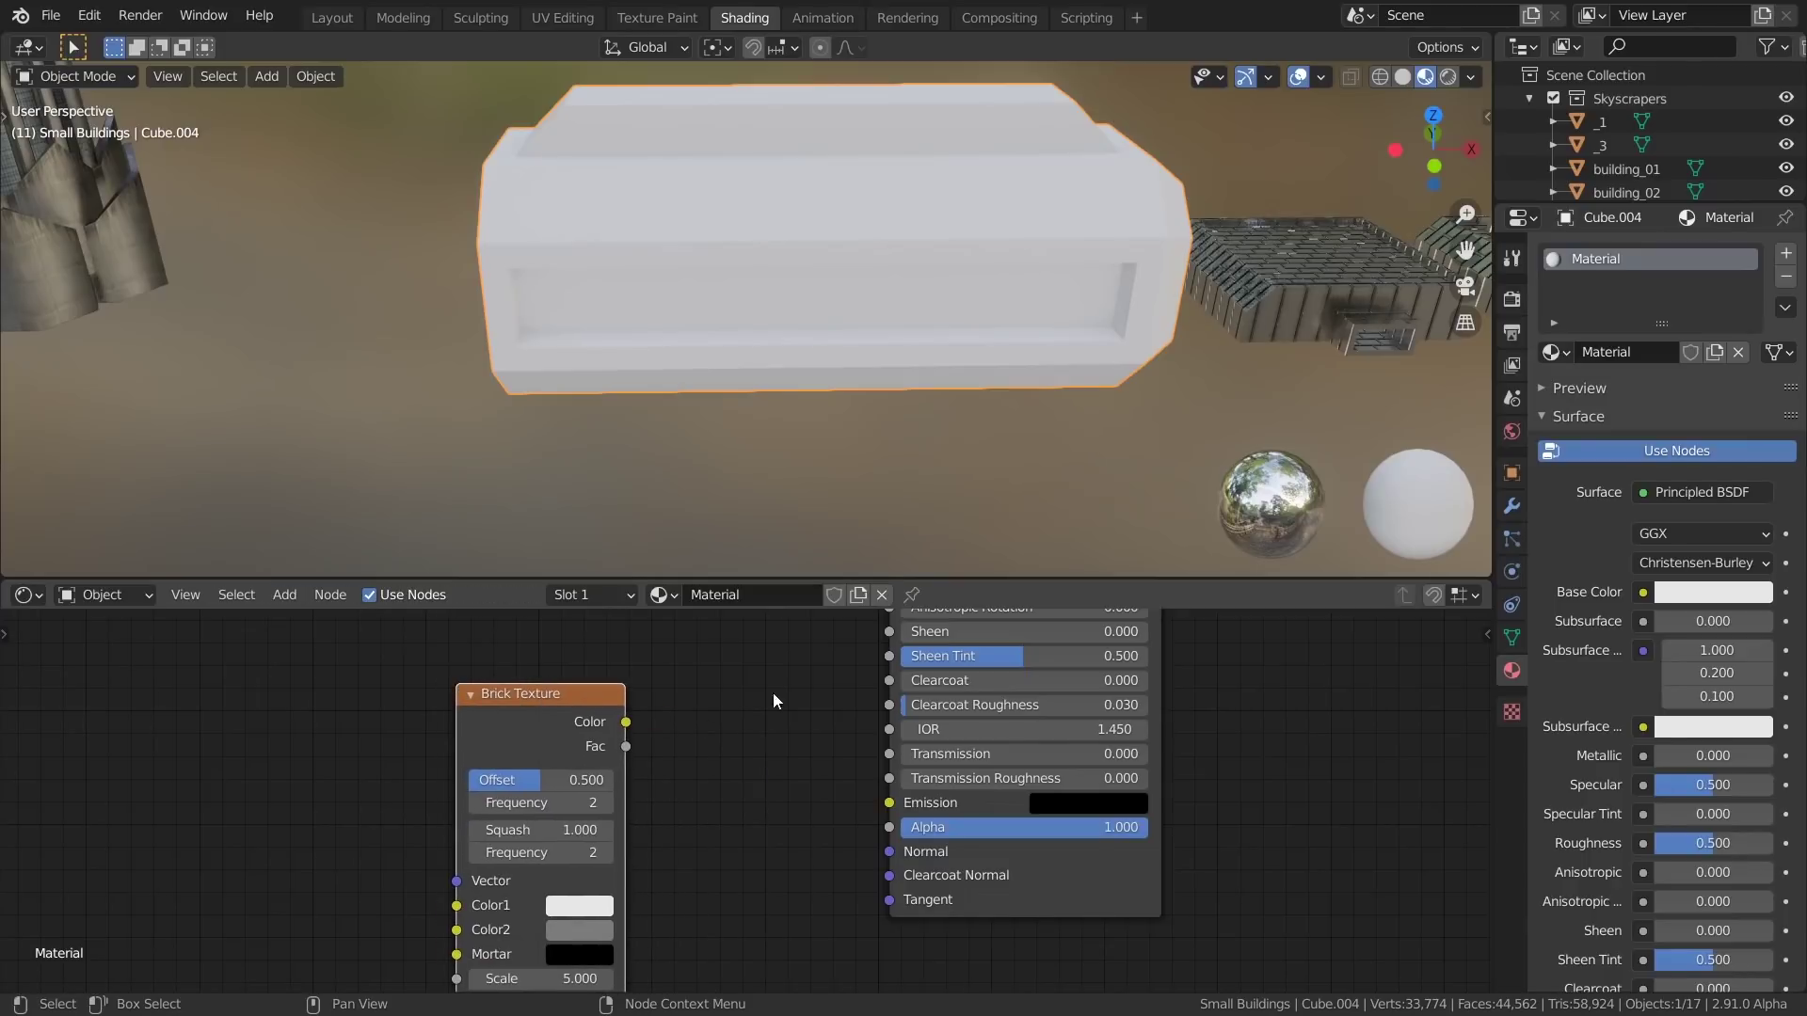
# Add a Bump node between the Brick Texture and the Principled BSDF
pyautogui.click(659, 752)
pyautogui.hotkey('shift', 'a')
pyautogui.write('s')
pyautogui.write('bumb')
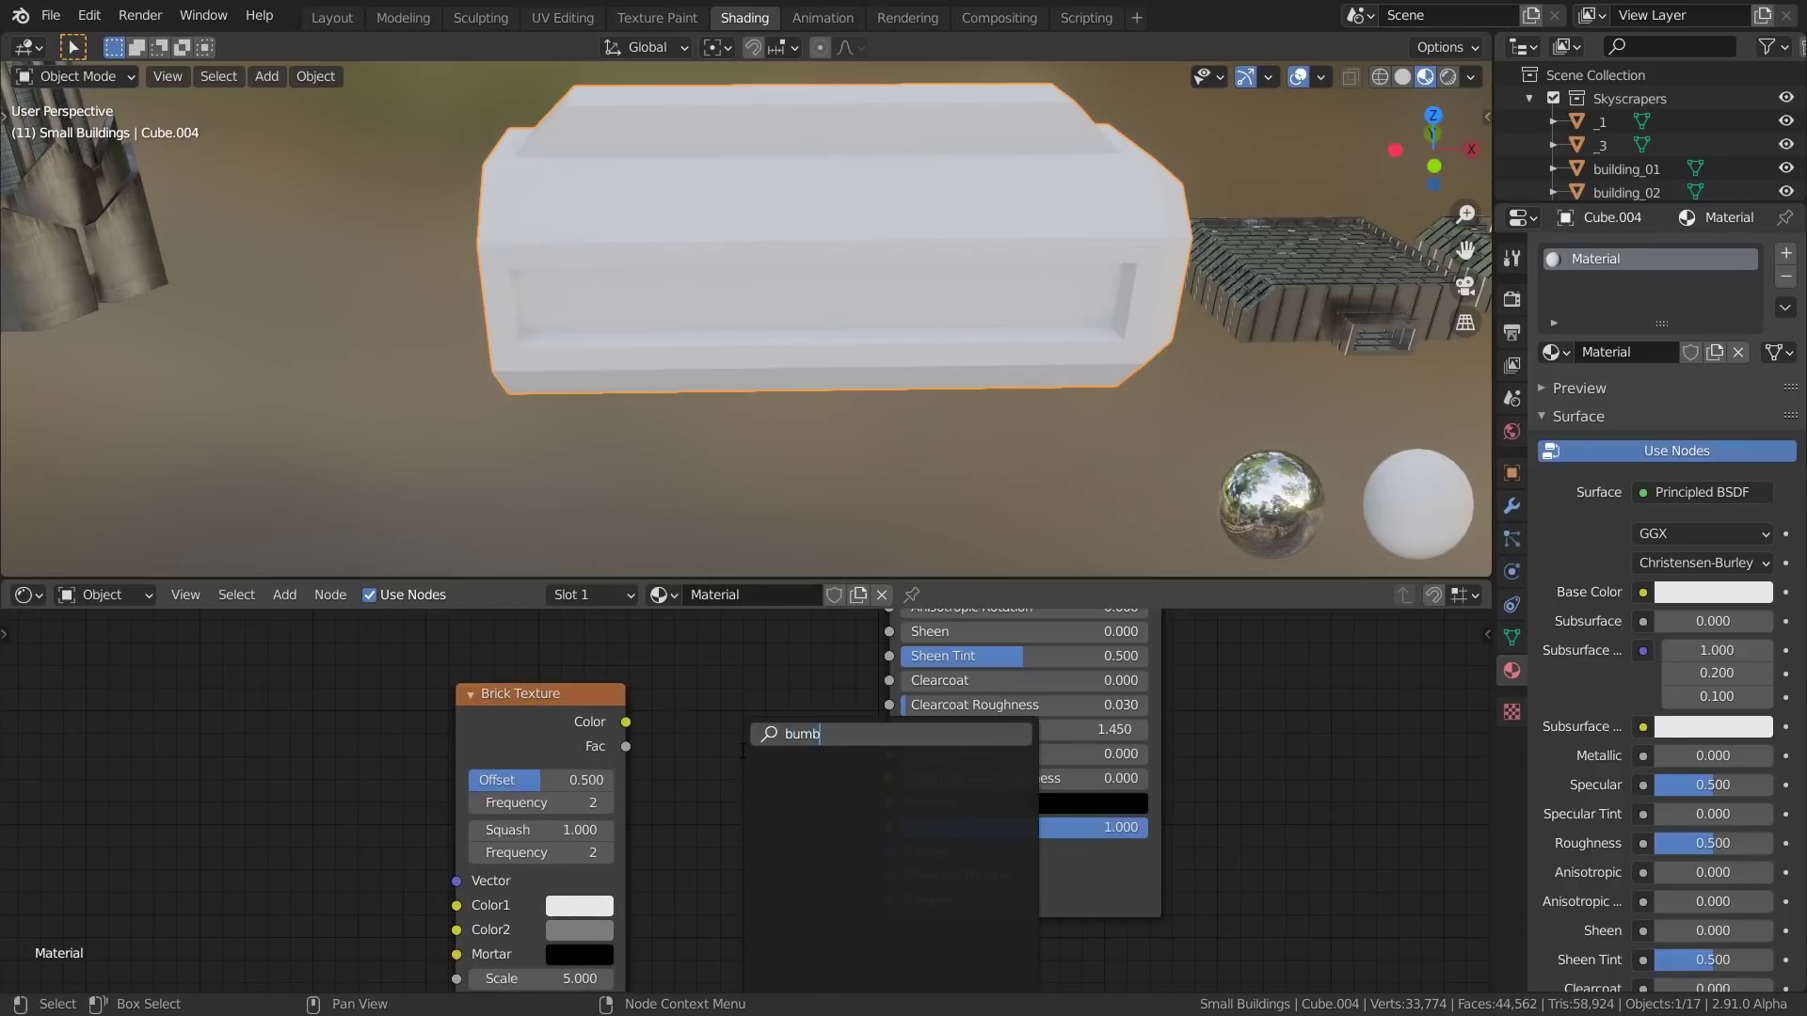
pyautogui.press('BackSpace')
pyautogui.write('p')
pyautogui.press('Return')
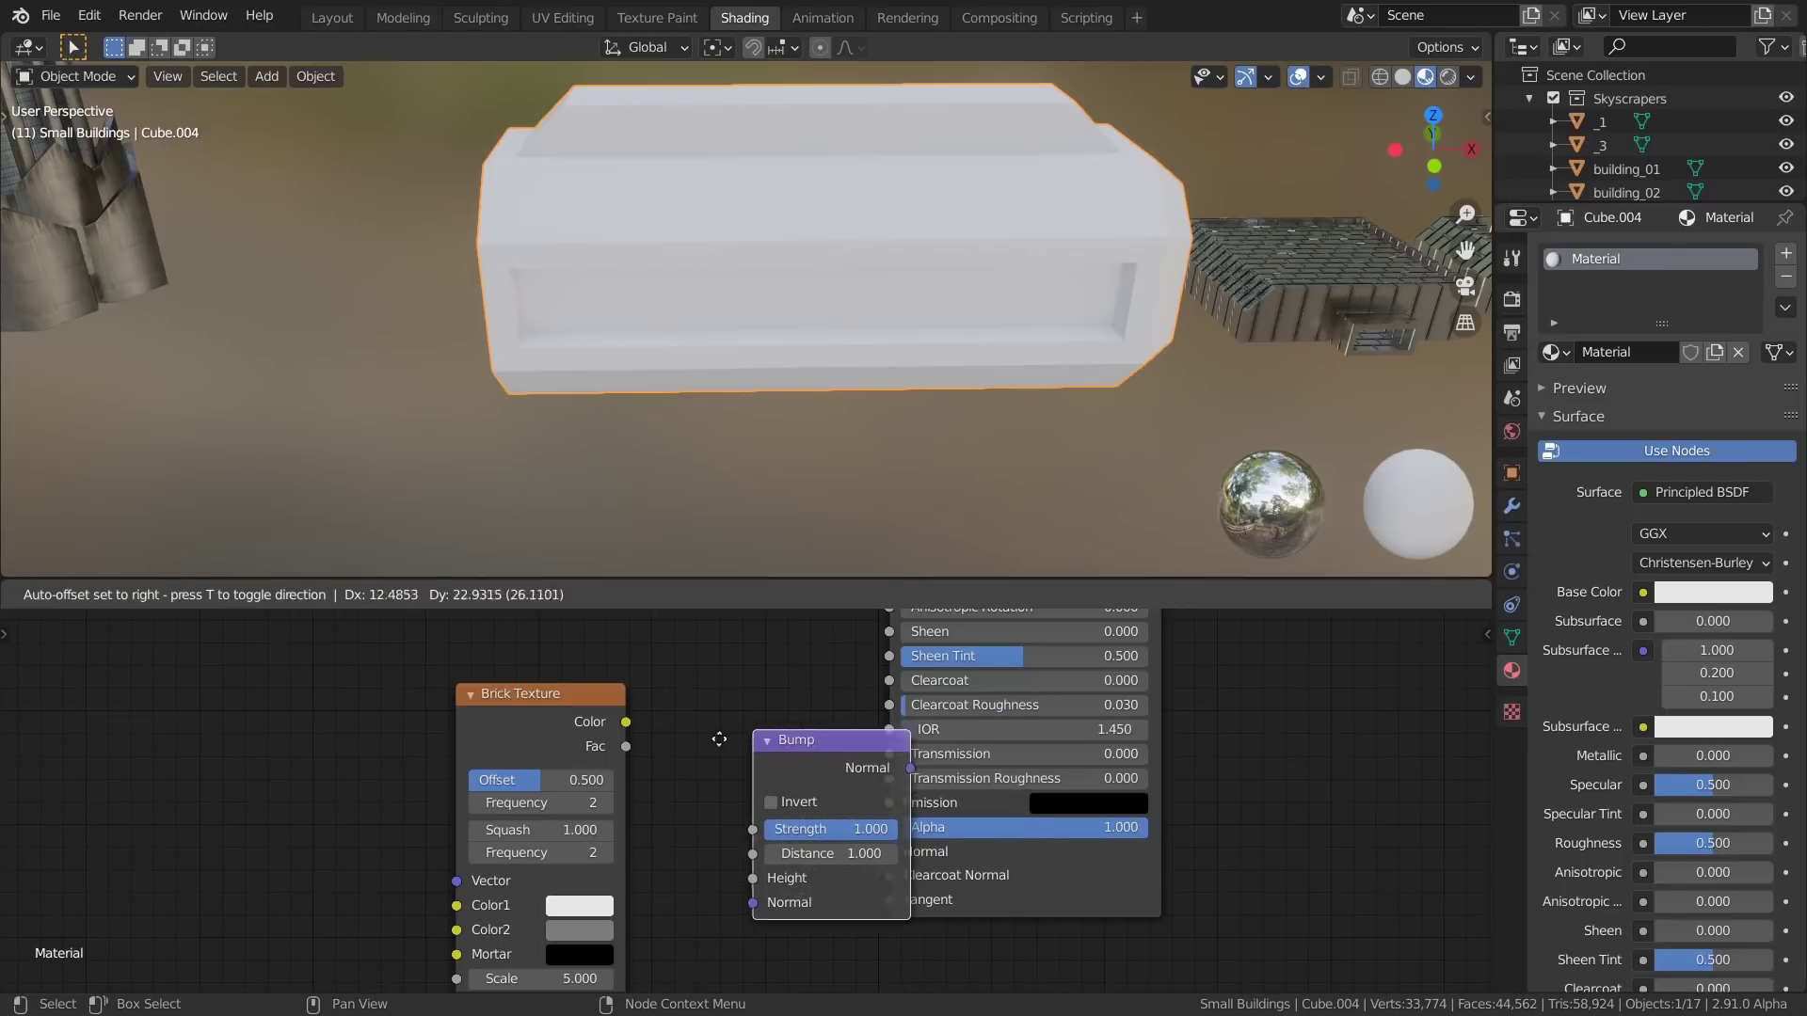
pyautogui.click(700, 744)
# Connect the Brick Texture's Color to the Bump's Height and the Bump's Normal to the Principled BSDF's Normal
pyautogui.moveTo(627, 723); pyautogui.dragTo(704, 892)
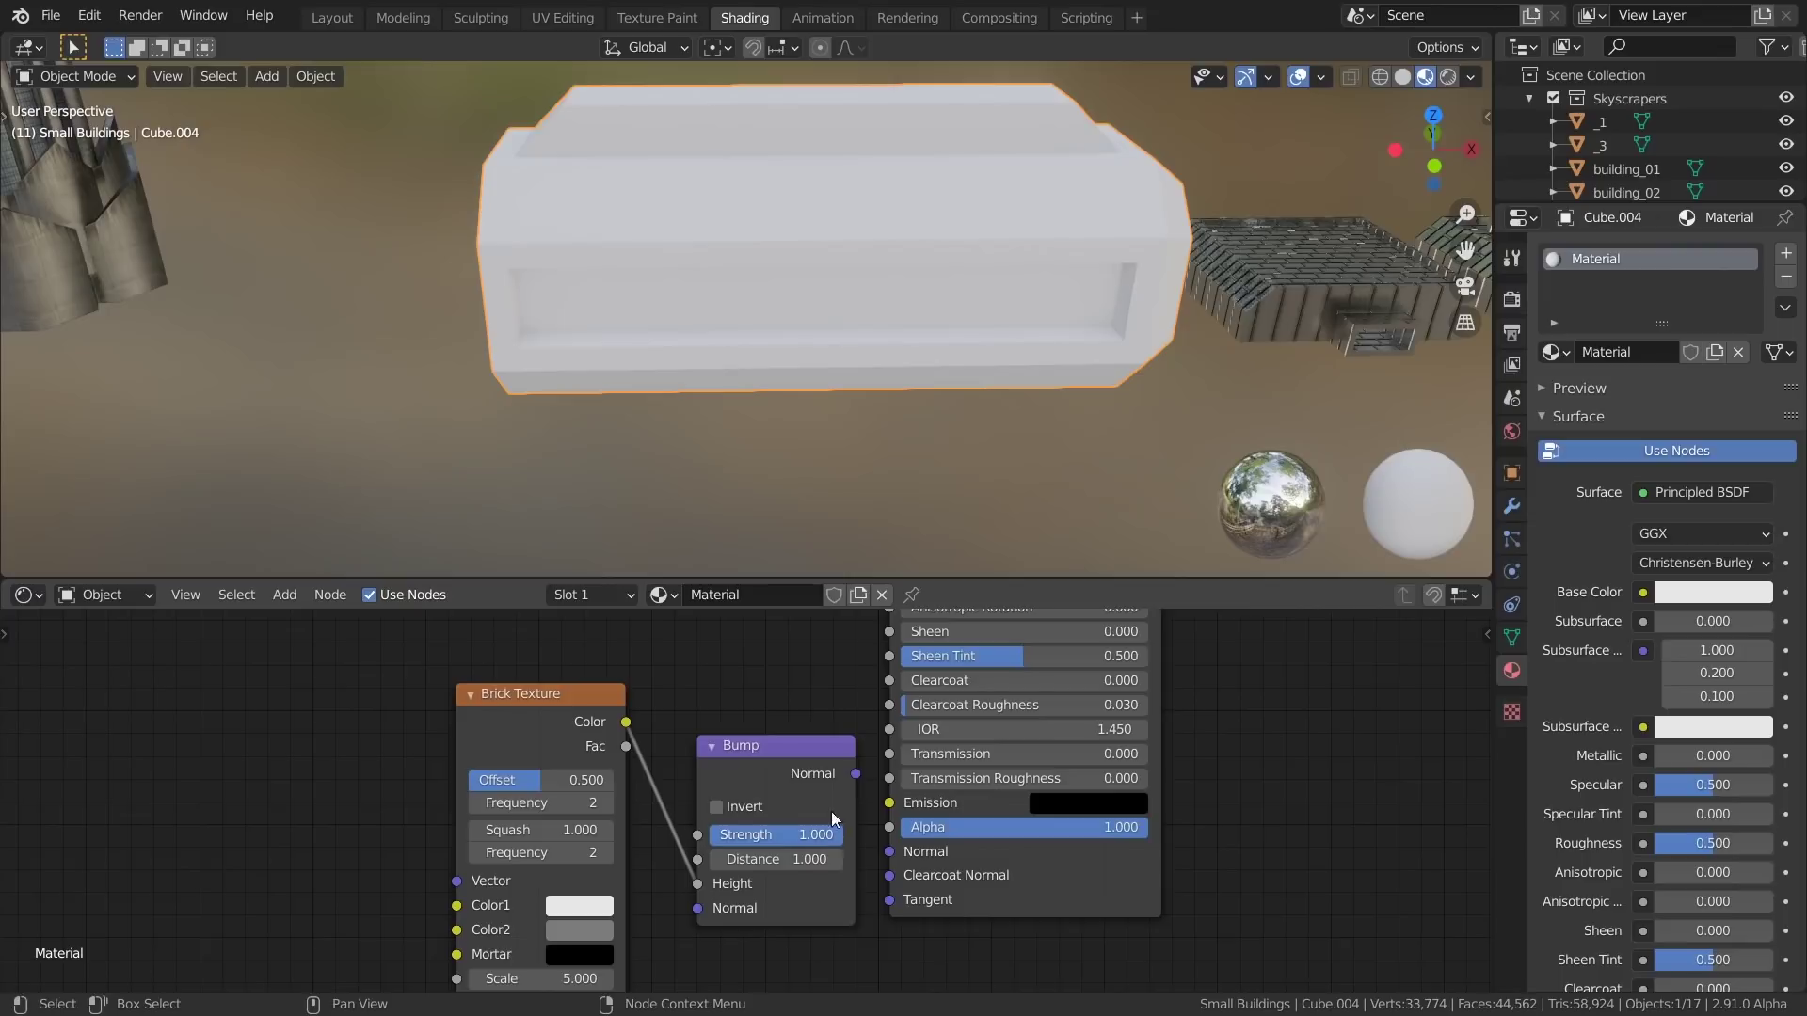
pyautogui.moveTo(855, 774); pyautogui.dragTo(890, 853)
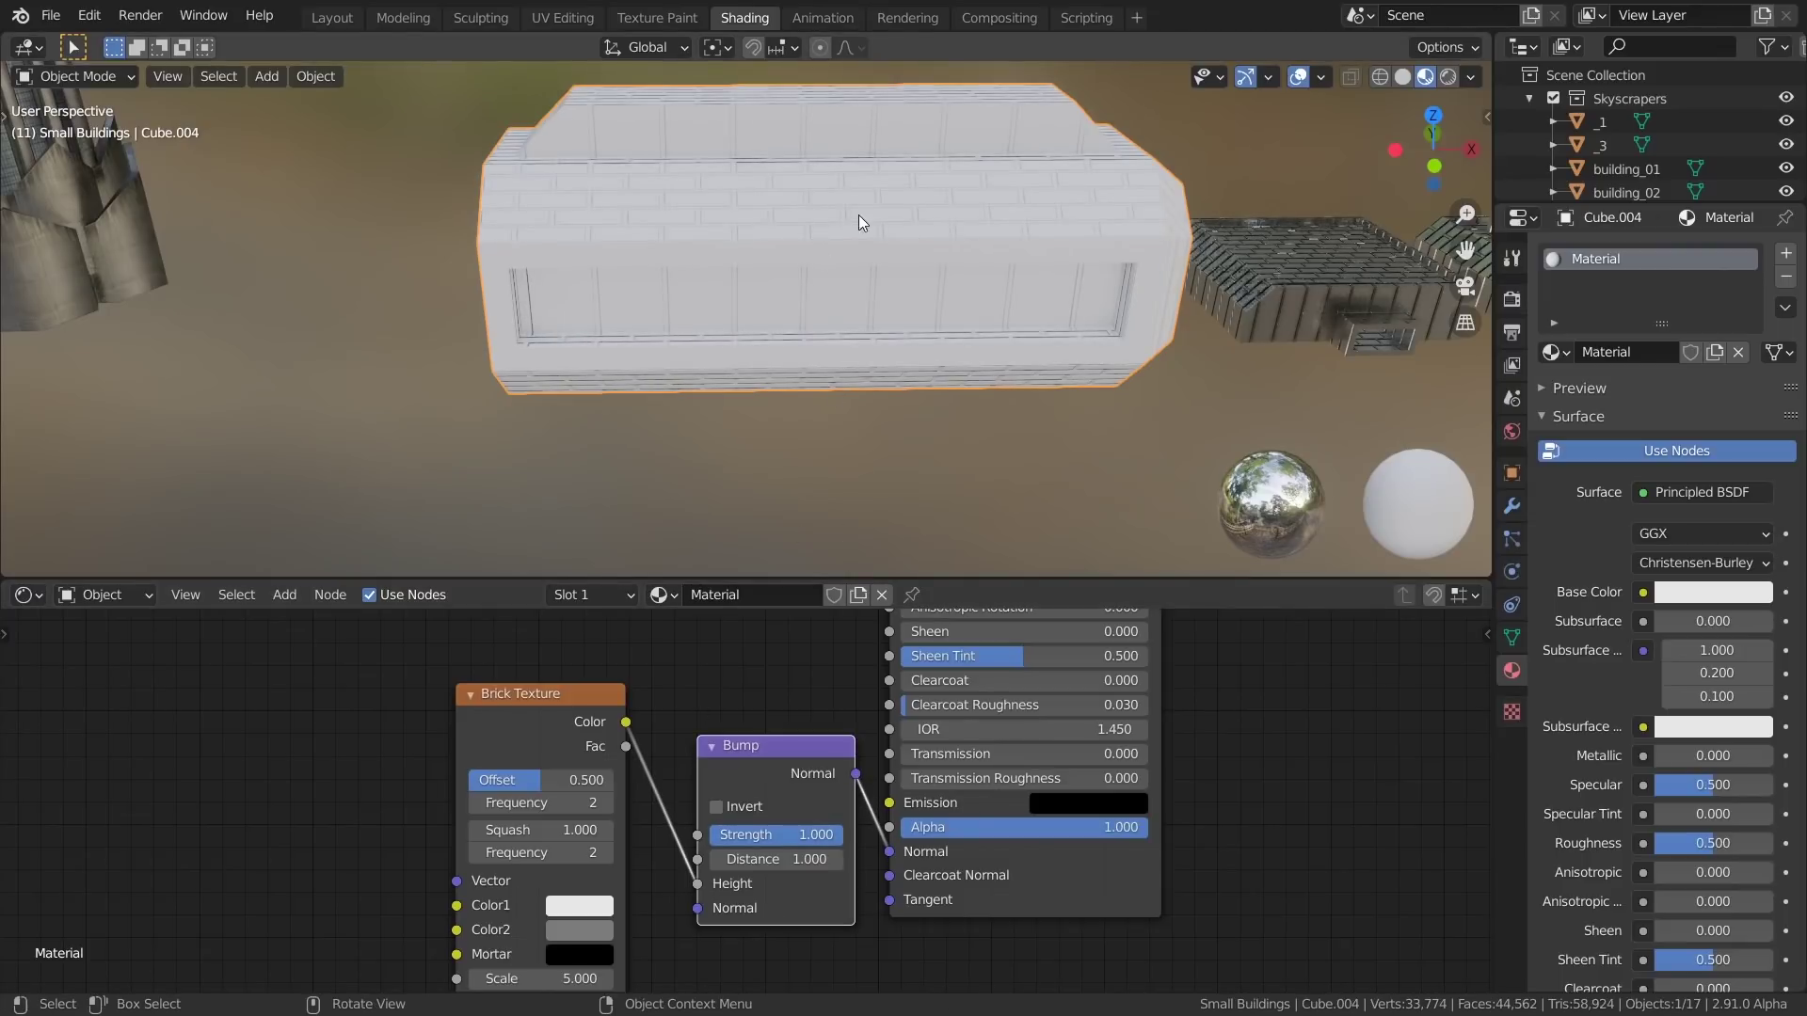
pyautogui.moveTo(858, 215); pyautogui.dragTo(831, 217, button='middle')
# Set the material's Metallic to 1.000 and darken its Base Color to mid grey
pyautogui.moveTo(998, 707); pyautogui.dragTo(971, 990, button='middle')
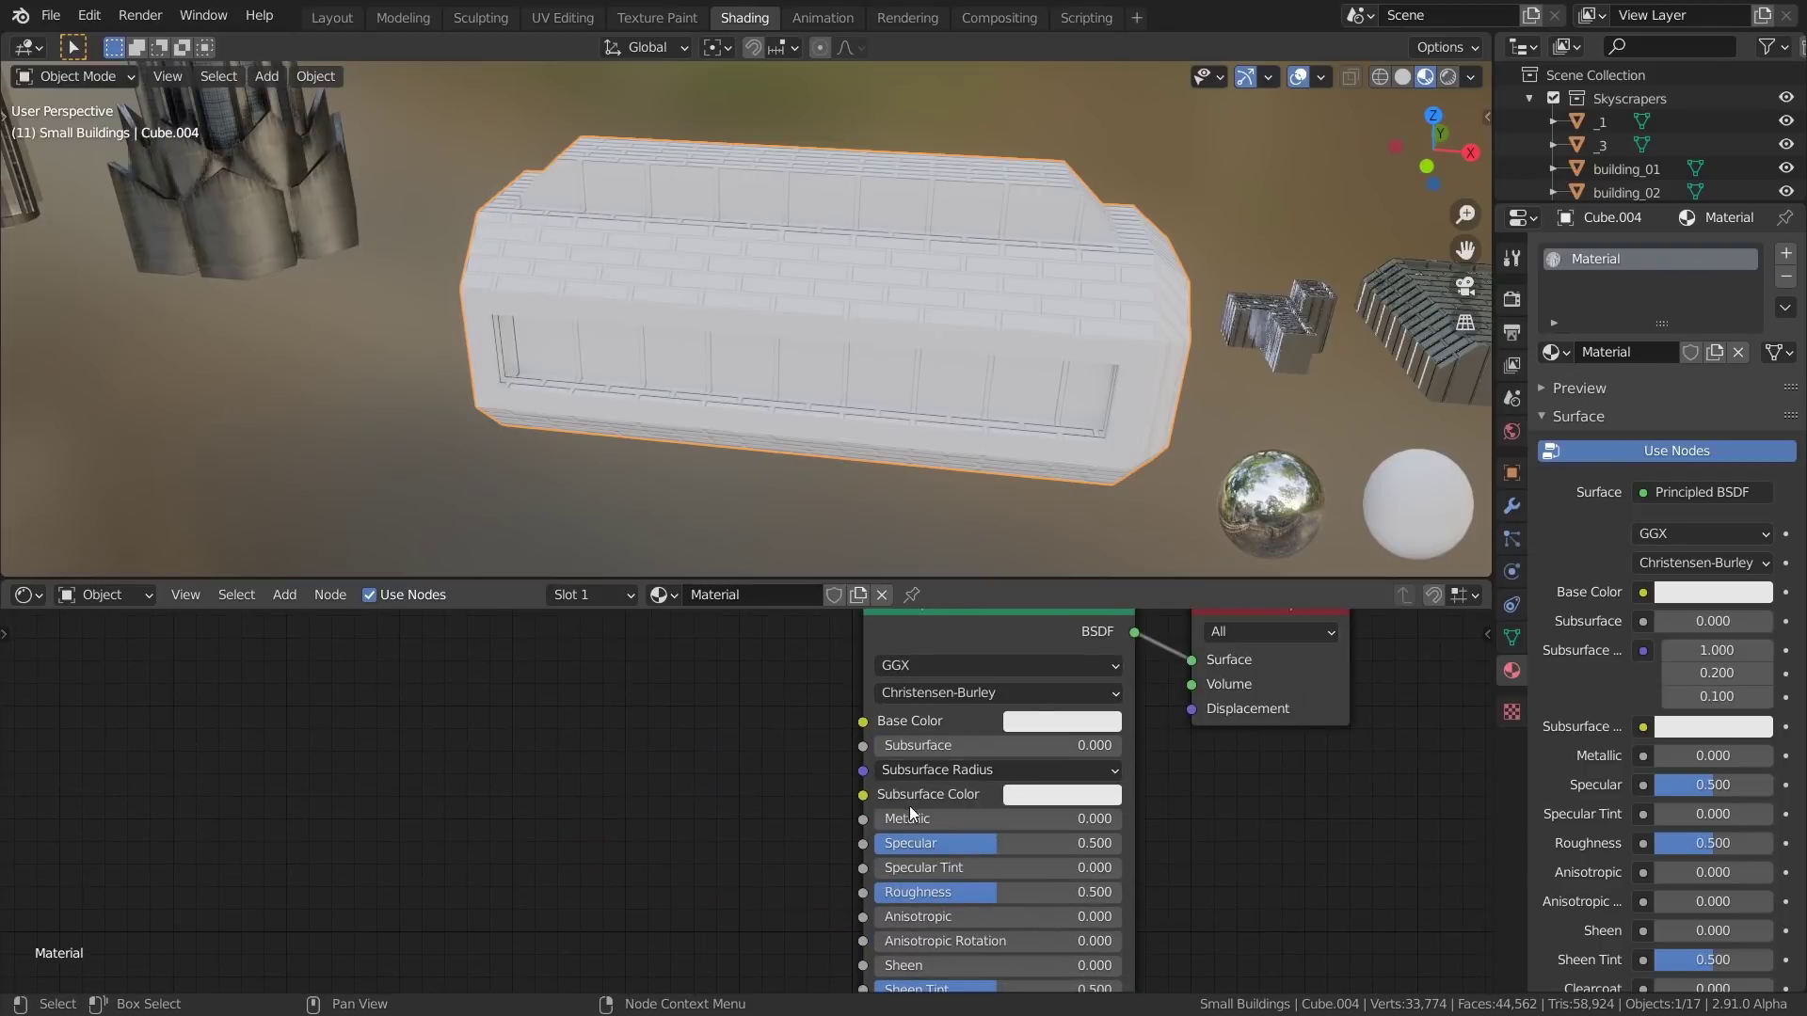
pyautogui.moveTo(909, 817); pyautogui.dragTo(1124, 819)
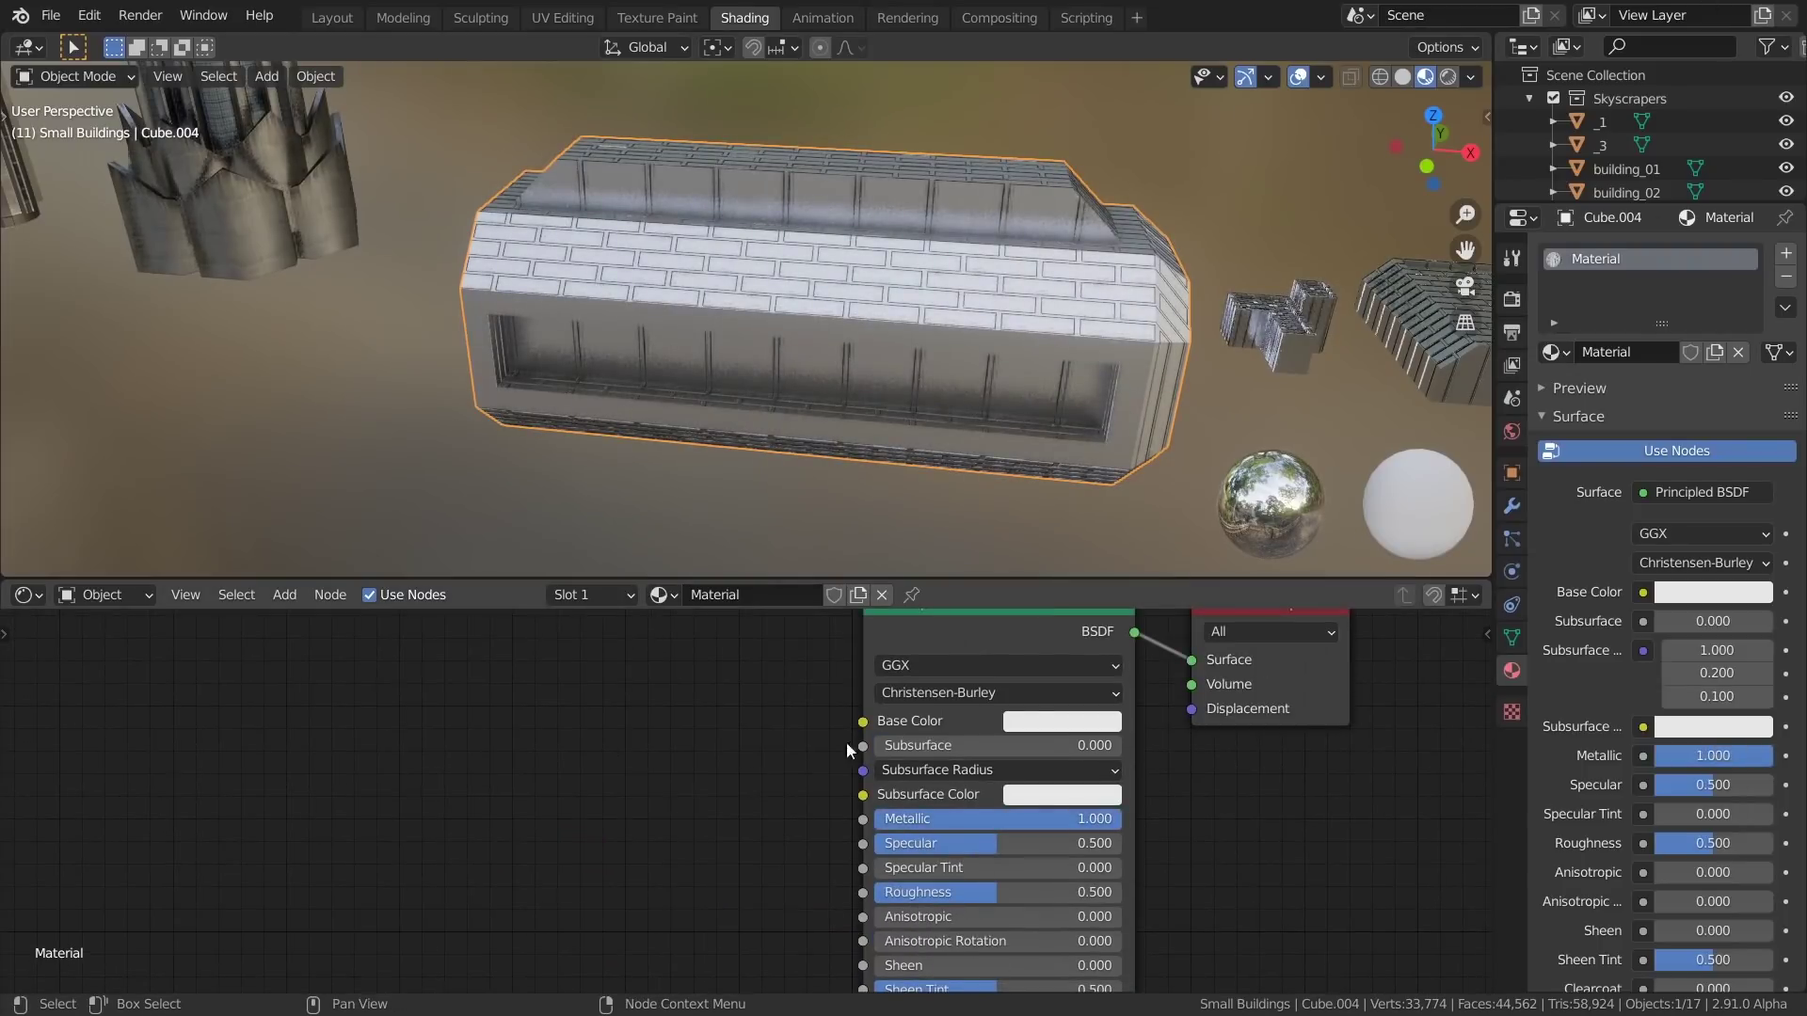
pyautogui.click(1012, 717)
pyautogui.moveTo(1197, 399); pyautogui.dragTo(1197, 482)
# Examine the brick-bump metallic material on the existing small buildings
pyautogui.moveTo(1153, 310); pyautogui.dragTo(753, 331, button='middle')
pyautogui.click(833, 203)
pyautogui.press('KP_Decimal')
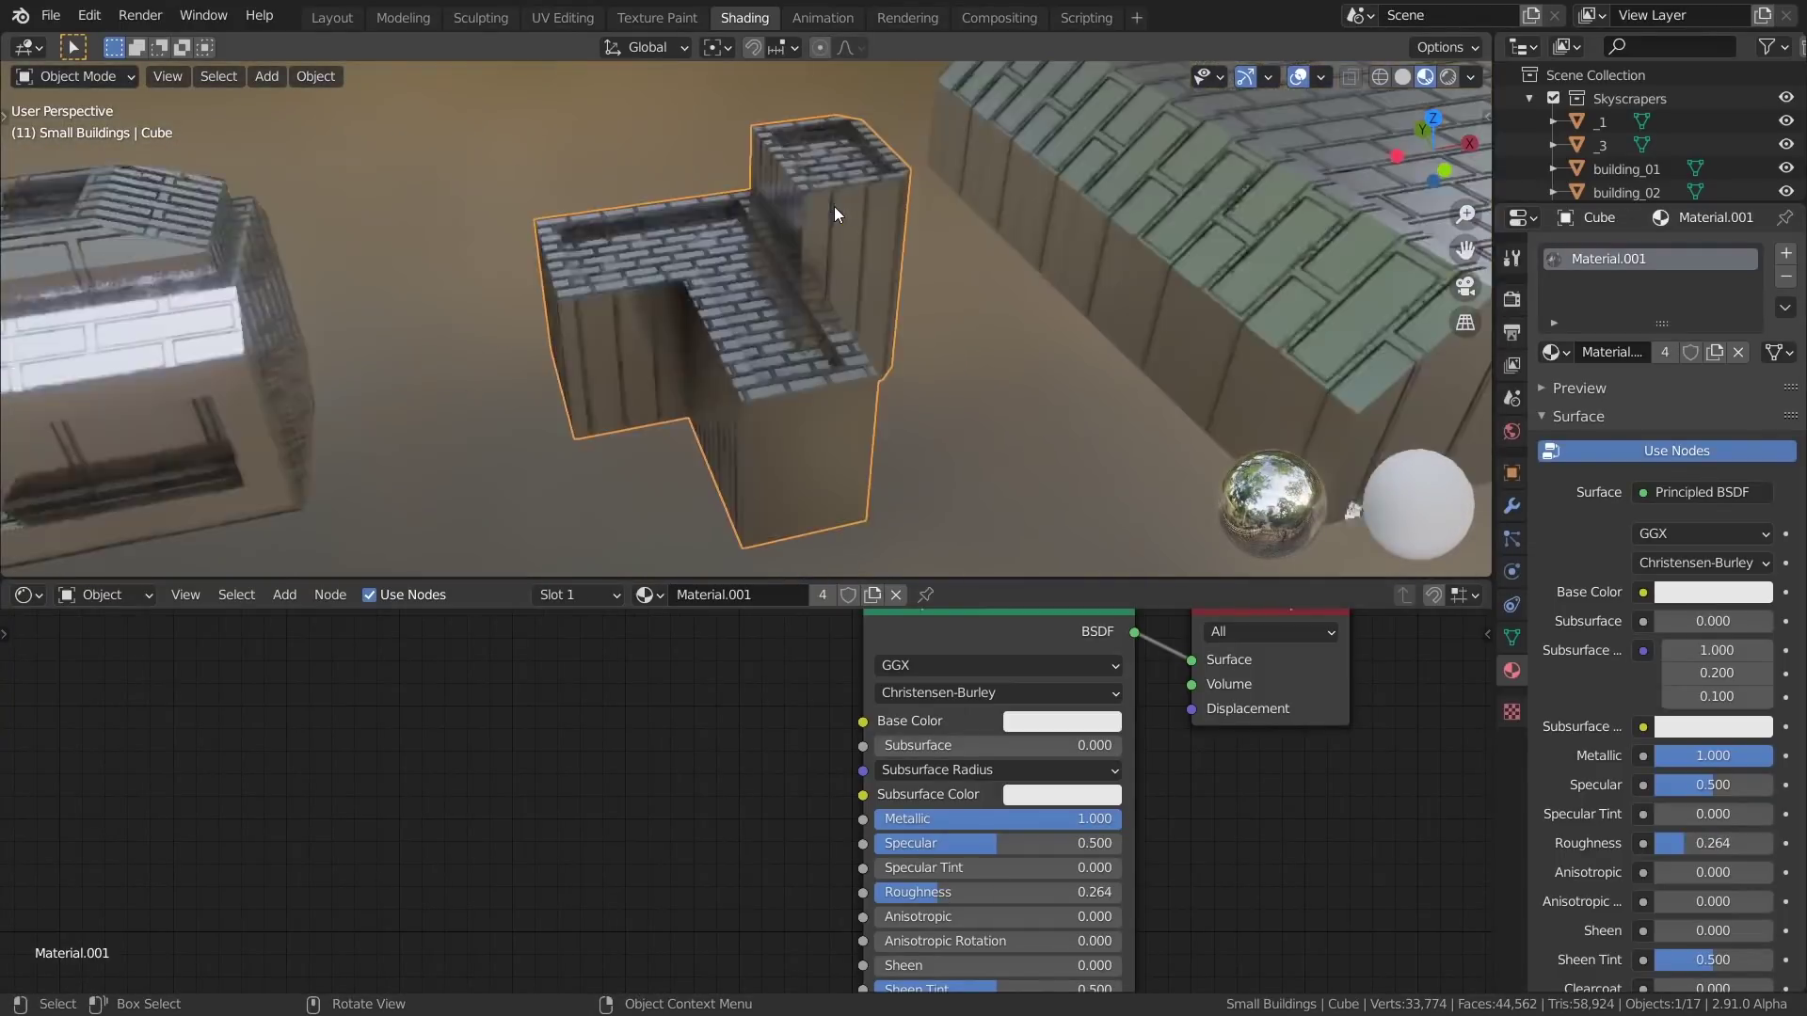
pyautogui.scroll(-3, 834, 206)
pyautogui.keyDown('shift'); pyautogui.moveTo(951, 318); pyautogui.dragTo(617, 271, button='middle'); pyautogui.keyUp('shift')
pyautogui.click(941, 241)
pyautogui.scroll(-3, 941, 241)
pyautogui.keyDown('shift'); pyautogui.moveTo(941, 241); pyautogui.dragTo(704, 438, button='middle'); pyautogui.keyUp('shift')
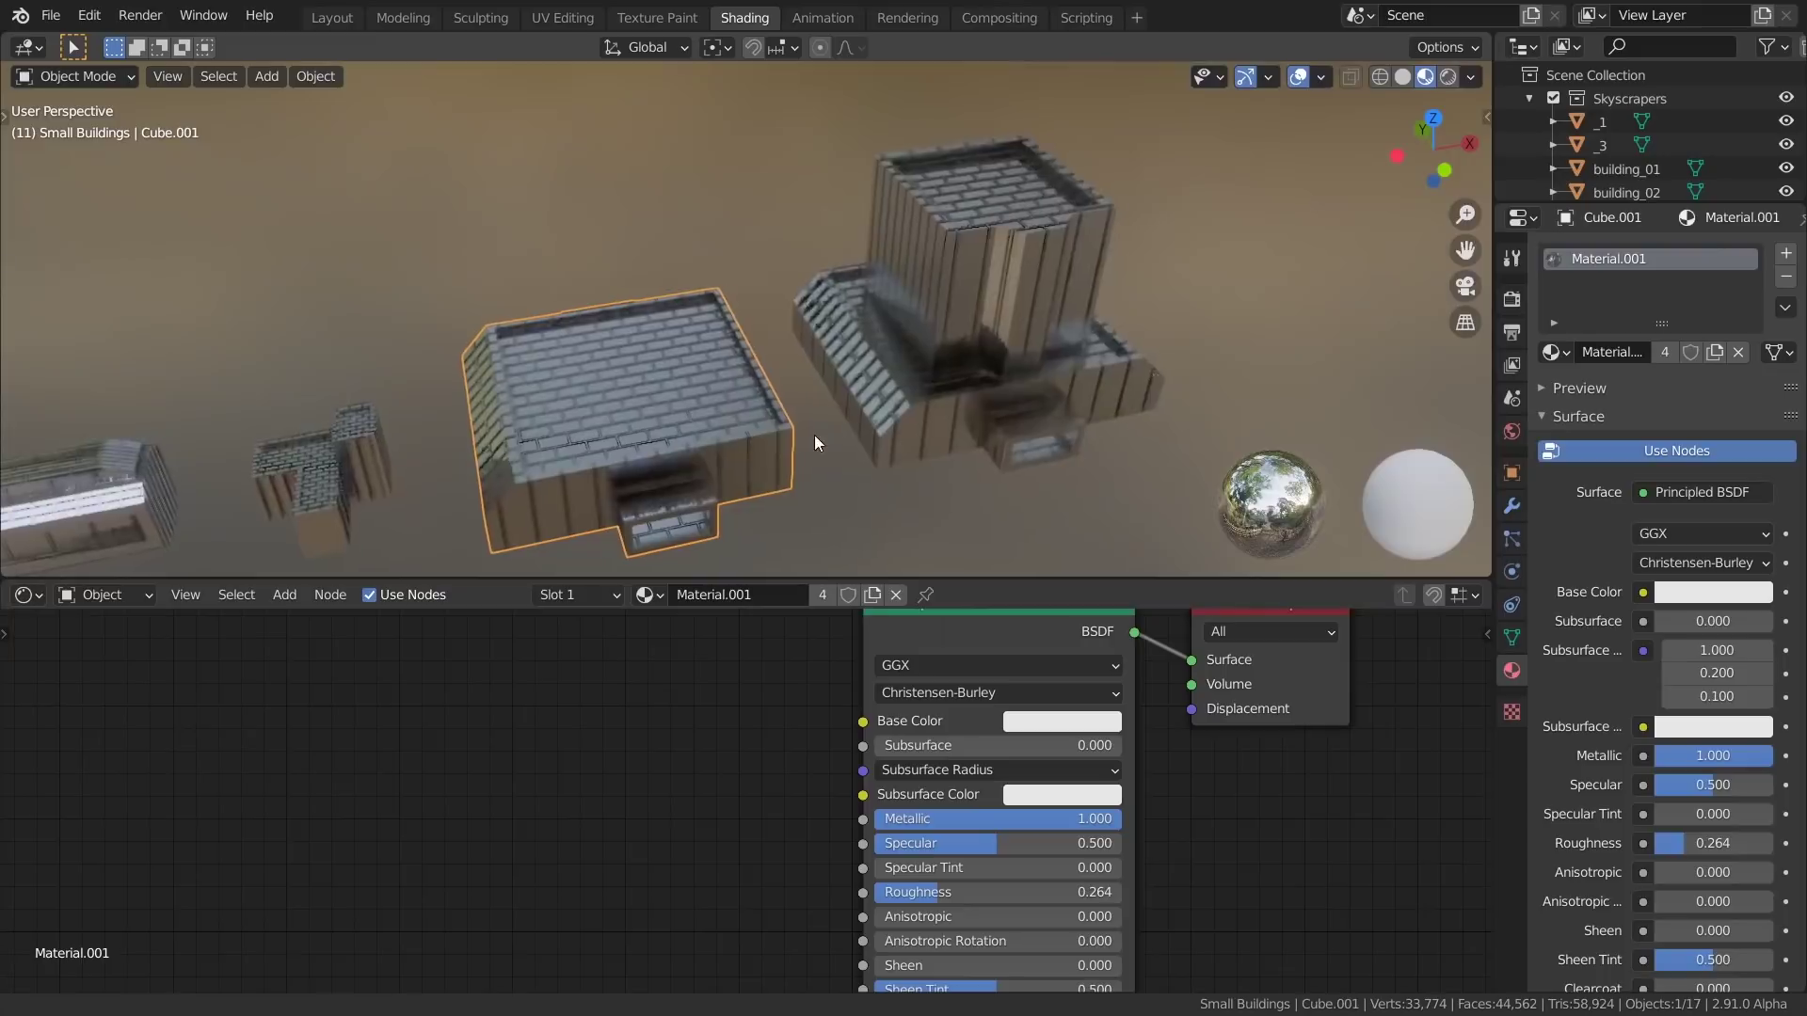
# Delete the newly modelled long building in front of the row and return to the Layout workspace
pyautogui.moveTo(956, 360); pyautogui.dragTo(662, 374, button='middle')
pyautogui.click(662, 374)
pyautogui.scroll(2, 692, 386)
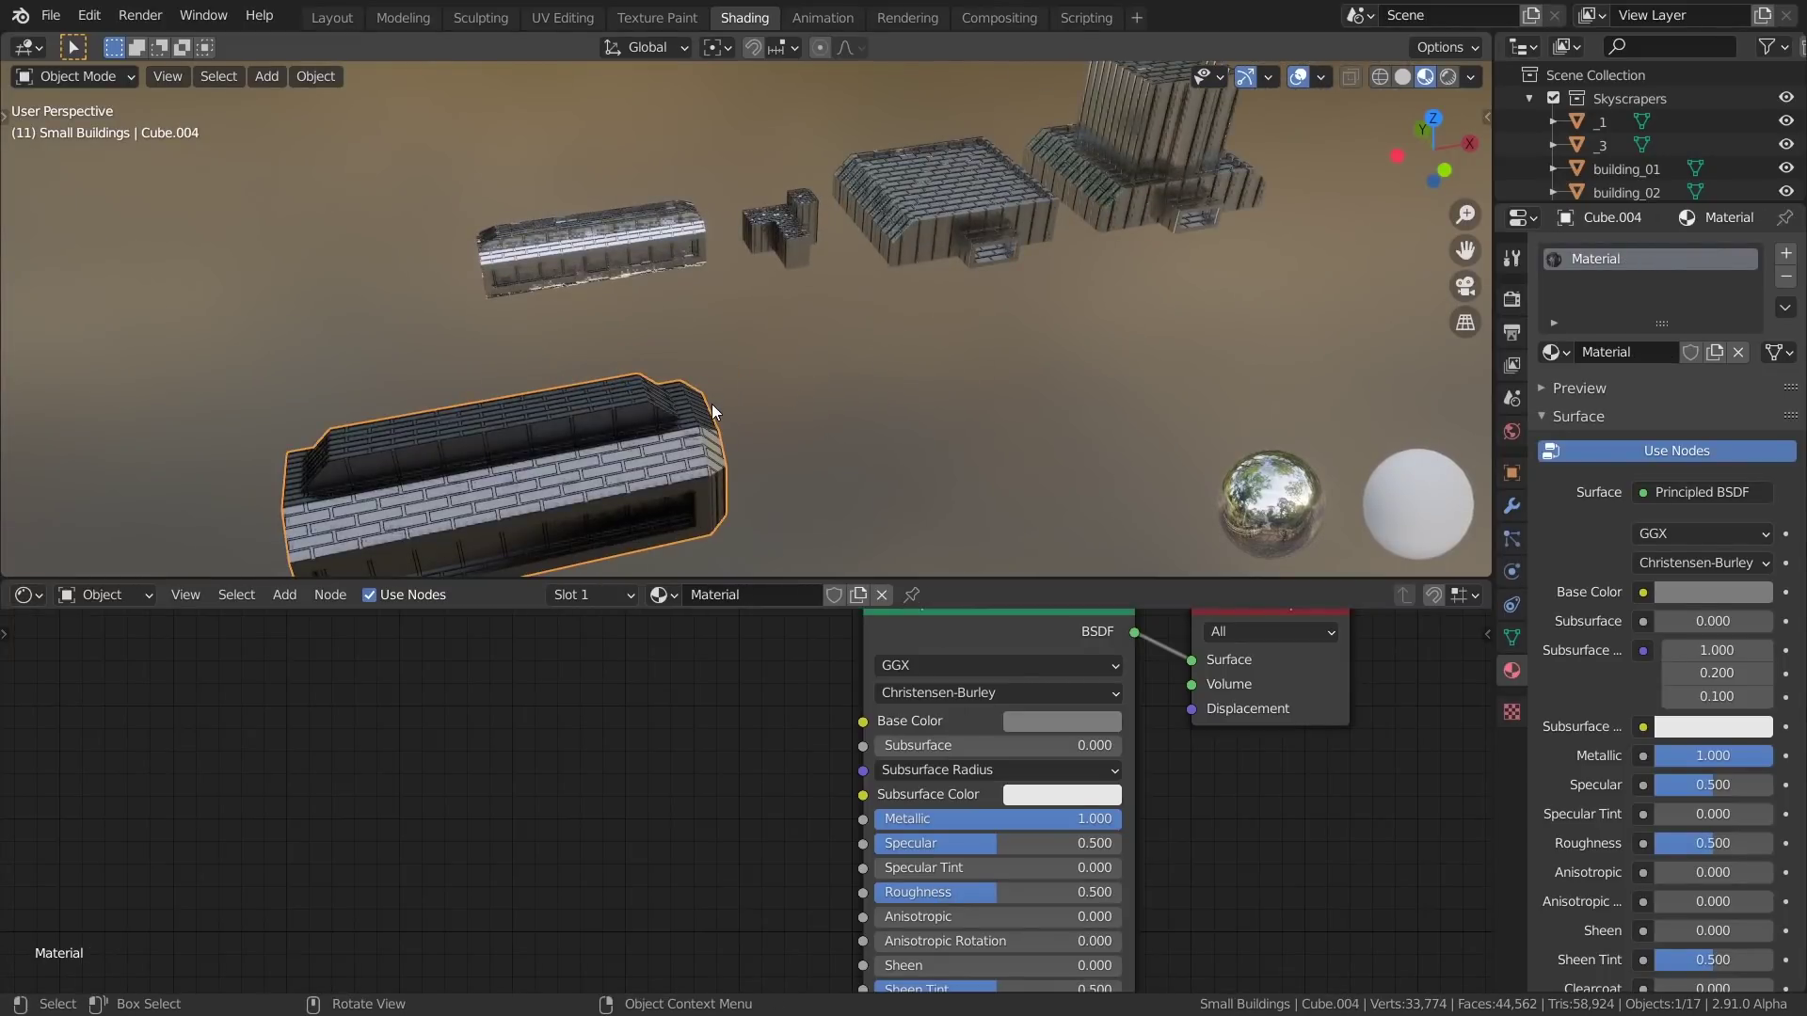
pyautogui.press('Delete')
pyautogui.scroll(-3, 708, 408)
pyautogui.moveTo(709, 408); pyautogui.dragTo(741, 489, button='middle')
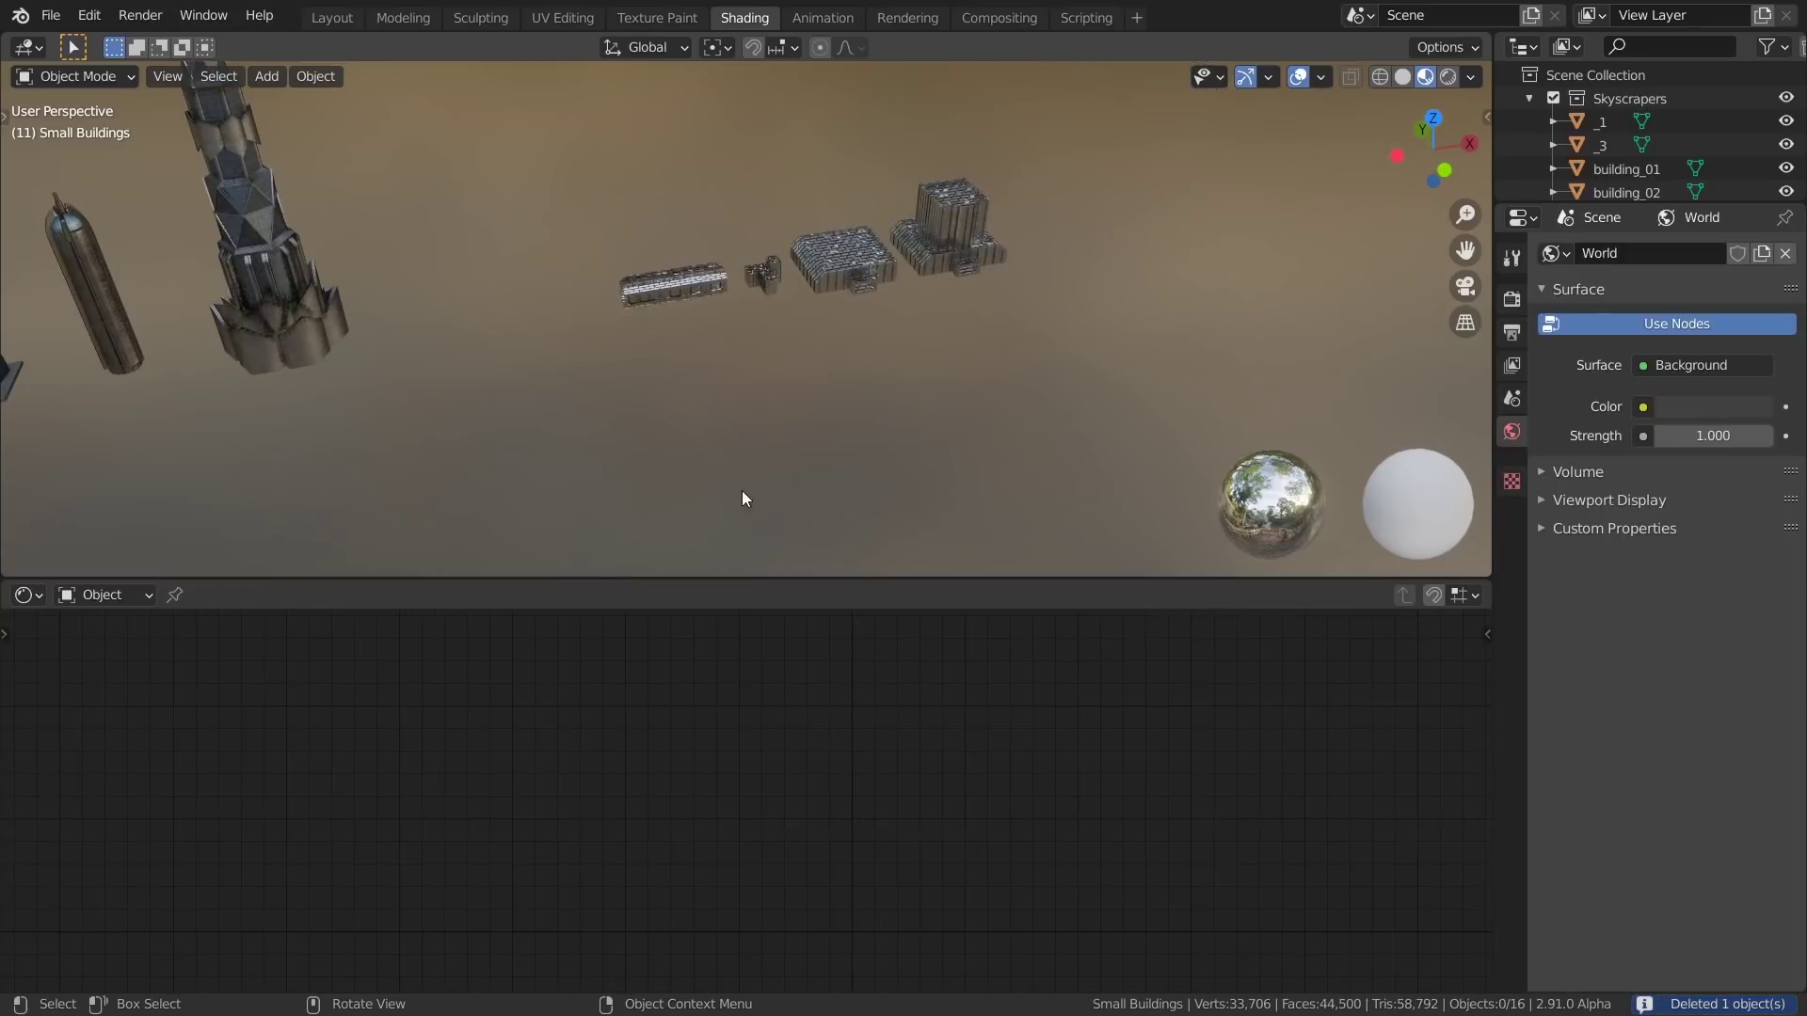
pyautogui.click(343, 20)
# Select all the skyscrapers in the row and review the objects in the Skyscrapers collection
pyautogui.scroll(-4, 890, 532)
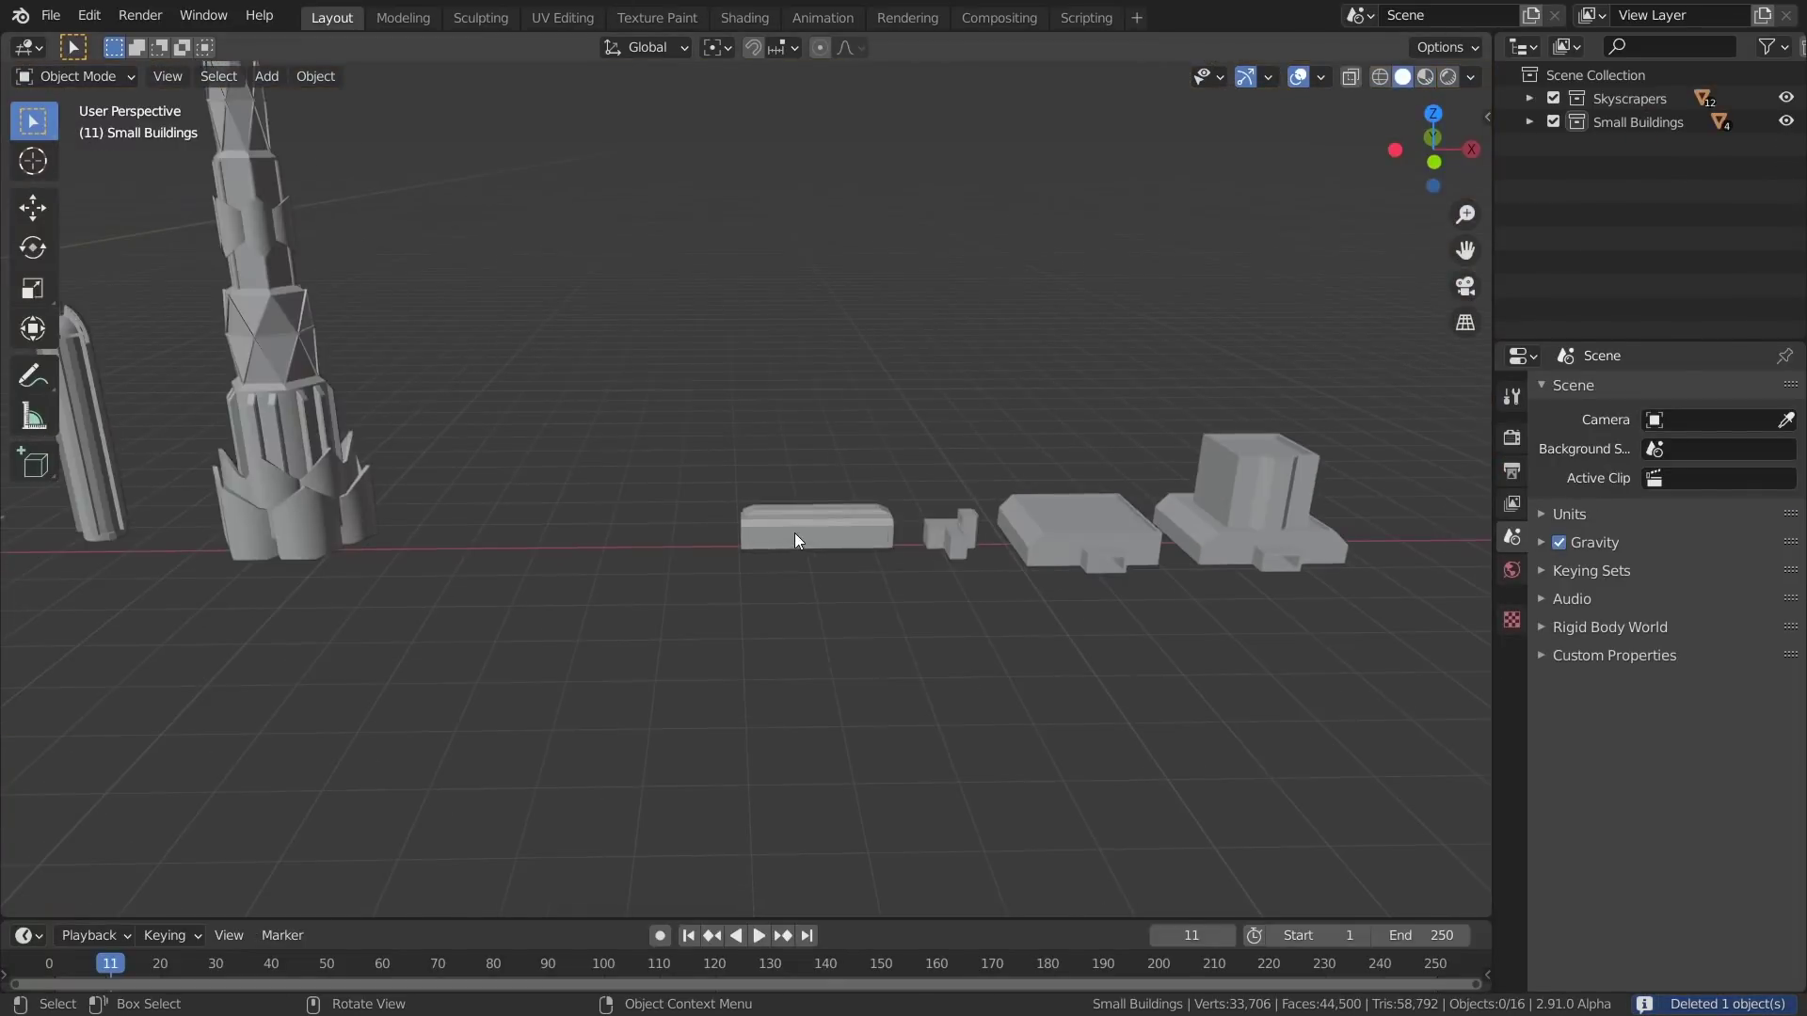
pyautogui.scroll(-2, 550, 418)
pyautogui.moveTo(550, 418); pyautogui.dragTo(997, 502, button='middle')
pyautogui.scroll(-2, 995, 500)
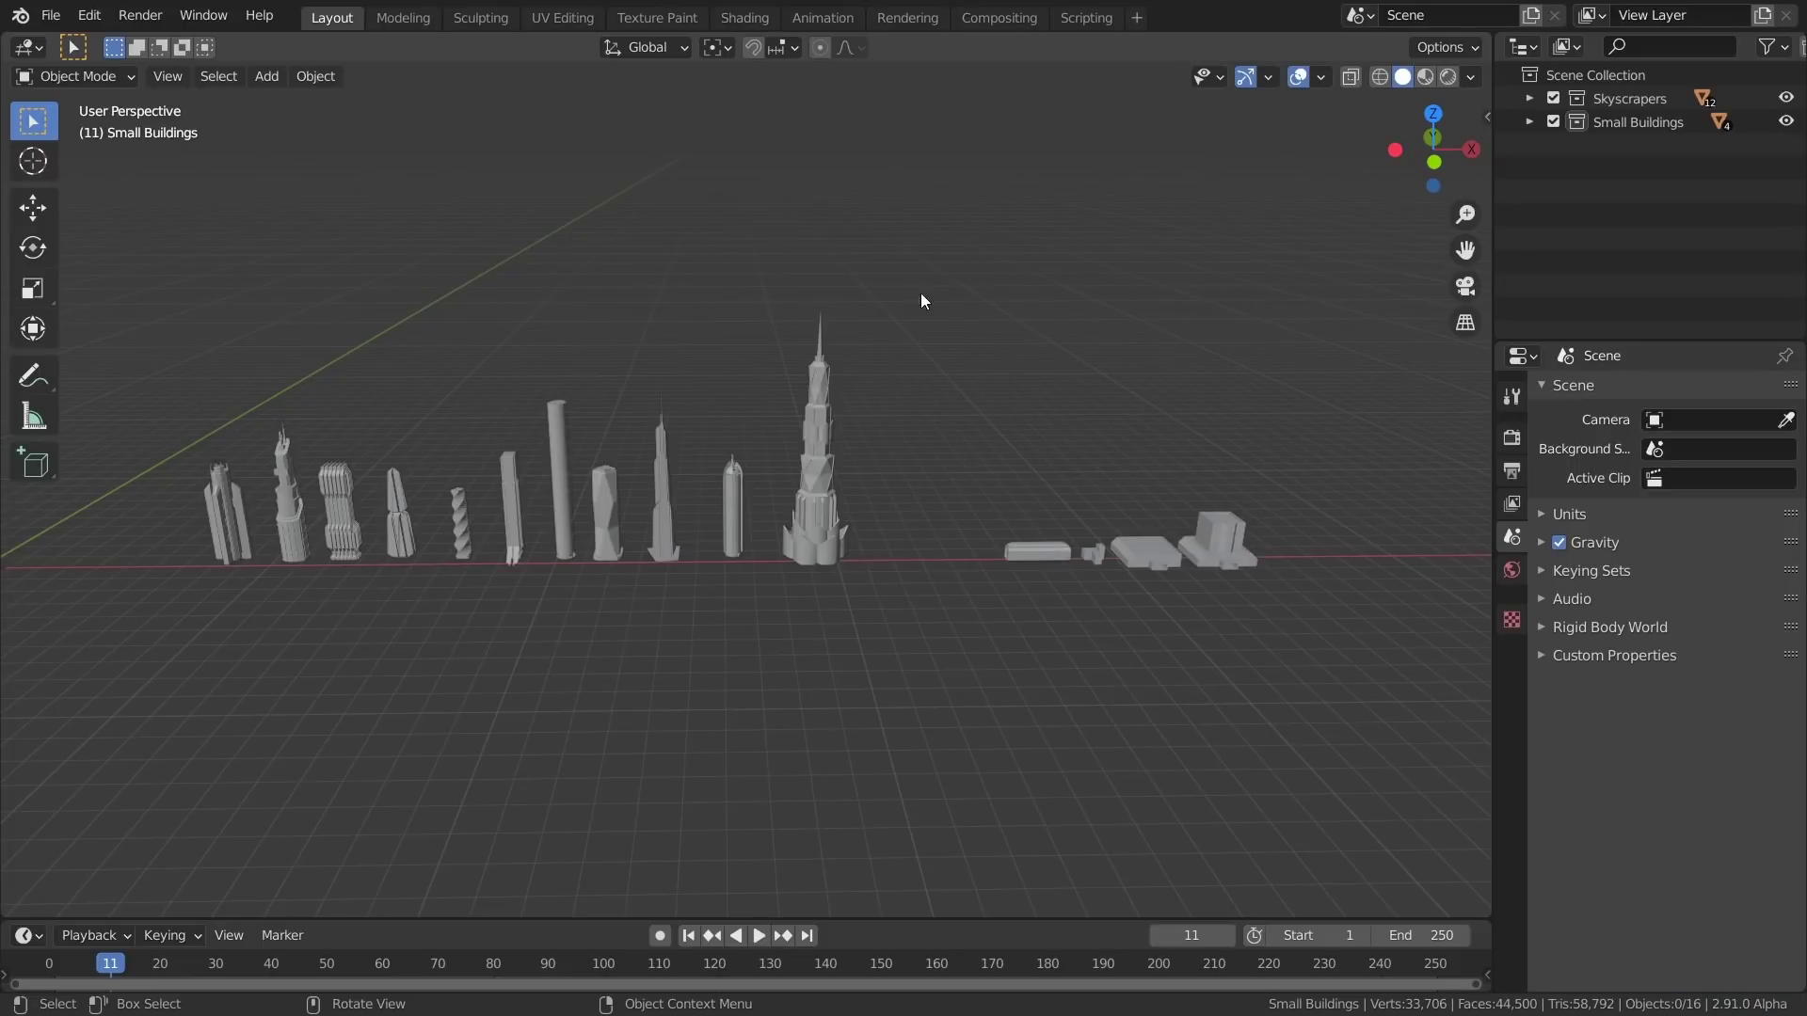
pyautogui.moveTo(920, 292); pyautogui.dragTo(104, 680)
pyautogui.rightClick(1622, 171)
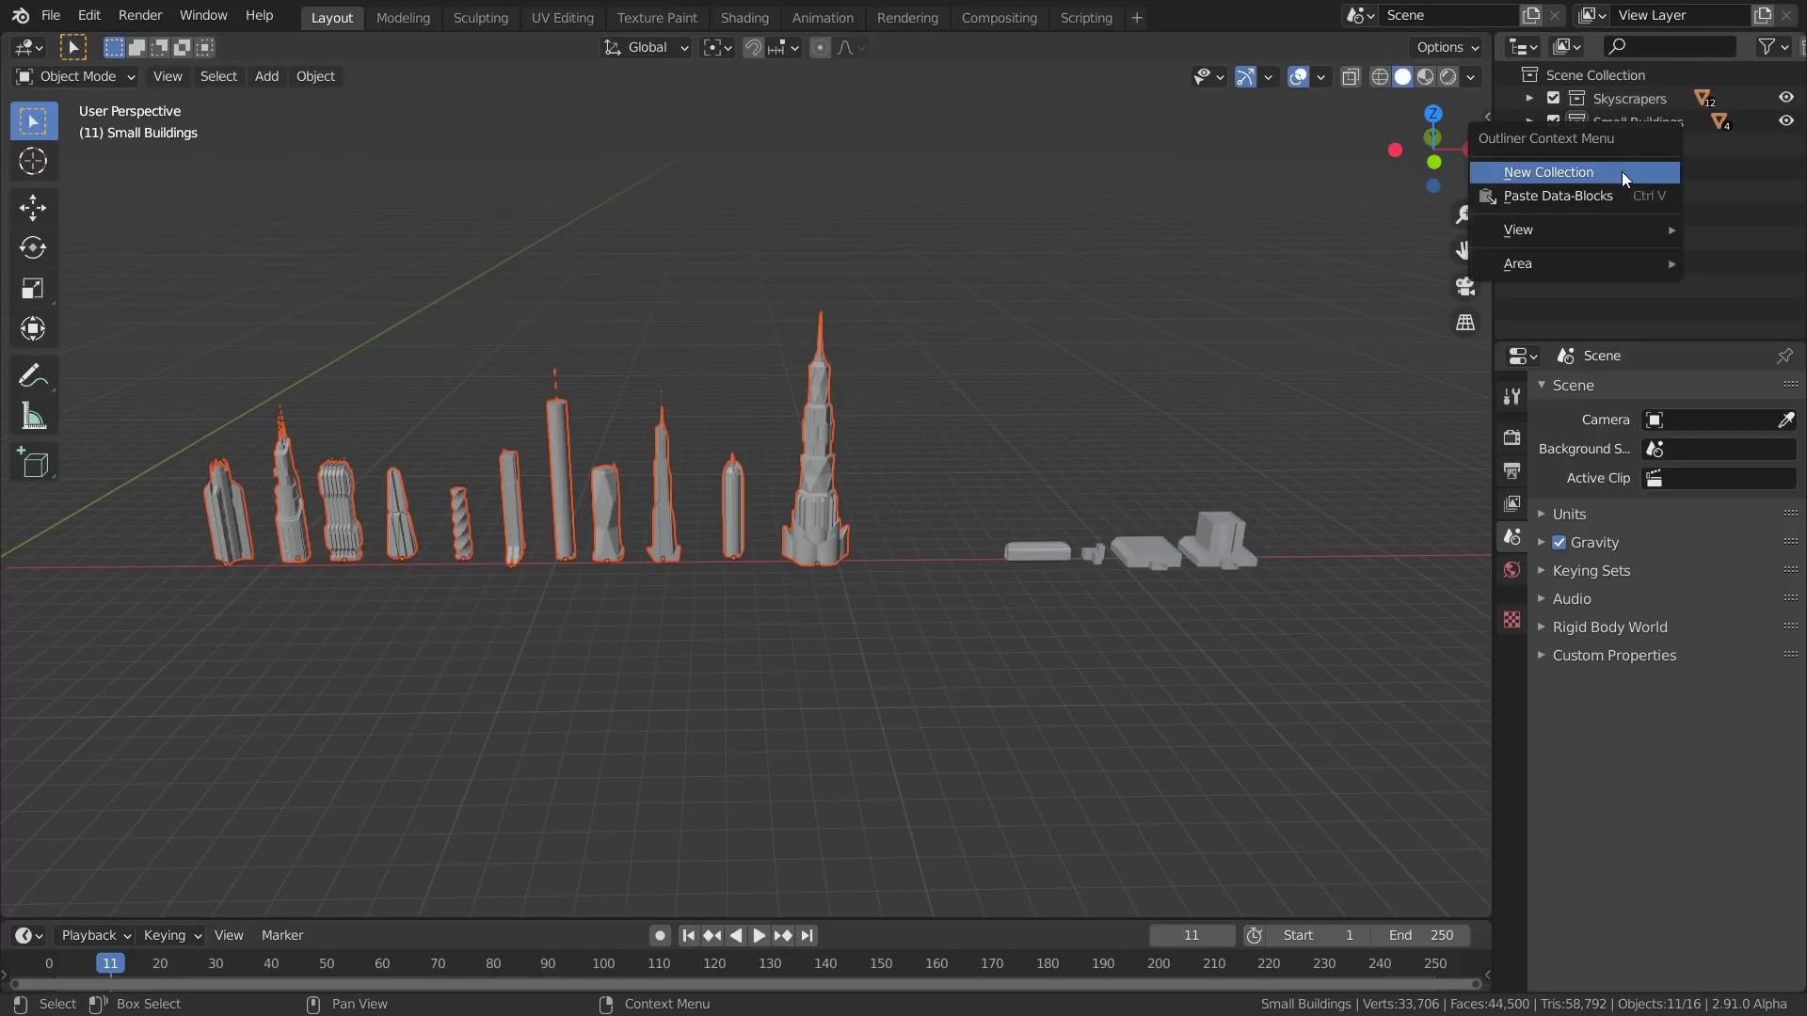
pyautogui.click(1617, 97)
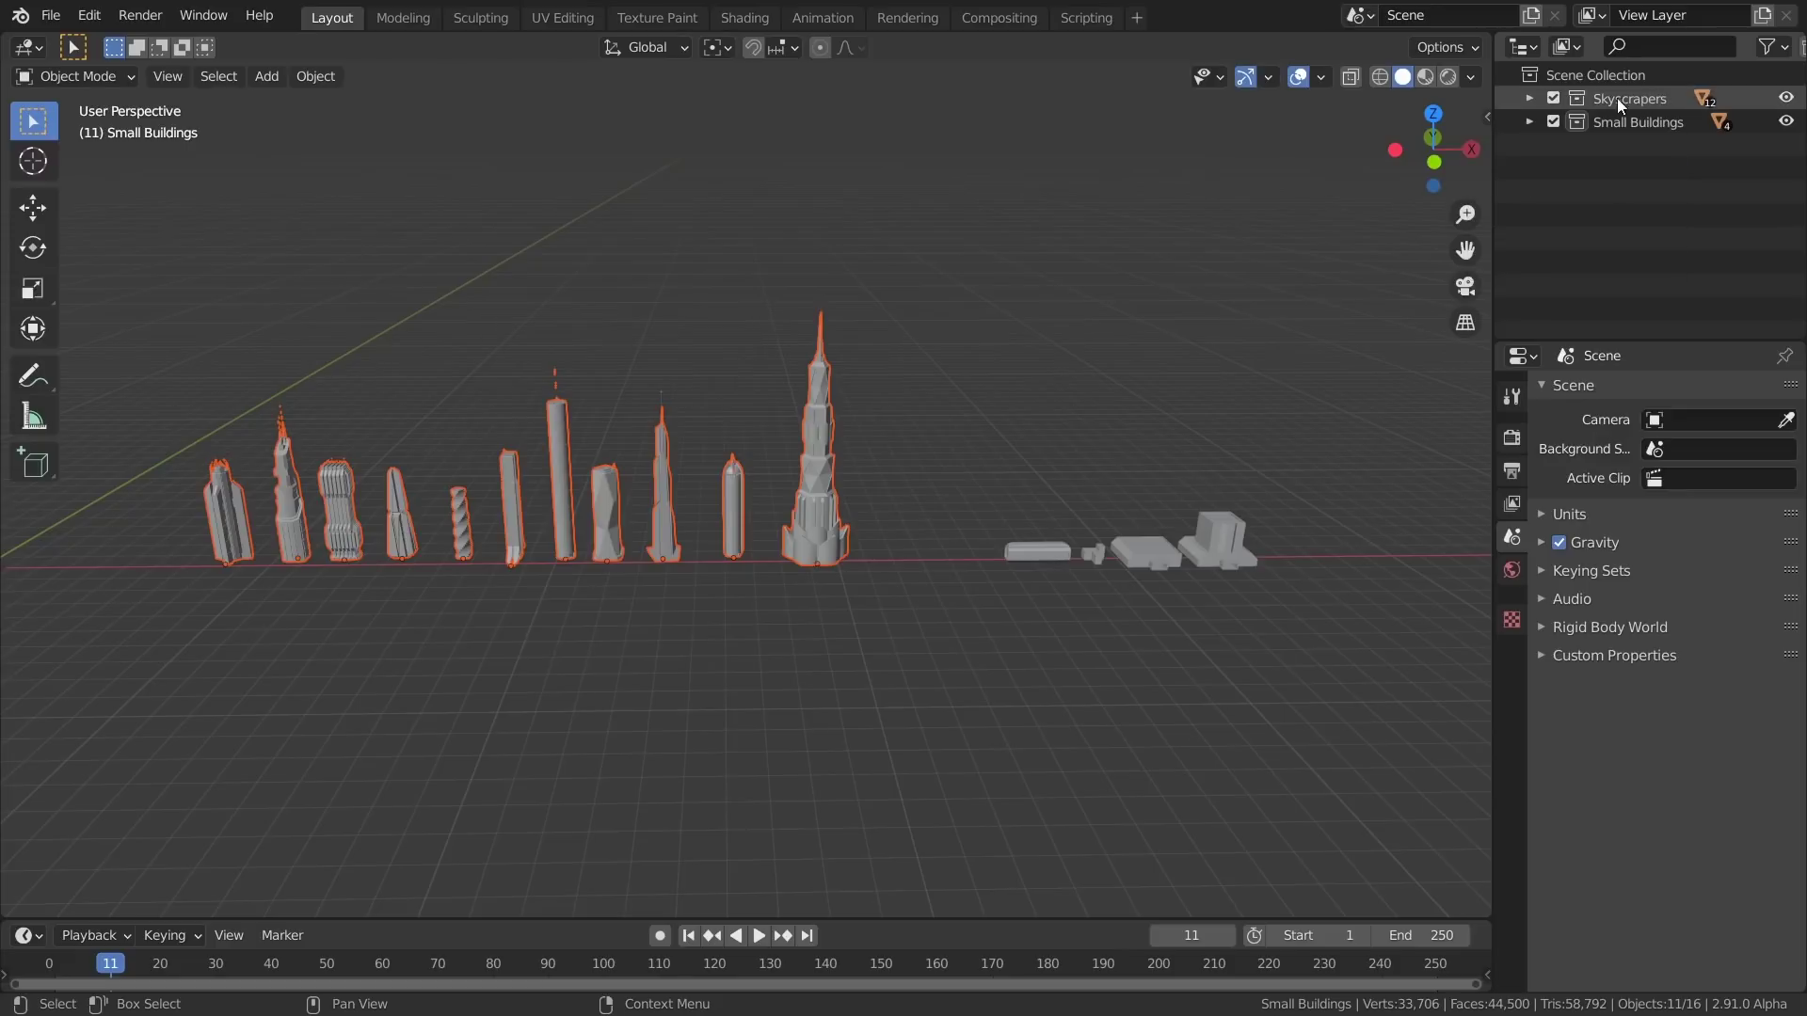
pyautogui.click(1528, 98)
pyautogui.scroll(-3, 1614, 158)
pyautogui.scroll(3, 1625, 201)
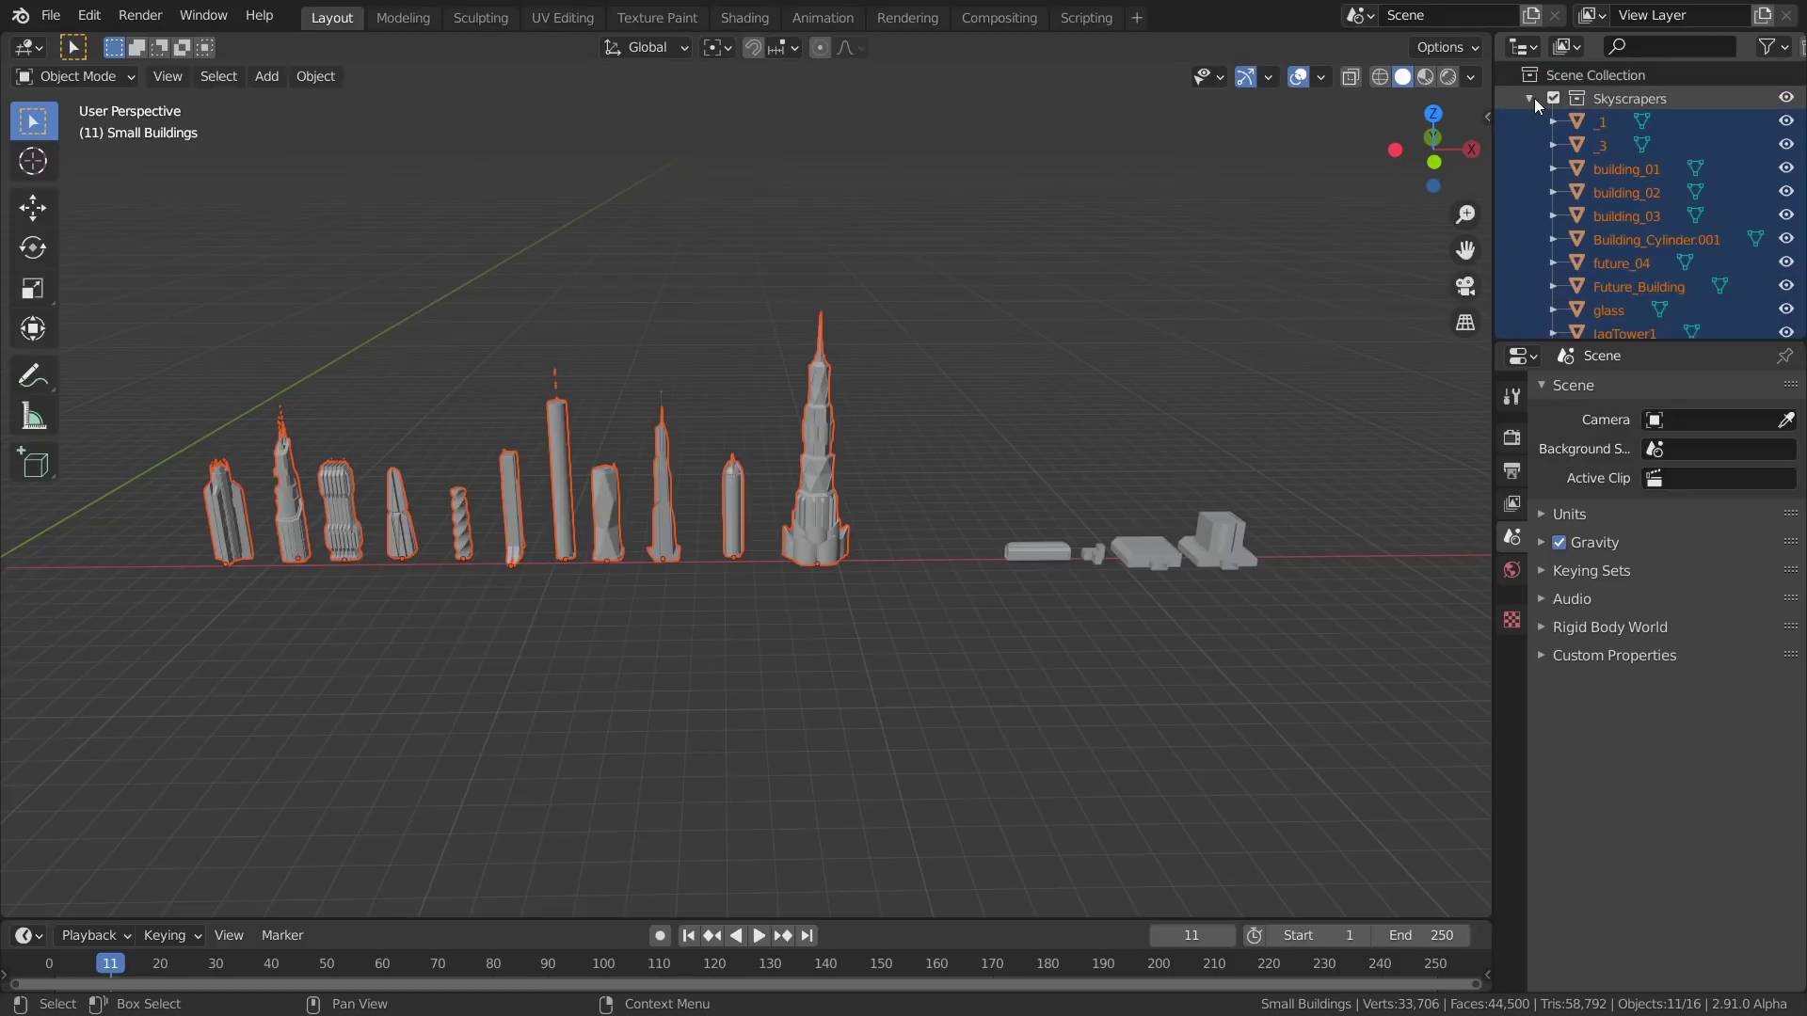
pyautogui.click(1530, 98)
# Select the row of small buildings to check them against the Small Buildings collection
pyautogui.click(1637, 122)
pyautogui.scroll(1, 1035, 470)
pyautogui.moveTo(1012, 455); pyautogui.dragTo(1355, 564)
pyautogui.scroll(-5, 1026, 405)
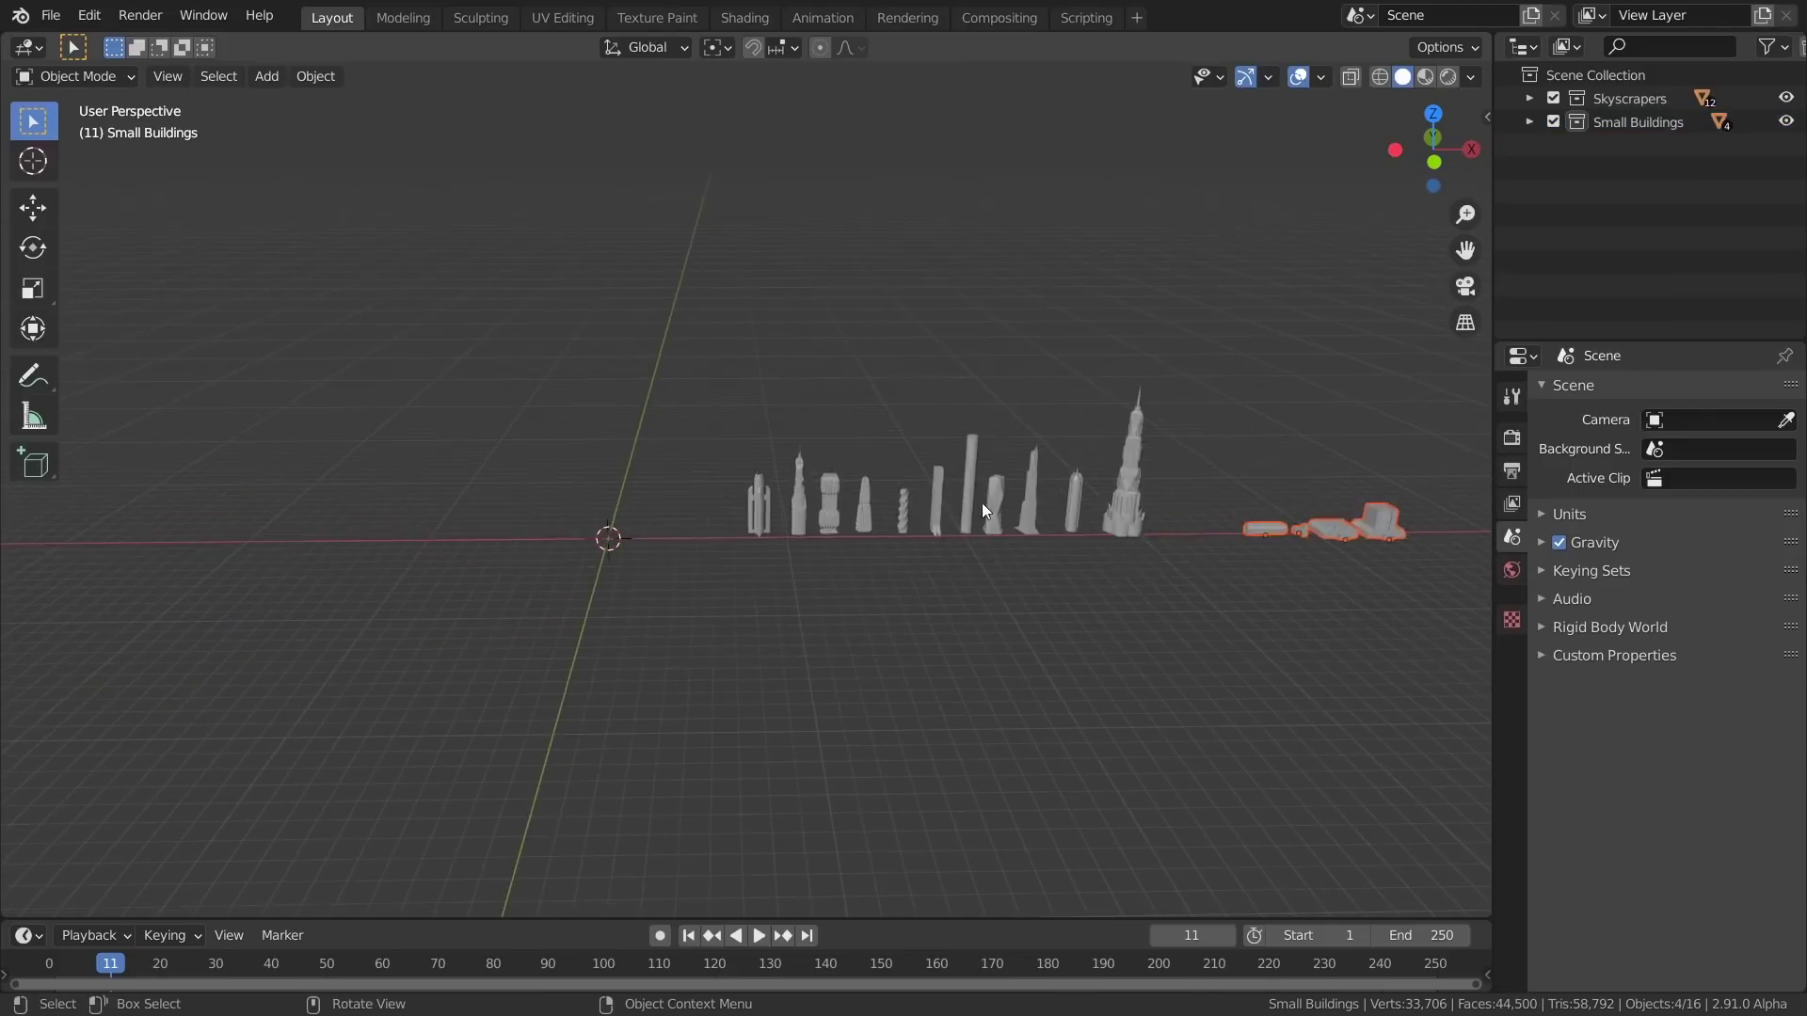
# Add a ground plane at the origin and scale it up by 50, then by a further factor of 2
pyautogui.scroll(1, 981, 502)
pyautogui.hotkey('shift', 'a')
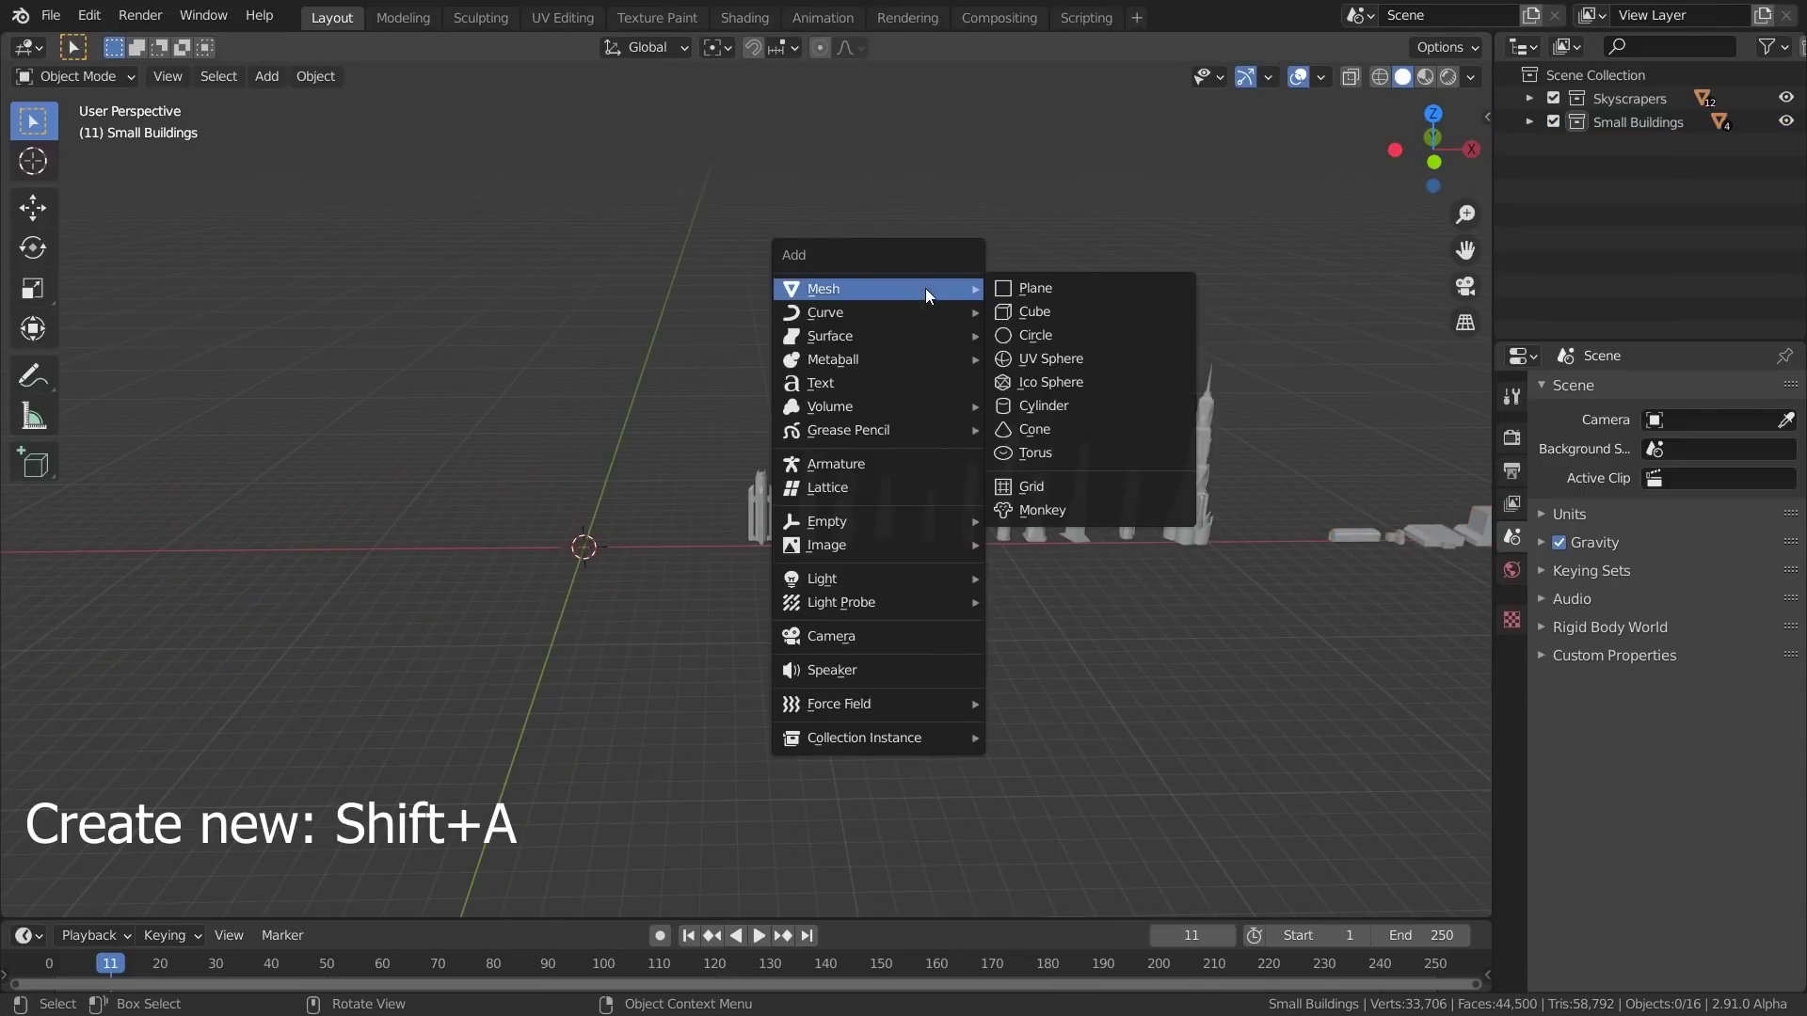
pyautogui.click(1045, 287)
pyautogui.scroll(-3, 576, 690)
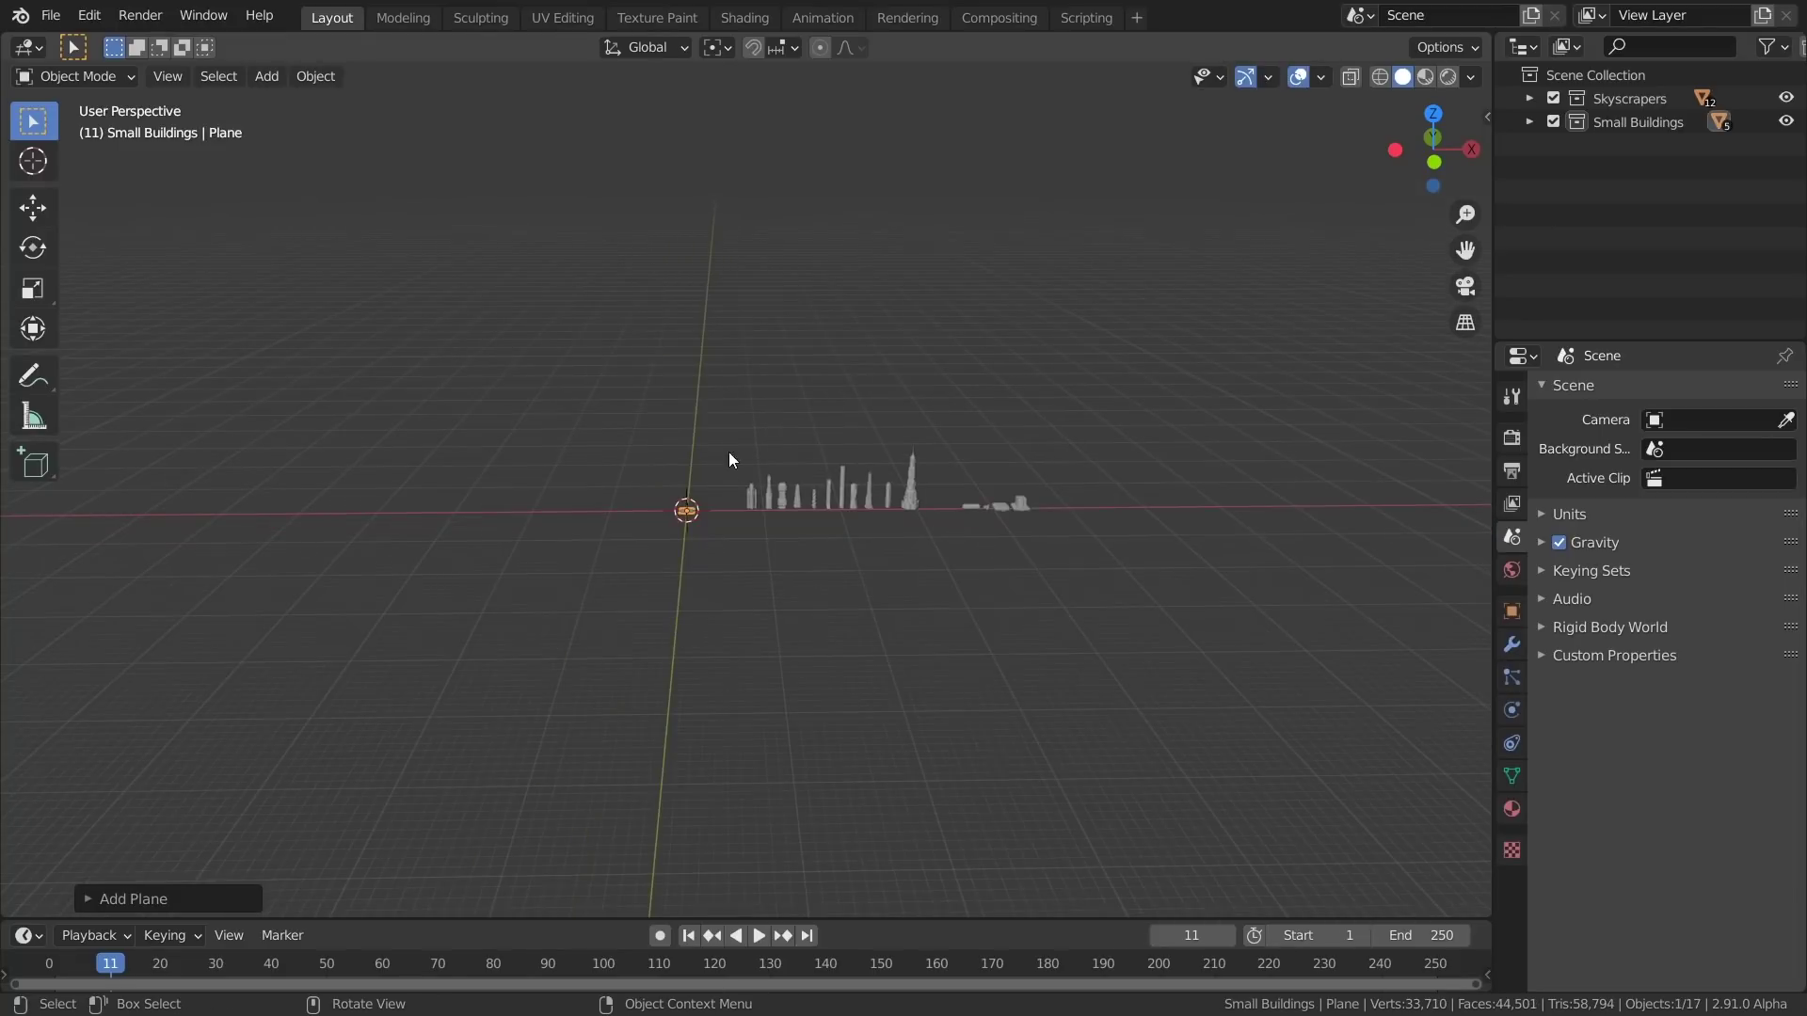
pyautogui.moveTo(730, 456); pyautogui.dragTo(747, 472, button='middle')
pyautogui.press('s')
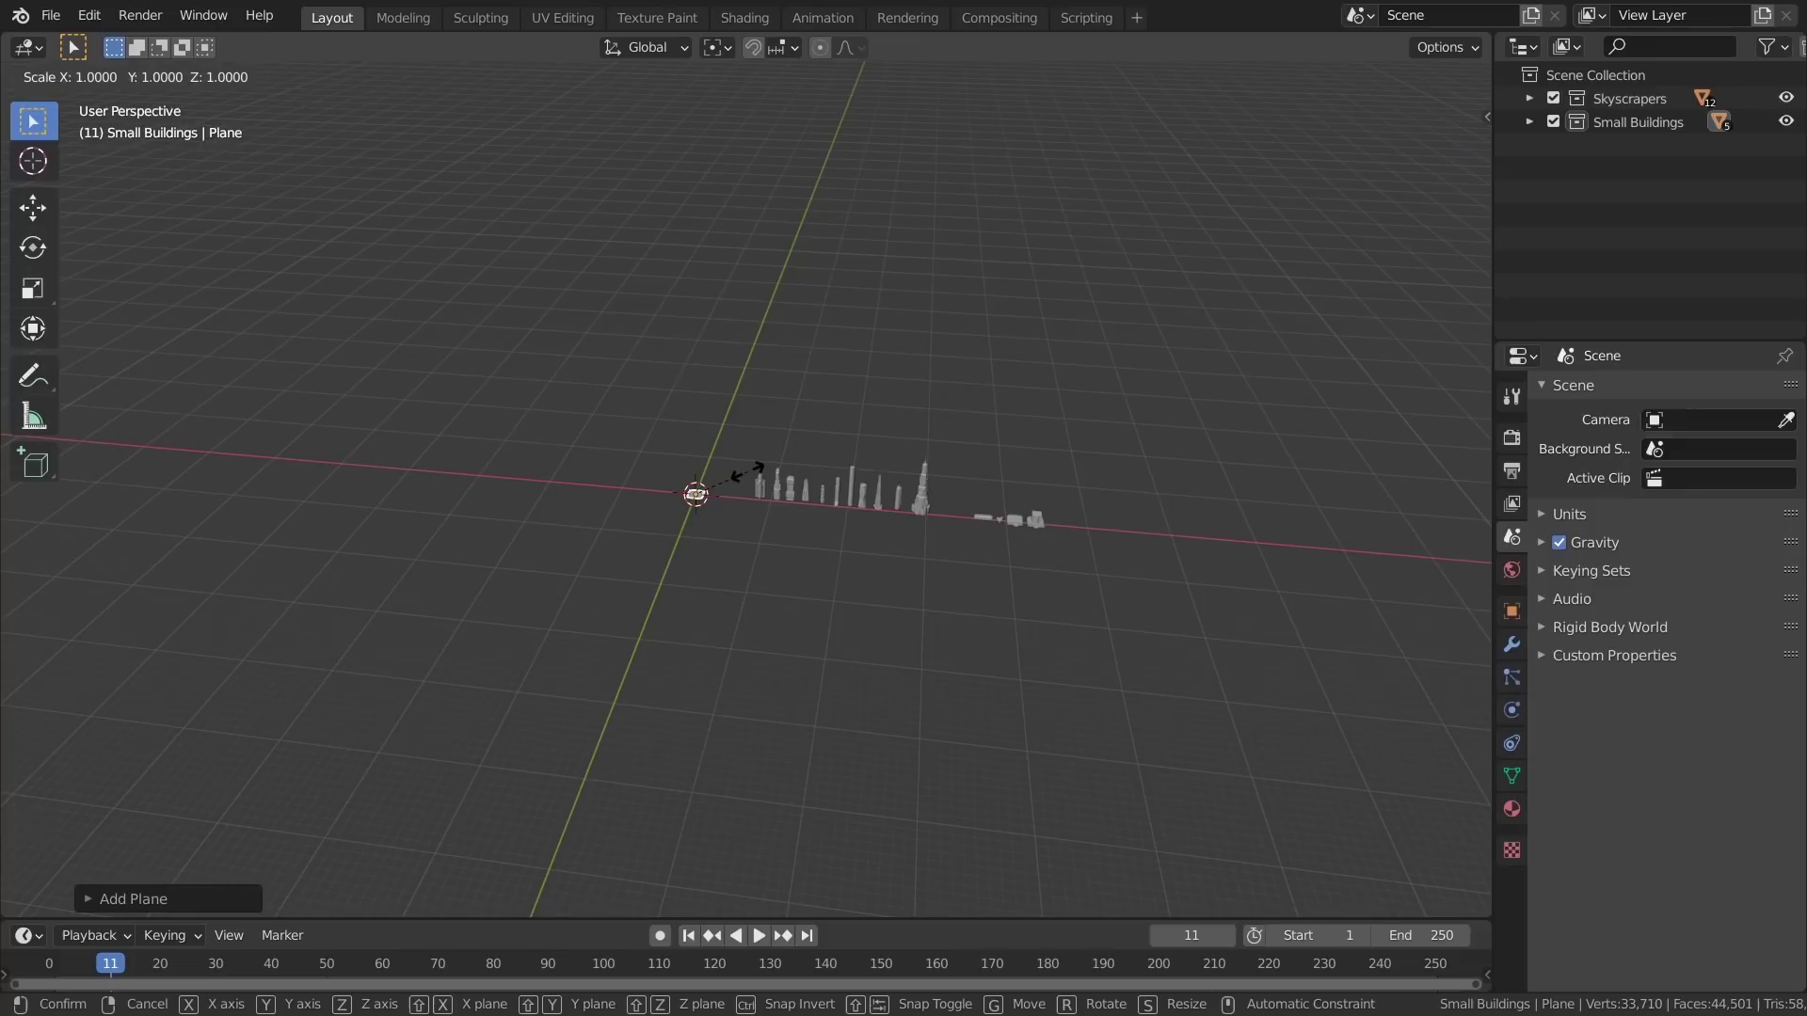
pyautogui.write('50')
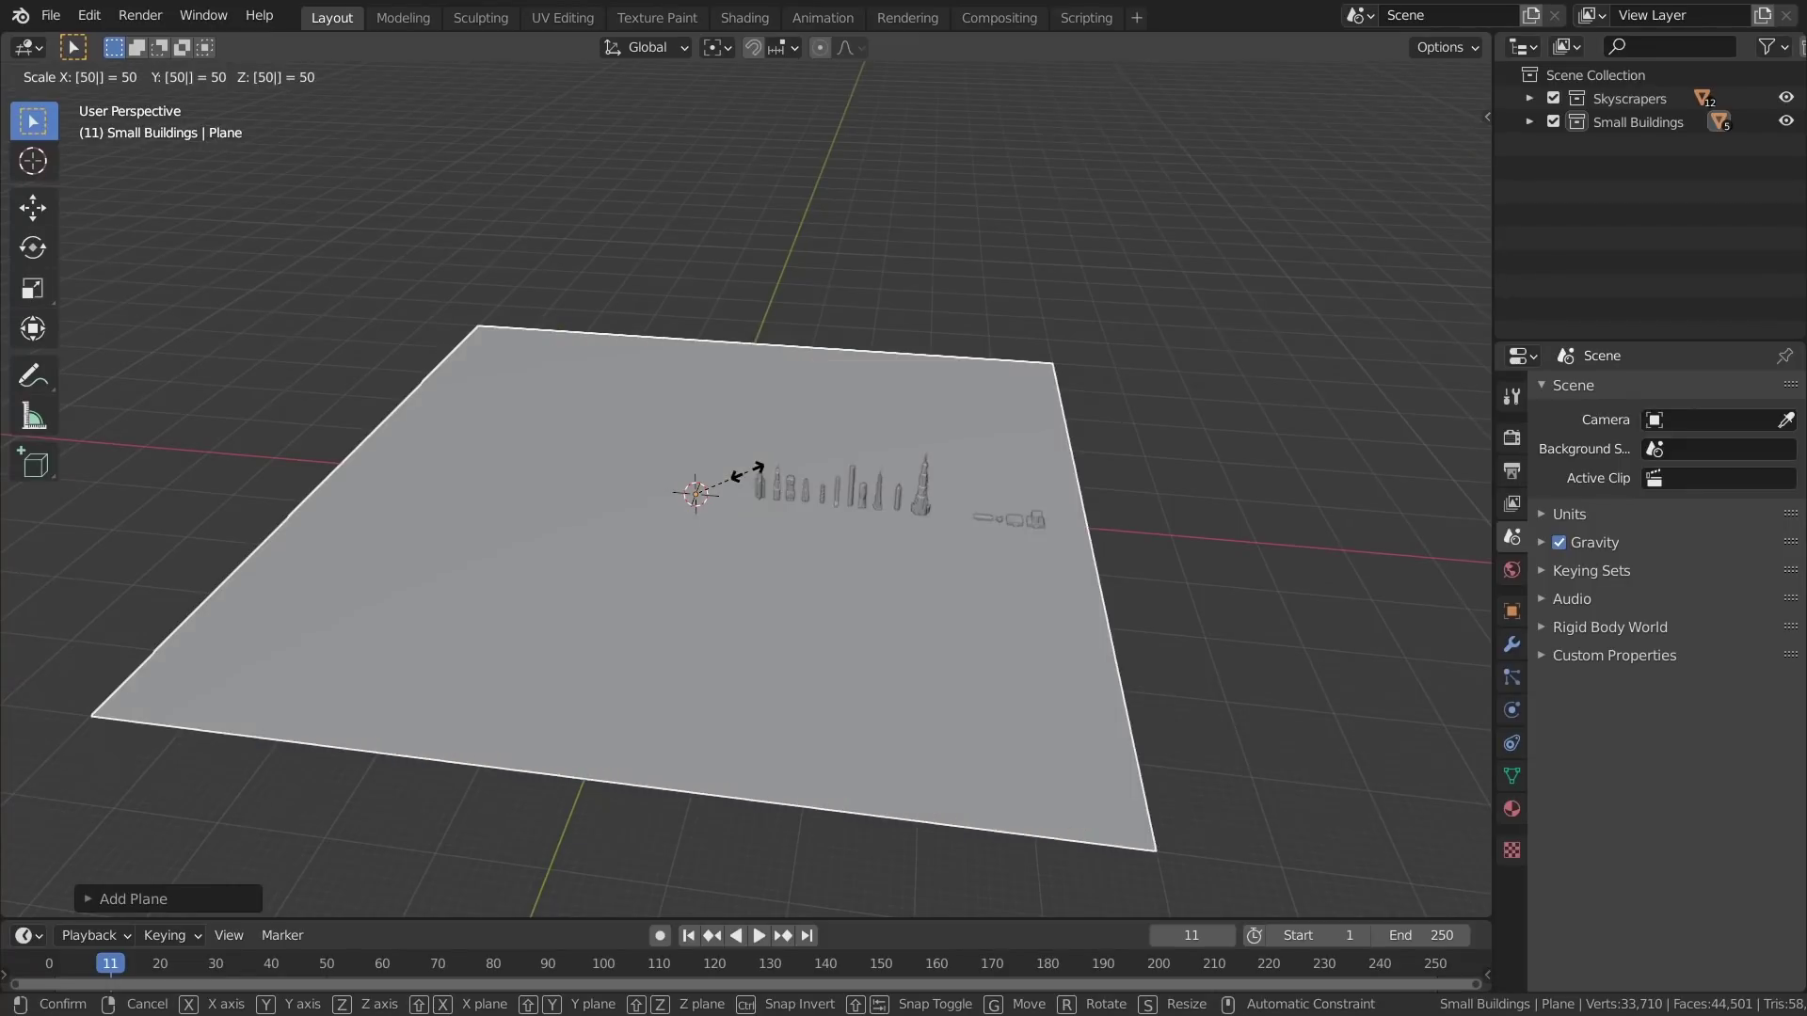
pyautogui.press('Return')
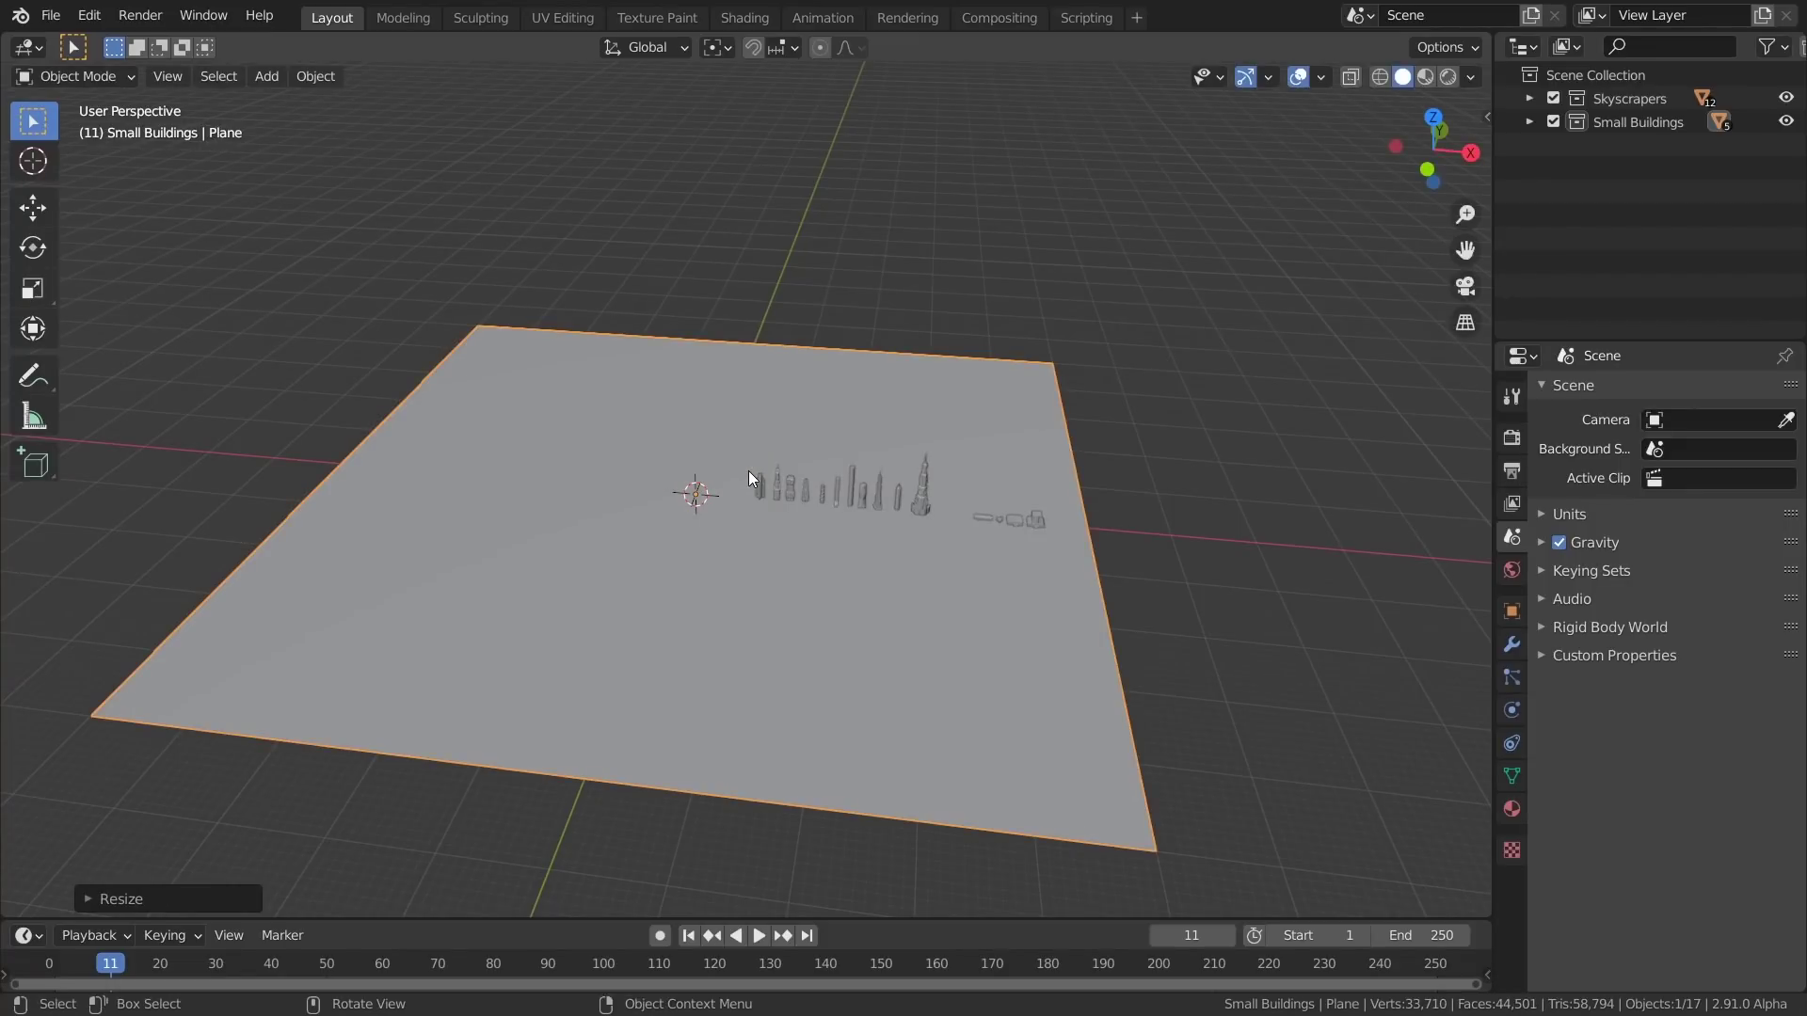
pyautogui.write('s2')
pyautogui.press('Return')
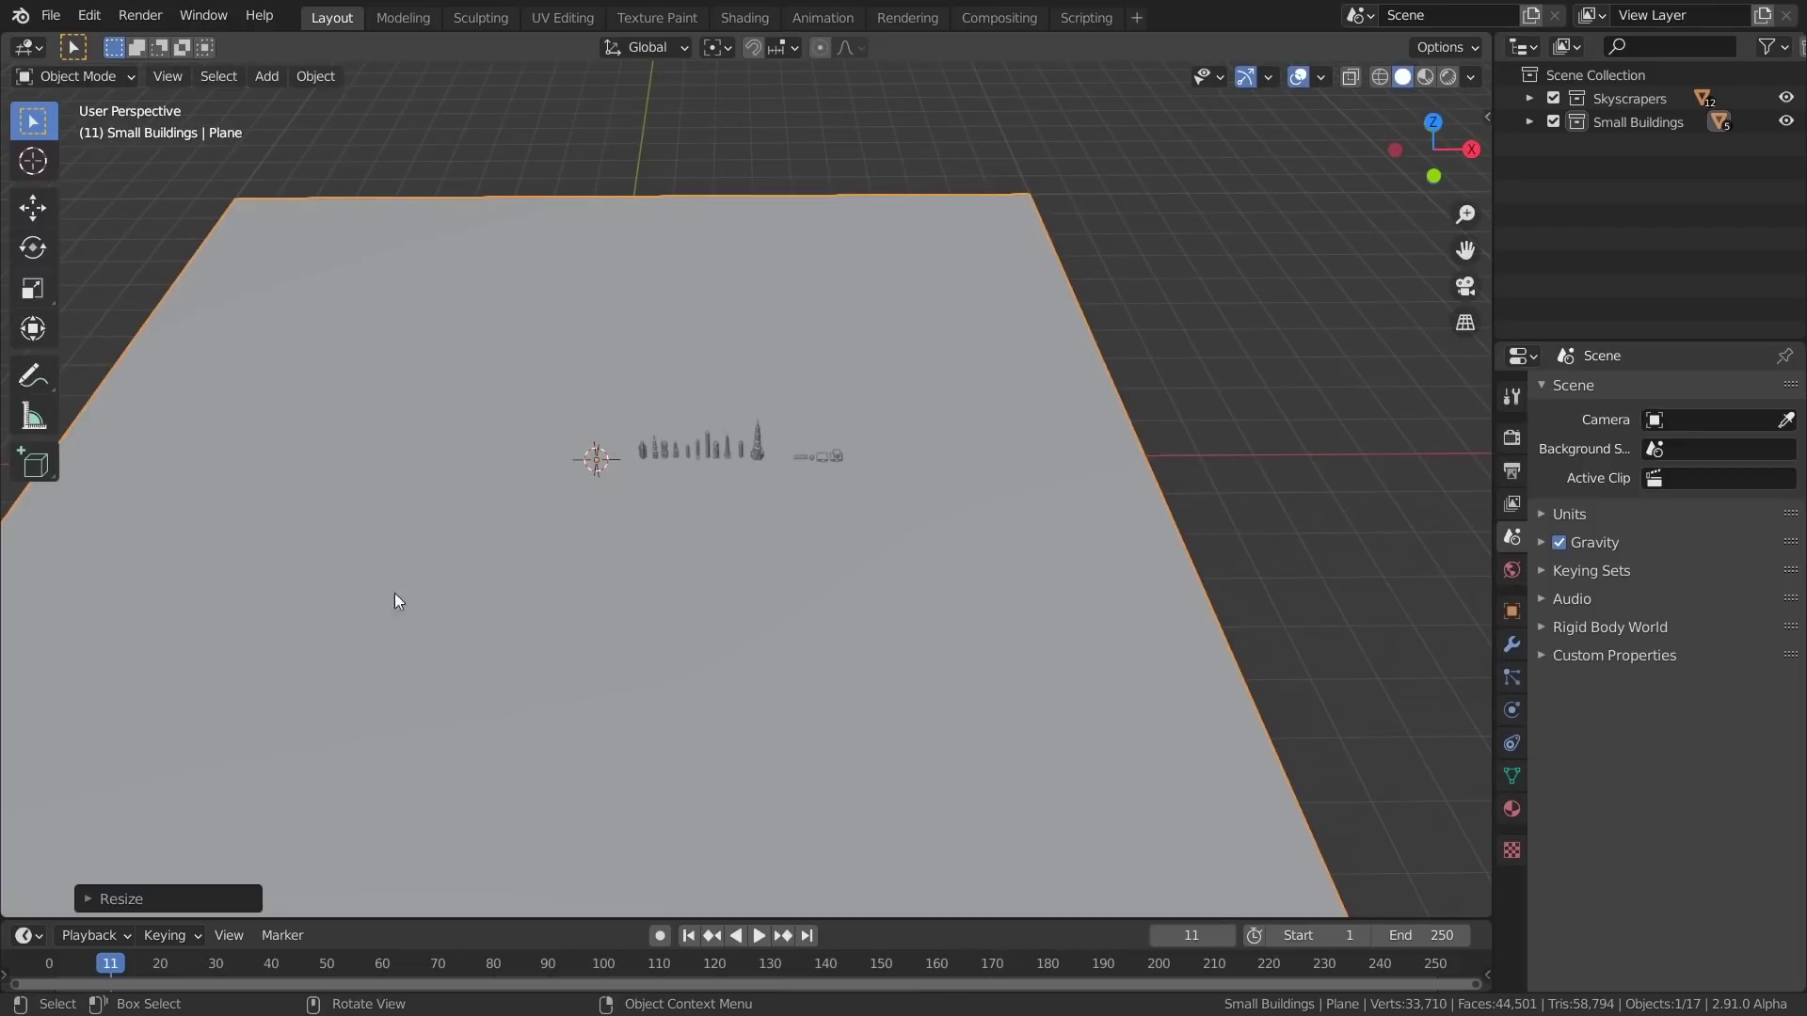
# Subdivide the ground plane's face in Edit Mode with 20 cuts
pyautogui.press('Tab')
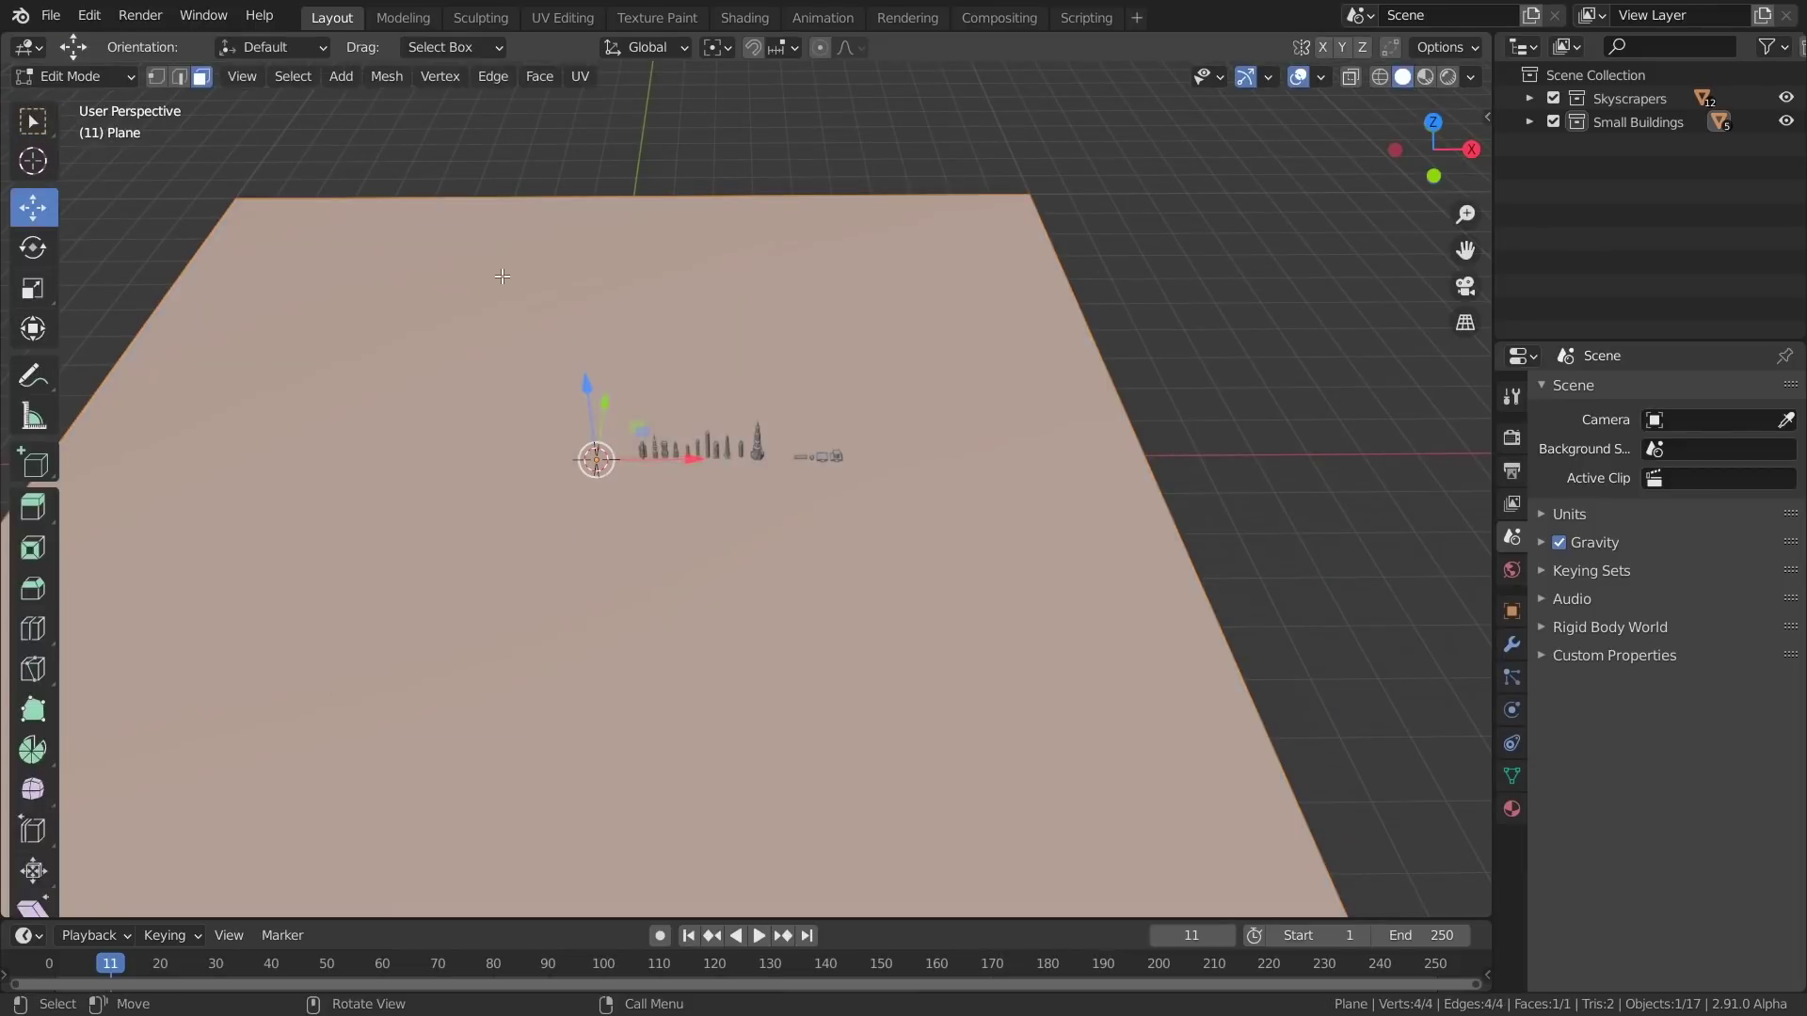
pyautogui.rightClick(502, 277)
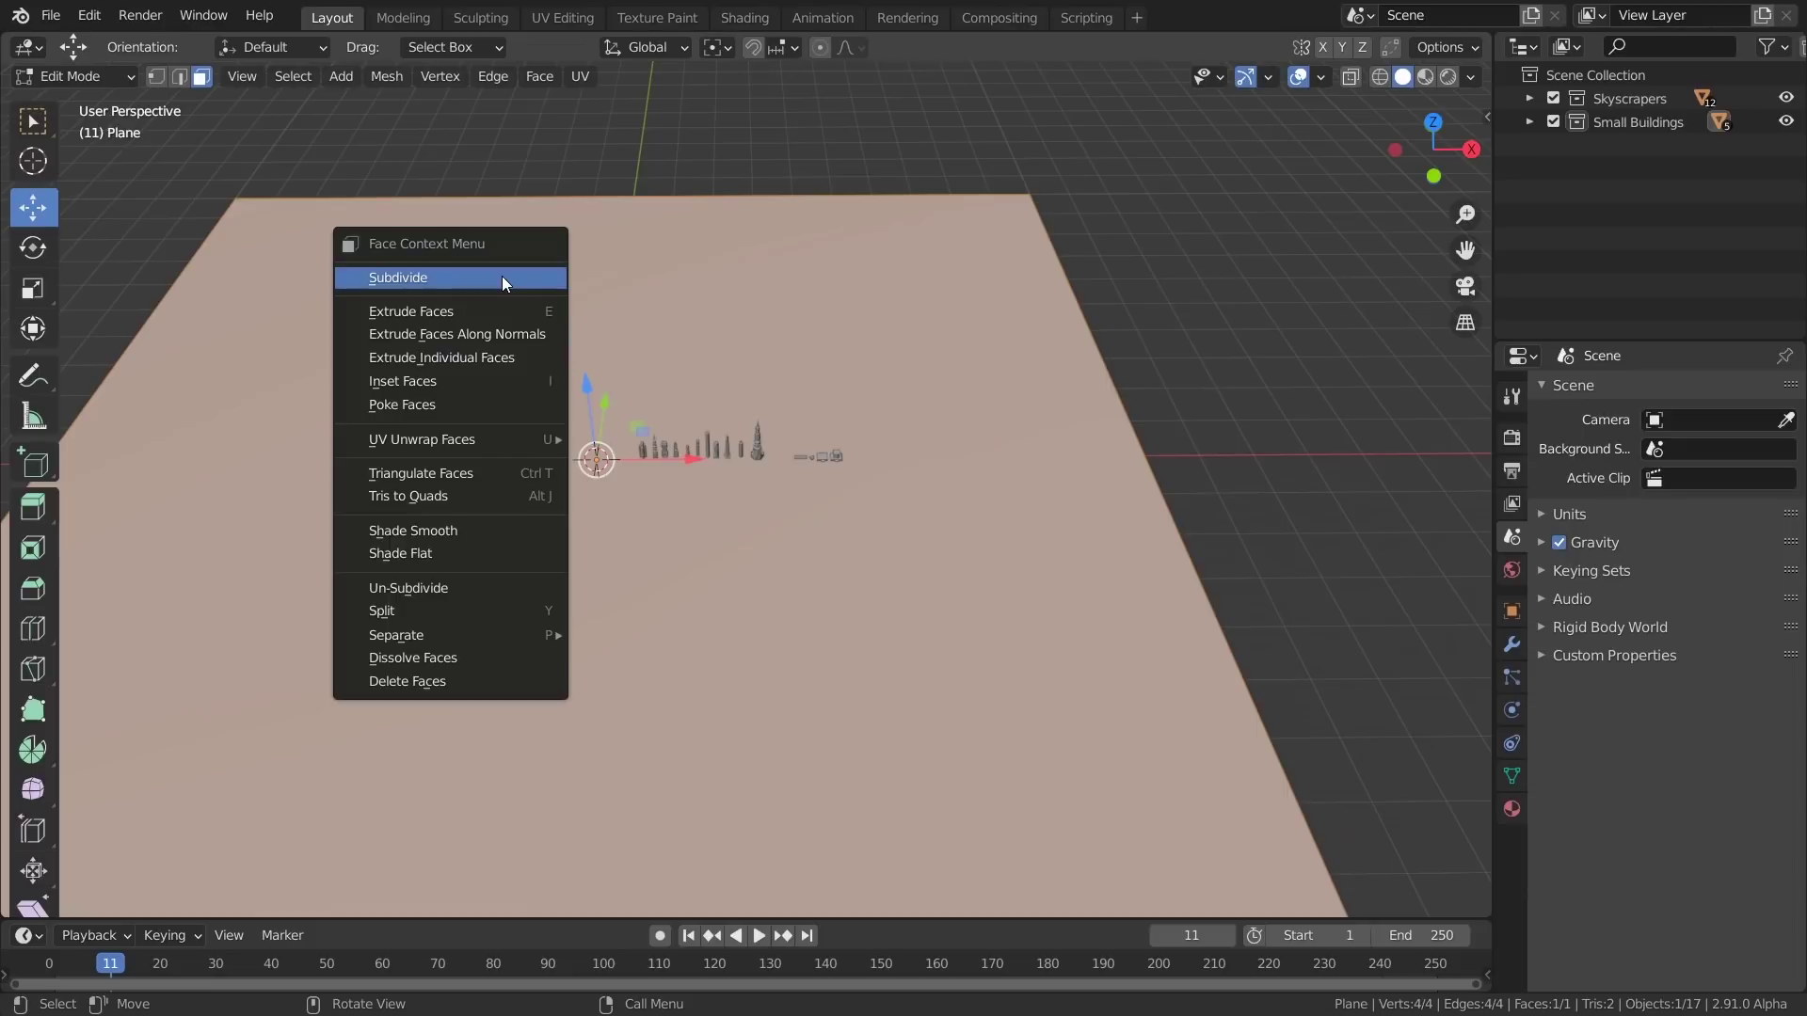
pyautogui.click(503, 278)
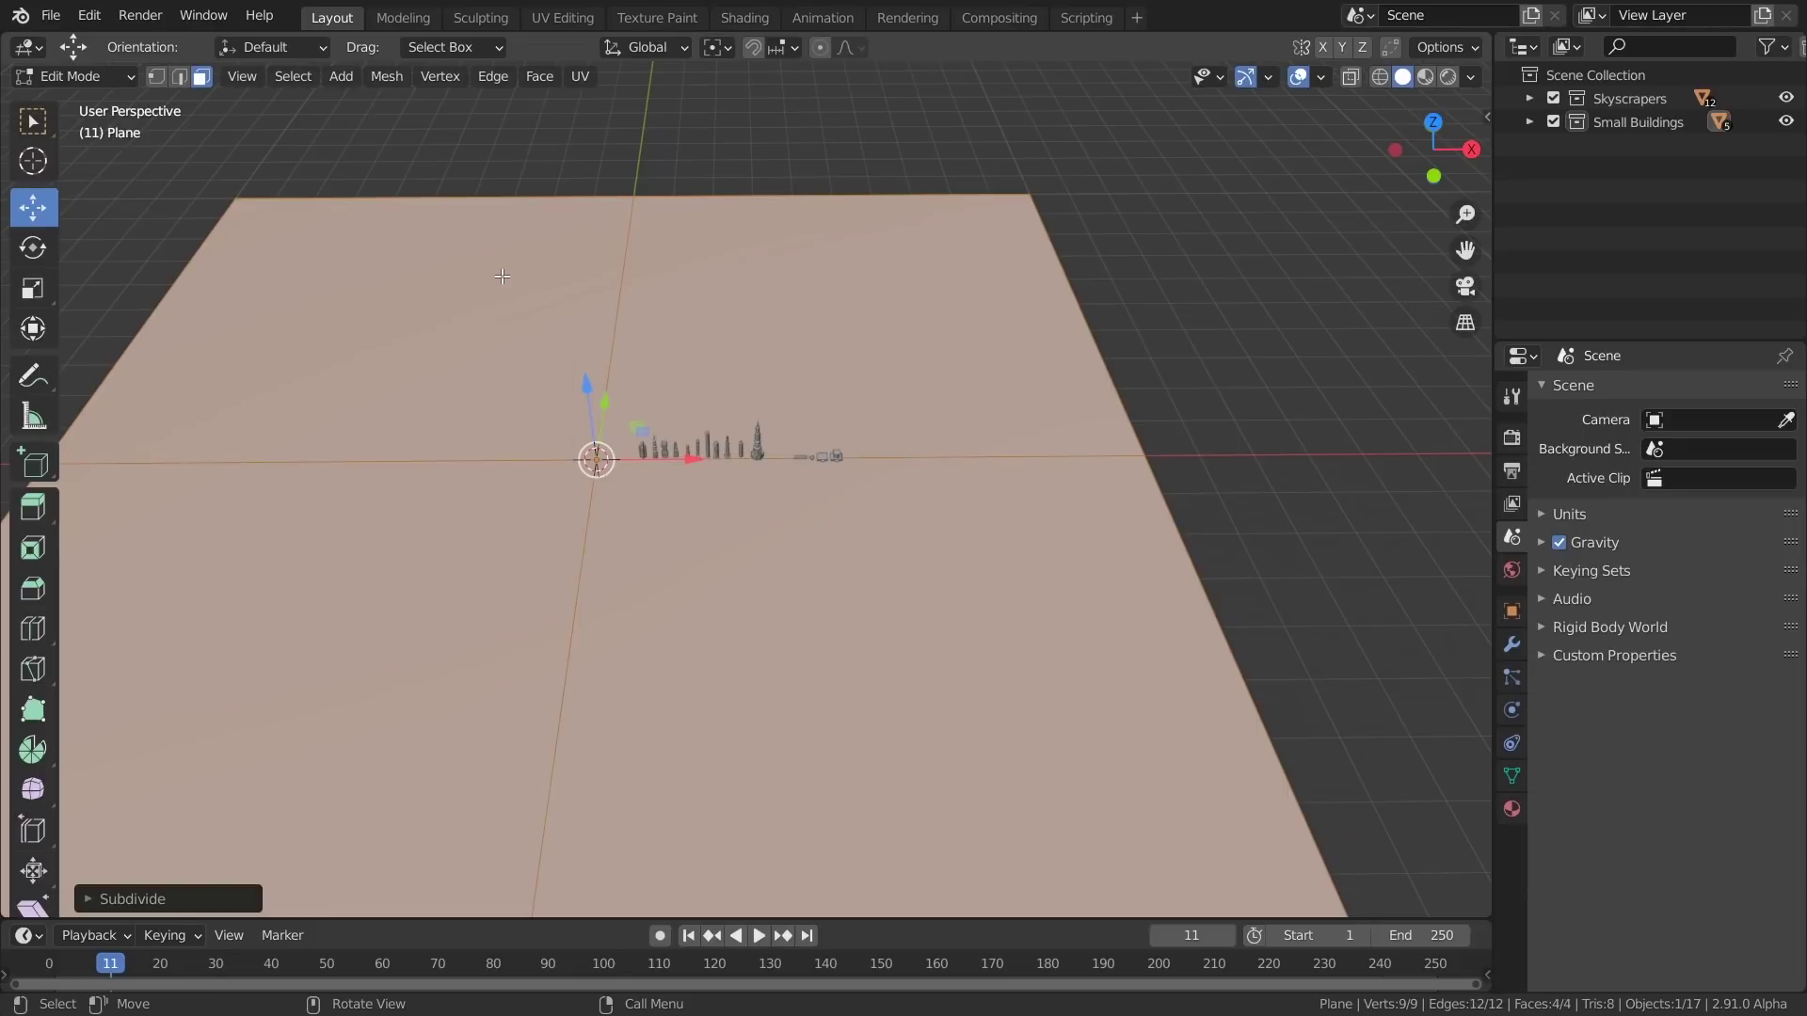
pyautogui.click(94, 898)
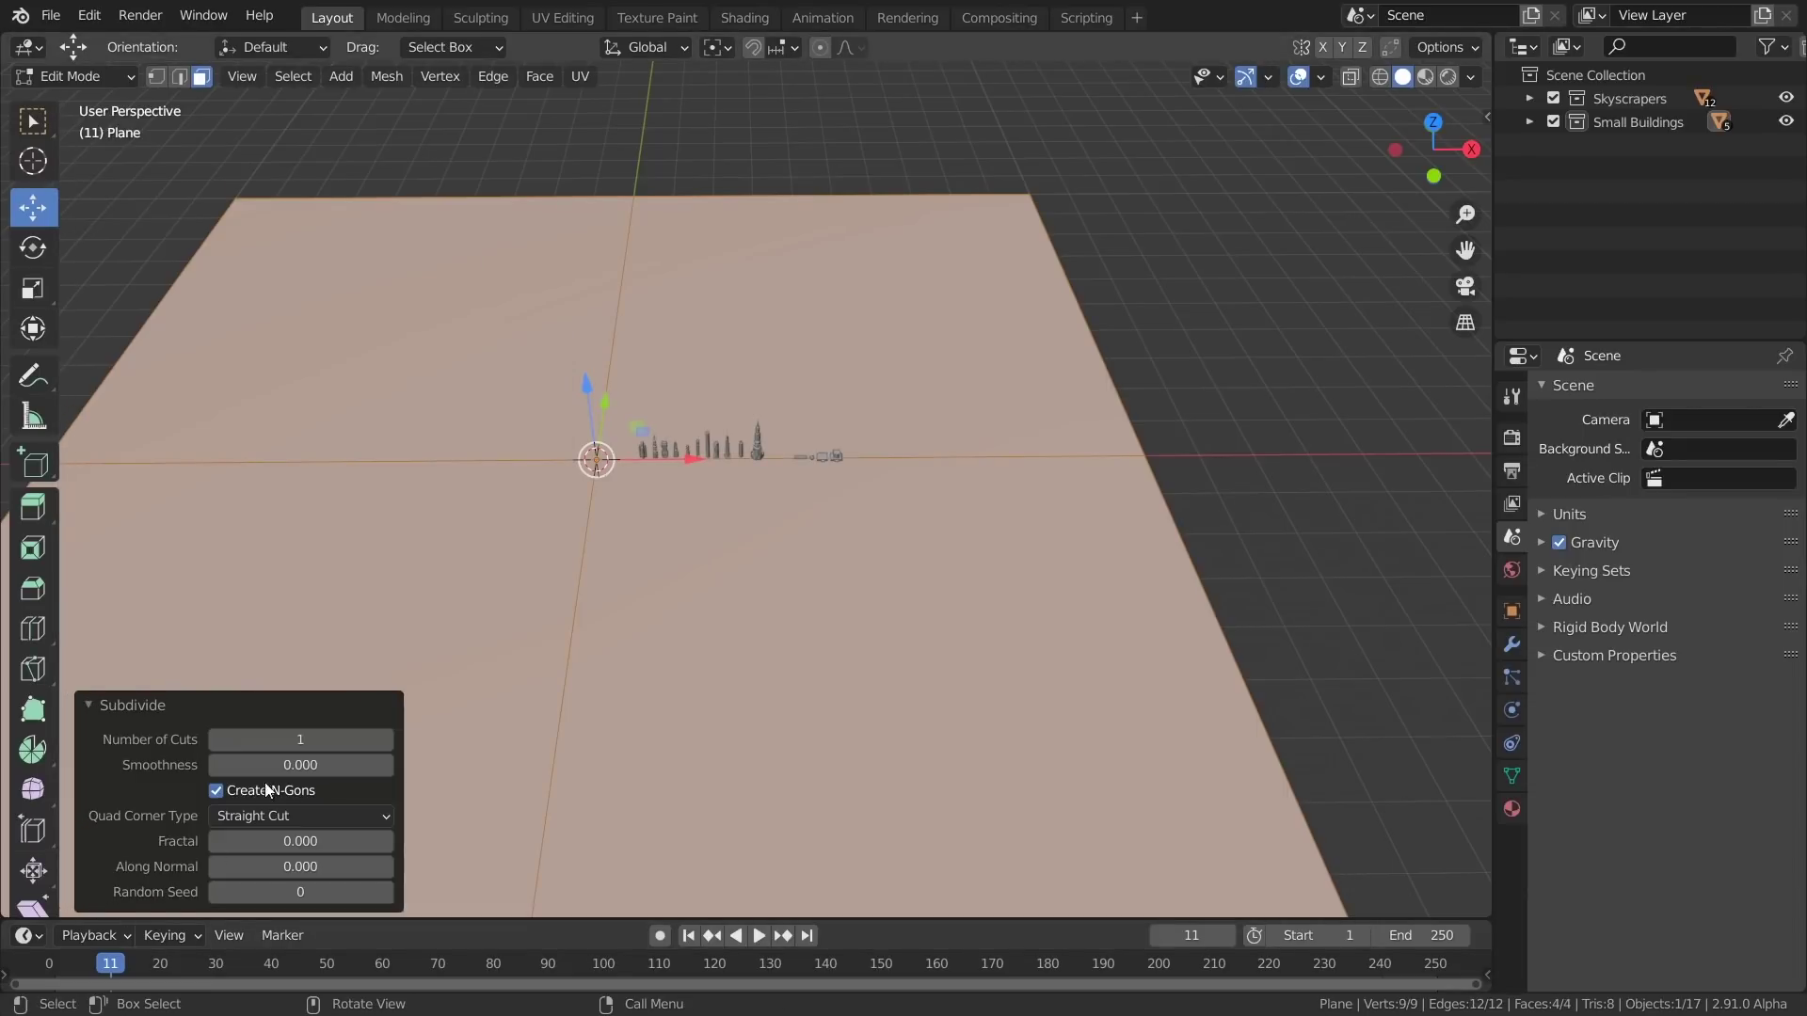
pyautogui.click(299, 737)
pyautogui.write('20')
pyautogui.press('Return')
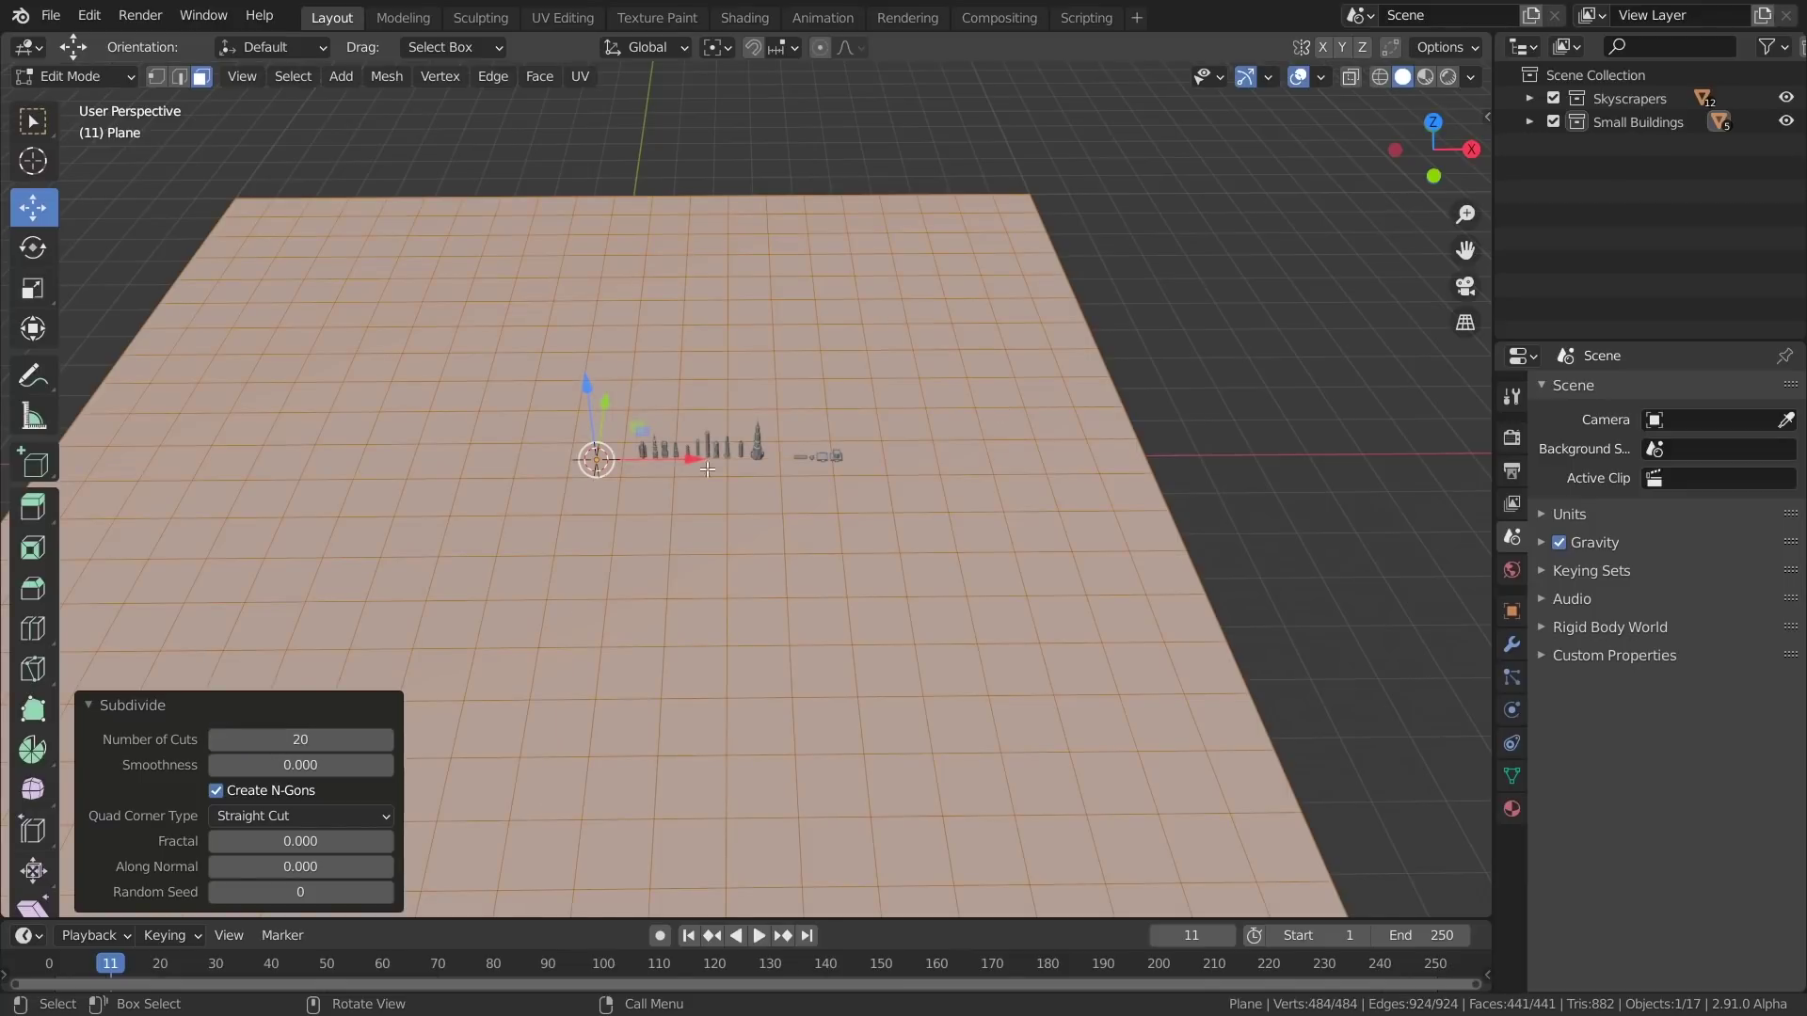
# Raise the ground plane's subdivision to 50 cuts
pyautogui.scroll(-3, 682, 470)
pyautogui.scroll(2, 683, 469)
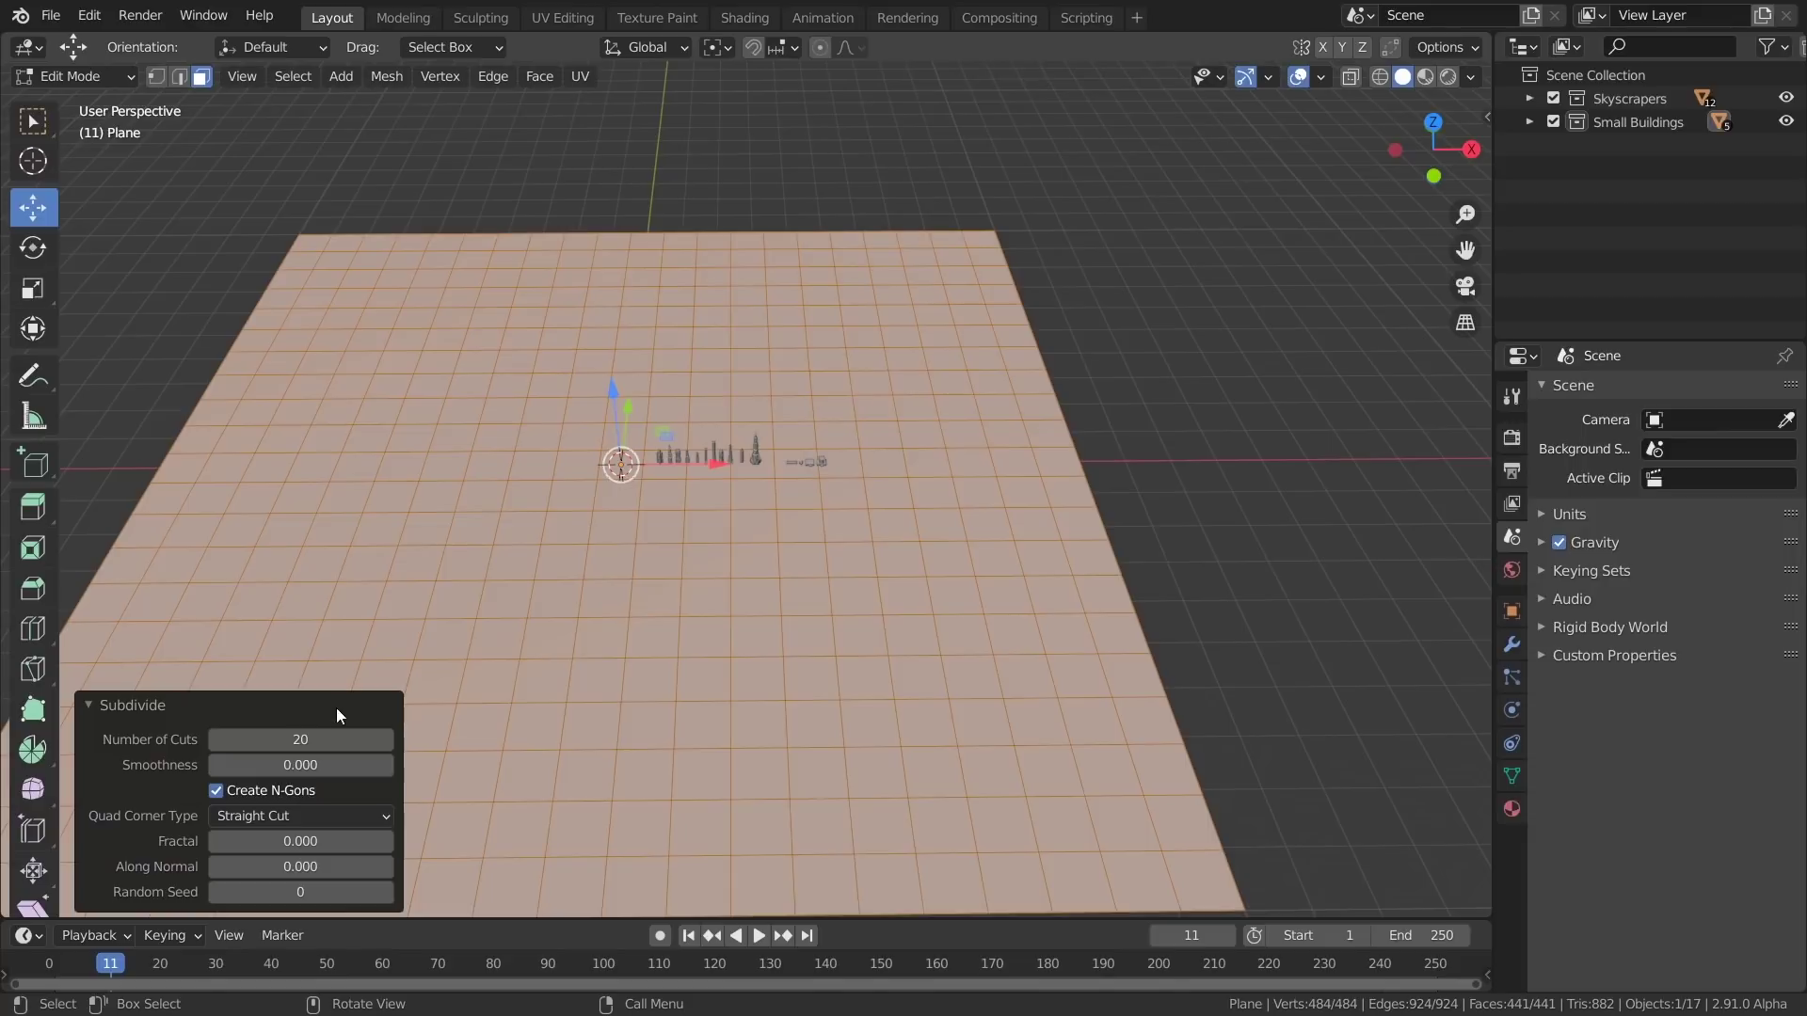
pyautogui.click(321, 737)
pyautogui.press('Return')
pyautogui.moveTo(649, 473)
pyautogui.mouseDown(button='middle')
pyautogui.moveTo(625, 471)
pyautogui.moveTo(651, 450)
pyautogui.mouseUp(button='middle')
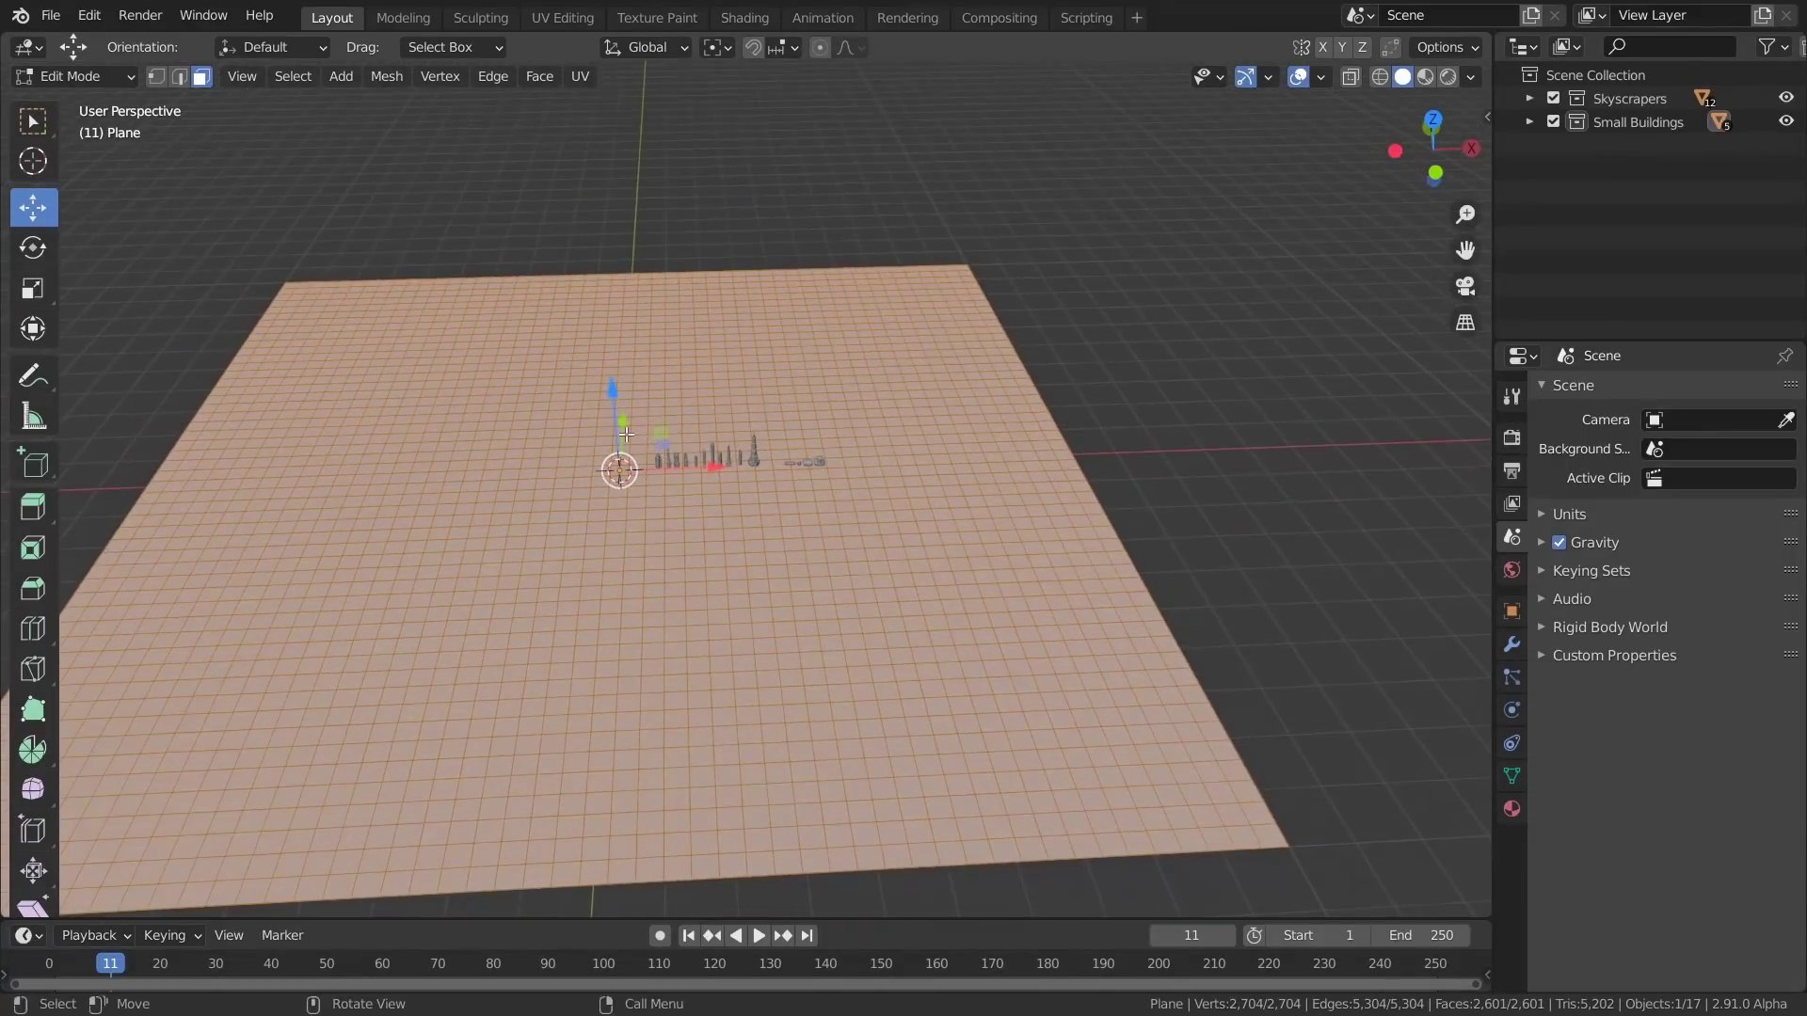
# Weight paint the middle of the ground plane from the top view with a 320 px brush at weight 1.000
pyautogui.press('KP_7')
pyautogui.press('Tab')
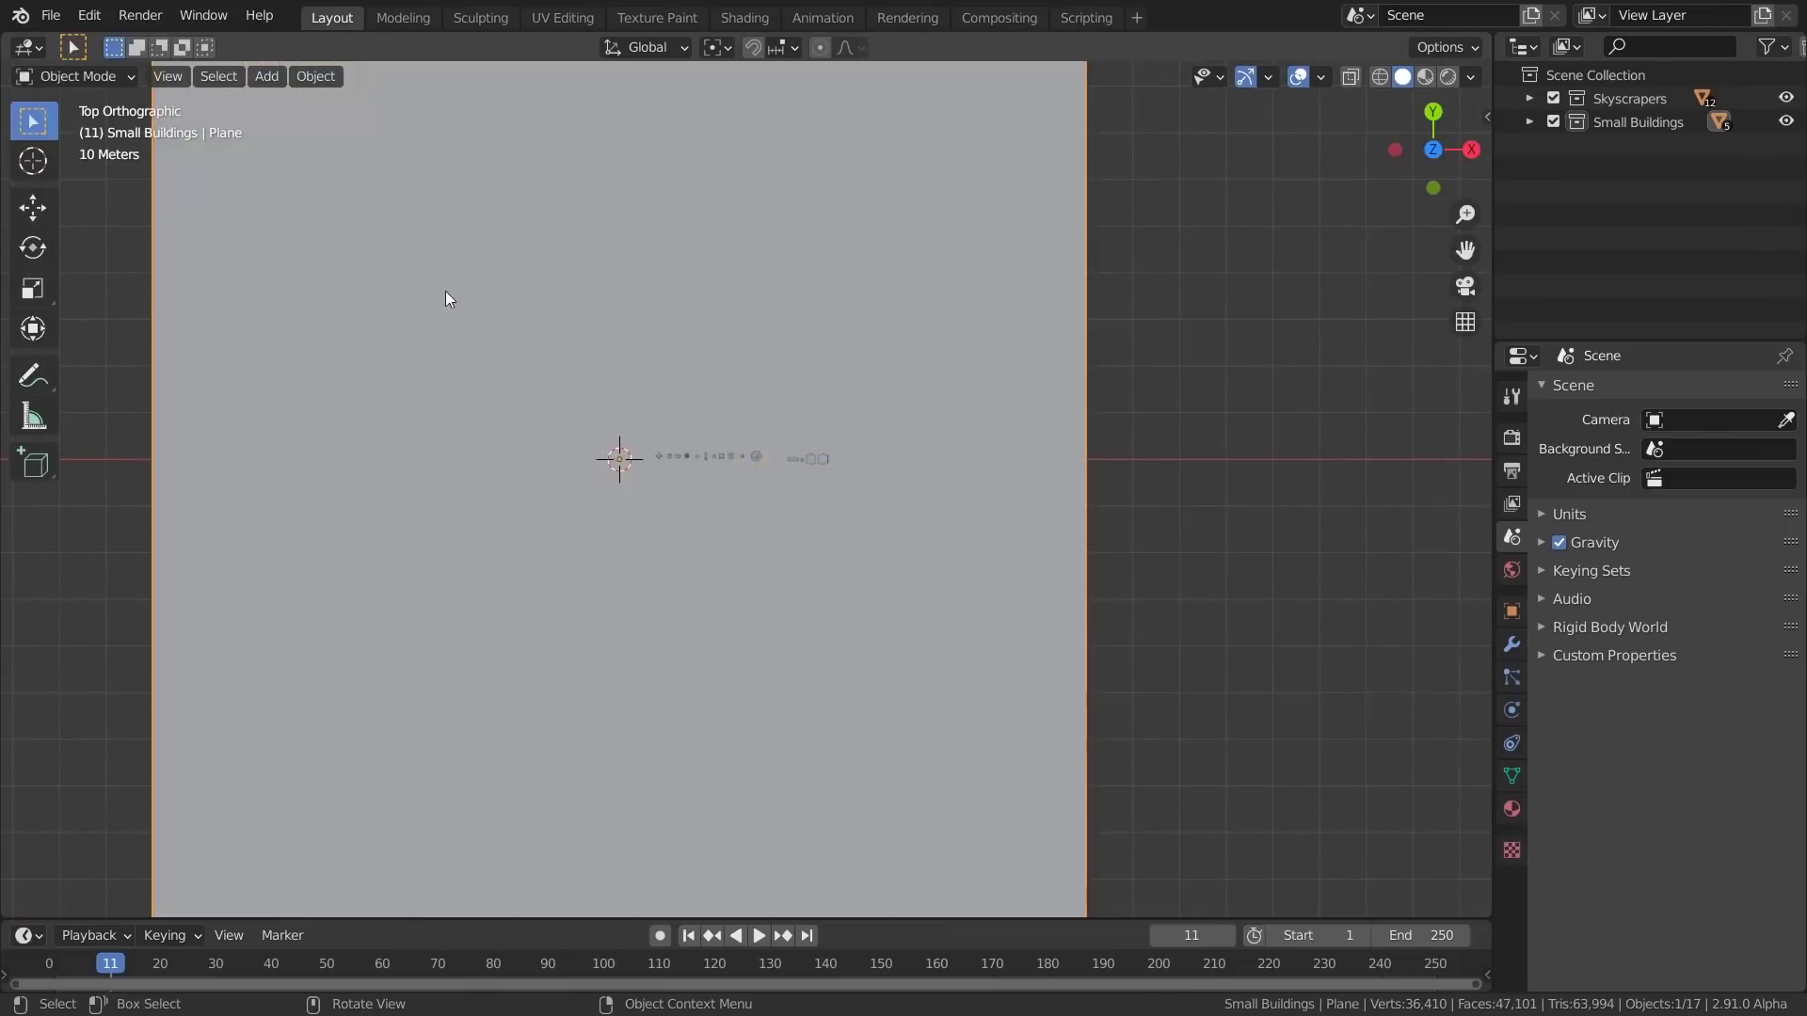
pyautogui.click(129, 70)
pyautogui.click(100, 177)
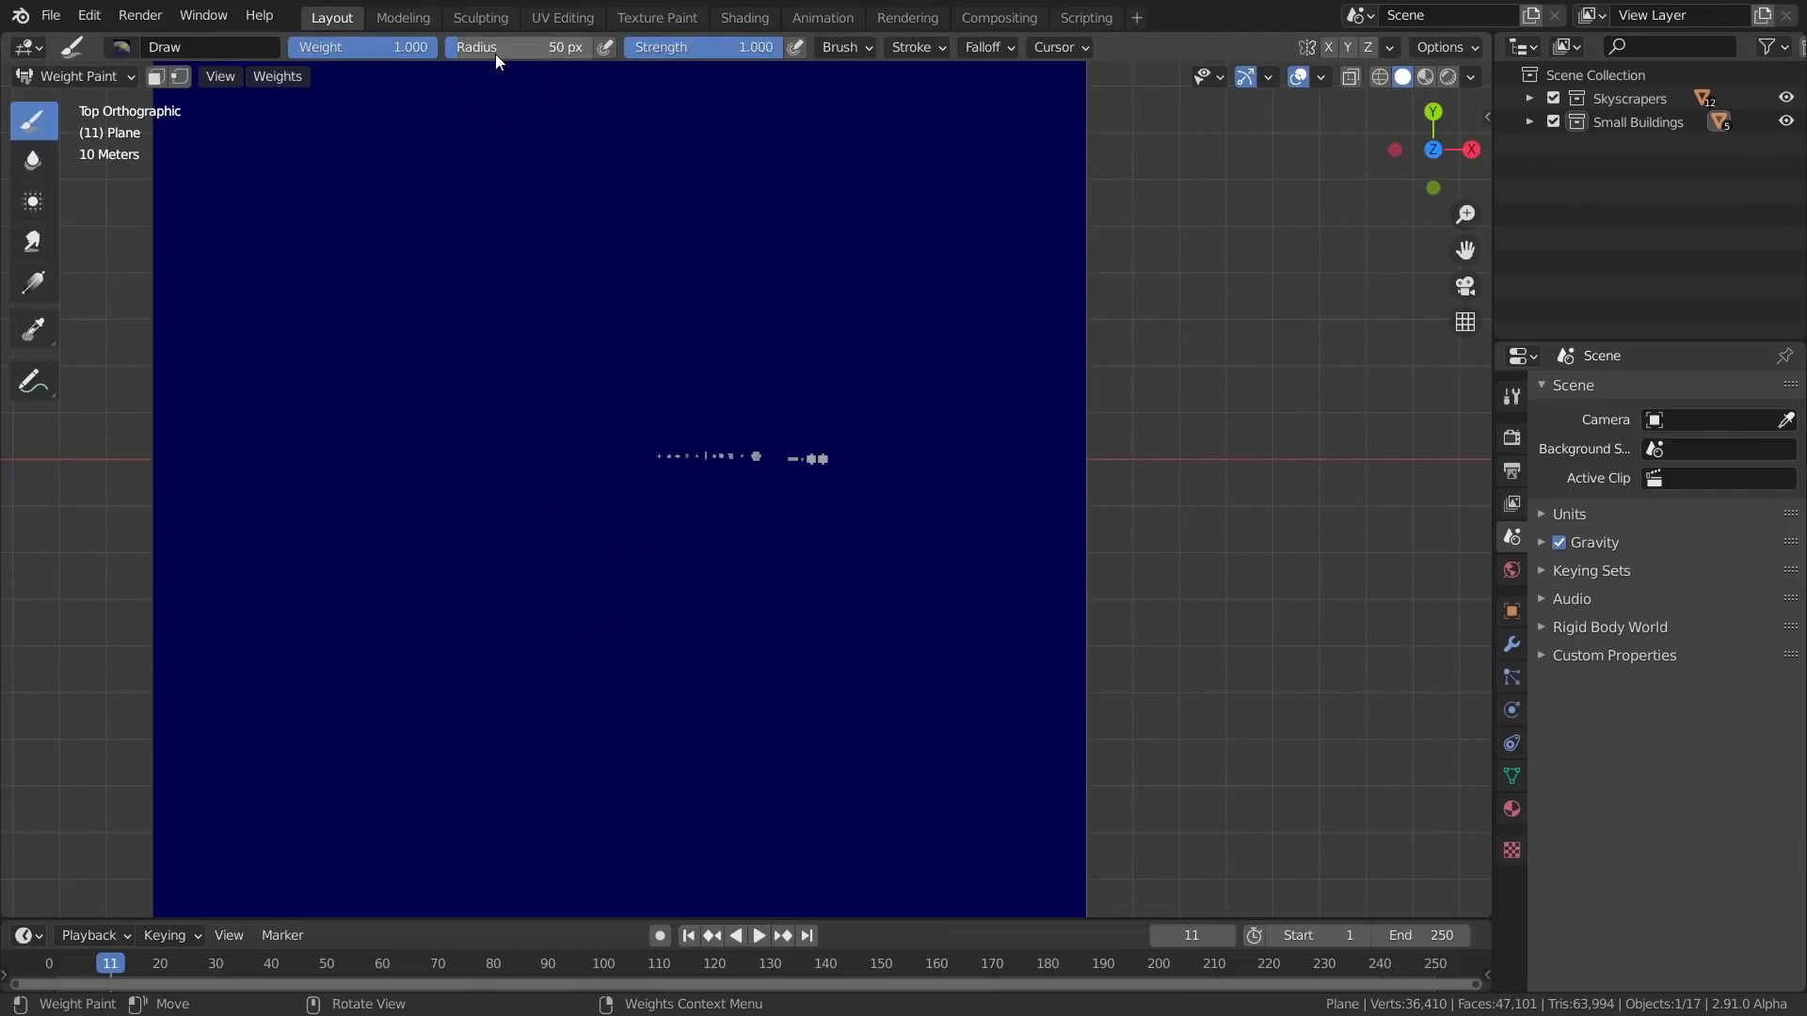
pyautogui.moveTo(461, 47); pyautogui.dragTo(540, 48)
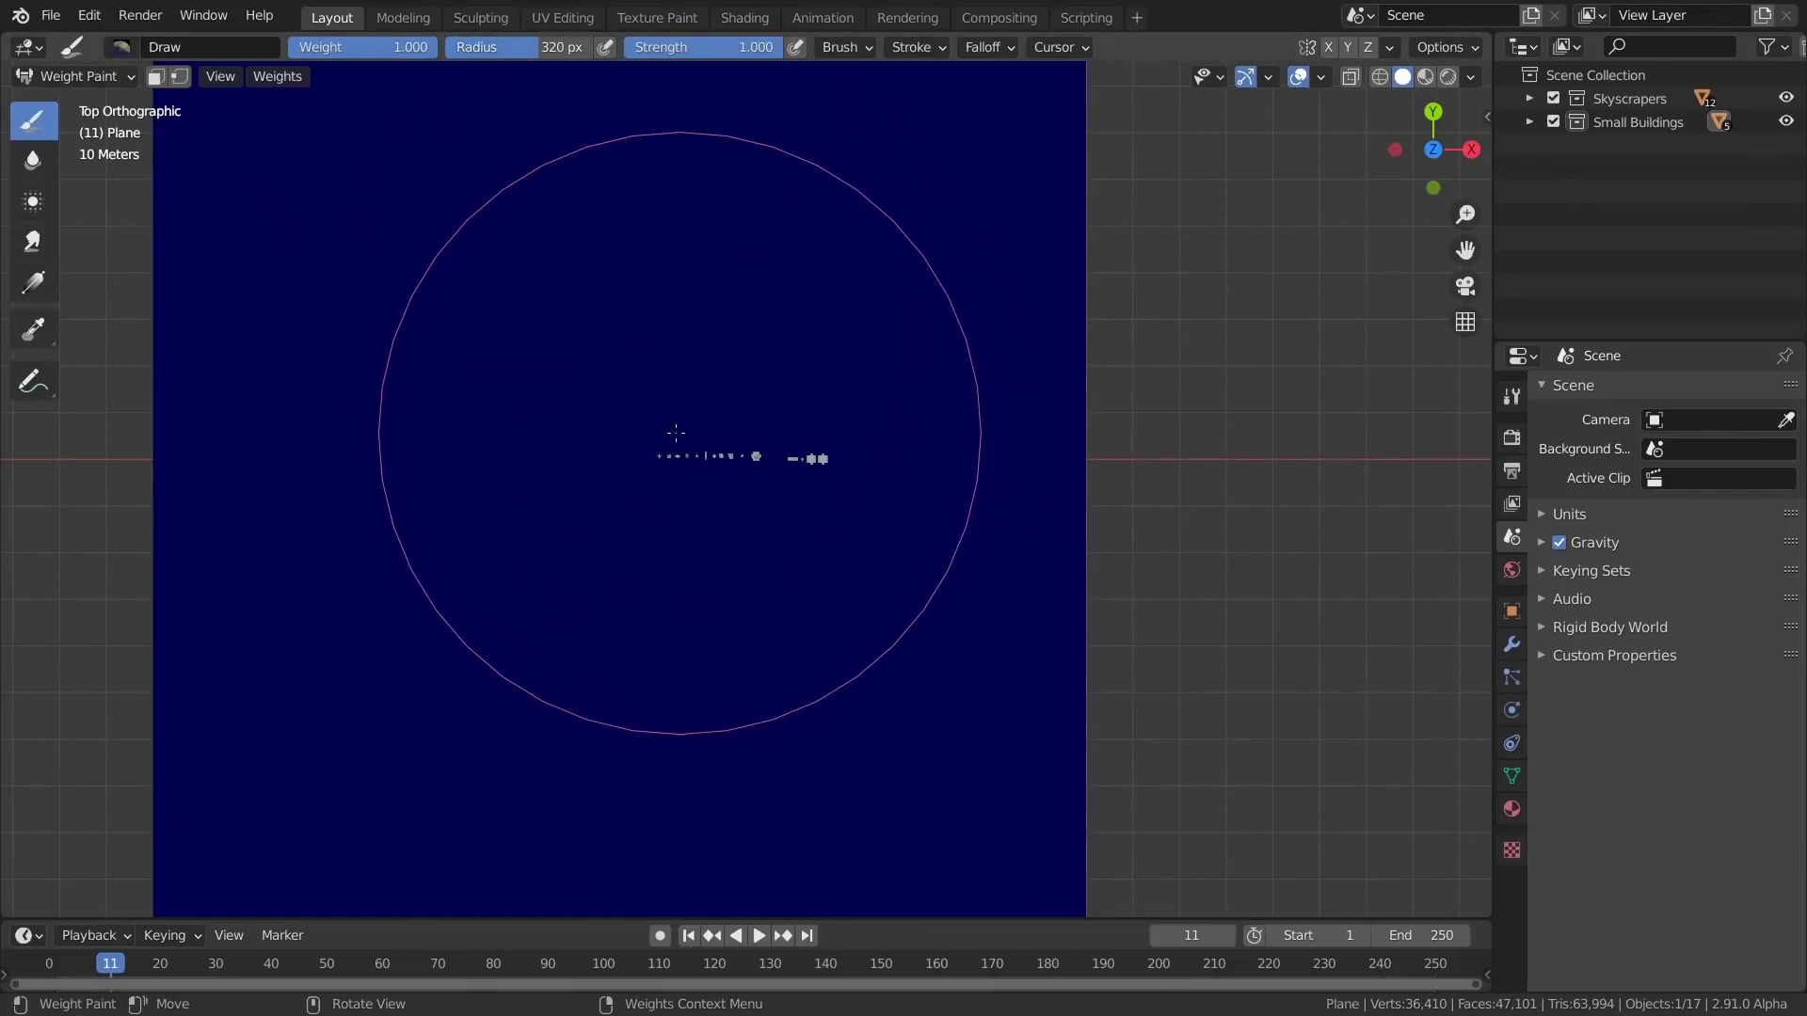
pyautogui.moveTo(627, 462)
pyautogui.mouseDown()
pyautogui.moveTo(649, 456)
pyautogui.moveTo(605, 391)
pyautogui.moveTo(492, 452)
pyautogui.moveTo(550, 586)
pyautogui.moveTo(771, 485)
pyautogui.moveTo(828, 282)
pyautogui.moveTo(767, 225)
pyautogui.moveTo(522, 272)
pyautogui.mouseUp()
# Paint the area around the plane's centre at weight 0.304 and return to Object Mode
pyautogui.moveTo(399, 47); pyautogui.dragTo(334, 47)
pyautogui.moveTo(423, 244)
pyautogui.mouseDown()
pyautogui.moveTo(373, 218)
pyautogui.moveTo(381, 748)
pyautogui.moveTo(762, 744)
pyautogui.moveTo(888, 302)
pyautogui.moveTo(839, 685)
pyautogui.mouseUp()
pyautogui.moveTo(839, 685); pyautogui.dragTo(451, 254, button='middle')
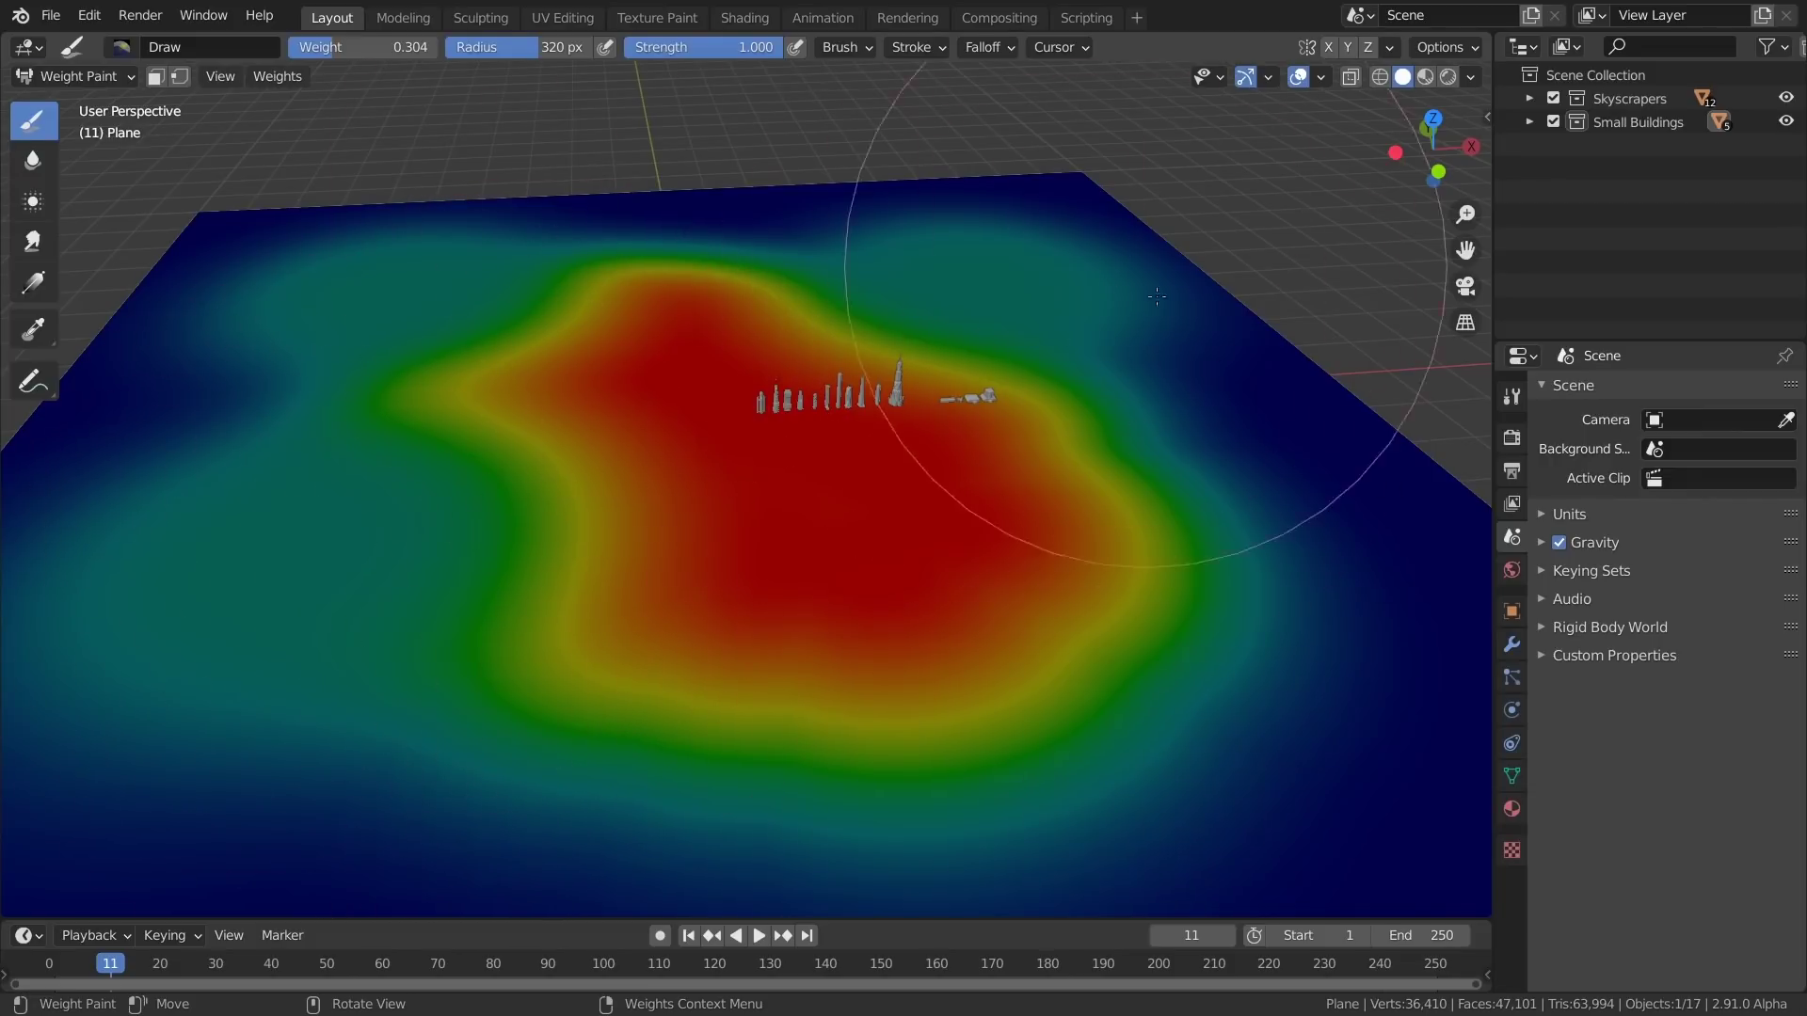
pyautogui.click(77, 77)
pyautogui.click(77, 102)
# Move the Plane object out of the Small Buildings collection into the top-level Scene Collection
pyautogui.scroll(1, 968, 456)
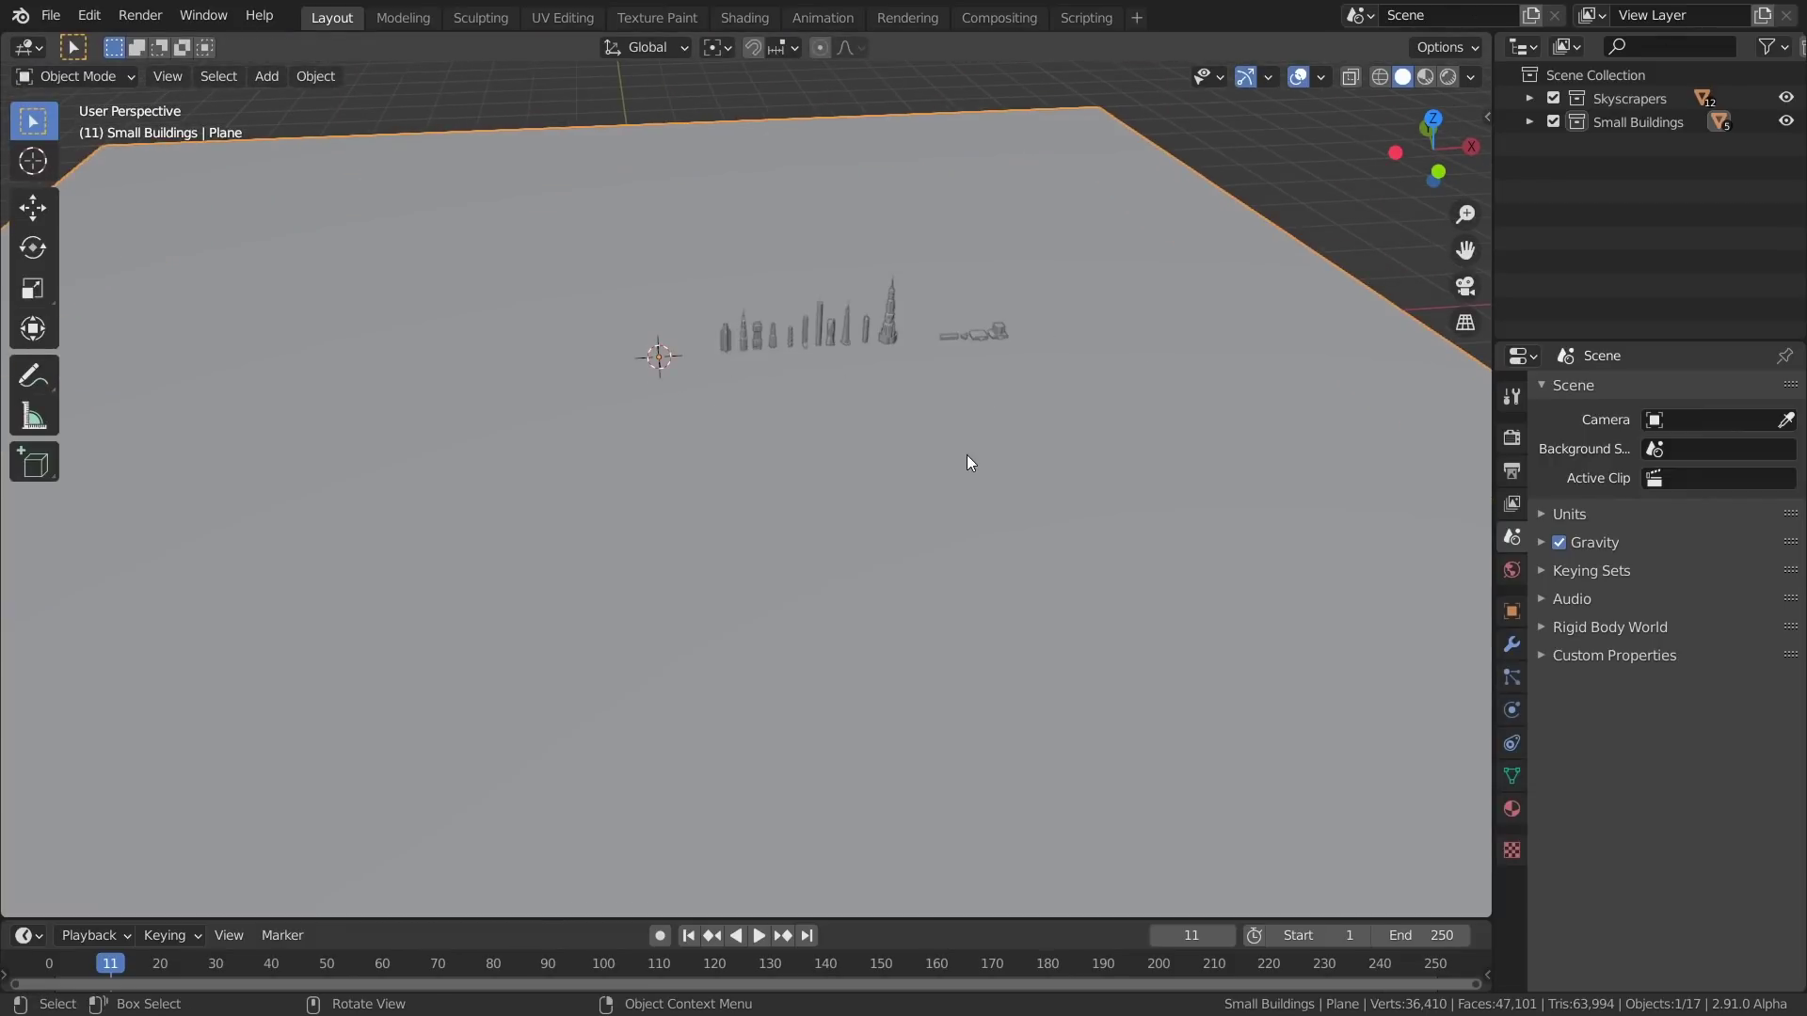
pyautogui.scroll(-2, 970, 454)
pyautogui.click(1529, 122)
pyautogui.click(1621, 241)
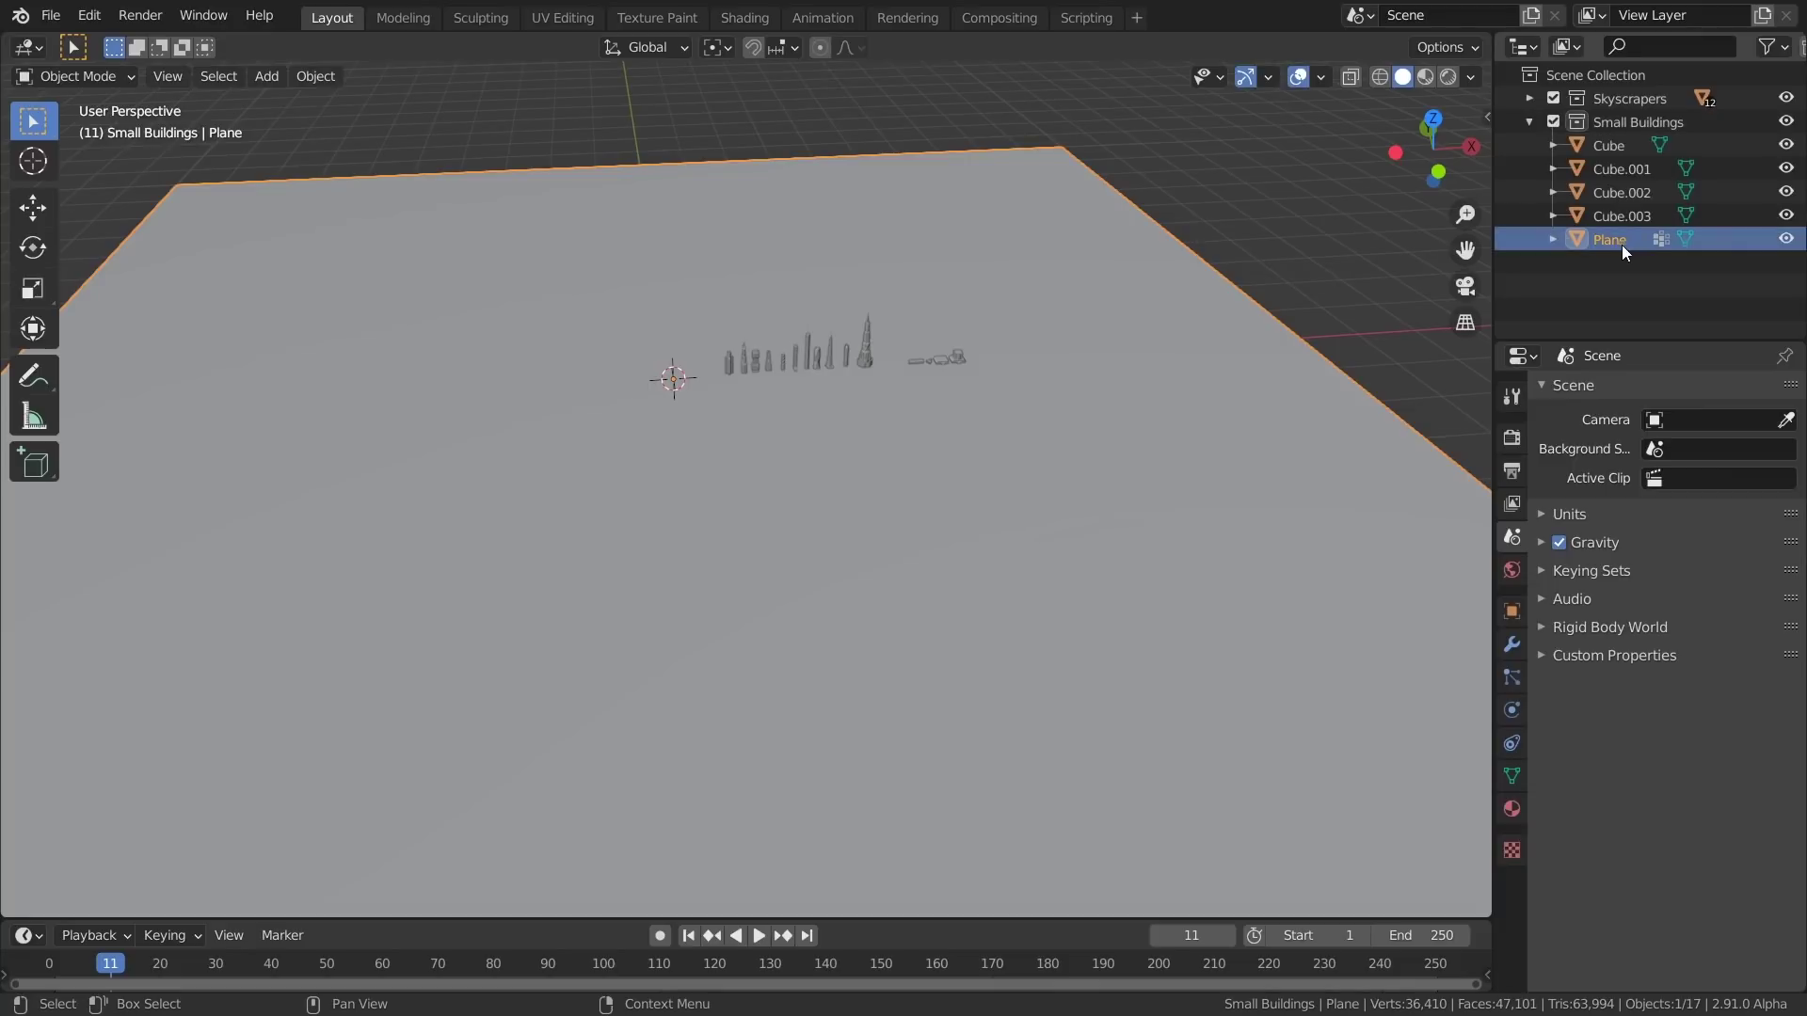
pyautogui.moveTo(1622, 245); pyautogui.dragTo(1599, 296)
pyautogui.click(1531, 118)
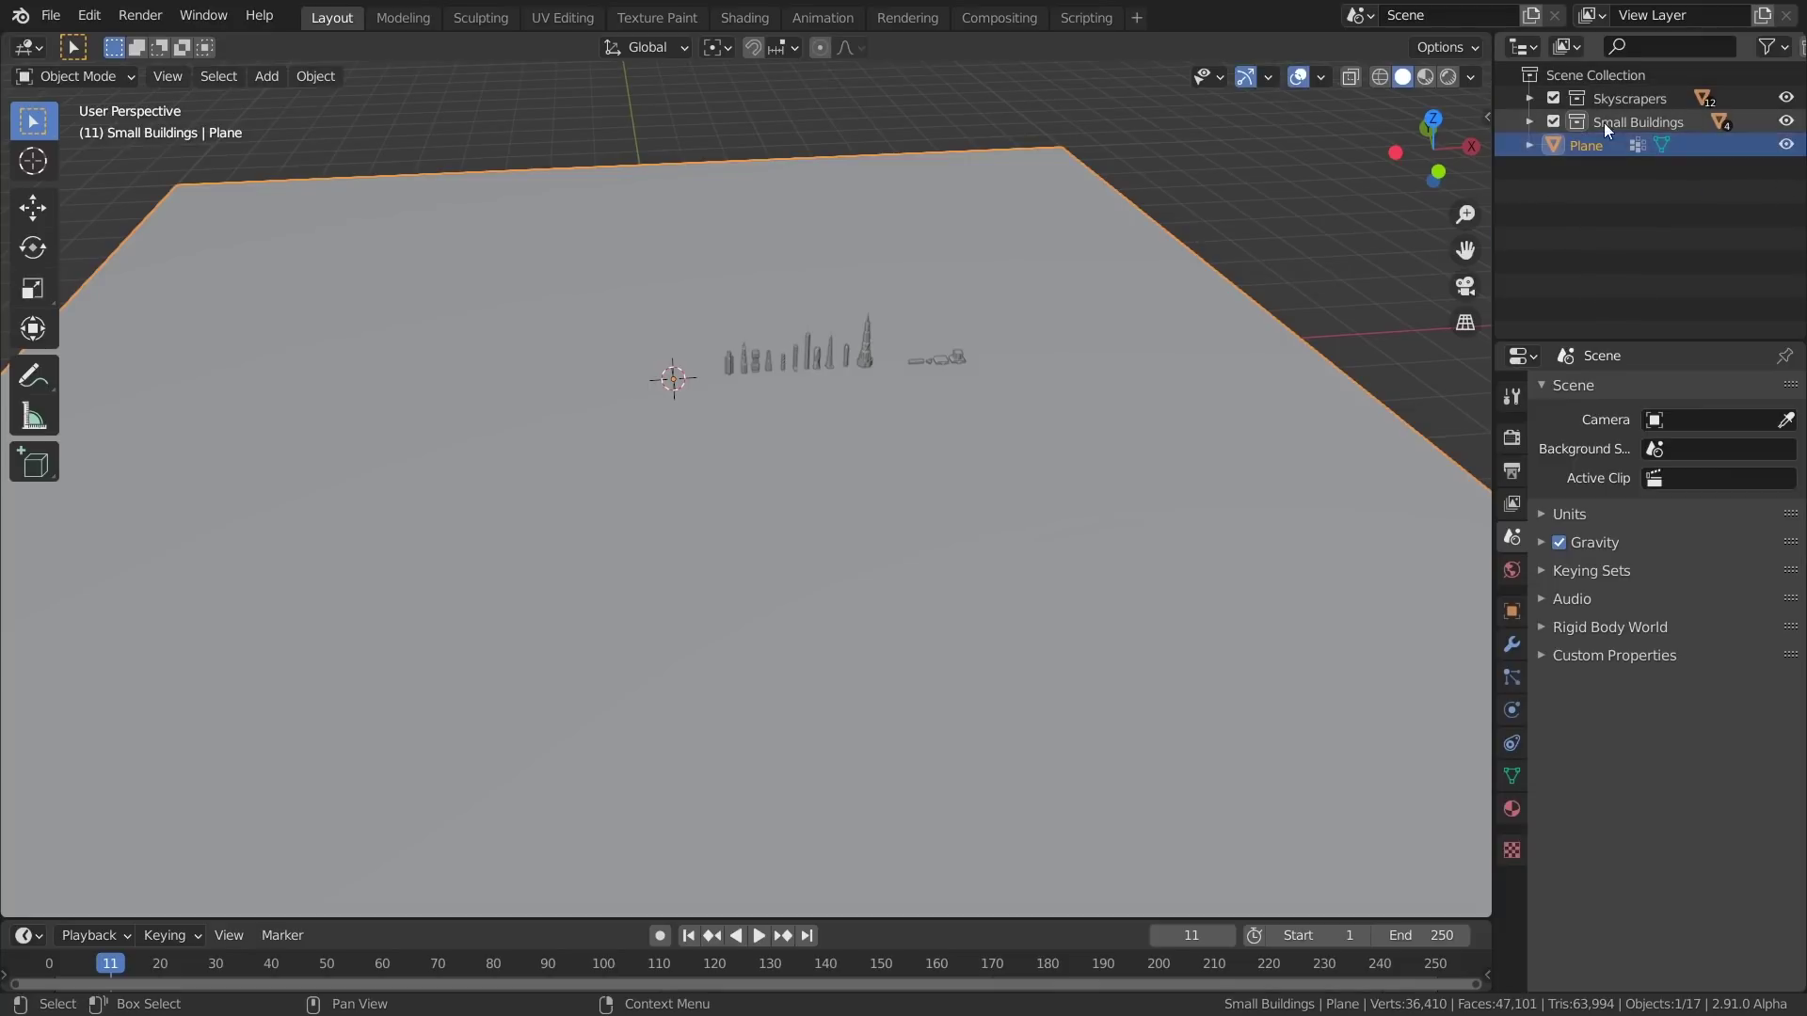
# Create a new collection named City and move the Plane object into it
pyautogui.rightClick(1579, 182)
pyautogui.click(1582, 190)
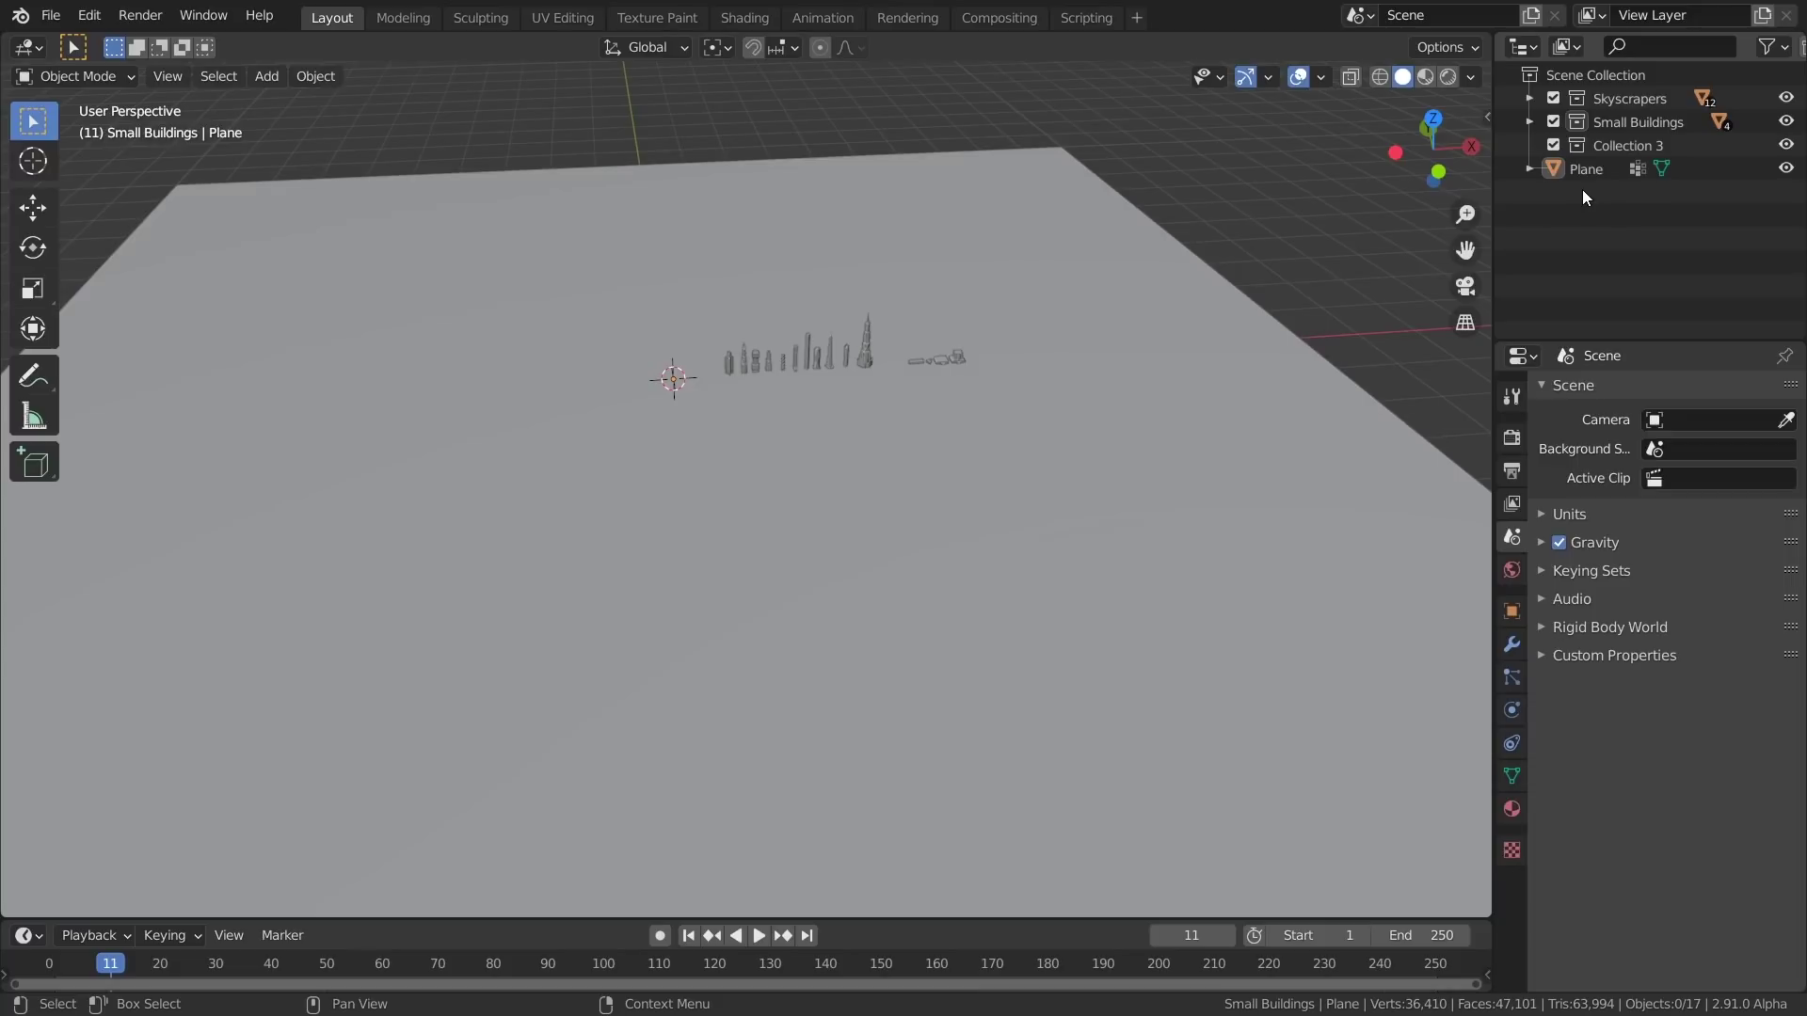
pyautogui.doubleClick(1632, 146)
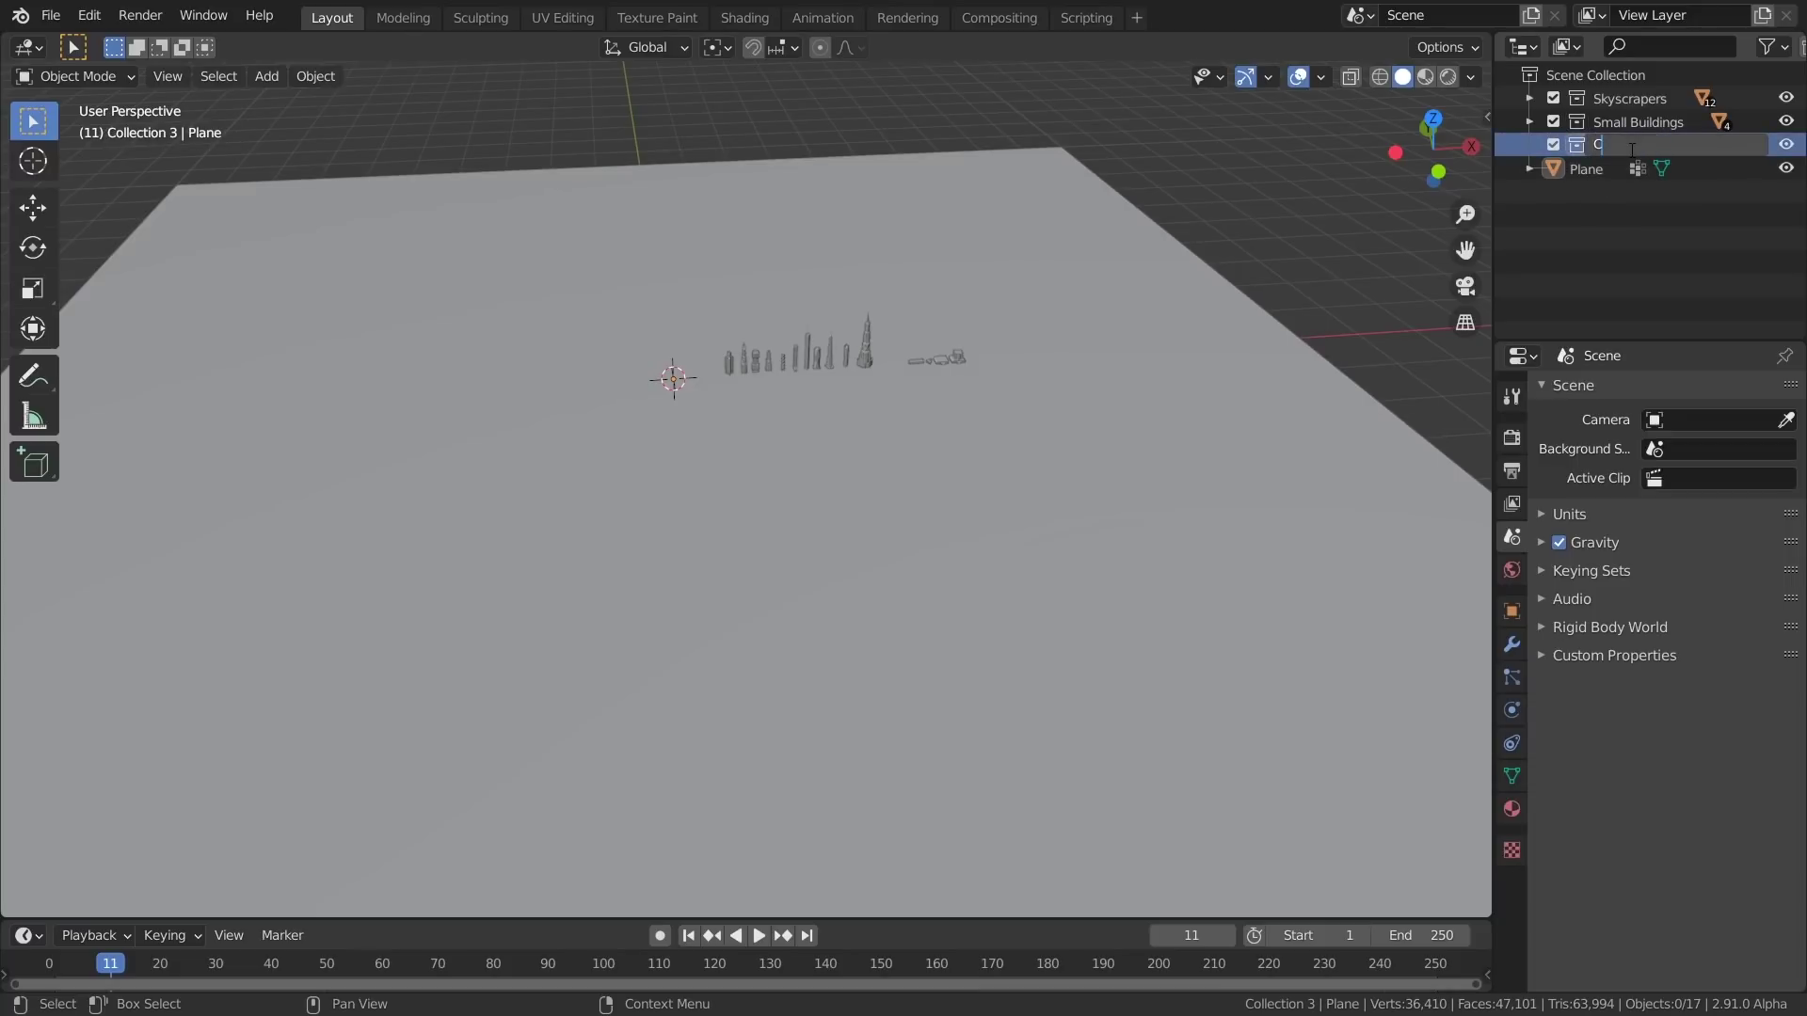
pyautogui.press('Return')
pyautogui.click(1588, 170)
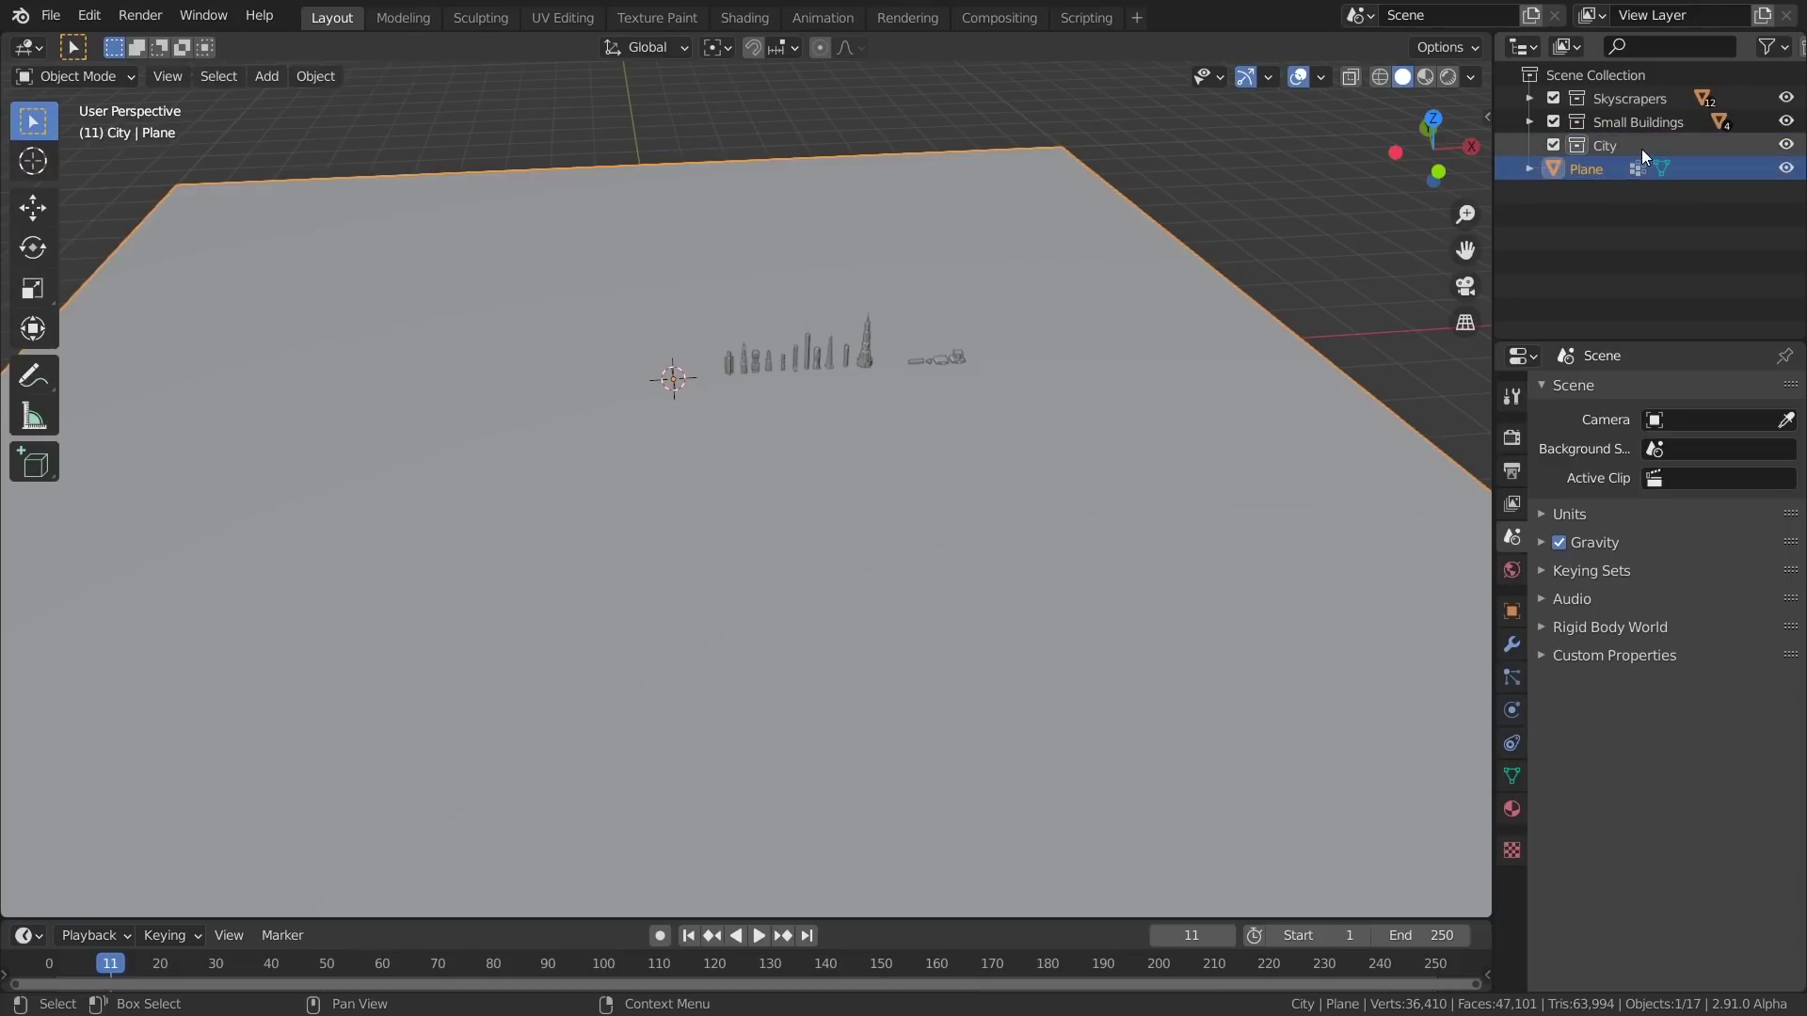
pyautogui.moveTo(1595, 171); pyautogui.dragTo(1620, 150)
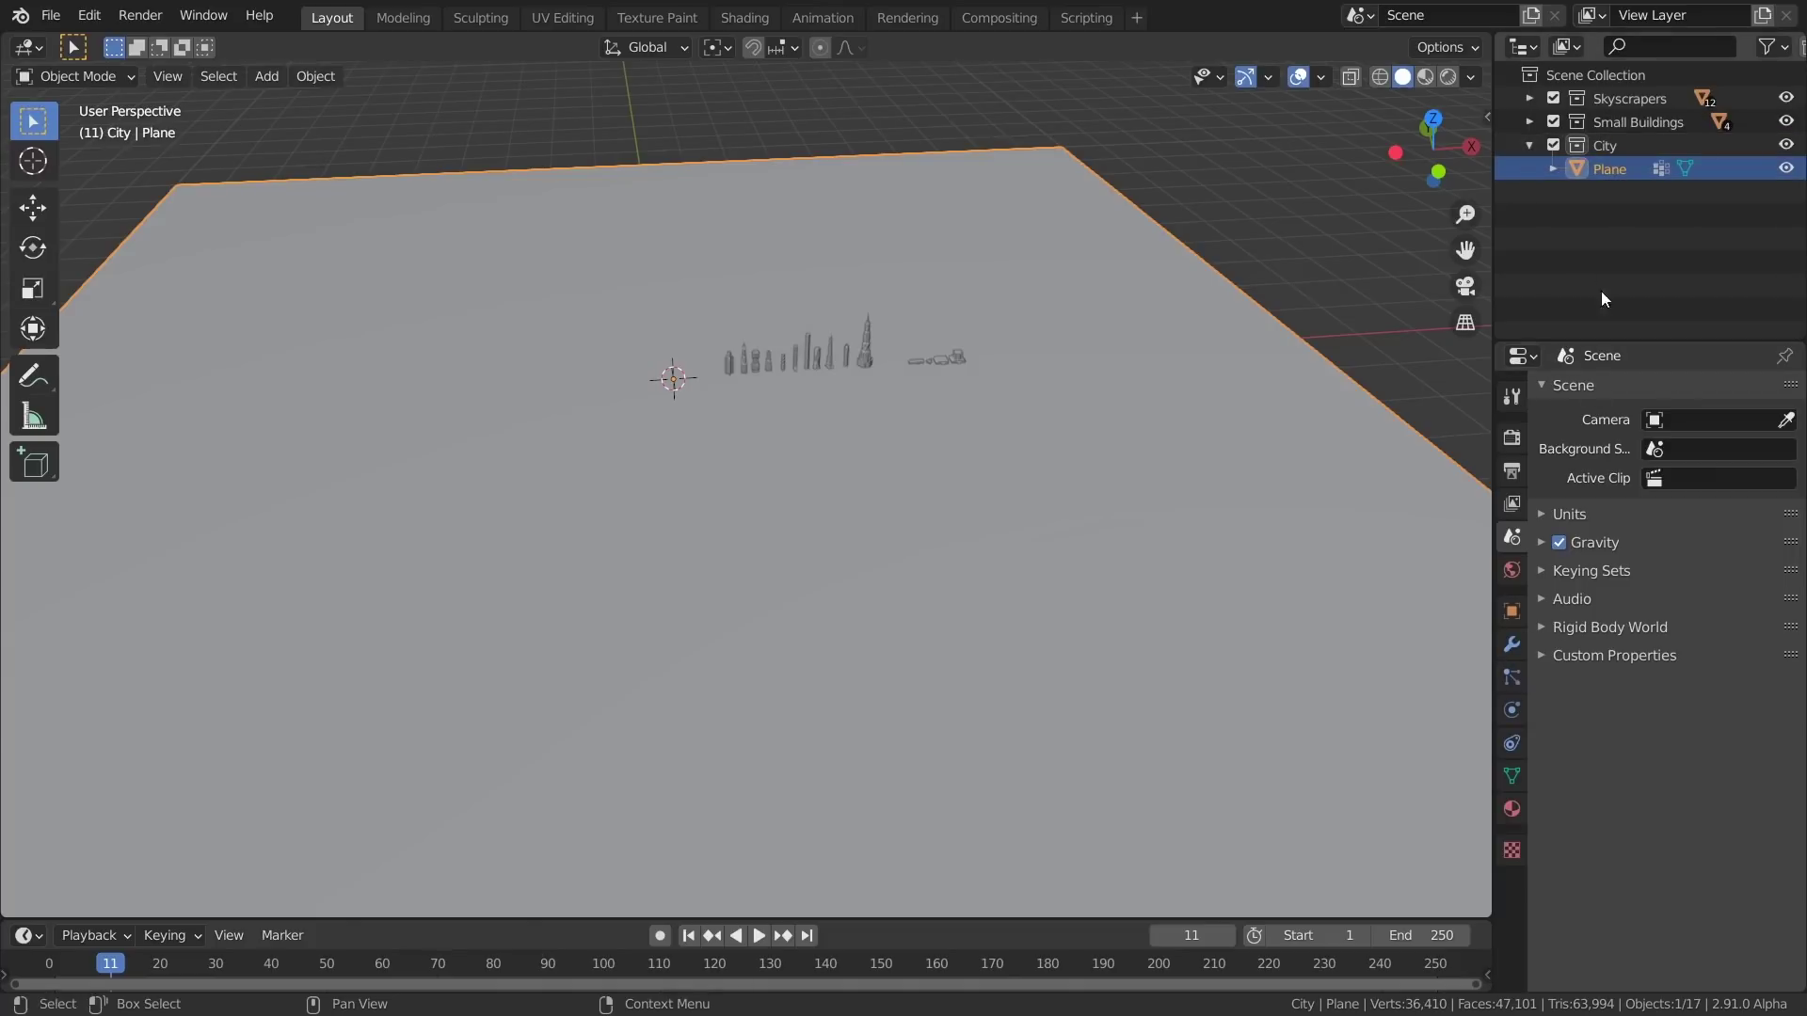
# Add an emitter particle system to the ground plane with frame start 0, end 1 and lifetime 250
pyautogui.click(1510, 675)
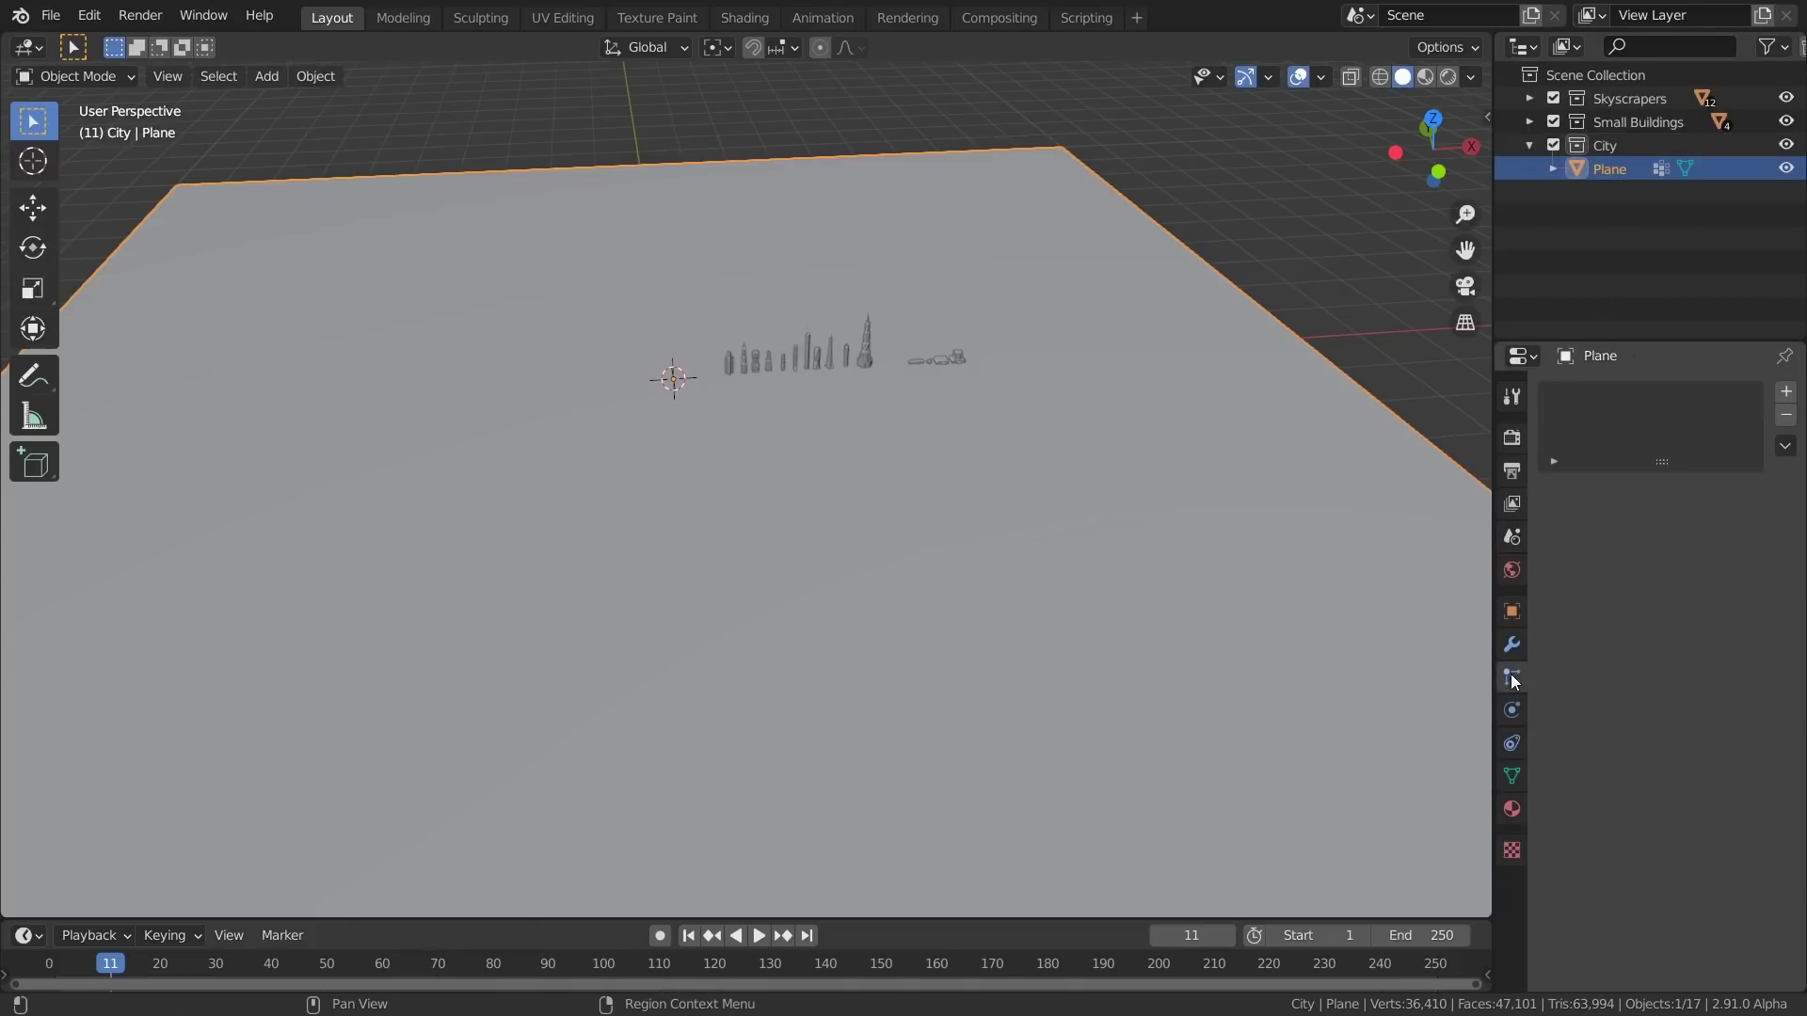
pyautogui.click(1786, 394)
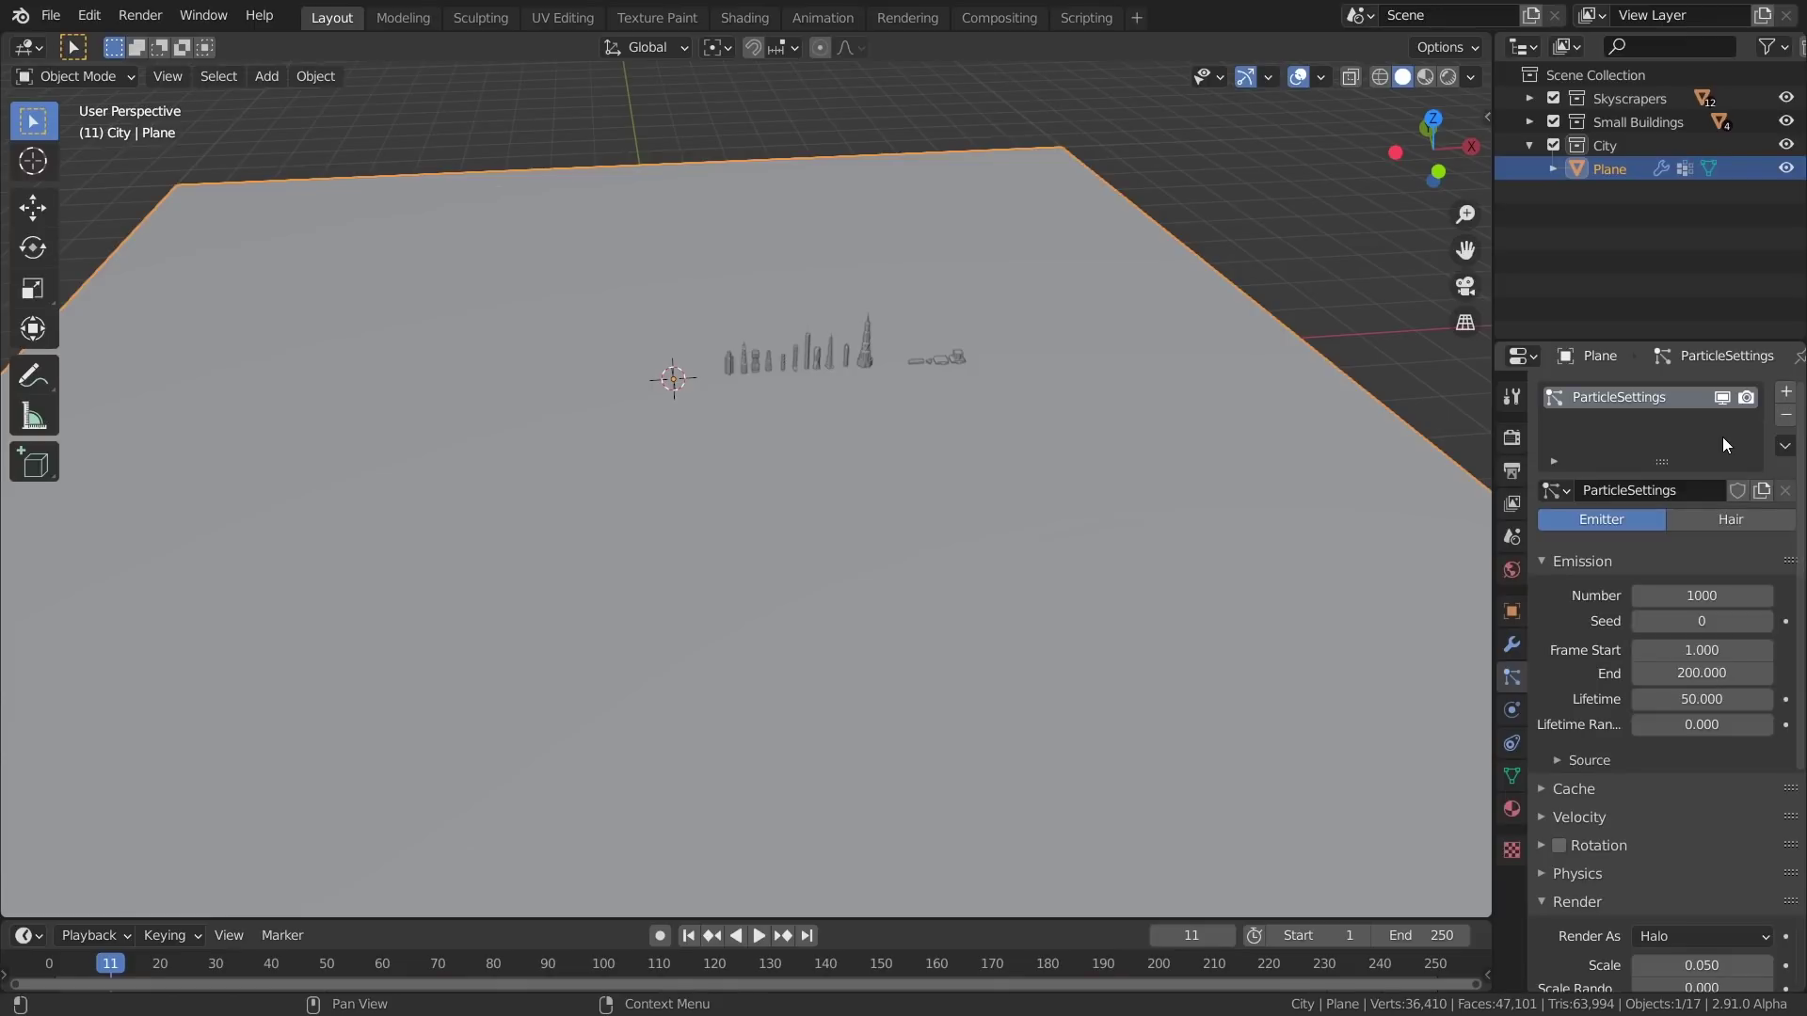
pyautogui.click(1696, 650)
pyautogui.write('0')
pyautogui.click(1696, 672)
pyautogui.write('1')
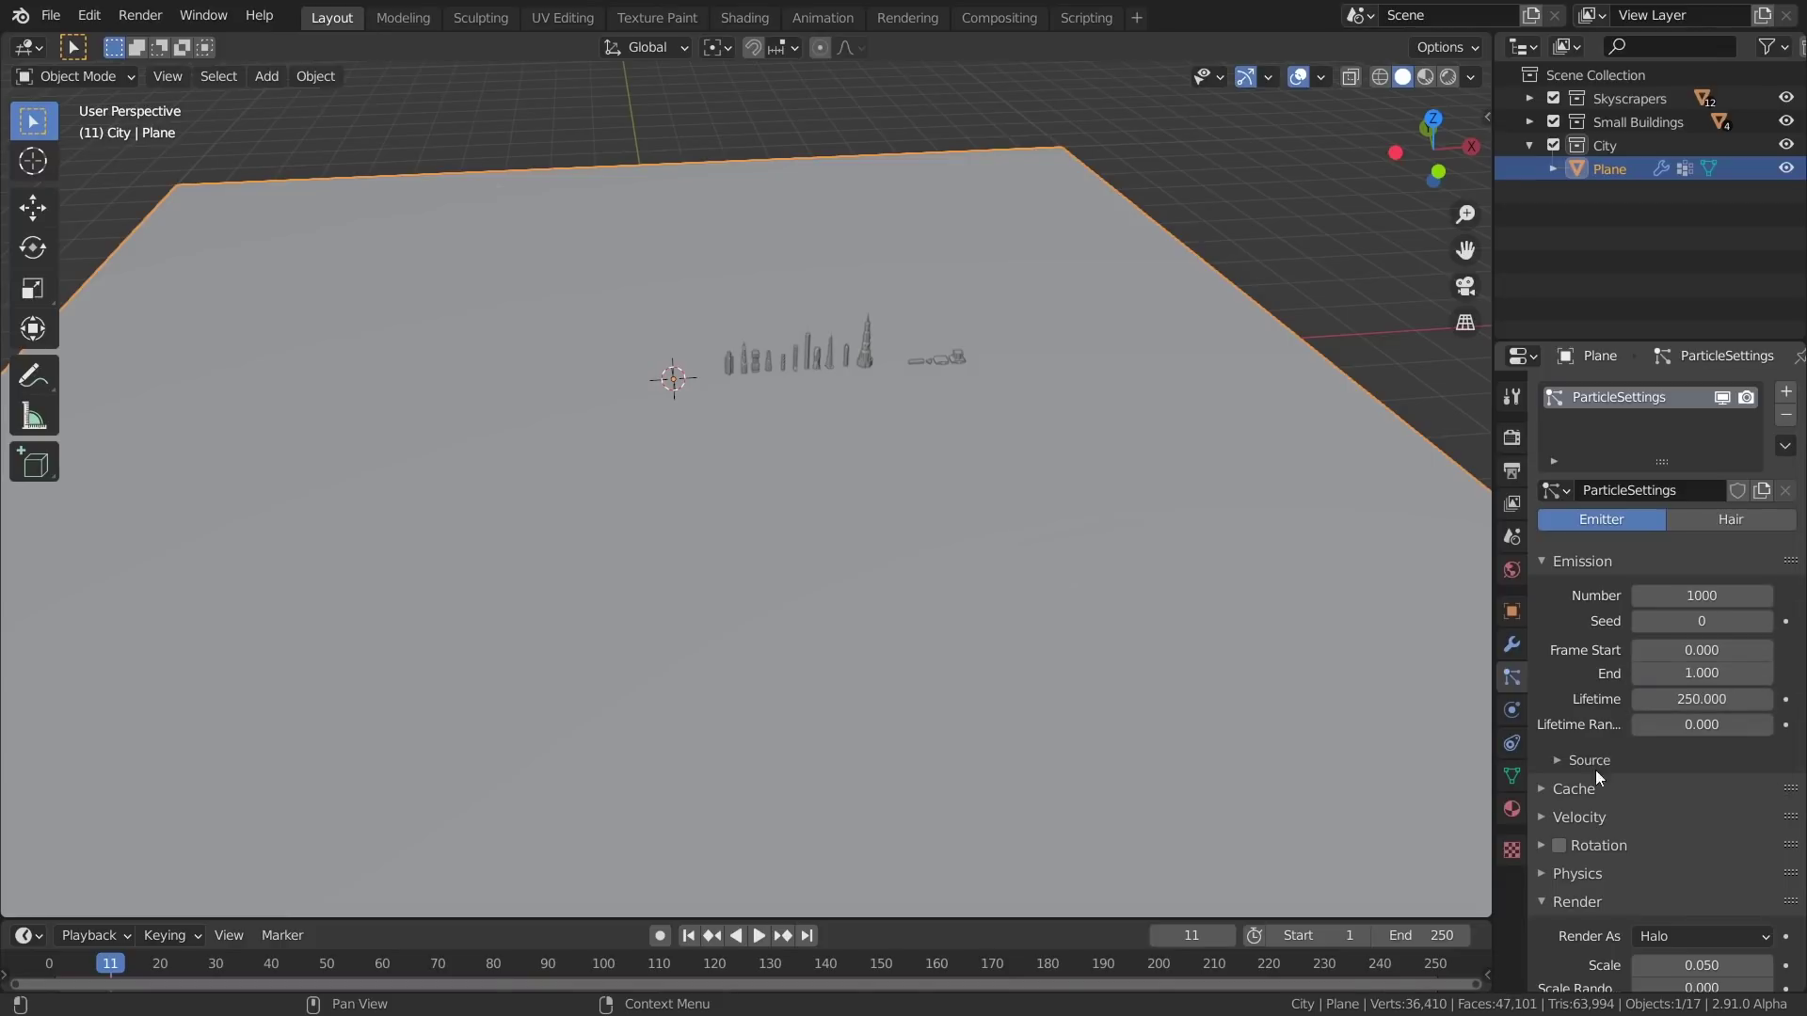
# Set the particles' normal velocity to 0 and their physics type to None
pyautogui.click(1638, 815)
pyautogui.scroll(-4, 1696, 692)
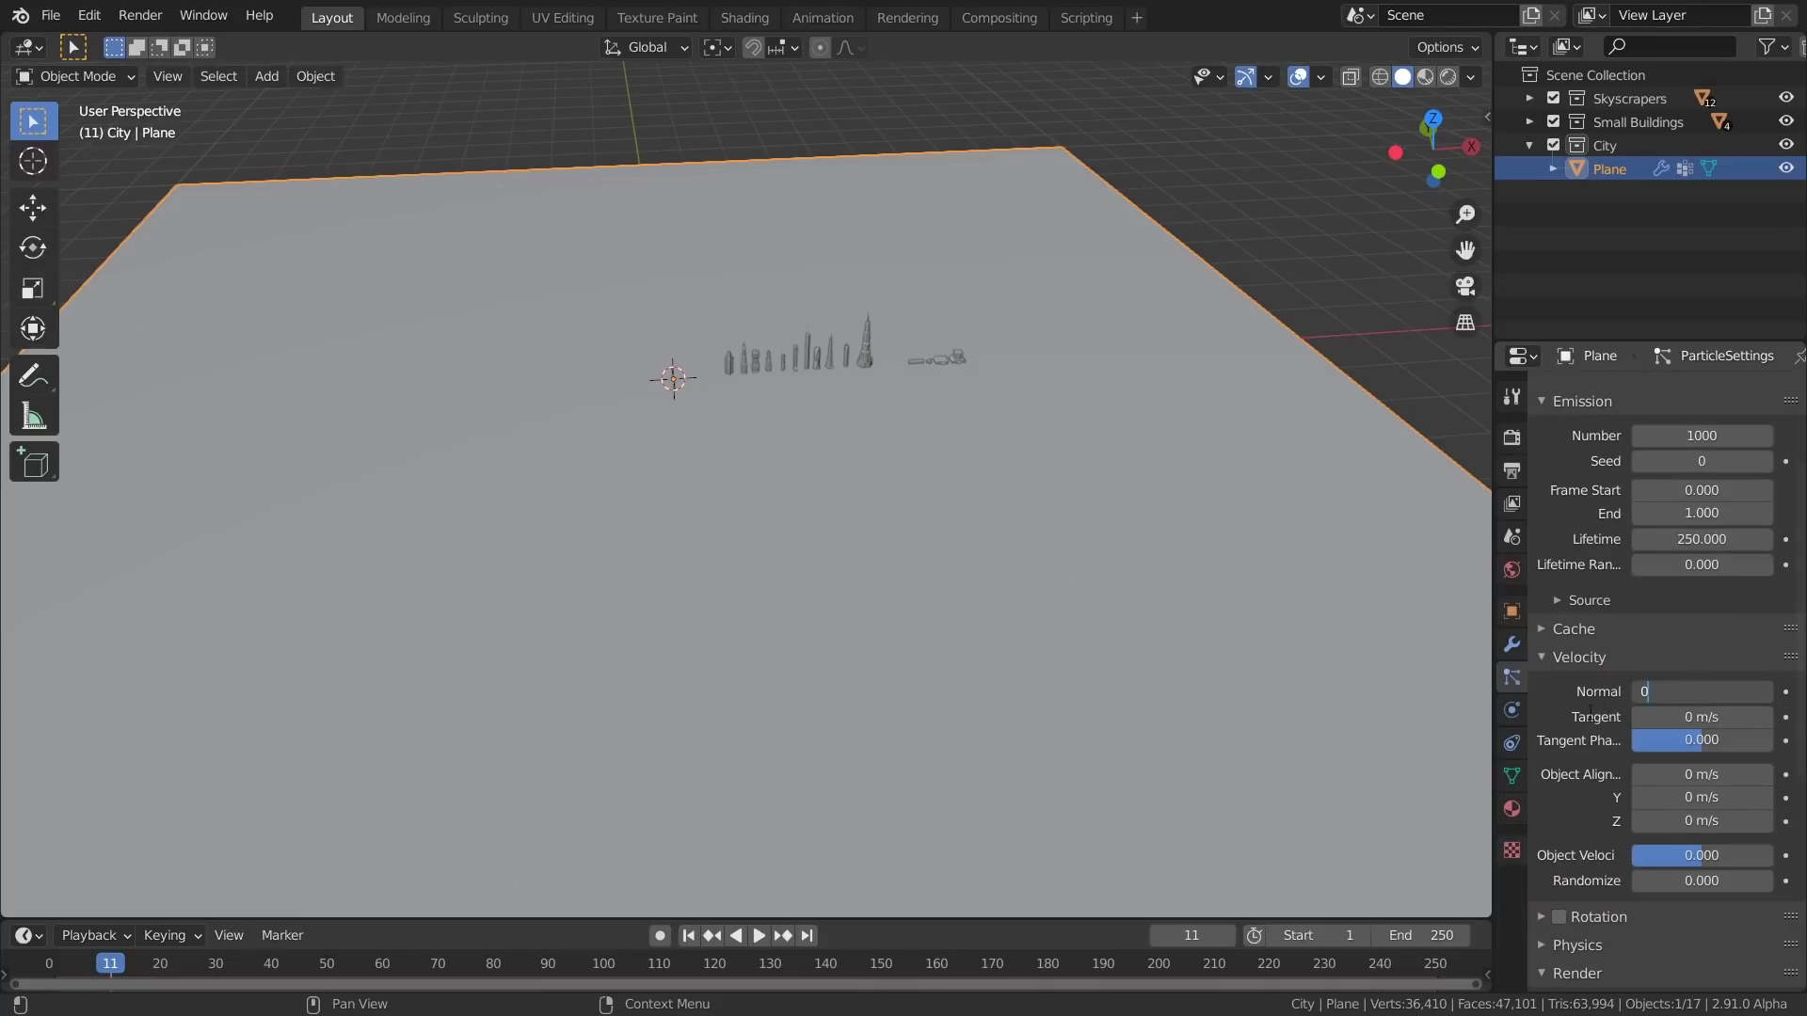
pyautogui.click(1541, 654)
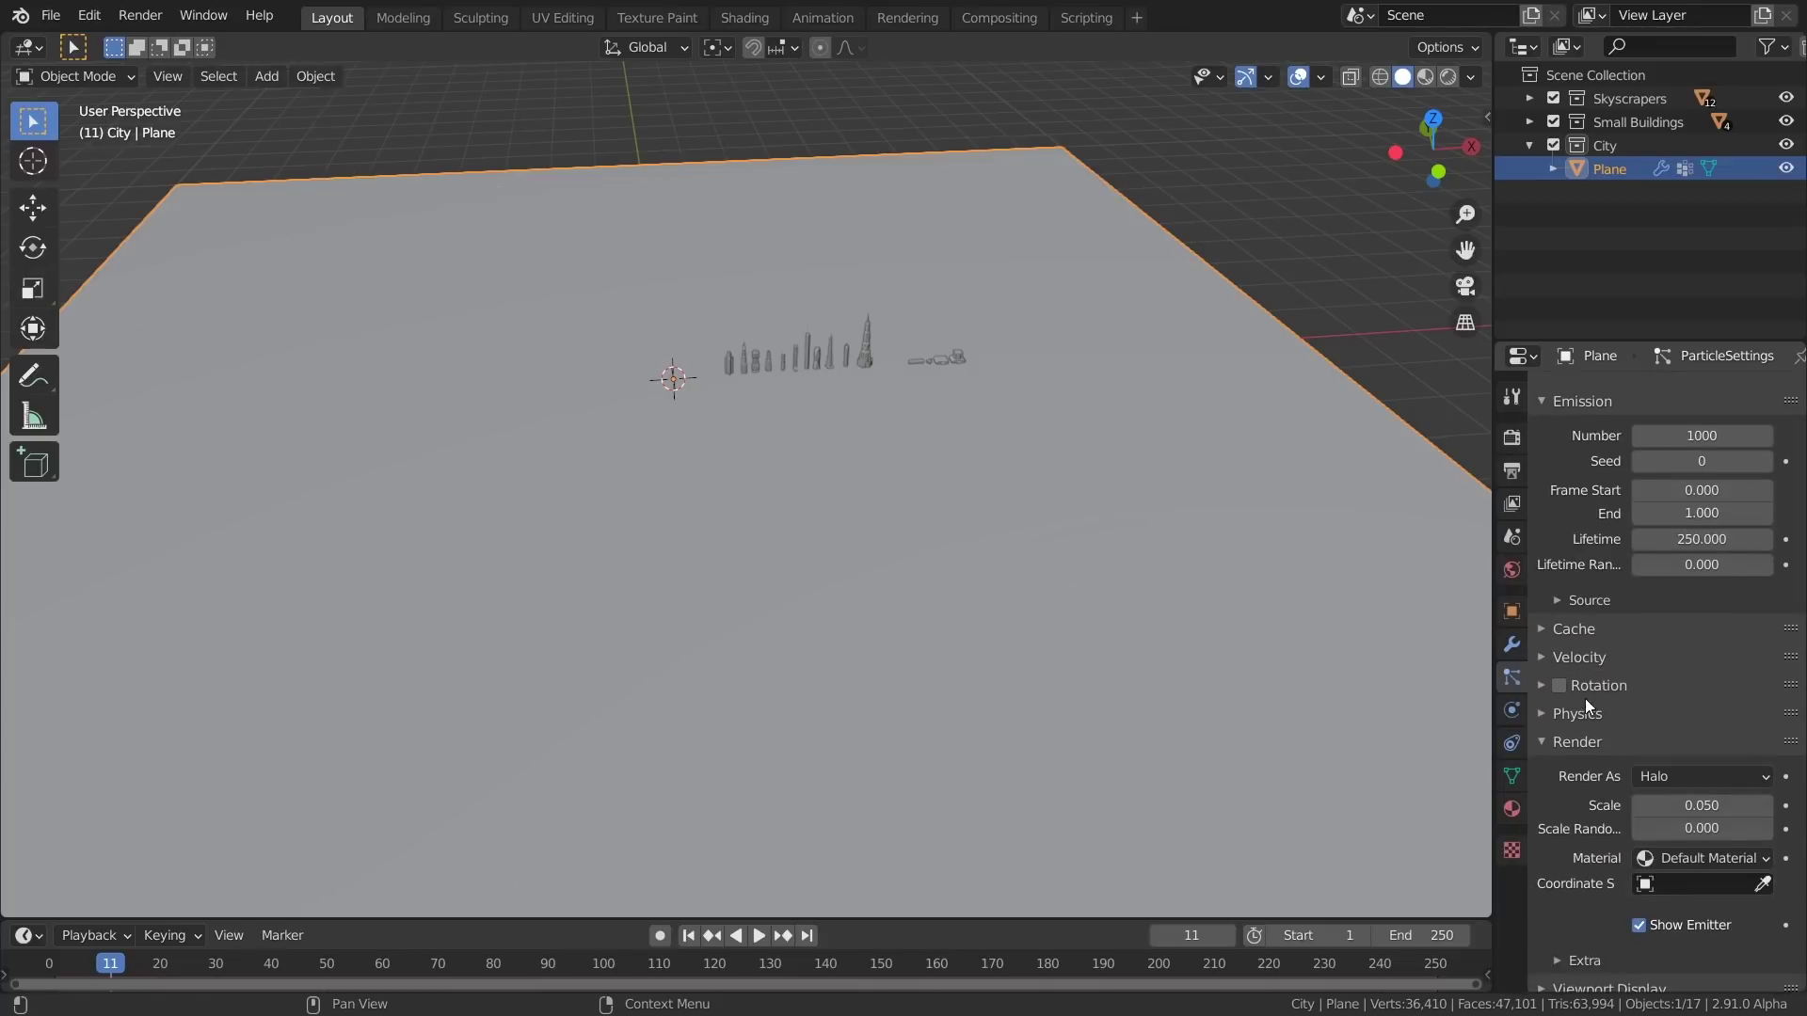
pyautogui.click(1671, 747)
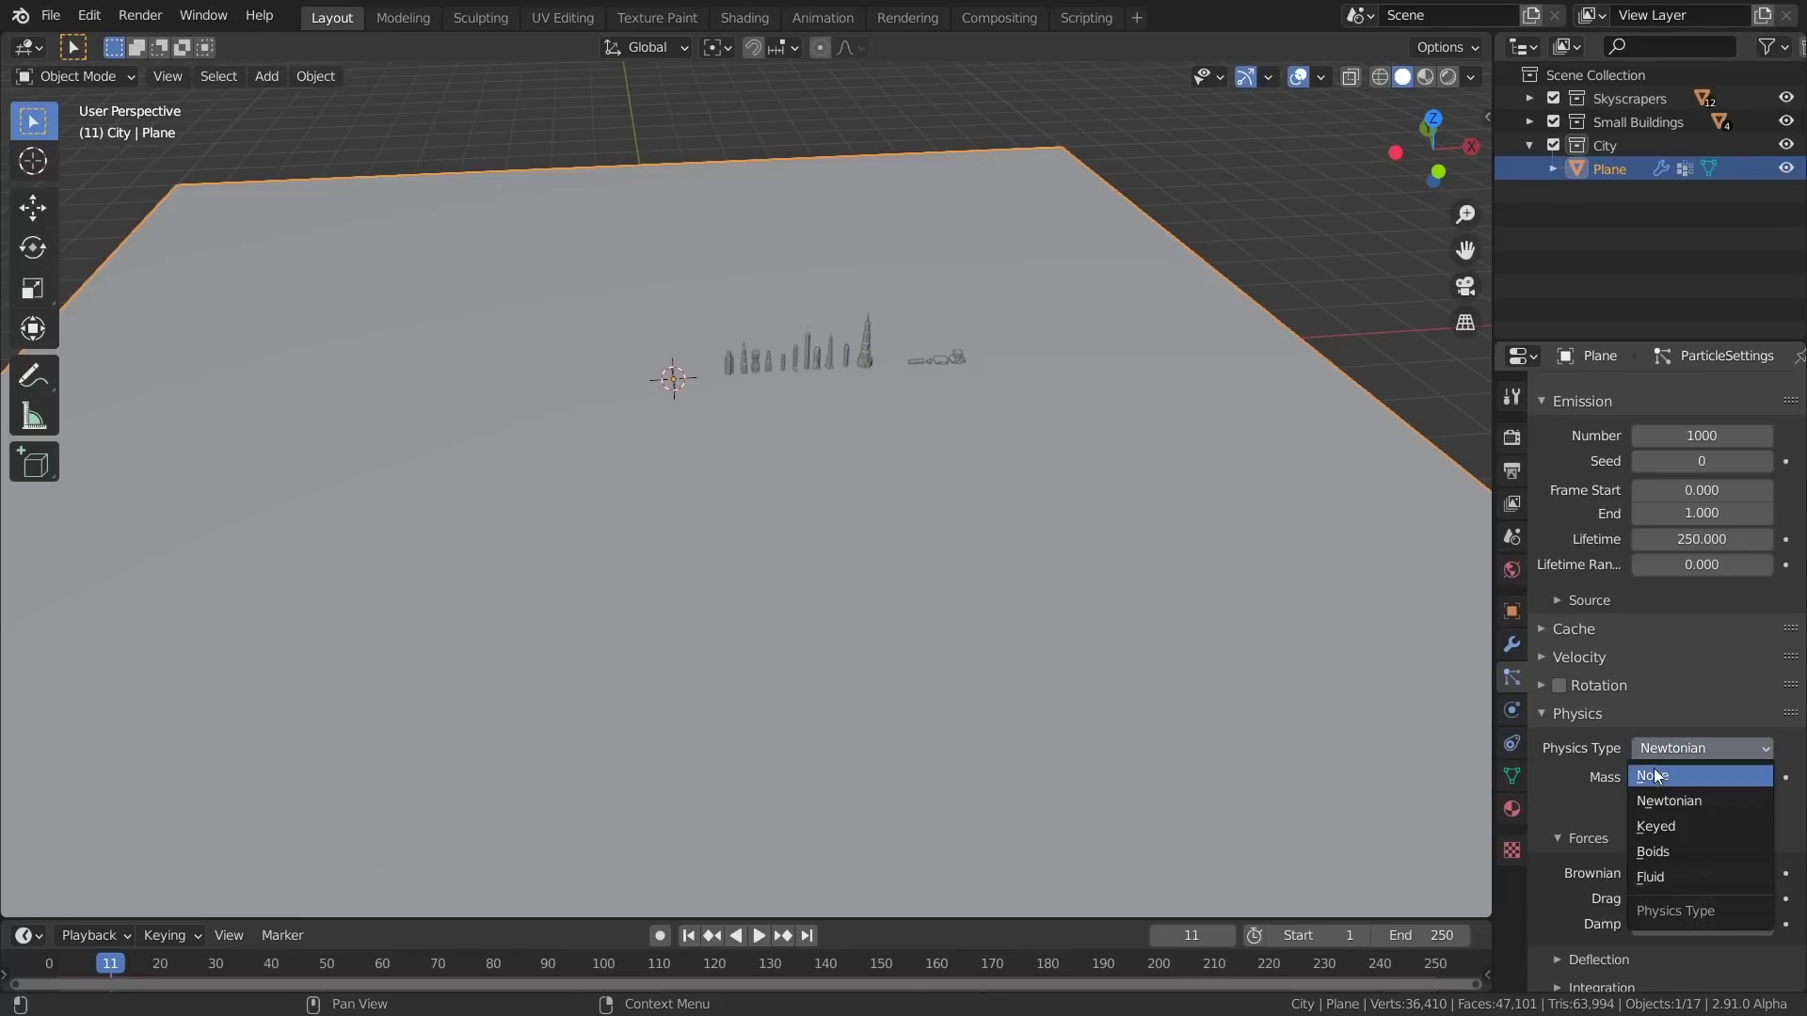
pyautogui.click(1658, 776)
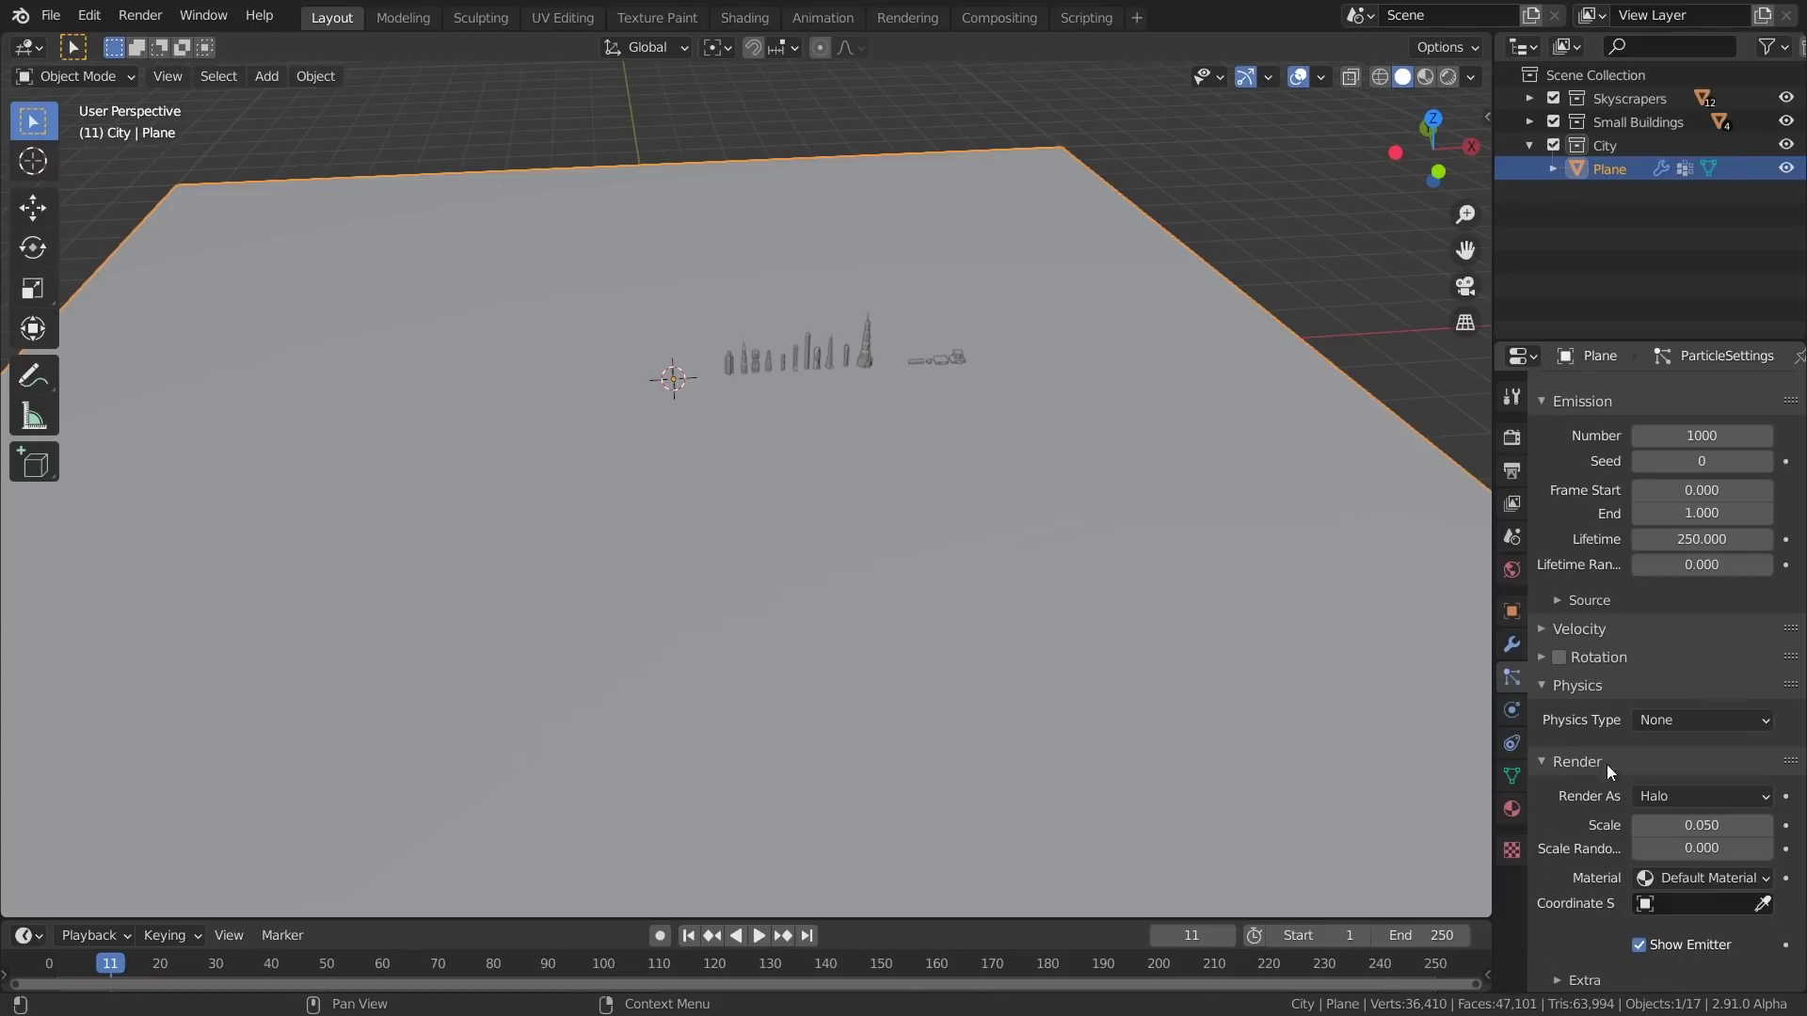
pyautogui.click(1541, 685)
# Render the particles as a collection, using Small Buildings as the instance collection
pyautogui.click(1678, 748)
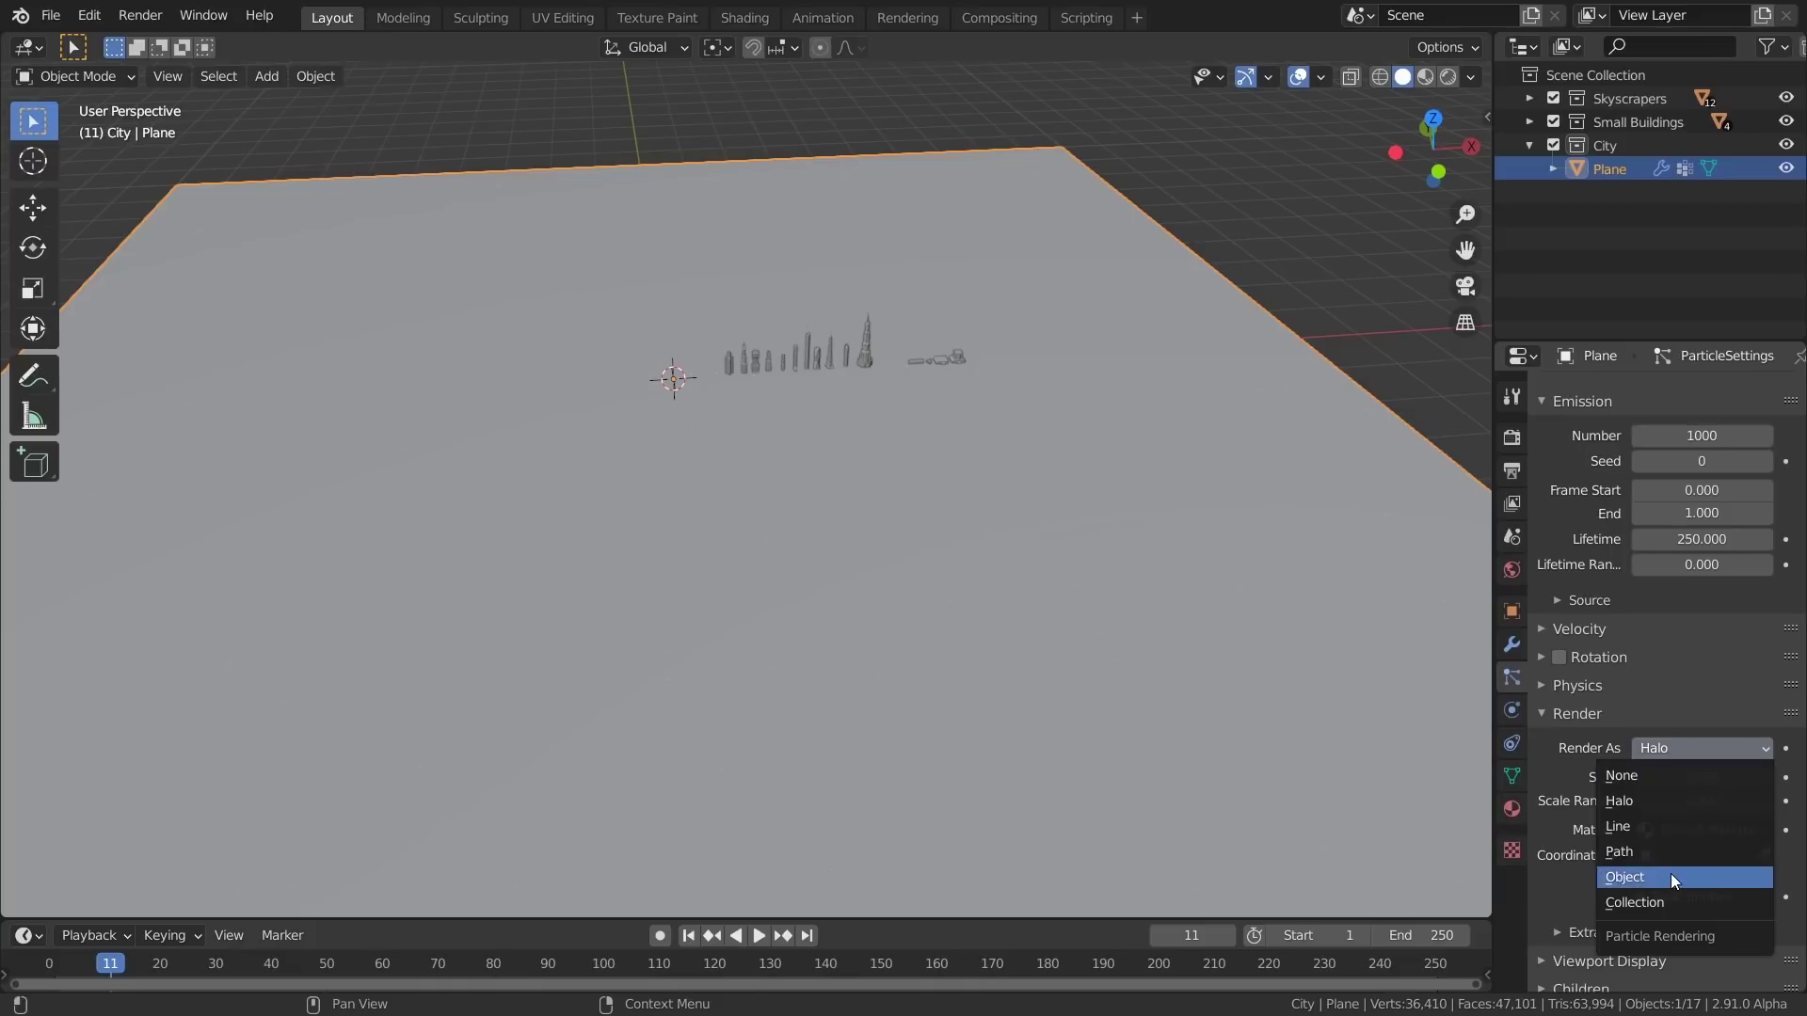
pyautogui.click(1673, 900)
pyautogui.scroll(-7, 1562, 492)
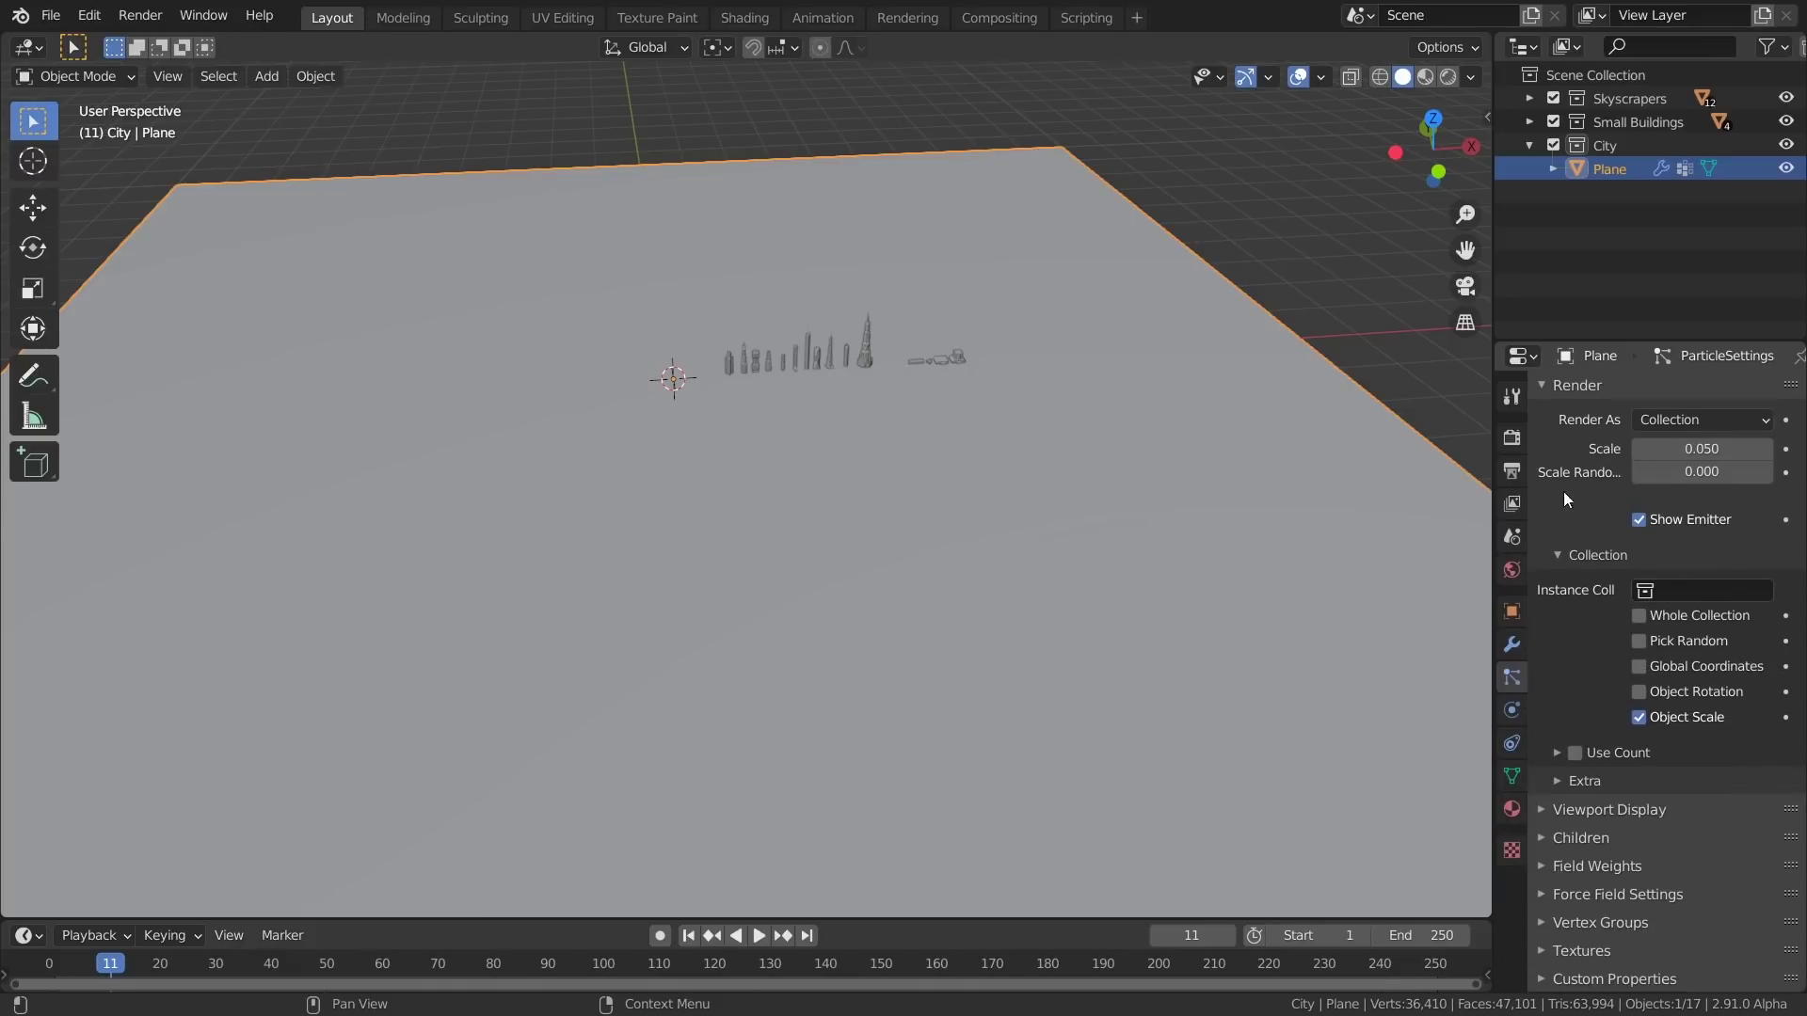
pyautogui.click(1668, 590)
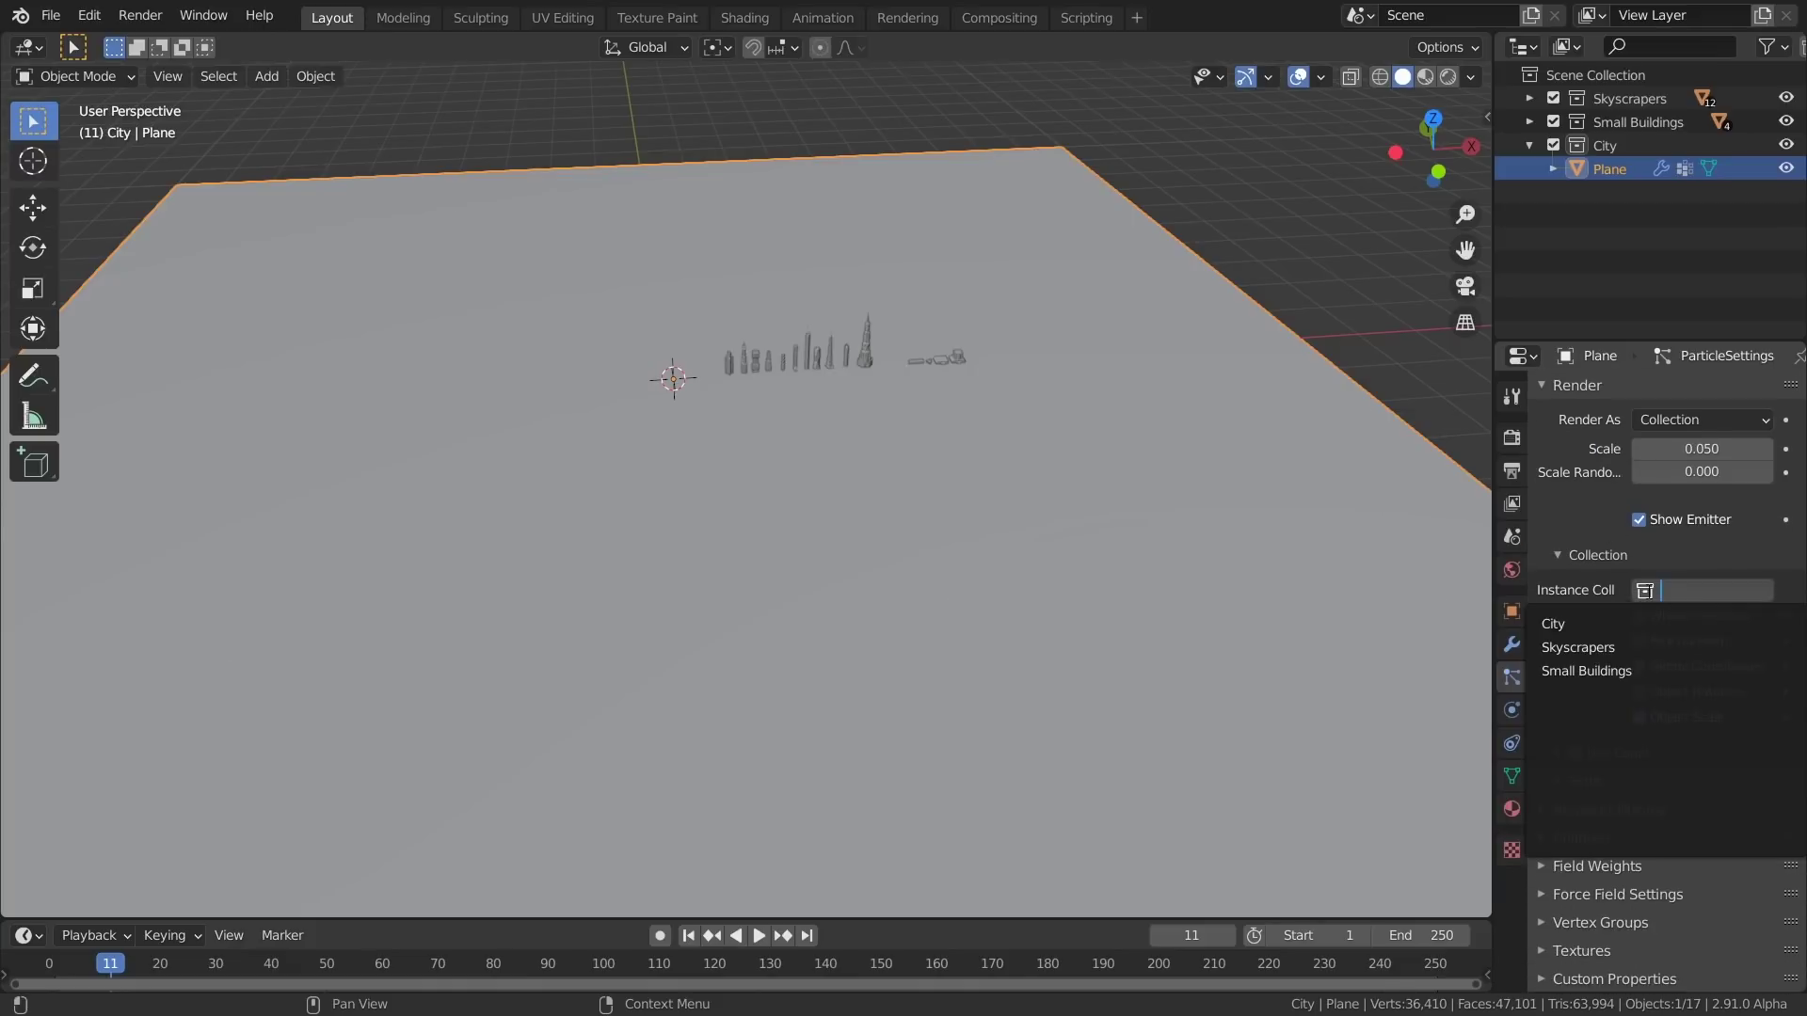
pyautogui.click(1599, 671)
pyautogui.scroll(3, 721, 414)
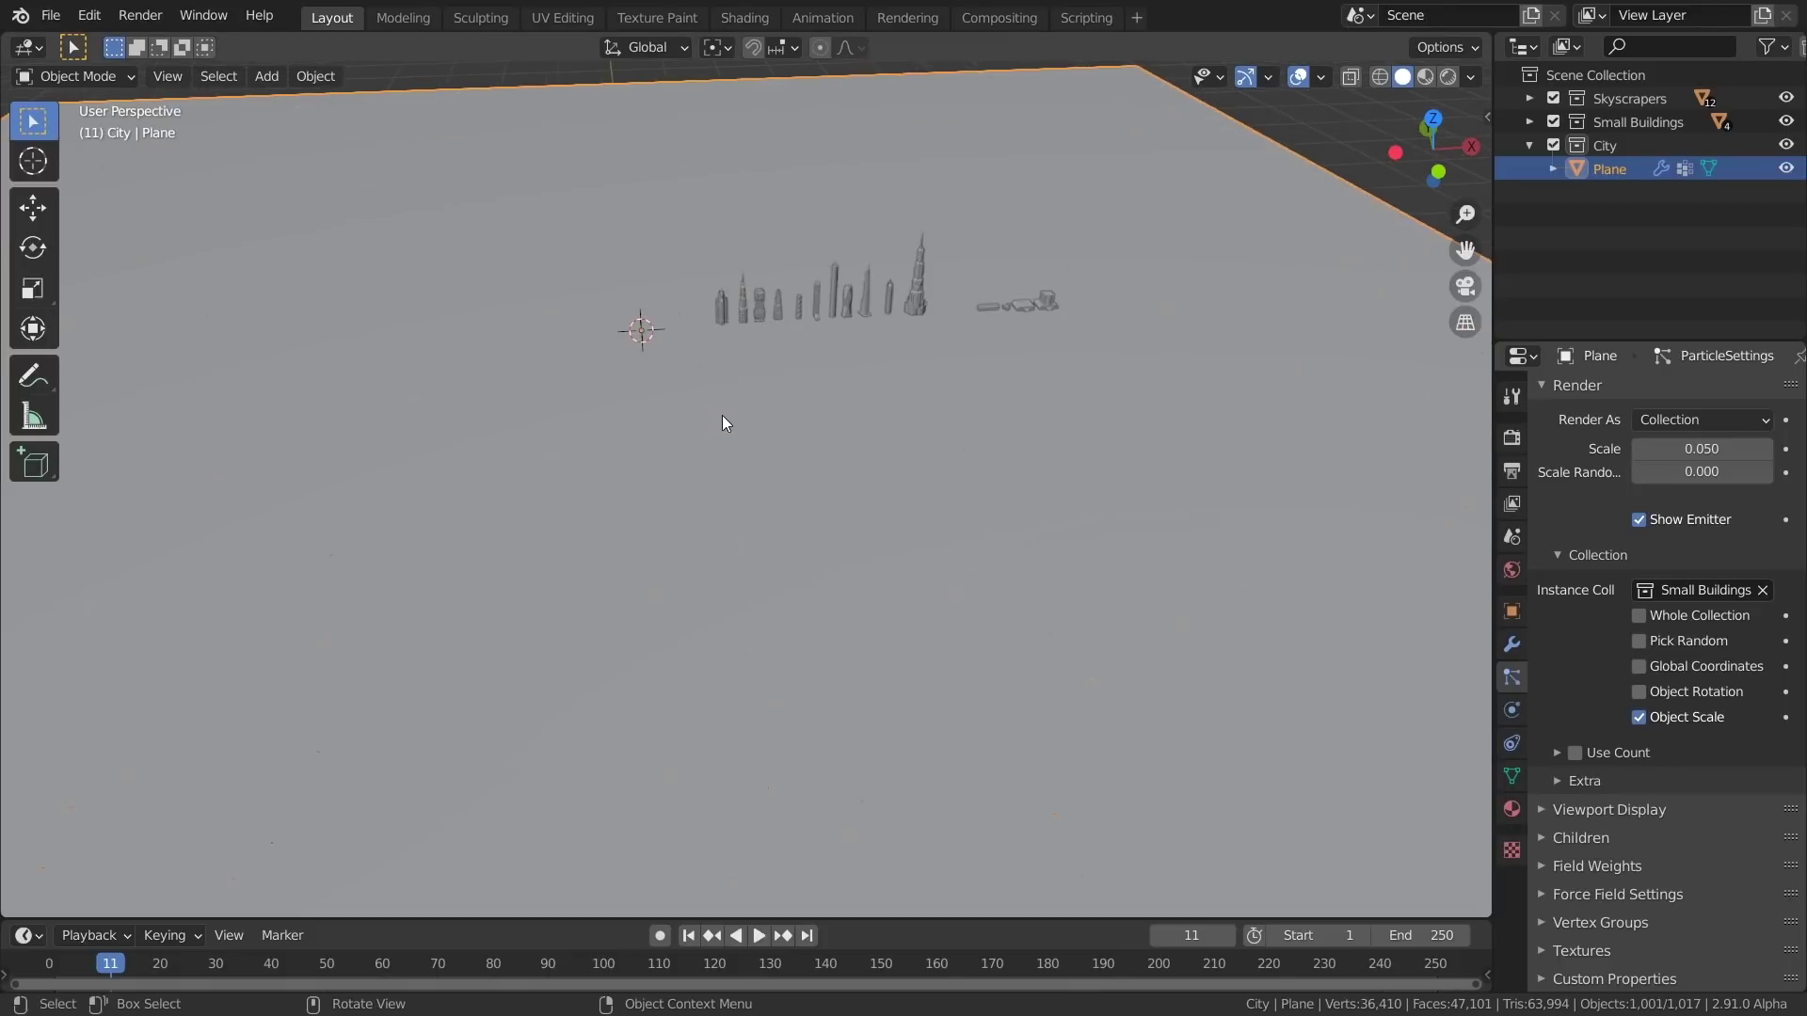
# Set the small-building particles' render scale to 1.770 and their emission number to 15000
pyautogui.scroll(-1, 700, 287)
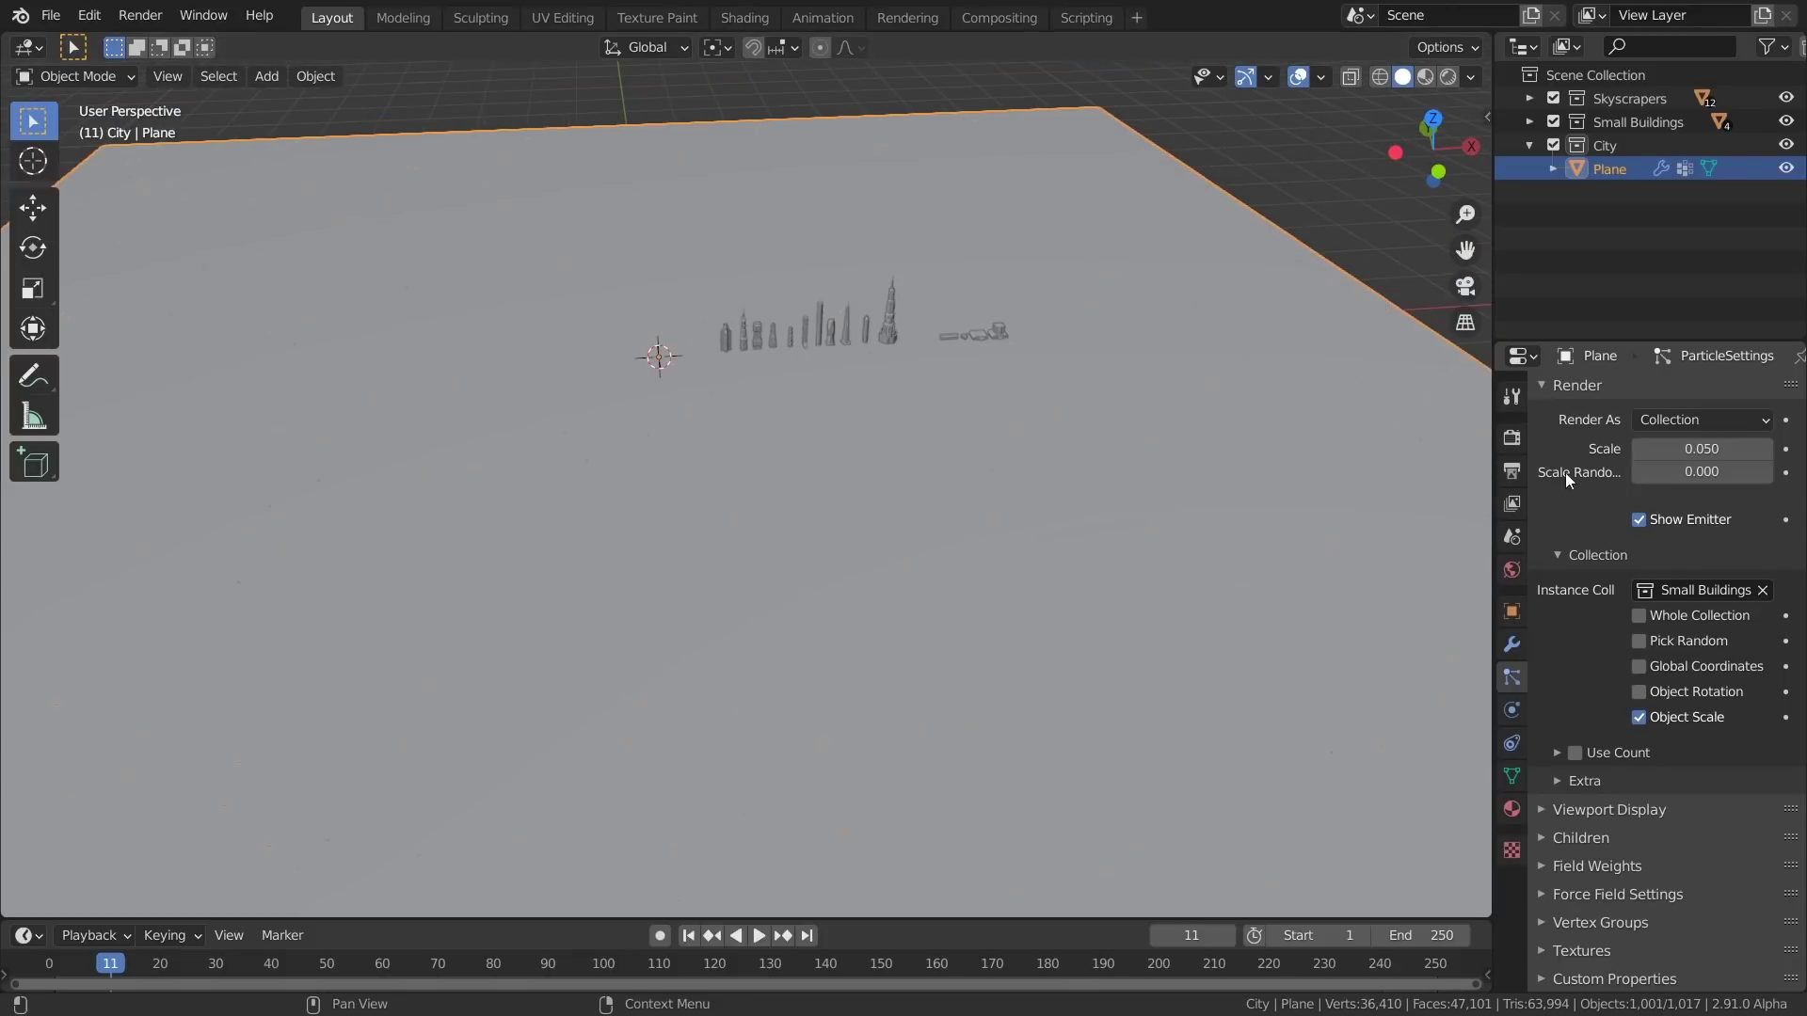
pyautogui.scroll(1, 1577, 501)
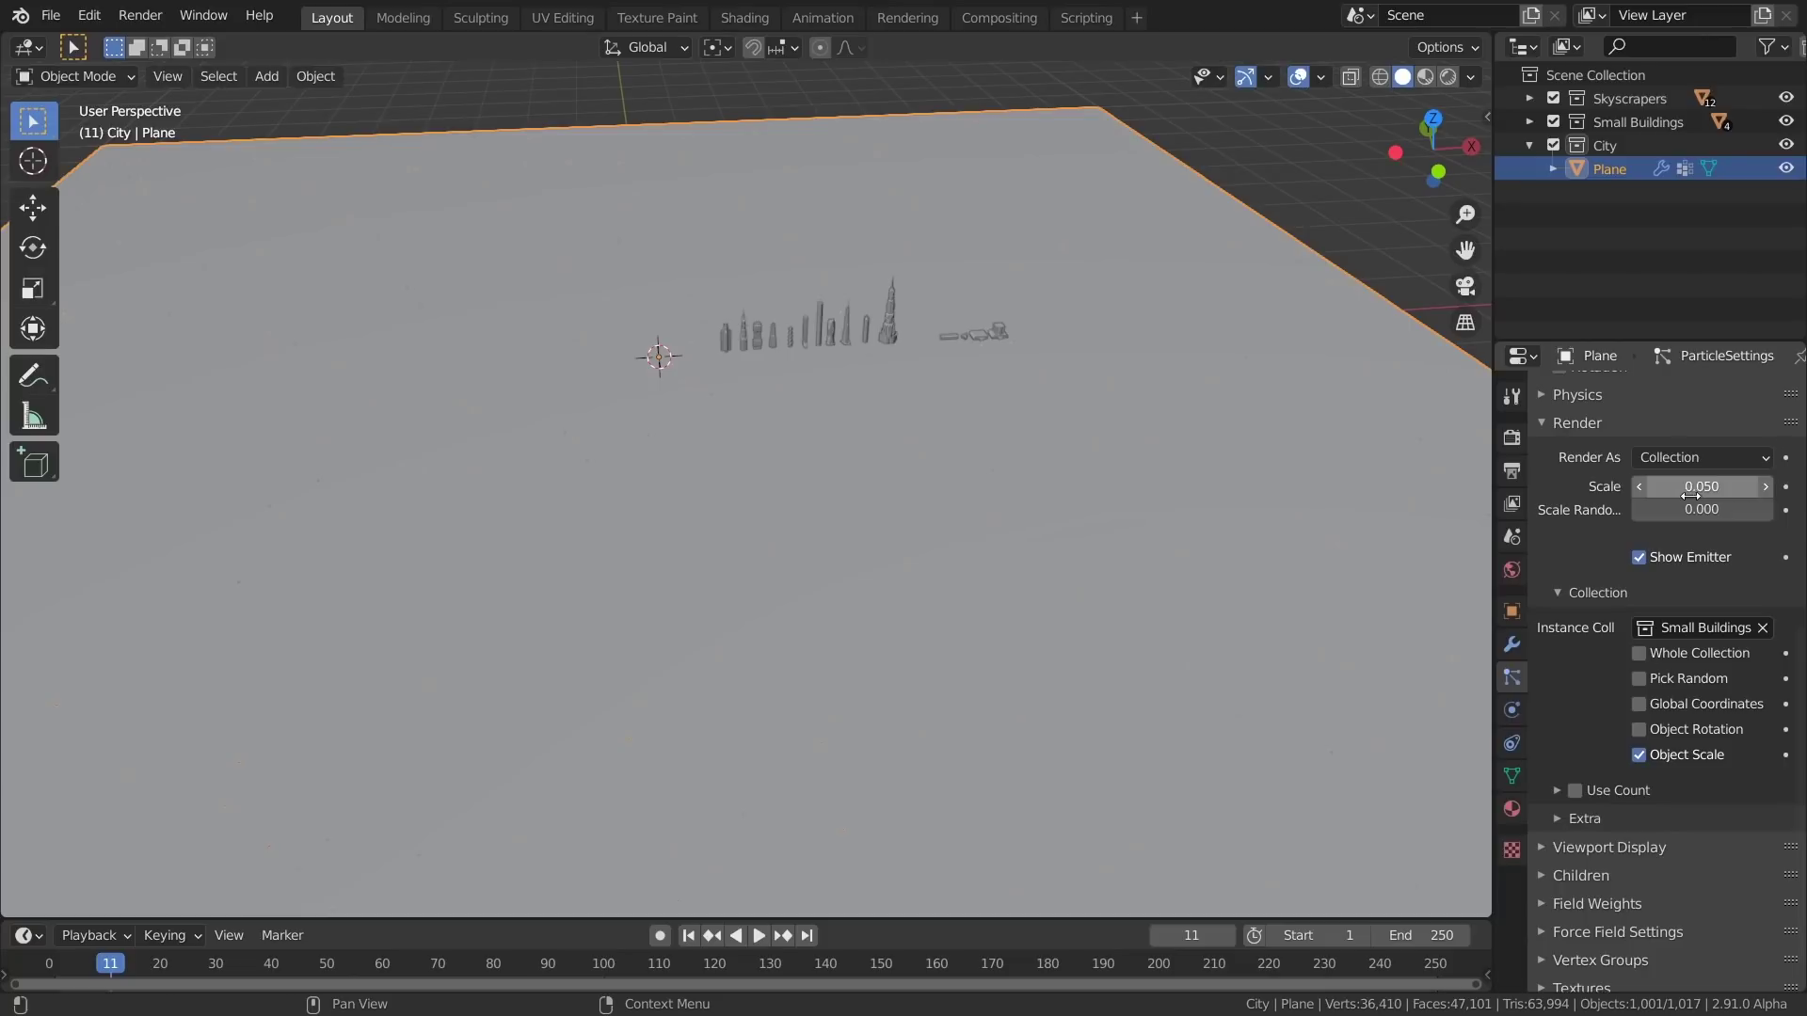
pyautogui.moveTo(1685, 489)
pyautogui.mouseDown()
pyautogui.moveTo(1792, 485)
pyautogui.moveTo(1703, 485)
pyautogui.mouseUp()
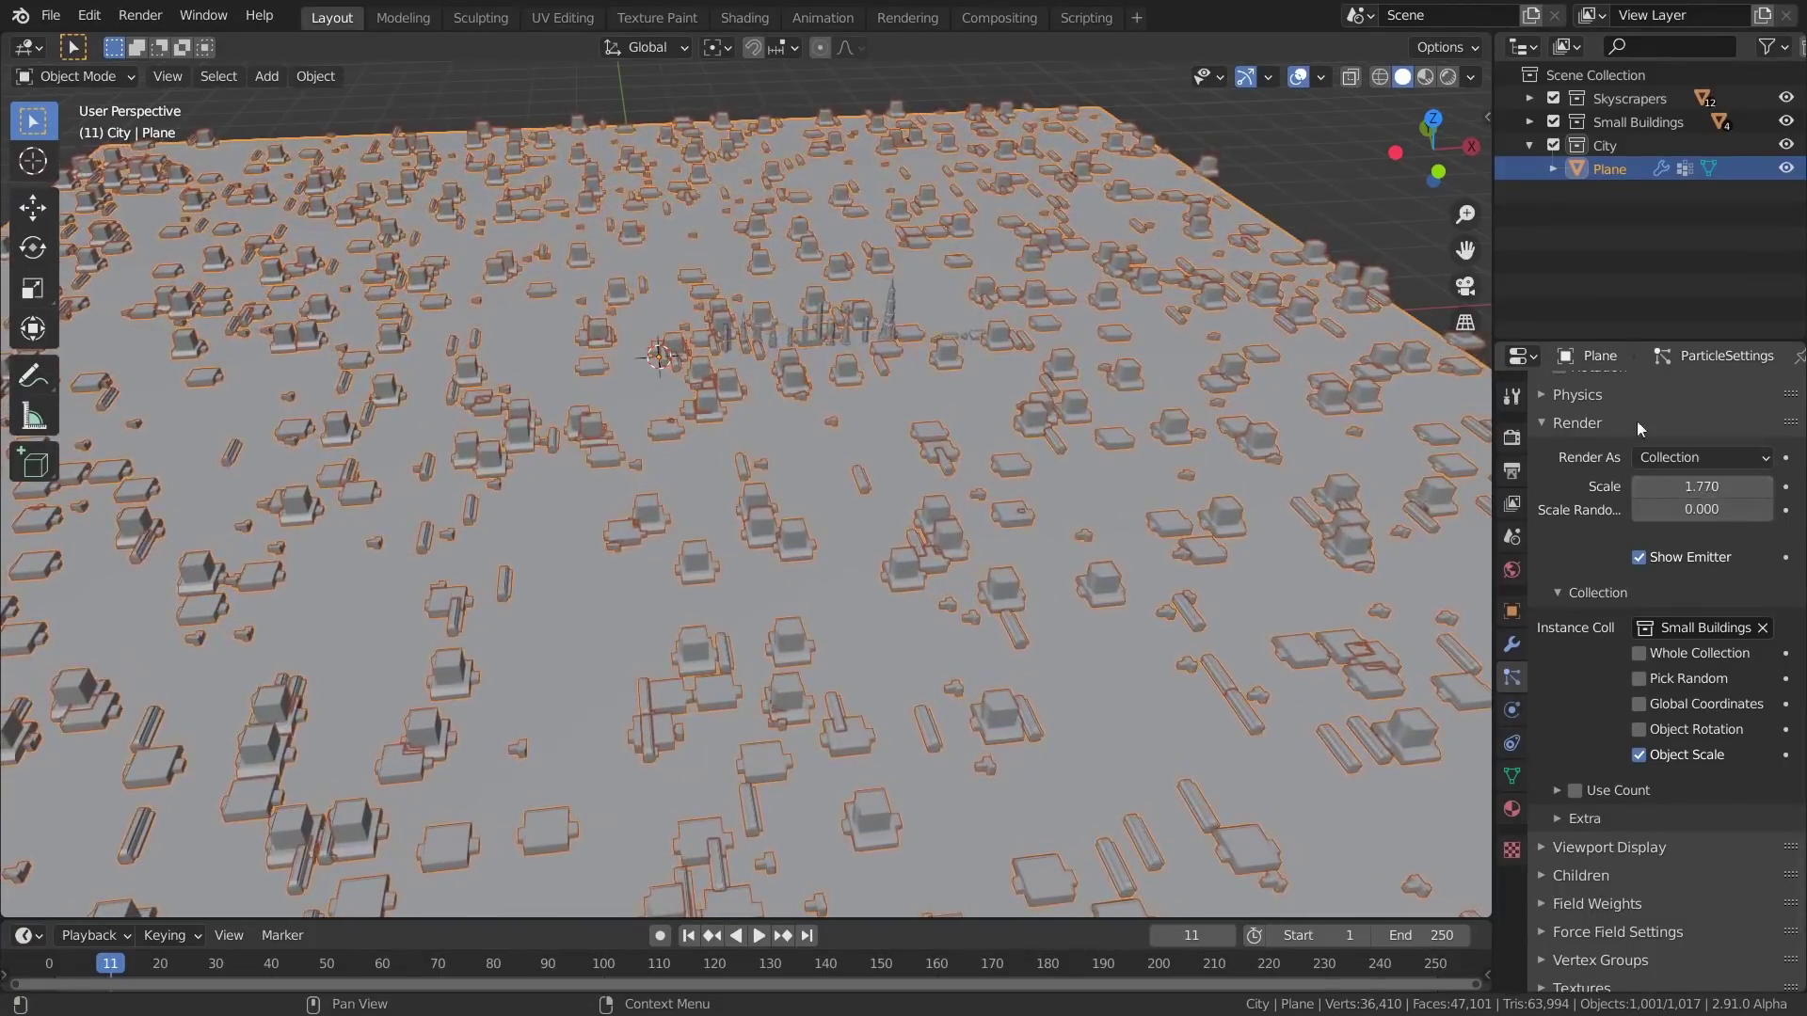
pyautogui.scroll(8, 1656, 471)
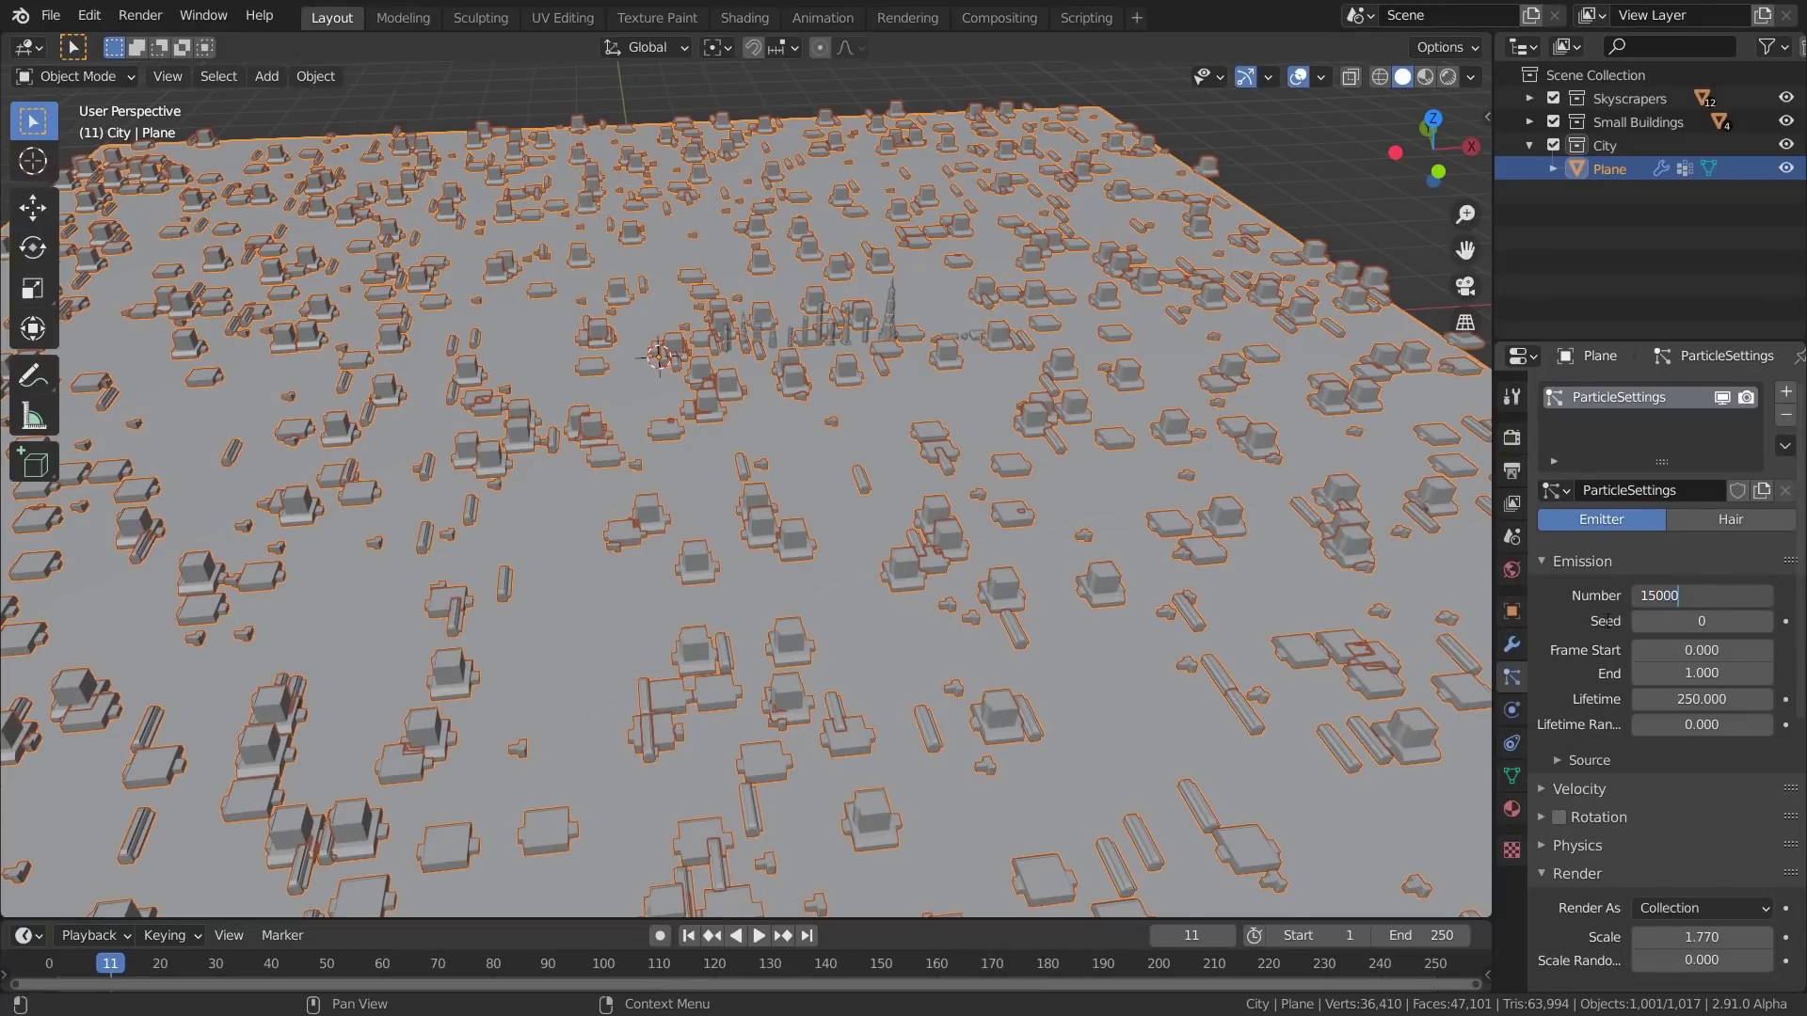
pyautogui.press('Return')
pyautogui.moveTo(704, 497); pyautogui.dragTo(781, 438, button='middle')
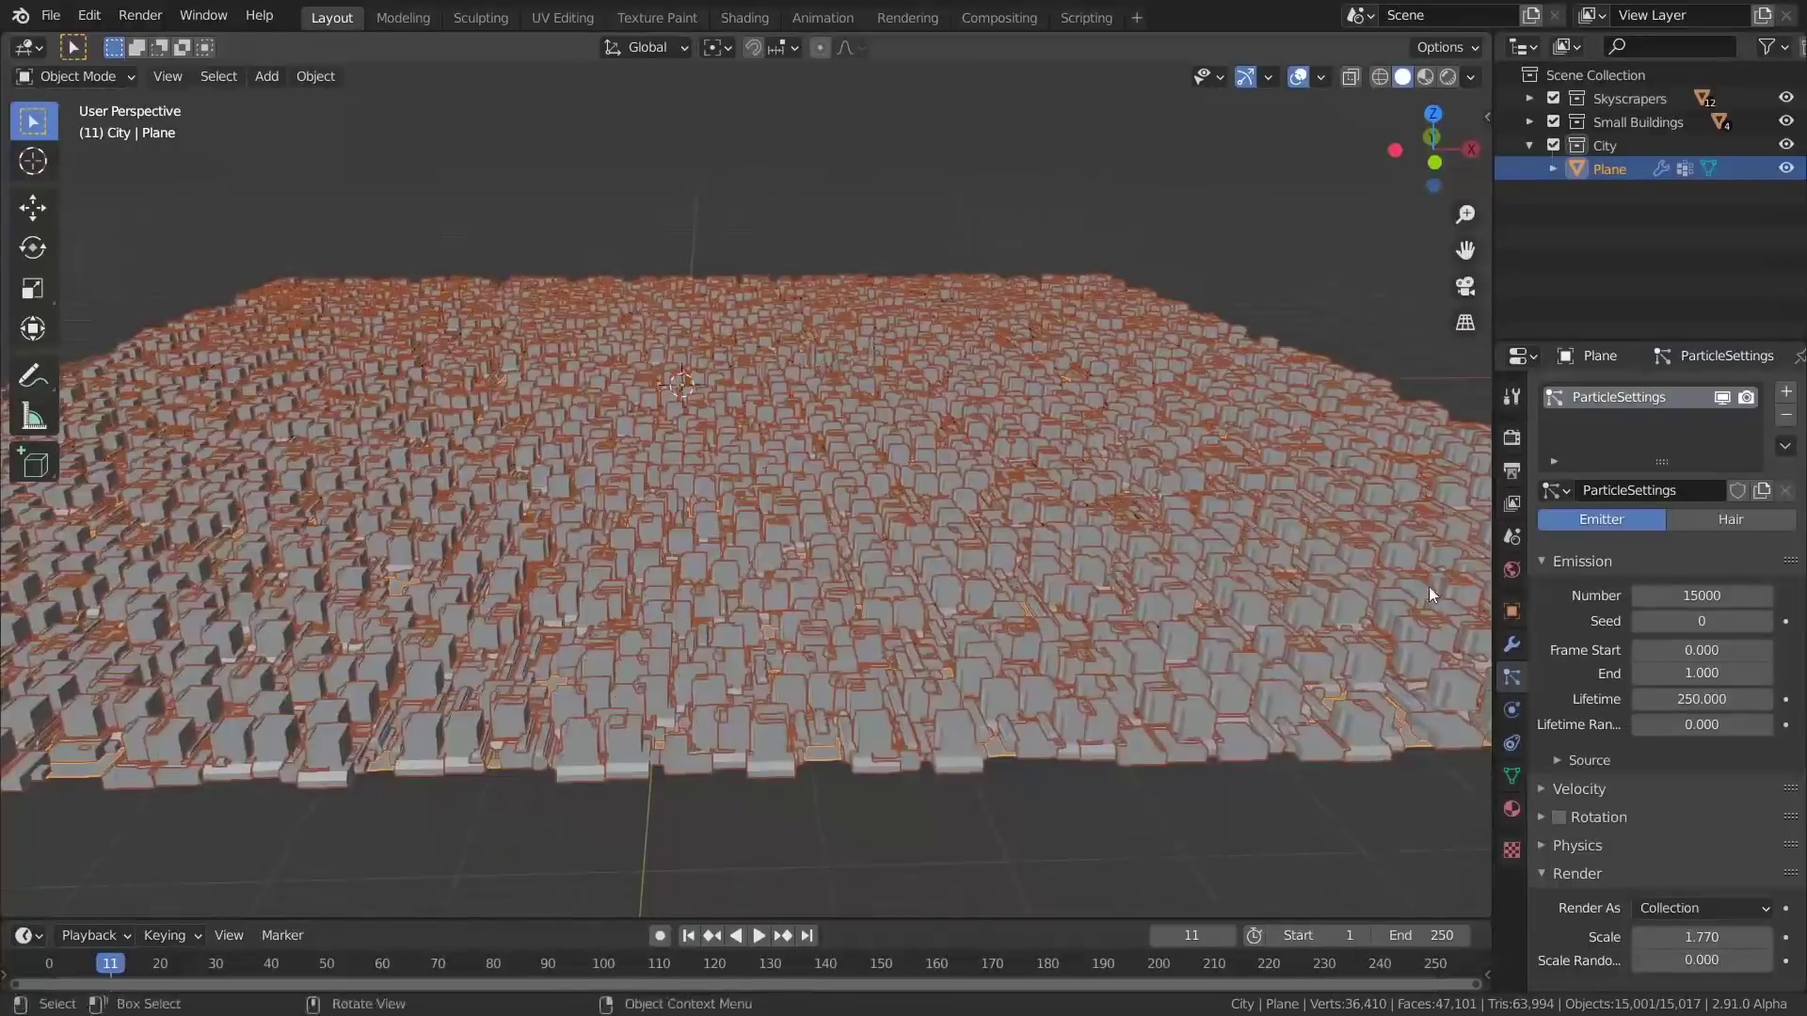
# Set the small-building particles' scale randomness to 1.000
pyautogui.scroll(-10, 1656, 658)
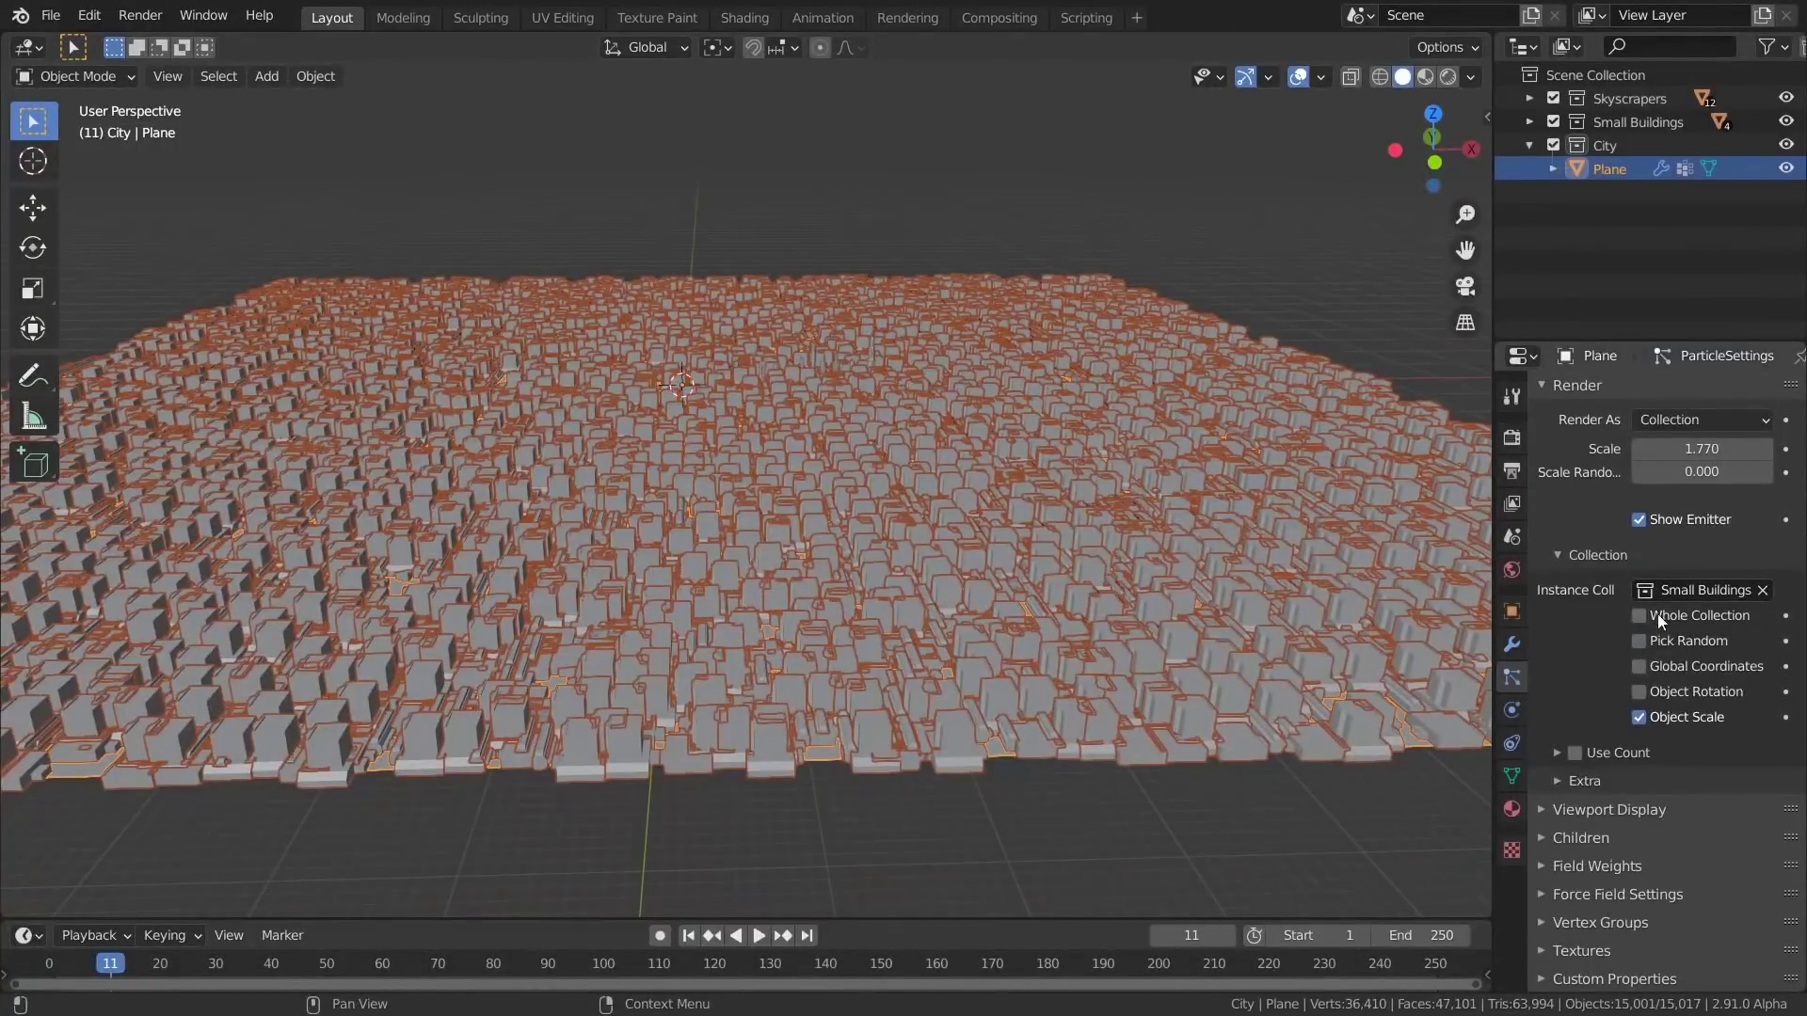
pyautogui.moveTo(1692, 469); pyautogui.dragTo(1769, 468)
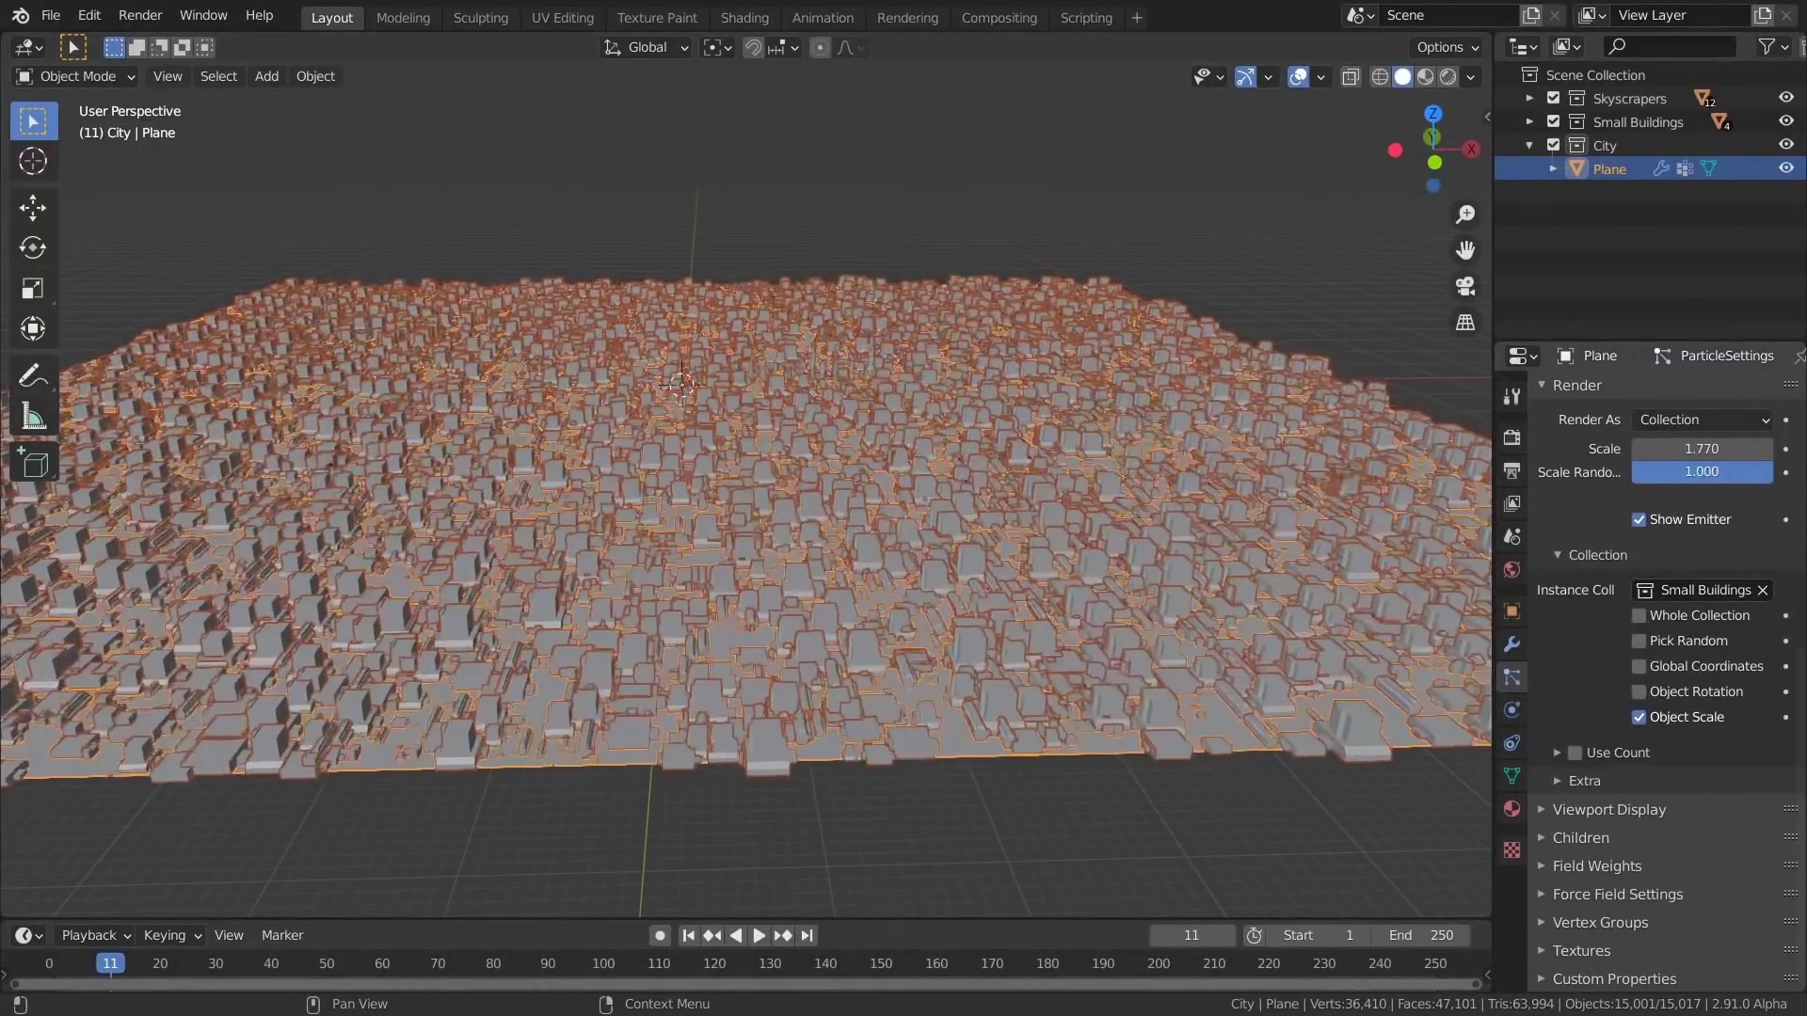
pyautogui.moveTo(828, 697); pyautogui.dragTo(782, 661, button='middle')
pyautogui.scroll(3, 783, 660)
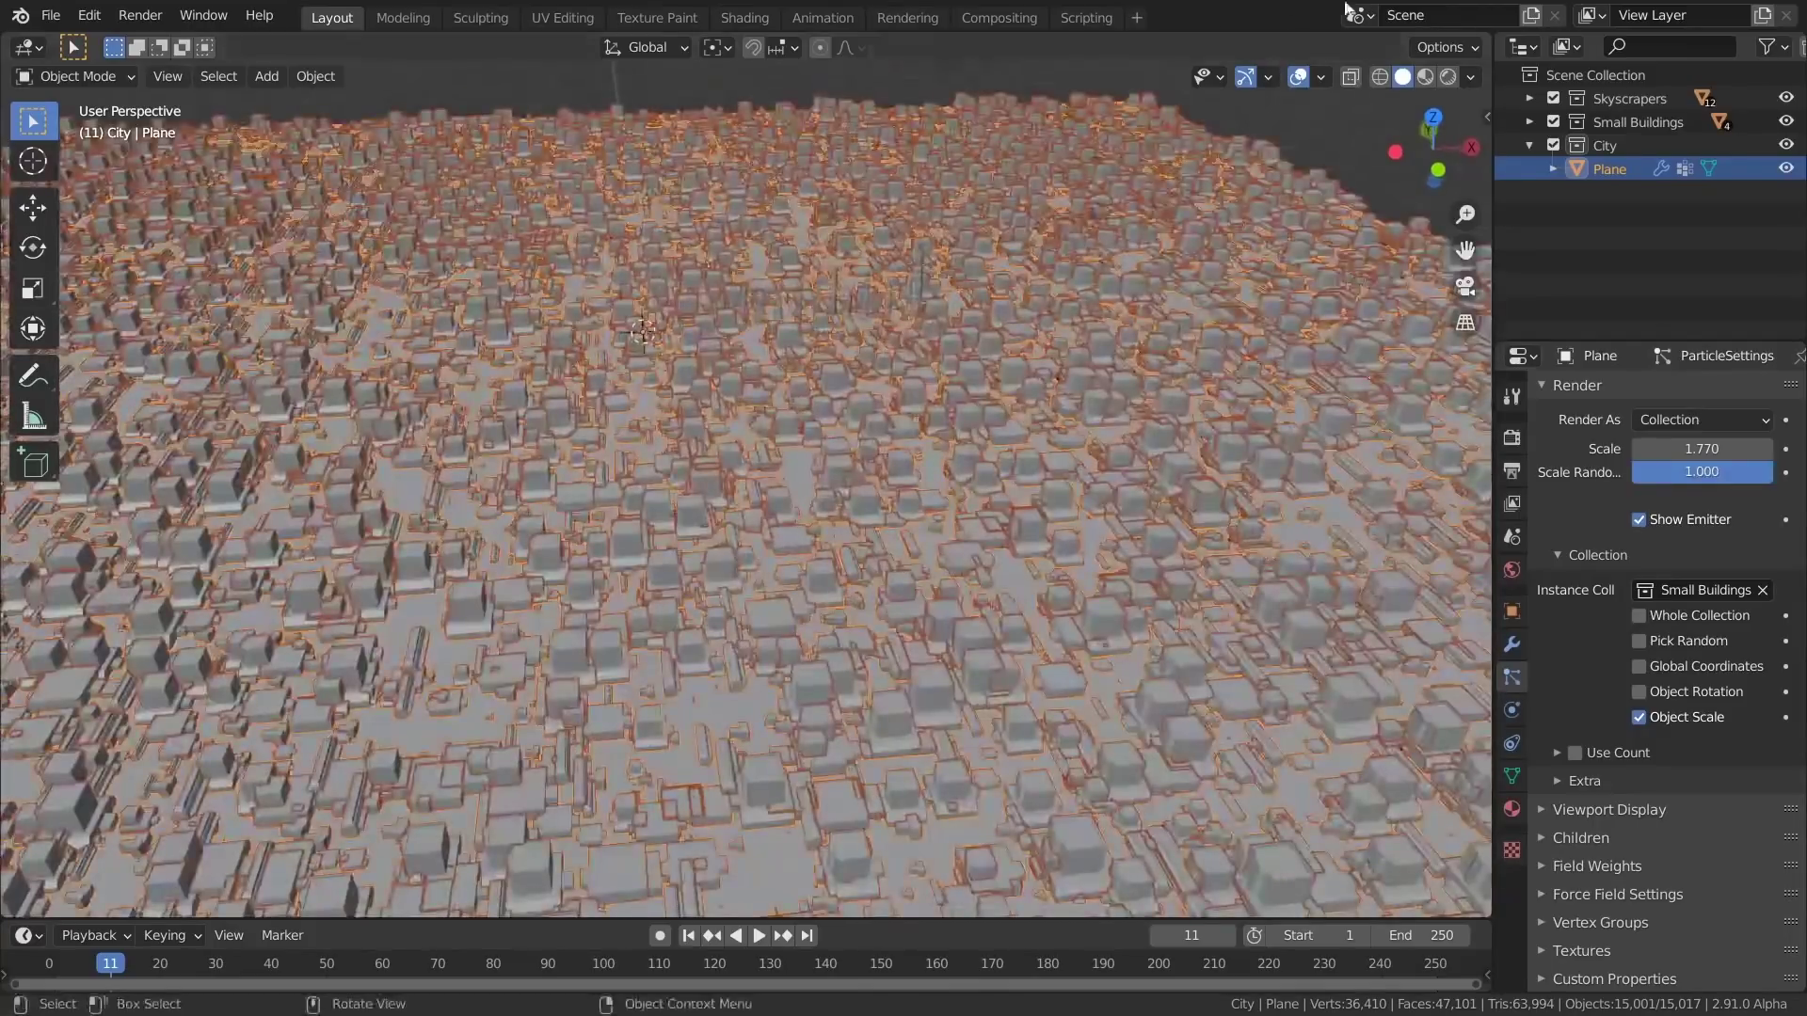
pyautogui.moveTo(687, 414); pyautogui.dragTo(828, 442, button='middle')
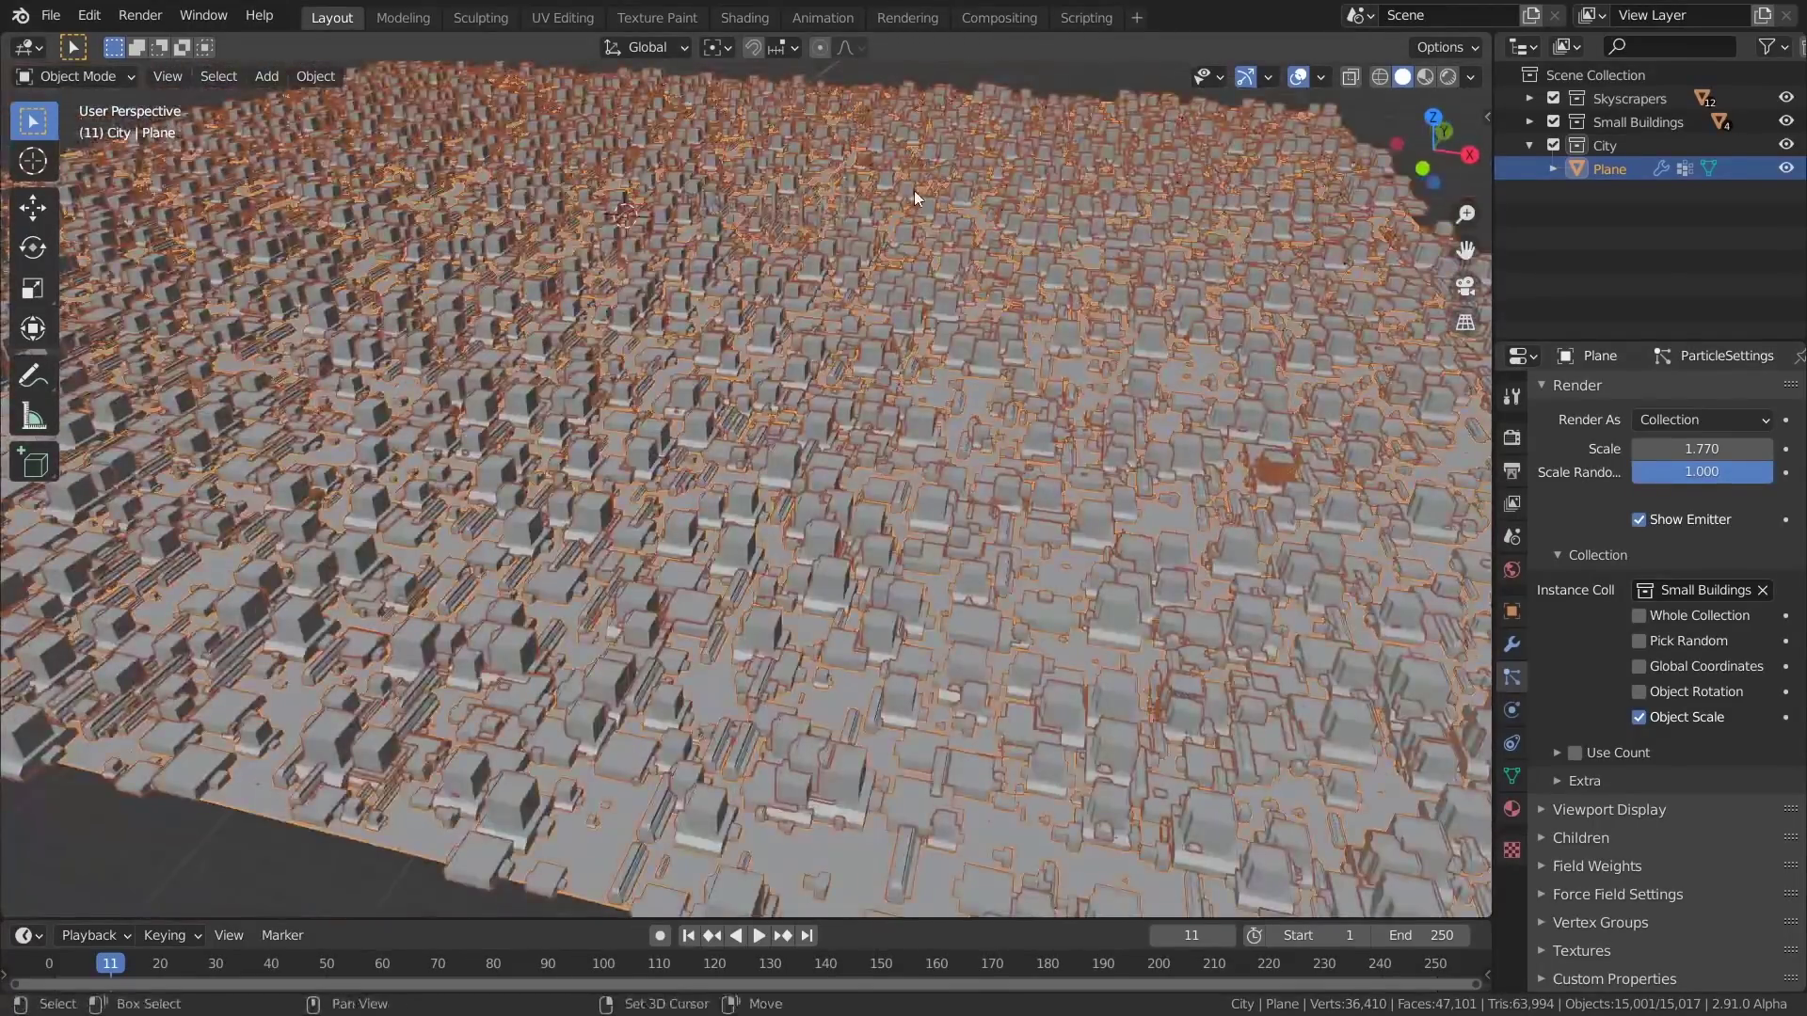
pyautogui.scroll(-3, 913, 343)
# Enable Object Rotation for the Small Buildings instance collection
pyautogui.scroll(4, 1670, 731)
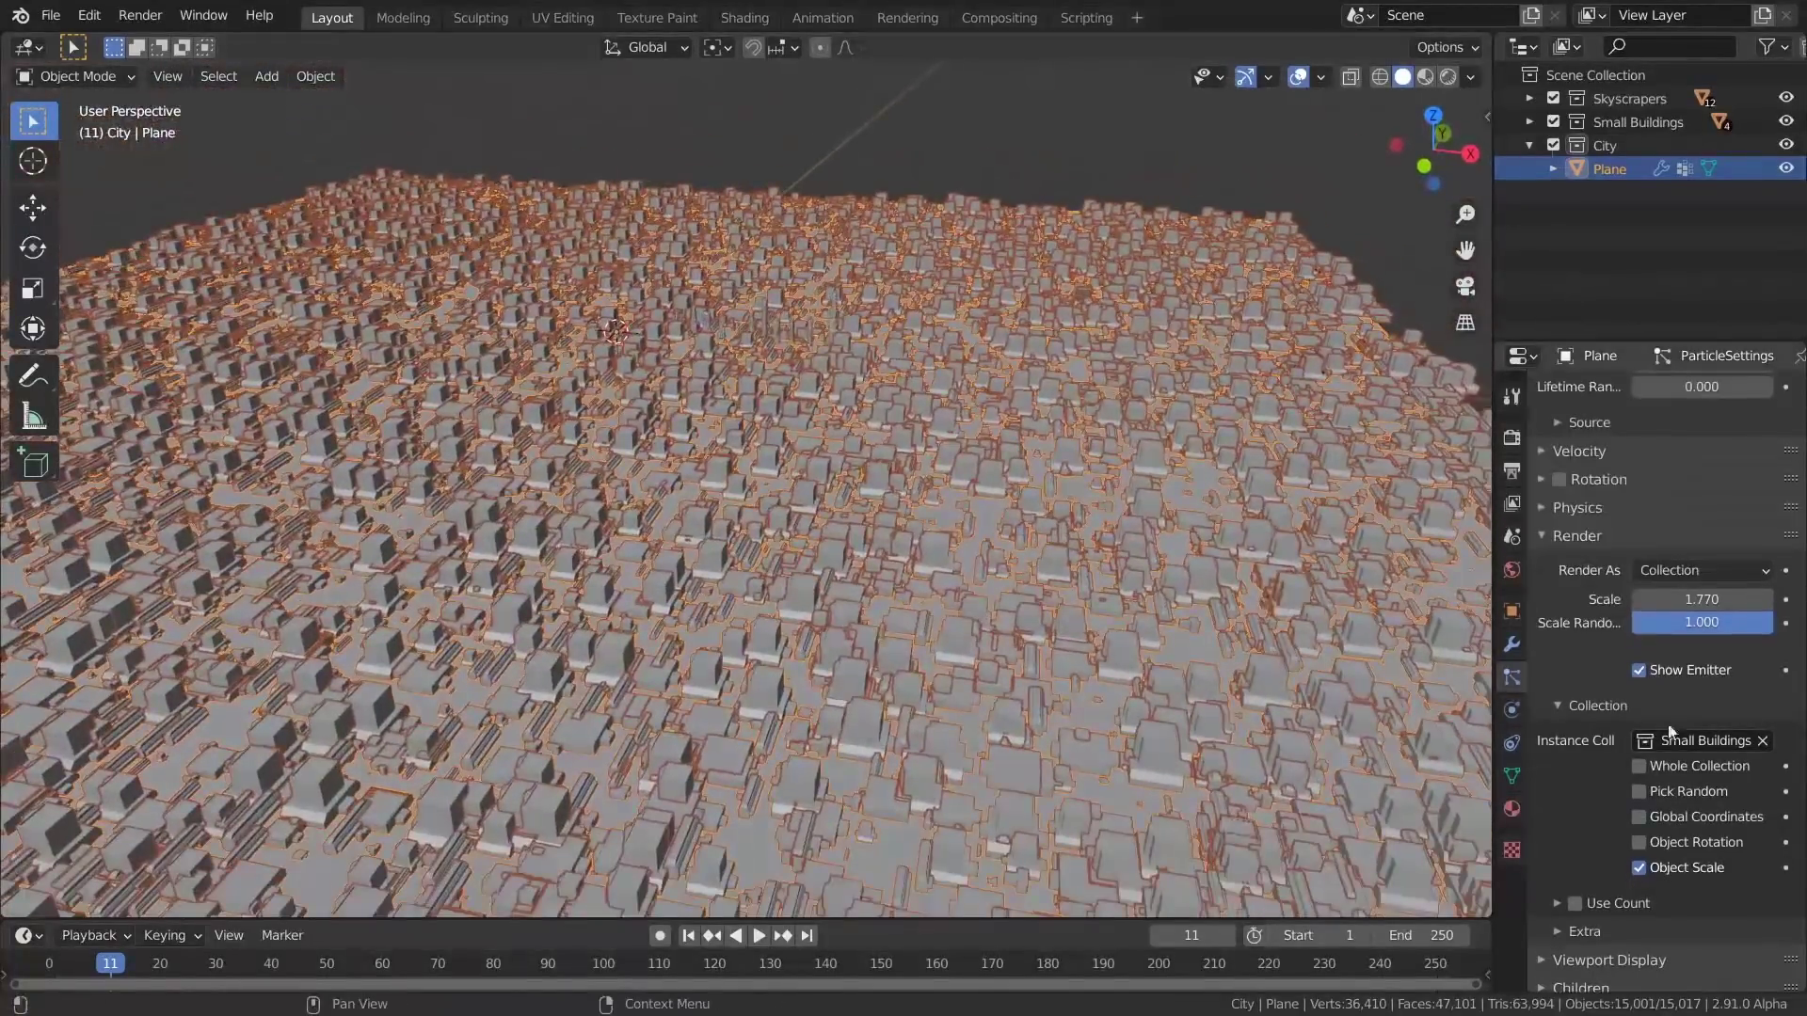
pyautogui.click(1638, 842)
pyautogui.moveTo(954, 698); pyautogui.dragTo(894, 610, button='middle')
pyautogui.click(1638, 842)
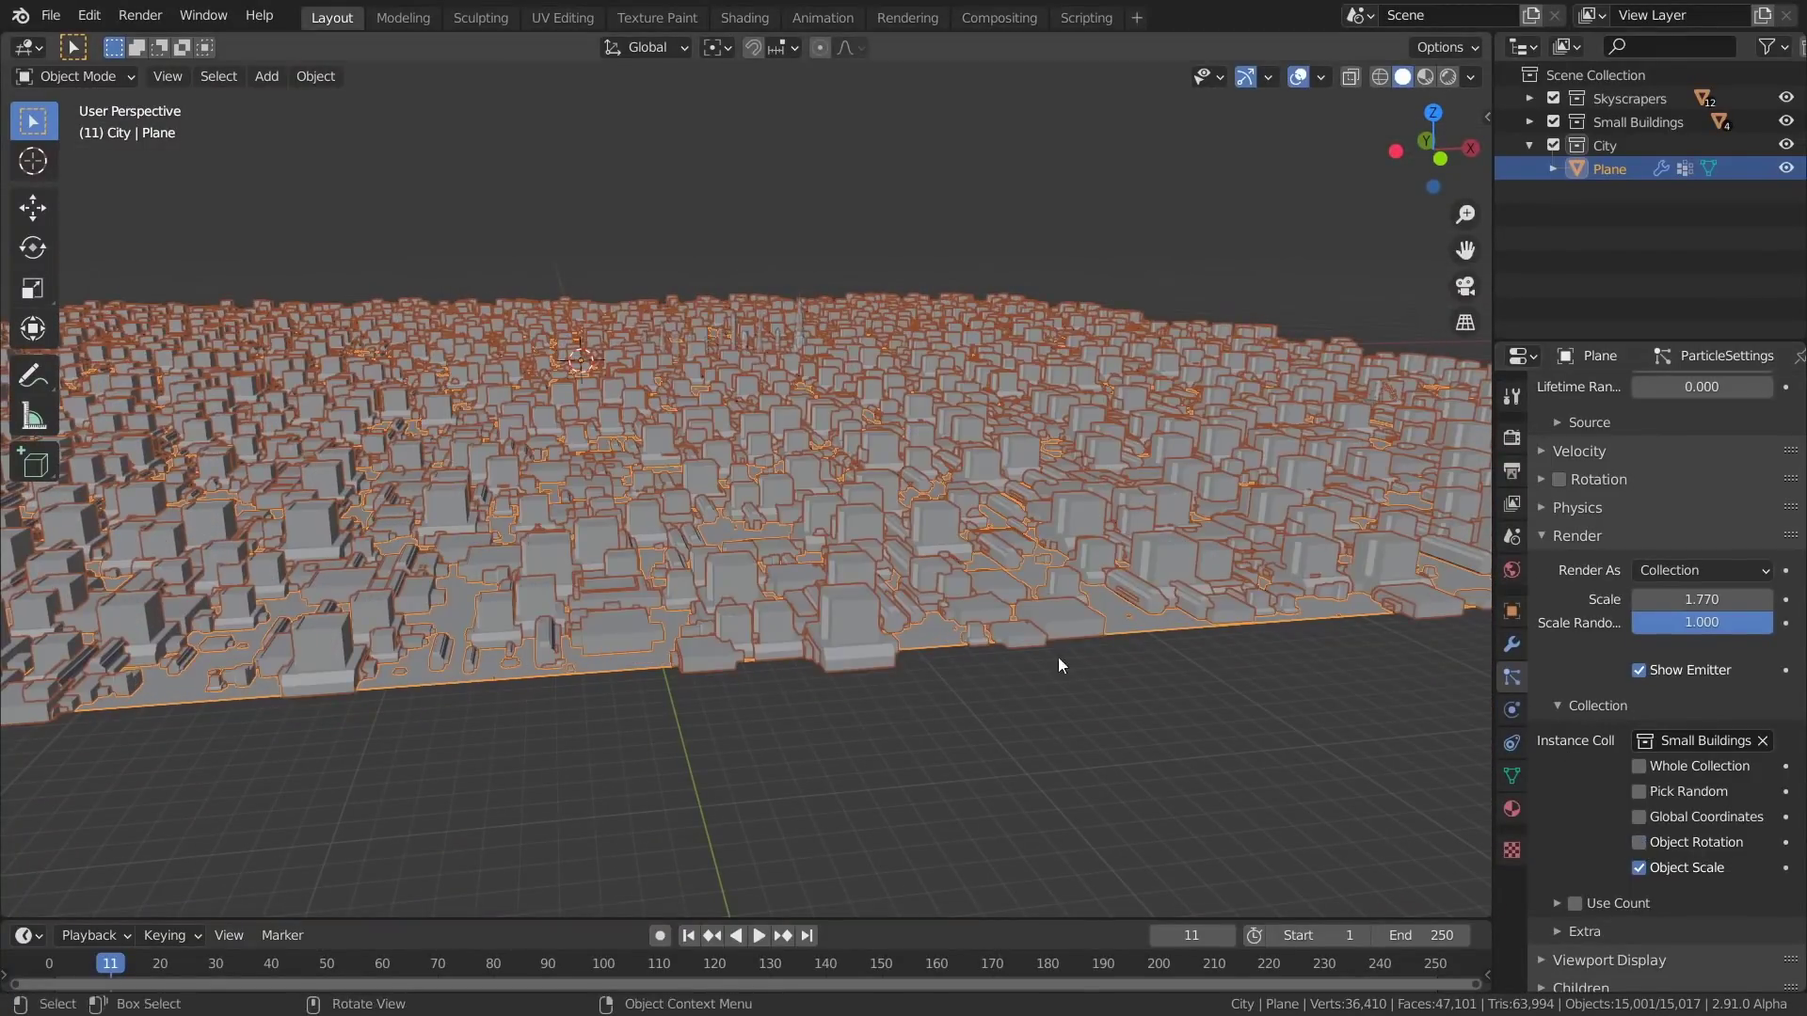
pyautogui.moveTo(1057, 657); pyautogui.dragTo(862, 510, button='middle')
pyautogui.click(1639, 843)
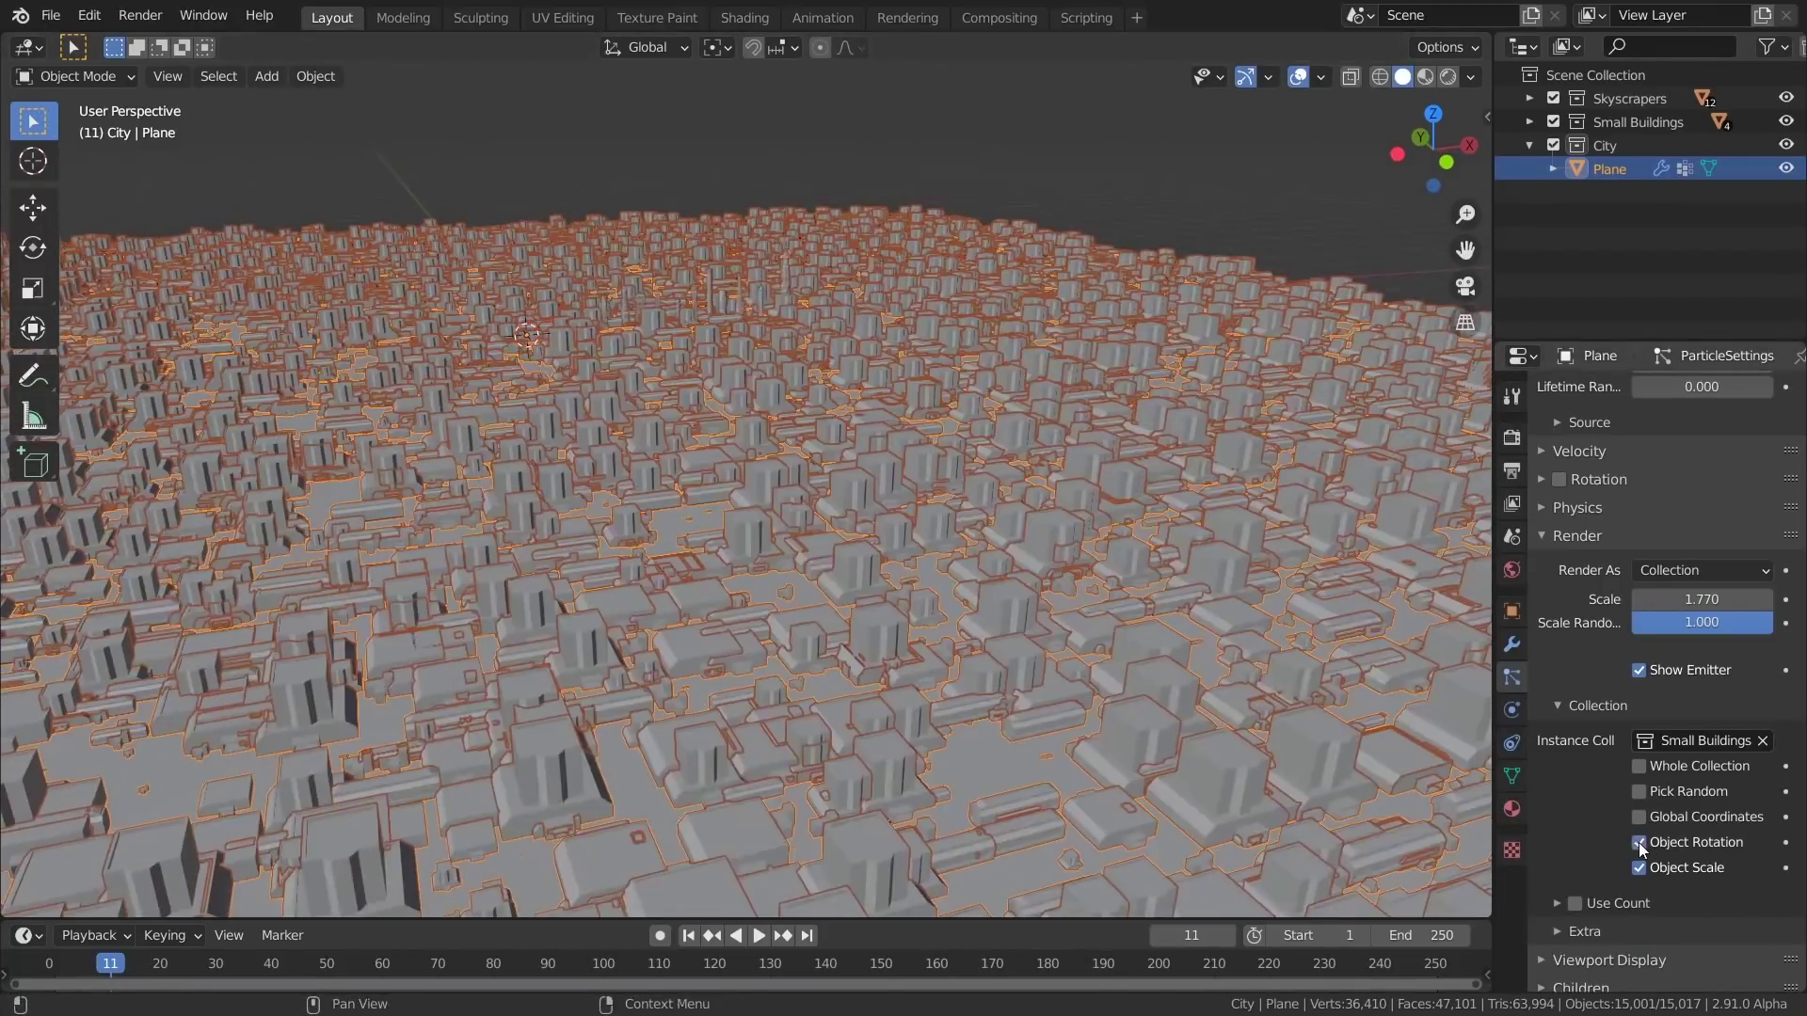
pyautogui.moveTo(758, 595); pyautogui.dragTo(1448, 60, button='middle')
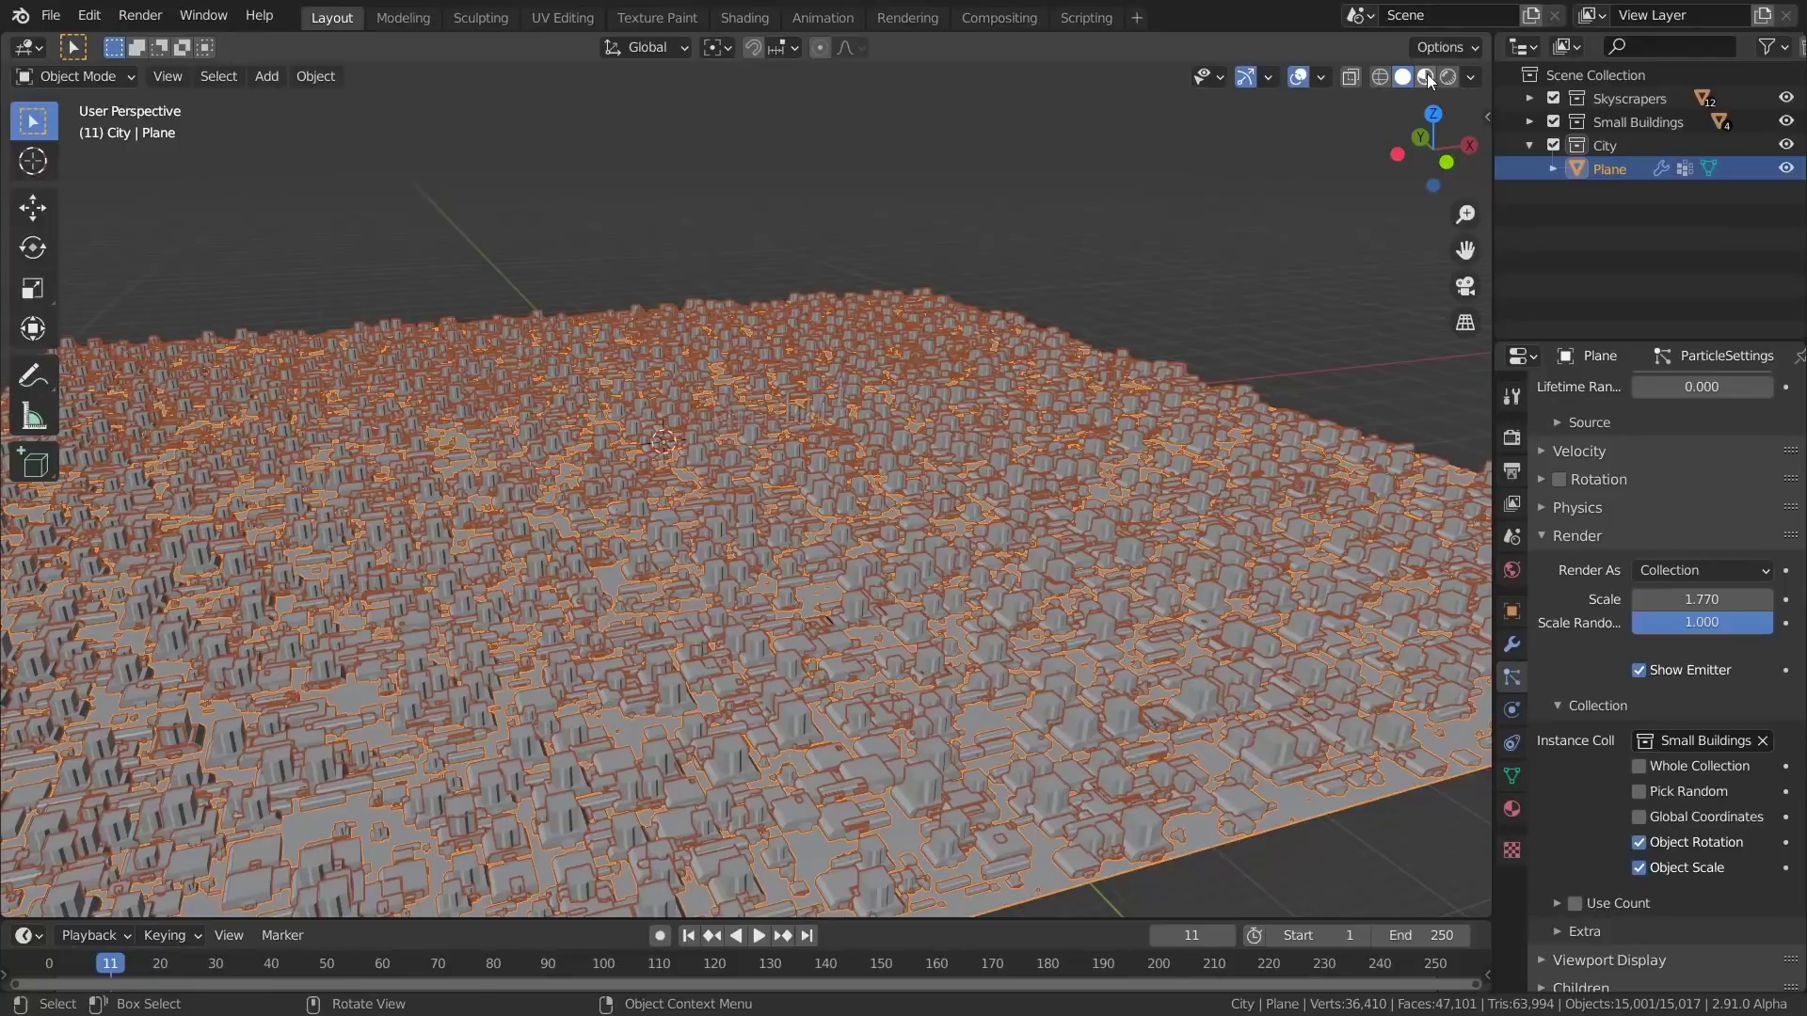
# Deselect the plane and inspect the scattered small buildings in material preview shading
pyautogui.press('z')
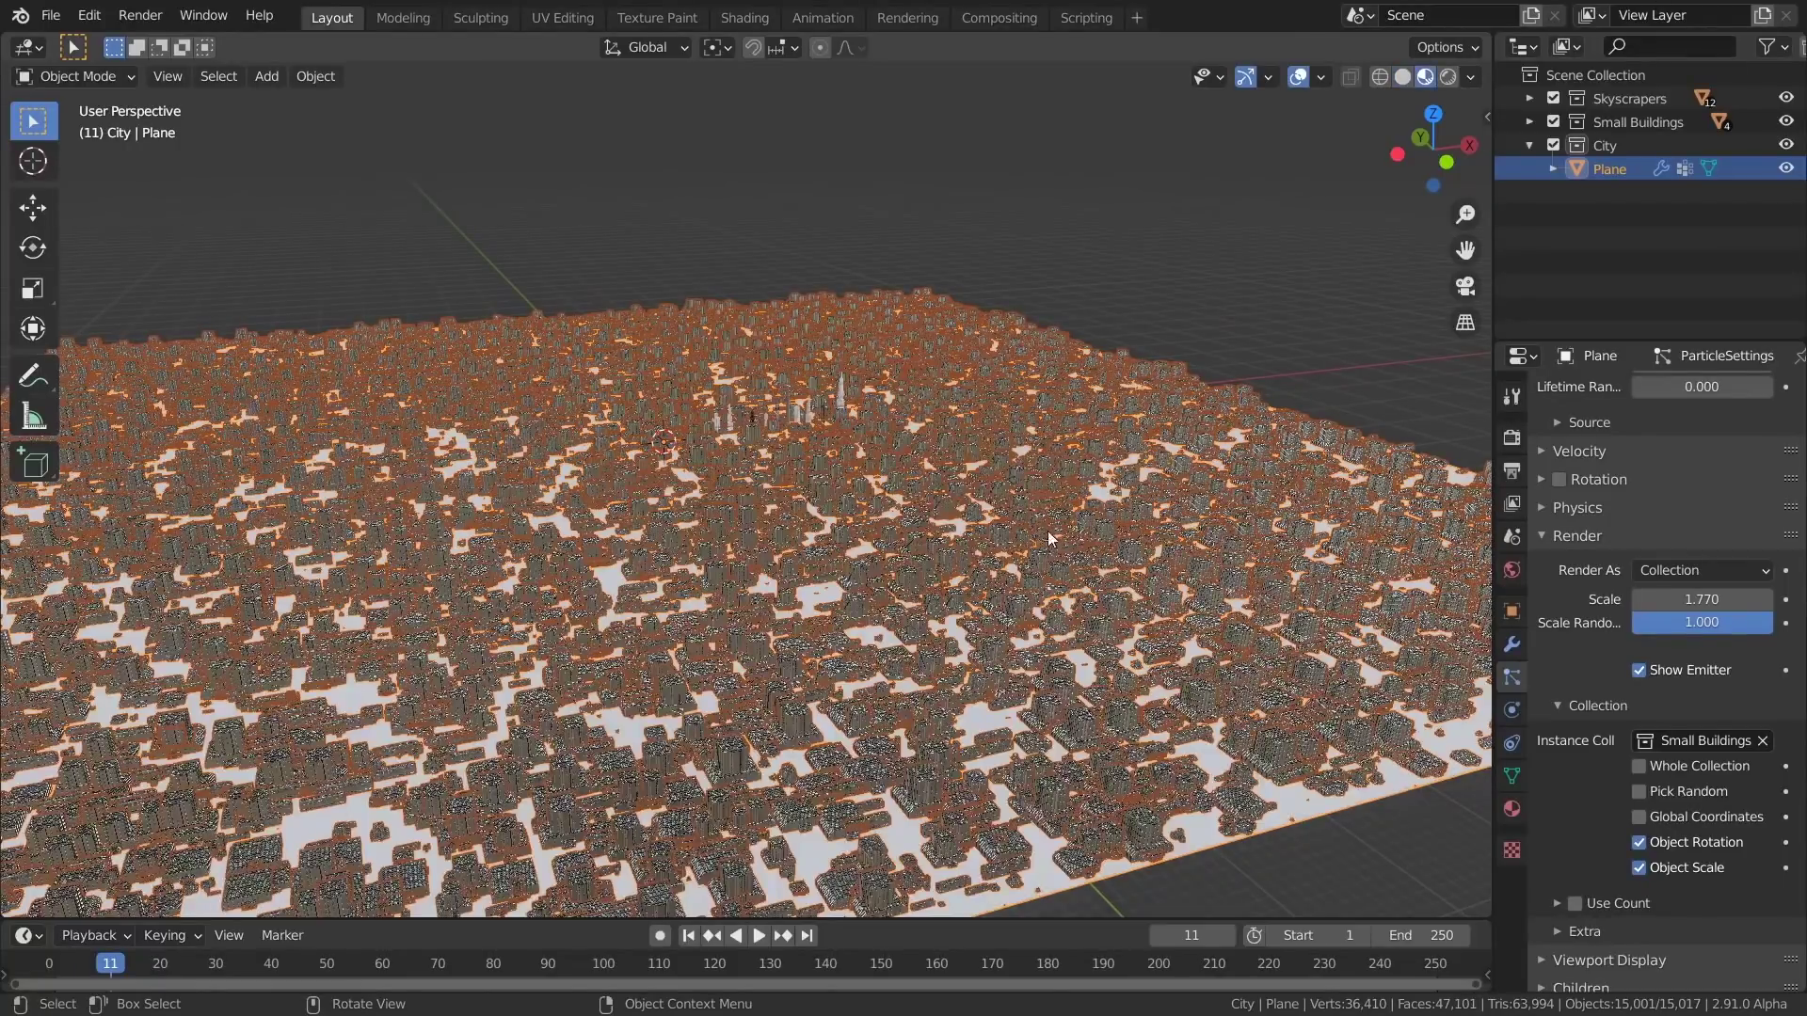
pyautogui.moveTo(1265, 290); pyautogui.dragTo(1239, 304, button='middle')
pyautogui.click(1239, 305)
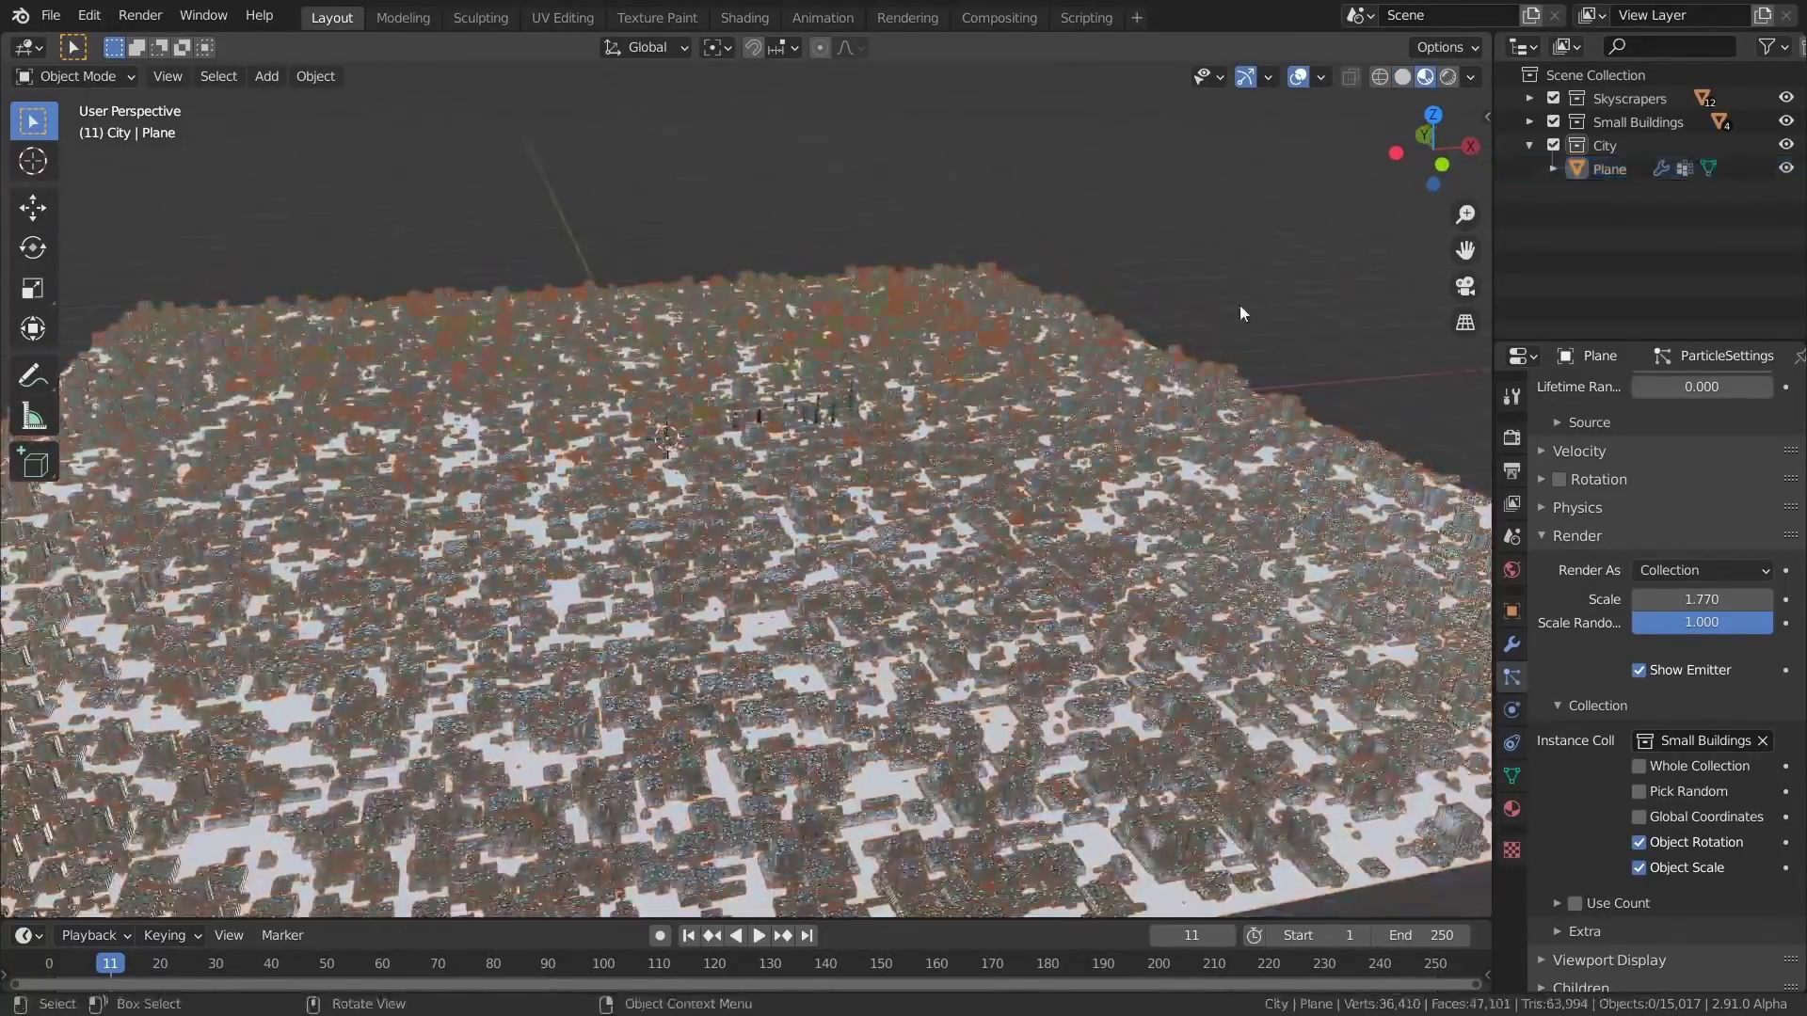
pyautogui.scroll(3, 965, 687)
pyautogui.moveTo(965, 687)
pyautogui.keyDown('shift'); pyautogui.mouseDown(button='middle')
pyautogui.moveTo(922, 545)
pyautogui.moveTo(1011, 555)
pyautogui.moveTo(1010, 488)
pyautogui.mouseUp(button='middle'); pyautogui.keyUp('shift')
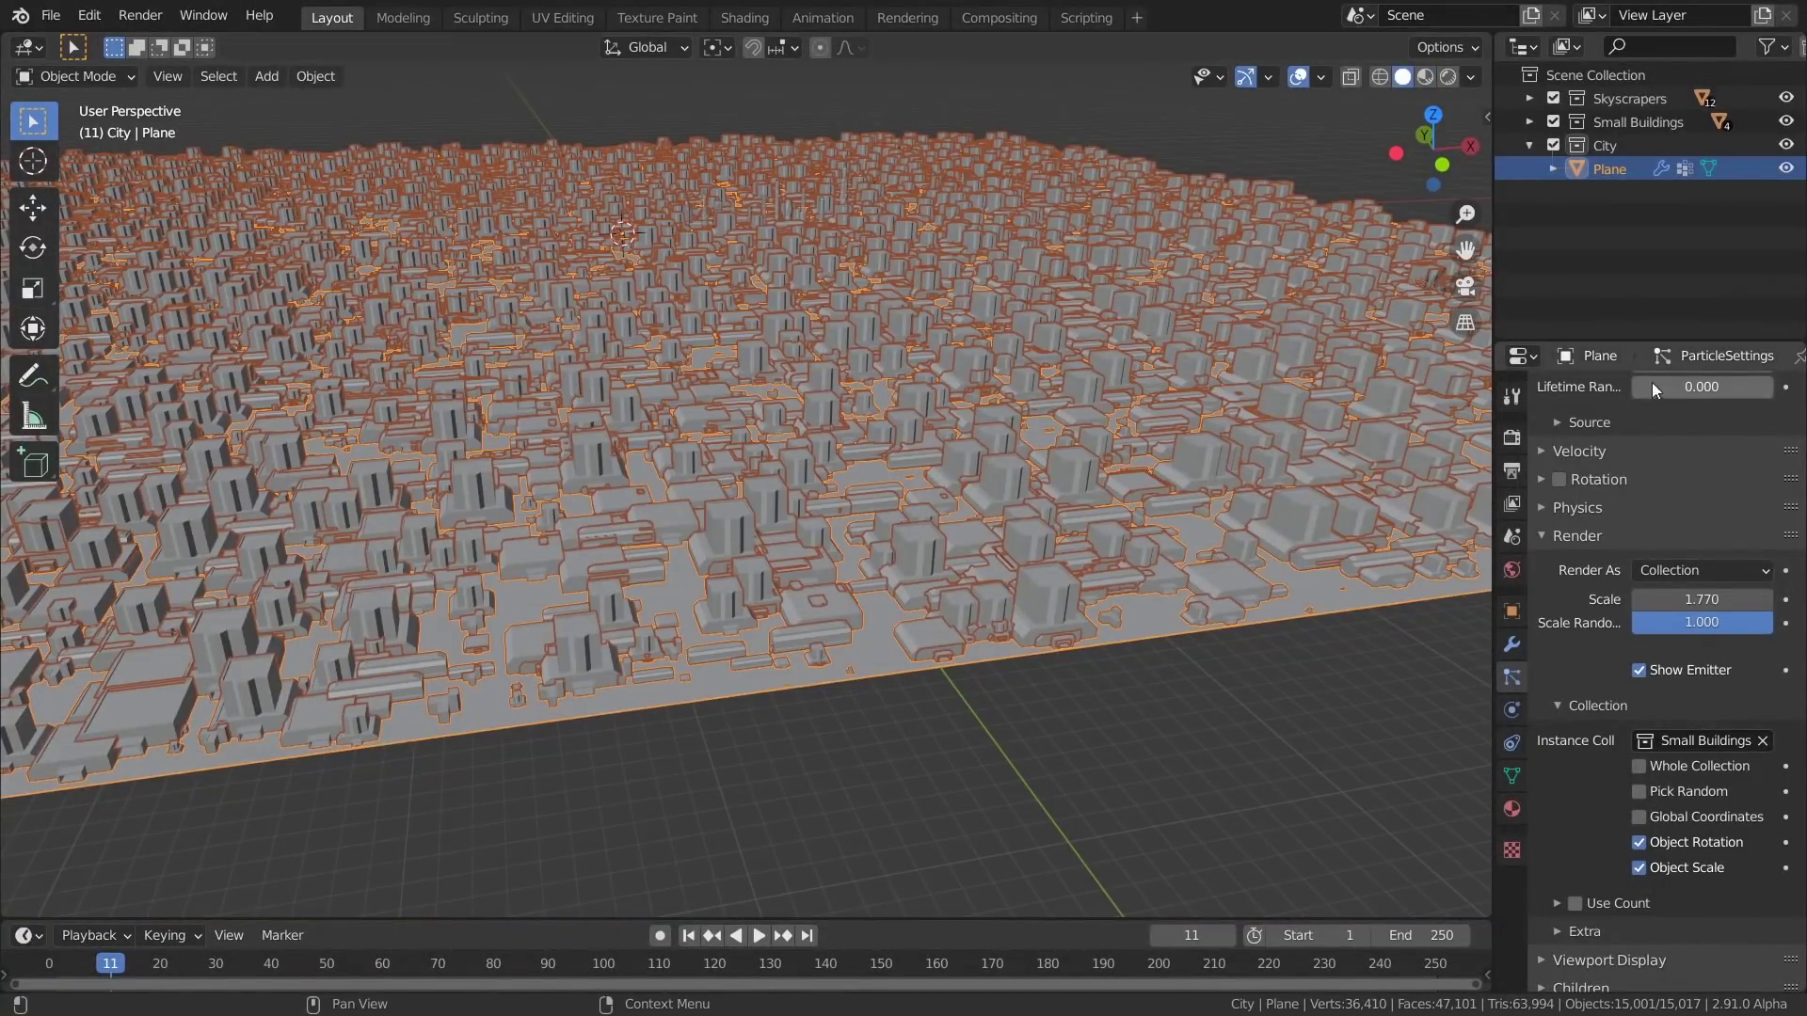
# Add a second emitter particle system to the ground plane with frame start 0, end 1 and lifetime 250
pyautogui.scroll(8, 1643, 434)
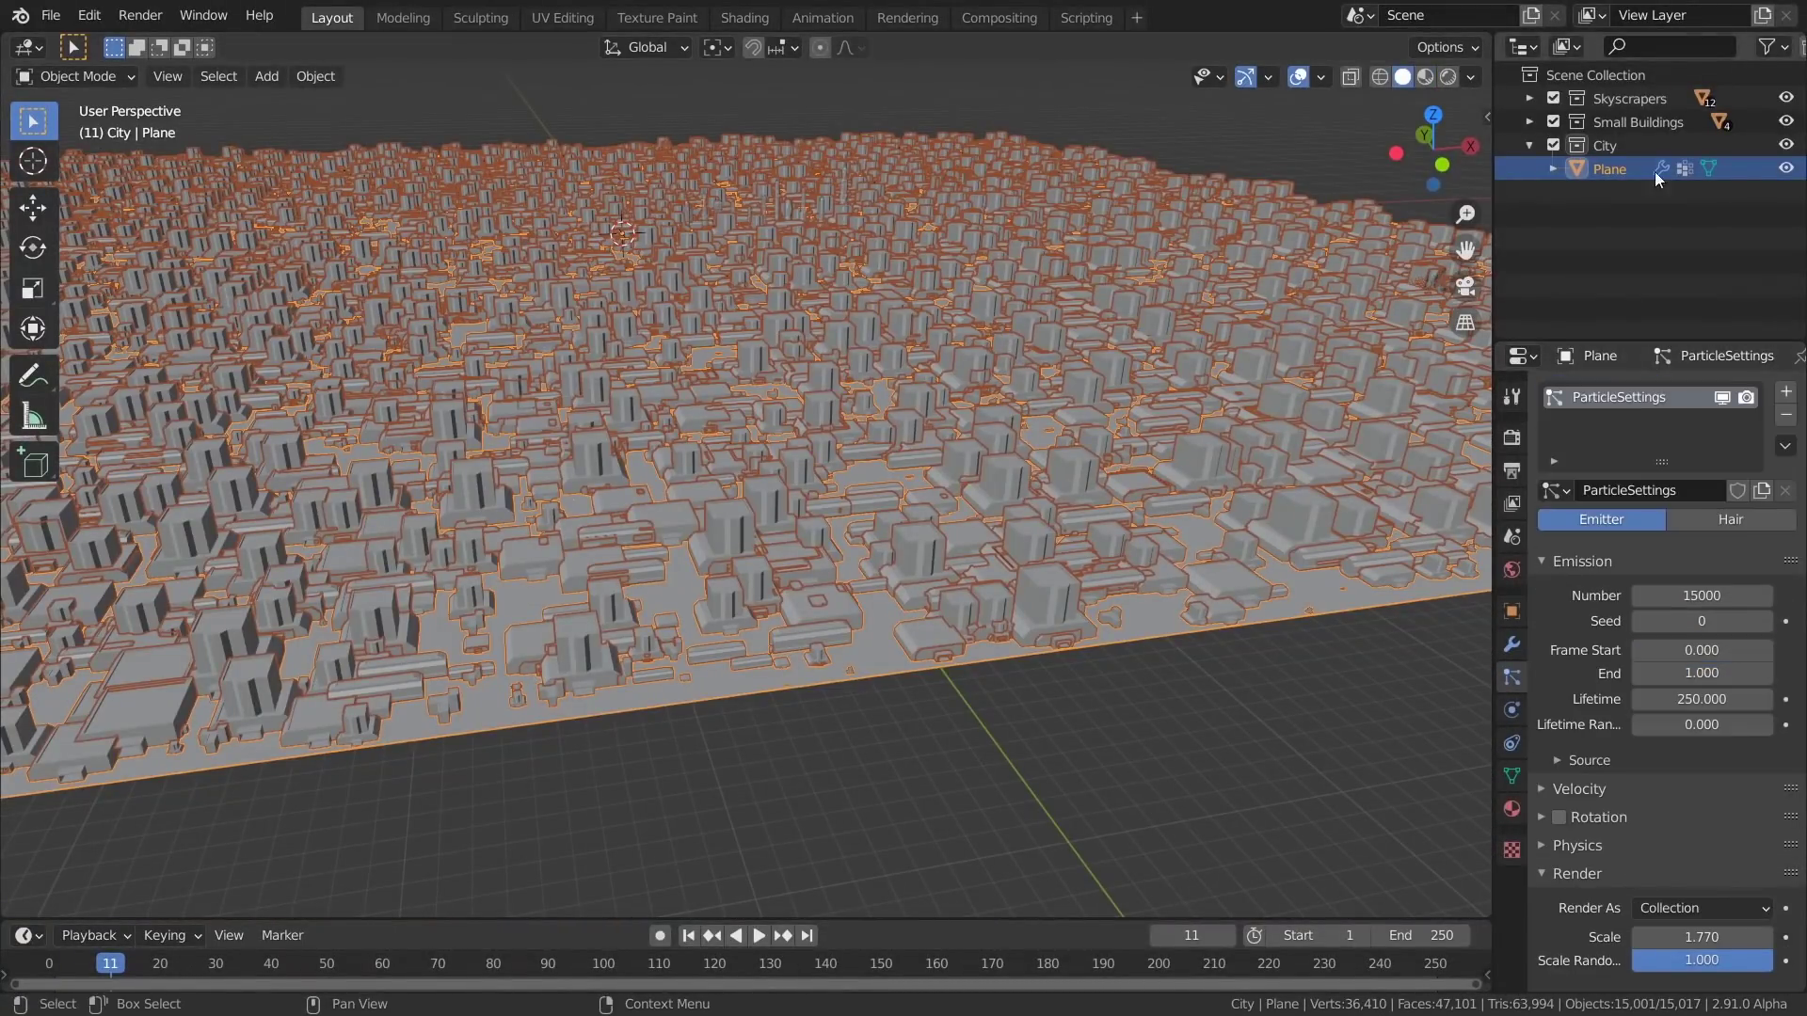
pyautogui.click(1786, 393)
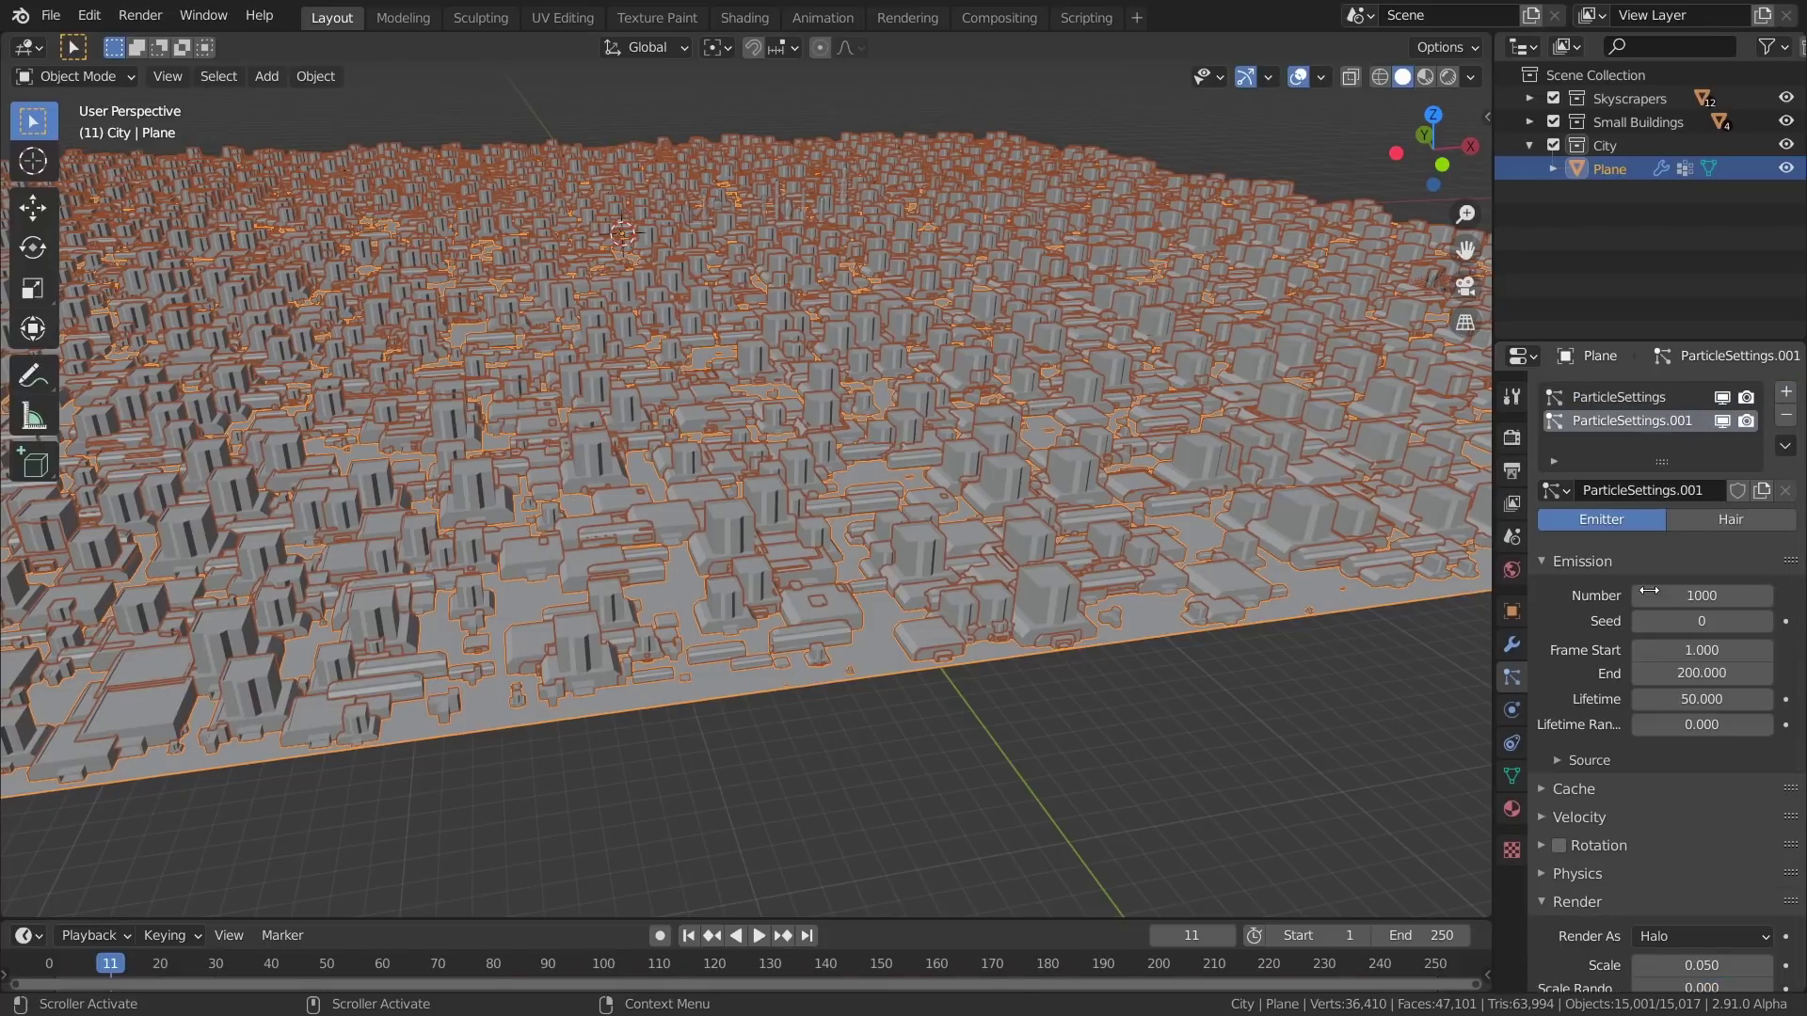
pyautogui.click(1701, 651)
pyautogui.write('0')
pyautogui.press('Return')
pyautogui.click(1700, 679)
pyautogui.write('1')
pyautogui.press('Tab')
pyautogui.write('25')
# Set the second particle system's normal velocity to 0 and its physics type to None
pyautogui.scroll(-5, 1601, 760)
pyautogui.click(1559, 619)
pyautogui.click(1663, 656)
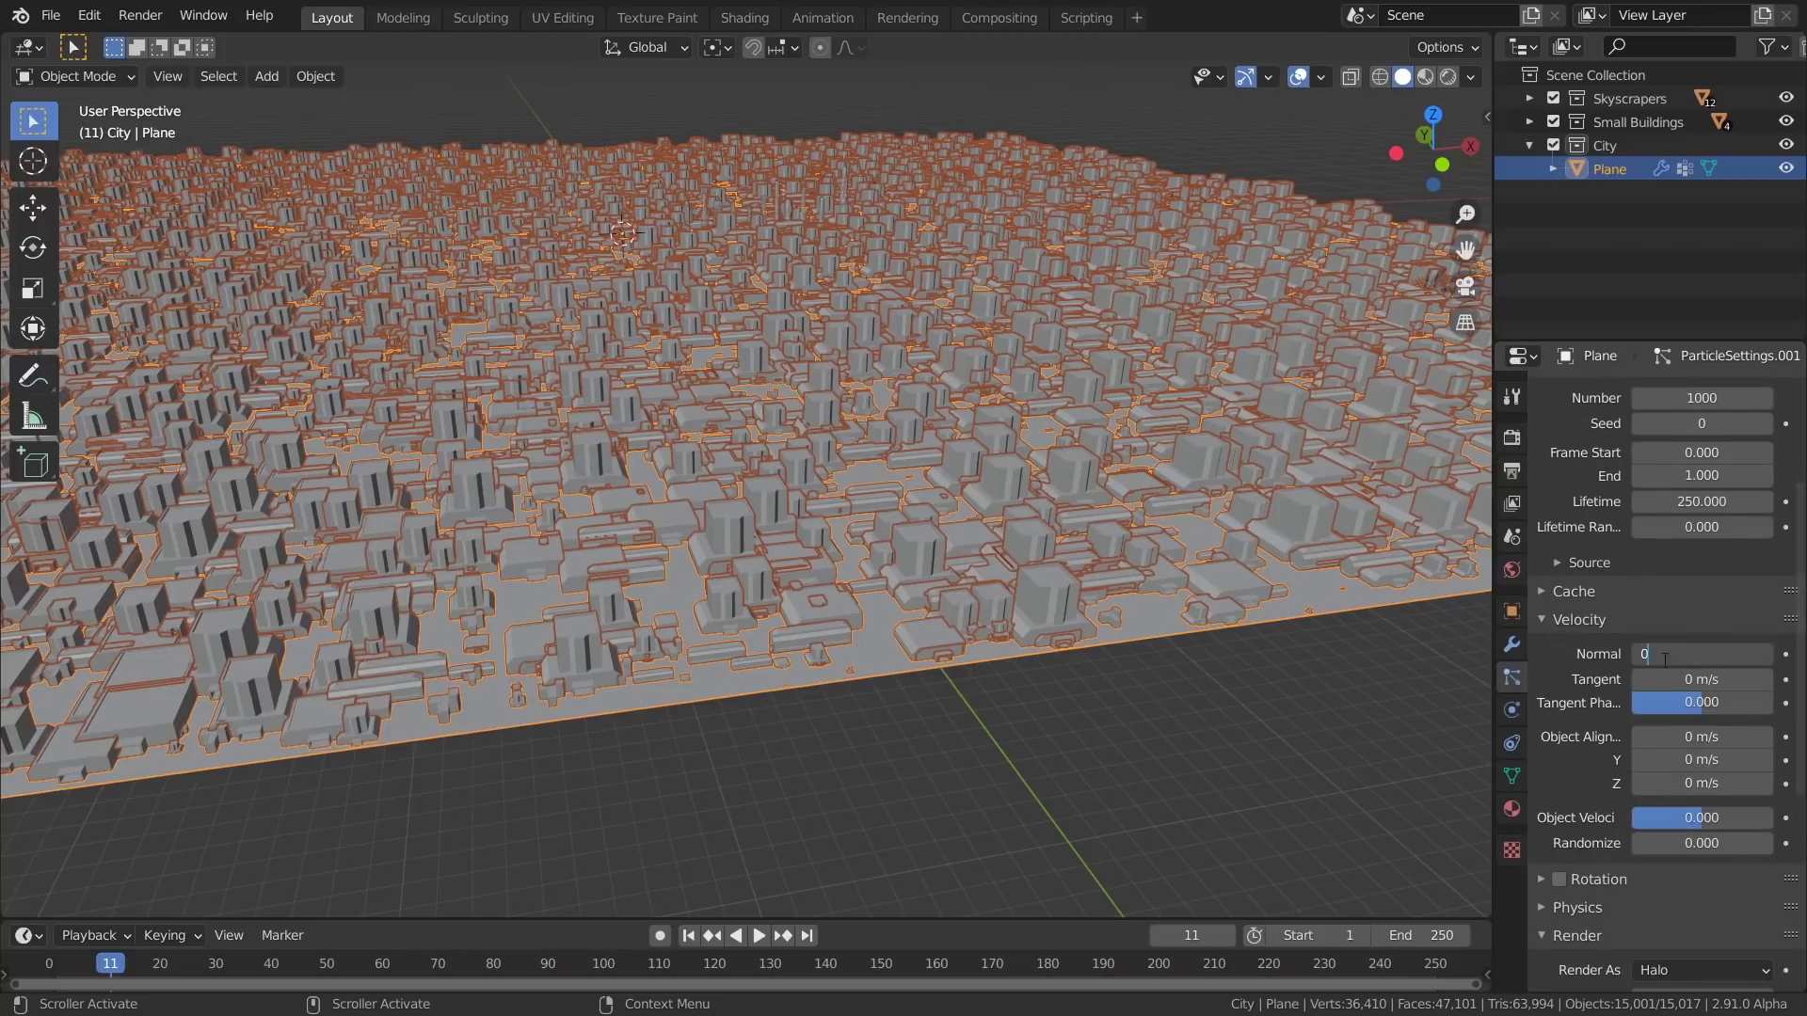
pyautogui.write('0')
pyautogui.click(1548, 621)
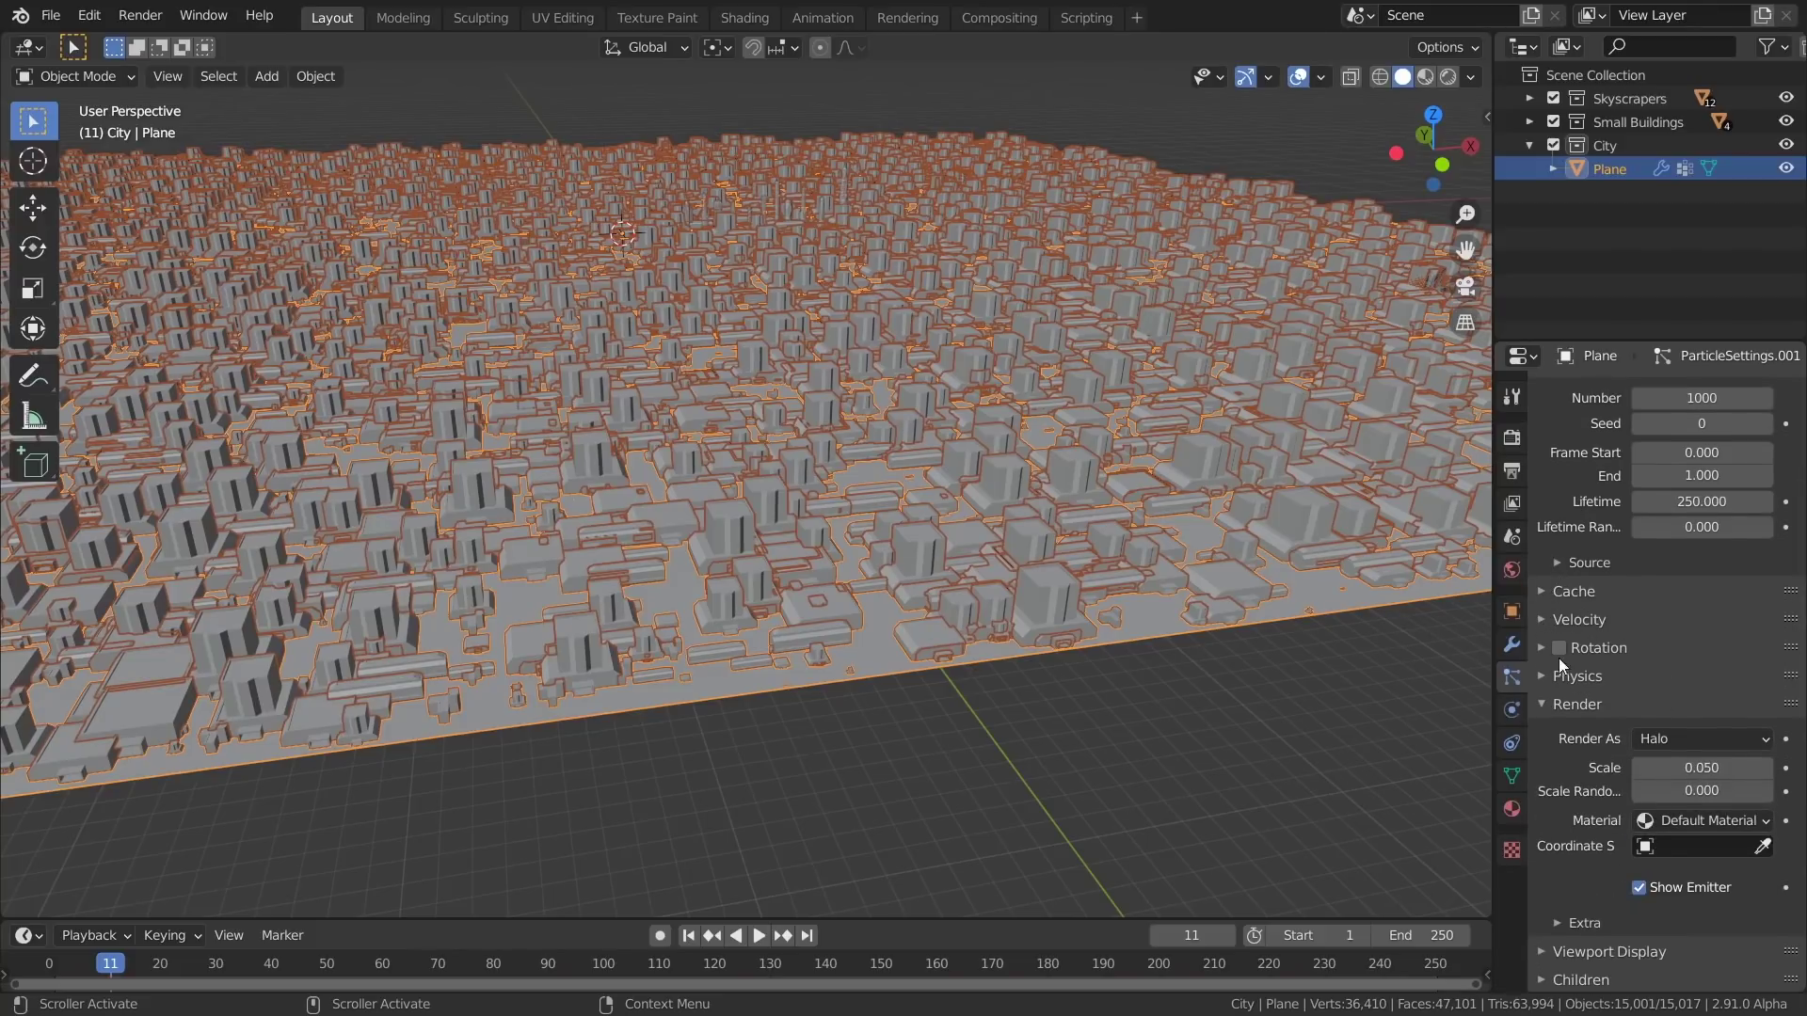
pyautogui.click(1553, 676)
pyautogui.click(1682, 706)
pyautogui.click(1658, 735)
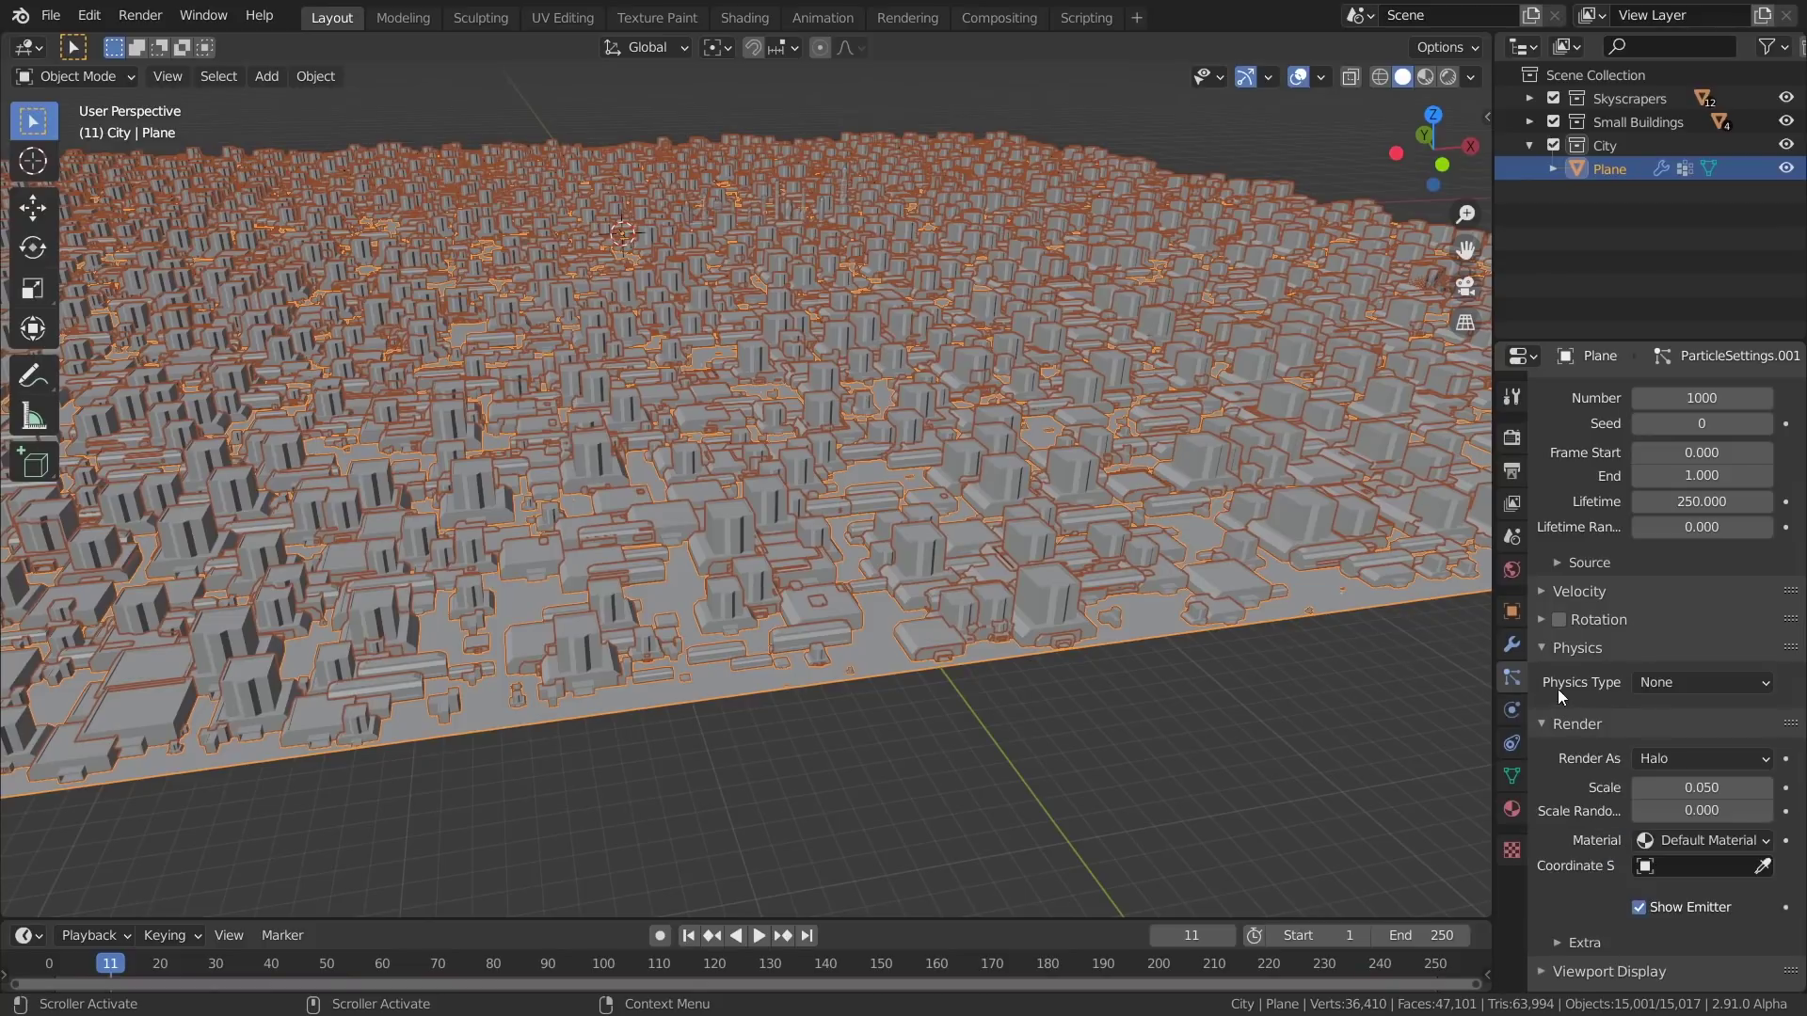
# Render the second system's particles as a collection, using Skyscrapers as the instance collection
pyautogui.click(1661, 757)
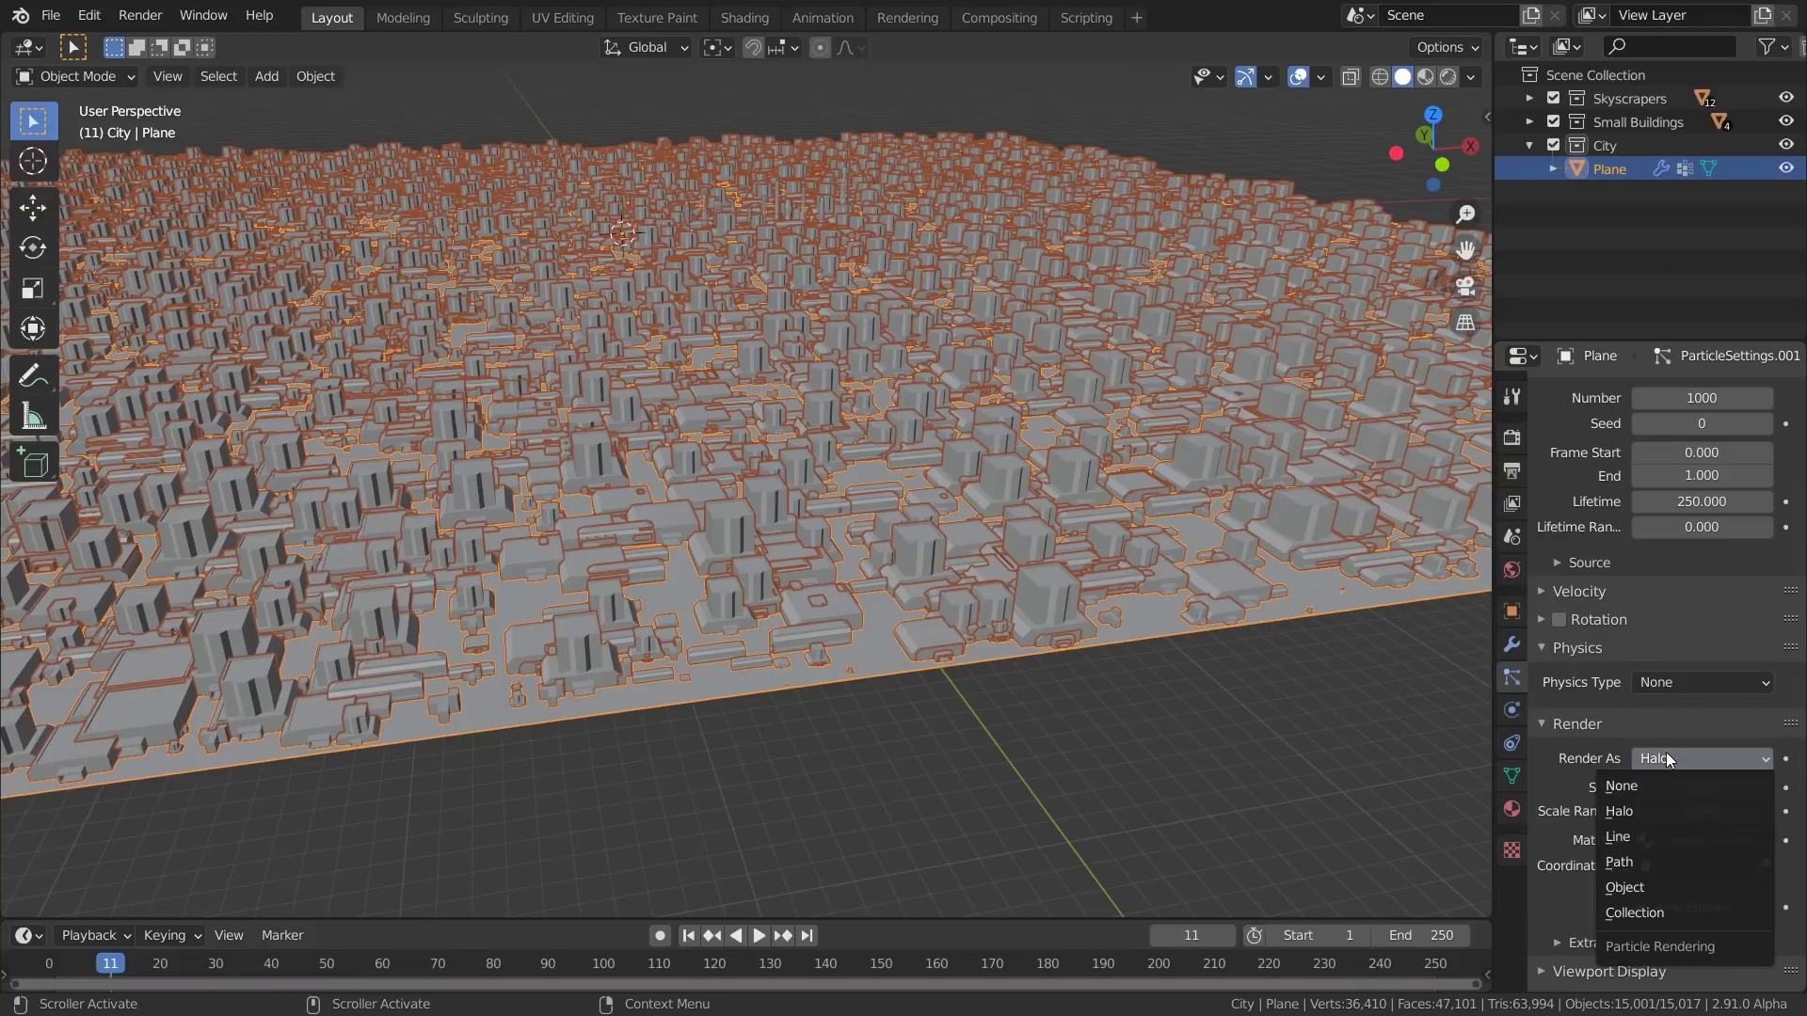
pyautogui.click(1664, 912)
pyautogui.click(1652, 930)
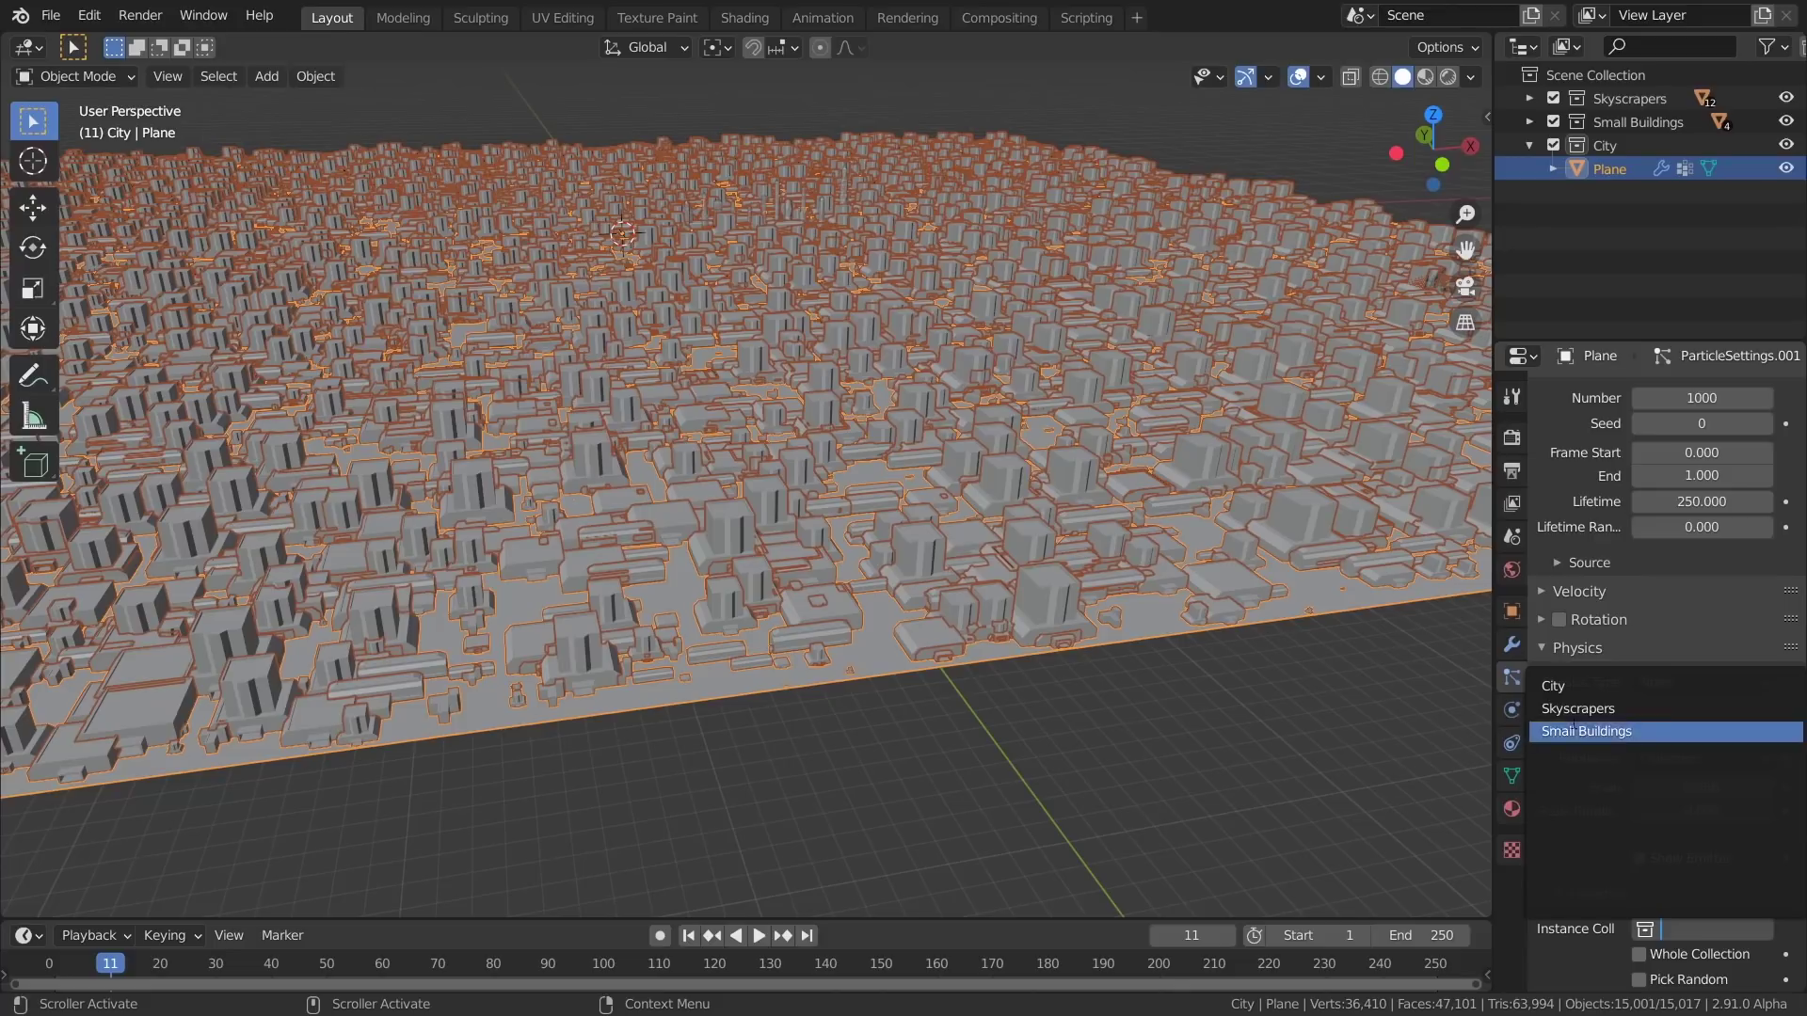
pyautogui.click(1601, 706)
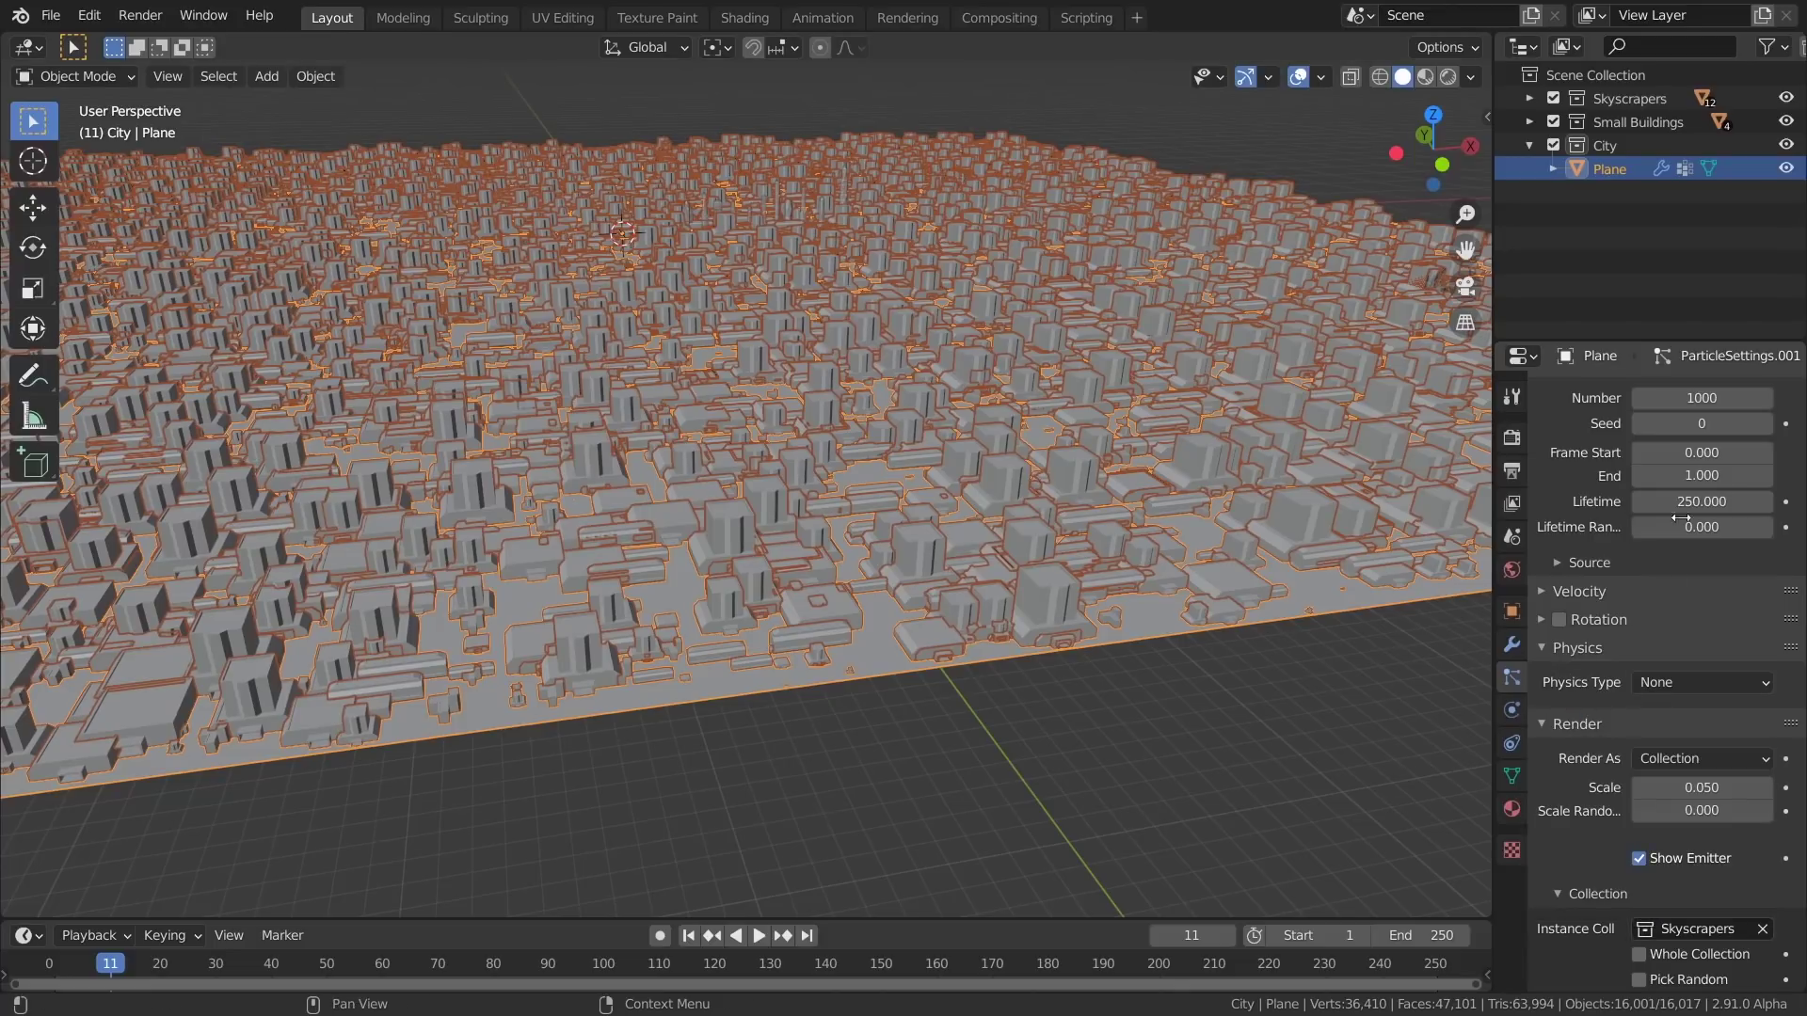
# Set the skyscraper particles' render scale to 5.090 and enable Object Rotation so the towers stand upright
pyautogui.scroll(-3, 1697, 786)
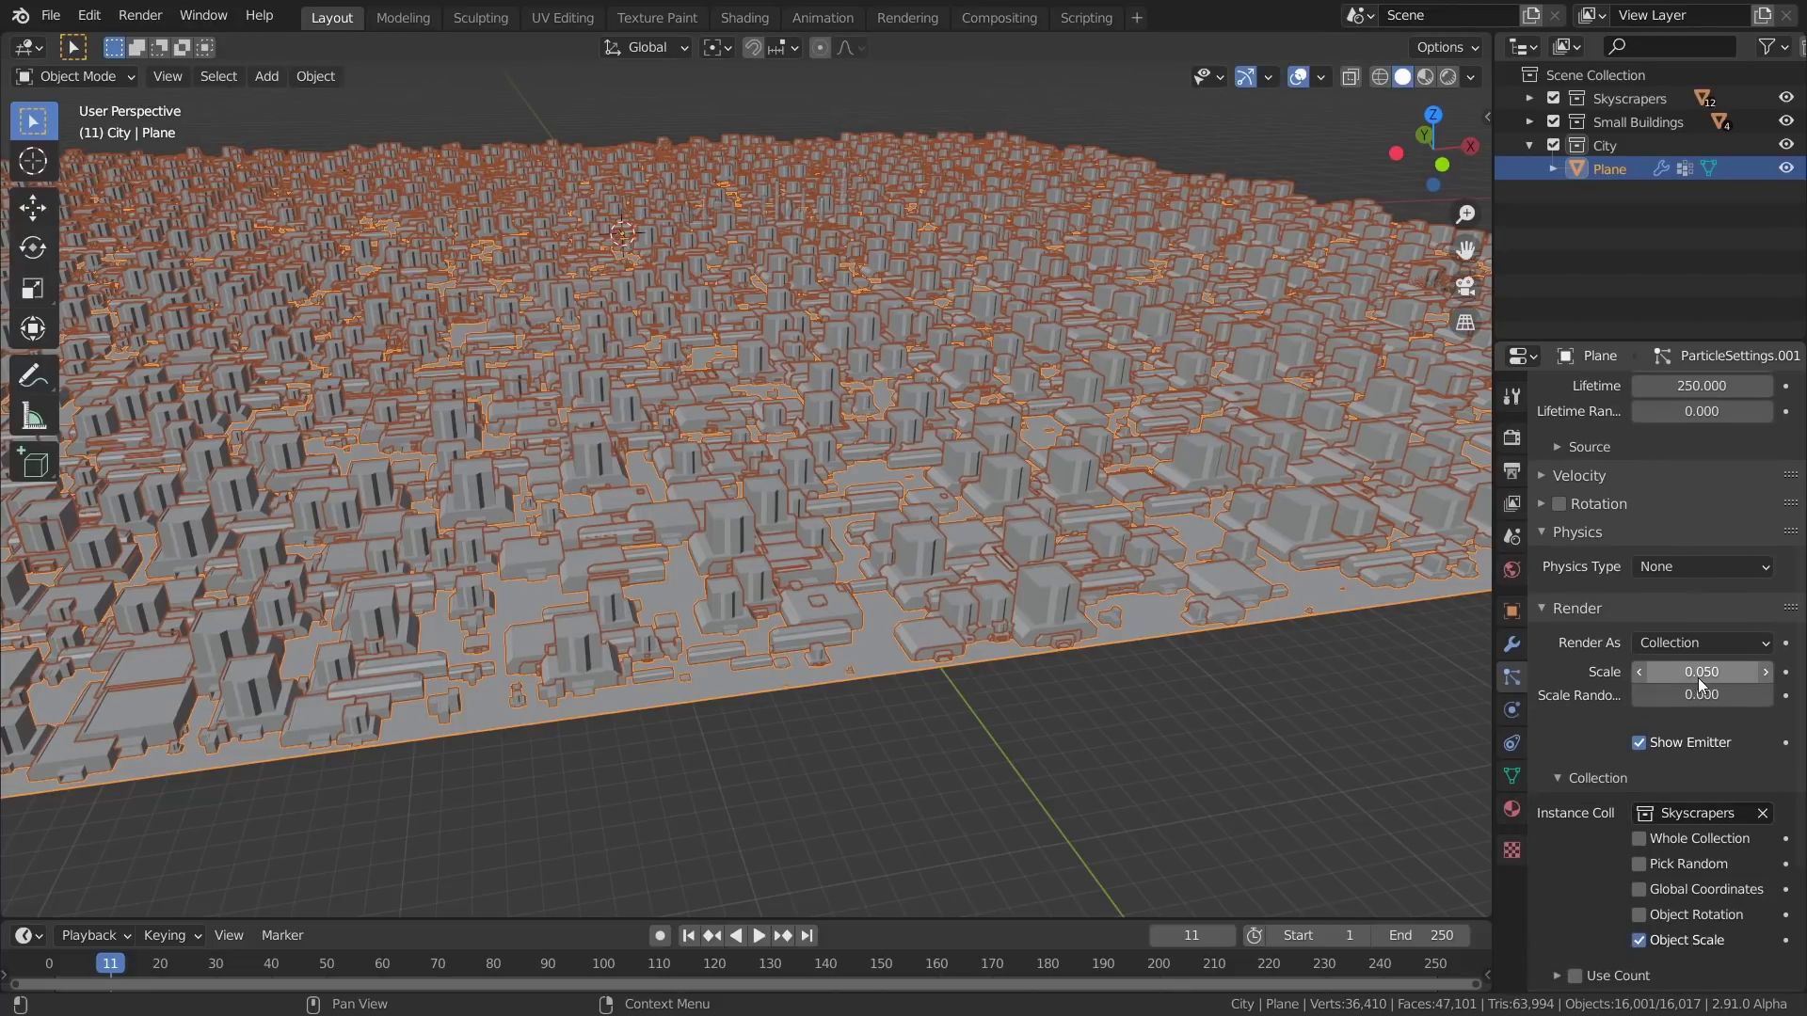
pyautogui.moveTo(1695, 676)
pyautogui.mouseDown()
pyautogui.moveTo(1793, 675)
pyautogui.moveTo(1701, 670)
pyautogui.mouseUp()
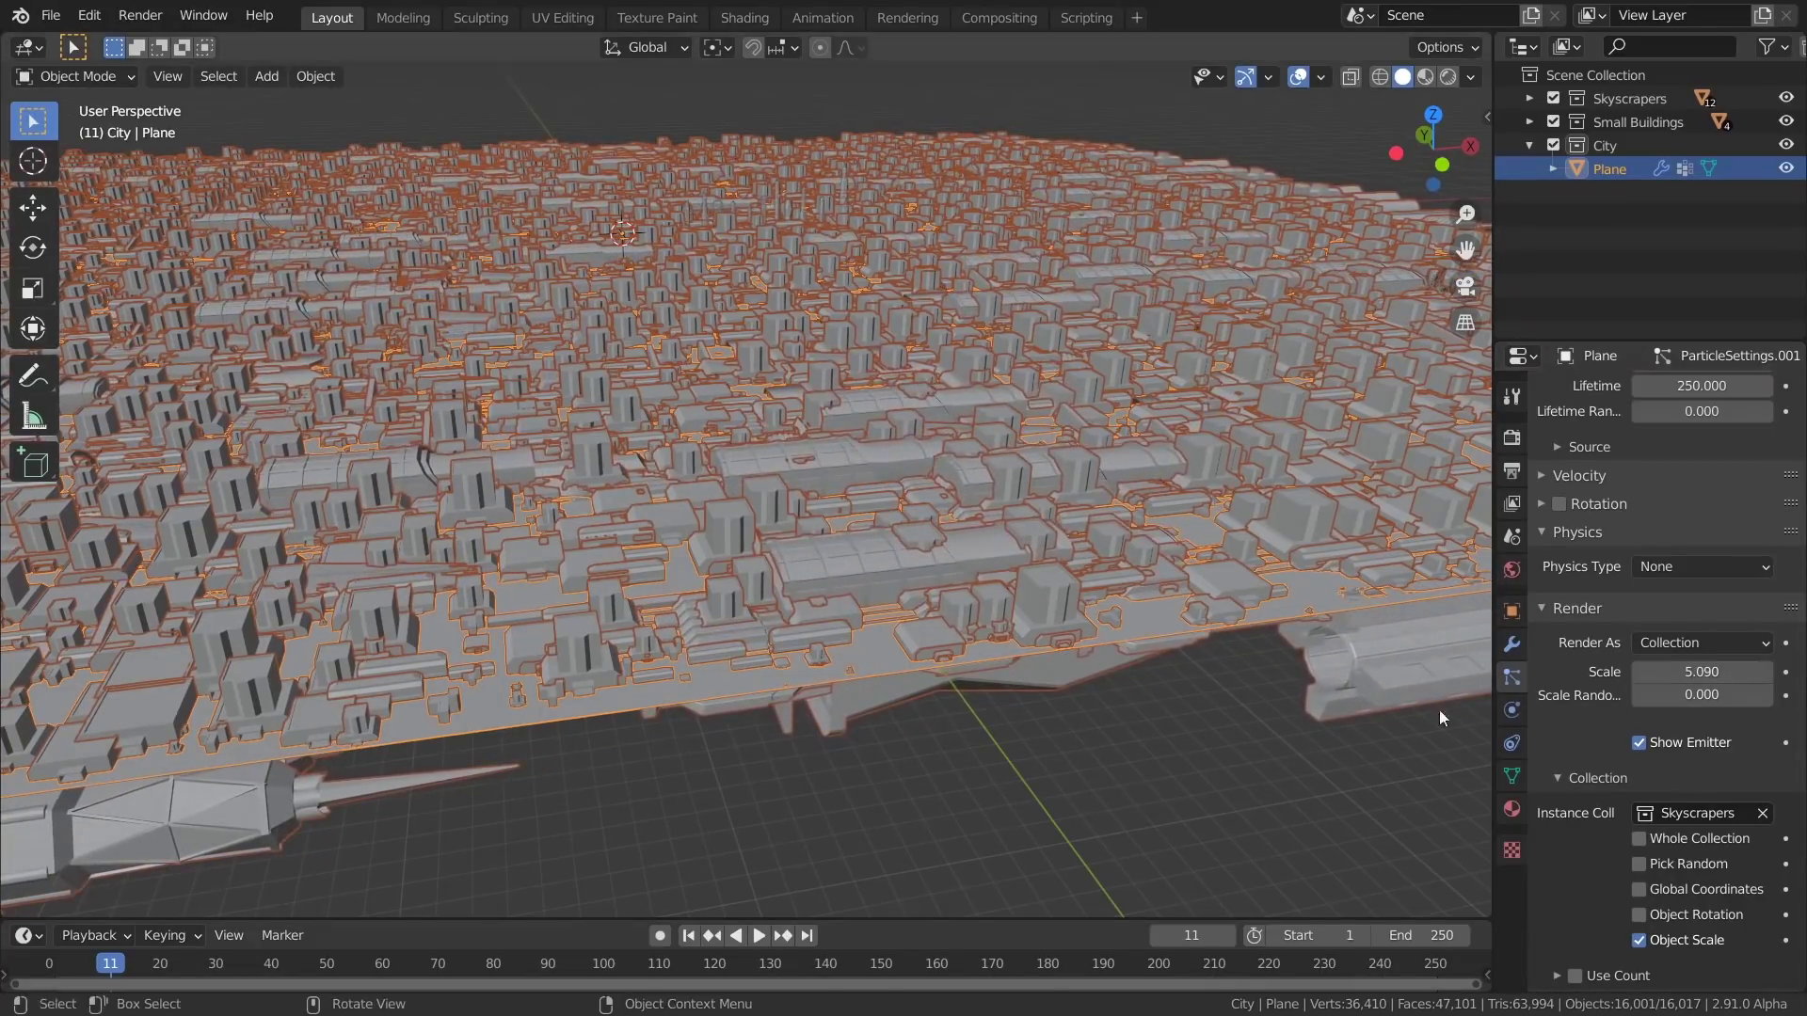
pyautogui.click(1641, 914)
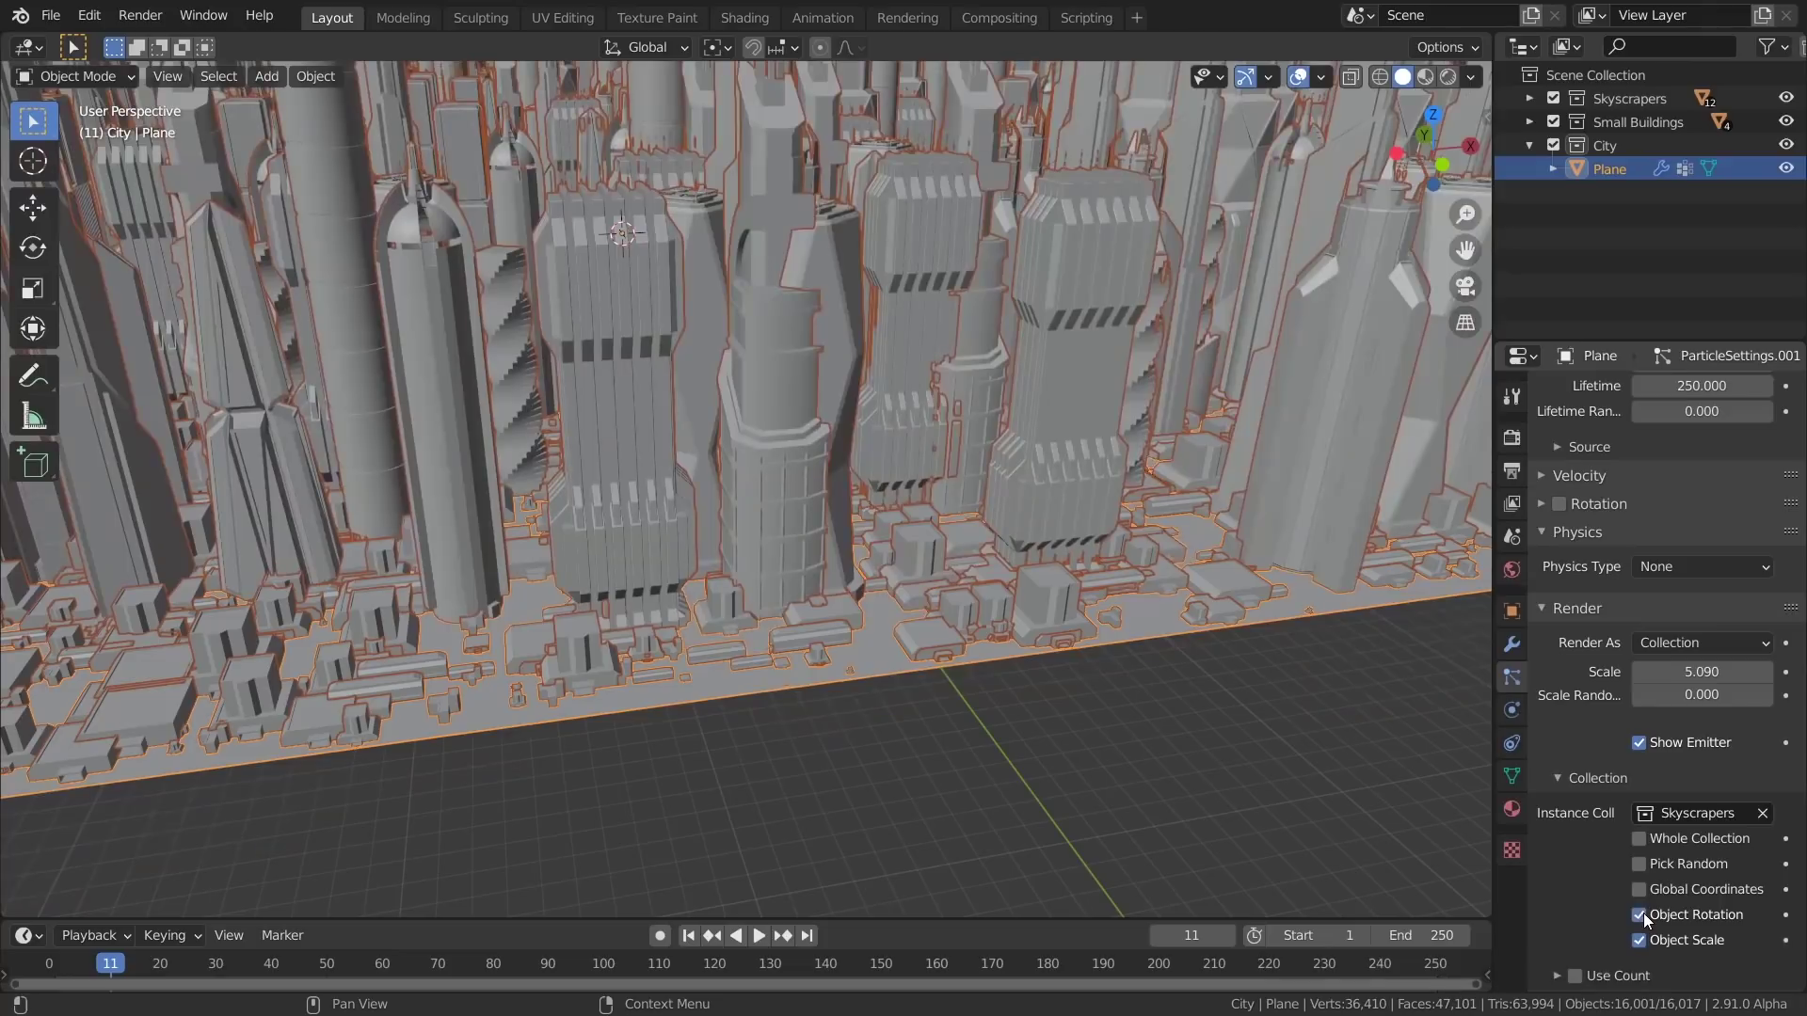
pyautogui.moveTo(894, 322); pyautogui.dragTo(828, 463, button='middle')
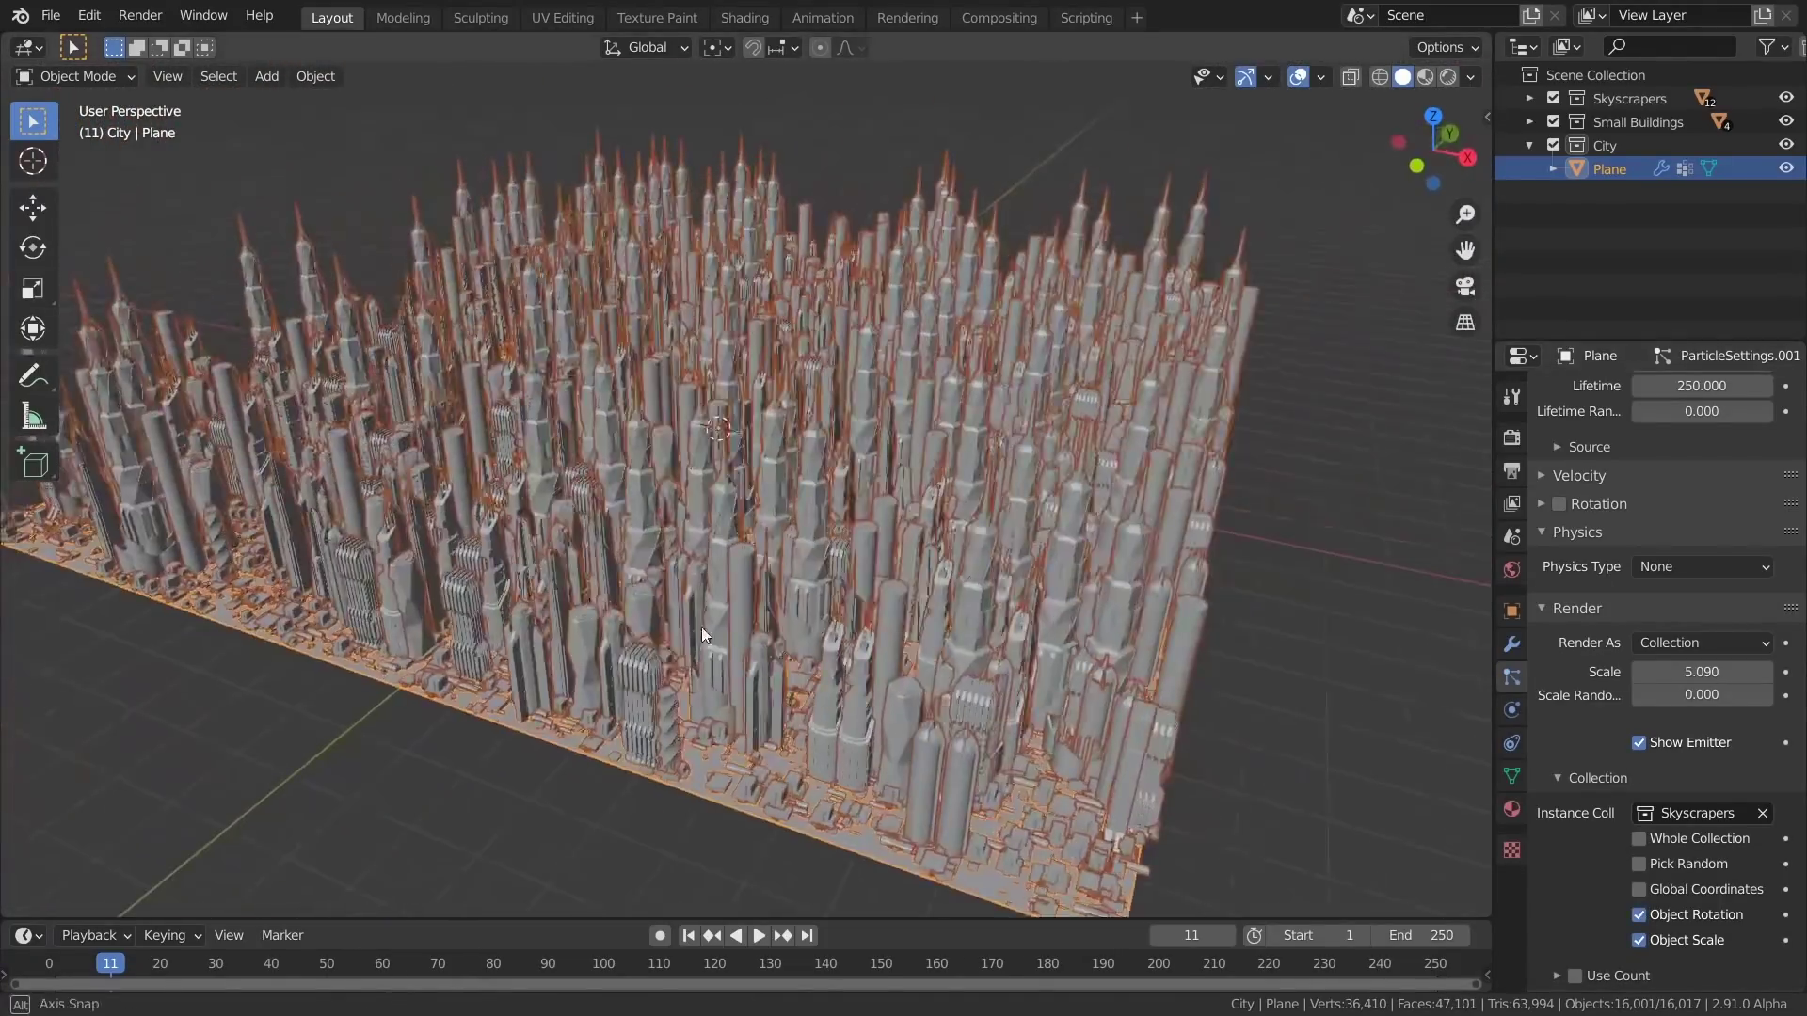
# Assign the vertex group named Group to the skyscraper particles' density
pyautogui.scroll(-6, 1656, 659)
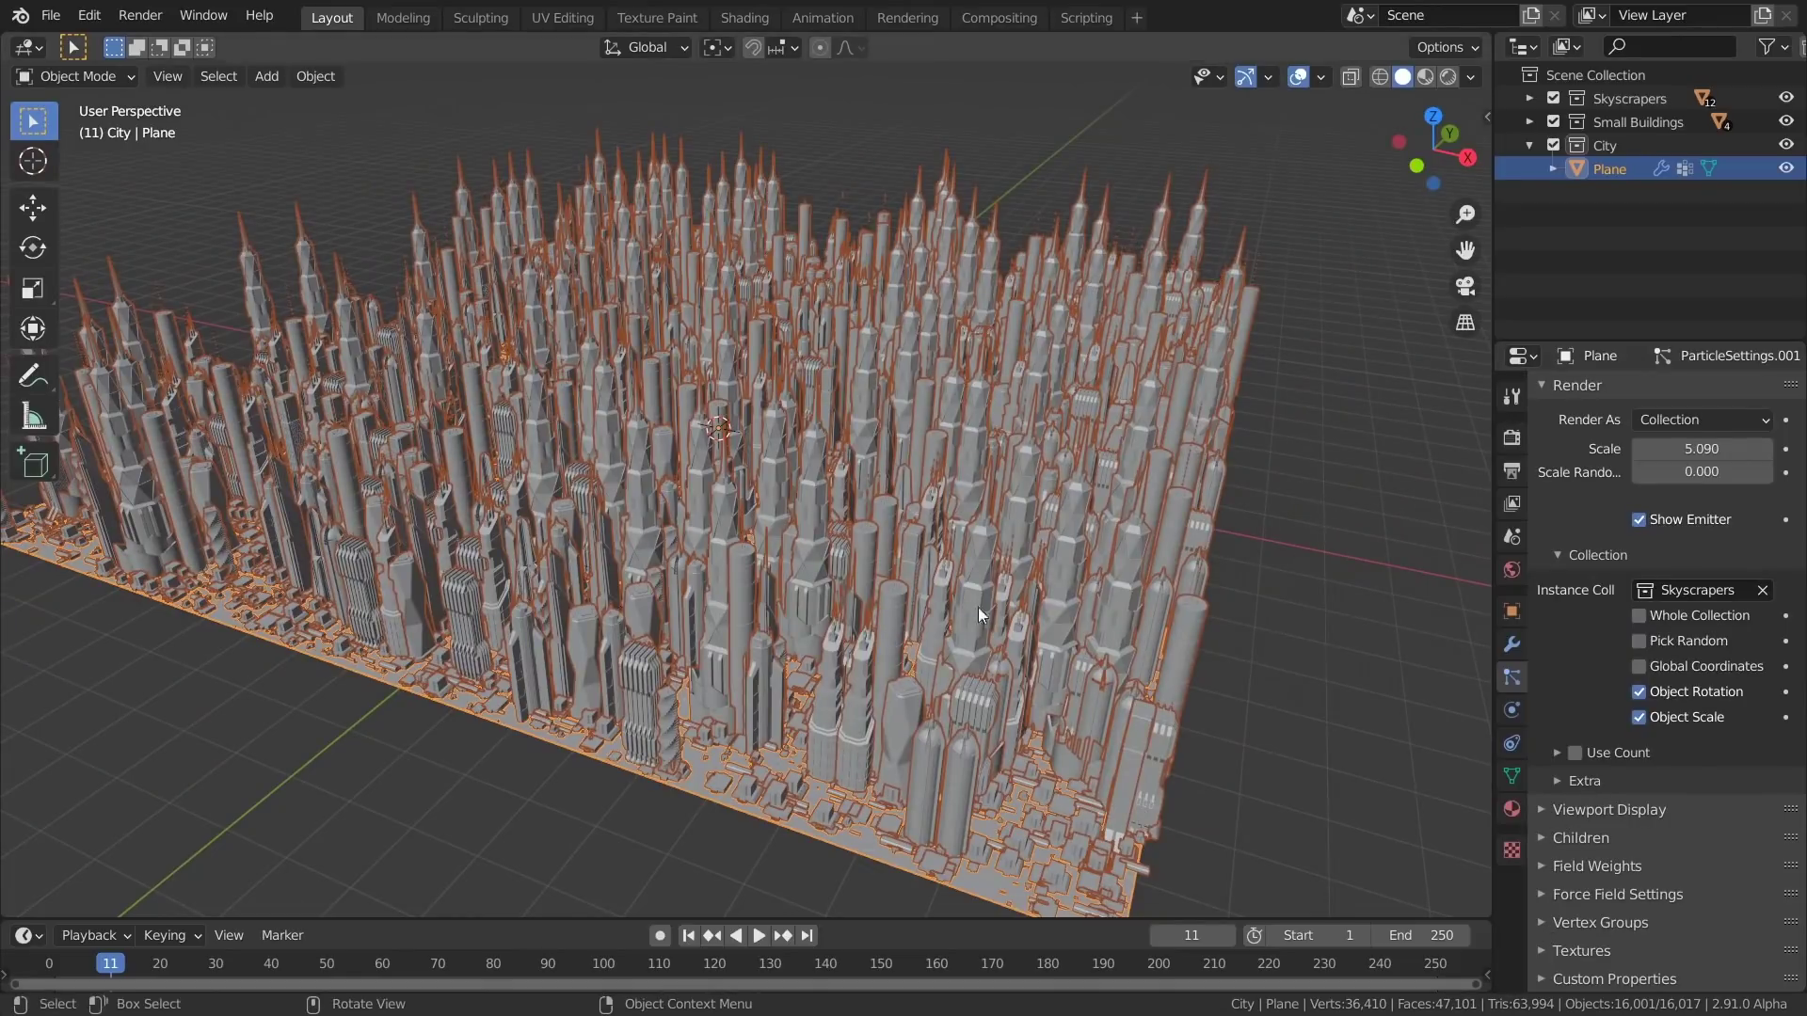
pyautogui.click(1544, 922)
pyautogui.scroll(-4, 1611, 922)
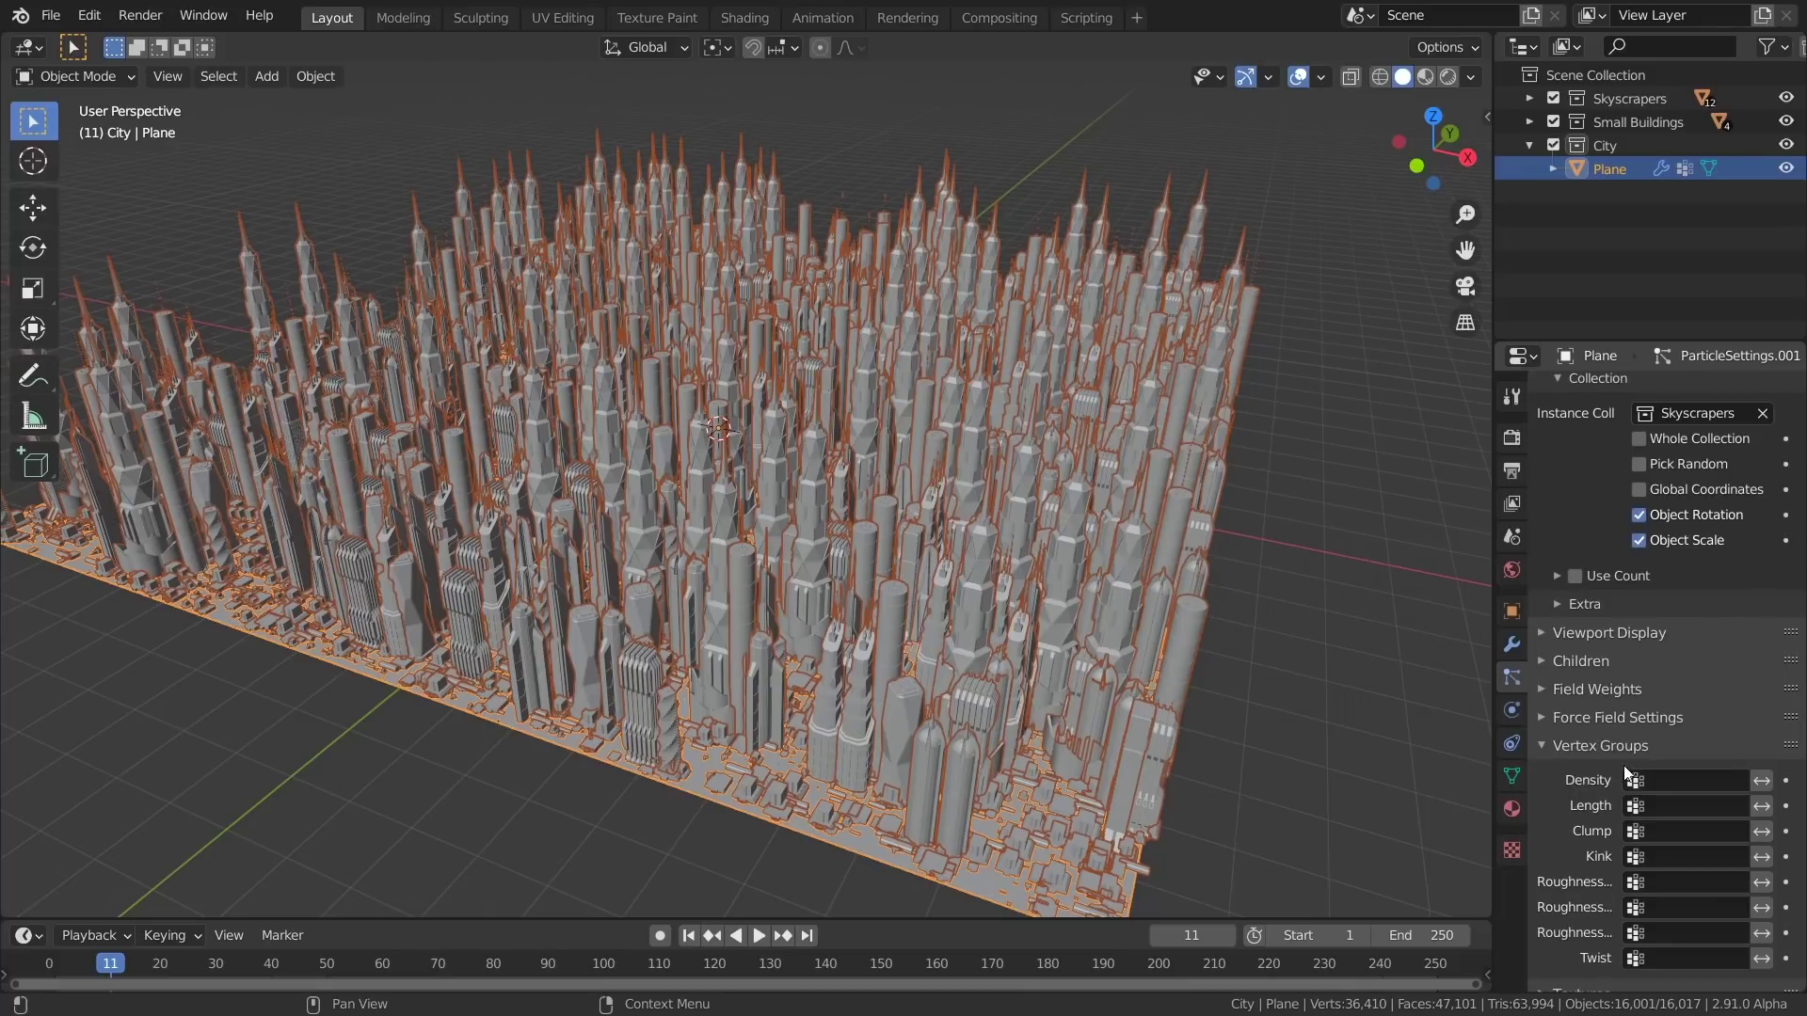
pyautogui.click(1638, 785)
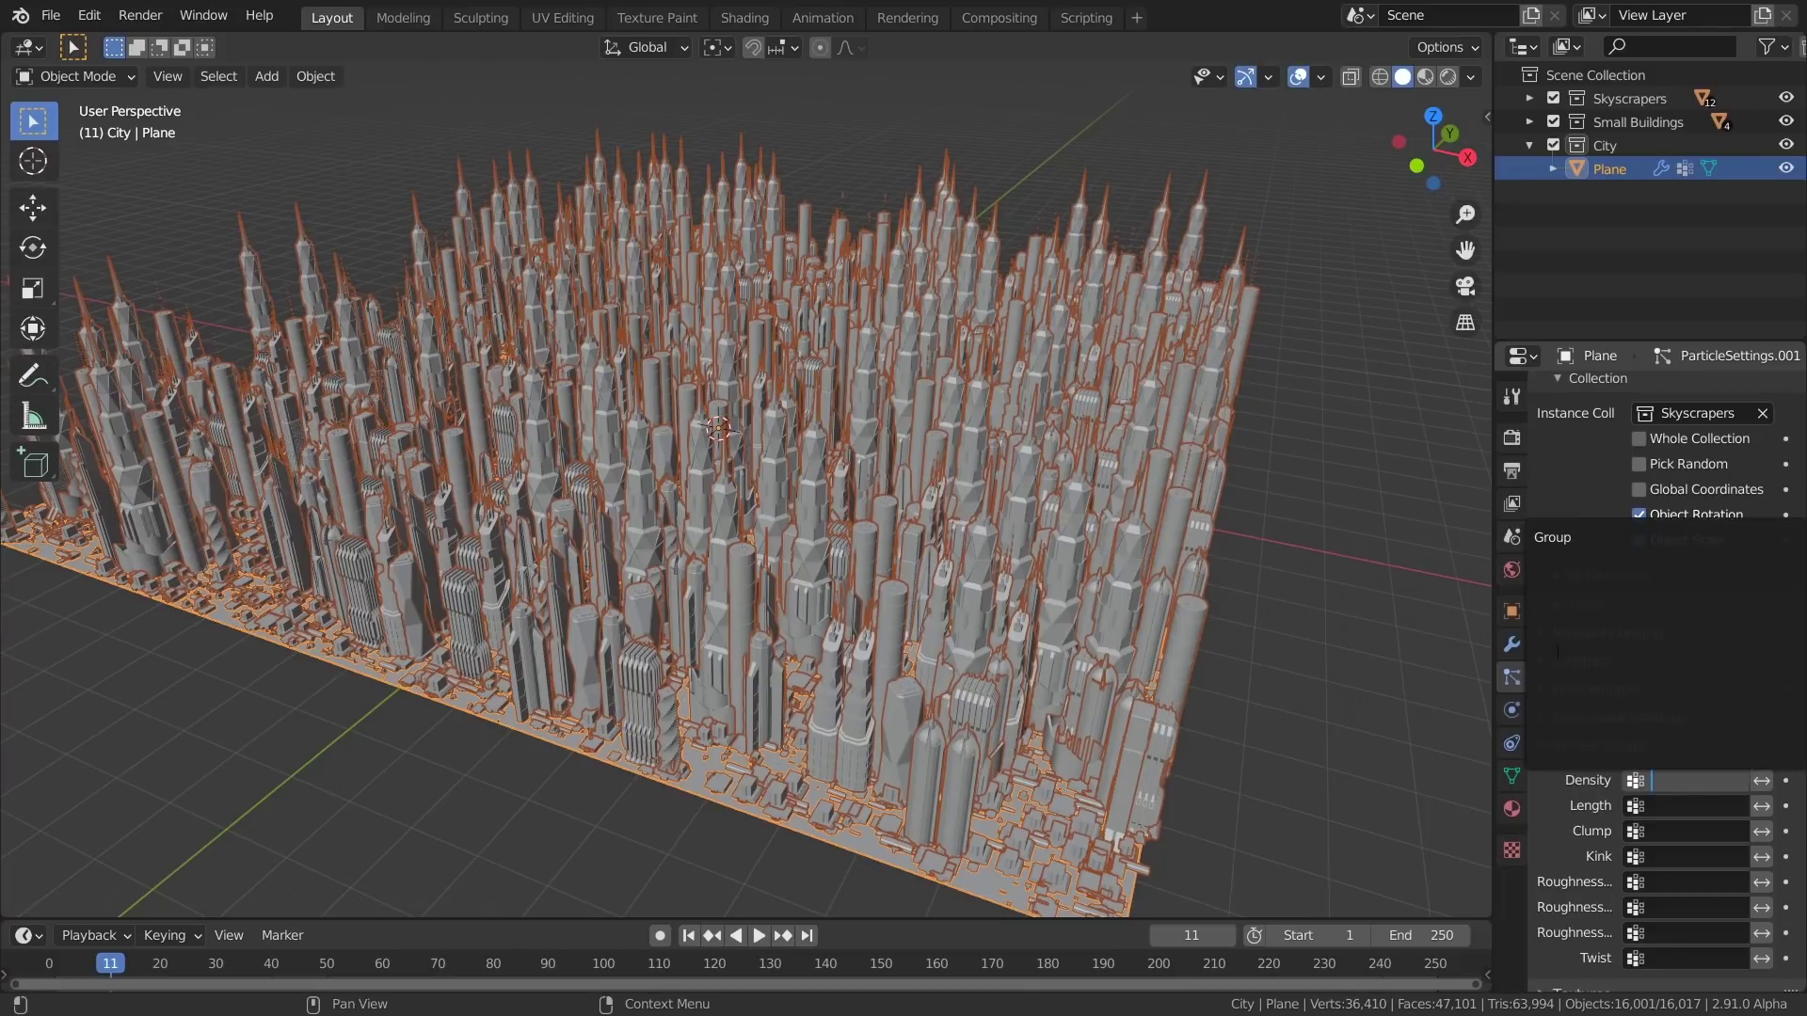
pyautogui.click(1567, 537)
pyautogui.moveTo(880, 372); pyautogui.dragTo(969, 396, button='middle')
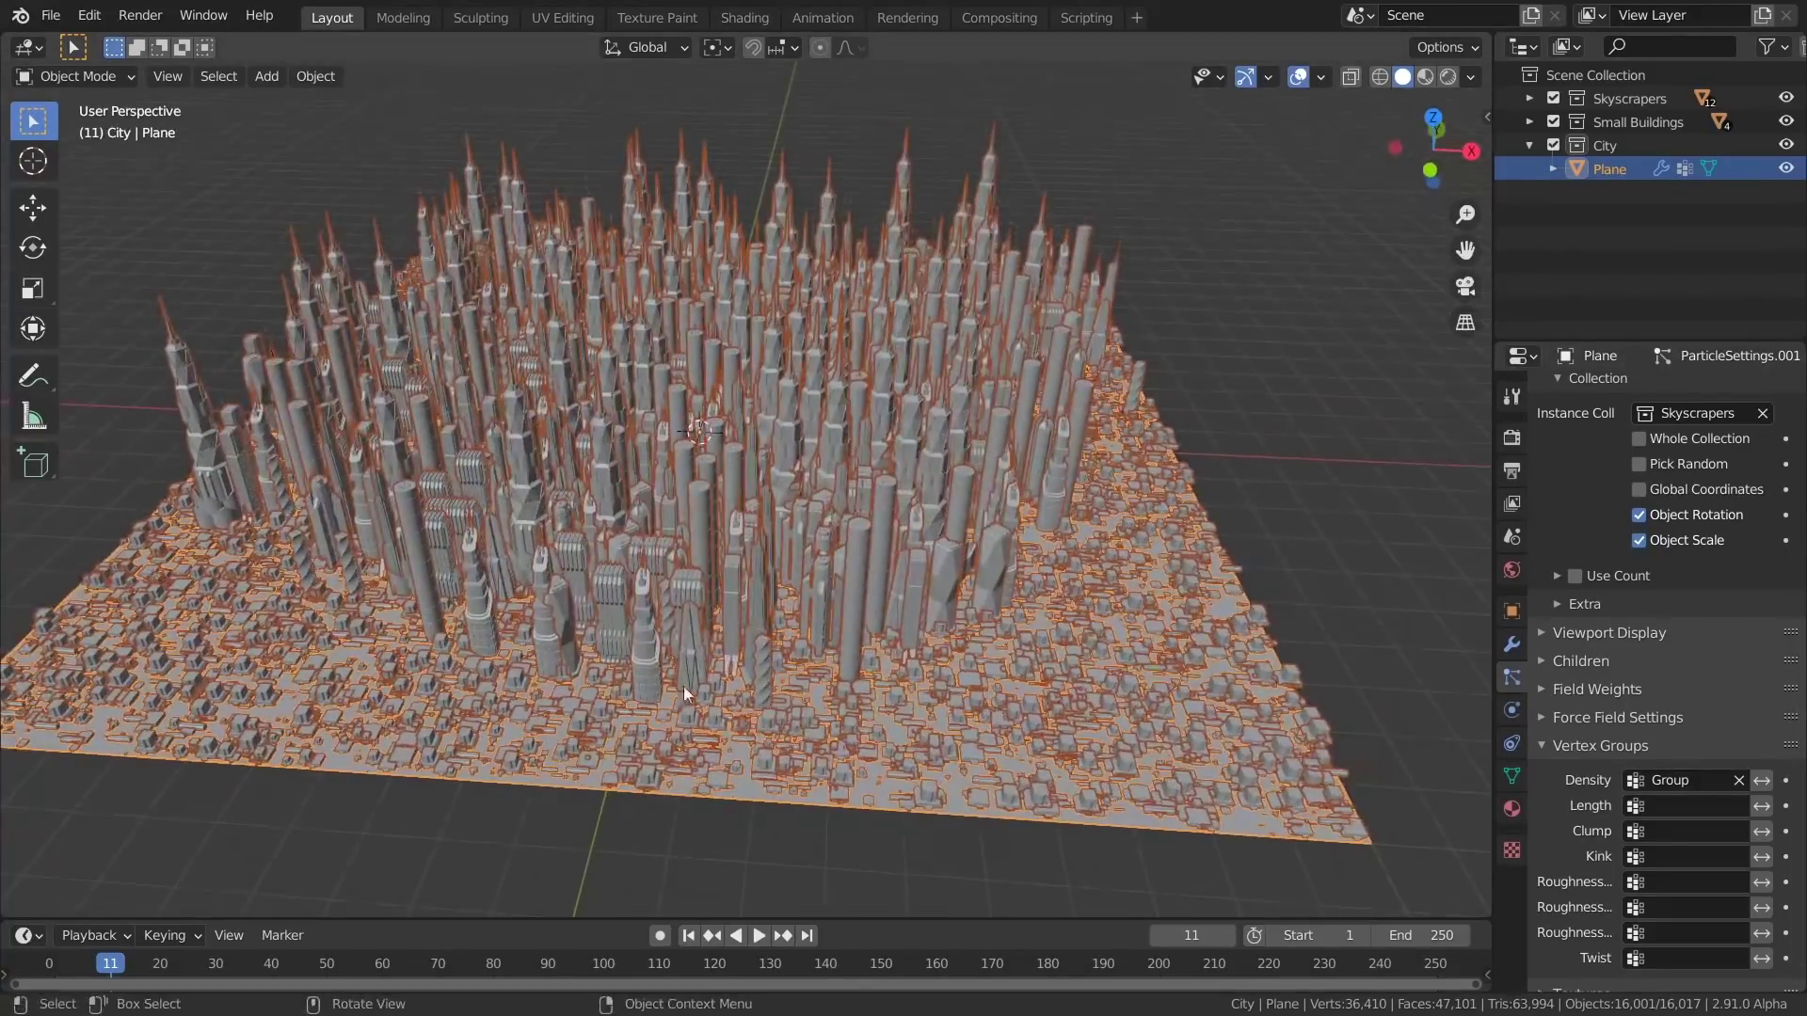
pyautogui.moveTo(1007, 433)
pyautogui.mouseDown(button='middle')
pyautogui.moveTo(1030, 540)
pyautogui.moveTo(1042, 443)
pyautogui.mouseUp(button='middle')
# Set the skyscraper particles' scale randomness to 1.000
pyautogui.scroll(2, 1042, 443)
pyautogui.moveTo(1564, 494); pyautogui.dragTo(1540, 776, button='middle')
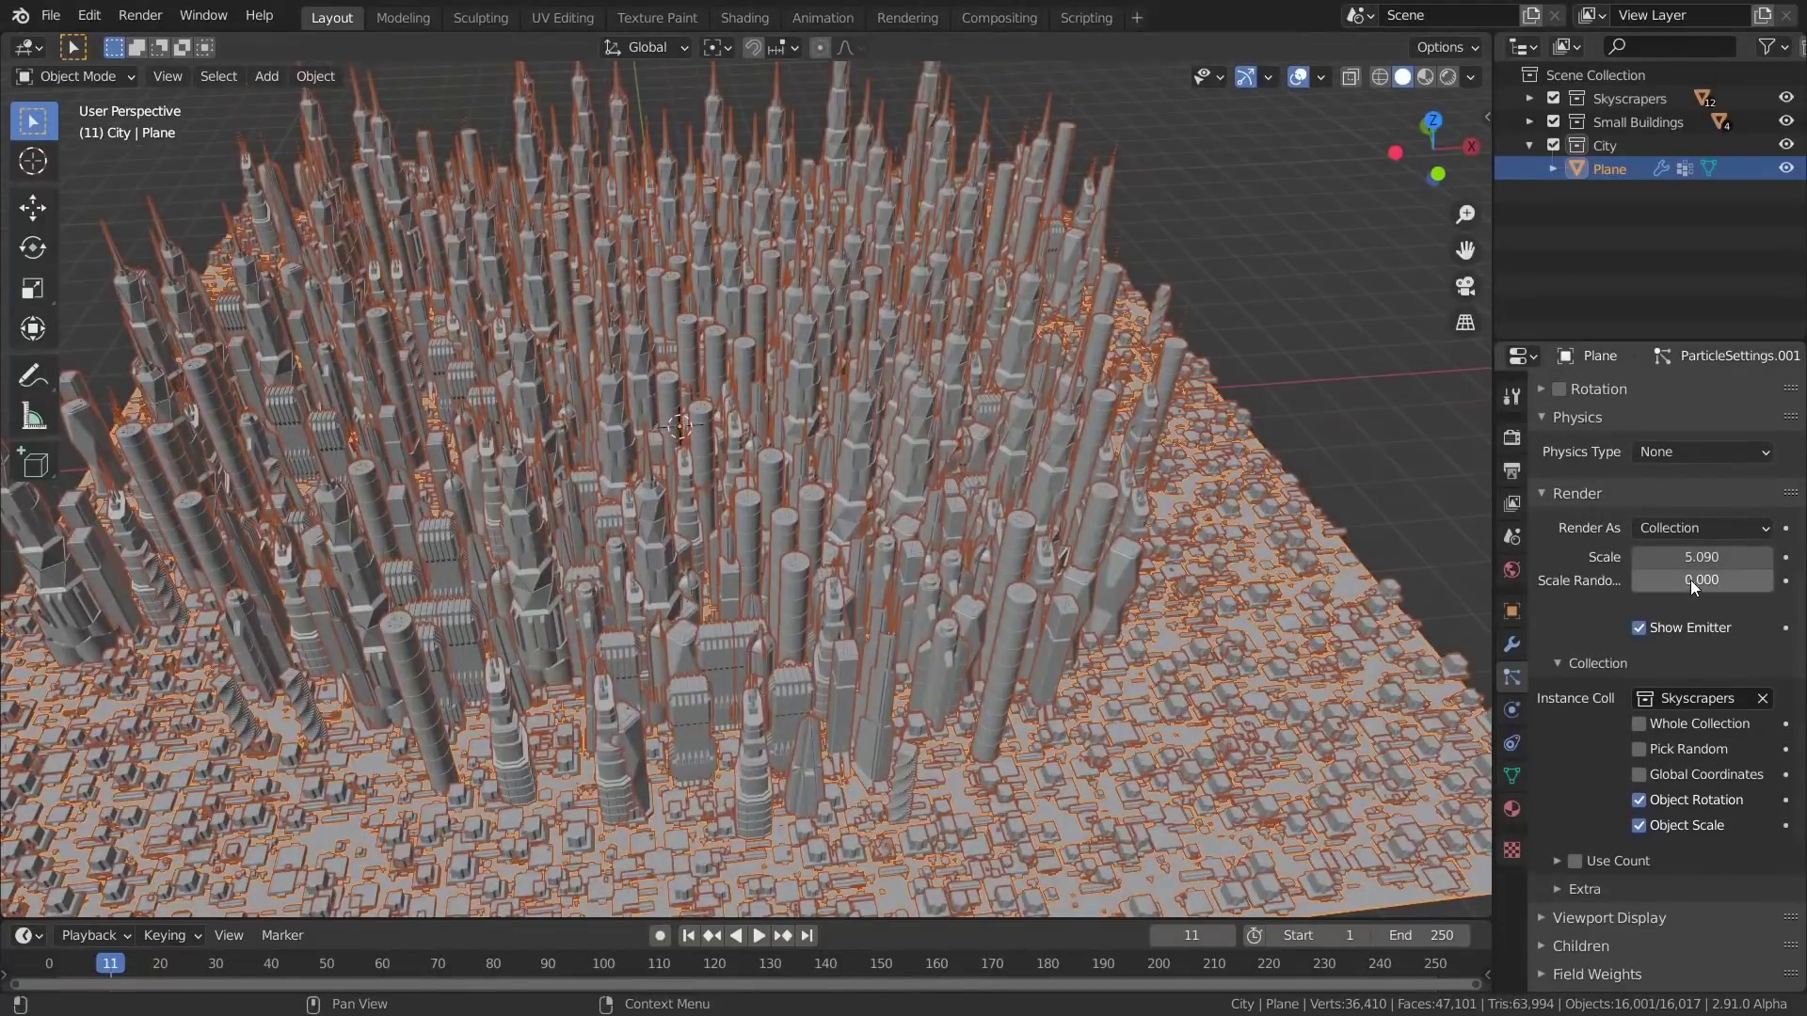
pyautogui.moveTo(1690, 579); pyautogui.dragTo(1772, 581)
pyautogui.moveTo(1042, 557); pyautogui.dragTo(893, 566, button='middle')
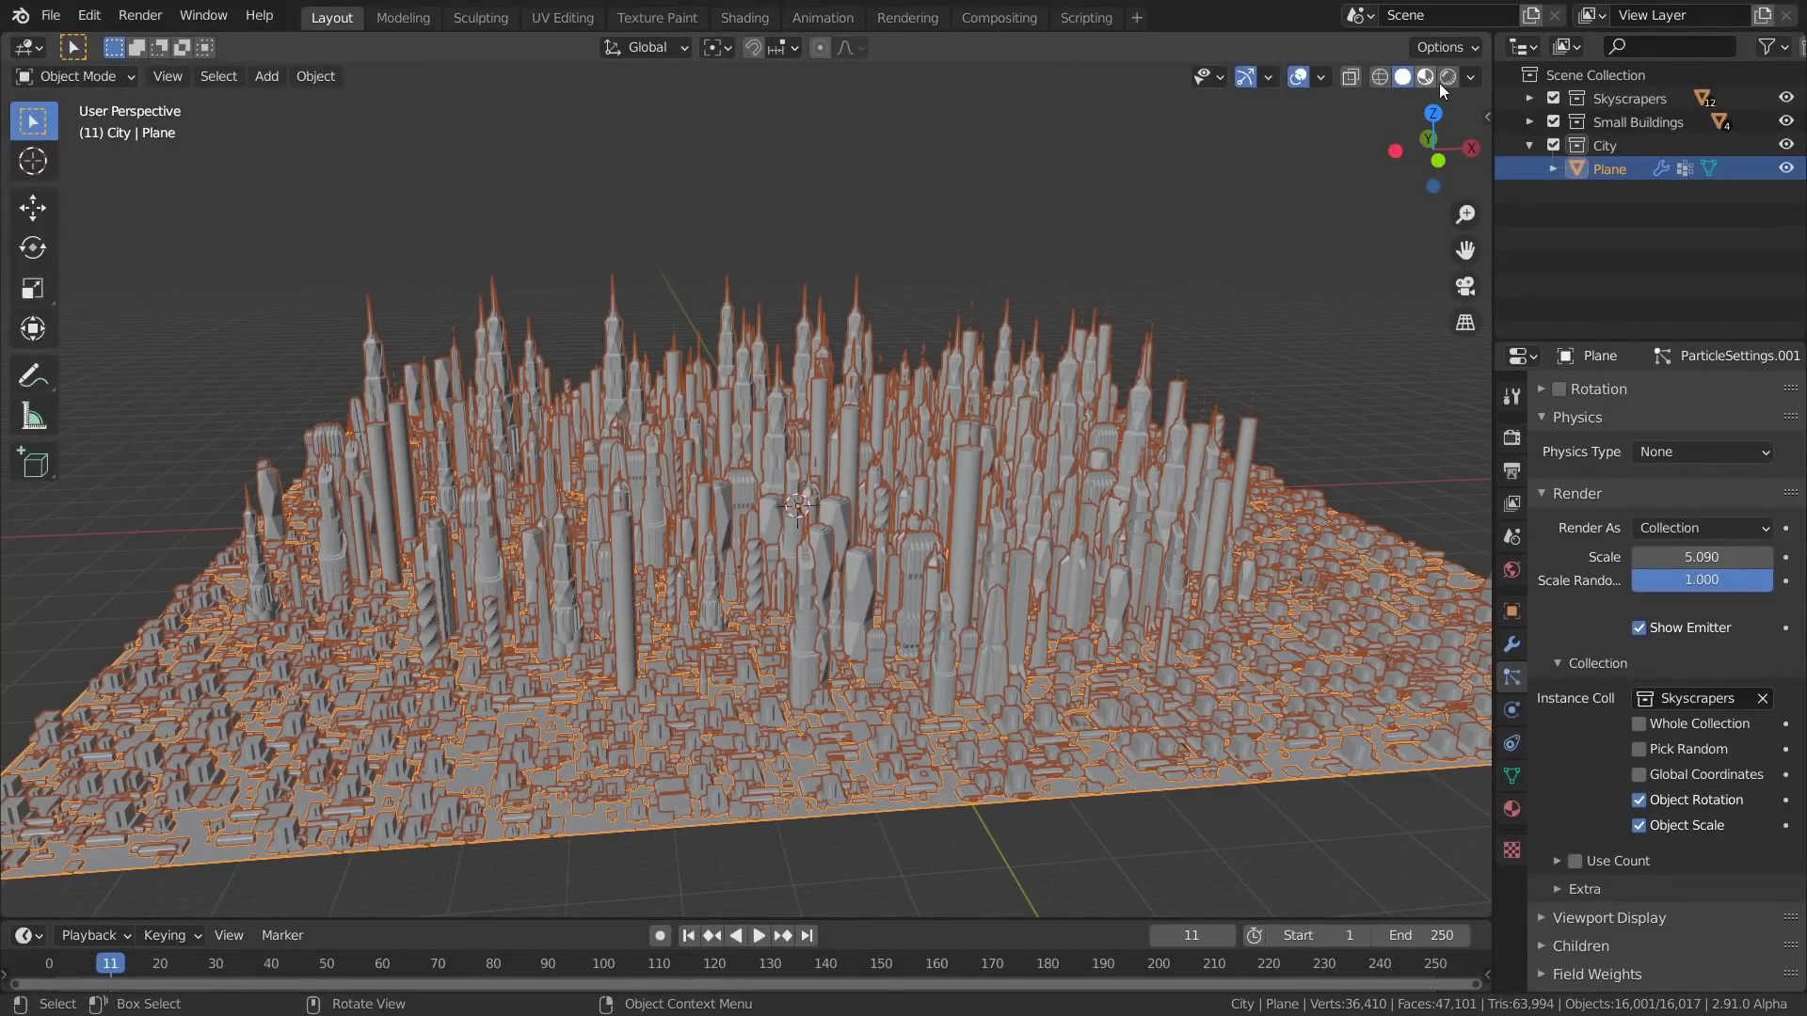
# Give the ground plane a new material with a black base color, specular 0.256 and roughness 0.626
pyautogui.click(1425, 77)
pyautogui.click(1512, 810)
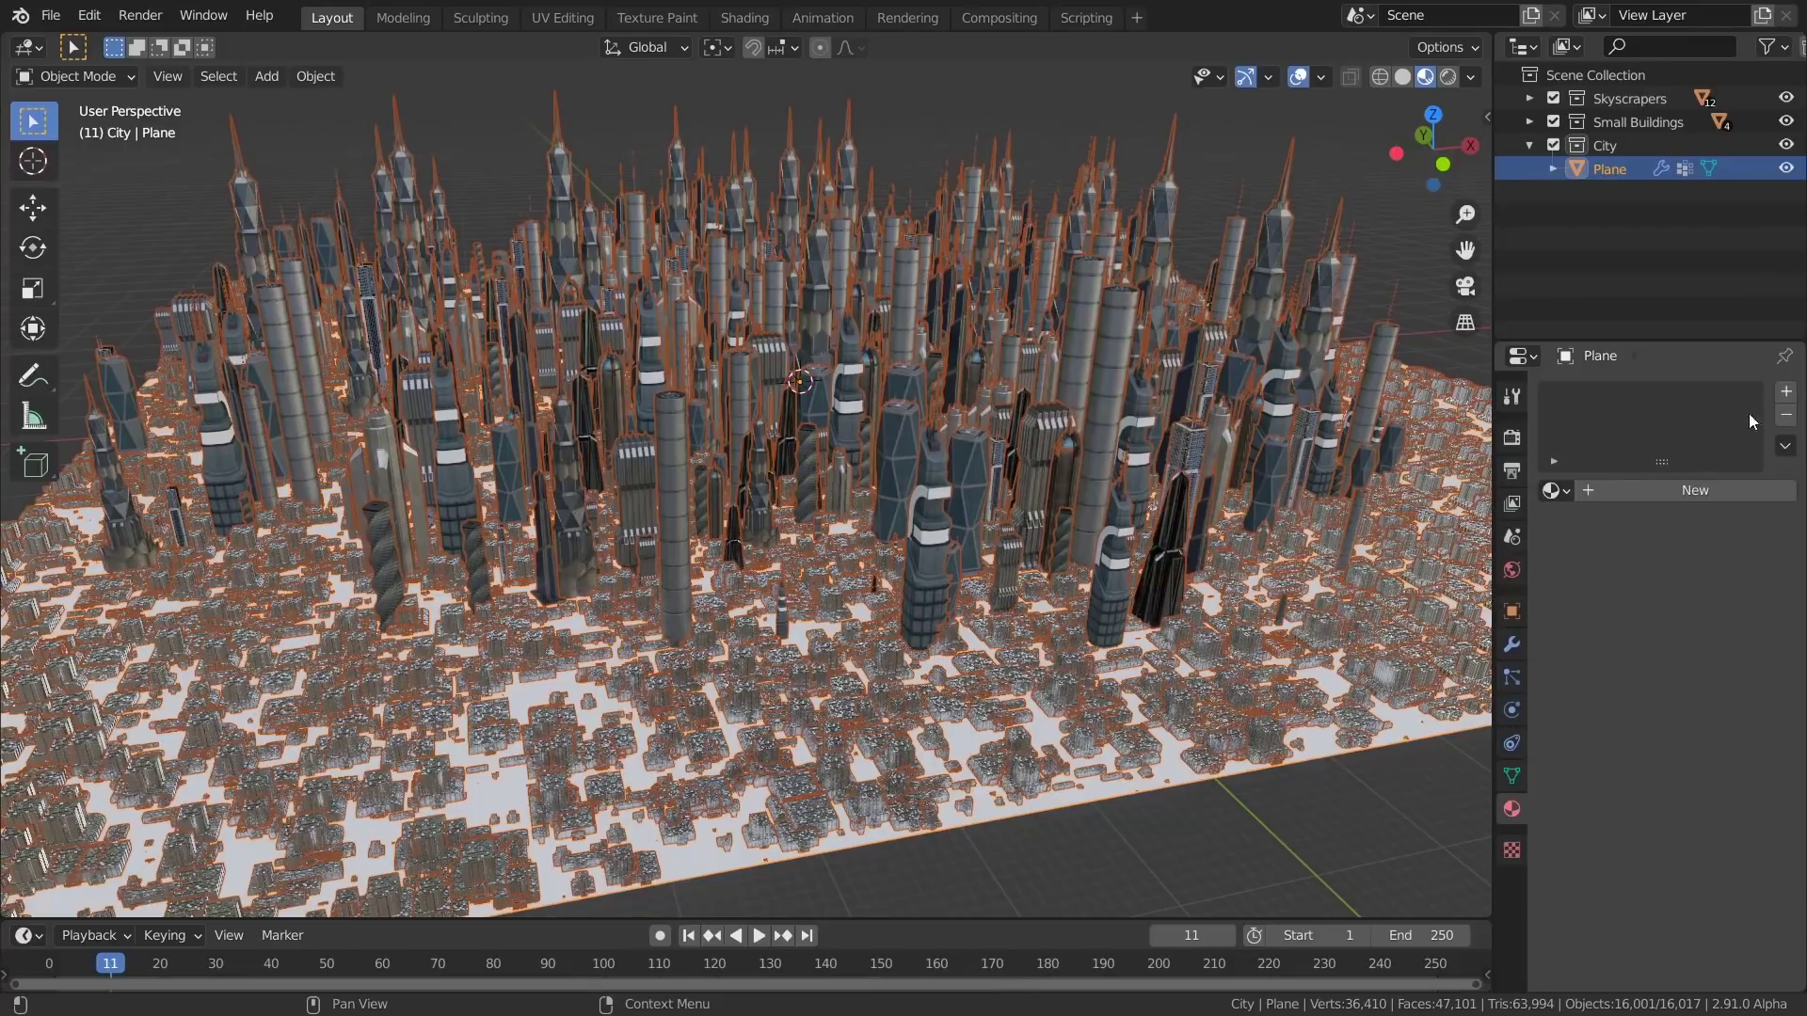
pyautogui.click(1684, 491)
pyautogui.click(1719, 732)
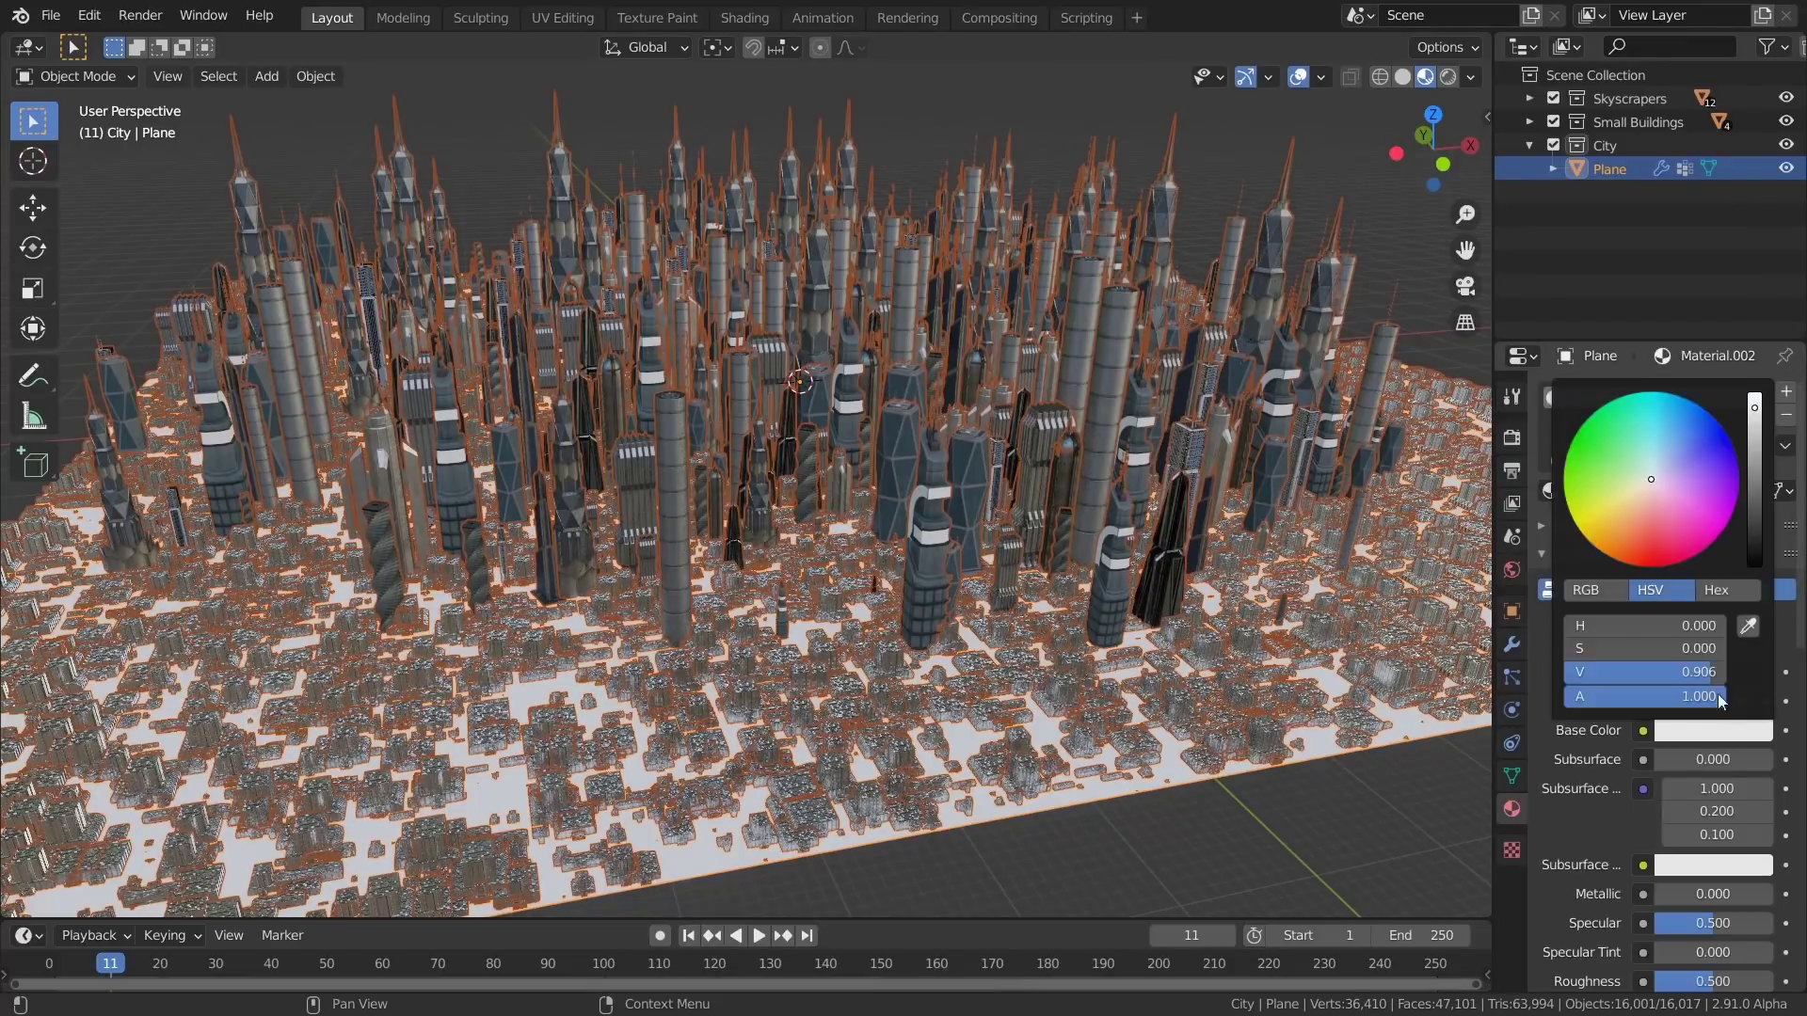
pyautogui.moveTo(1755, 501); pyautogui.dragTo(1756, 573)
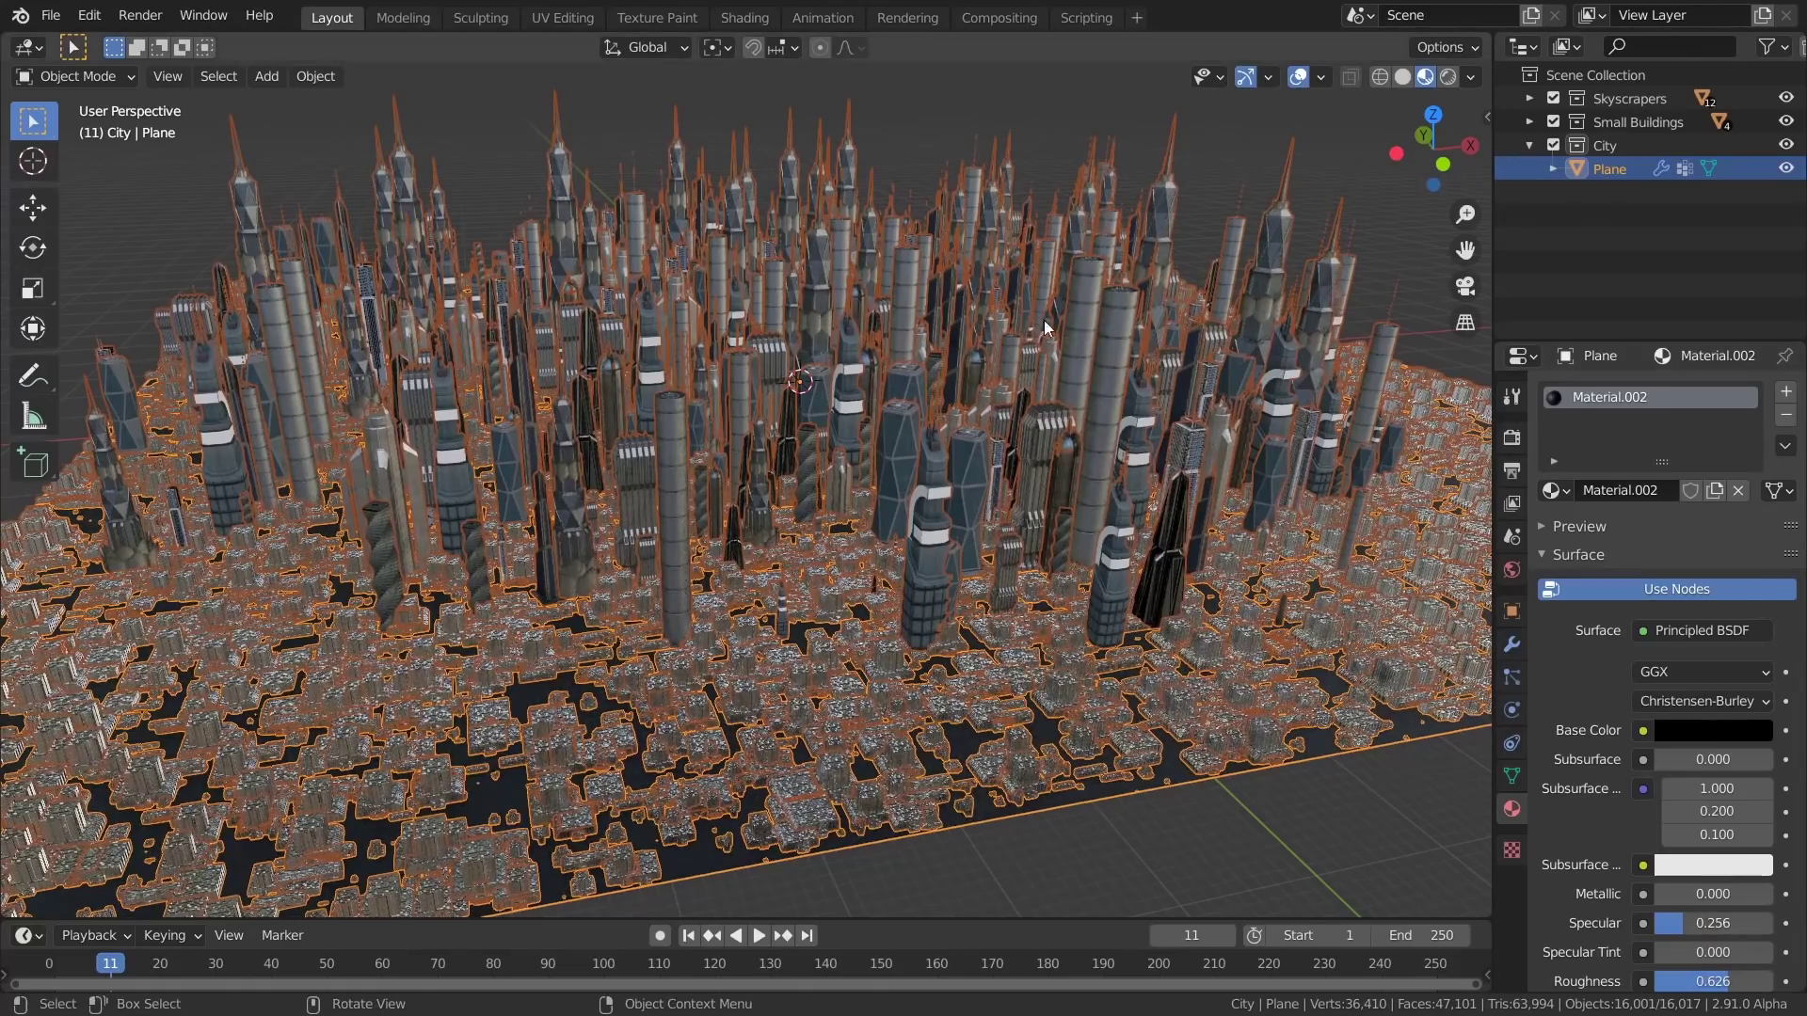
# Add a Sun light to the City collection
pyautogui.moveTo(1044, 327)
pyautogui.mouseDown(button='middle')
pyautogui.moveTo(945, 580)
pyautogui.moveTo(817, 268)
pyautogui.moveTo(889, 419)
pyautogui.moveTo(858, 401)
pyautogui.mouseUp(button='middle')
pyautogui.scroll(-4, 886, 419)
pyautogui.scroll(3, 883, 414)
pyautogui.scroll(-5, 885, 420)
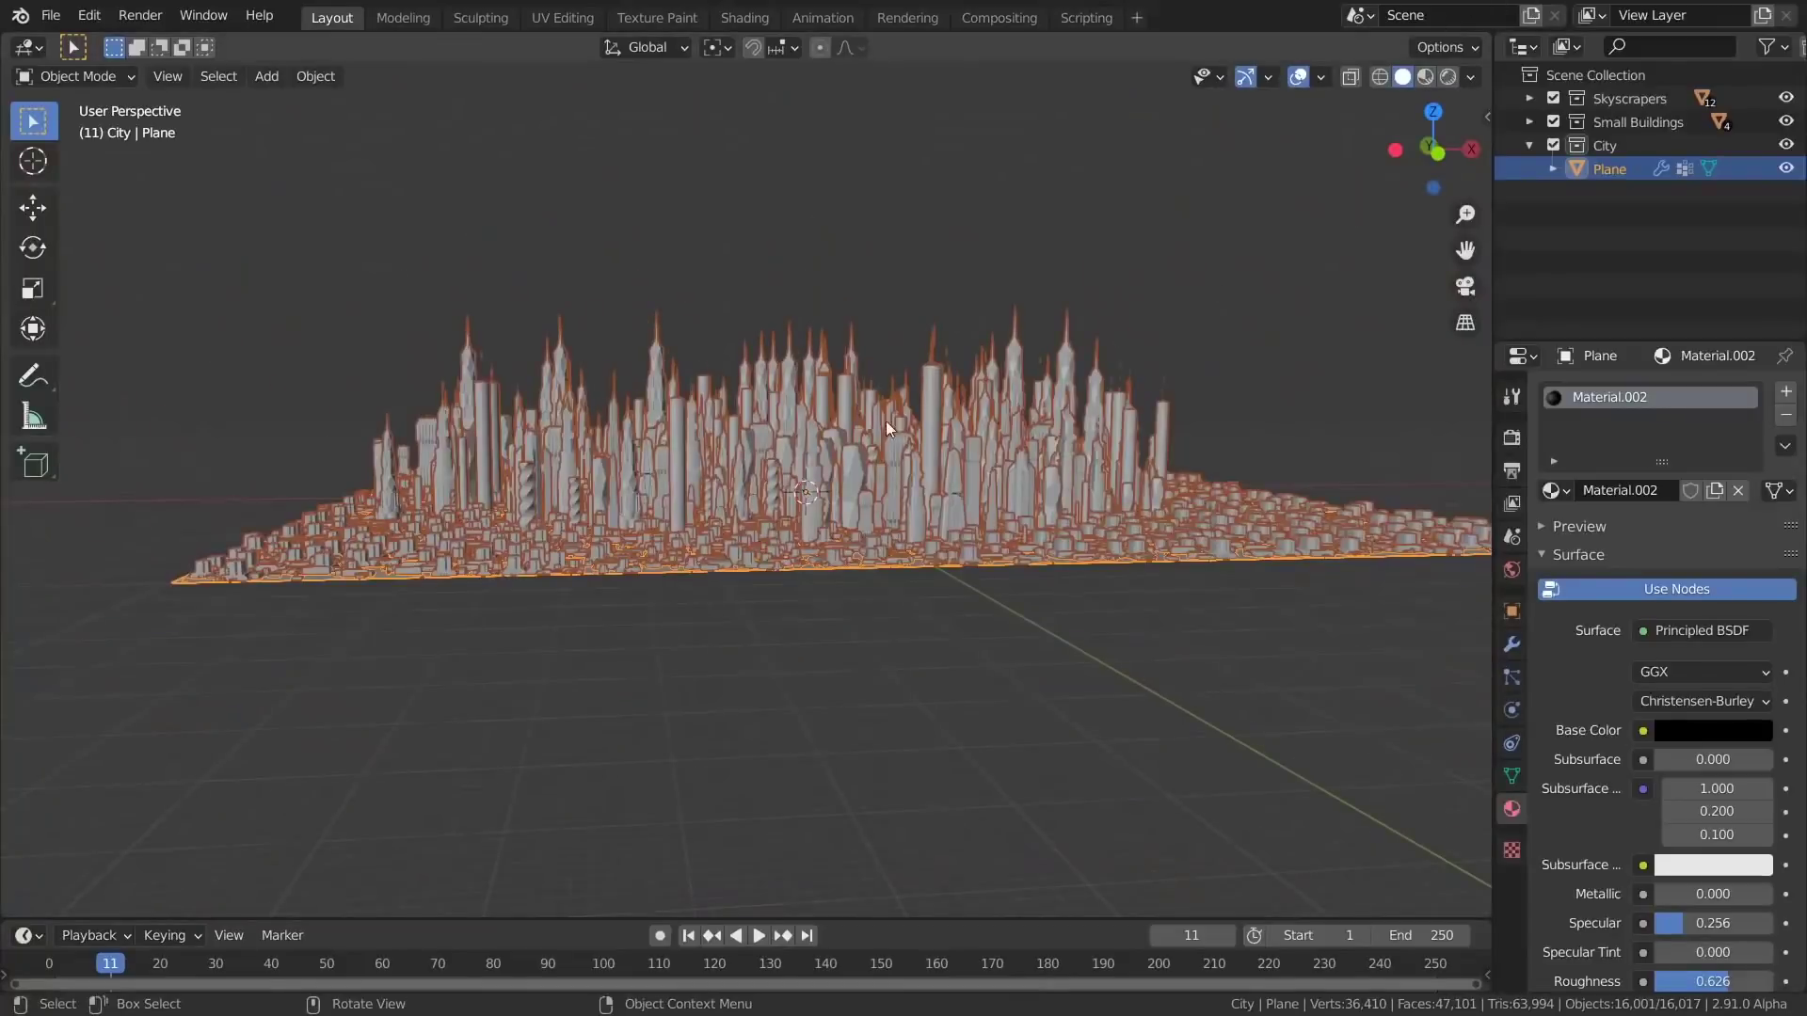
pyautogui.moveTo(885, 421); pyautogui.dragTo(871, 512, button='middle')
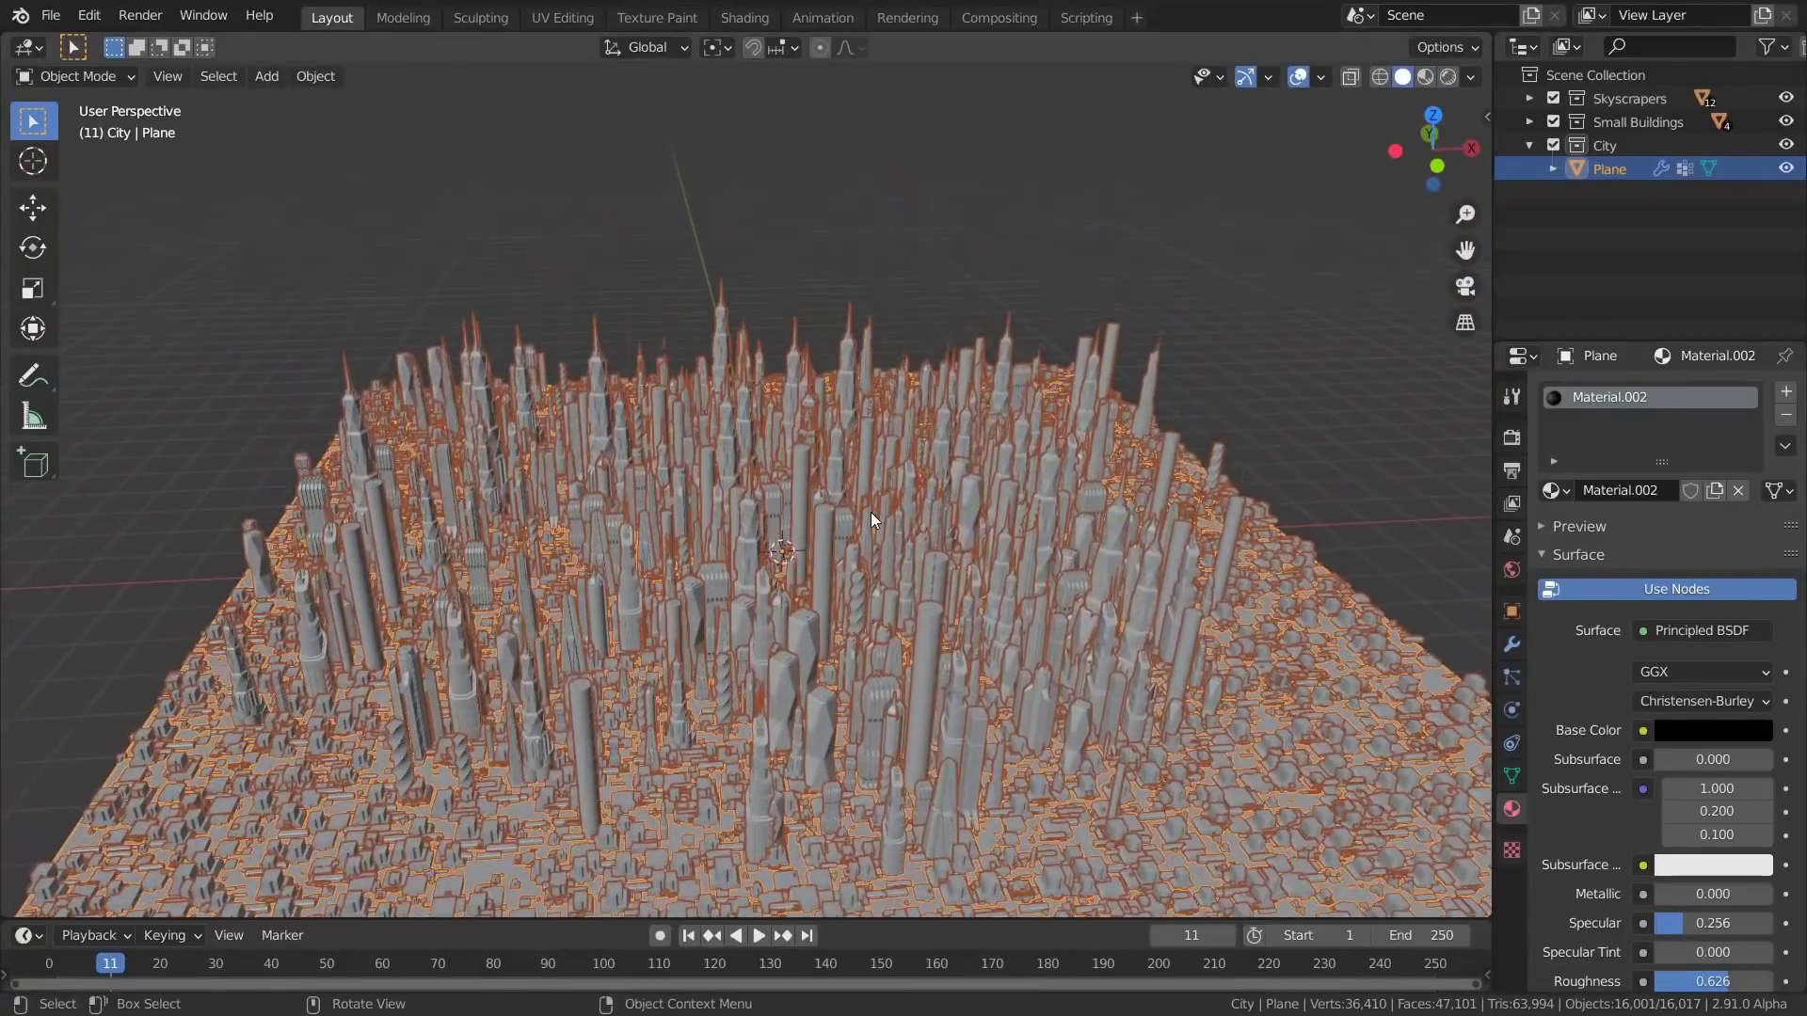
pyautogui.hotkey('shift', 'a')
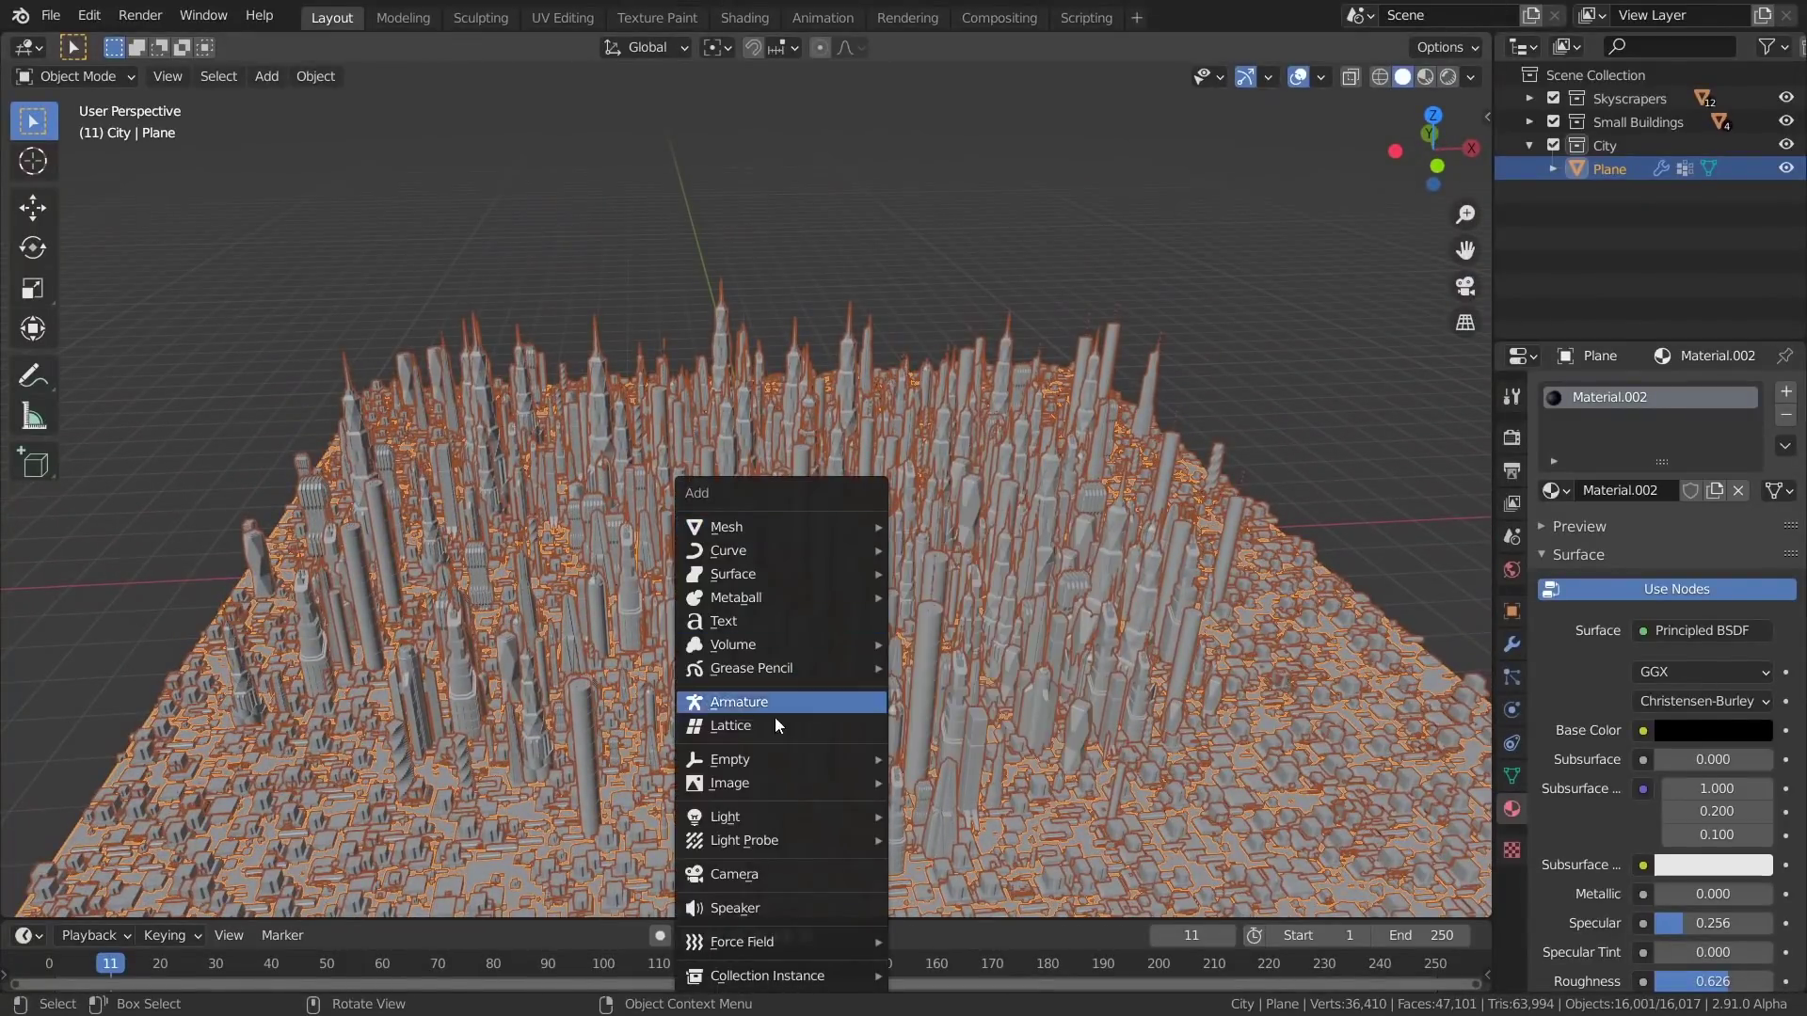
pyautogui.moveTo(768, 815)
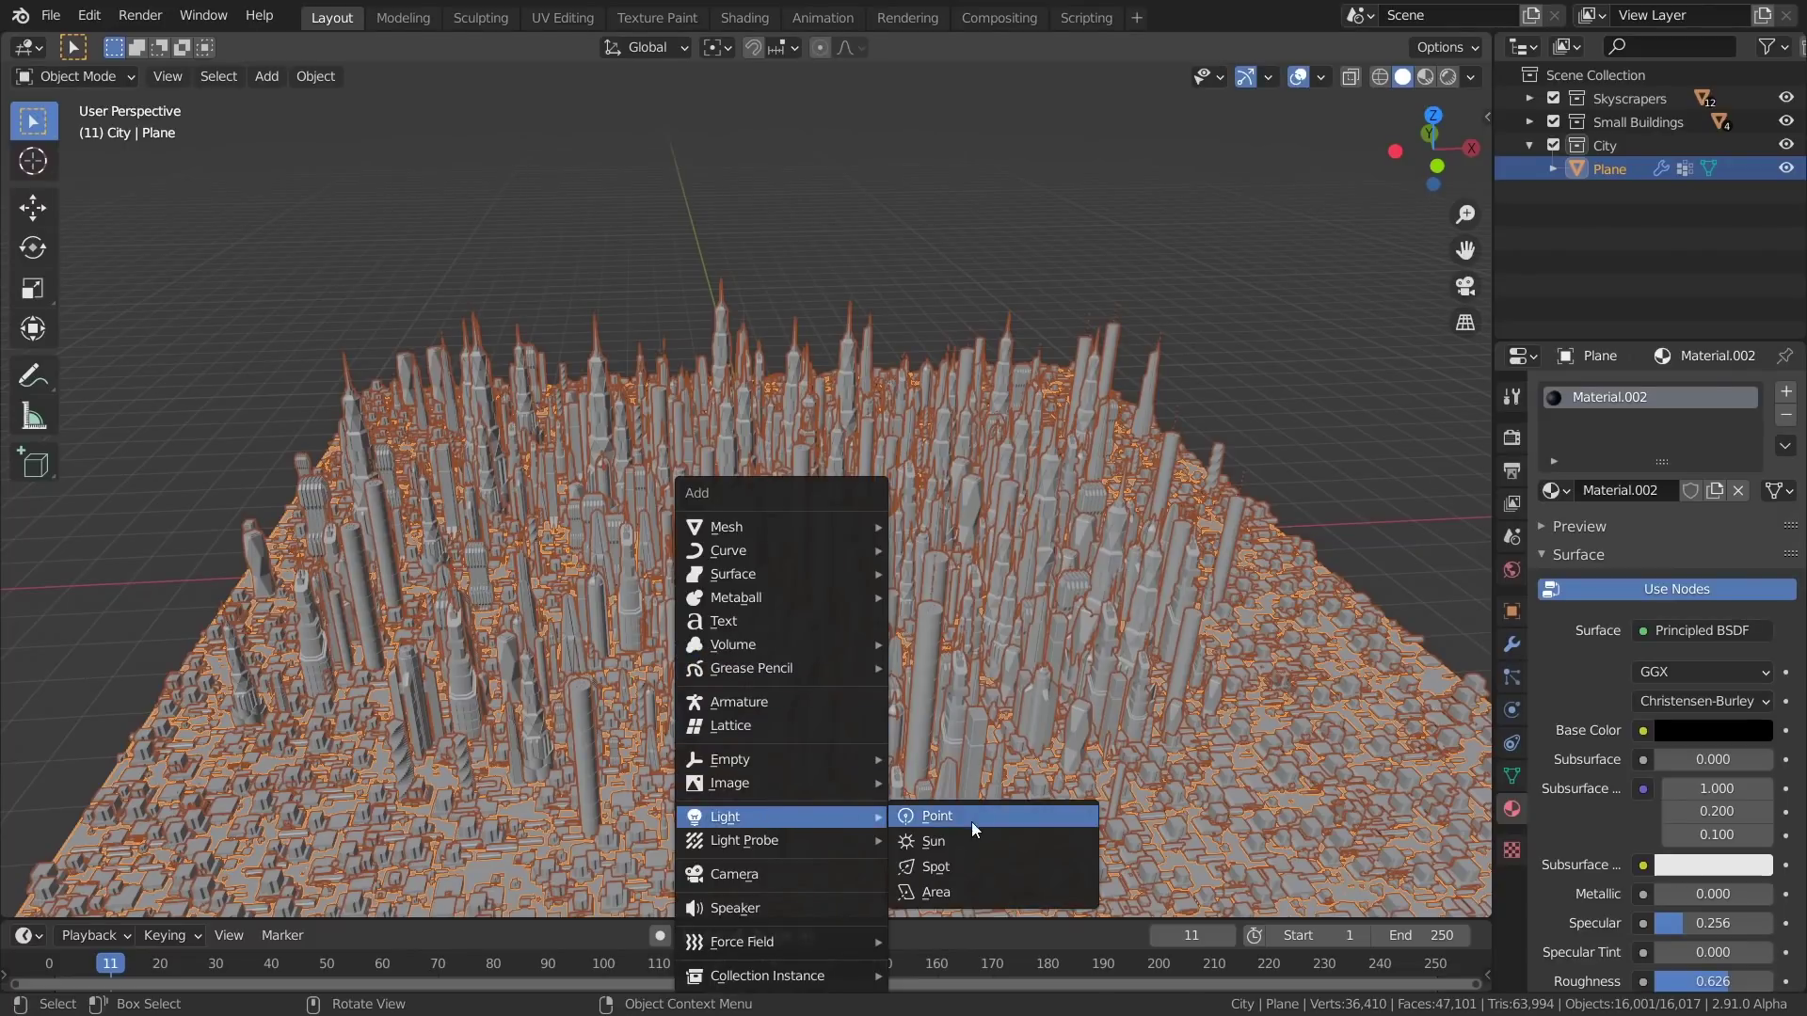
pyautogui.click(956, 839)
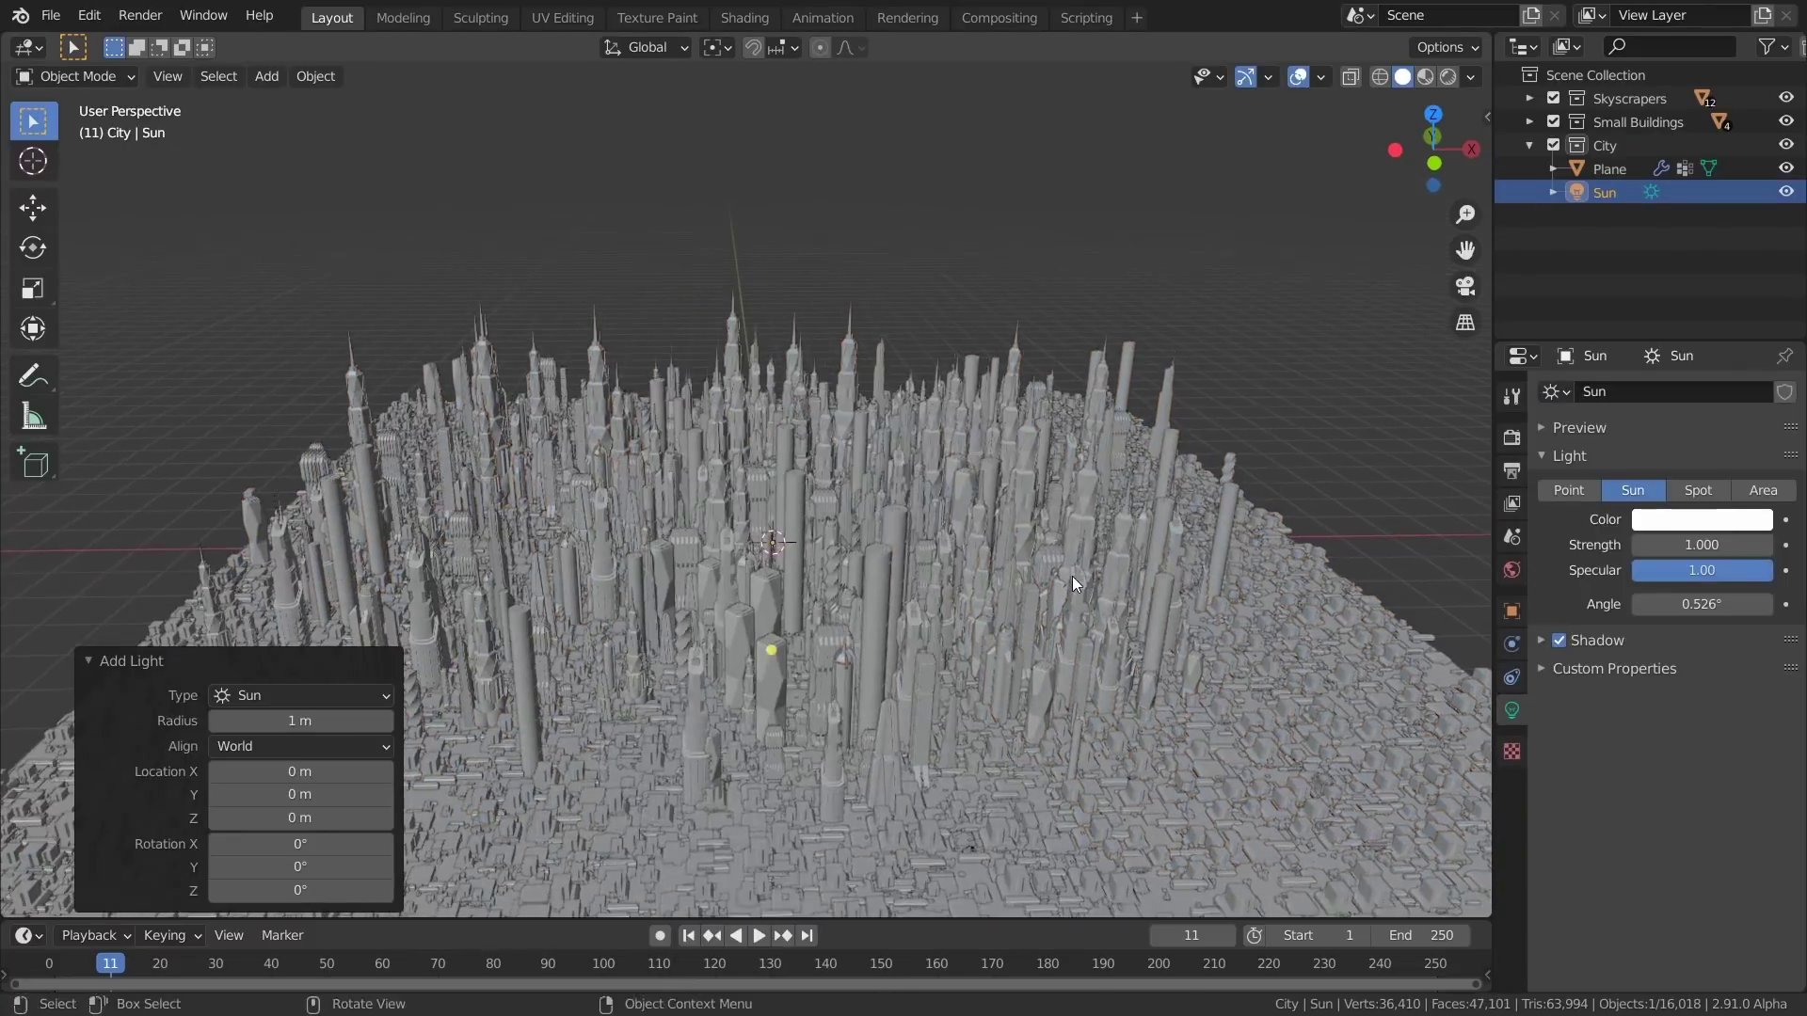
# In front view, move the sun about 48 m along X and 63 m up, and rotate it about 25°
pyautogui.press('KP_1')
pyautogui.scroll(3, 787, 538)
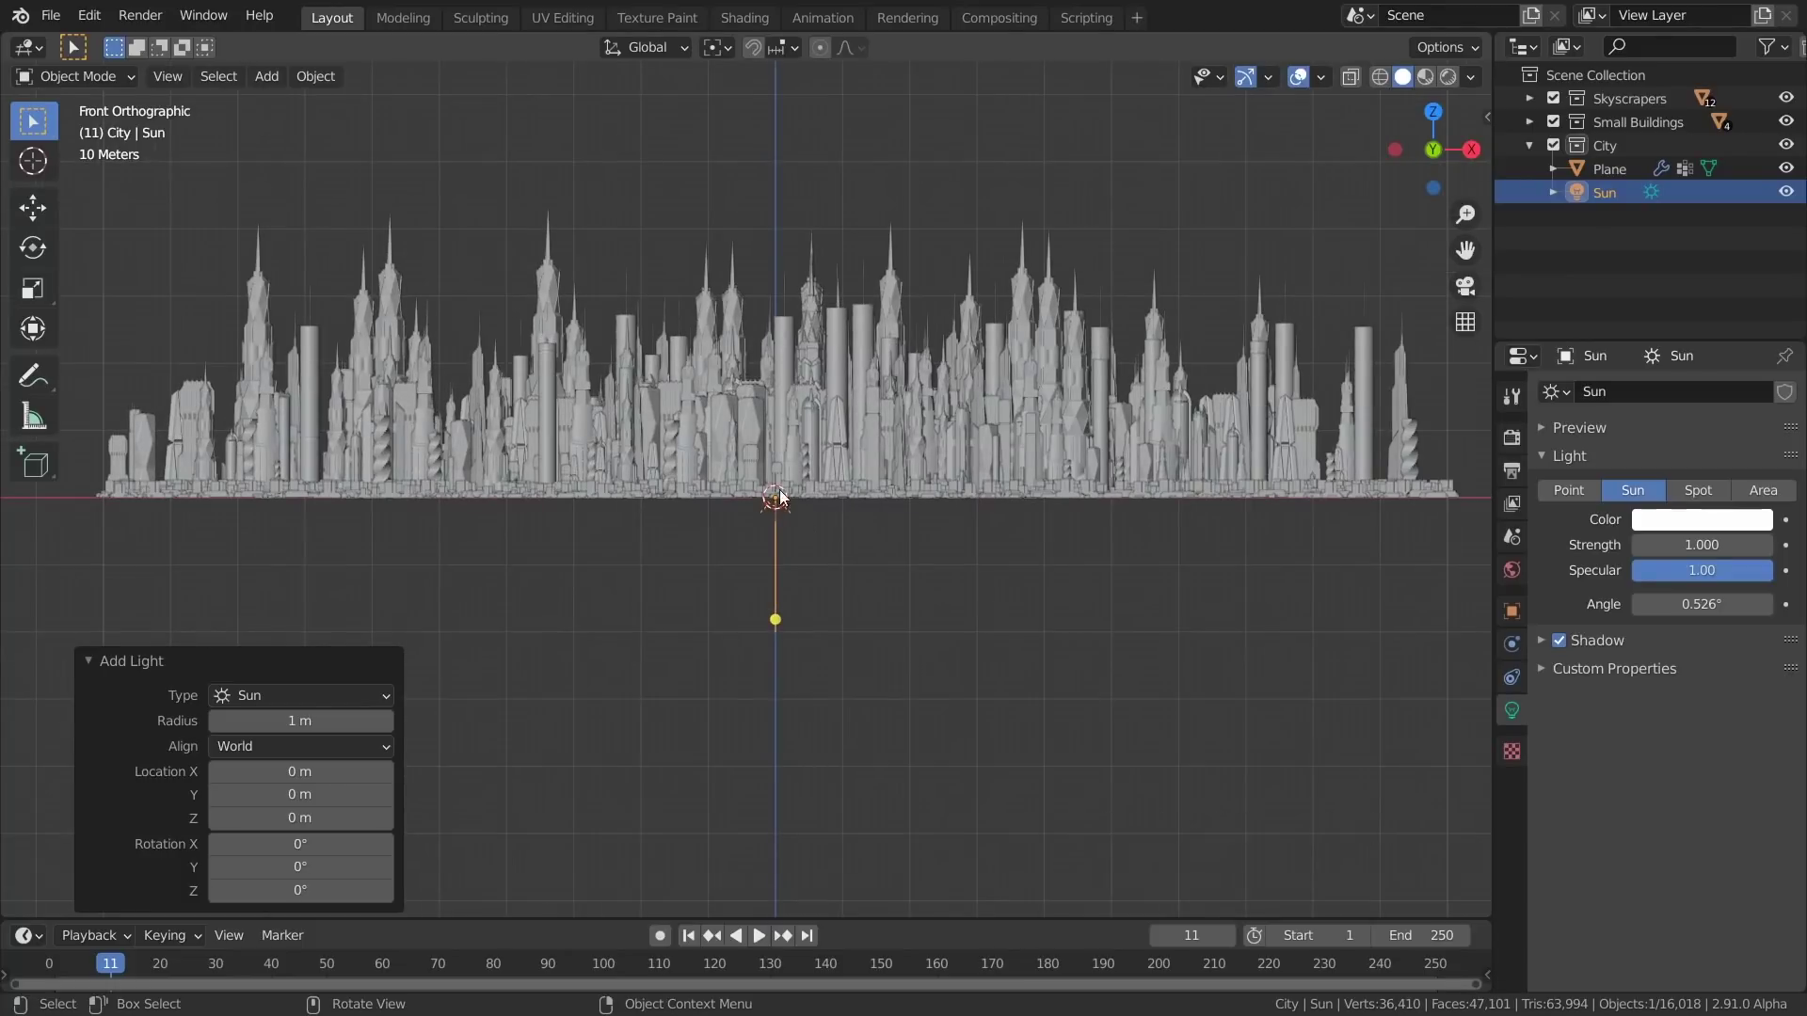
pyautogui.press('g')
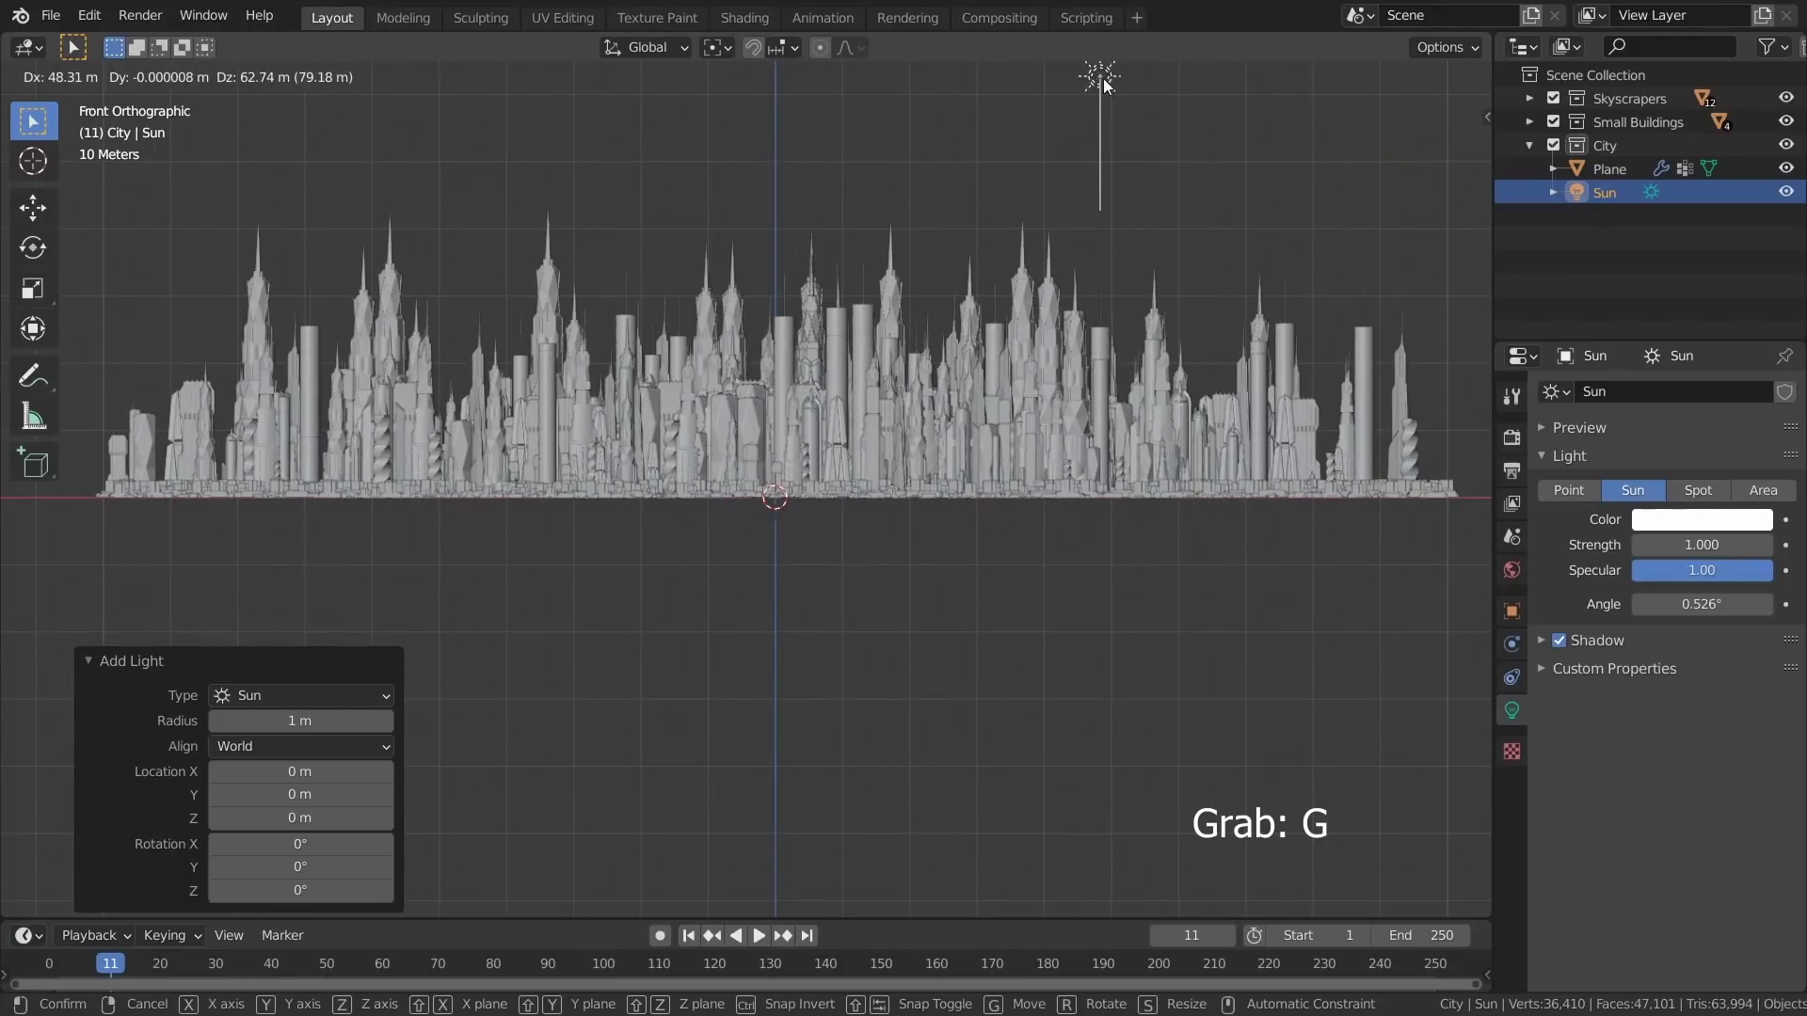
pyautogui.click(1102, 75)
pyautogui.keyDown('shift'); pyautogui.moveTo(1146, 115); pyautogui.dragTo(1114, 291, button='middle'); pyautogui.keyUp('shift')
pyautogui.press('r')
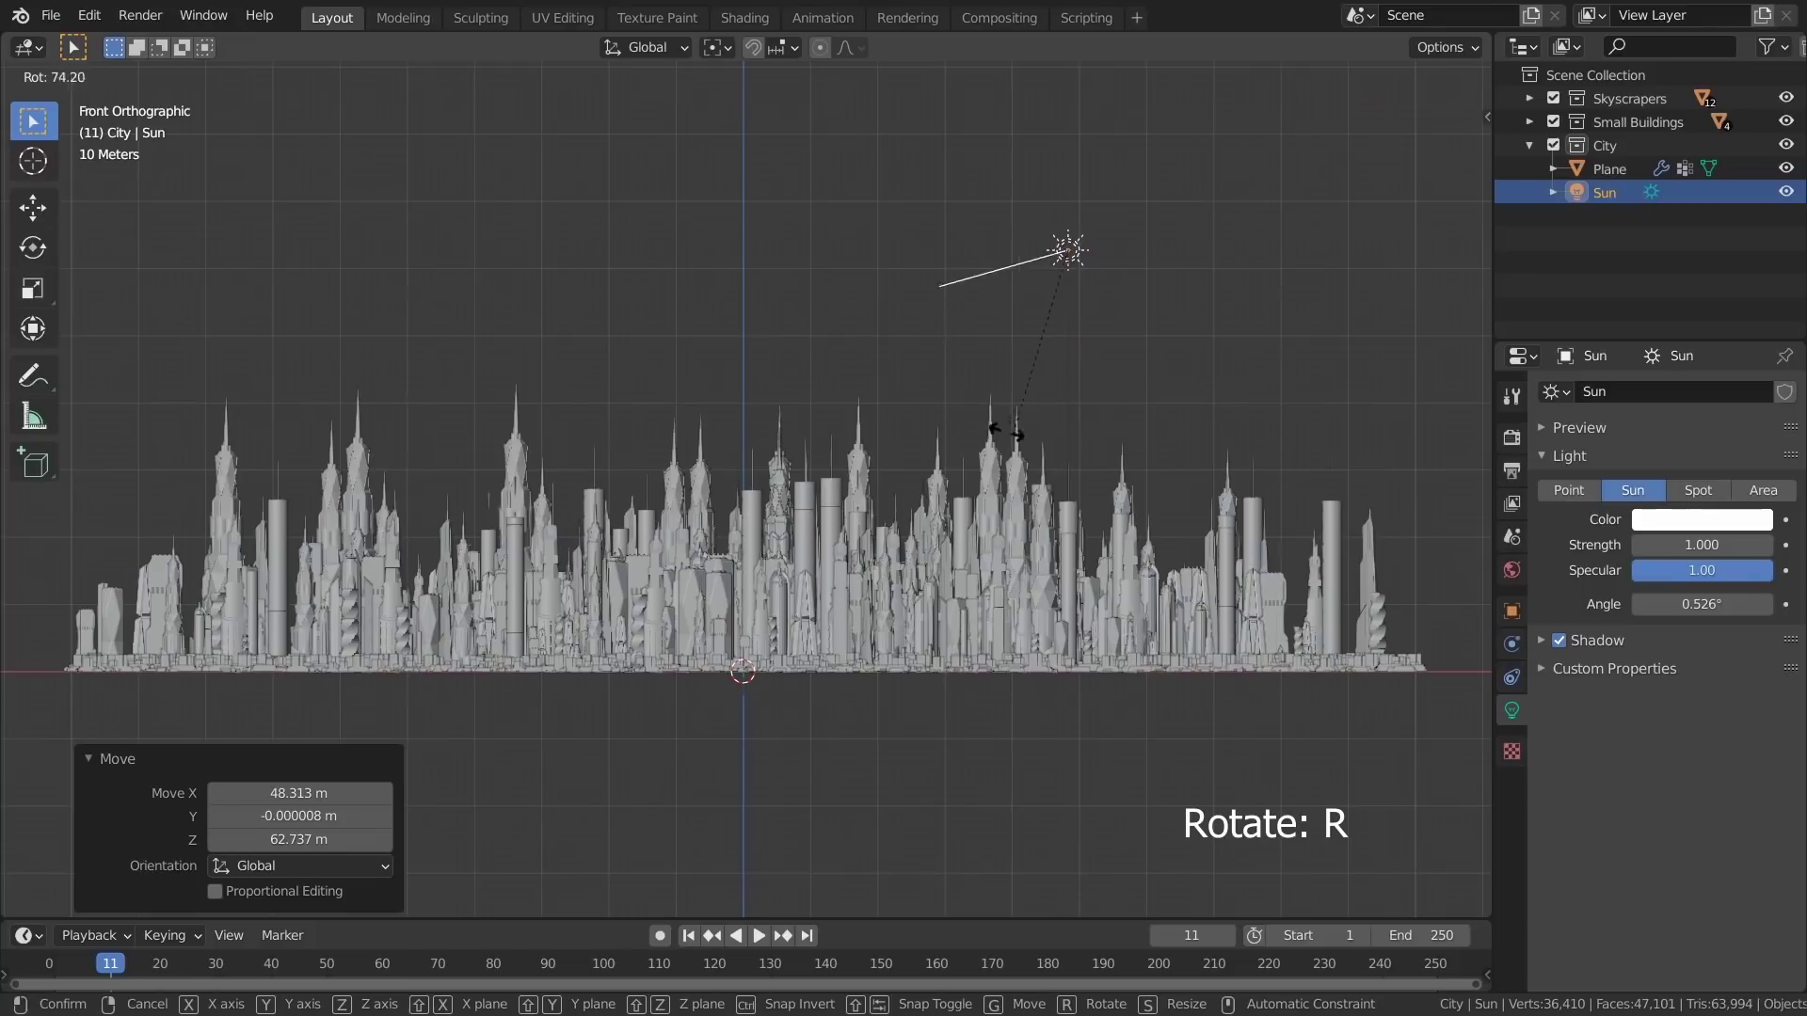
pyautogui.click(1117, 428)
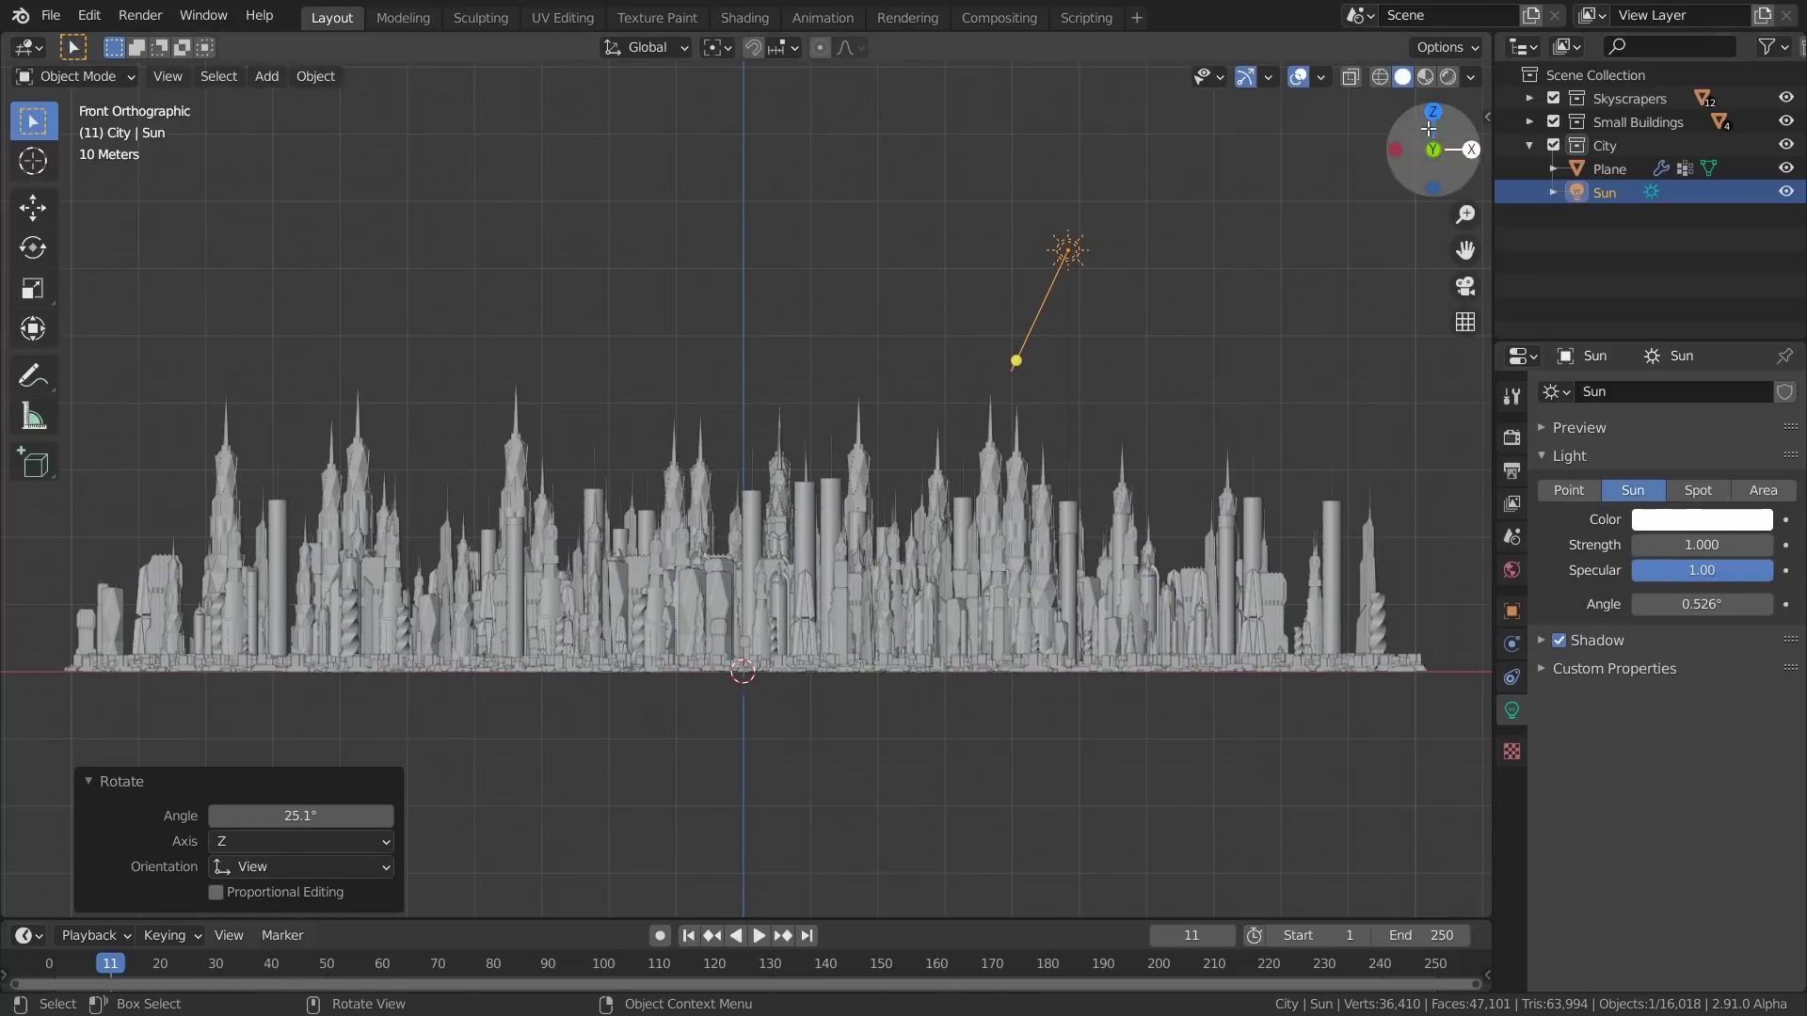
# Add a Point light to the city, working from the top view in solid shading
pyautogui.click(1425, 77)
pyautogui.moveTo(1213, 235)
pyautogui.mouseDown(button='middle')
pyautogui.moveTo(1154, 299)
pyautogui.moveTo(1183, 320)
pyautogui.moveTo(1138, 352)
pyautogui.moveTo(1158, 339)
pyautogui.mouseUp(button='middle')
pyautogui.keyDown('shift'); pyautogui.moveTo(1146, 584); pyautogui.dragTo(1092, 383, button='middle'); pyautogui.keyUp('shift')
pyautogui.moveTo(831, 423); pyautogui.dragTo(817, 469, button='middle')
pyautogui.press('KP_7')
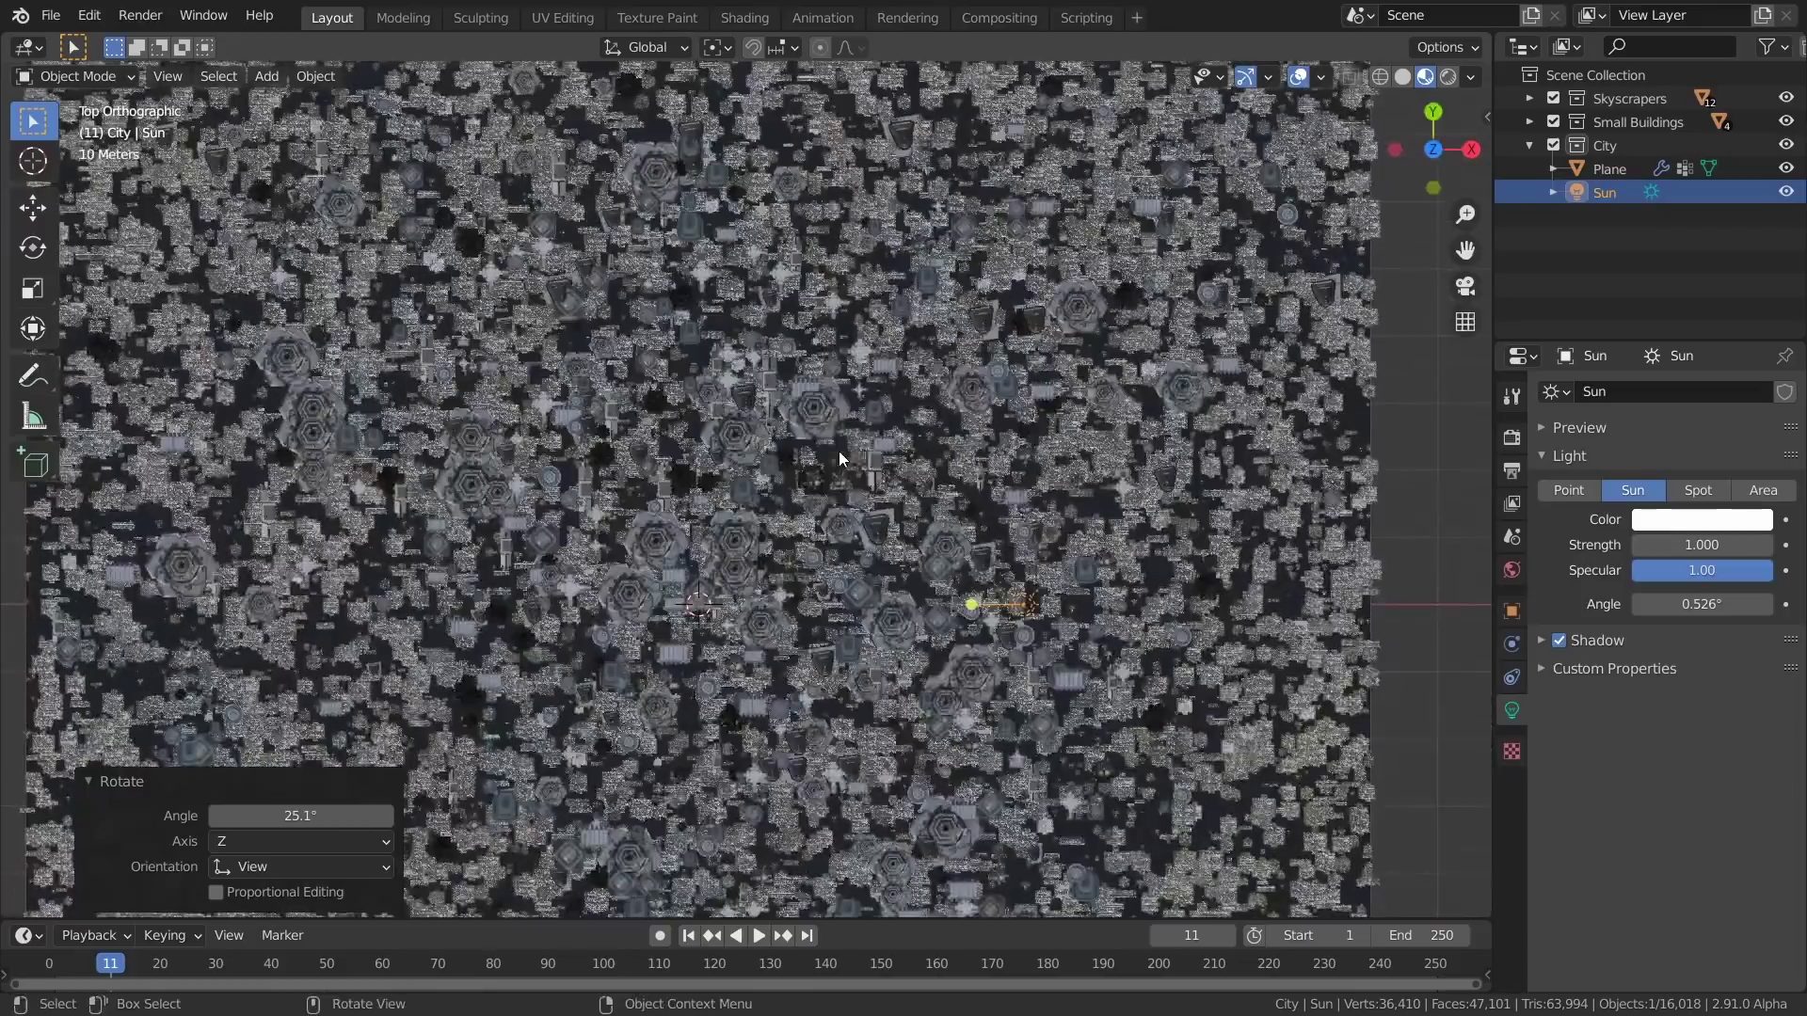
pyautogui.scroll(-4, 781, 369)
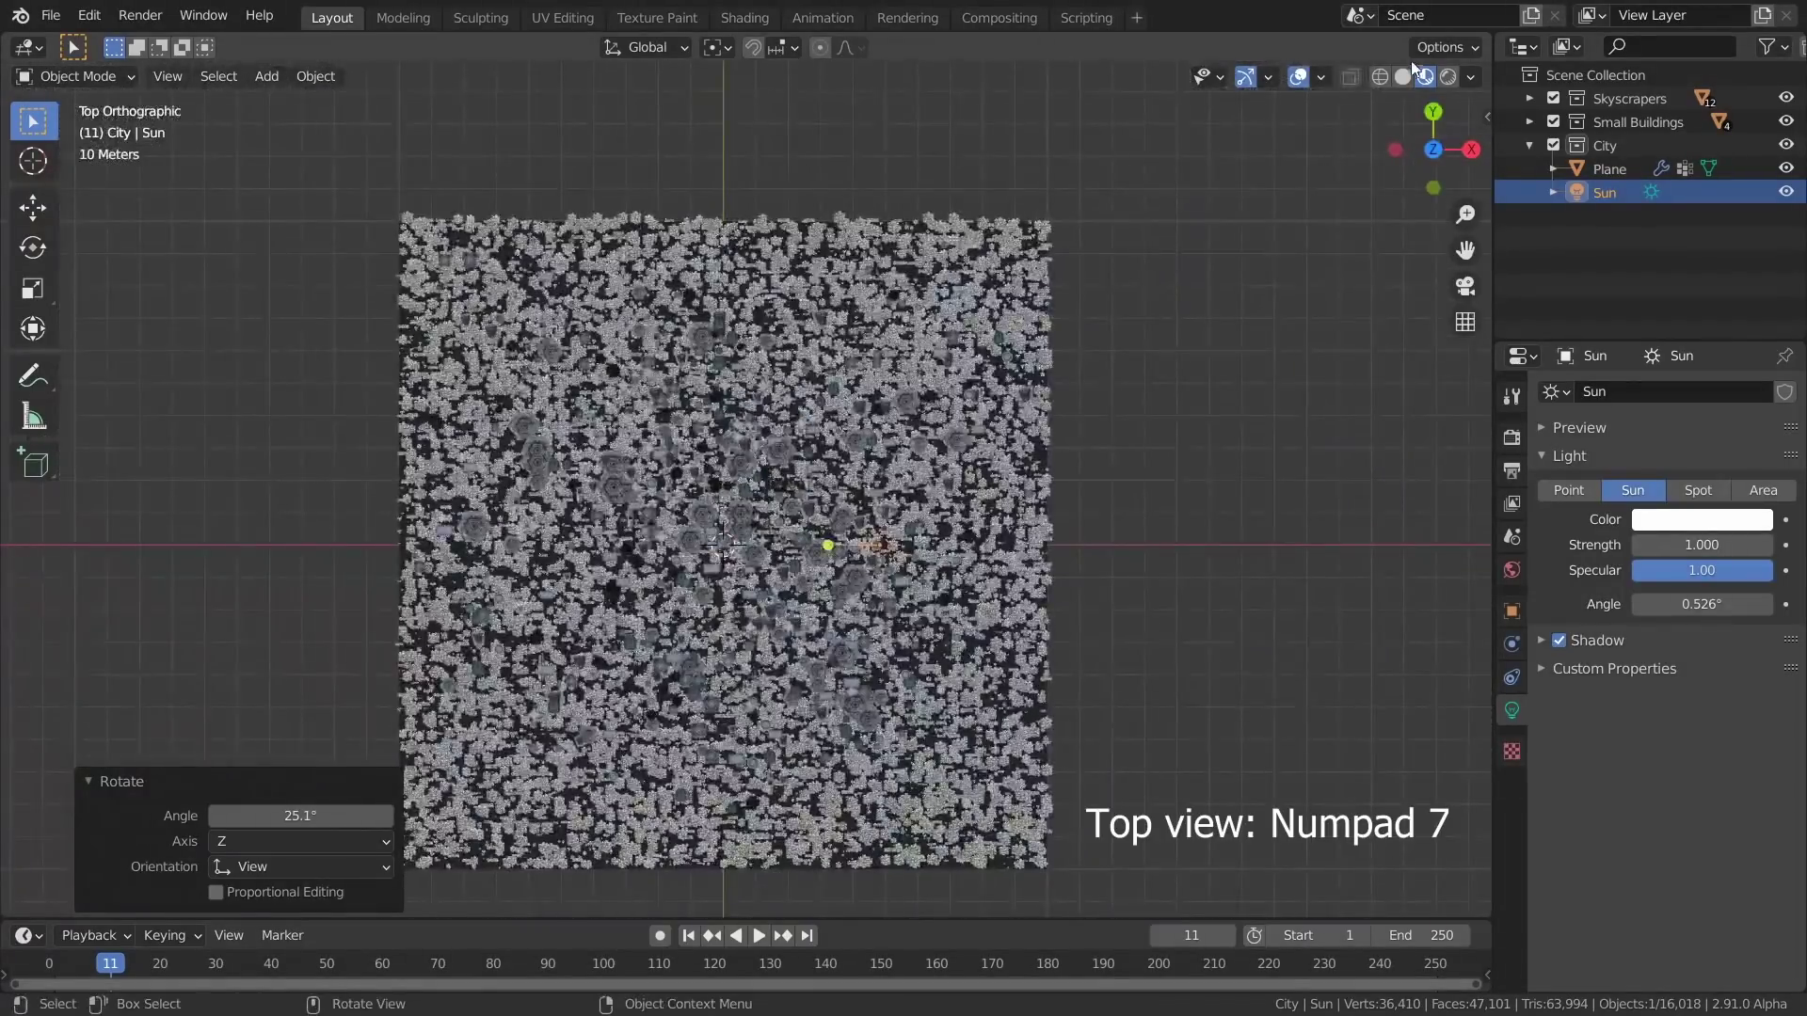
pyautogui.click(1402, 77)
pyautogui.scroll(3, 798, 414)
pyautogui.keyDown('shift'); pyautogui.moveTo(797, 414); pyautogui.dragTo(868, 393, button='middle'); pyautogui.keyUp('shift')
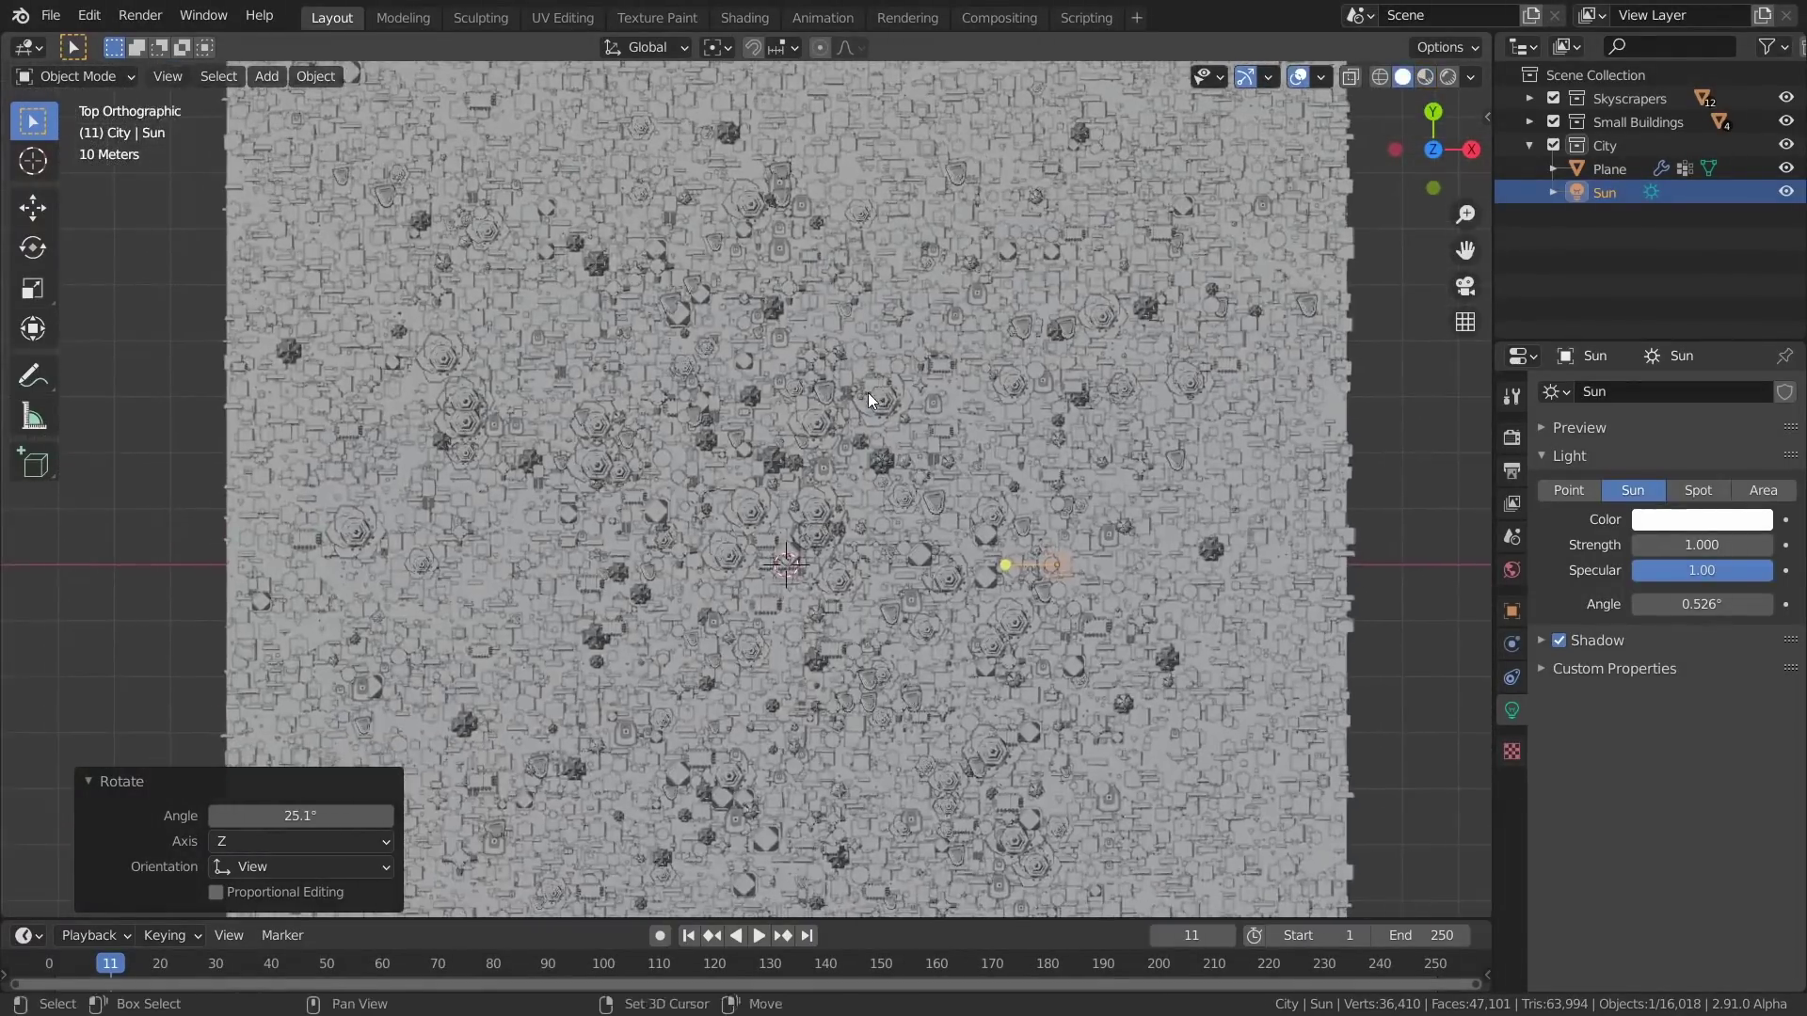
pyautogui.hotkey('shift', 'a')
pyautogui.moveTo(832, 393)
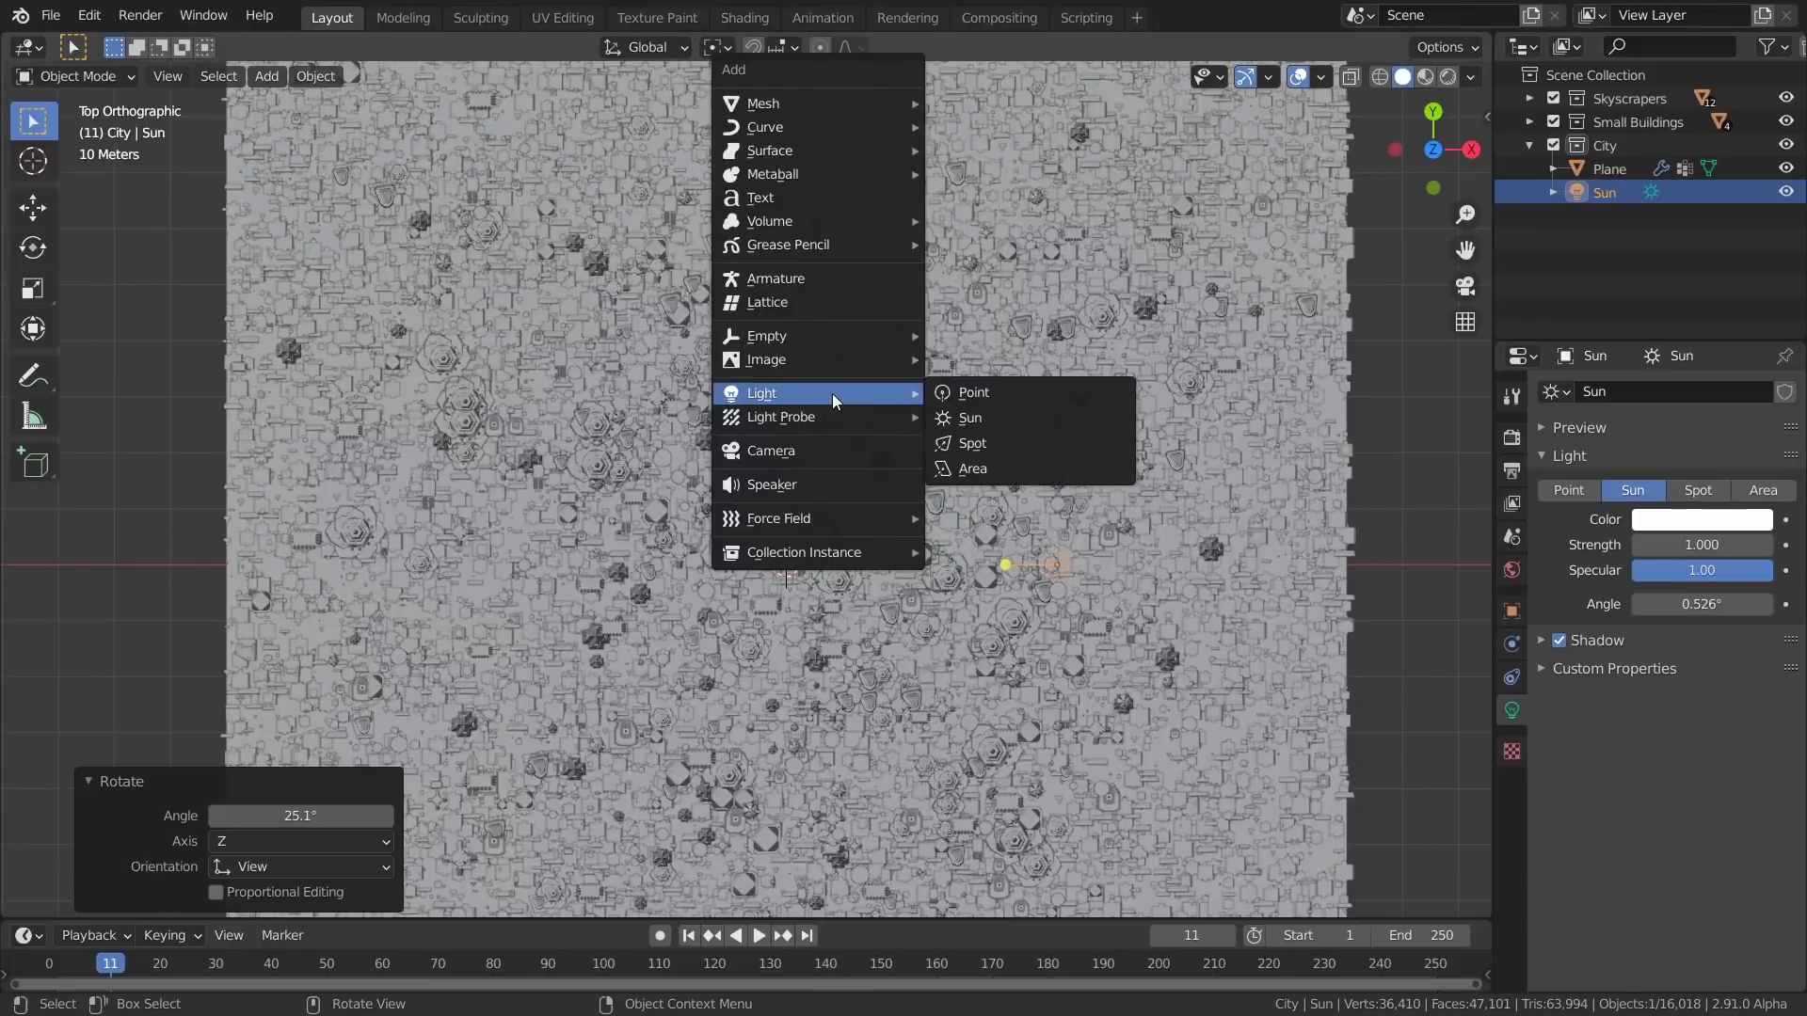
pyautogui.click(983, 392)
# Move the point light about -37 m along X and 46 m along Y, and set its power to 500 W
pyautogui.press('g')
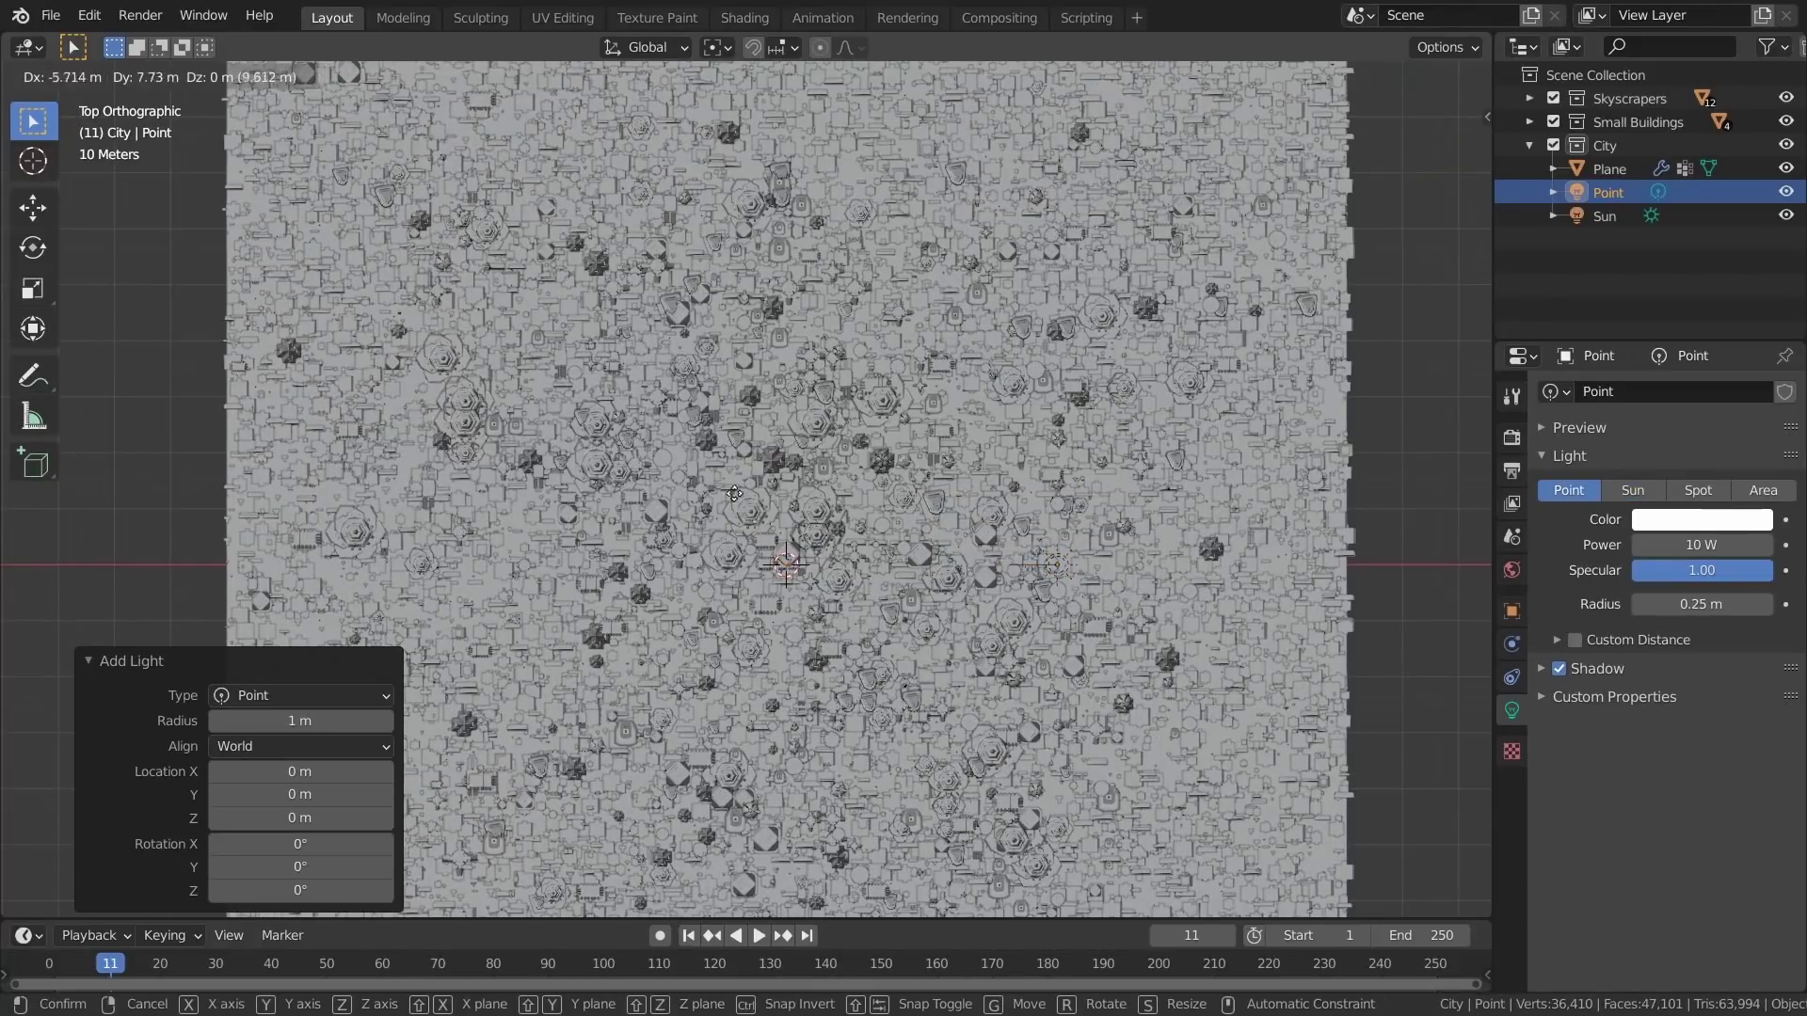
pyautogui.click(573, 301)
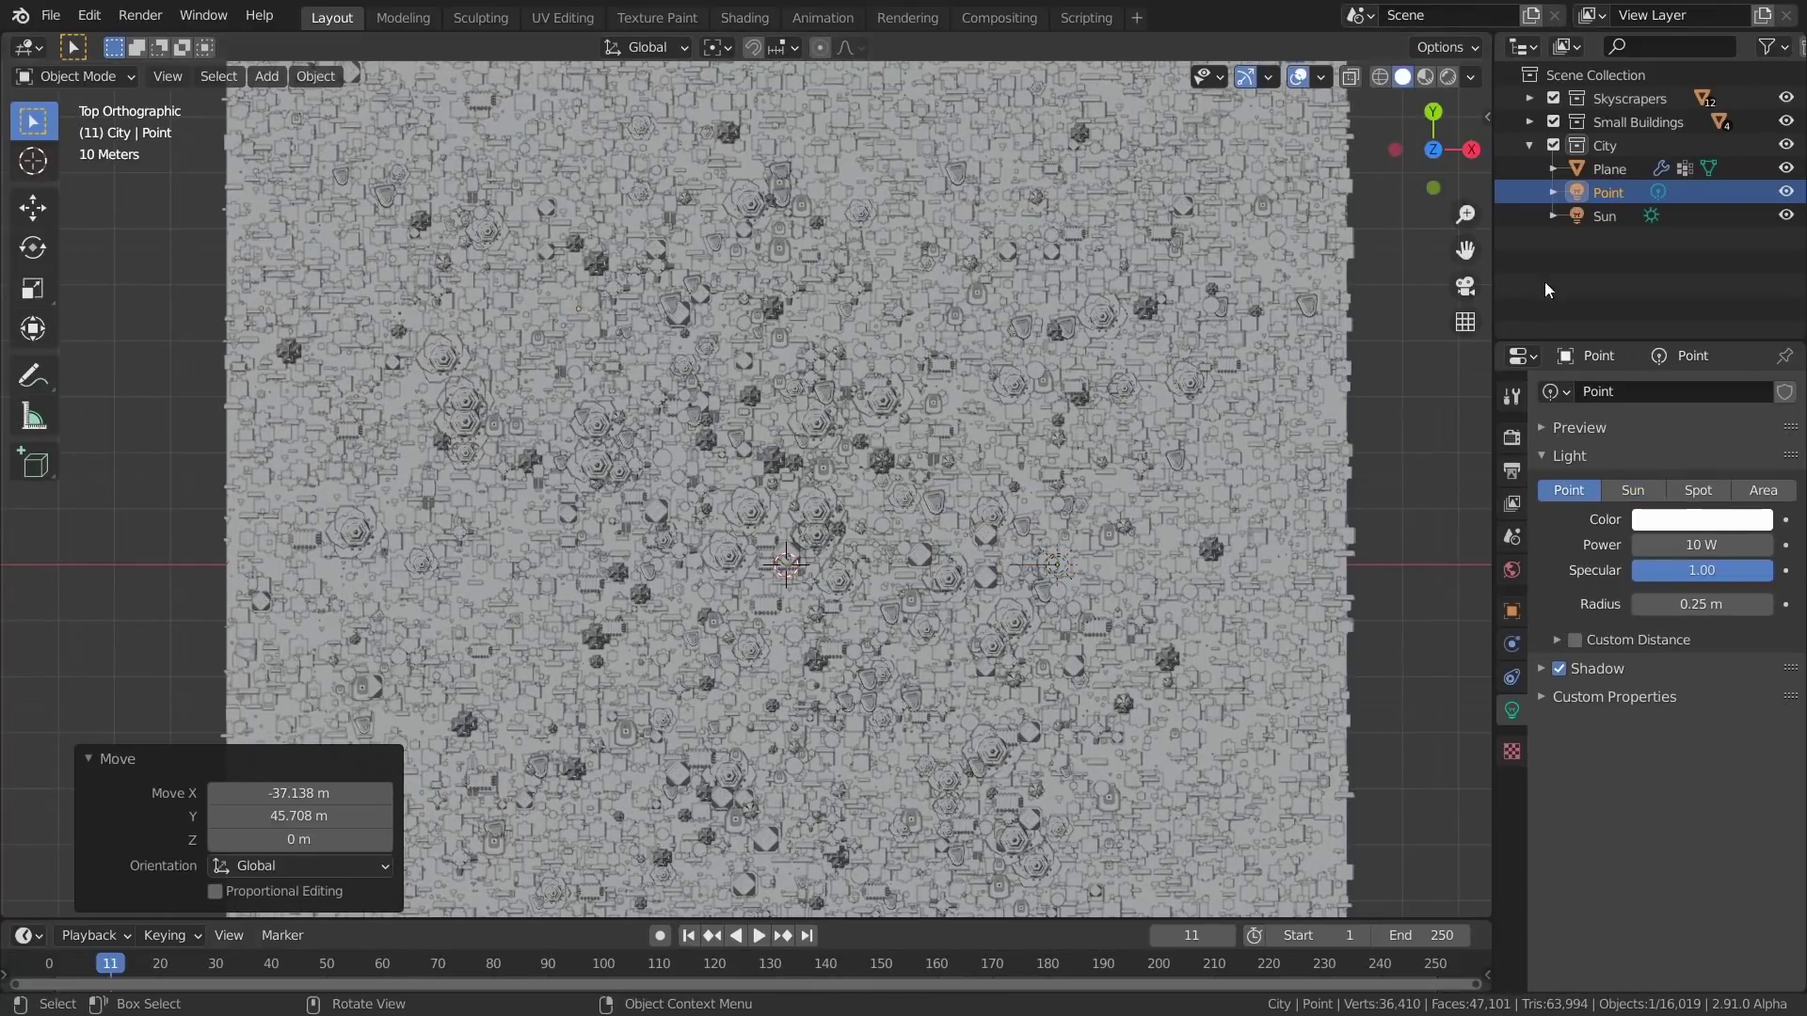
pyautogui.click(1699, 545)
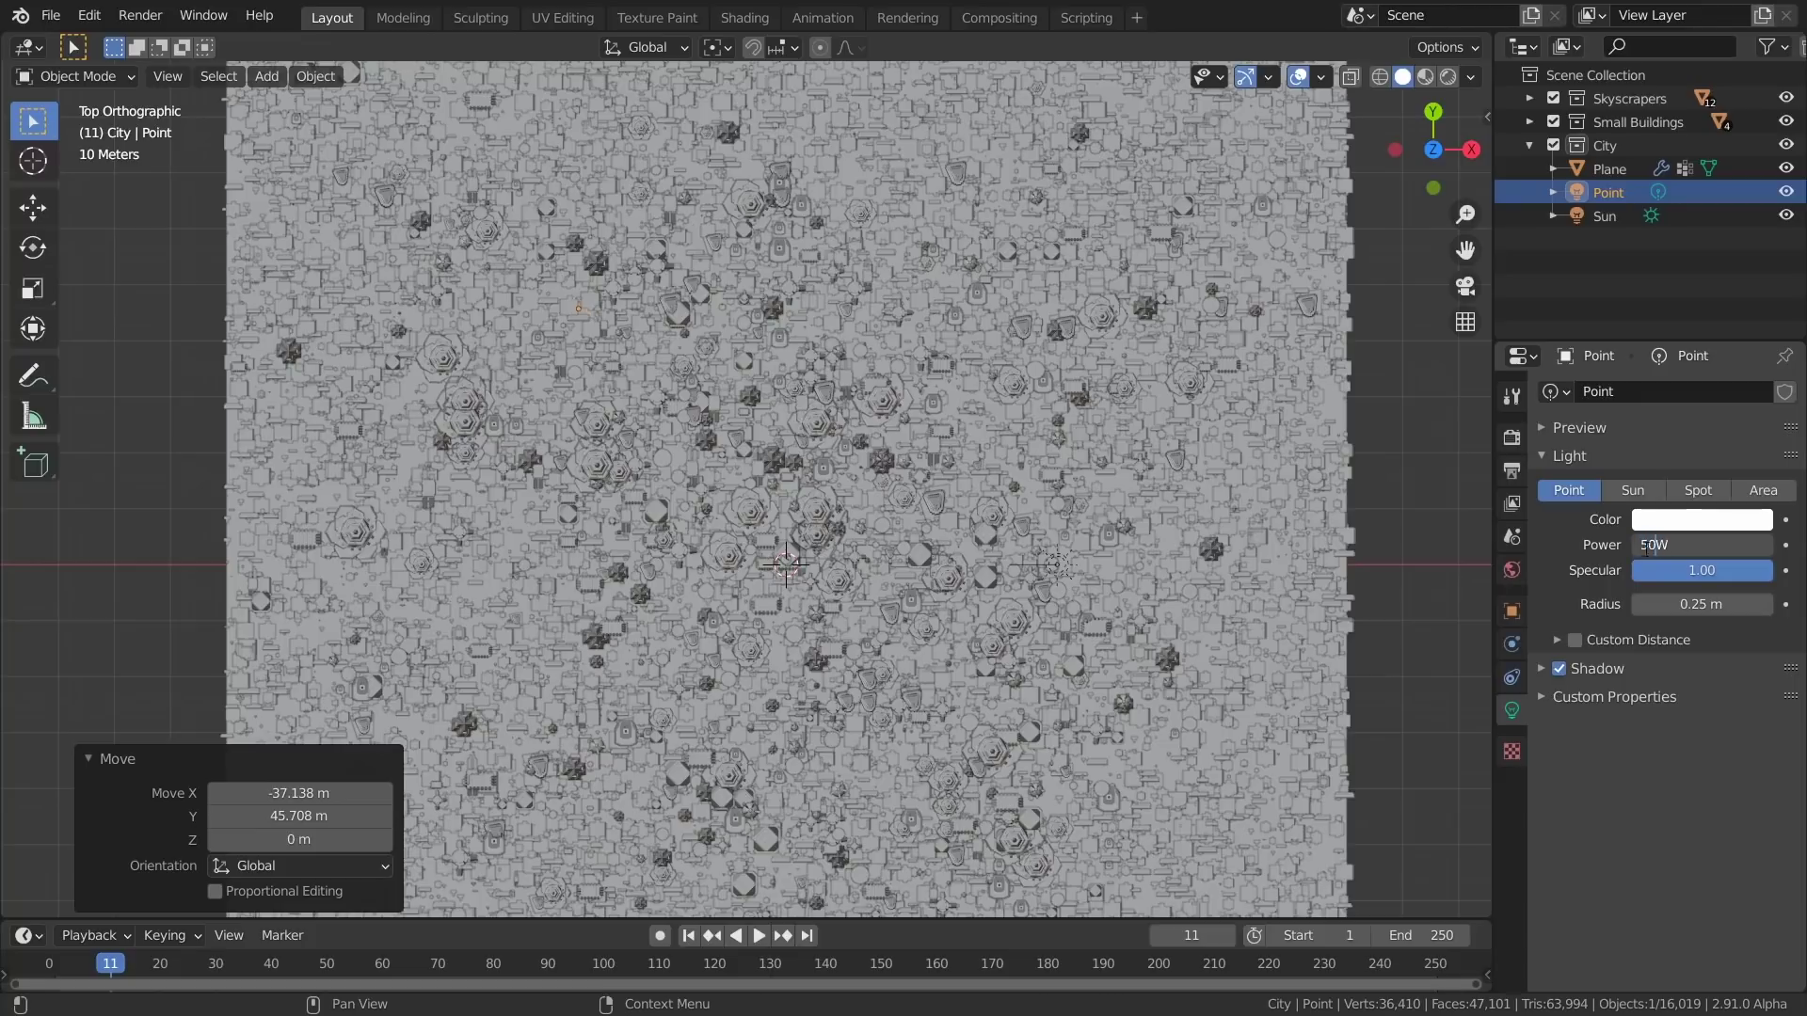
pyautogui.write('0')
pyautogui.press('Return')
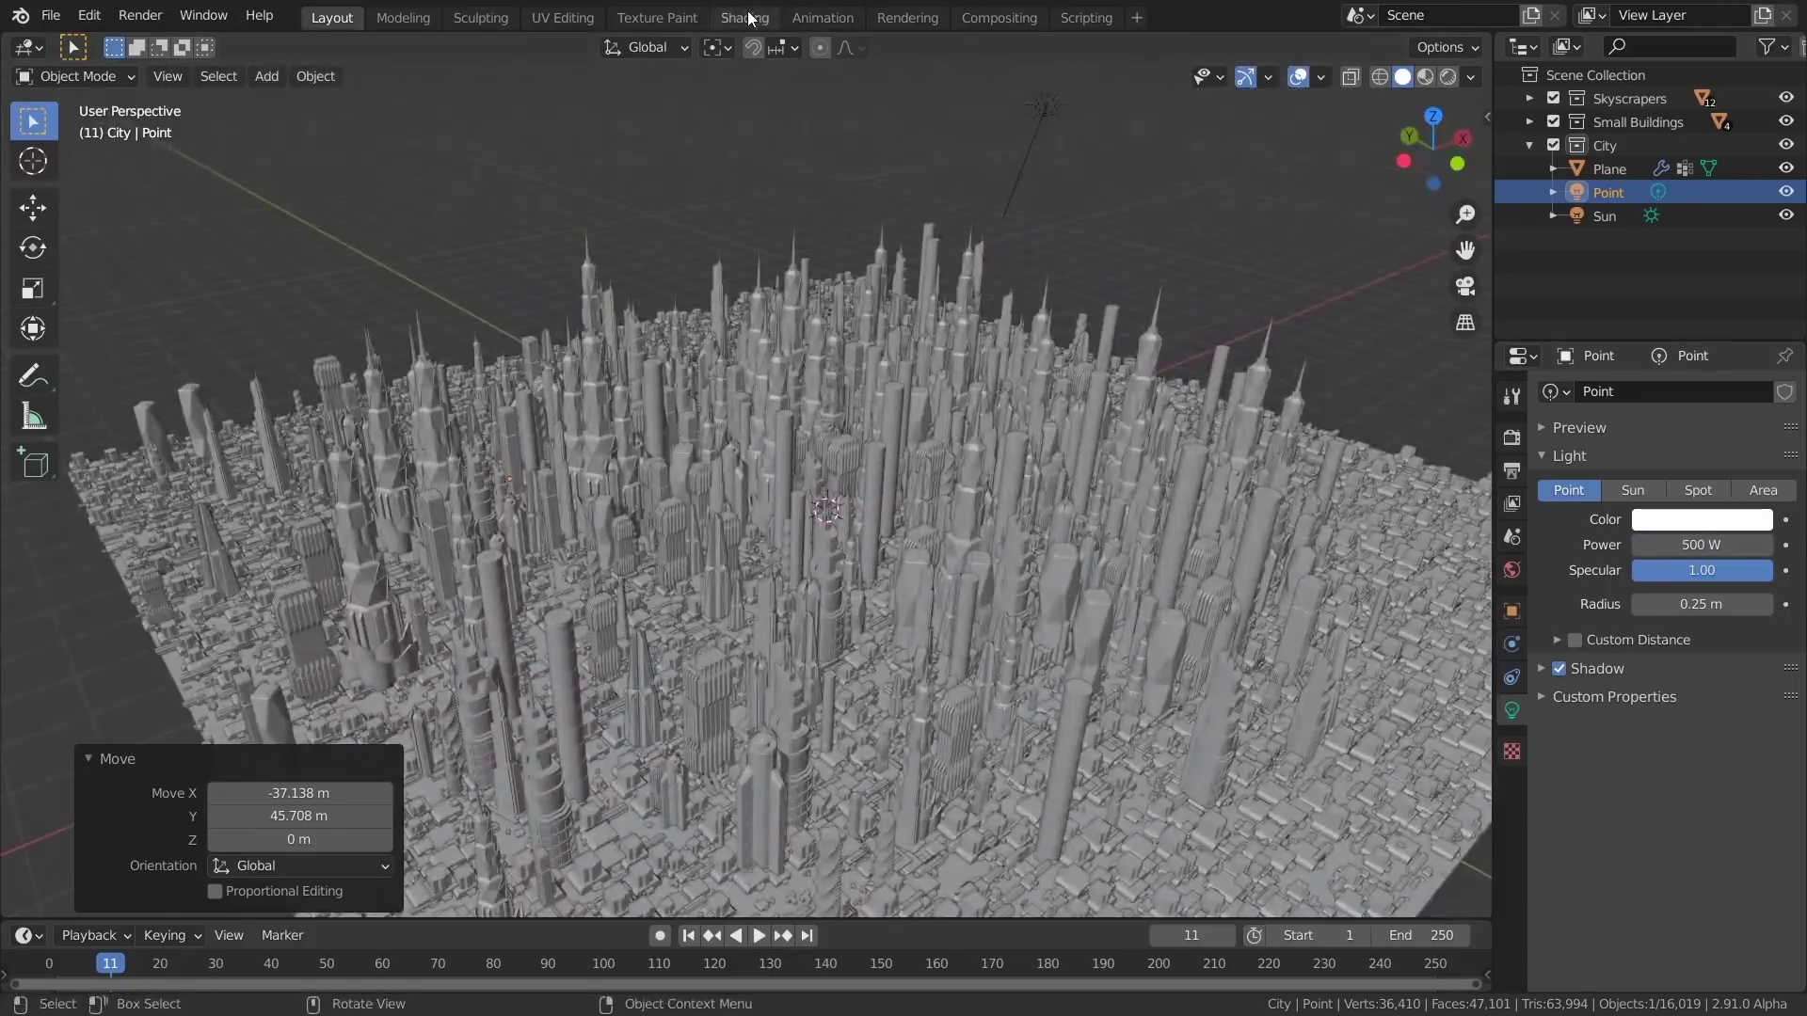
# Switch to the Shading workspace and show the World shader nodes
pyautogui.click(743, 18)
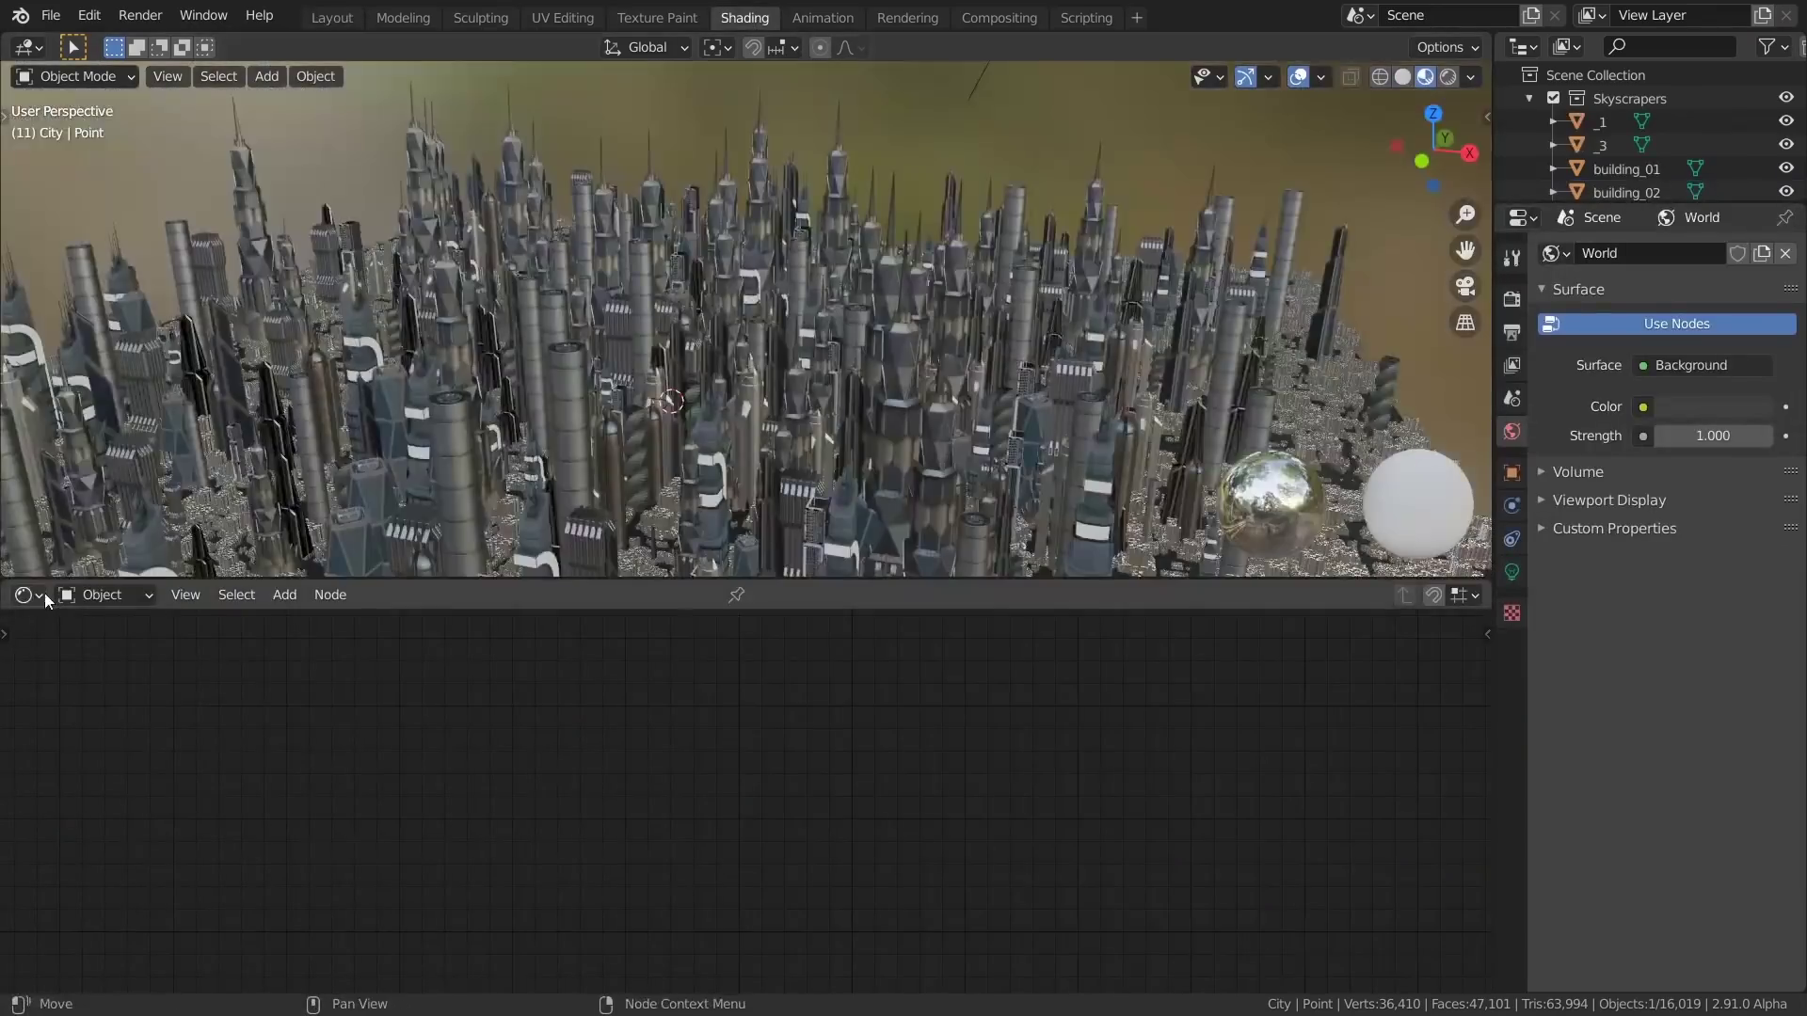
pyautogui.click(41, 593)
pyautogui.click(107, 595)
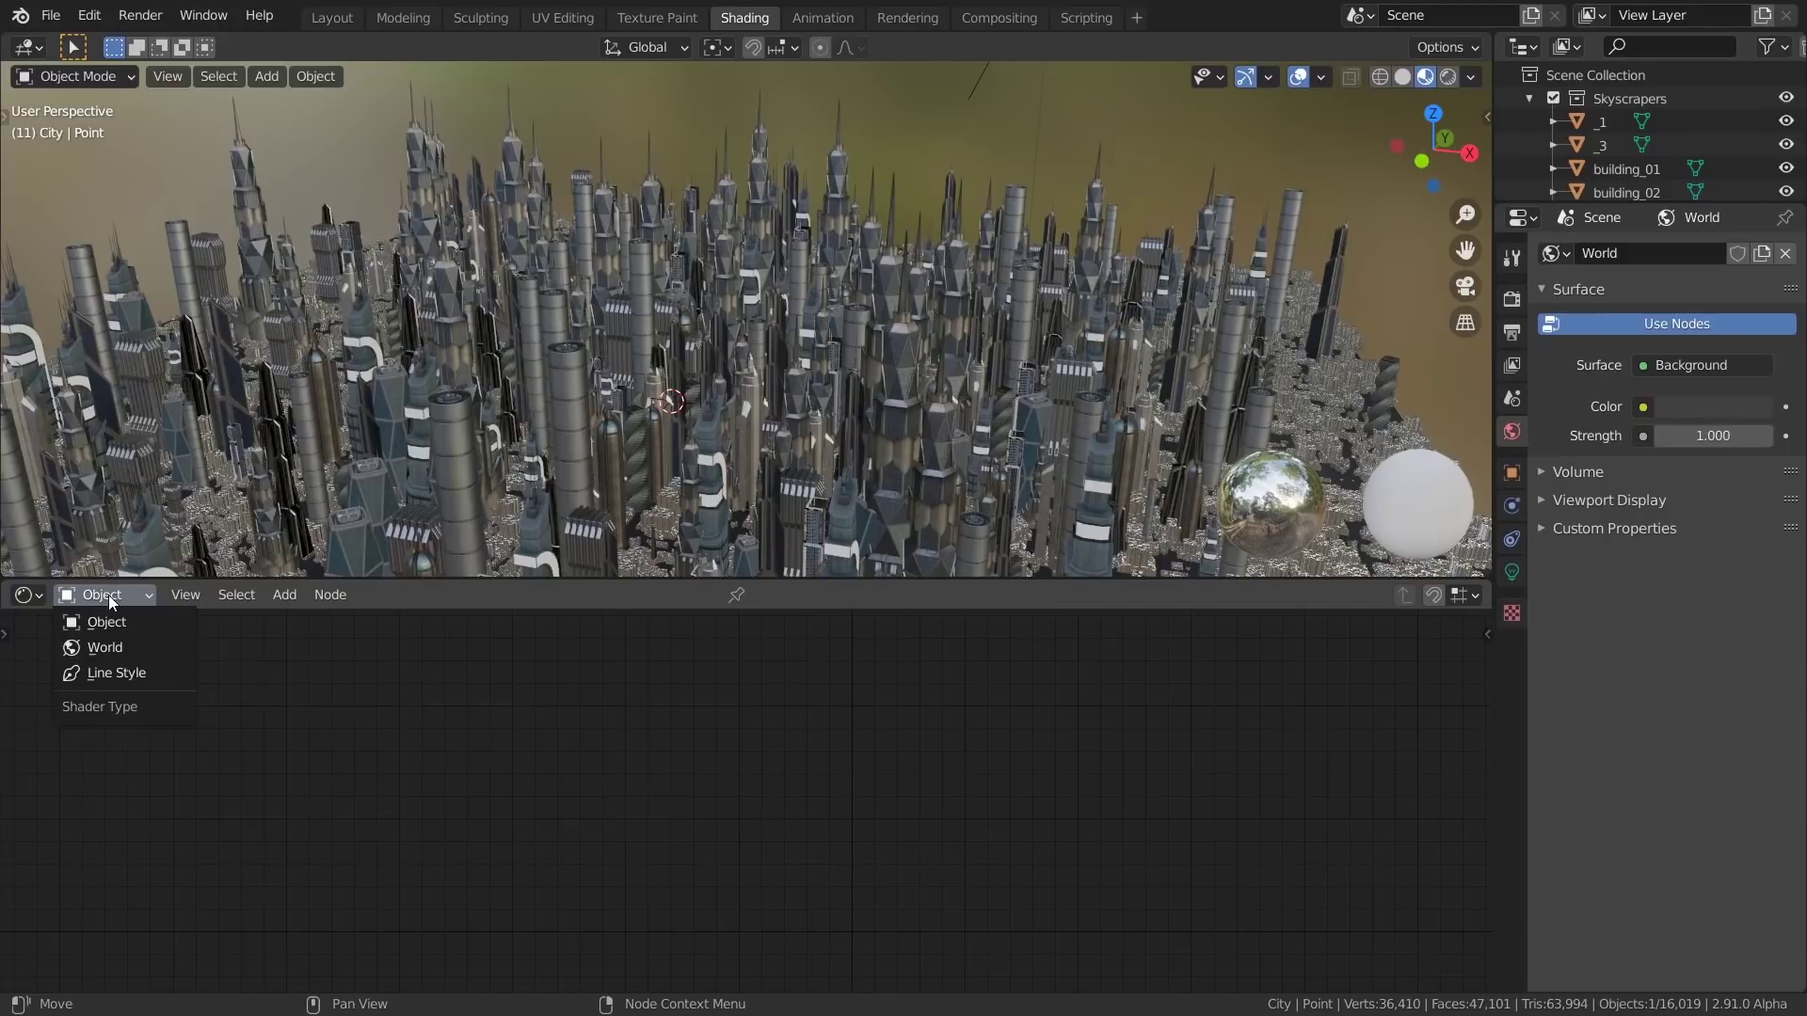
pyautogui.click(115, 656)
pyautogui.moveTo(1085, 701); pyautogui.dragTo(1018, 723, button='middle')
# Add a Principled Volume node below Background and connect its output to the World Output's Volume input
pyautogui.hotkey('shift', 'a')
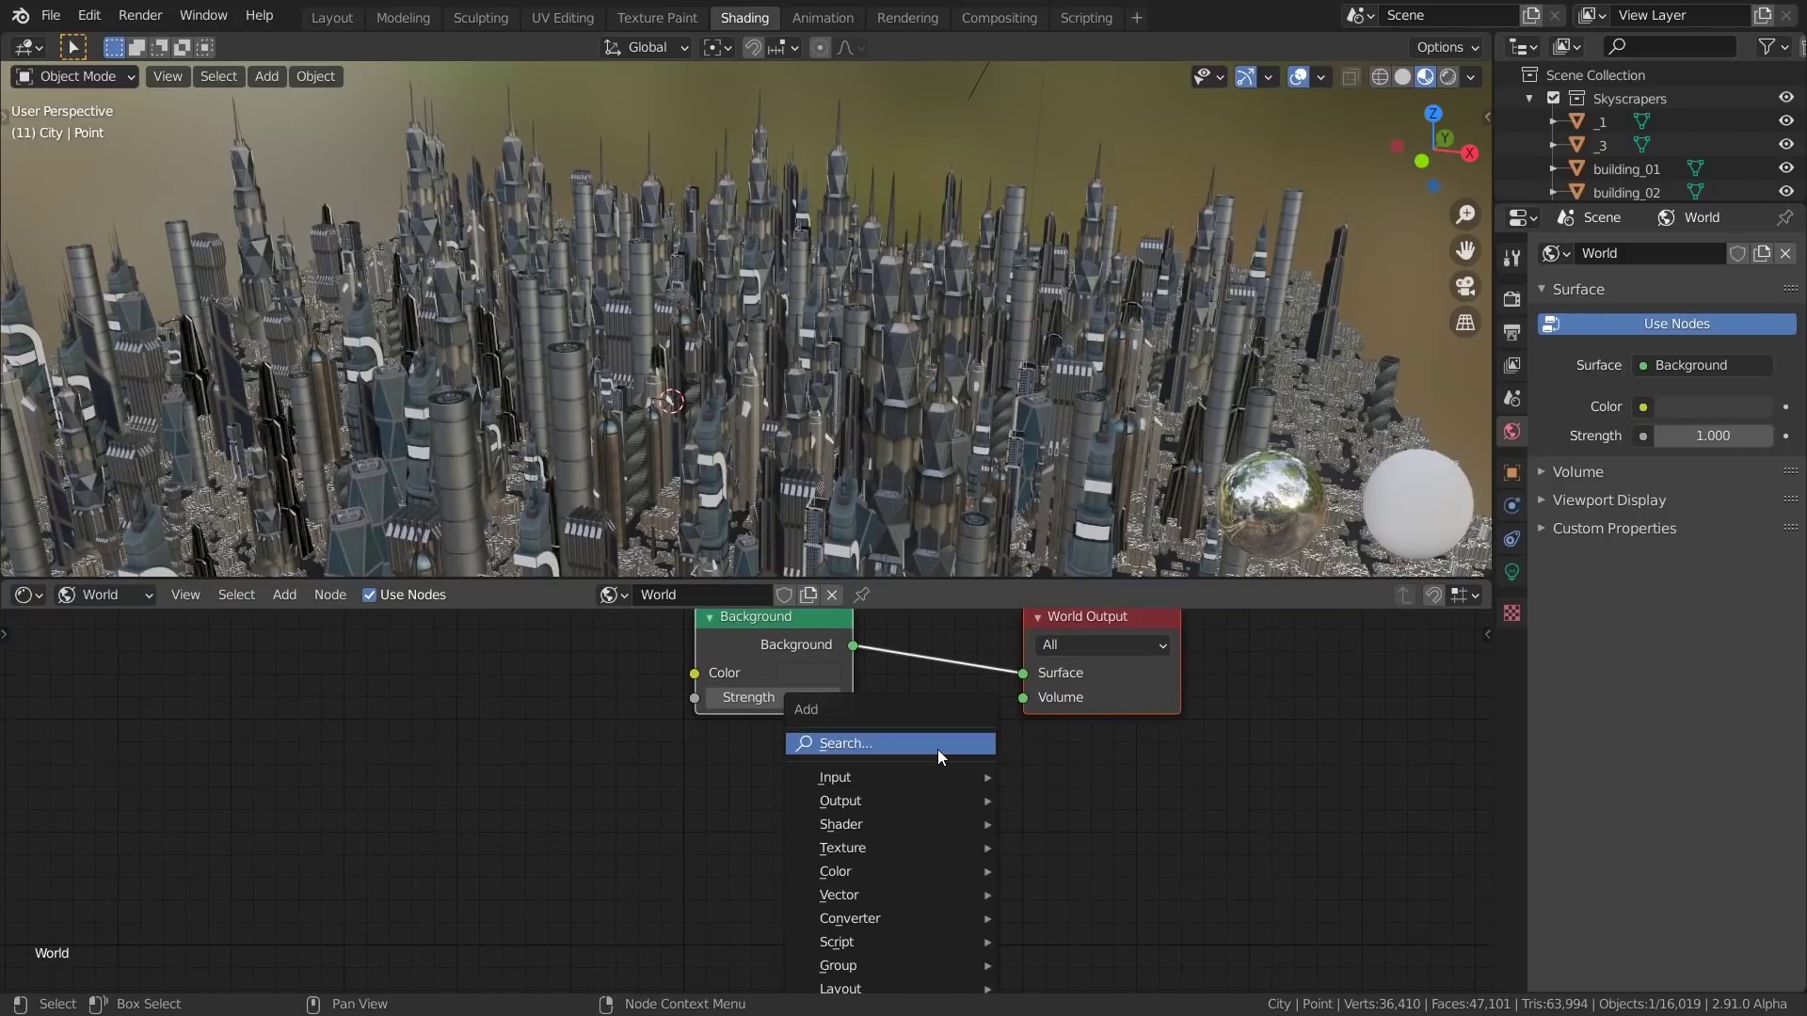
pyautogui.click(937, 743)
pyautogui.write('pri')
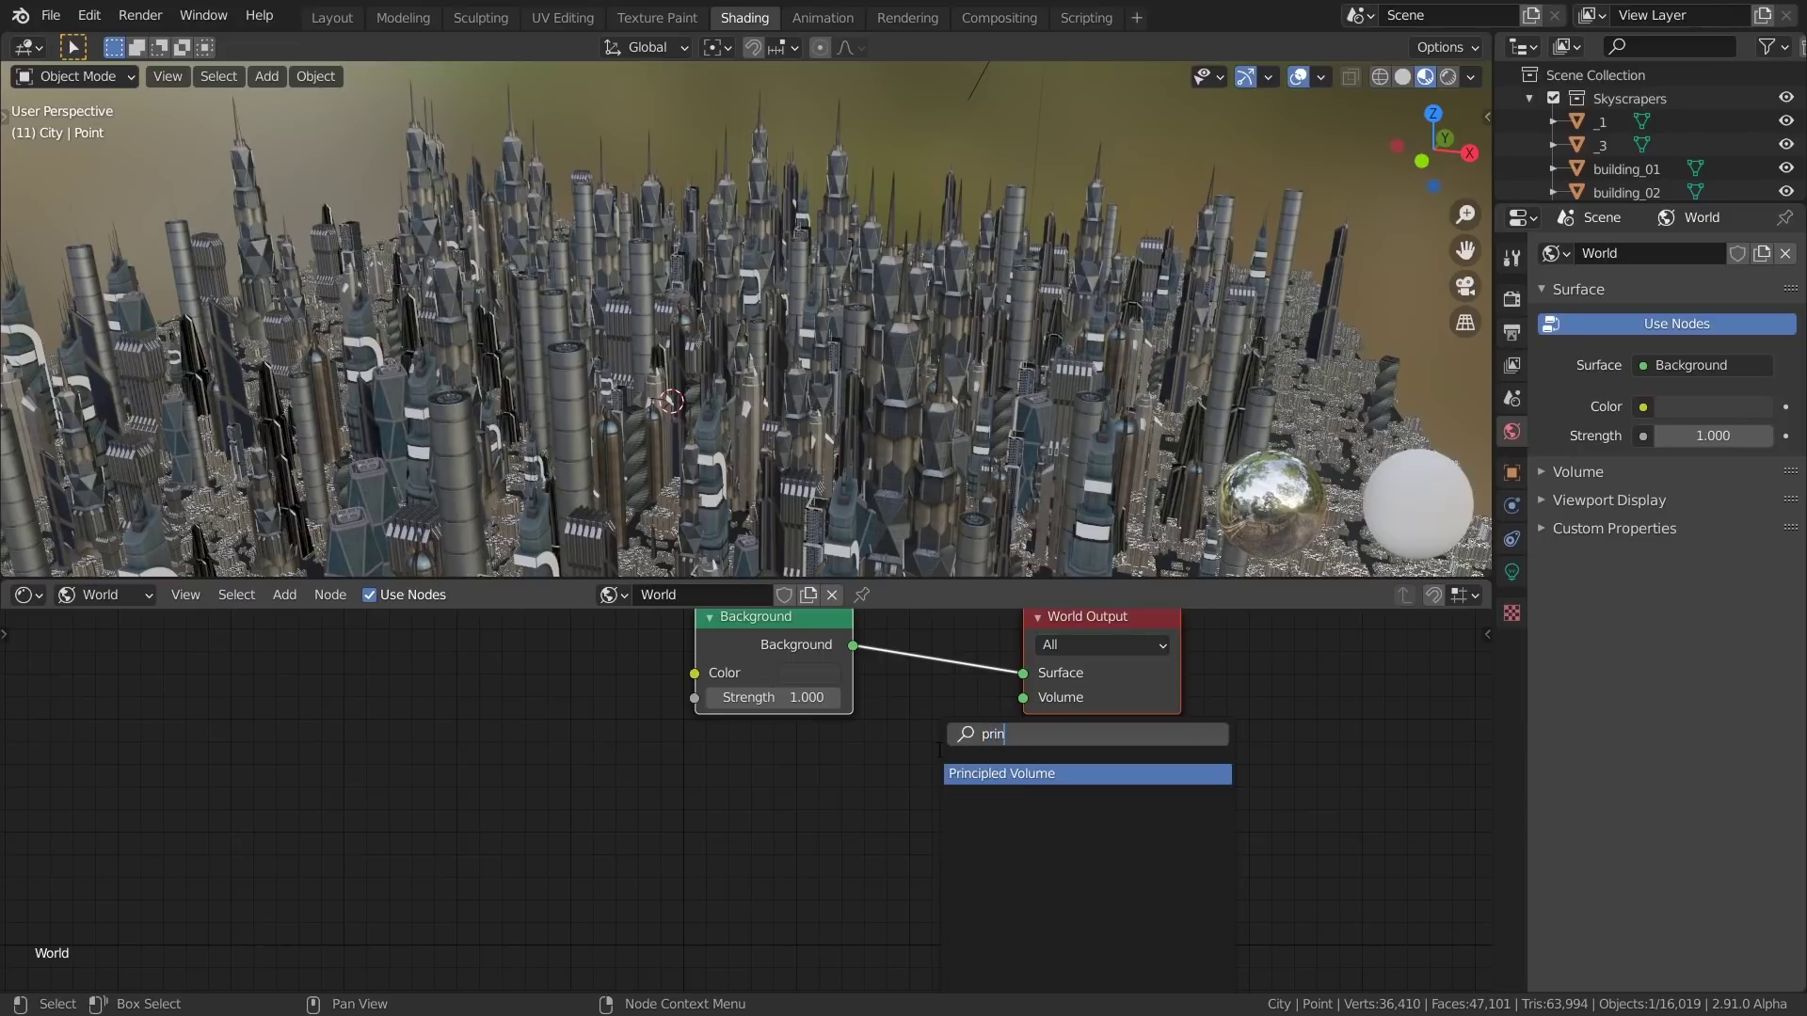
pyautogui.write('n')
pyautogui.press('Return')
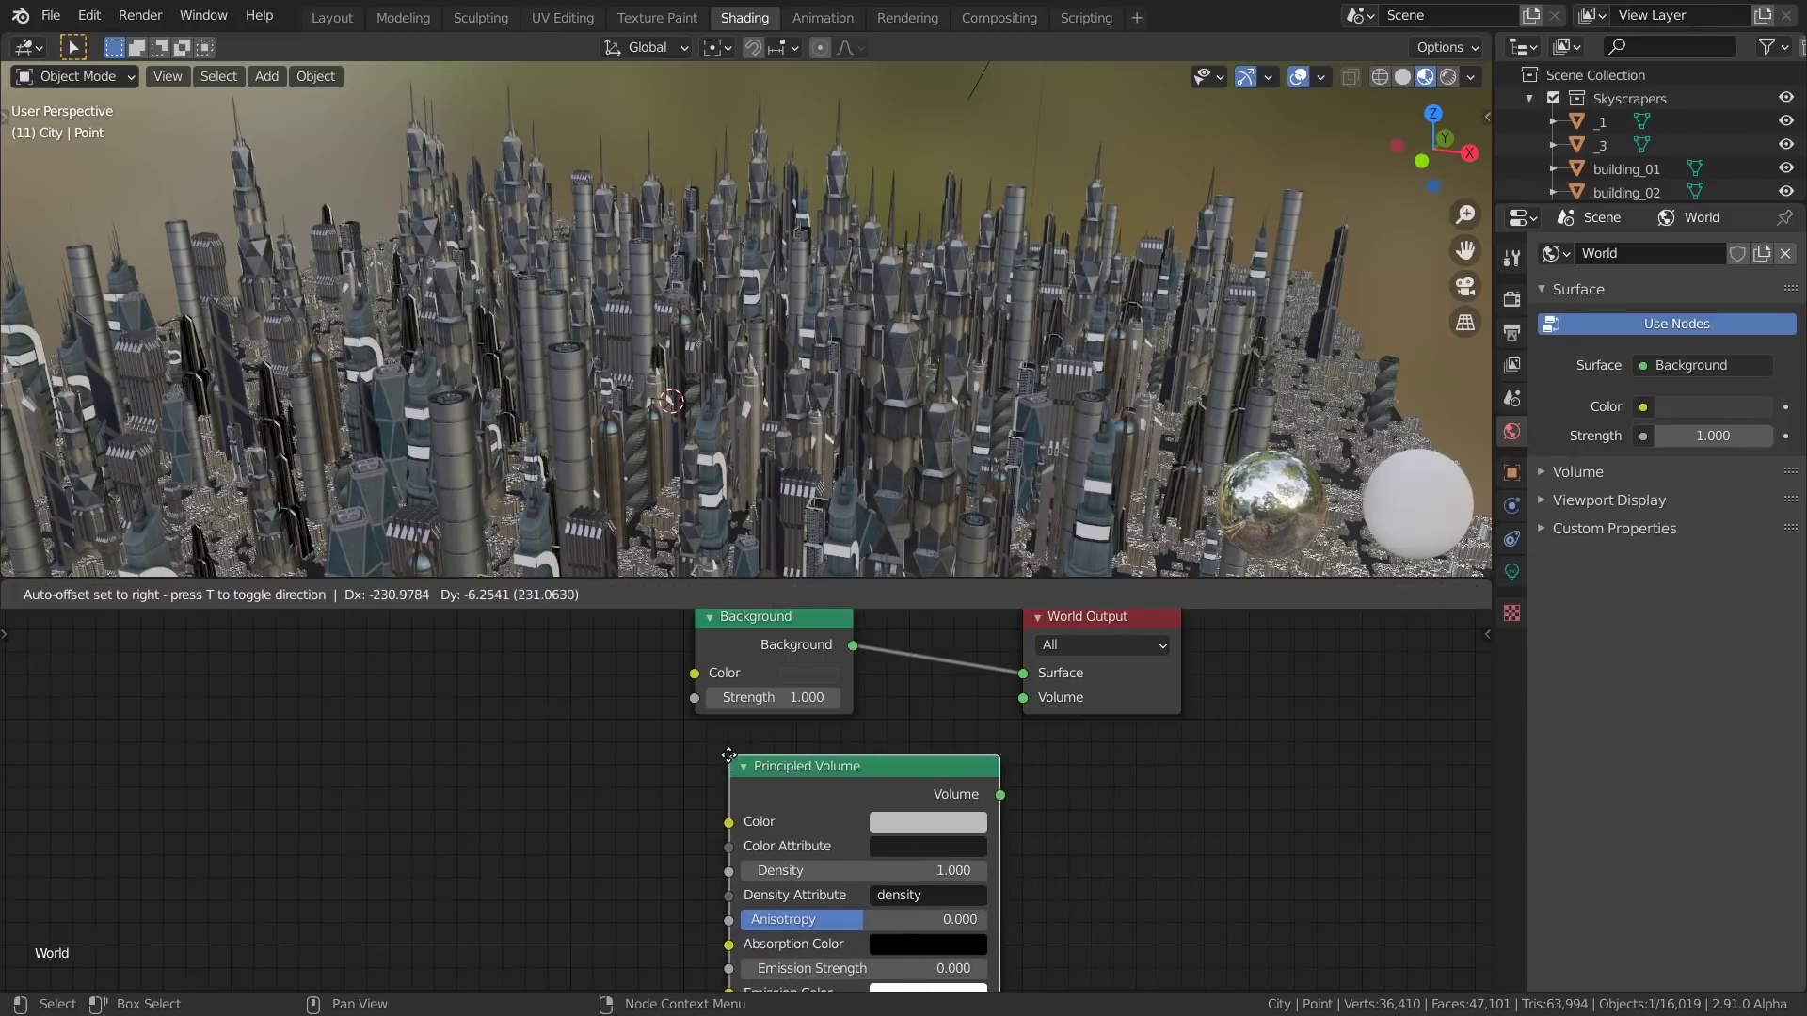
pyautogui.click(734, 757)
pyautogui.moveTo(1000, 795); pyautogui.dragTo(1022, 698)
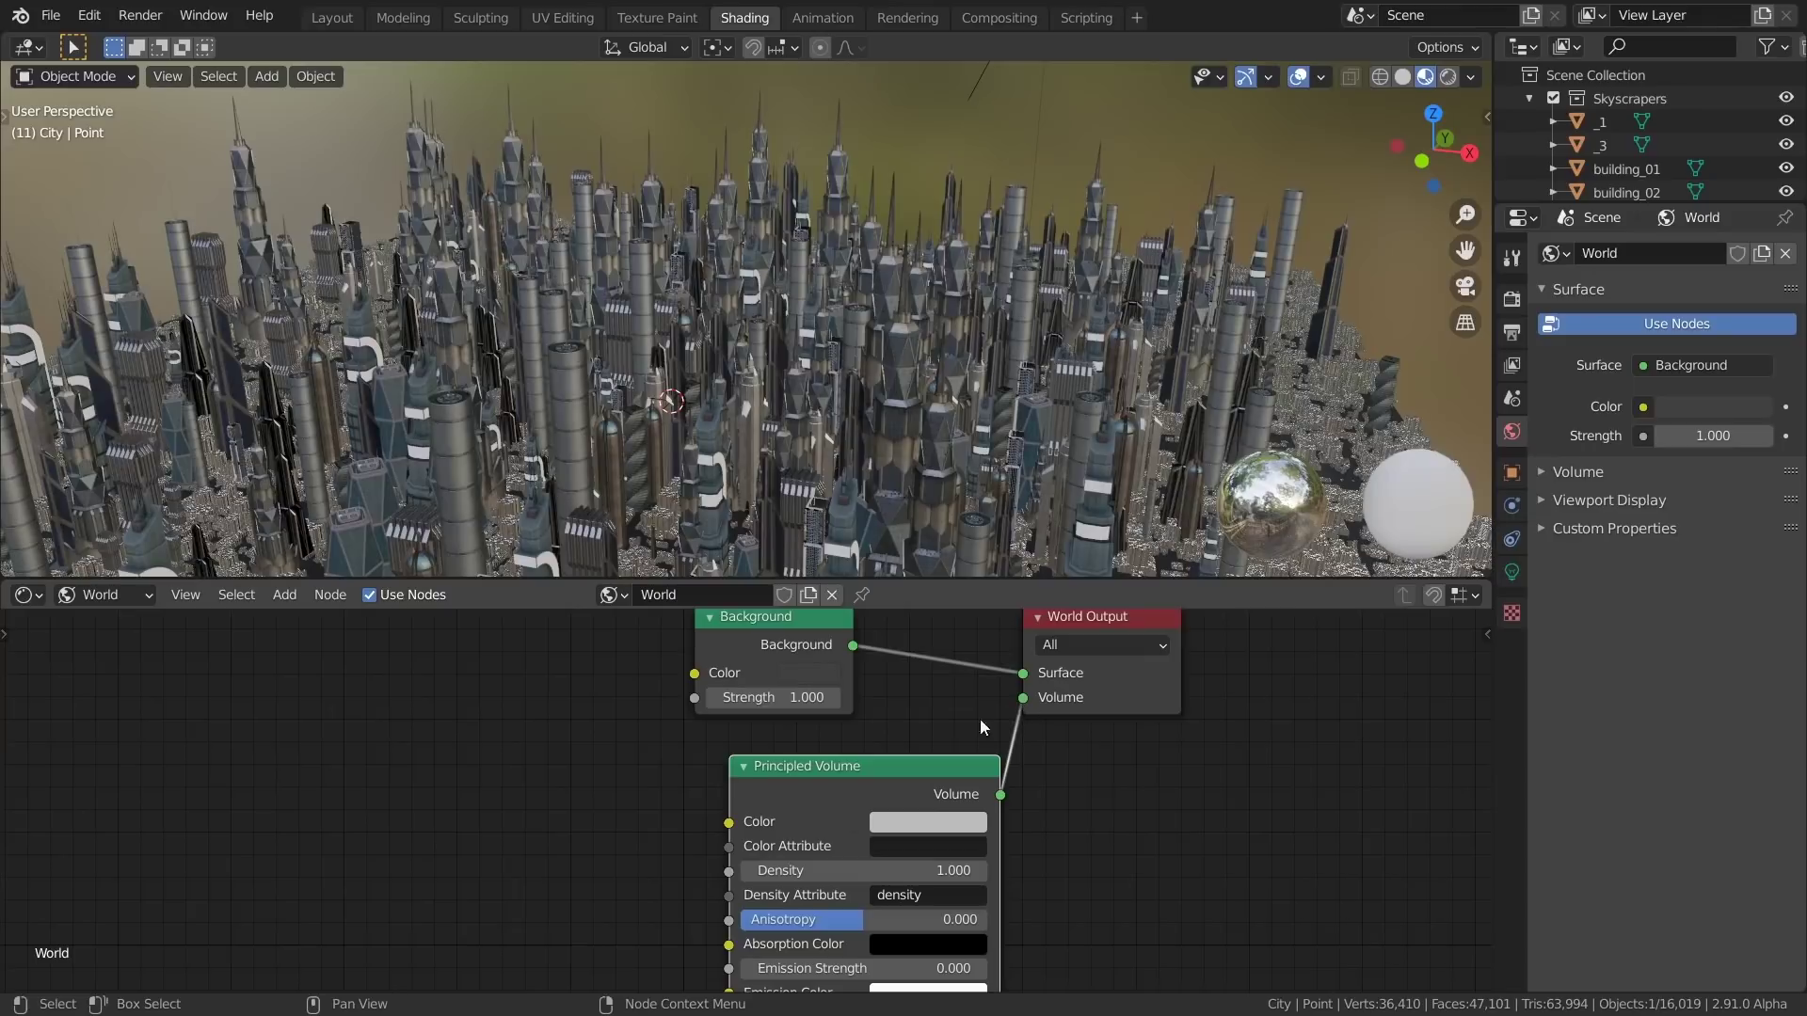
pyautogui.moveTo(928, 764); pyautogui.dragTo(859, 759)
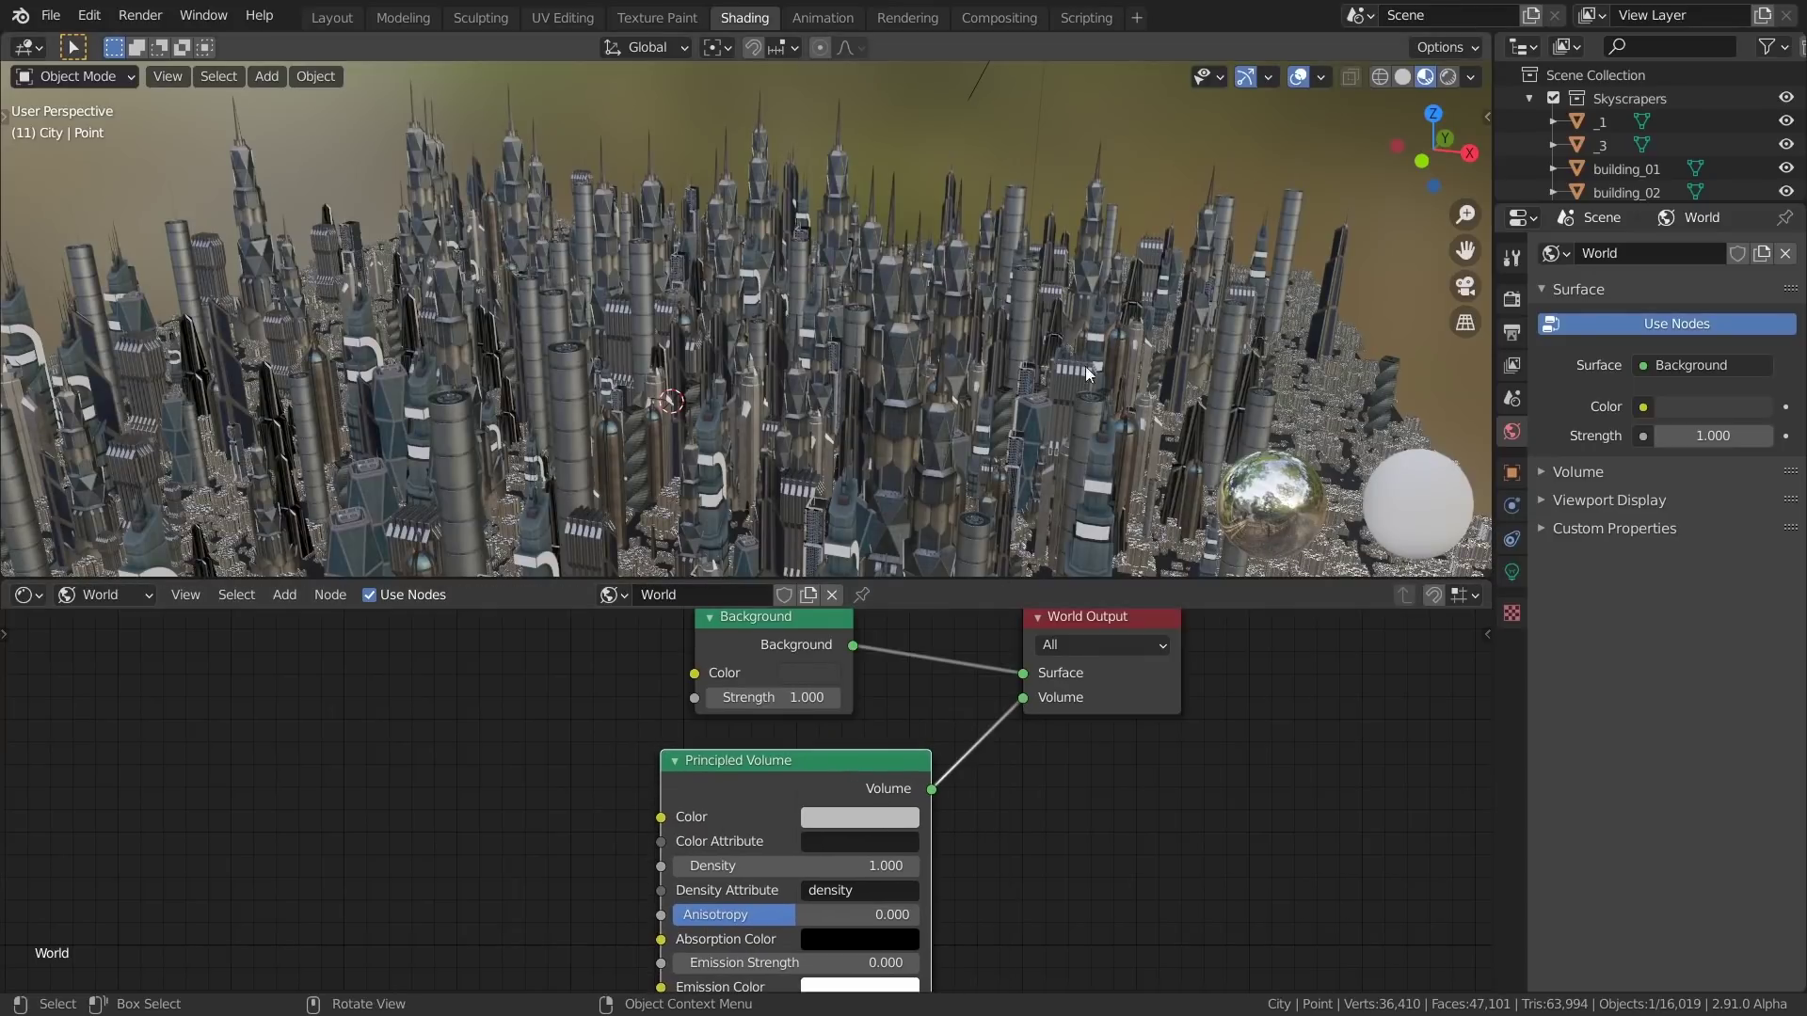
# Show the city in rendered shading and set the Principled Volume density to 0.300
pyautogui.click(1454, 79)
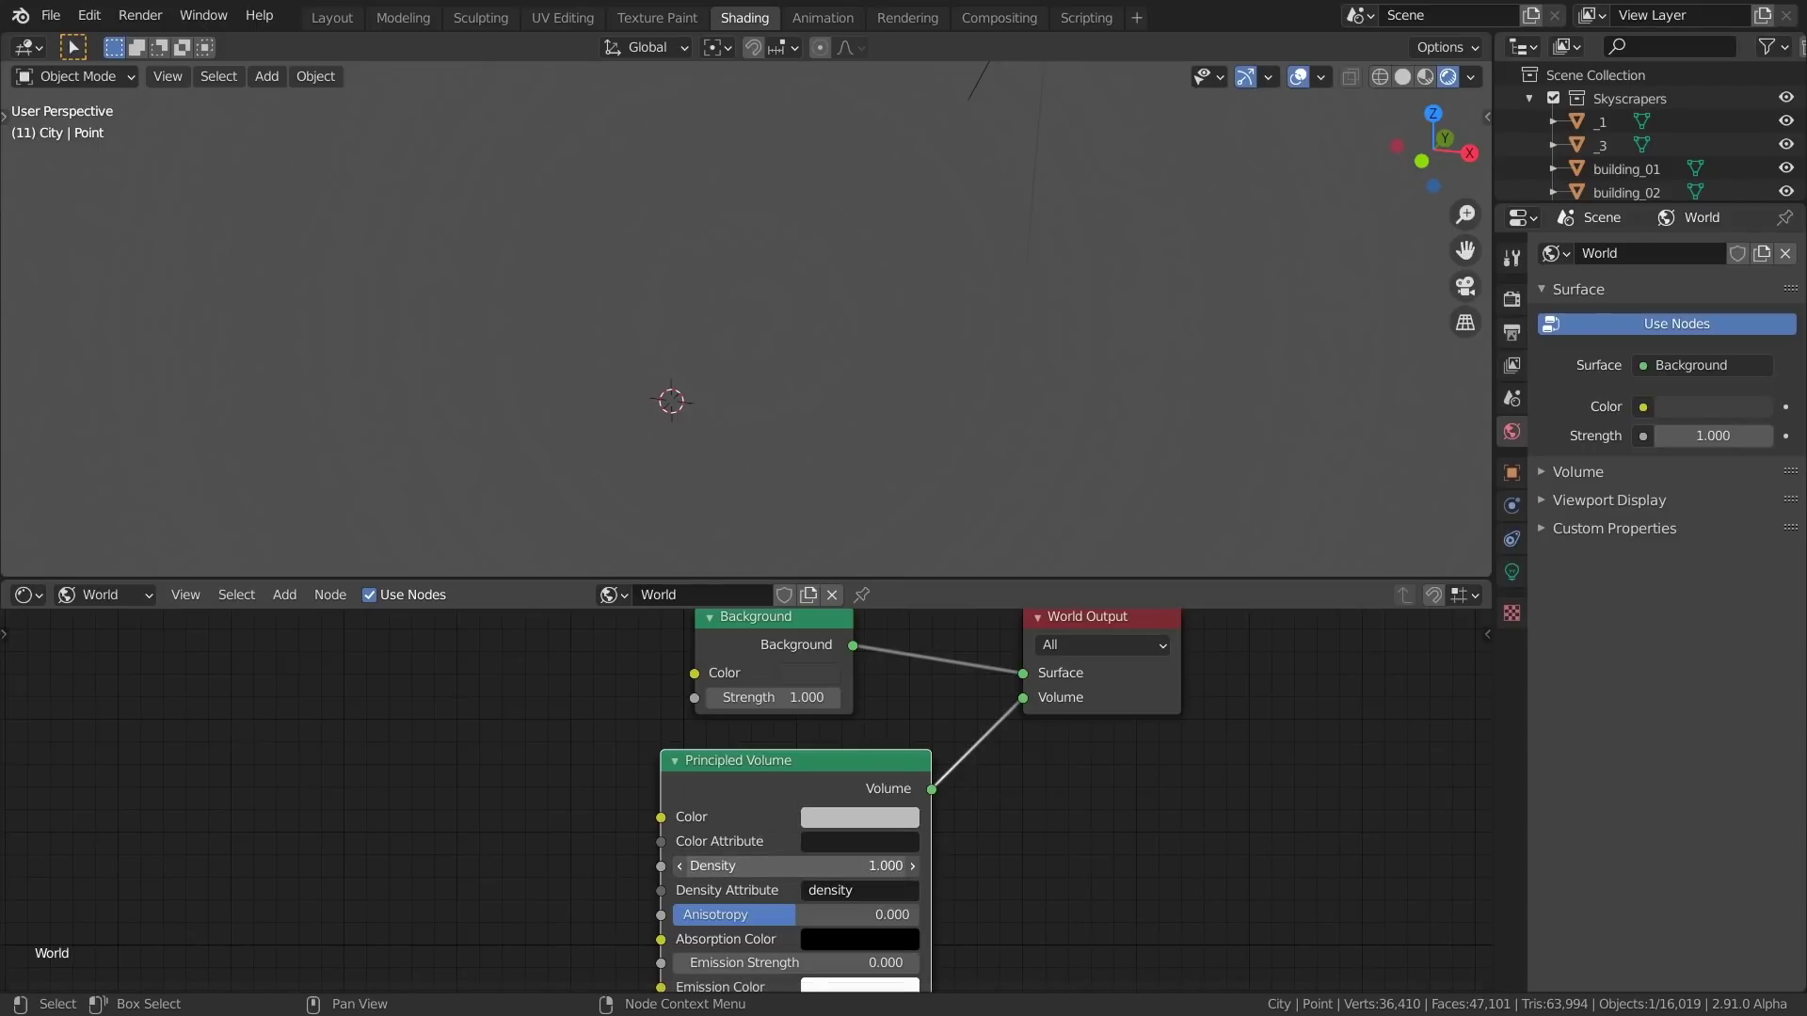
pyautogui.moveTo(800, 866); pyautogui.dragTo(950, 866)
pyautogui.scroll(3, 901, 275)
pyautogui.scroll(-1, 909, 384)
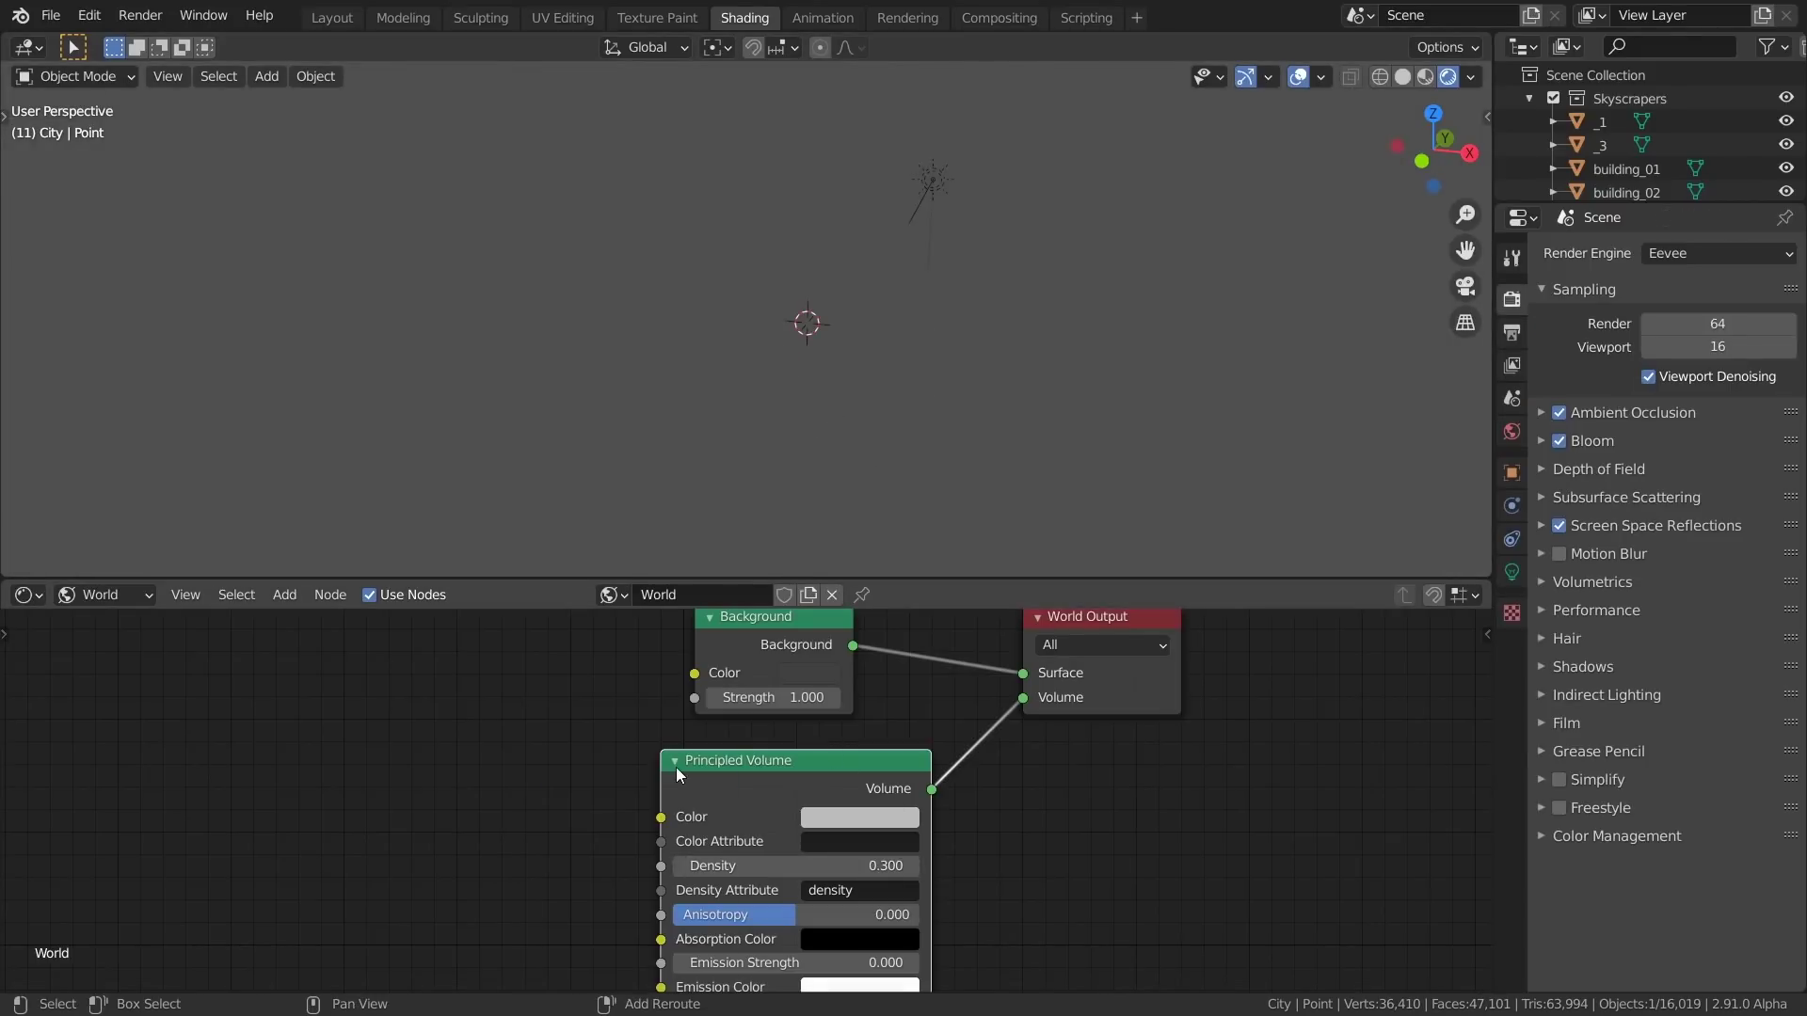
# Add a ColorRamp node and connect its Color output to the Principled Volume's Density input
pyautogui.hotkey('shift', 'a')
pyautogui.click(577, 747)
pyautogui.write('col')
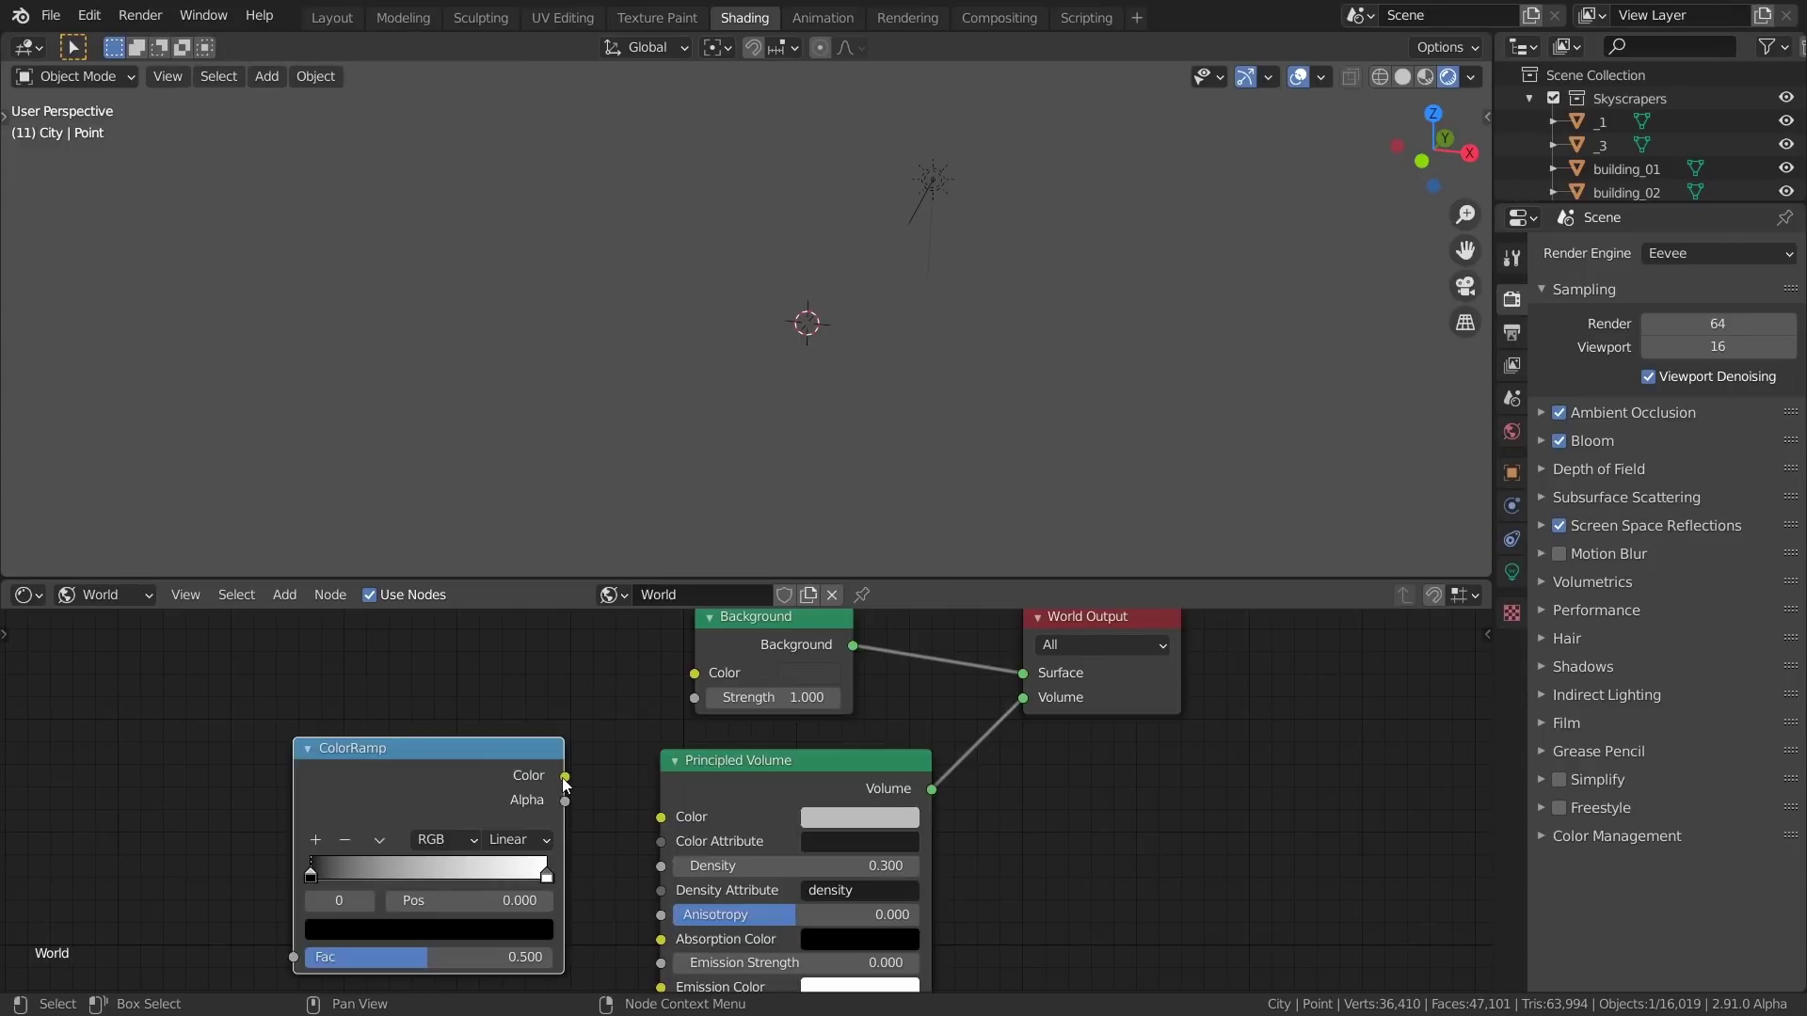
pyautogui.moveTo(565, 777); pyautogui.dragTo(663, 870)
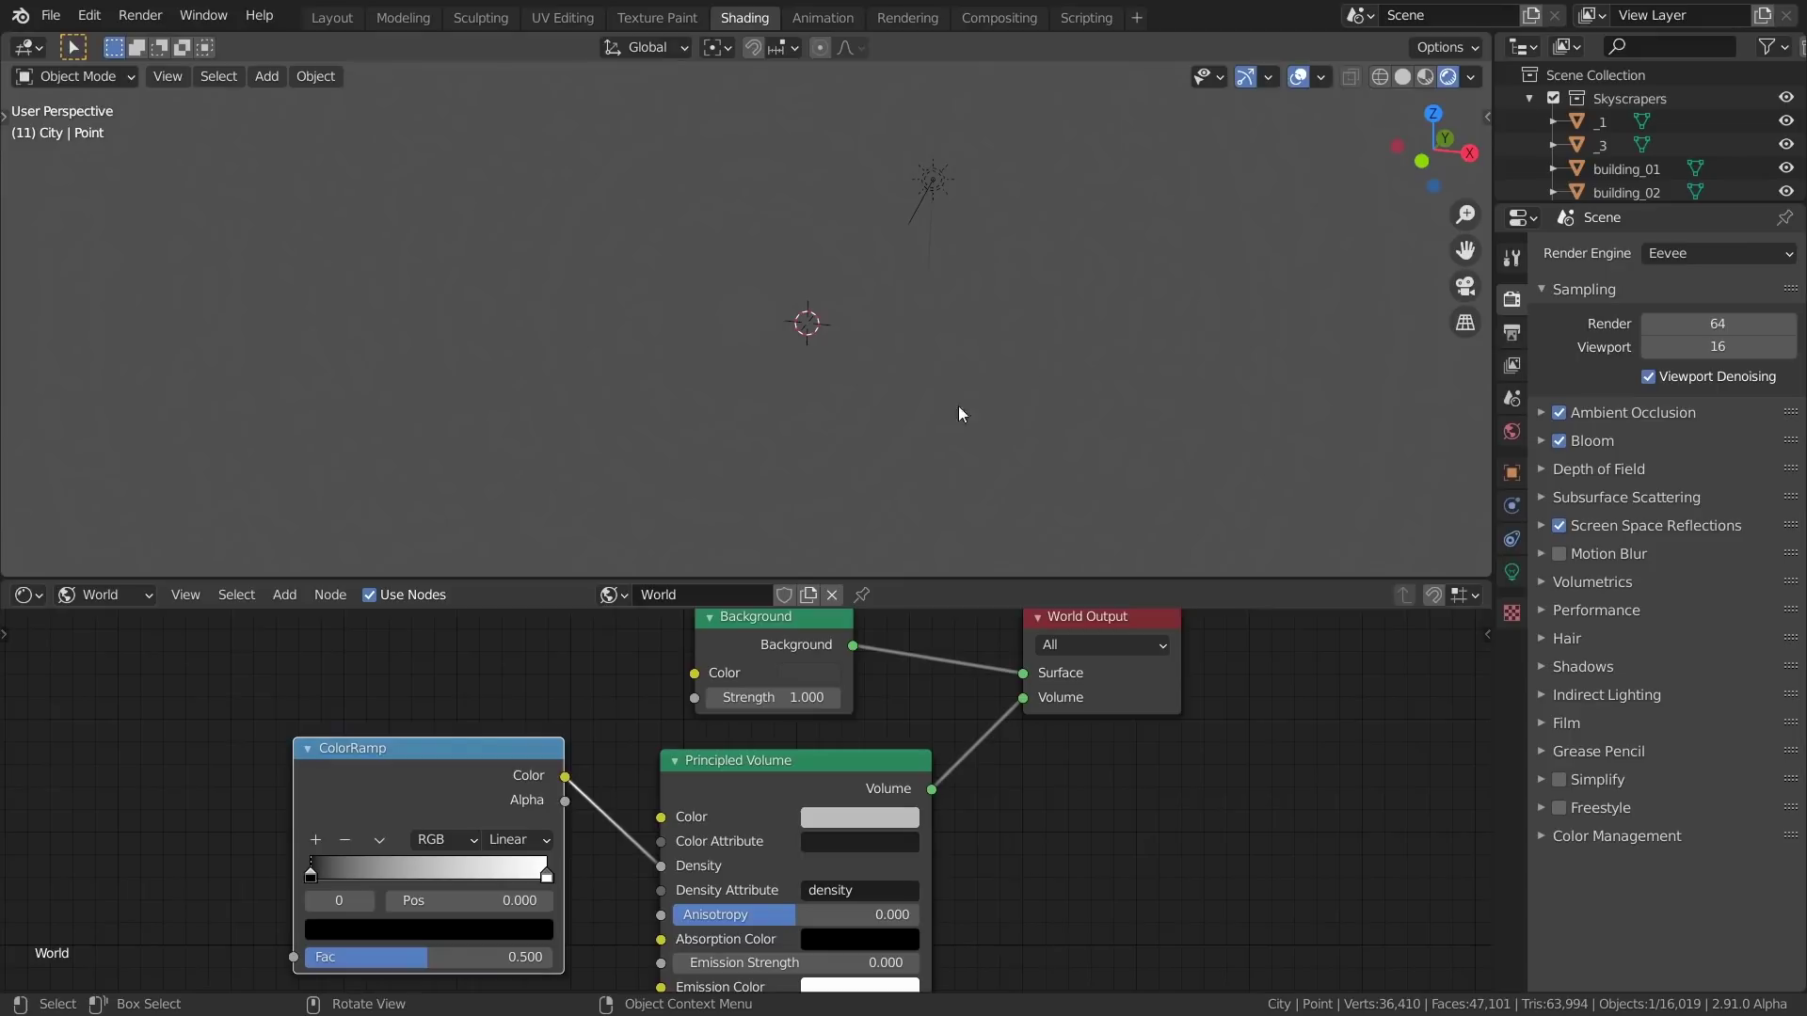
# Move the ColorRamp's black stop to position 0.482 and change the Principled Volume color to a muted light blue
pyautogui.moveTo(334, 881); pyautogui.dragTo(425, 877)
pyautogui.click(871, 818)
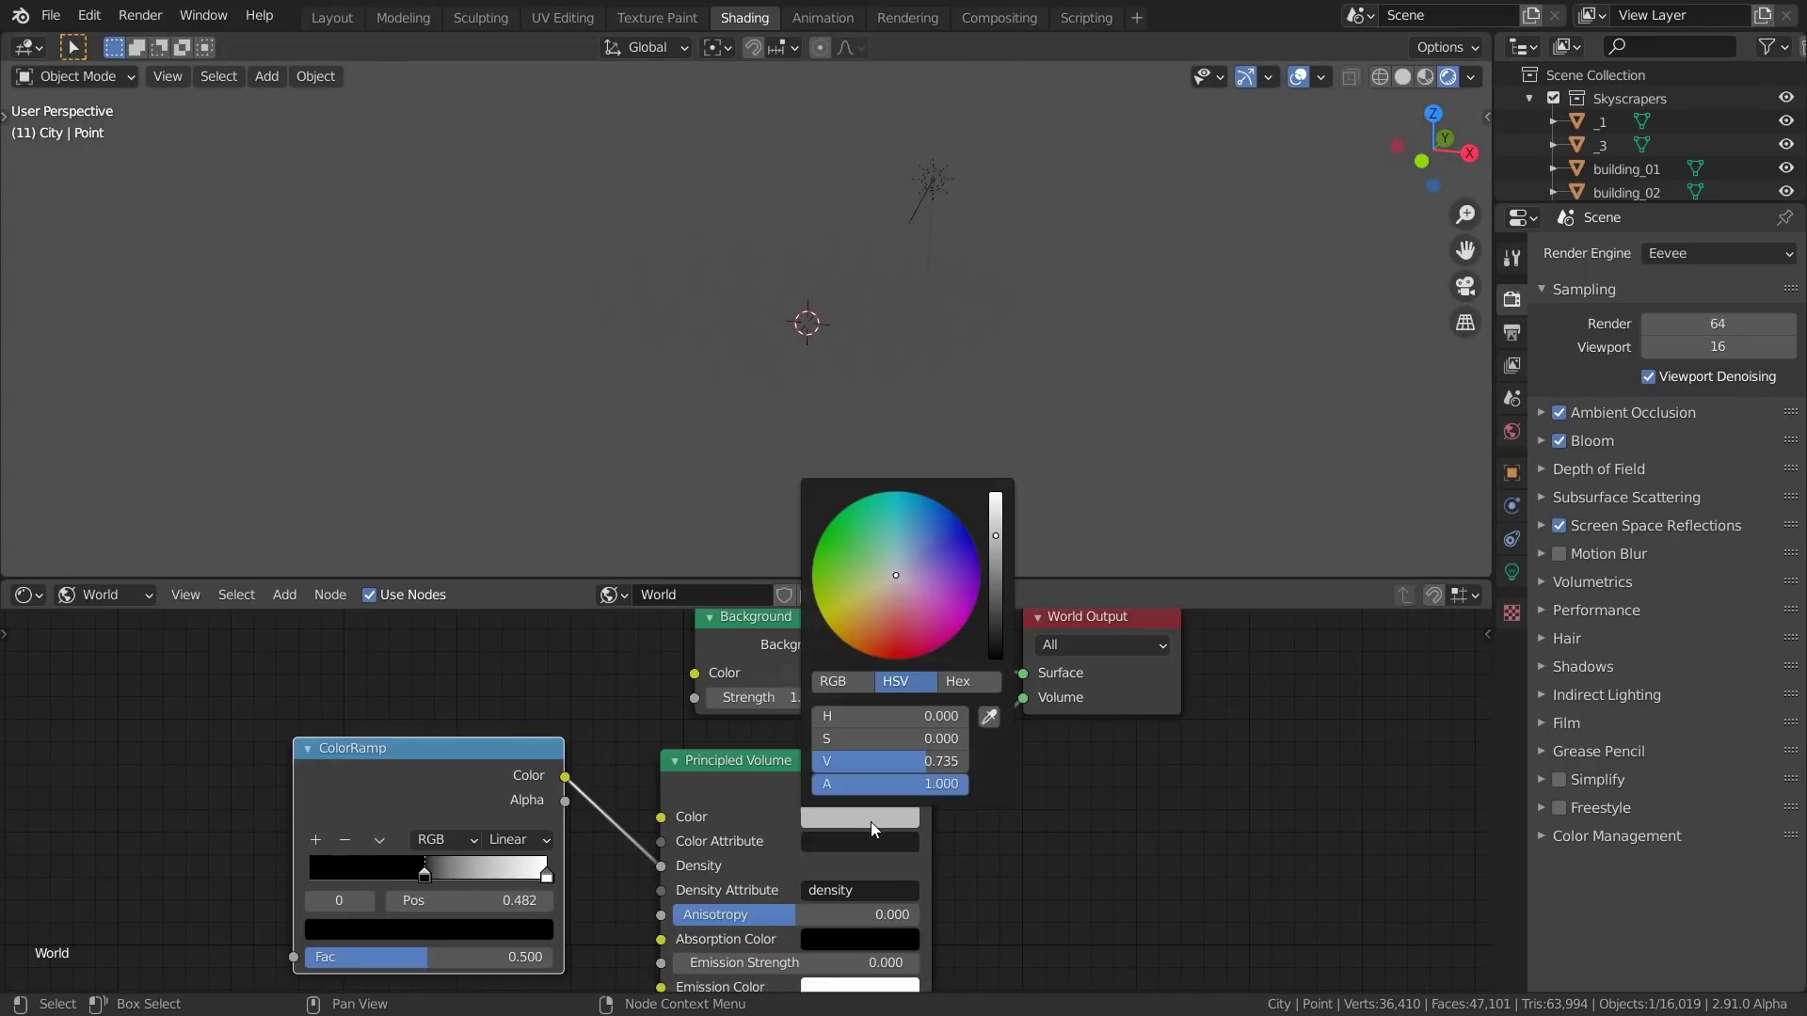
pyautogui.moveTo(996, 535); pyautogui.dragTo(904, 545)
# Select the point light in the City collection and raise its power to 512.4 W
pyautogui.click(1529, 98)
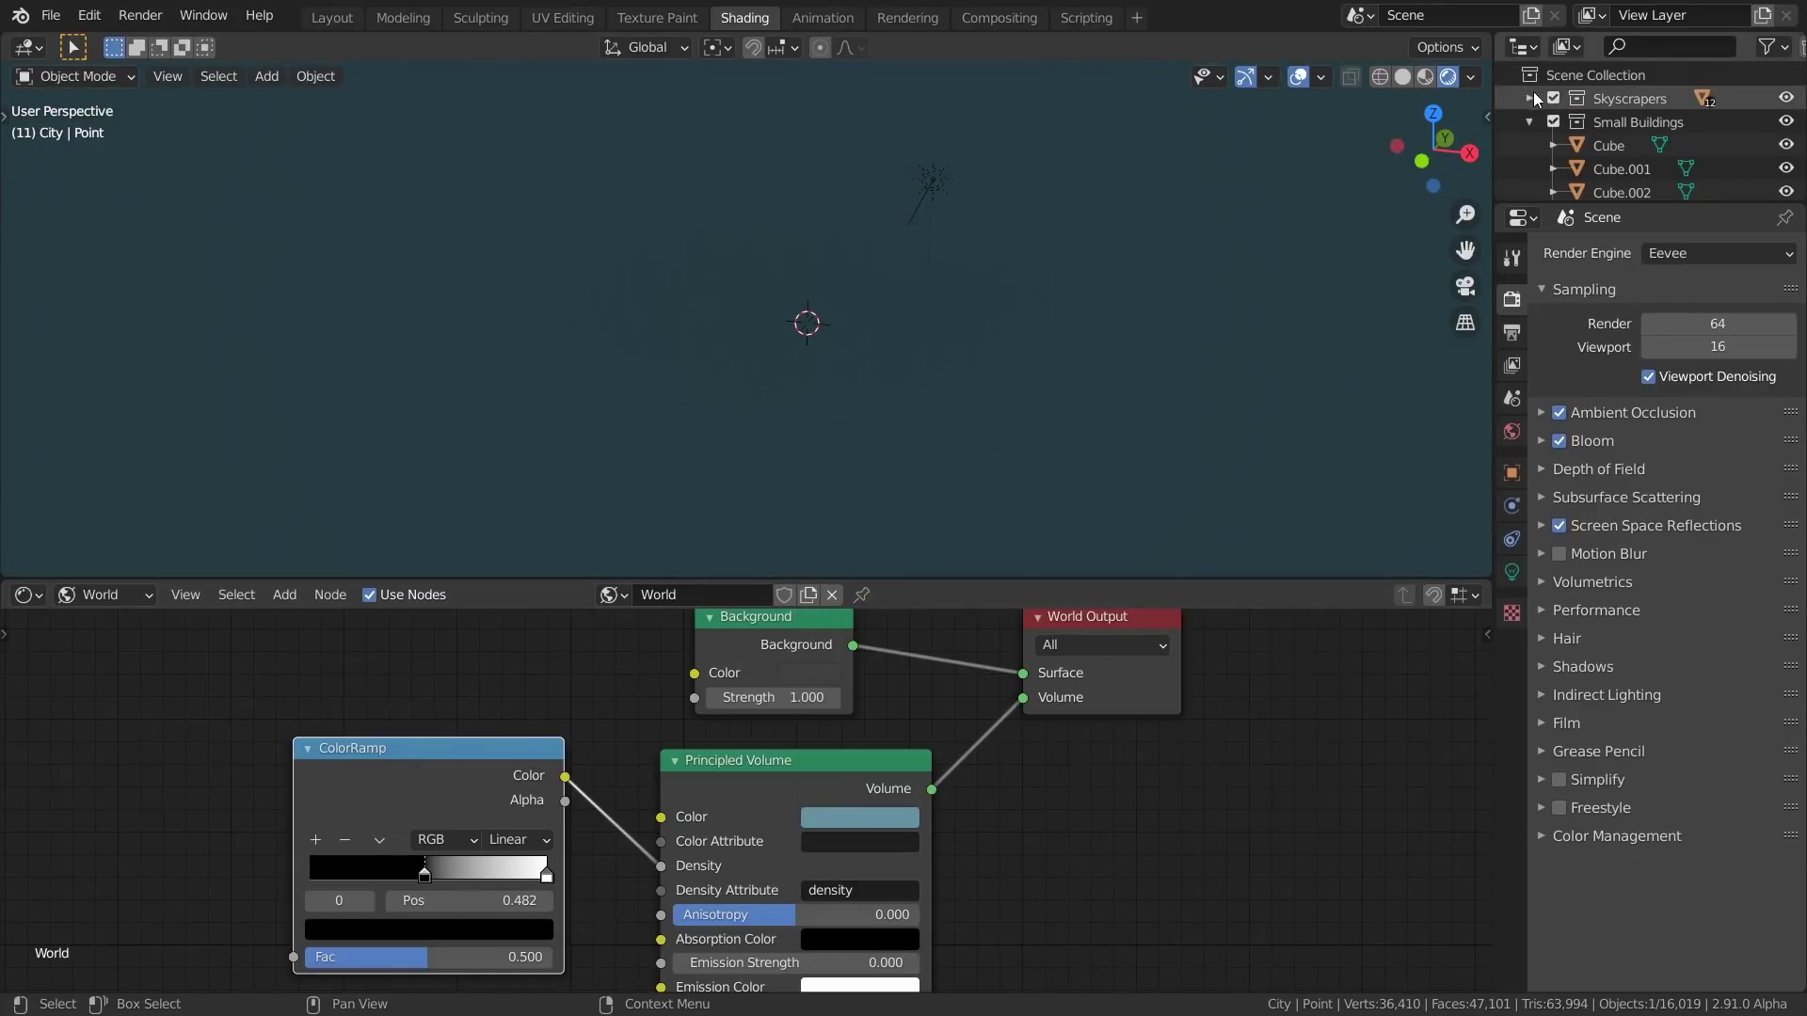
pyautogui.scroll(-1, 1580, 123)
pyautogui.click(1617, 151)
pyautogui.click(1511, 572)
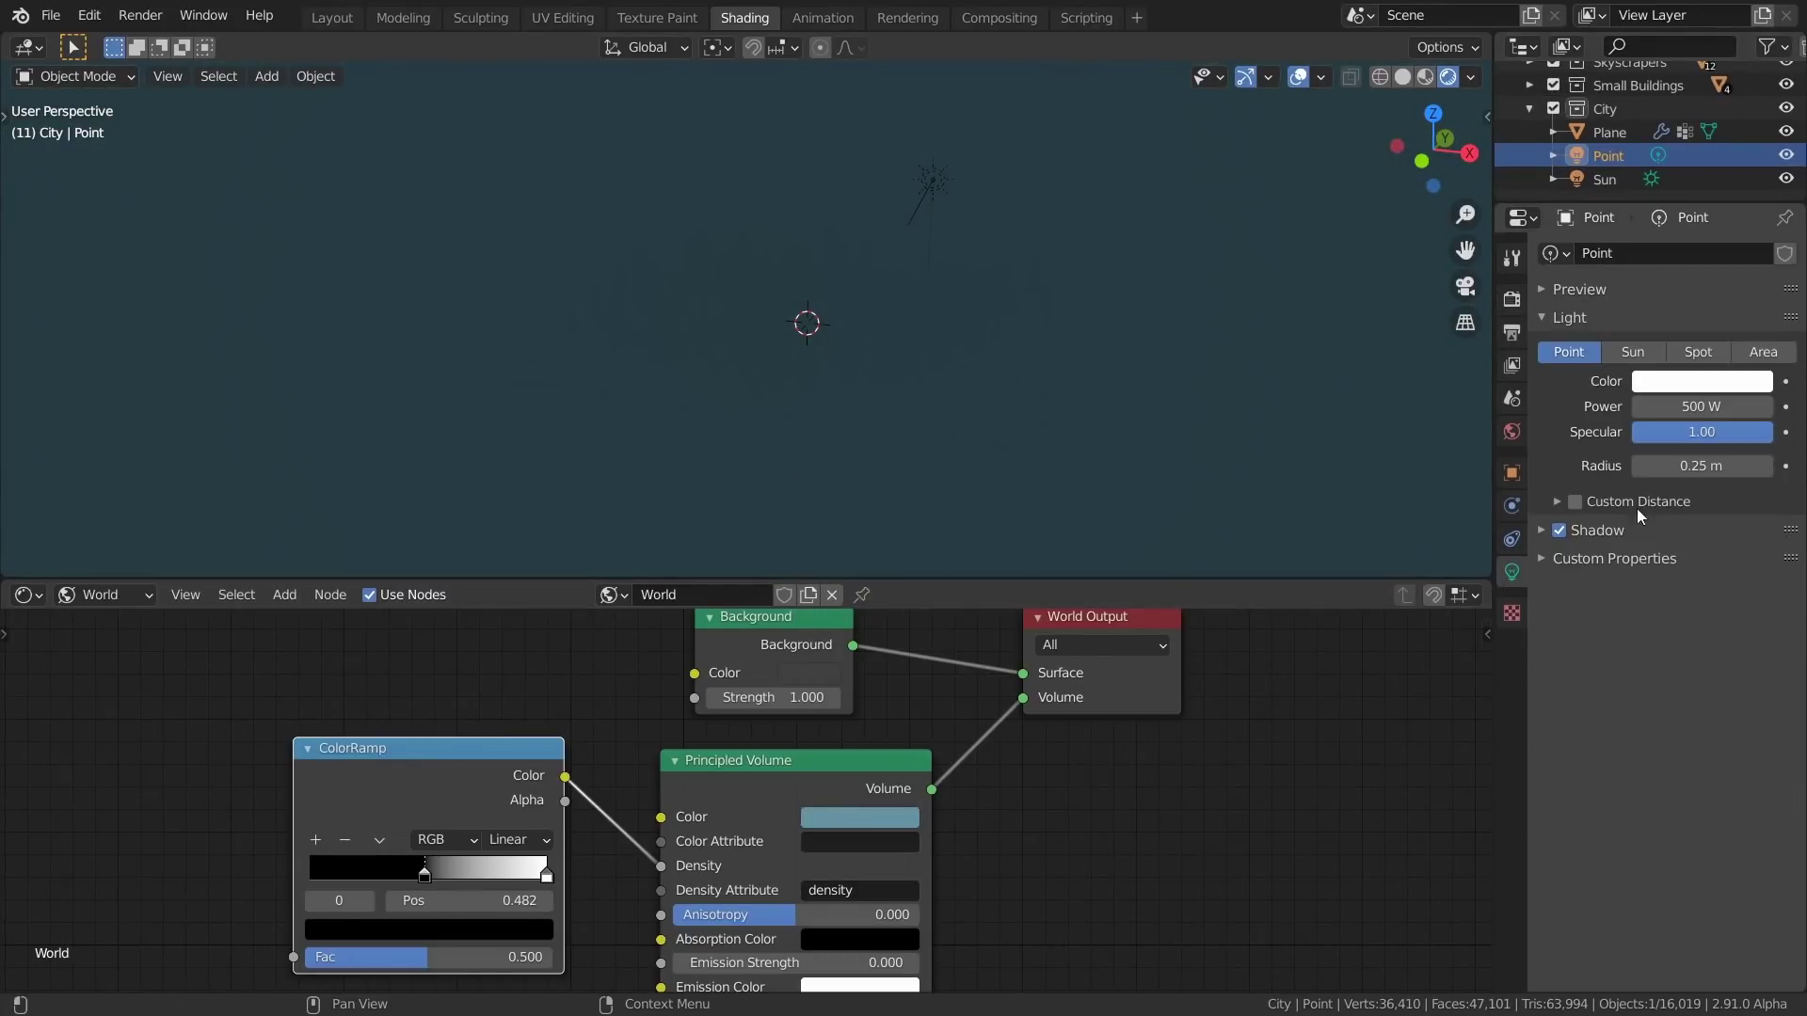
pyautogui.moveTo(1682, 416); pyautogui.dragTo(1698, 406)
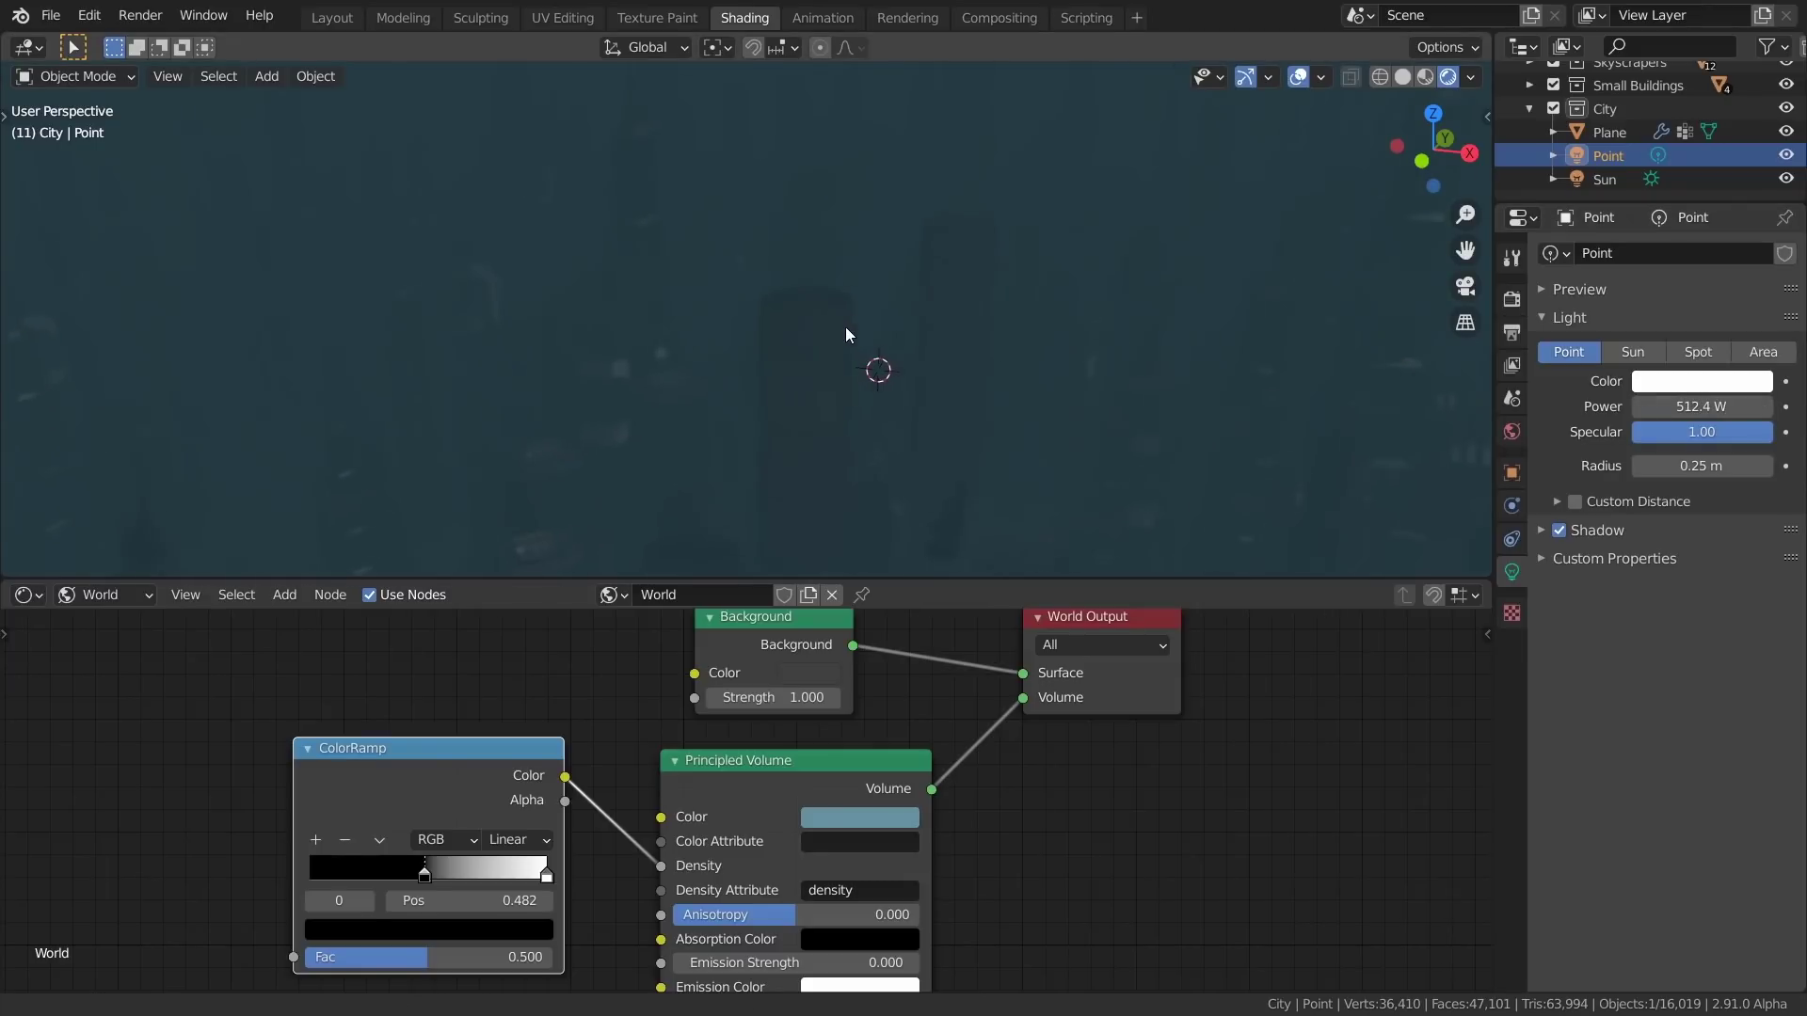
# Add a middle stop to the ColorRamp, darken it to a grey of value 0.184 and place it at position 0.647
pyautogui.moveTo(912, 303); pyautogui.dragTo(1039, 412, button='middle')
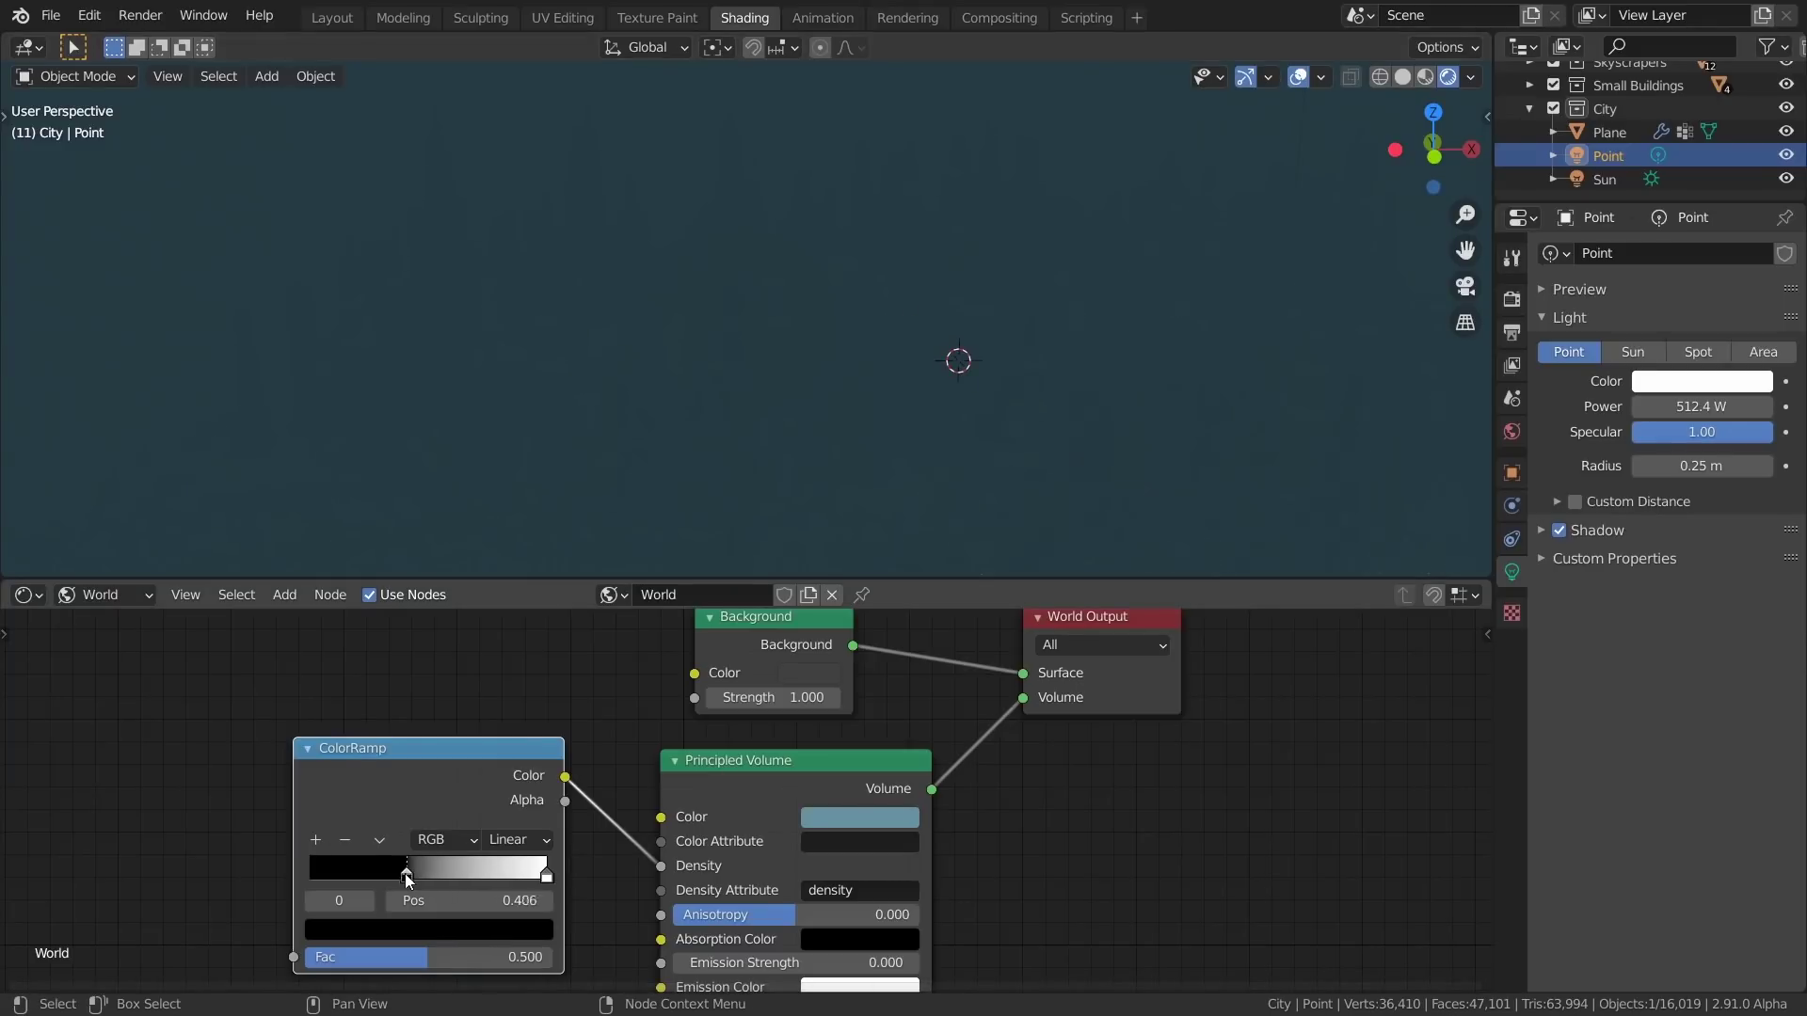
pyautogui.click(315, 840)
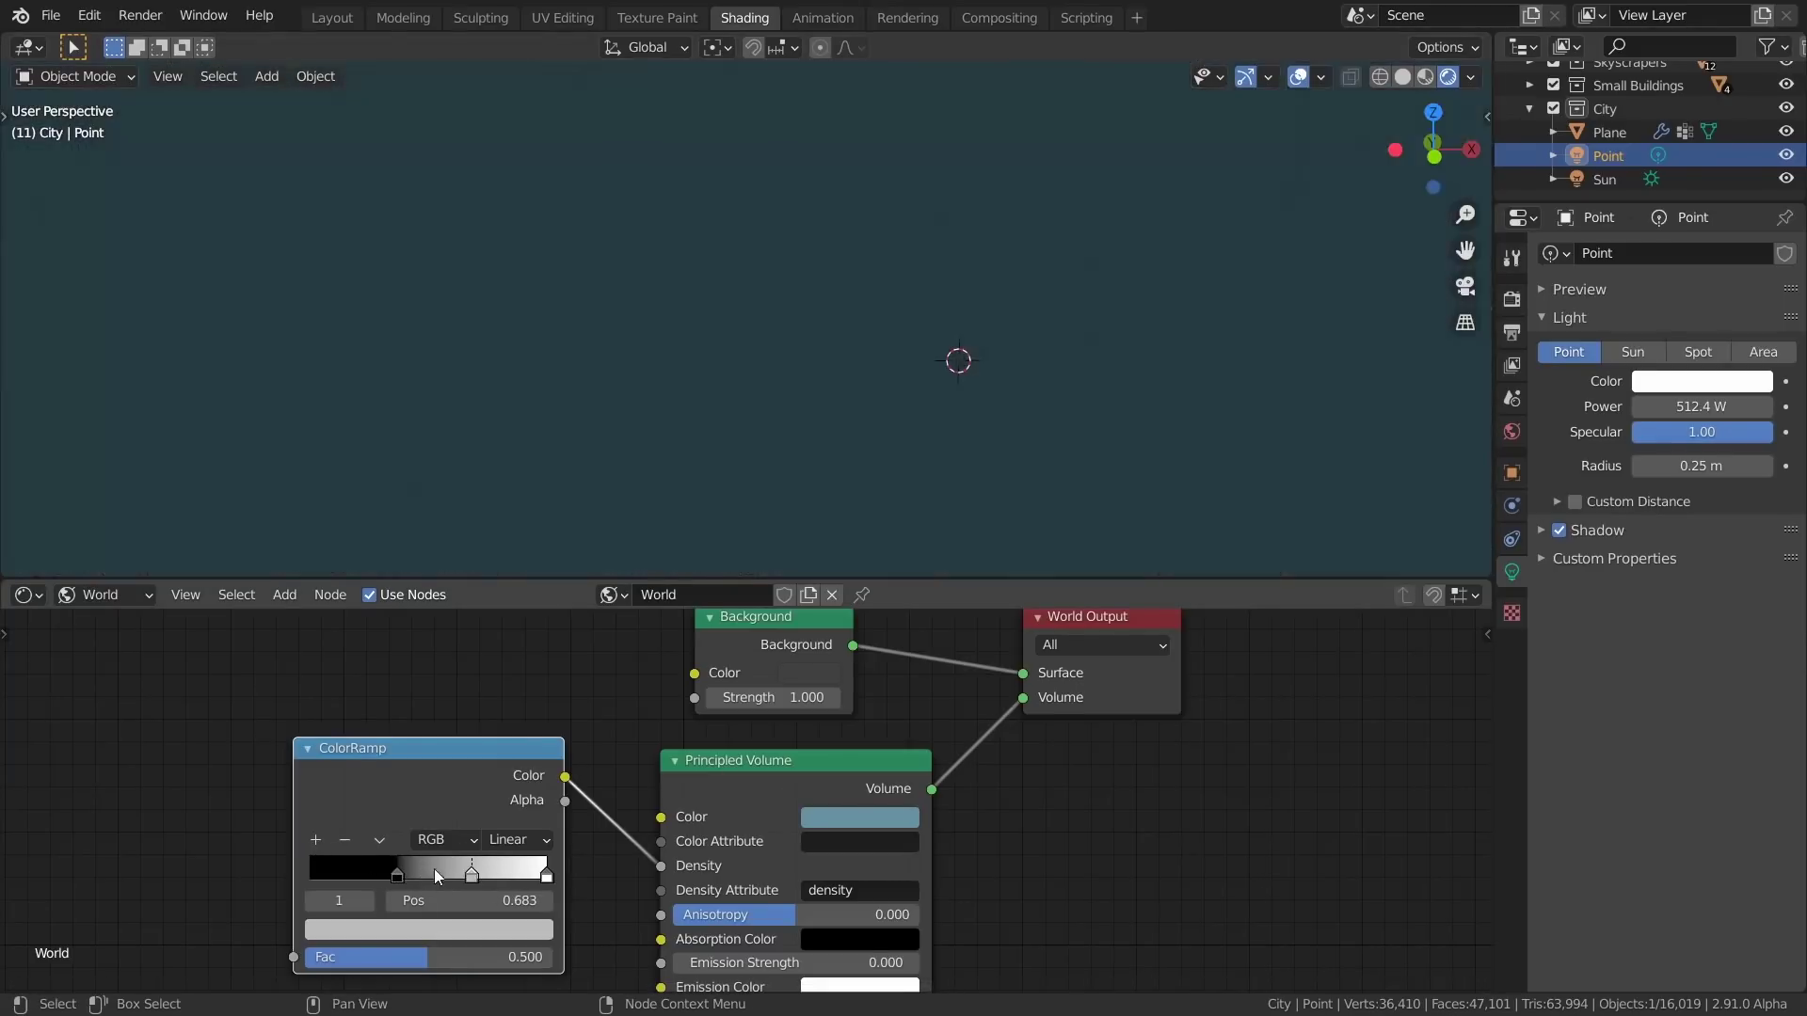
pyautogui.click(483, 937)
pyautogui.moveTo(499, 678); pyautogui.dragTo(500, 742)
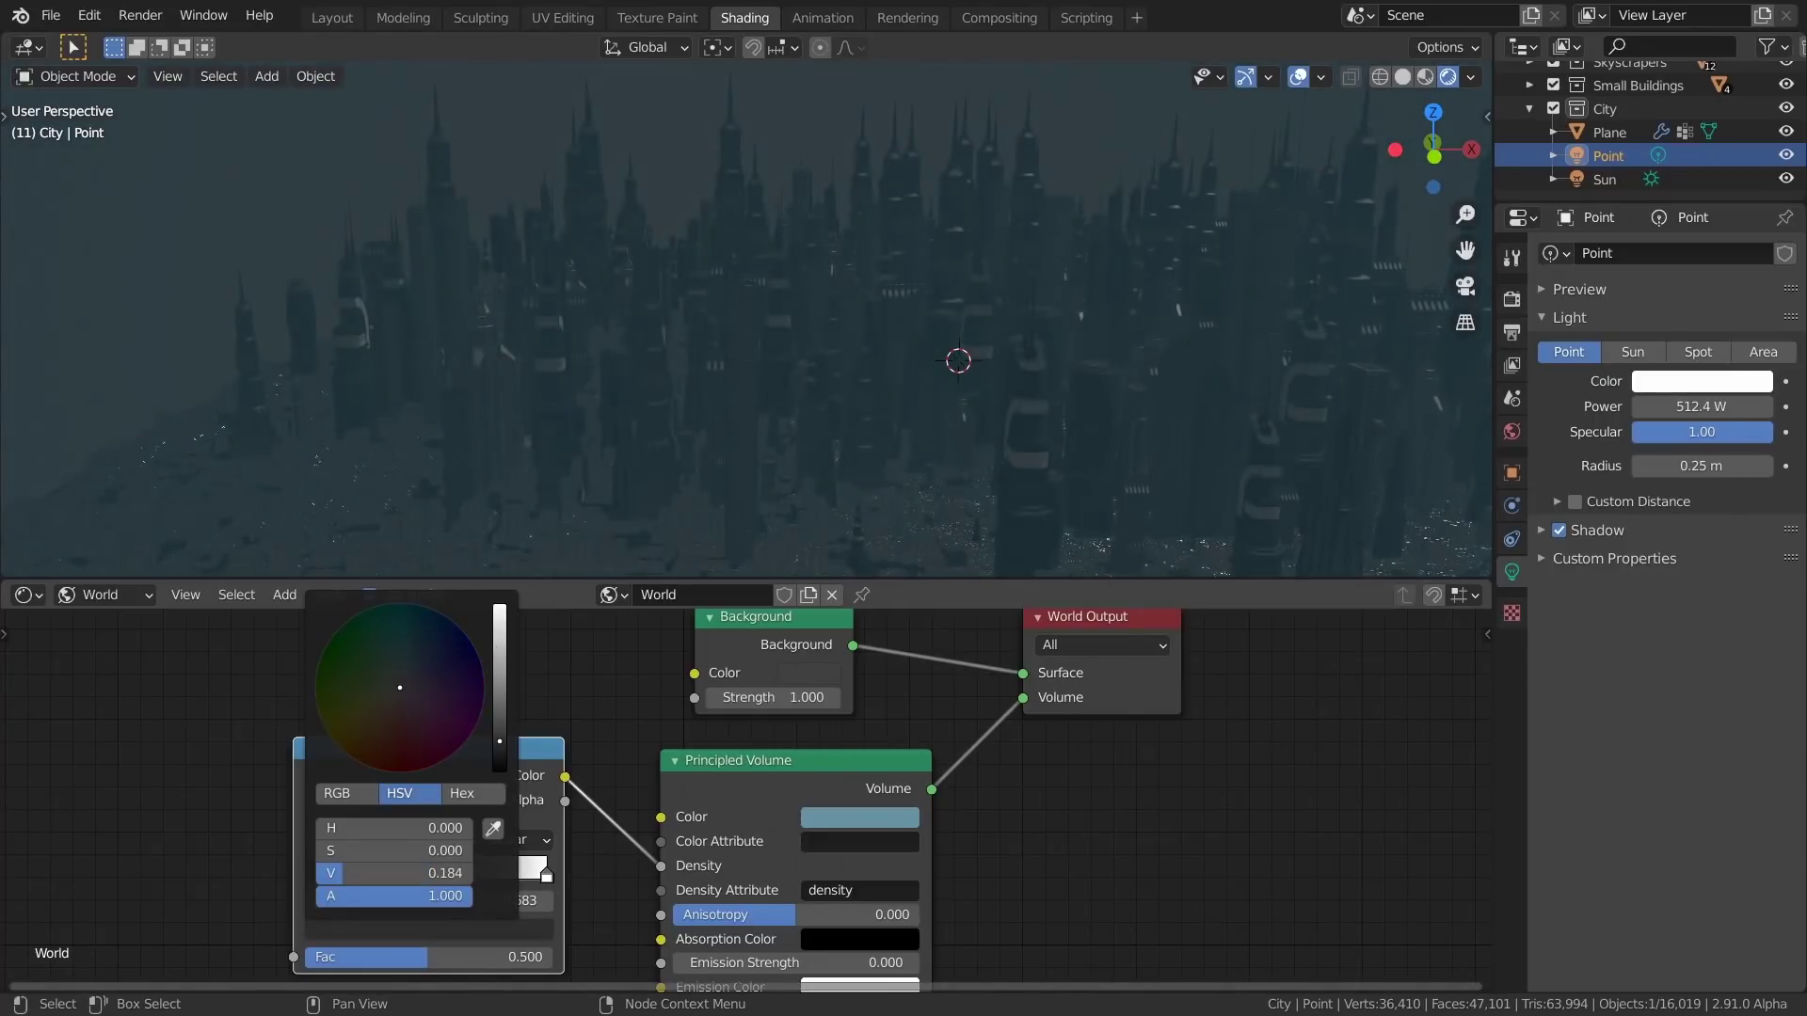
pyautogui.moveTo(411, 877); pyautogui.dragTo(463, 879)
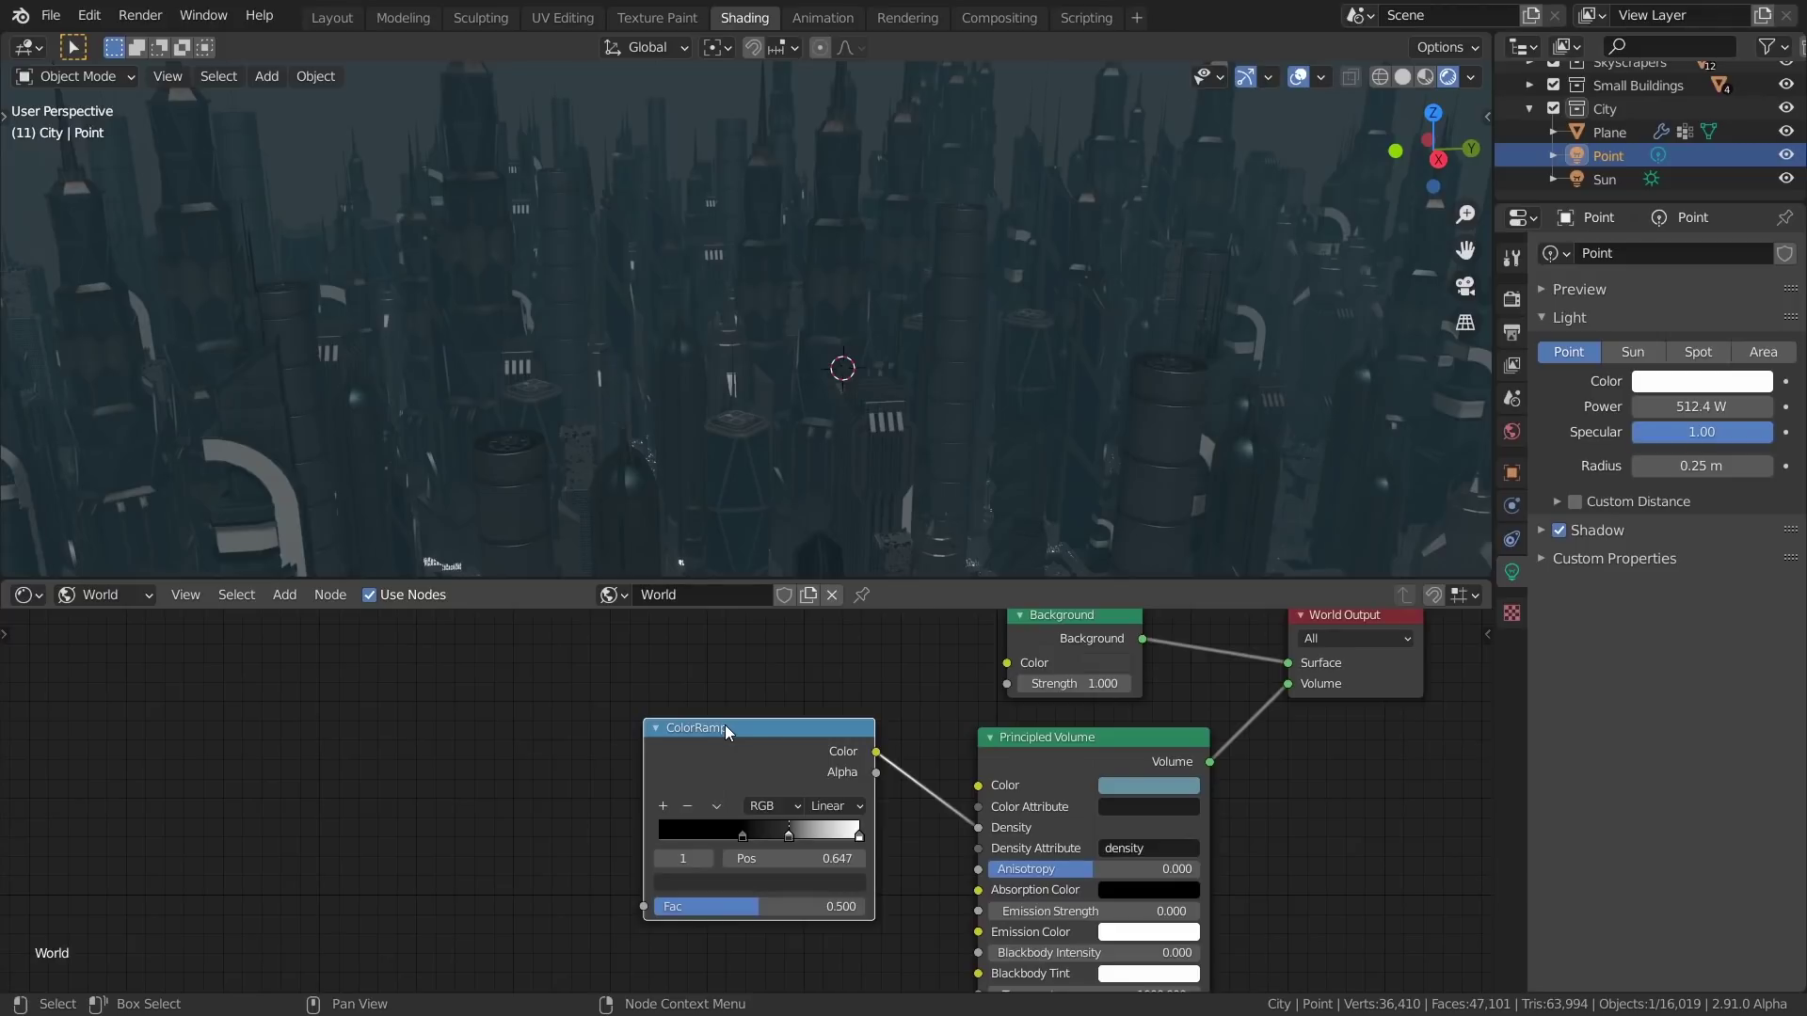
# Add a Noise Texture node before the ColorRamp and connect its Fac output to the ColorRamp's Fac input
pyautogui.hotkey('shift', 'a')
pyautogui.click(725, 726)
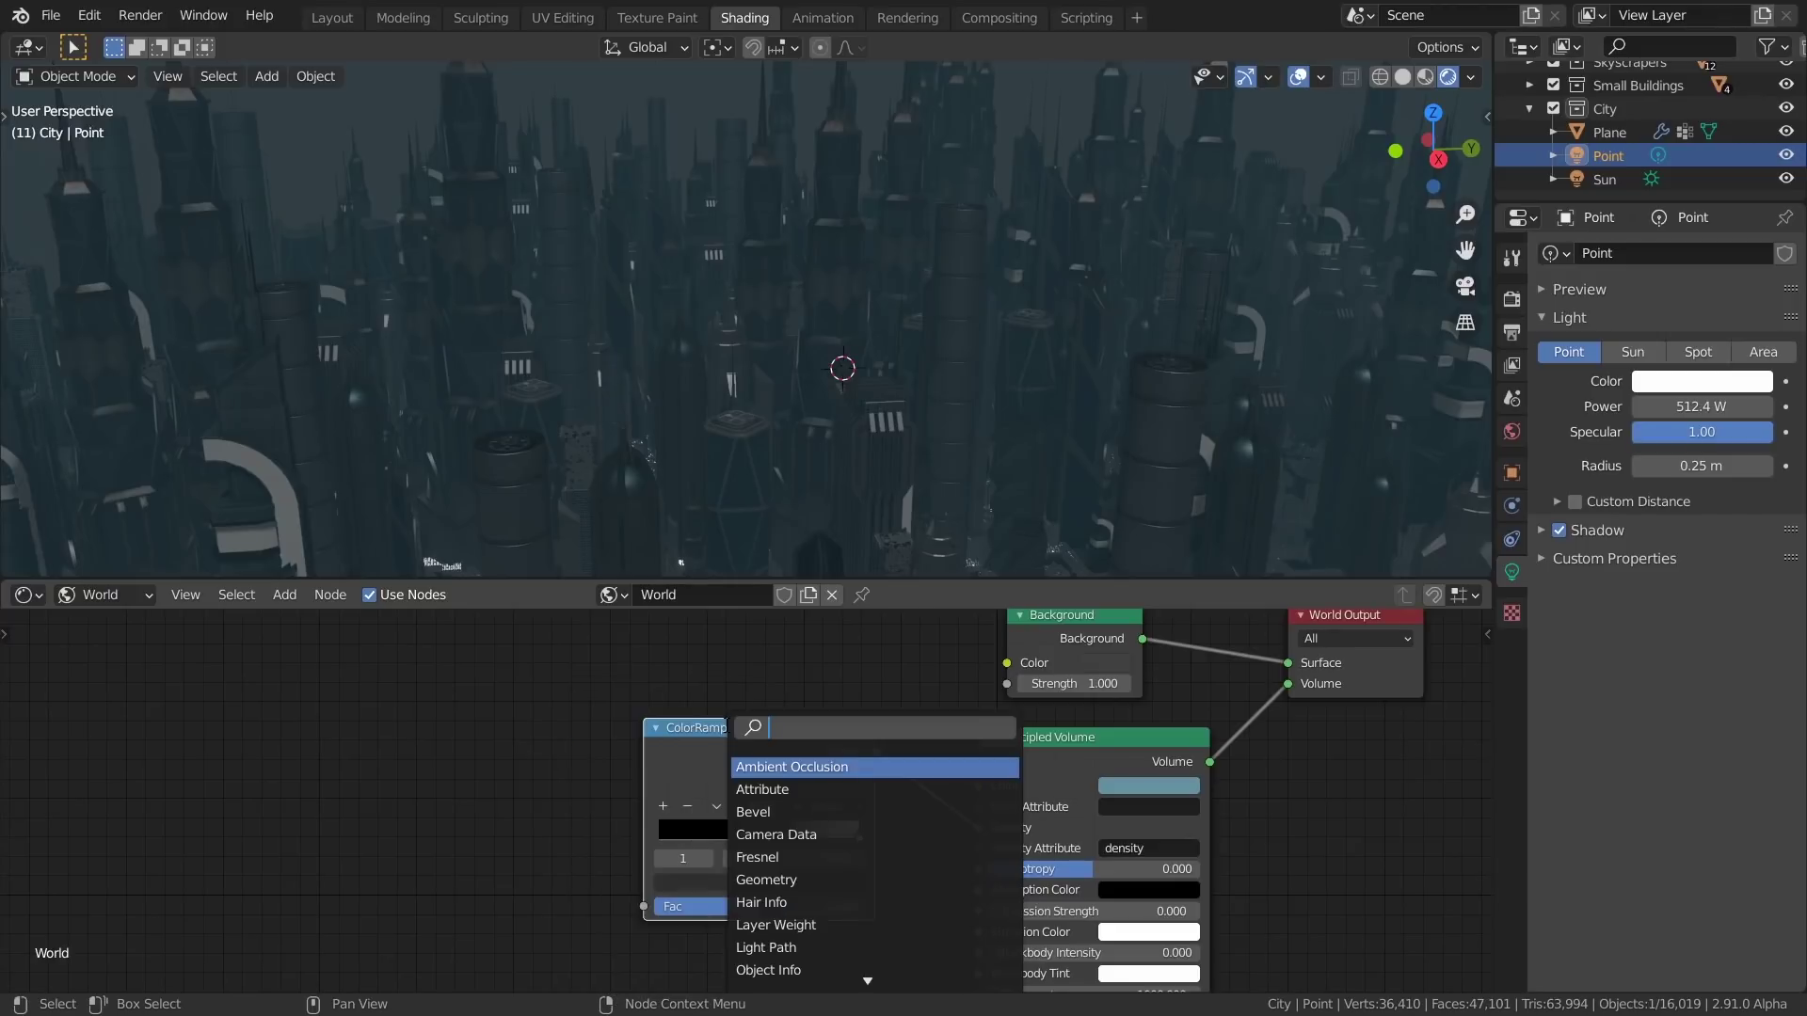
pyautogui.write('noise')
pyautogui.press('Return')
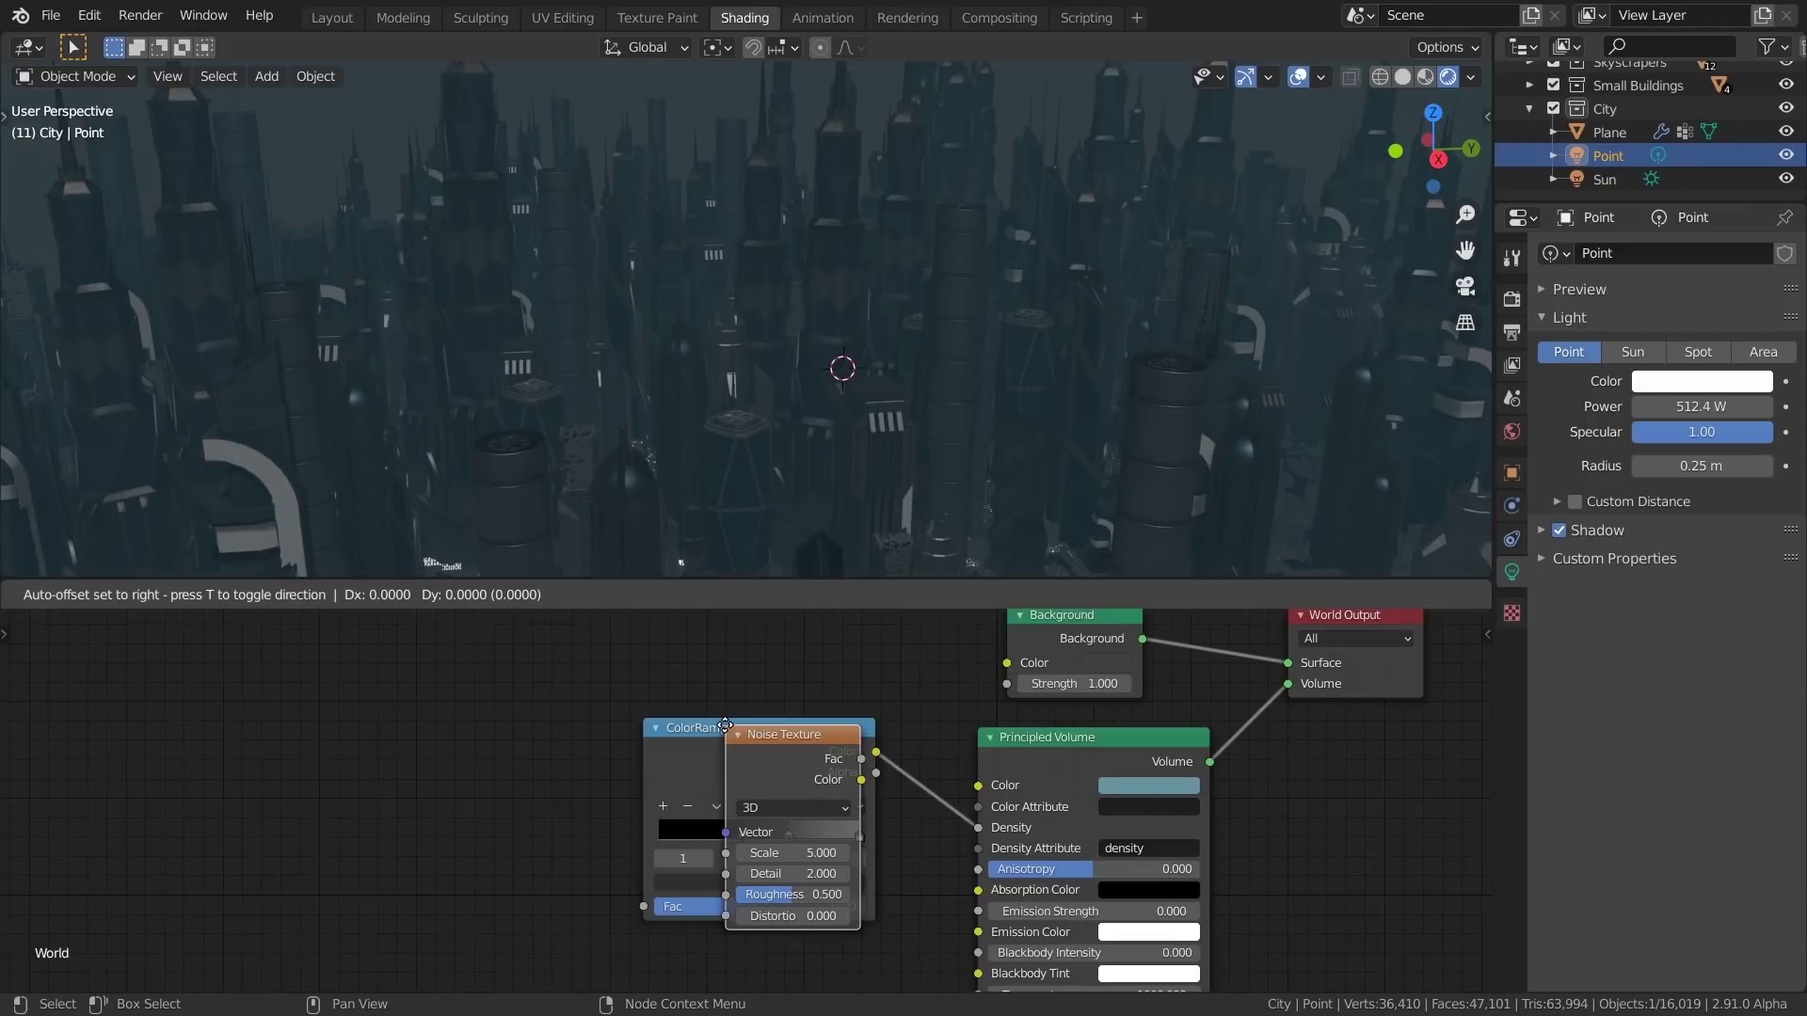
pyautogui.click(591, 758)
pyautogui.moveTo(641, 907); pyautogui.dragTo(647, 907)
pyautogui.moveTo(517, 737); pyautogui.dragTo(472, 736)
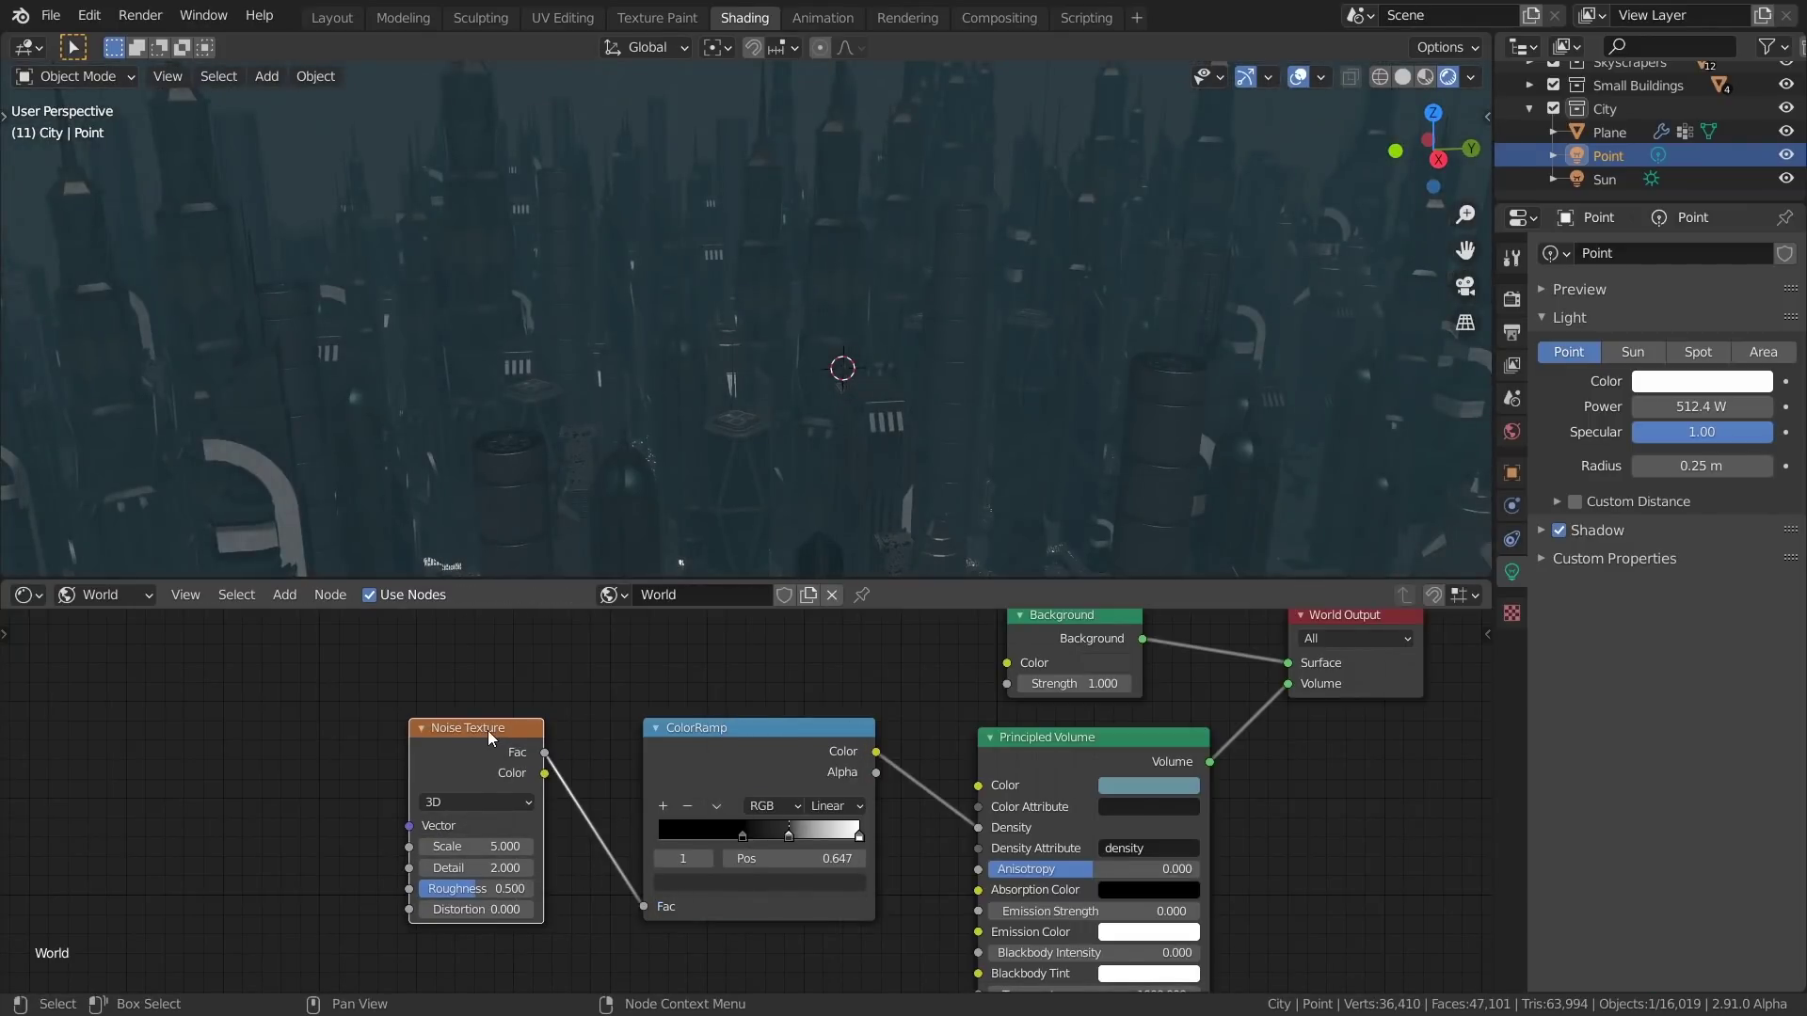
# Add Mapping and Texture Coordinate nodes connected to the Noise Texture's Vector input, using Generated coordinates
pyautogui.hotkey('ctrl', 't')
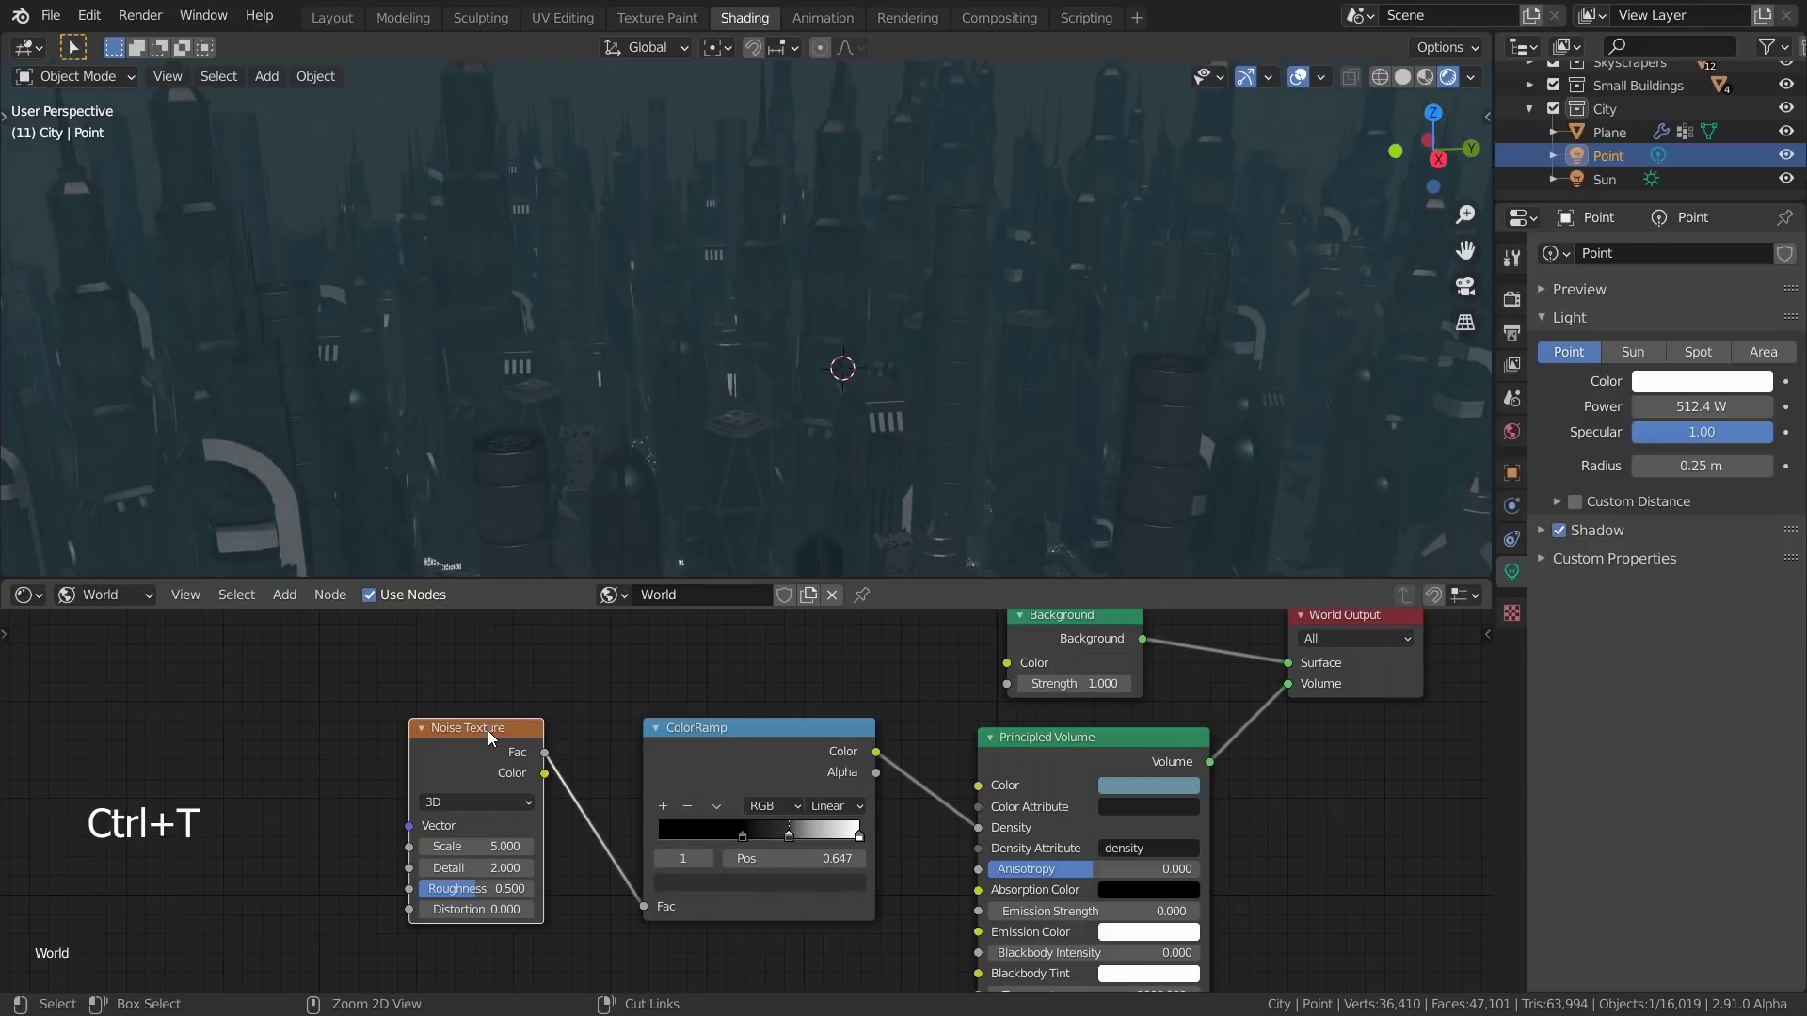
pyautogui.scroll(-1, 319, 742)
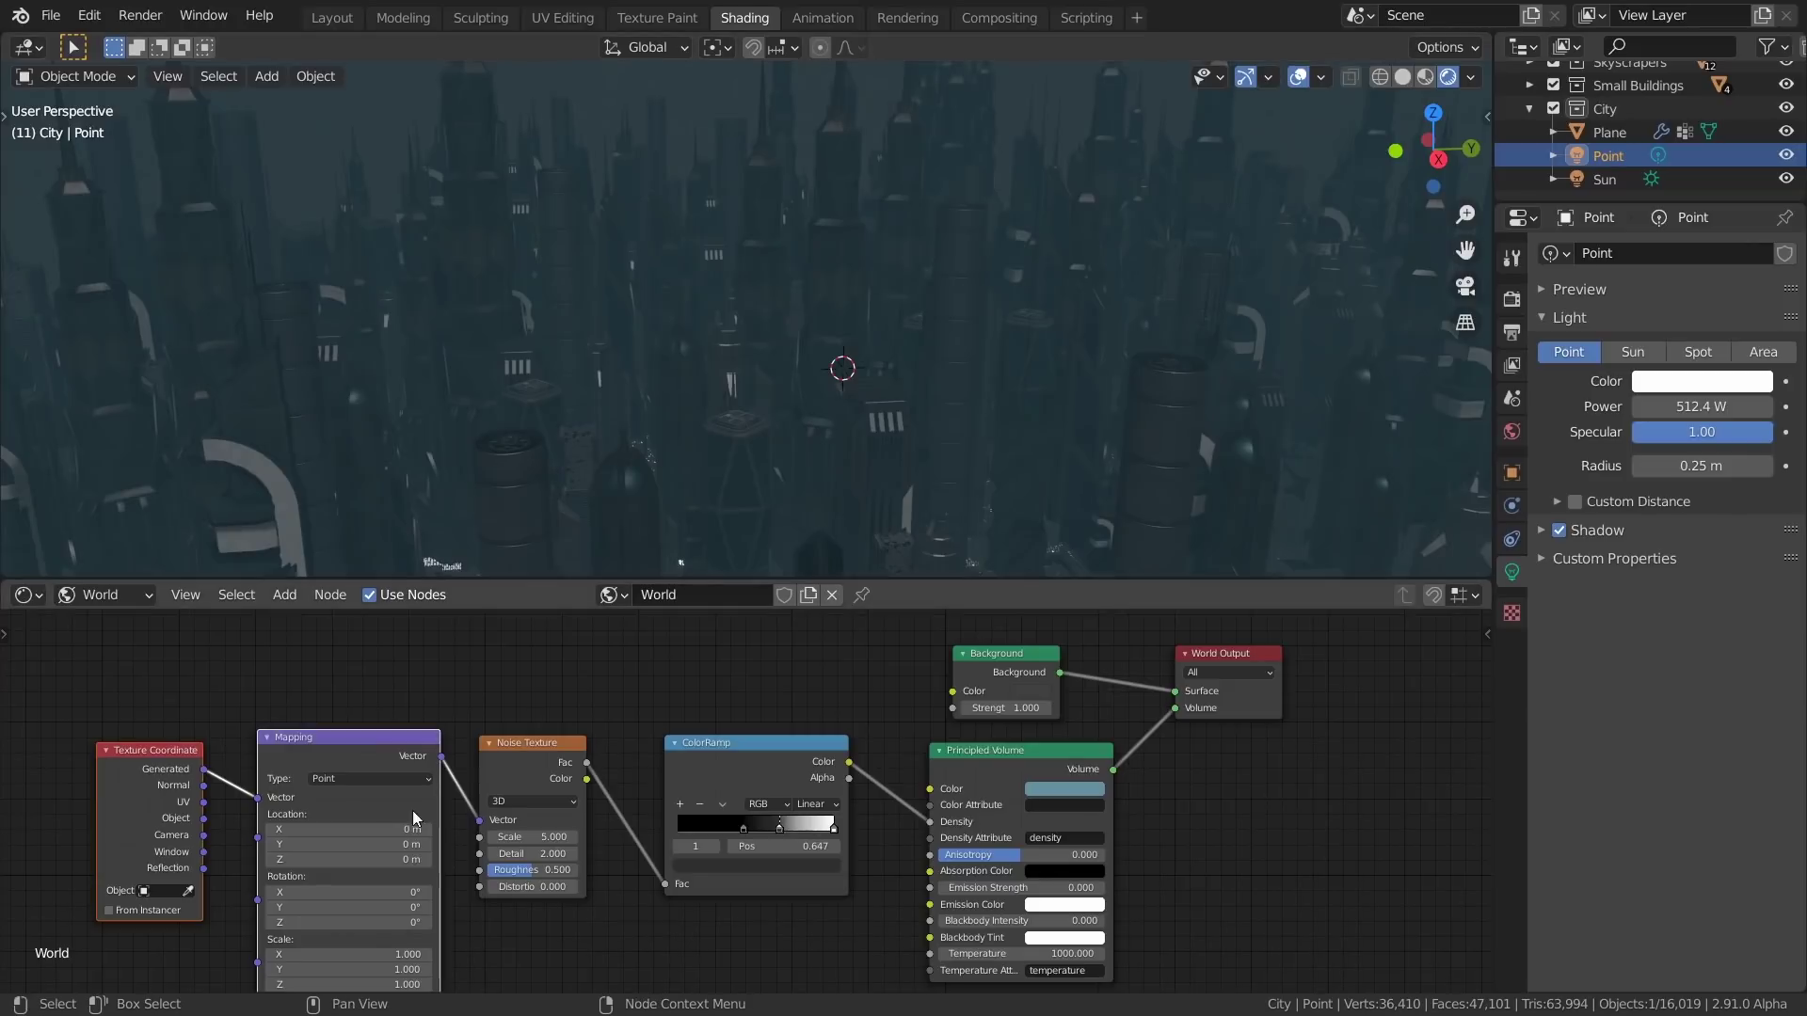
pyautogui.scroll(-4, 830, 376)
pyautogui.moveTo(830, 377); pyautogui.dragTo(841, 365, button='middle')
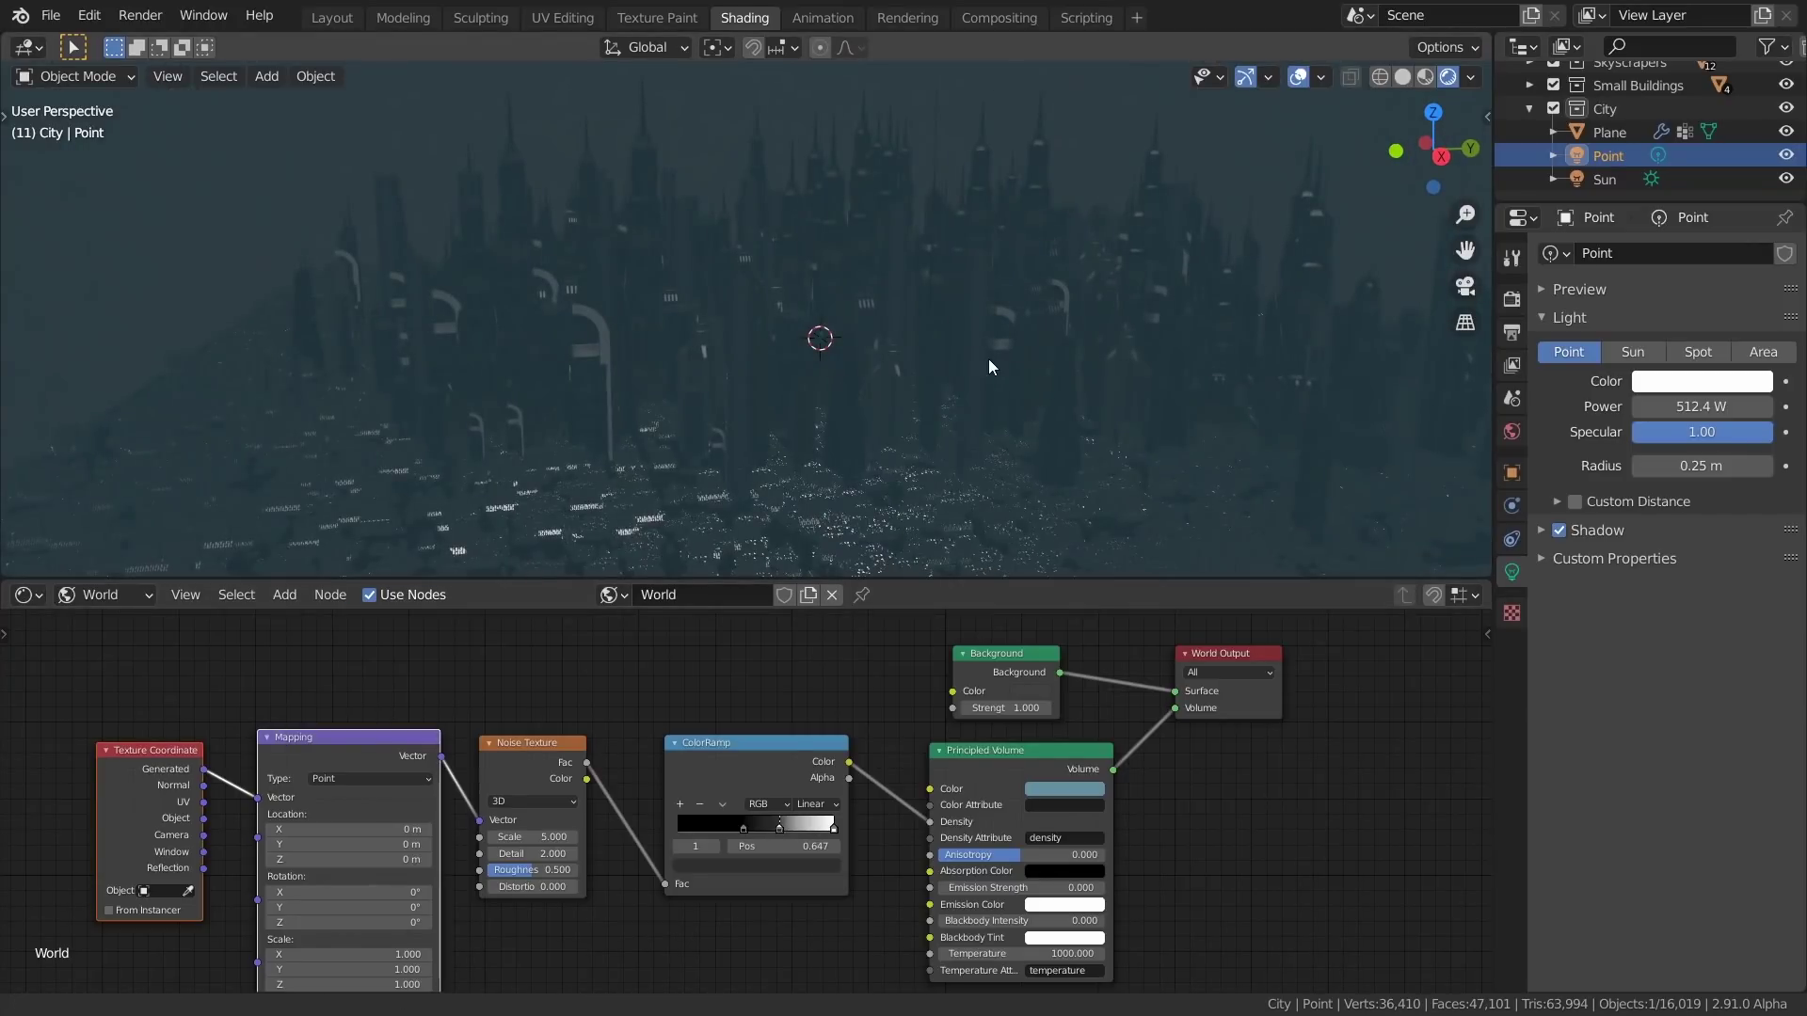
pyautogui.scroll(3, 852, 361)
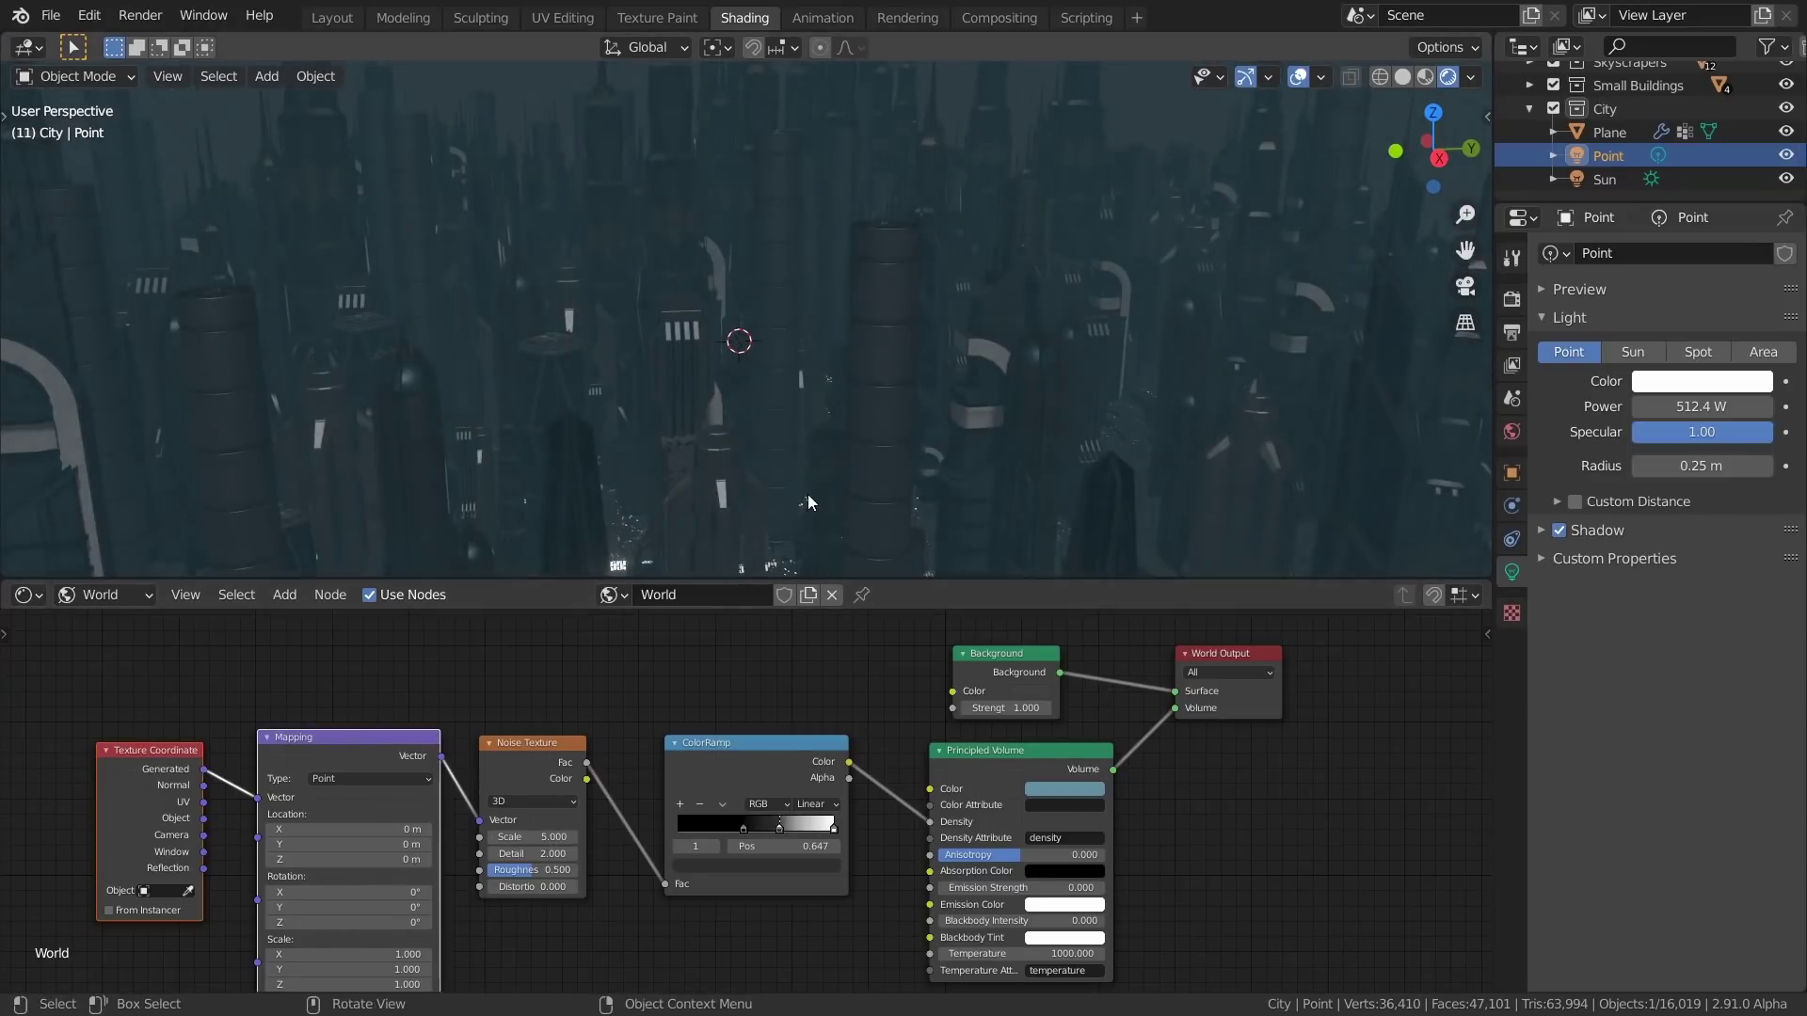
# Move the ColorRamp's middle stop to position 0.600, set the Noise Texture scale to 0.05, and enlarge the 3D viewport
pyautogui.moveTo(801, 829); pyautogui.dragTo(776, 828)
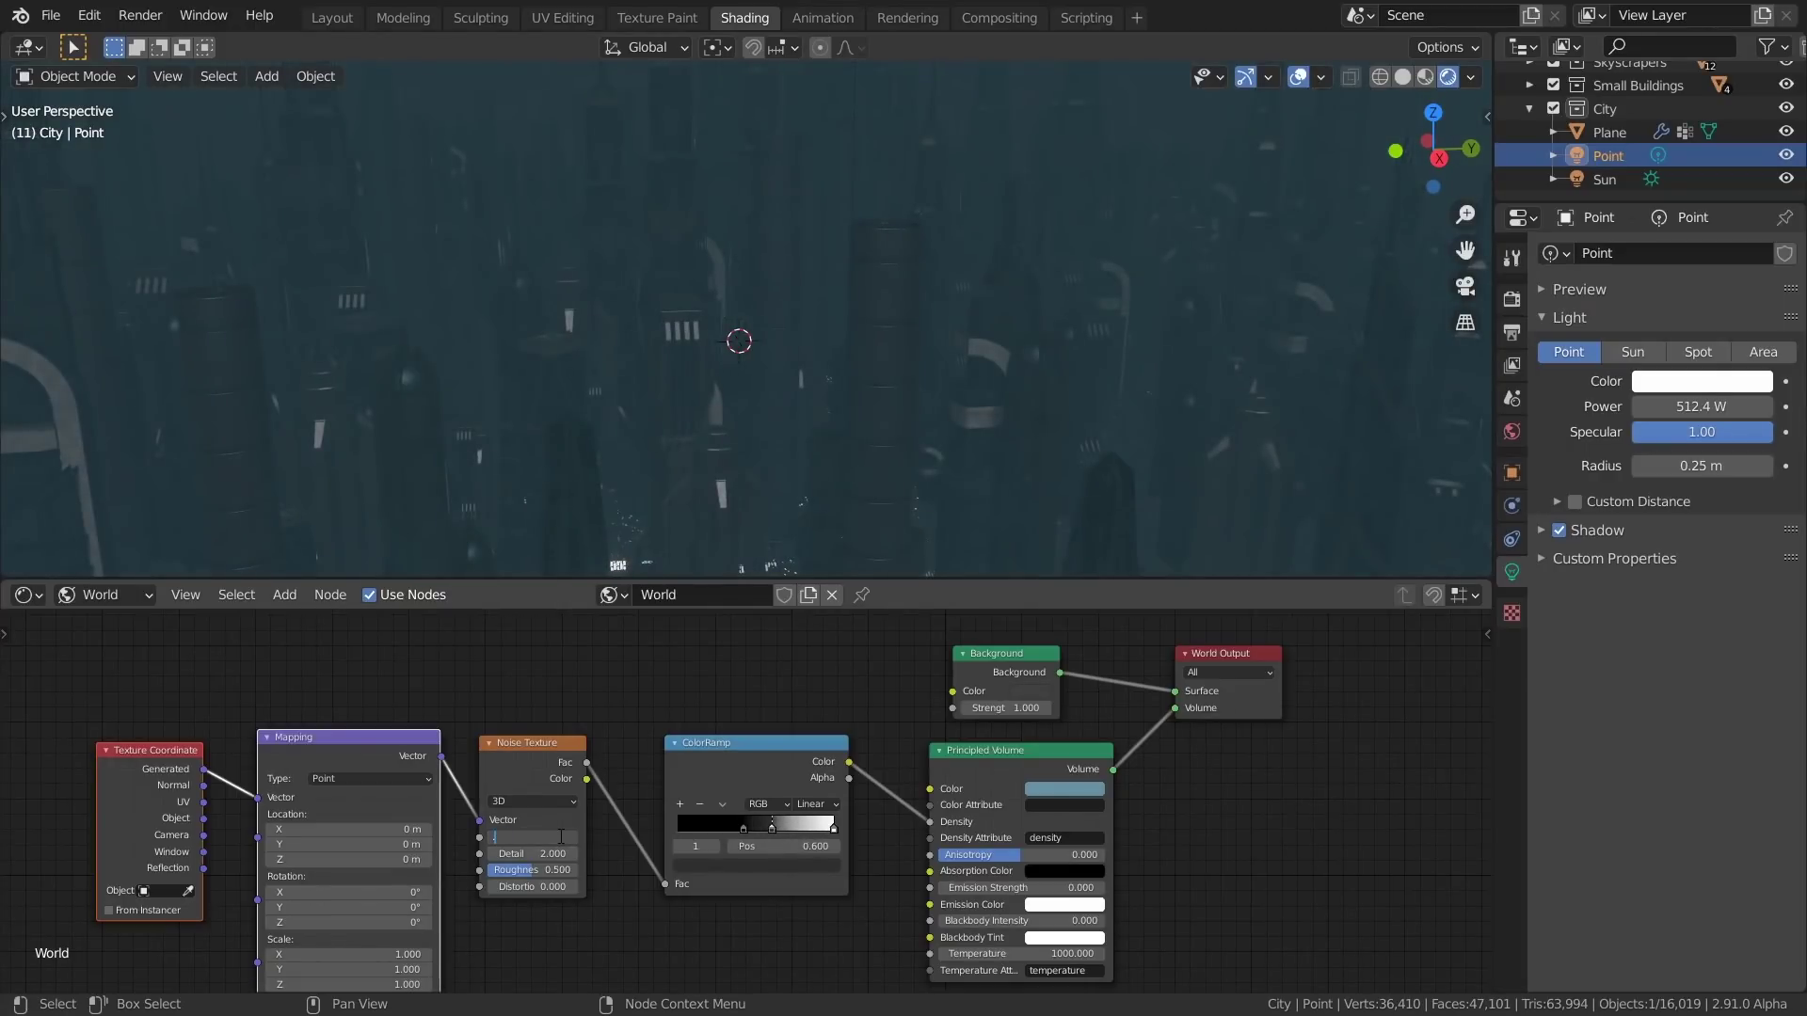
pyautogui.write('.05')
pyautogui.press('Return')
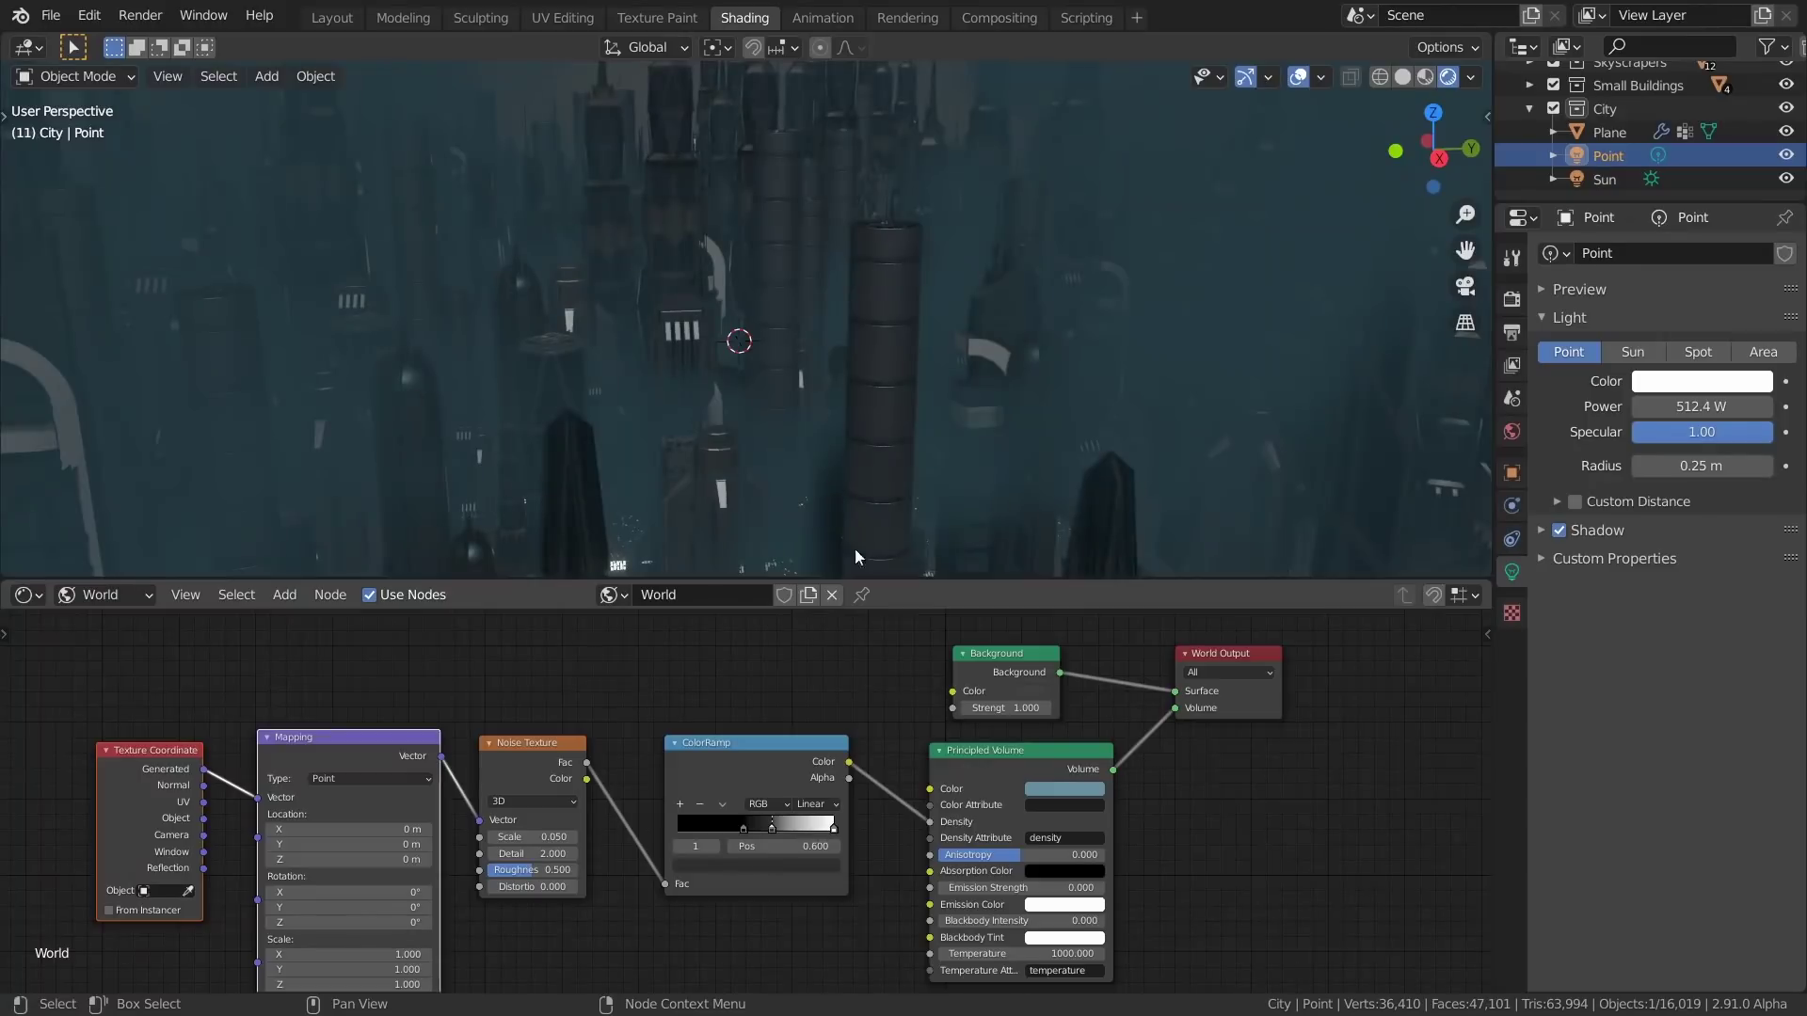
pyautogui.moveTo(854, 547); pyautogui.dragTo(916, 374, button='middle')
pyautogui.moveTo(898, 579); pyautogui.dragTo(880, 707)
pyautogui.moveTo(846, 490)
pyautogui.mouseDown(button='middle')
pyautogui.moveTo(850, 456)
pyautogui.moveTo(952, 451)
pyautogui.moveTo(919, 473)
pyautogui.moveTo(864, 460)
pyautogui.mouseUp(button='middle')
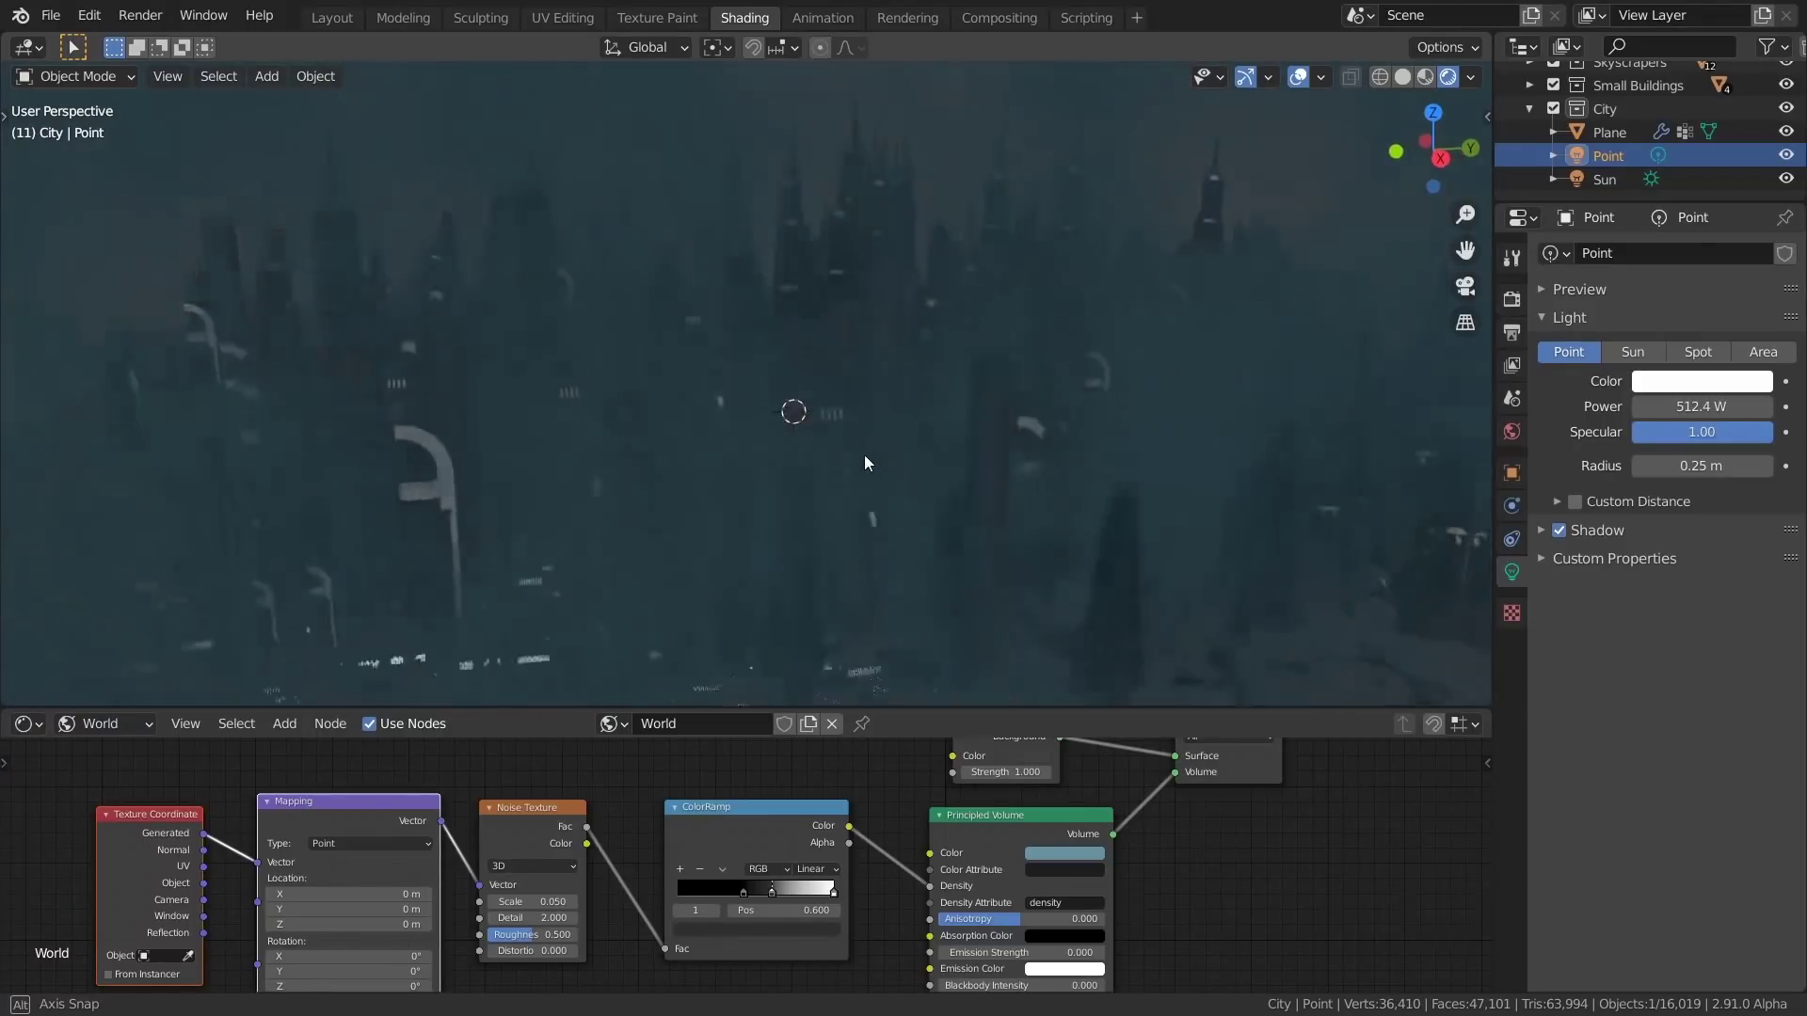
# Disconnect the Background node from the World Output's Surface input
pyautogui.moveTo(1111, 788); pyautogui.dragTo(1092, 846, button='middle')
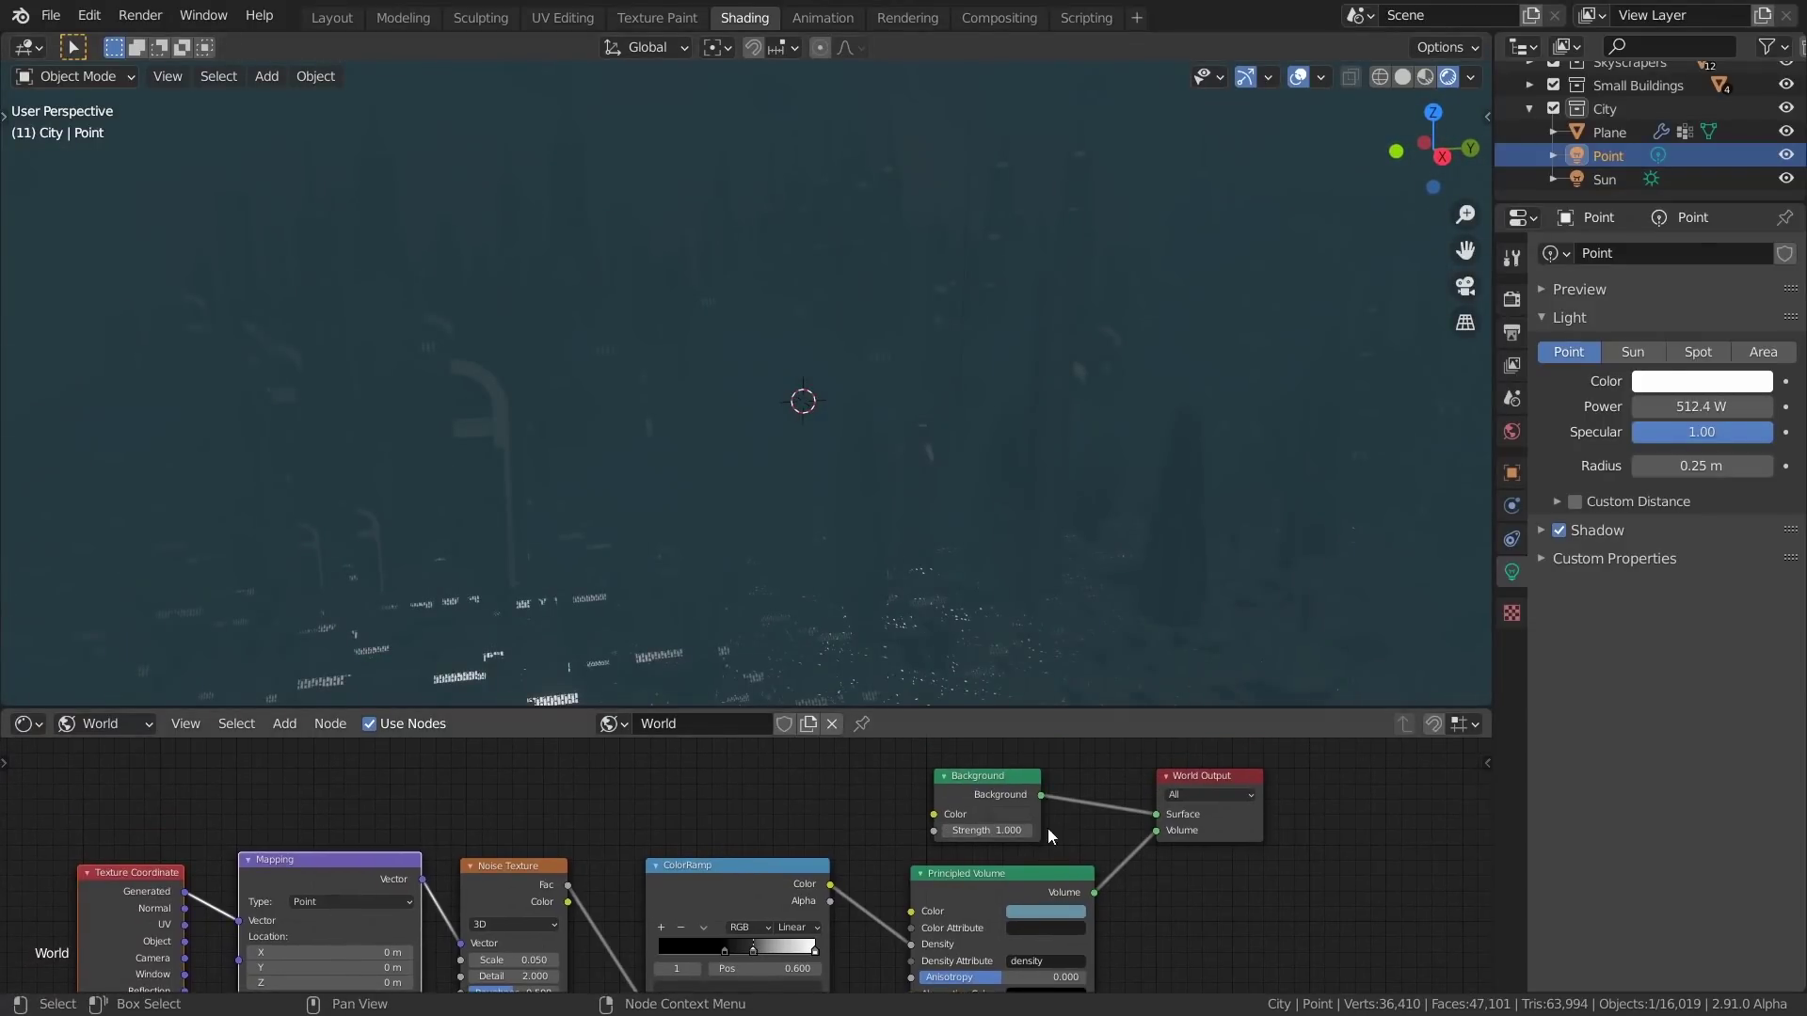
pyautogui.moveTo(1155, 813); pyautogui.dragTo(1118, 802)
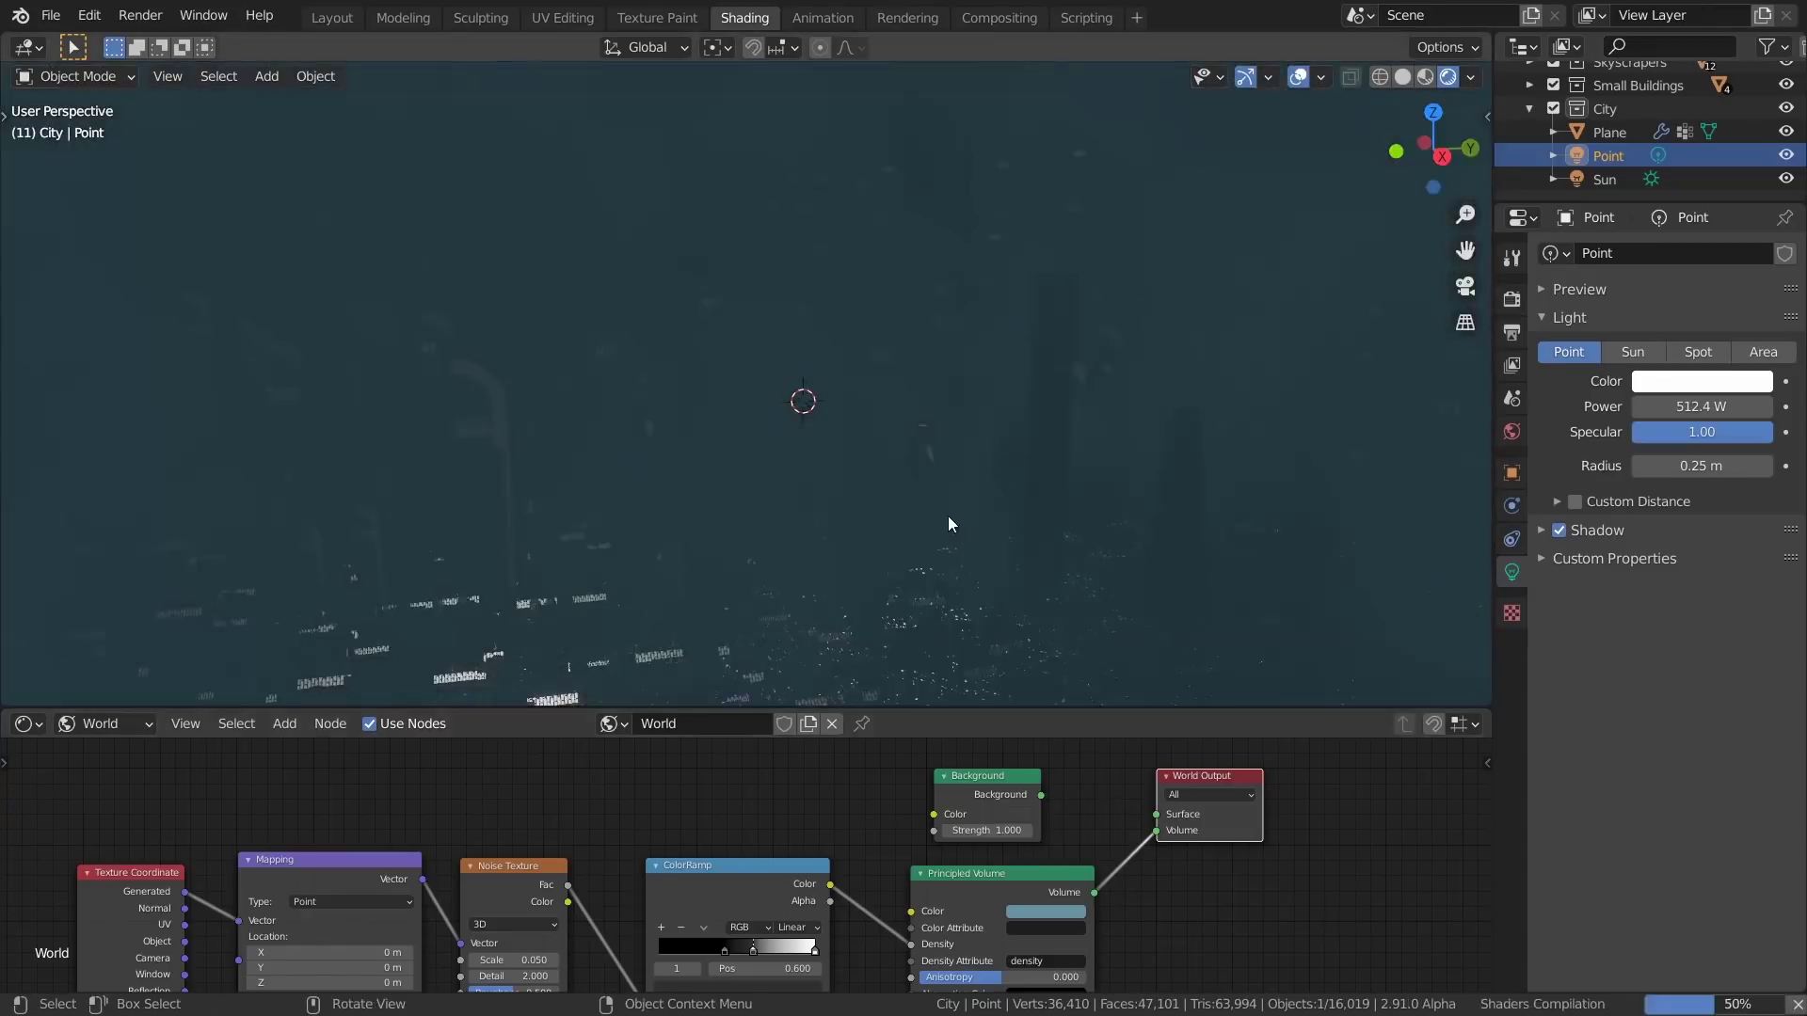
pyautogui.moveTo(946, 516); pyautogui.dragTo(998, 523, button='middle')
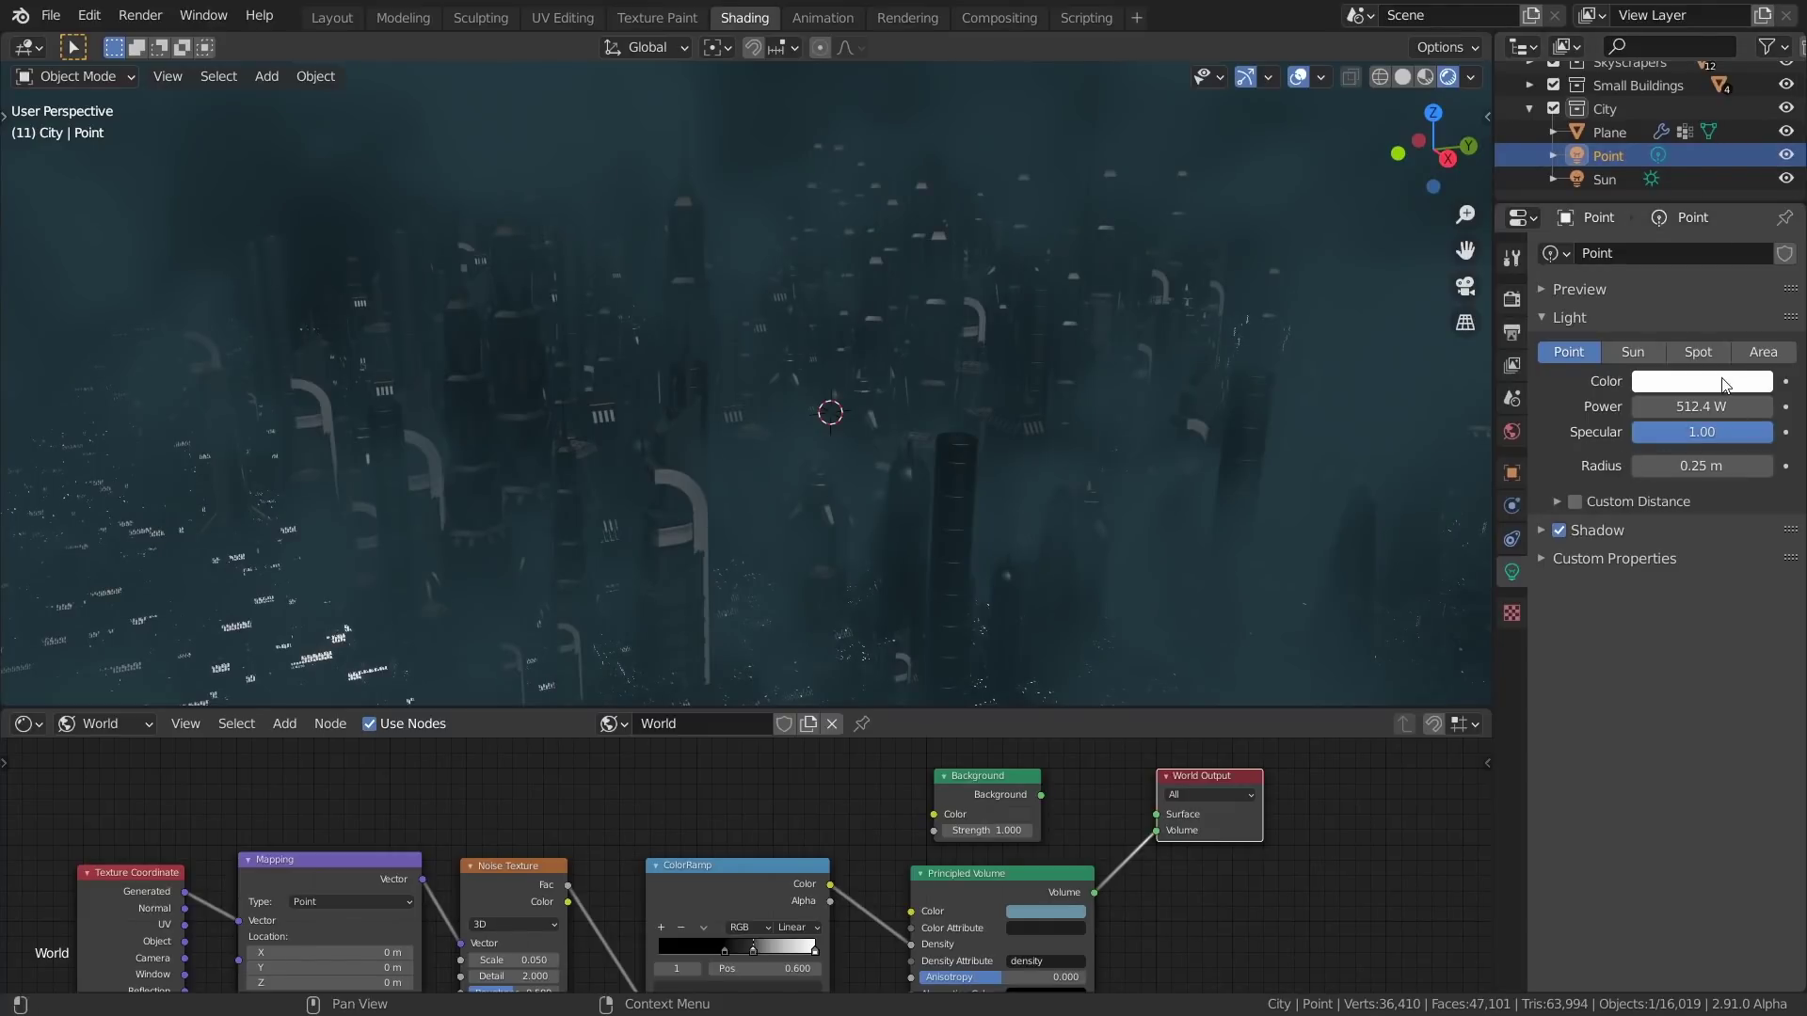
# Lower the point light's power to 509.4 W and set the sun light's specular to 0
pyautogui.moveTo(1700, 406); pyautogui.dragTo(1692, 407)
pyautogui.scroll(-2, 647, 375)
pyautogui.moveTo(646, 375); pyautogui.dragTo(894, 340, button='middle')
pyautogui.click(1649, 160)
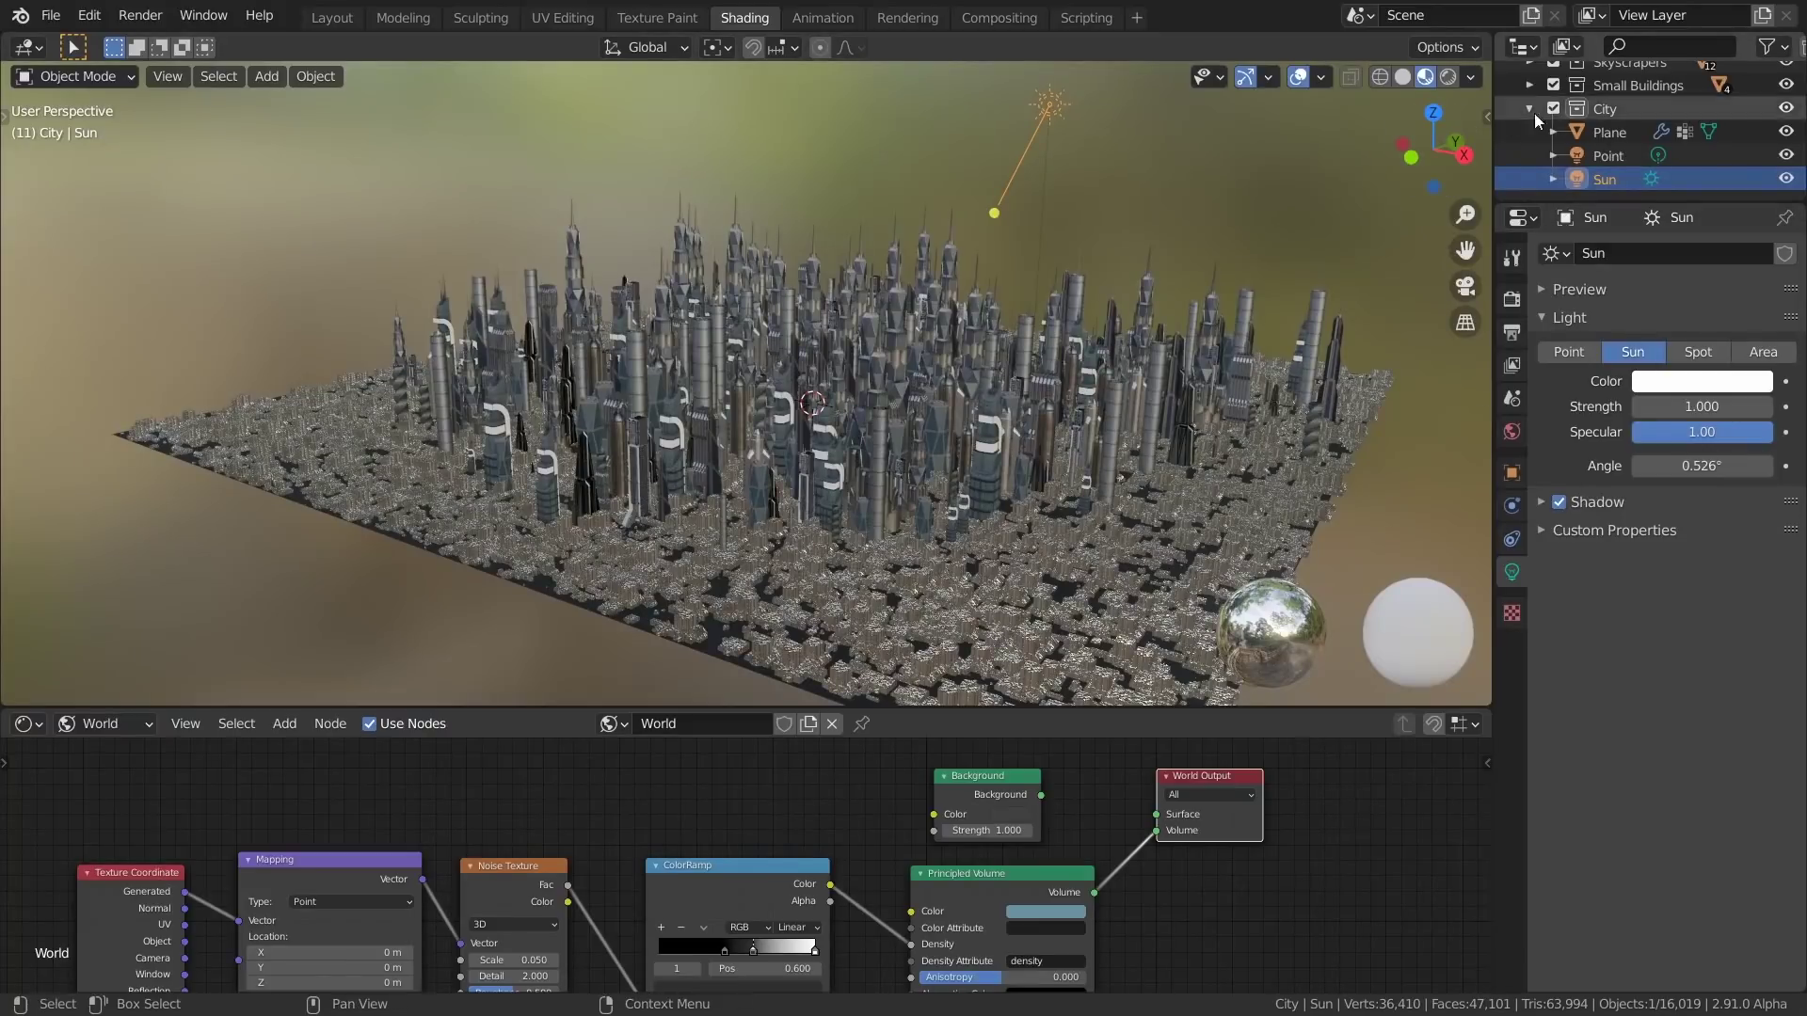
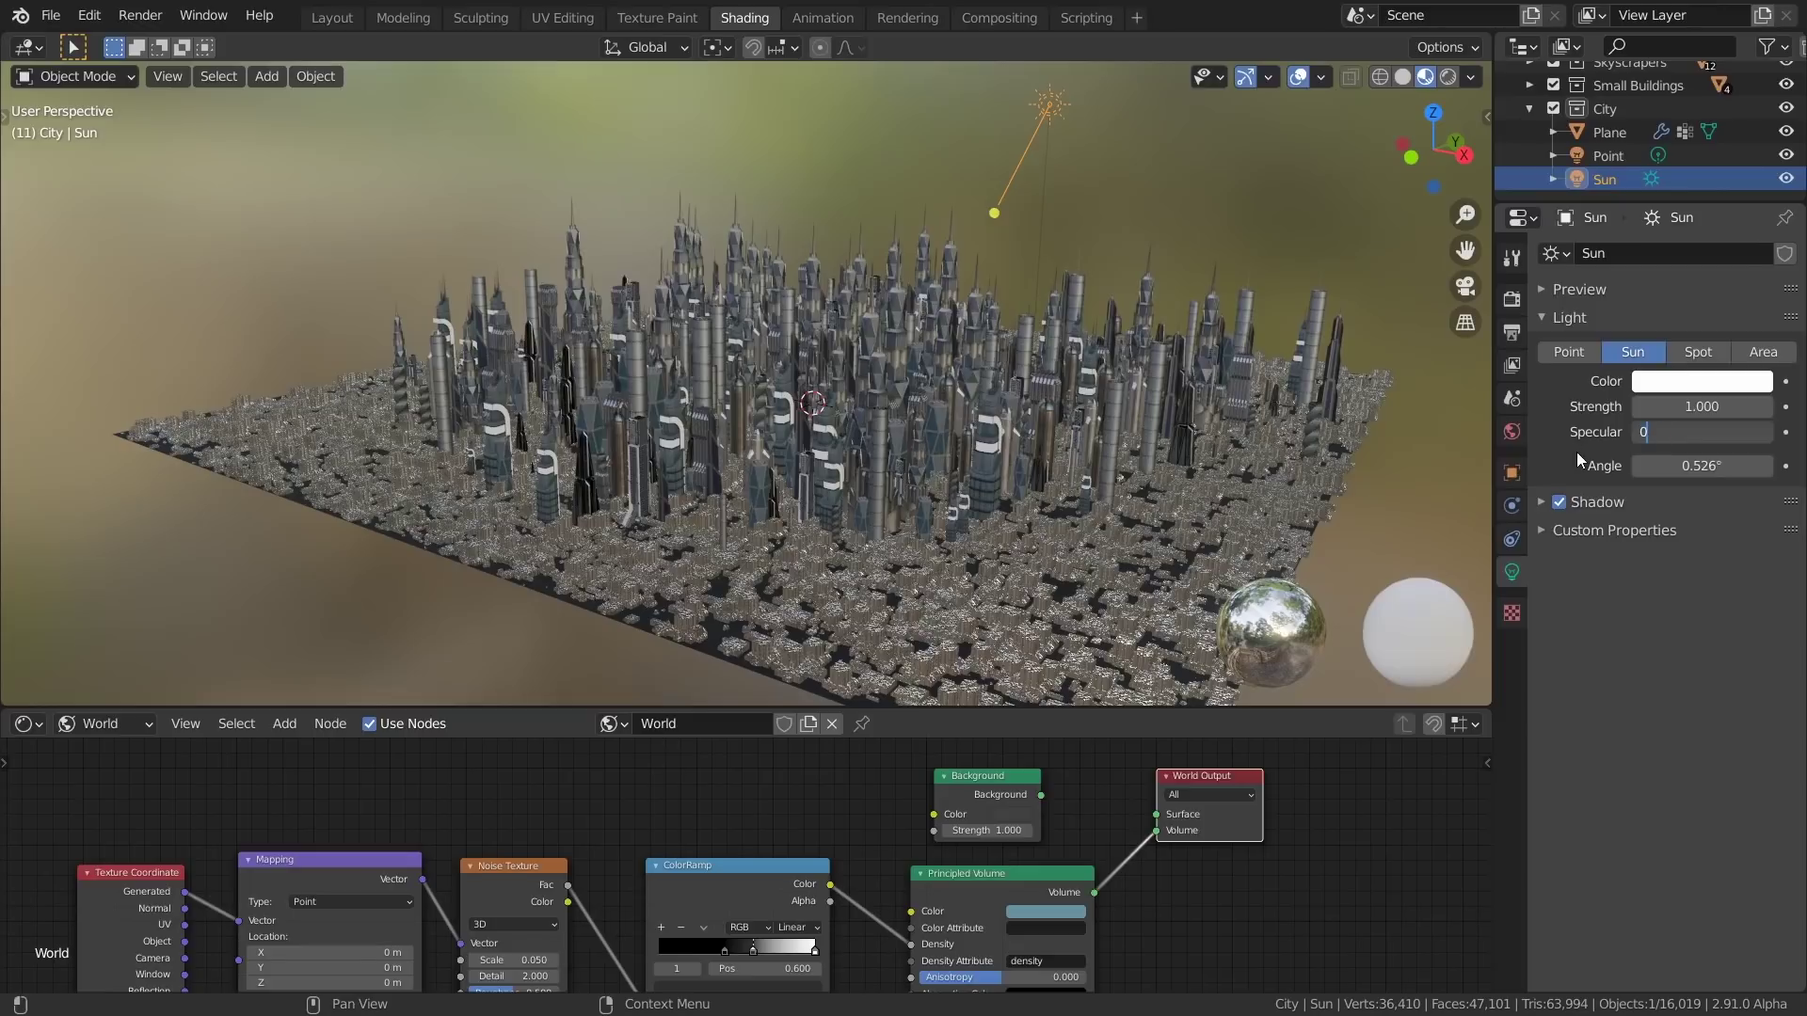
pyautogui.press('Return')
# Select the point light and, in front view, raise it about 8 m above the ground plane among the buildings
pyautogui.scroll(4, 950, 401)
pyautogui.moveTo(933, 406); pyautogui.dragTo(834, 425, button='middle')
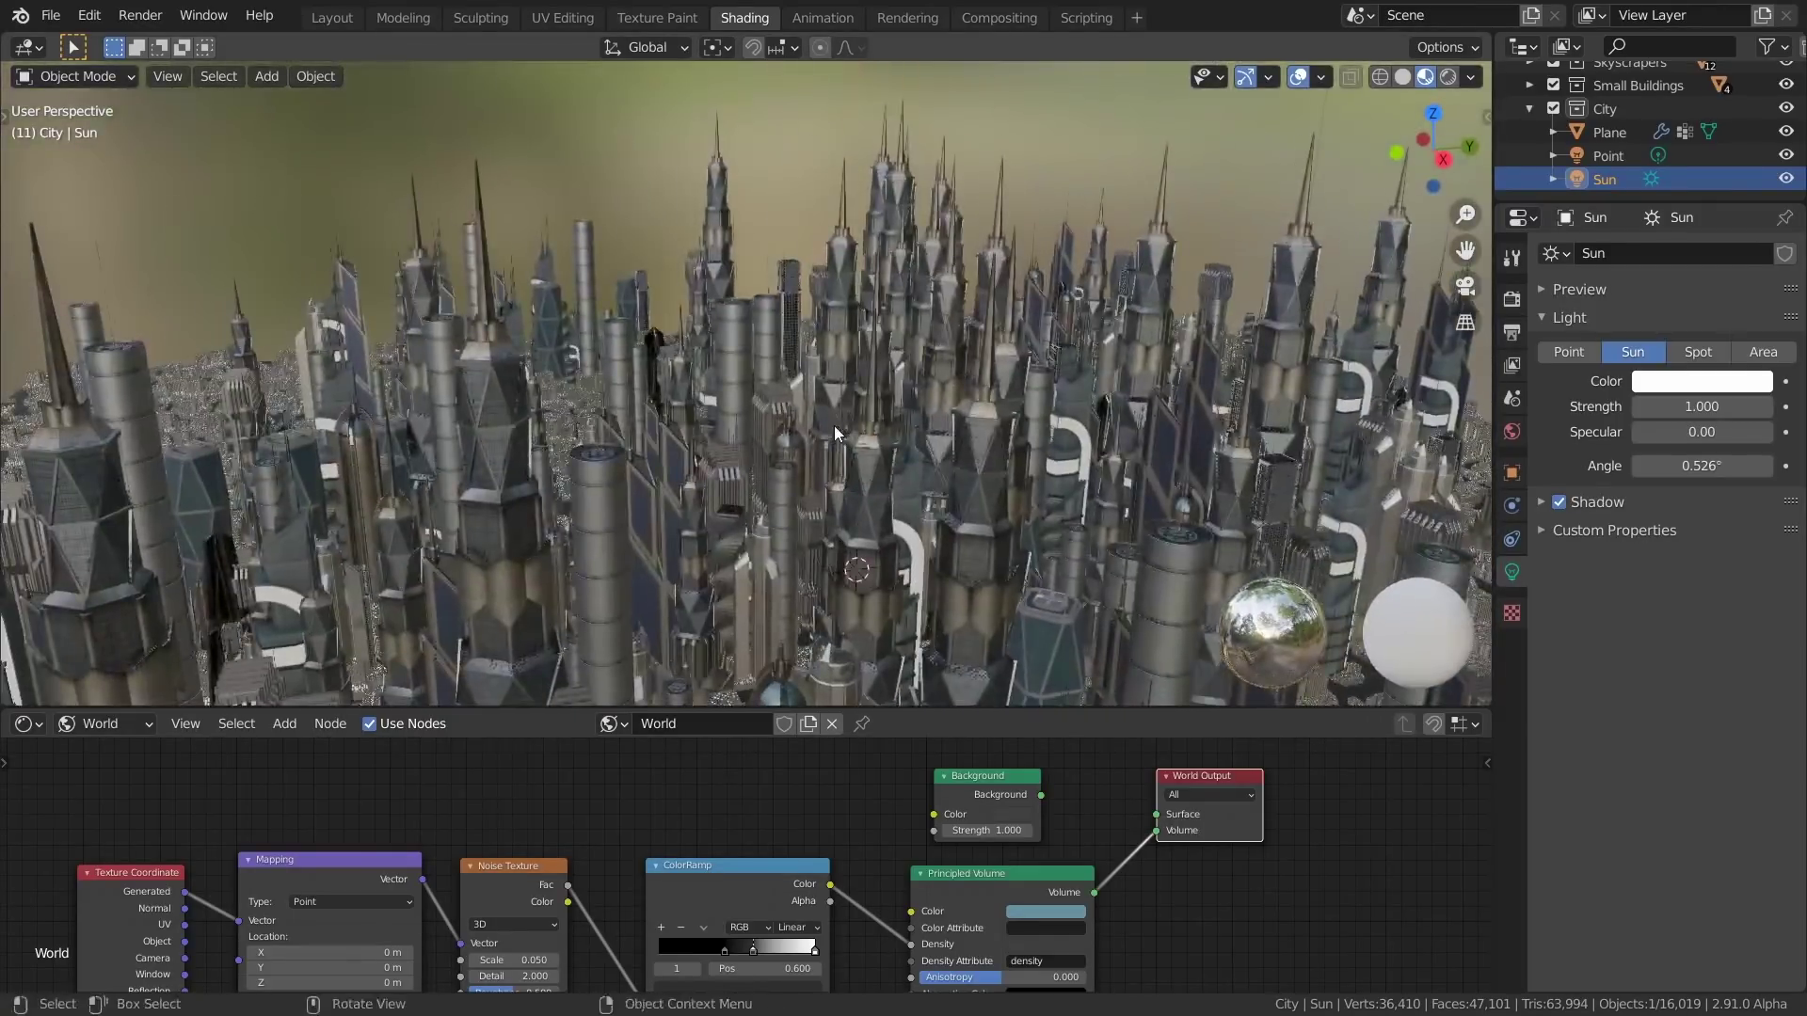
pyautogui.press('KP_7')
pyautogui.click(1607, 155)
pyautogui.press('KP_1')
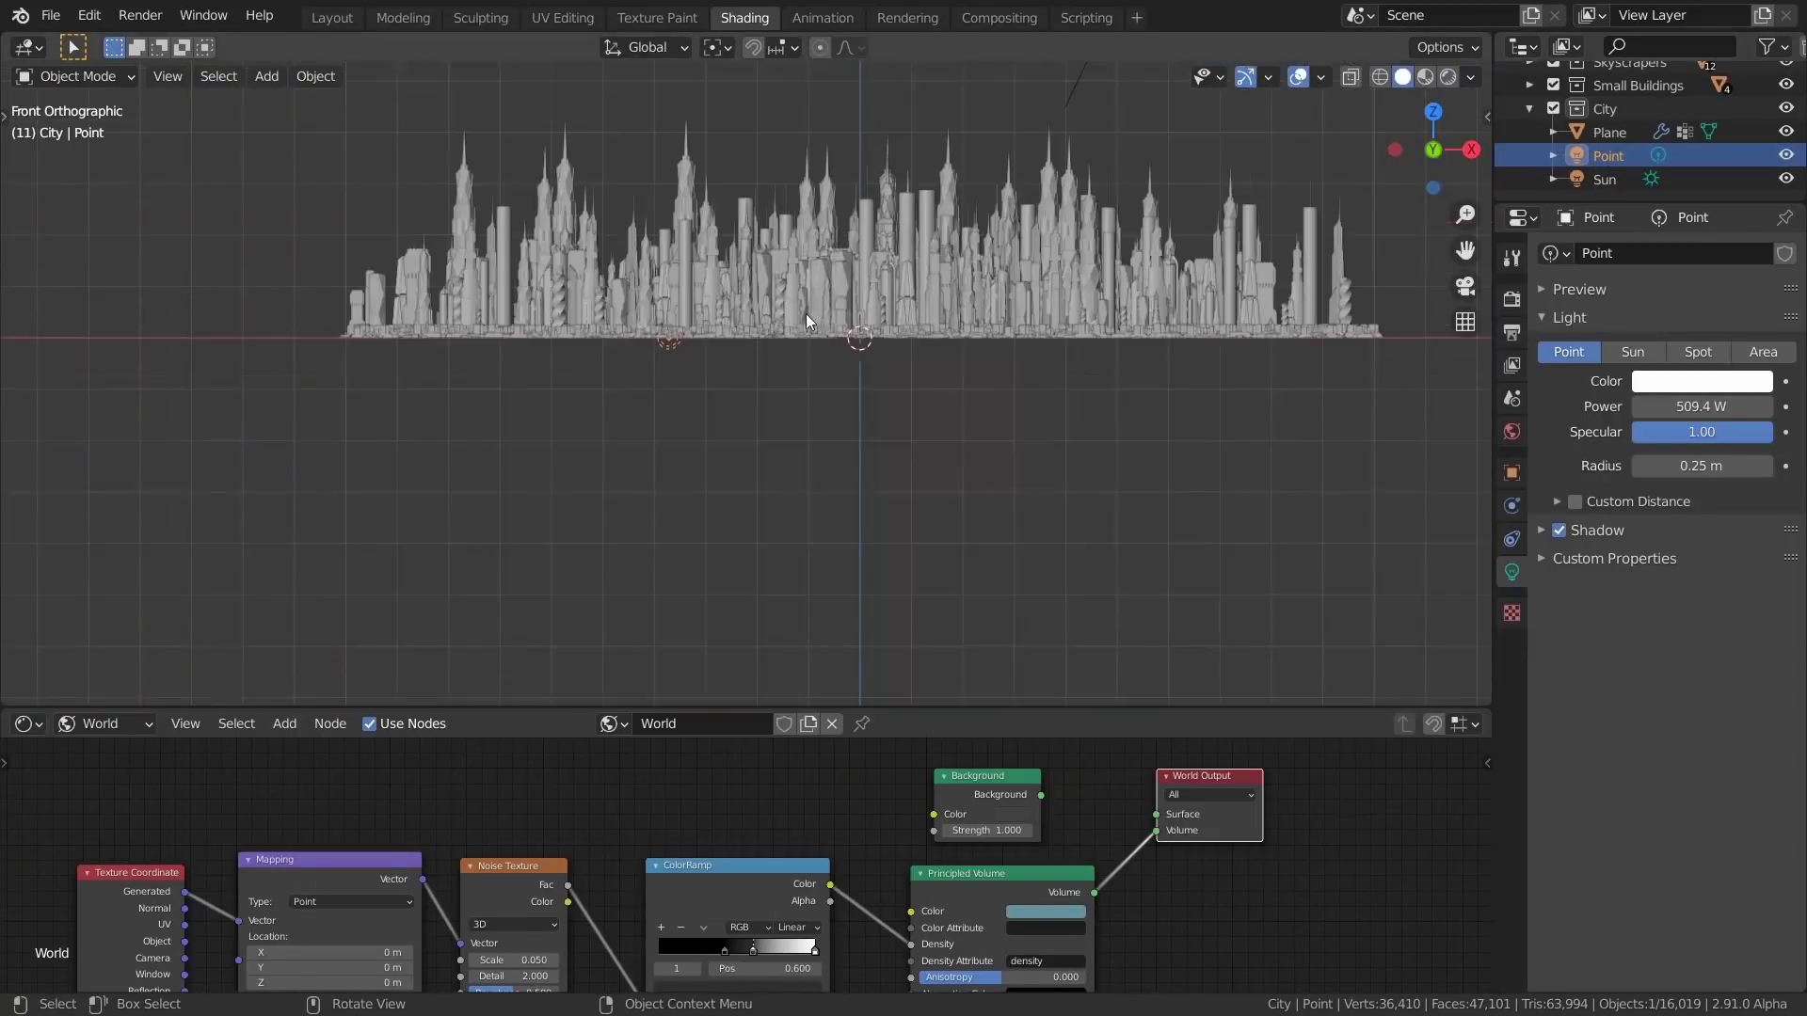
pyautogui.scroll(3, 621, 565)
pyautogui.click(618, 556)
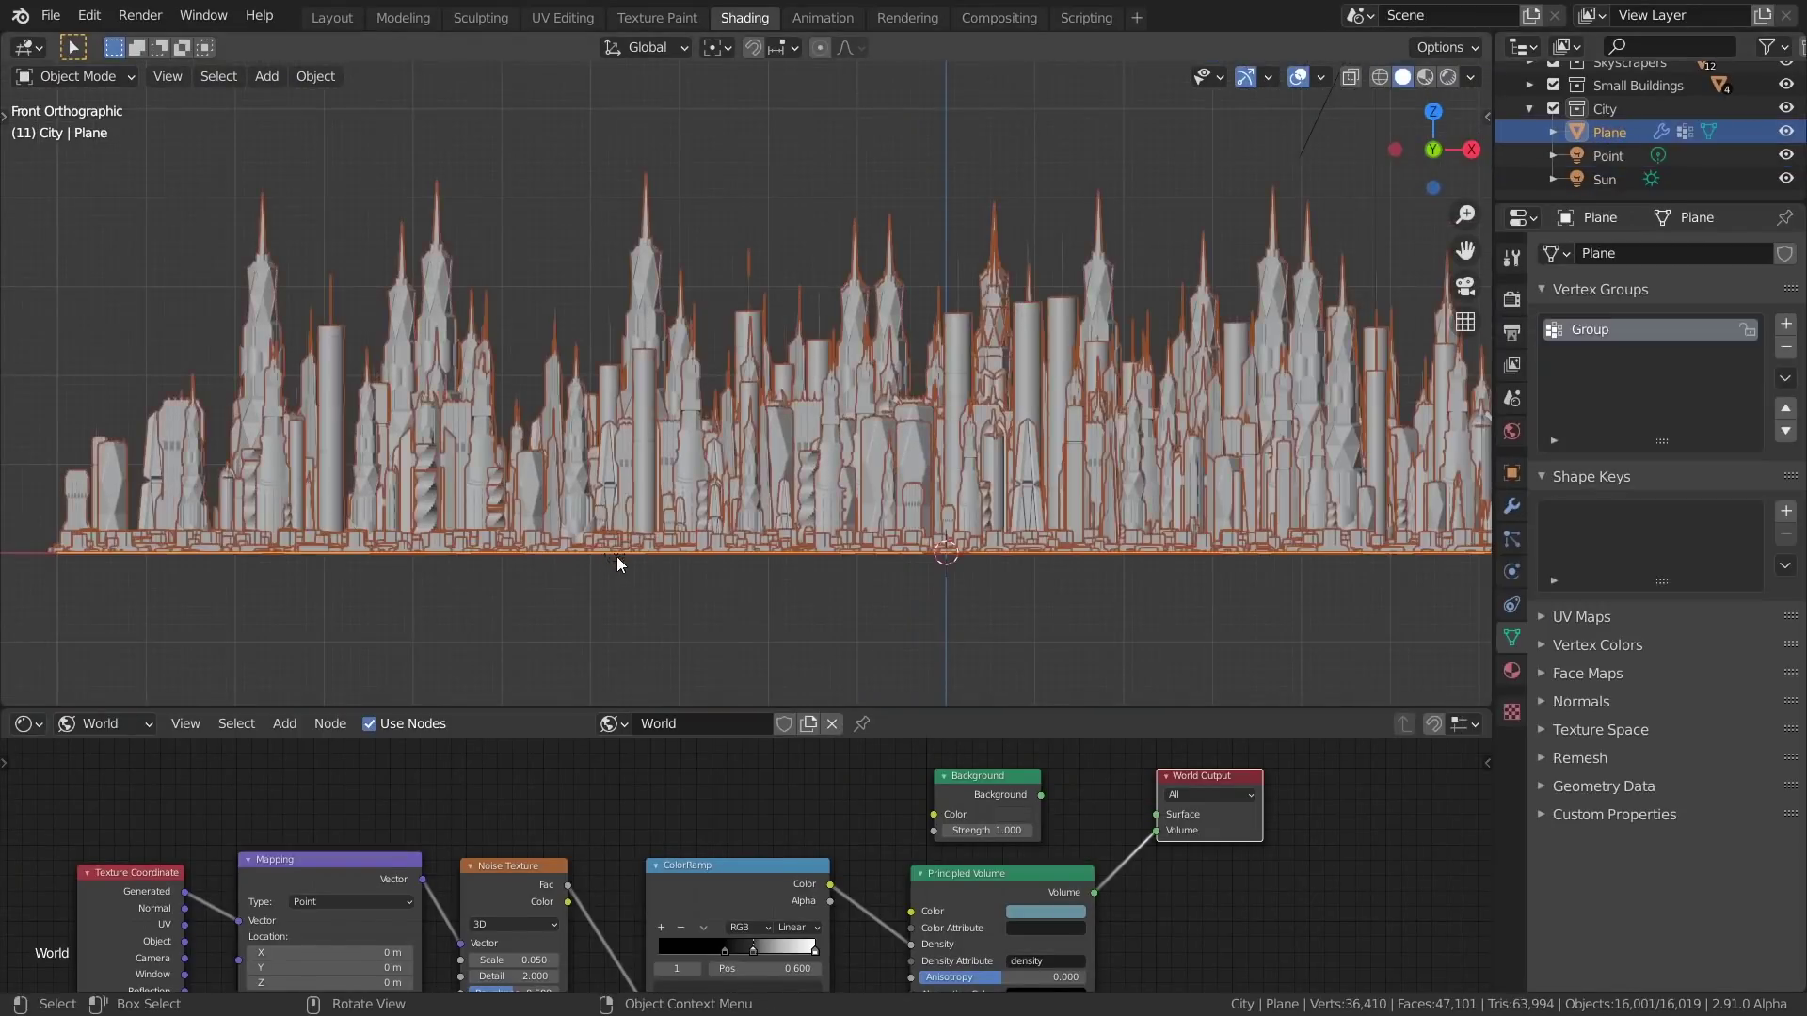
pyautogui.click(617, 556)
pyautogui.press('g')
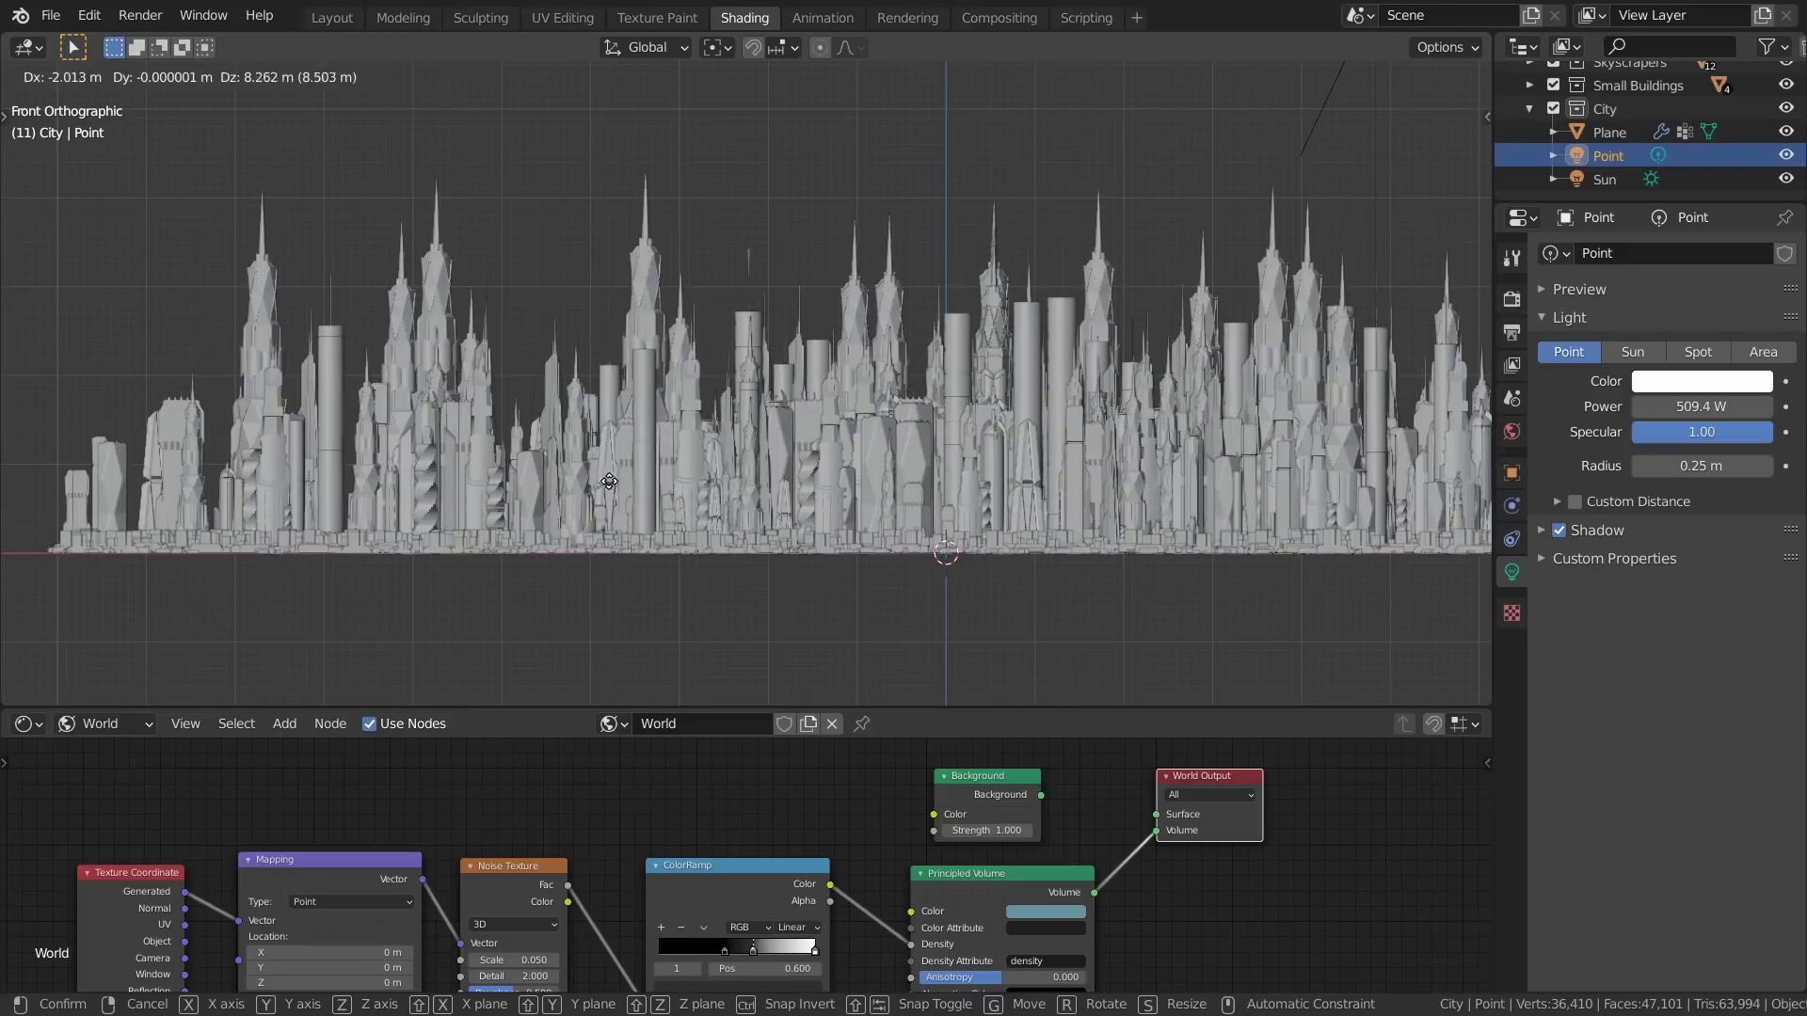
pyautogui.click(603, 480)
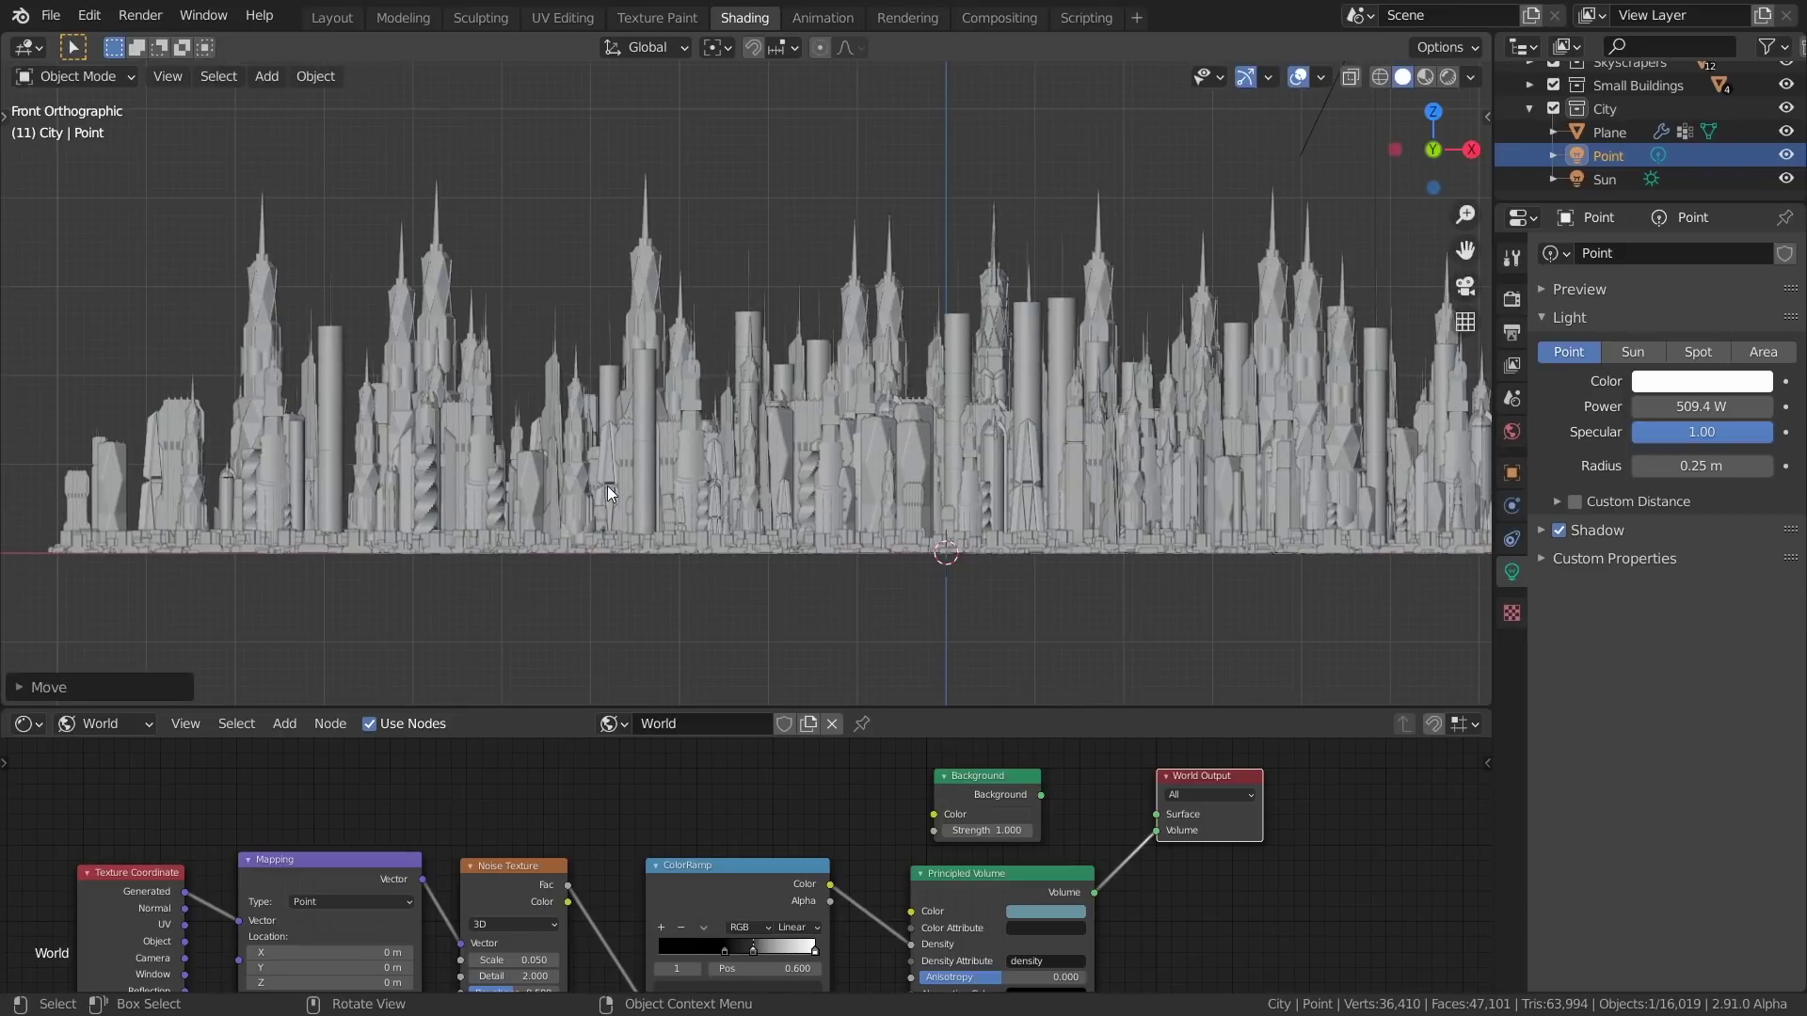
# Show the city in rendered shading, focus on the point light and set its power to 494 W
pyautogui.click(1446, 77)
pyautogui.moveTo(1129, 377)
pyautogui.mouseDown(button='middle')
pyautogui.moveTo(864, 472)
pyautogui.moveTo(981, 520)
pyautogui.moveTo(787, 516)
pyautogui.mouseUp(button='middle')
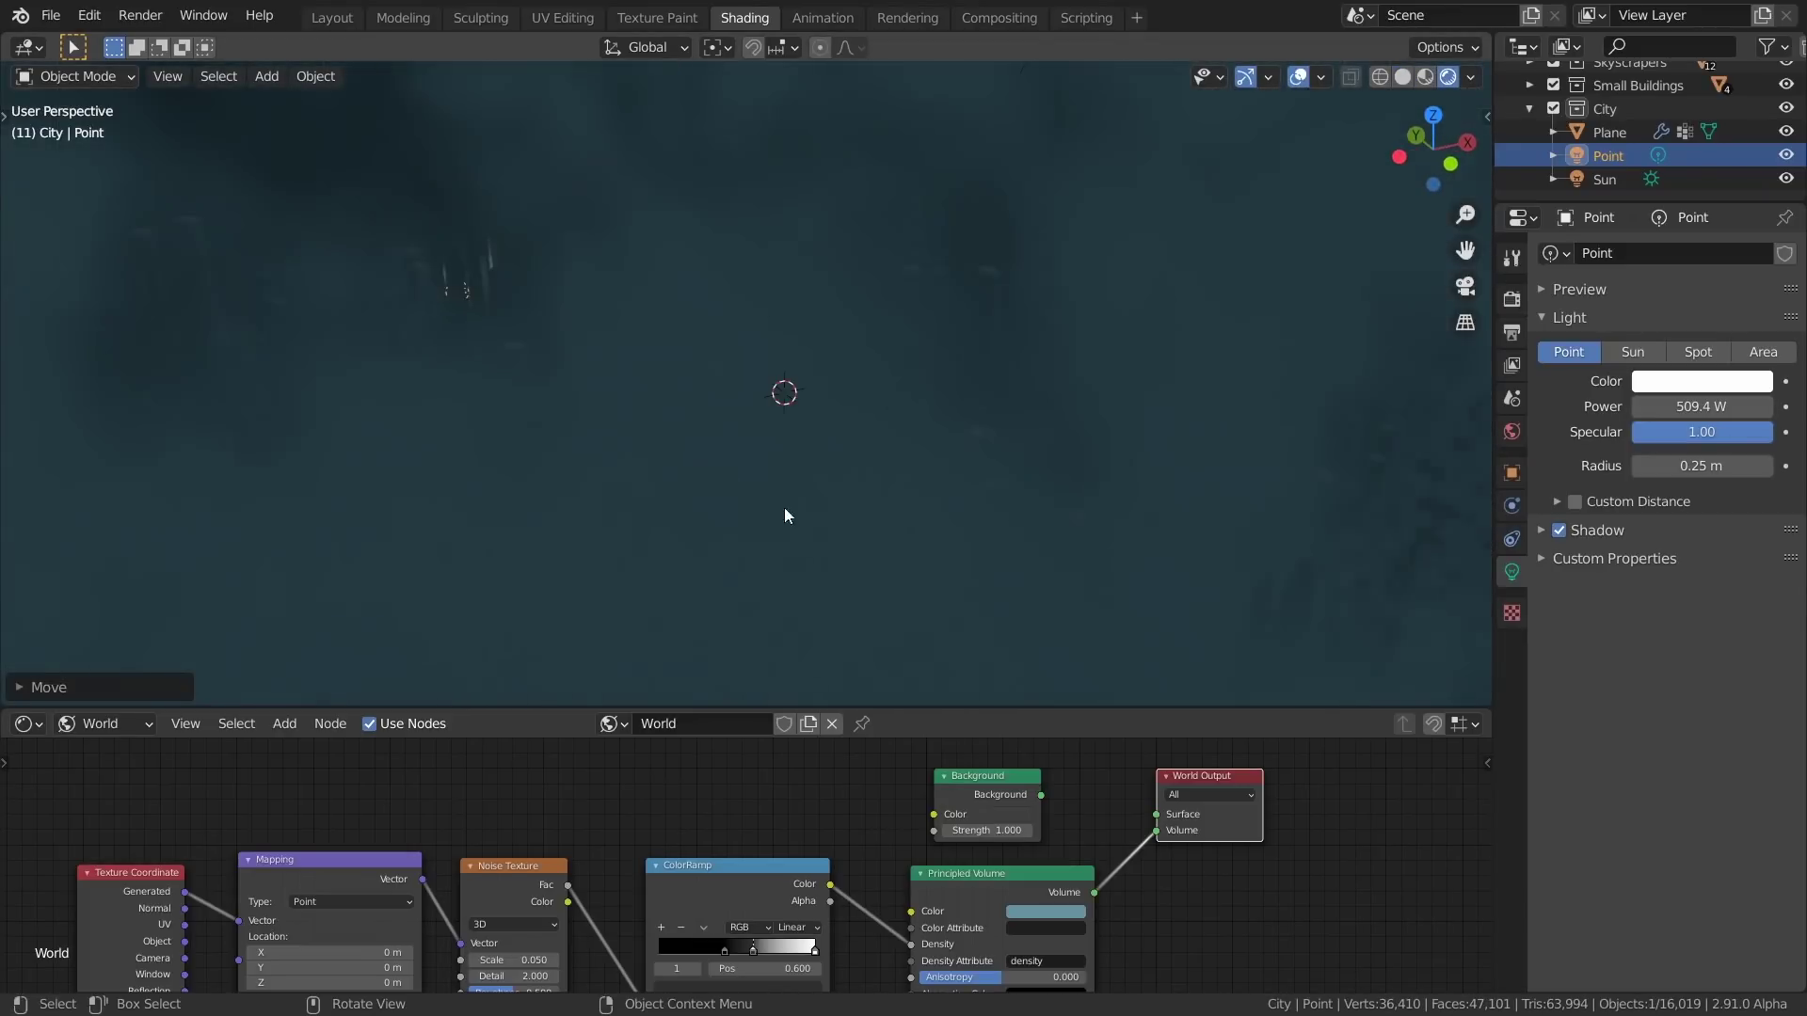
pyautogui.moveTo(443, 351); pyautogui.dragTo(577, 359, button='middle')
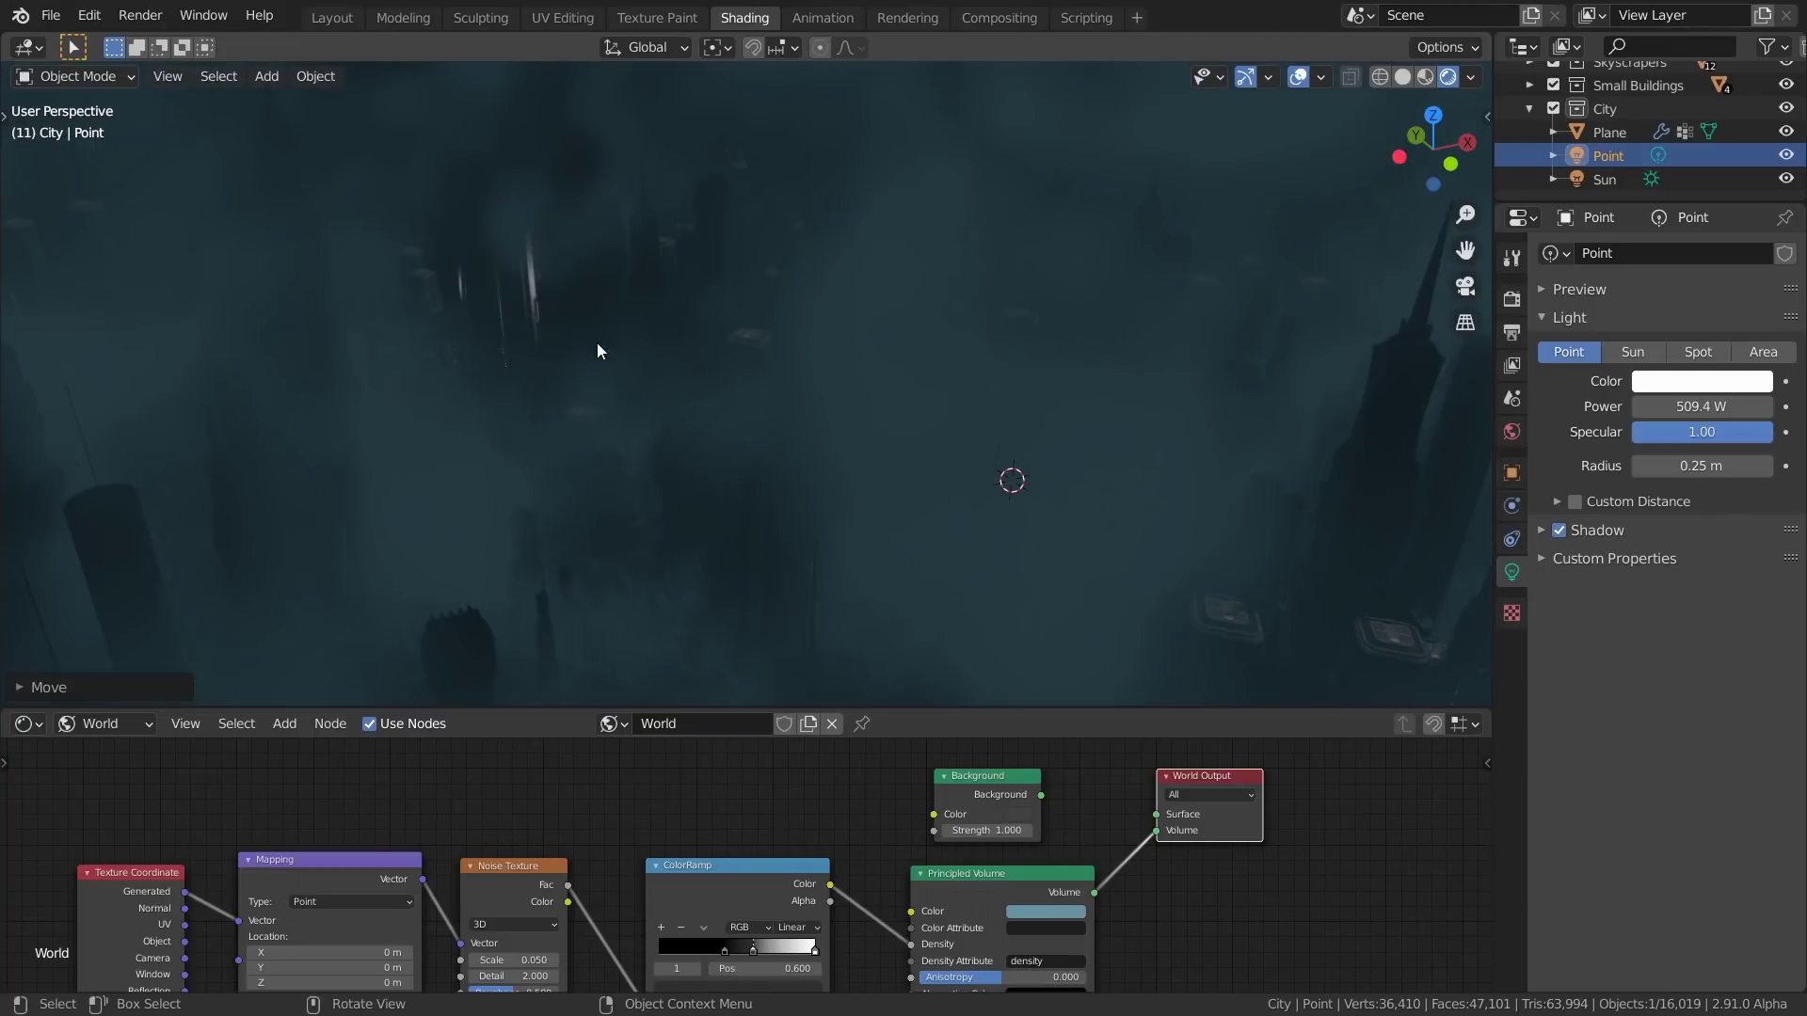
pyautogui.press('KP_Decimal')
pyautogui.scroll(-3, 425, 337)
pyautogui.moveTo(432, 339); pyautogui.dragTo(791, 427, button='middle')
pyautogui.moveTo(1702, 407); pyautogui.dragTo(1713, 407)
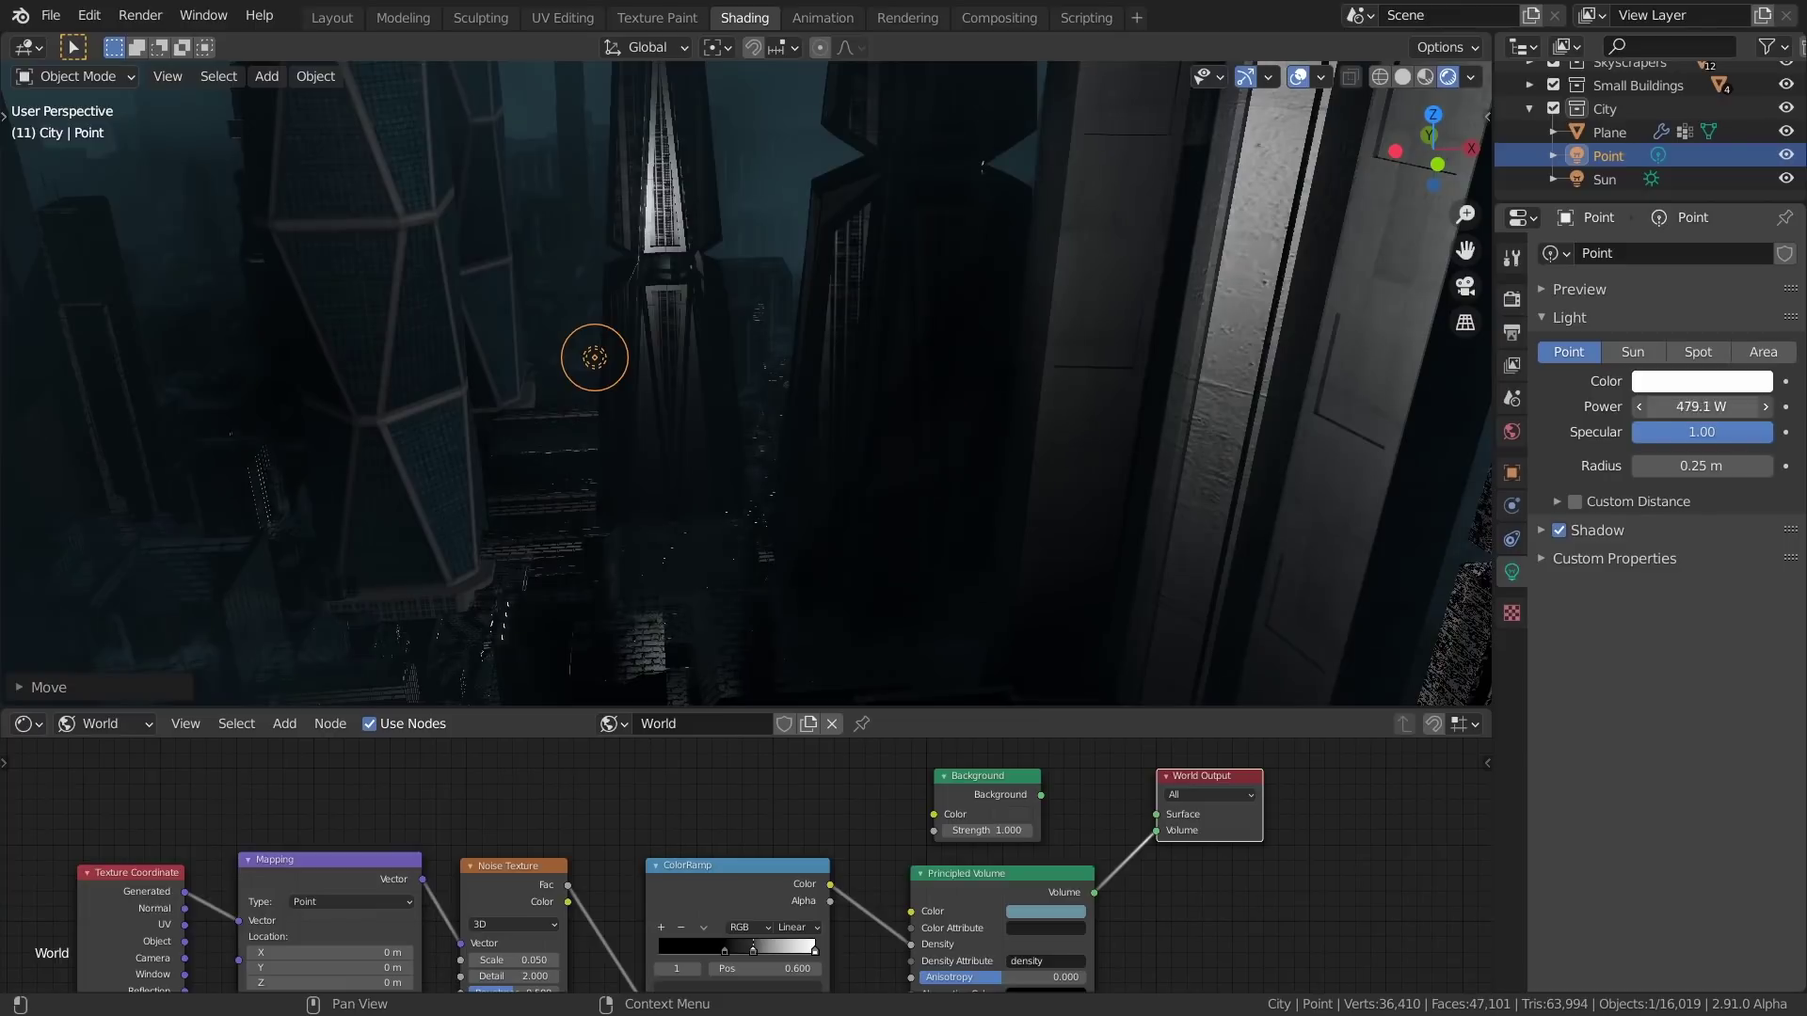
# Change the point light's color from white to a warm light orange
pyautogui.scroll(-5, 746, 433)
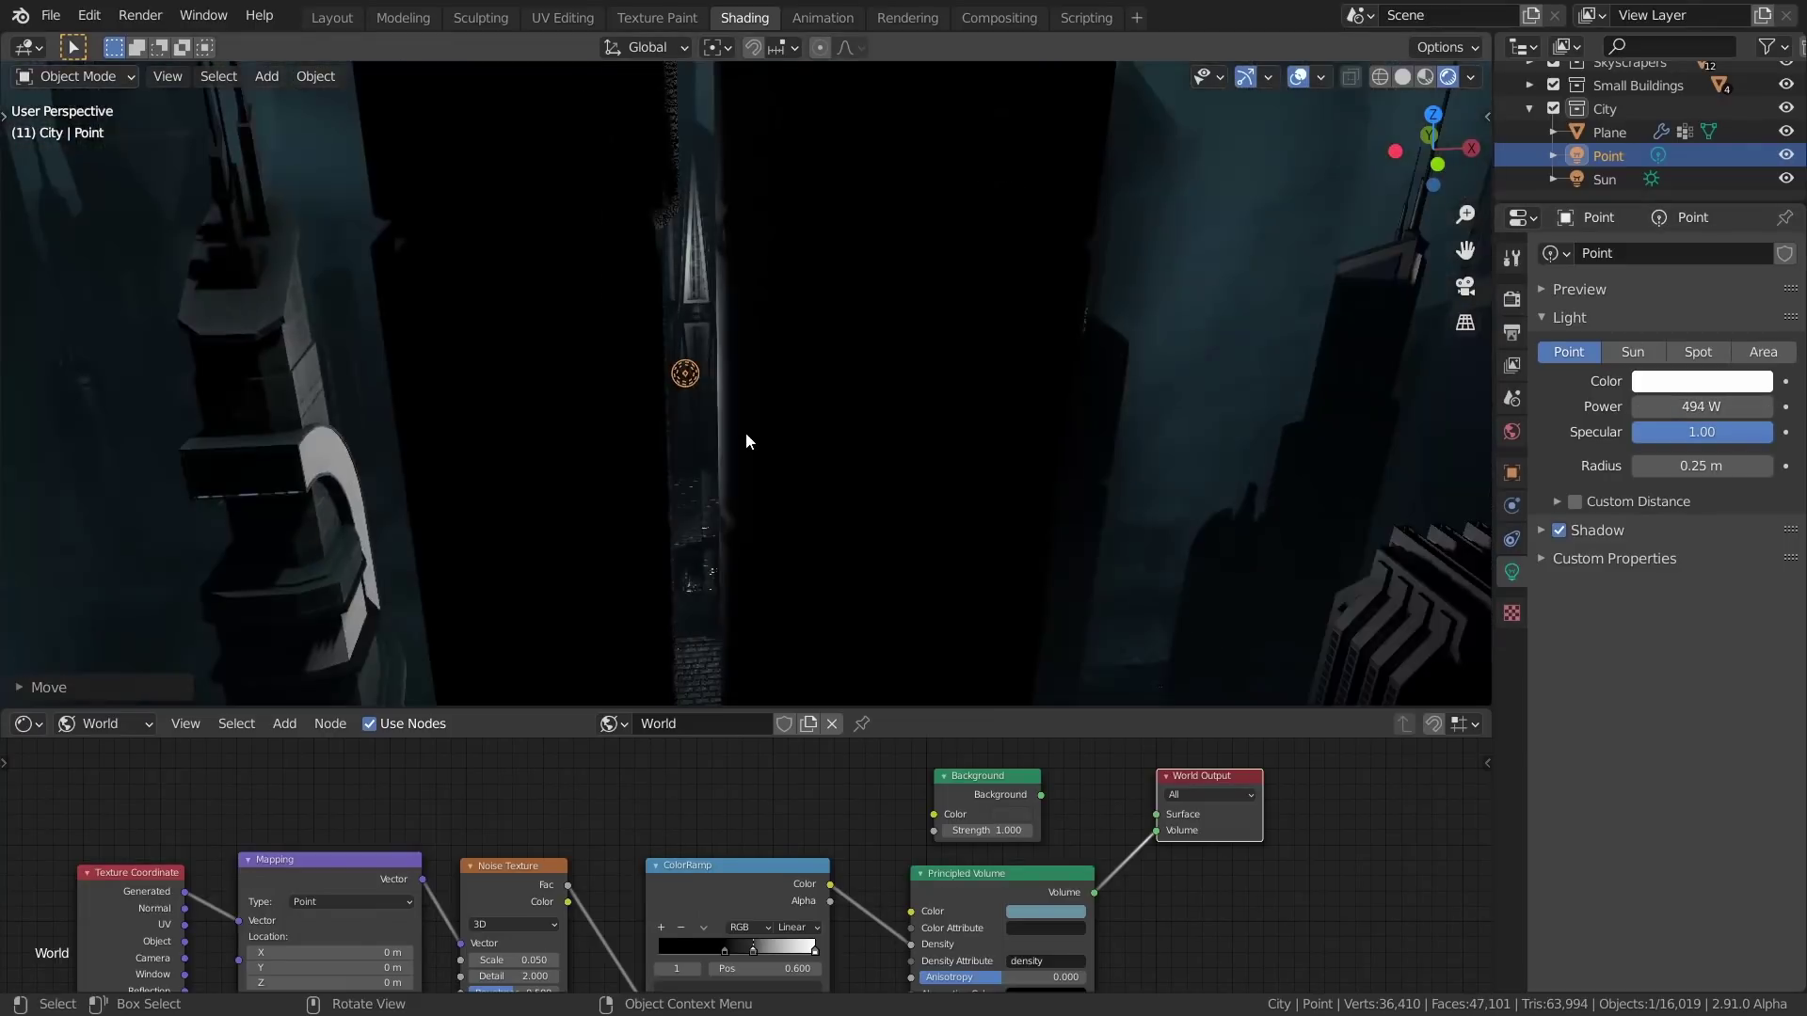
pyautogui.scroll(-3, 741, 433)
pyautogui.moveTo(728, 438); pyautogui.dragTo(983, 459, button='middle')
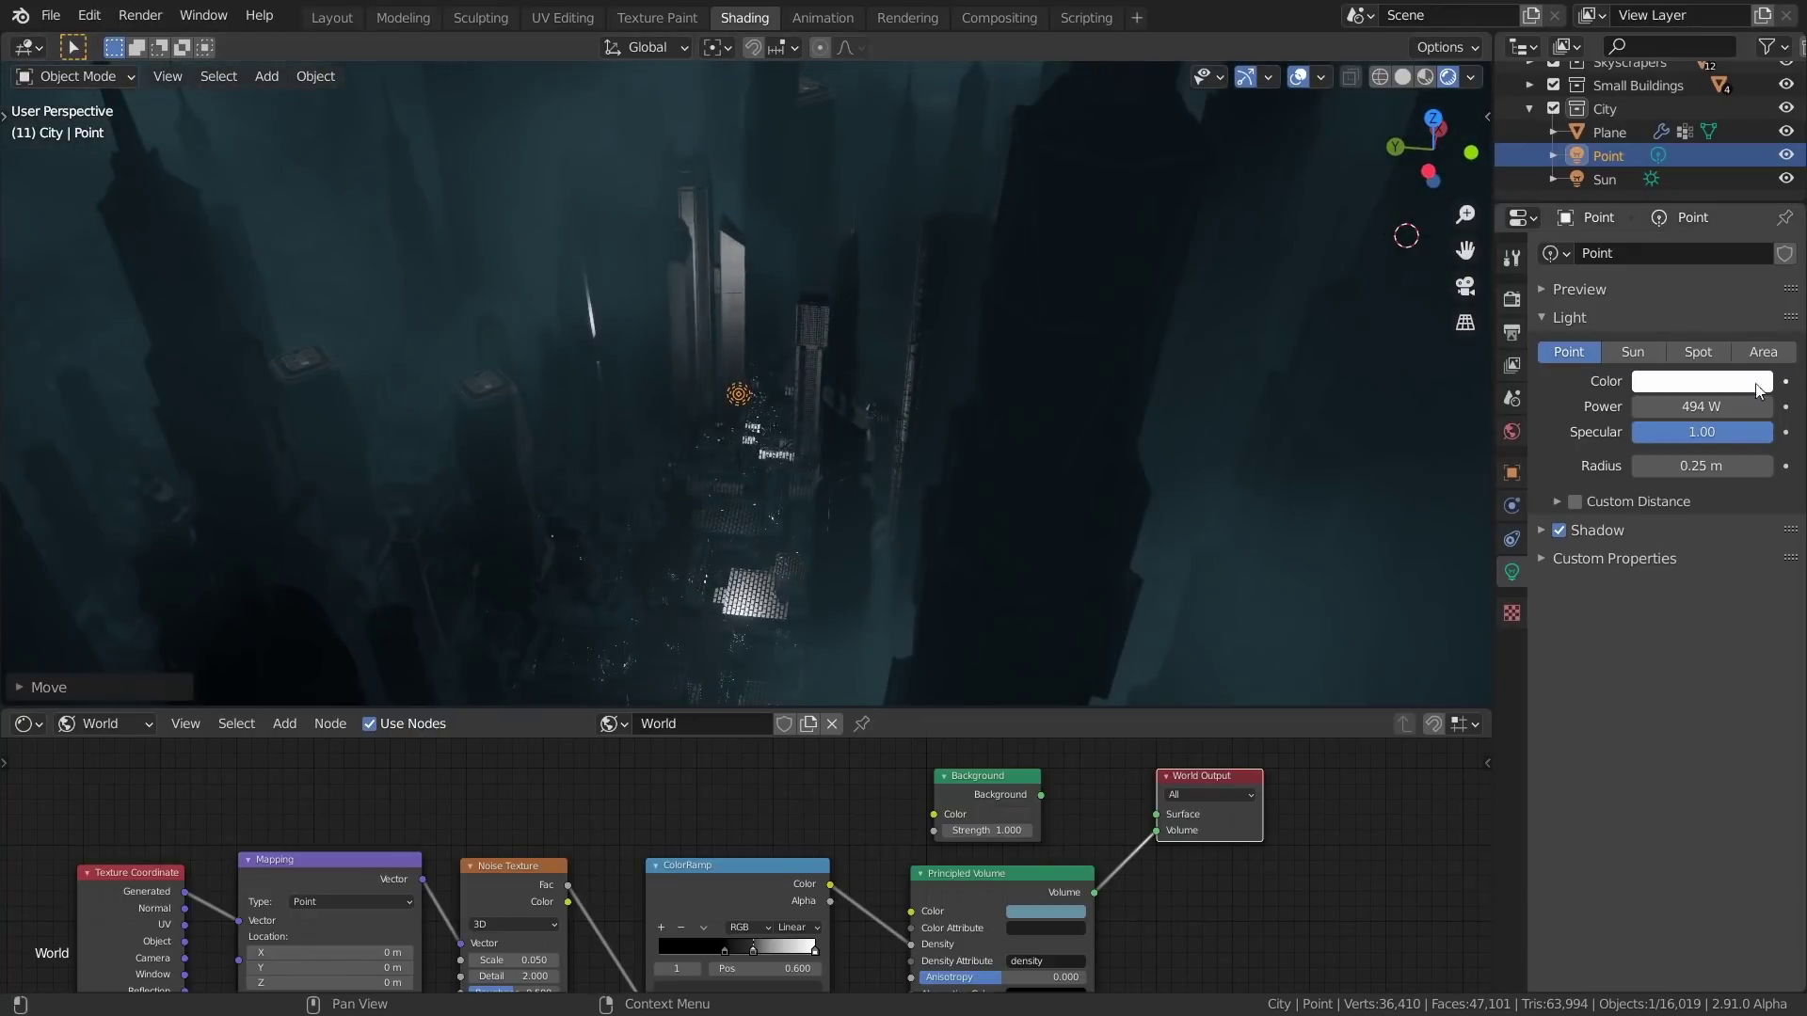
pyautogui.click(1720, 381)
pyautogui.moveTo(1652, 156); pyautogui.dragTo(1615, 192)
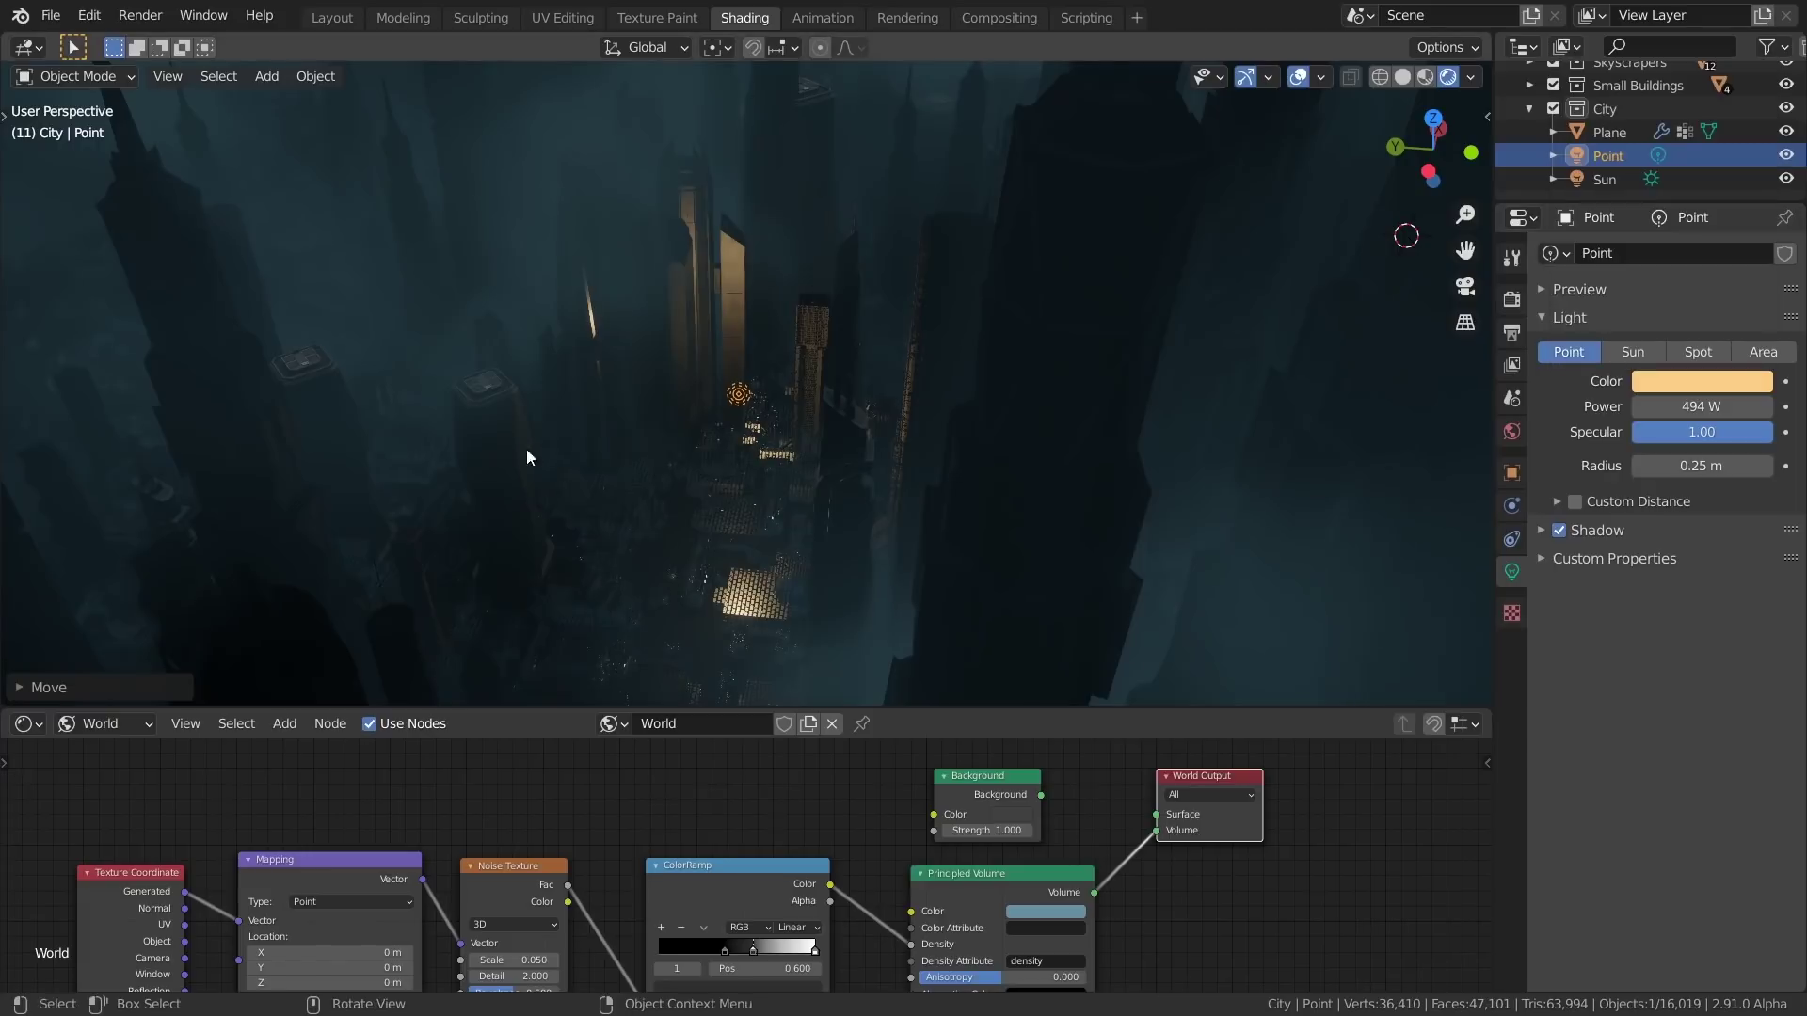
pyautogui.moveTo(527, 448); pyautogui.dragTo(724, 386, button='middle')
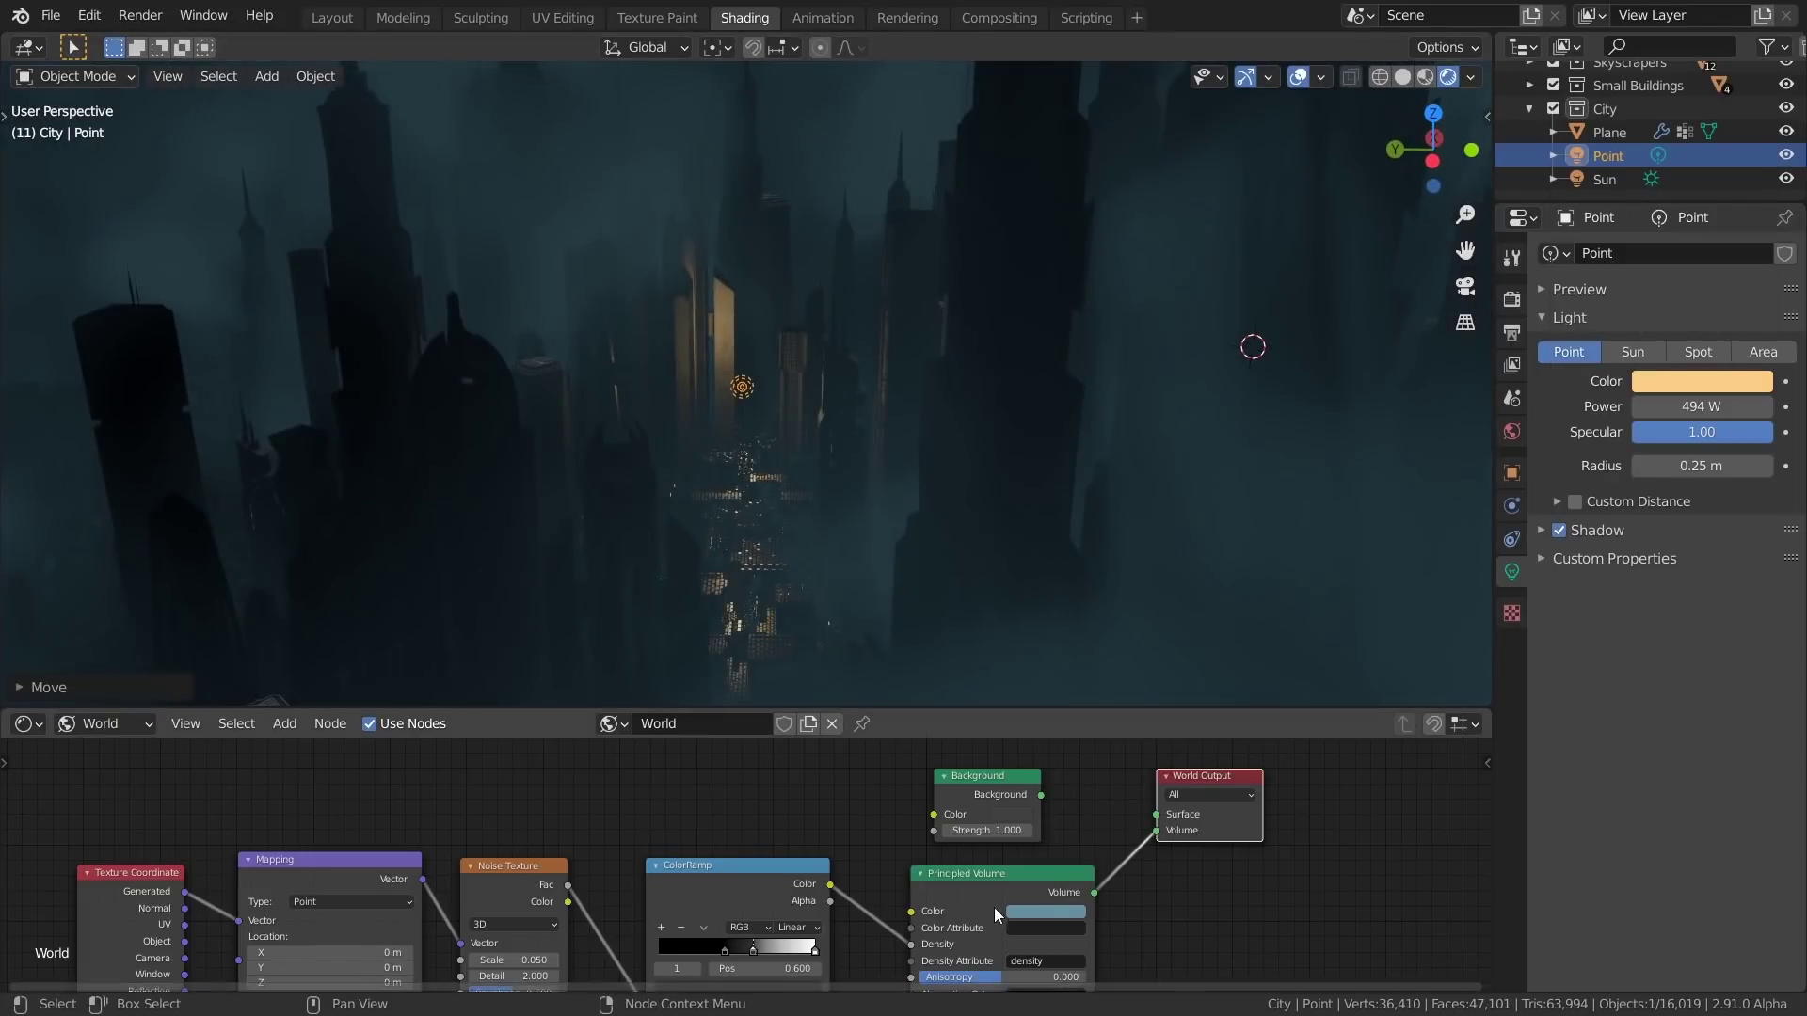
# Shift the Principled Volume color to a muted greyish blue
pyautogui.moveTo(993, 907); pyautogui.dragTo(952, 834, button='middle')
pyautogui.click(957, 835)
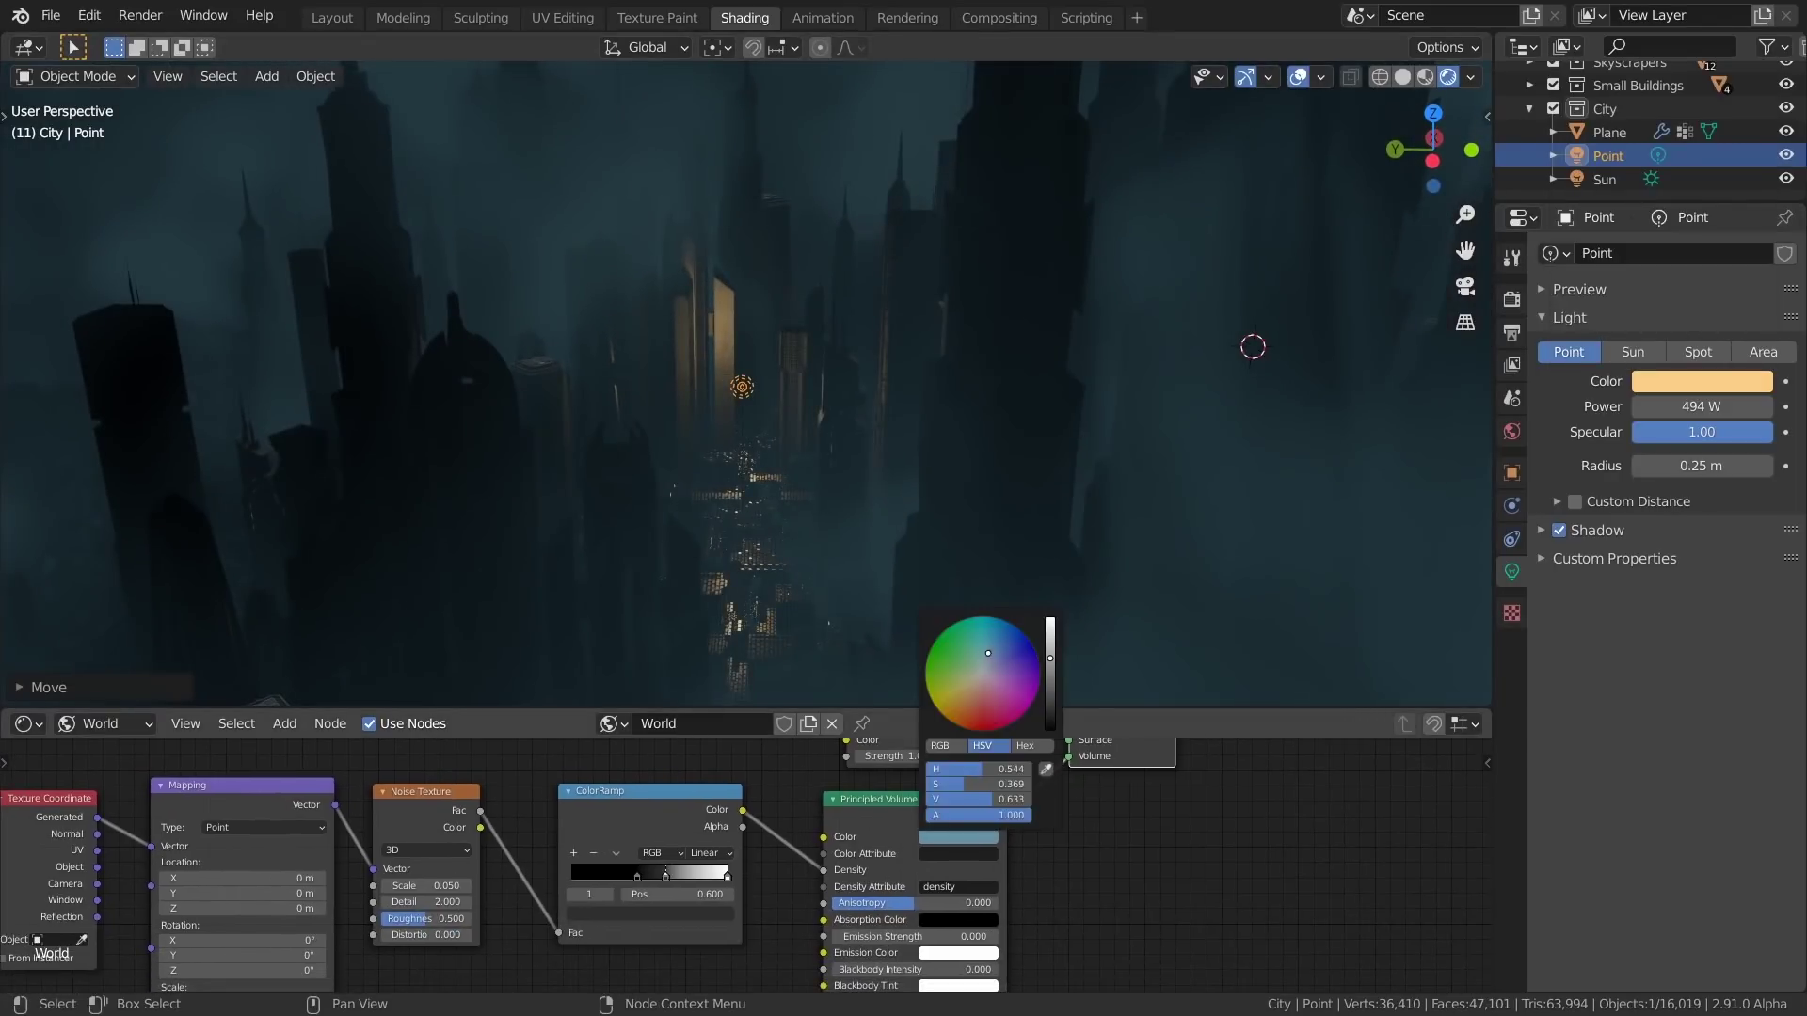
pyautogui.moveTo(1000, 664); pyautogui.dragTo(984, 659)
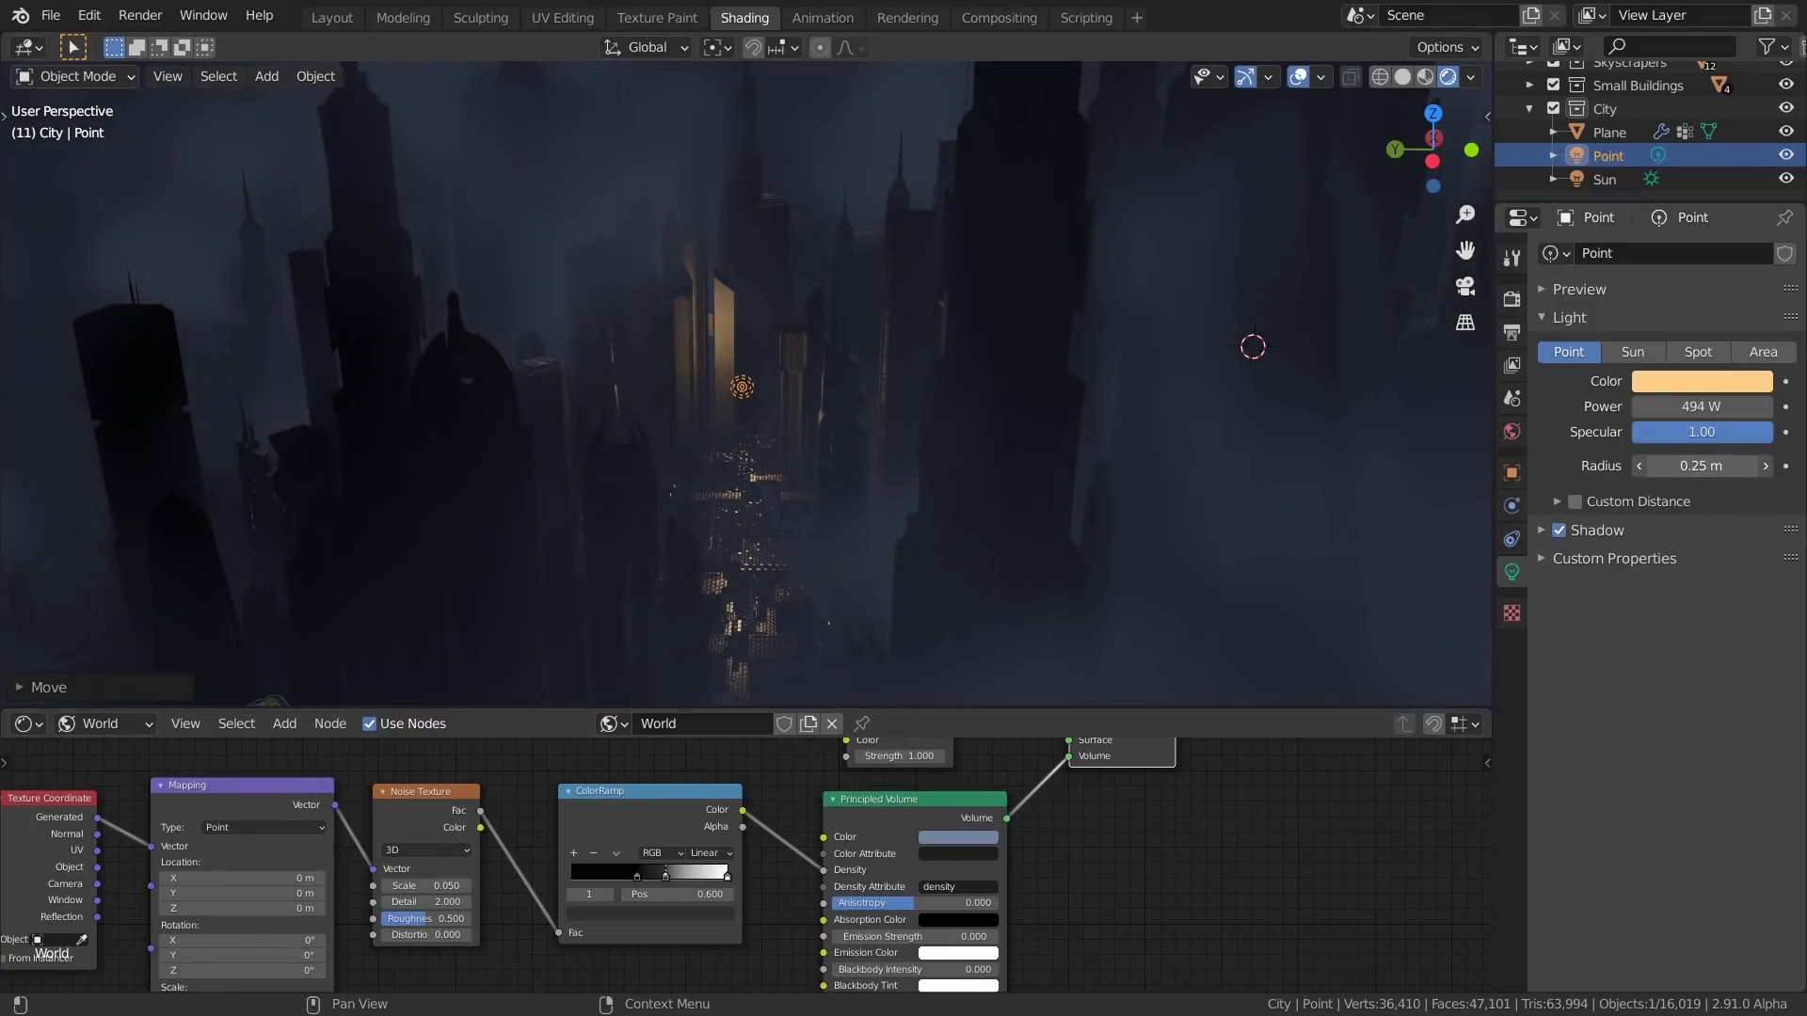
# Set the point light's radius to 7.49 m and its power to 3000 W
pyautogui.moveTo(1702, 466); pyautogui.dragTo(1751, 466)
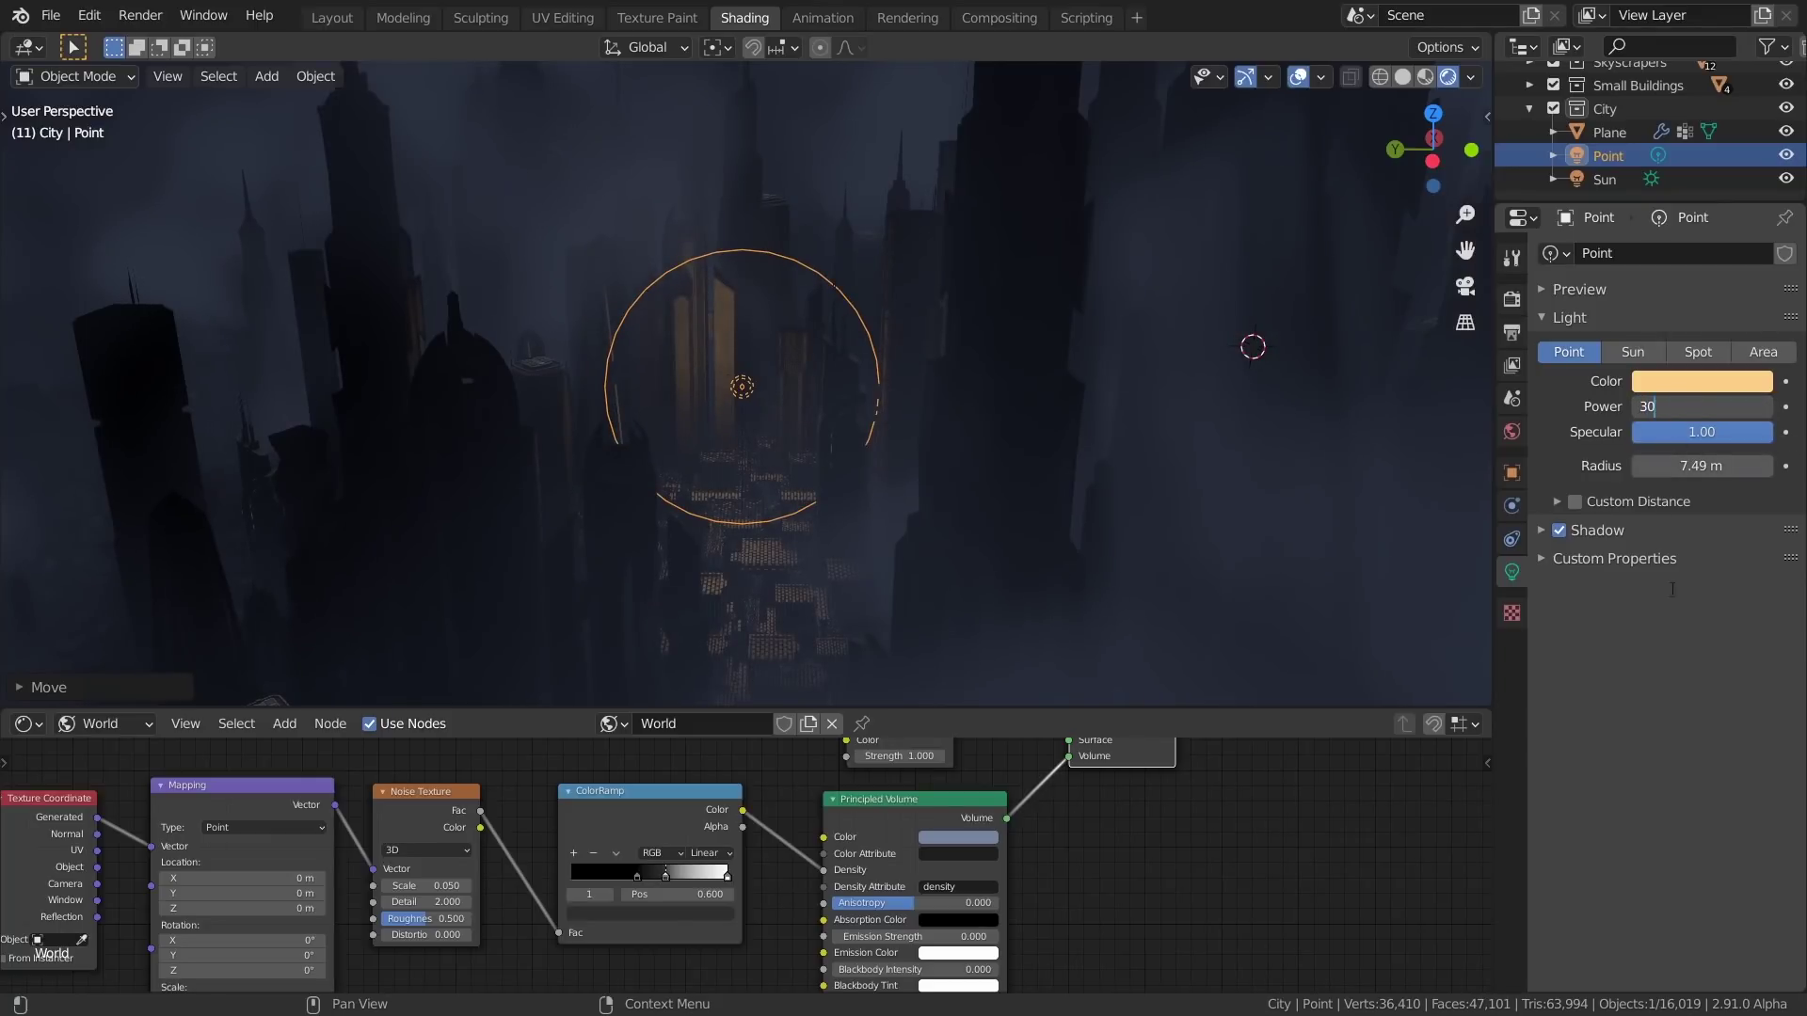
pyautogui.press('Return')
pyautogui.scroll(-4, 905, 494)
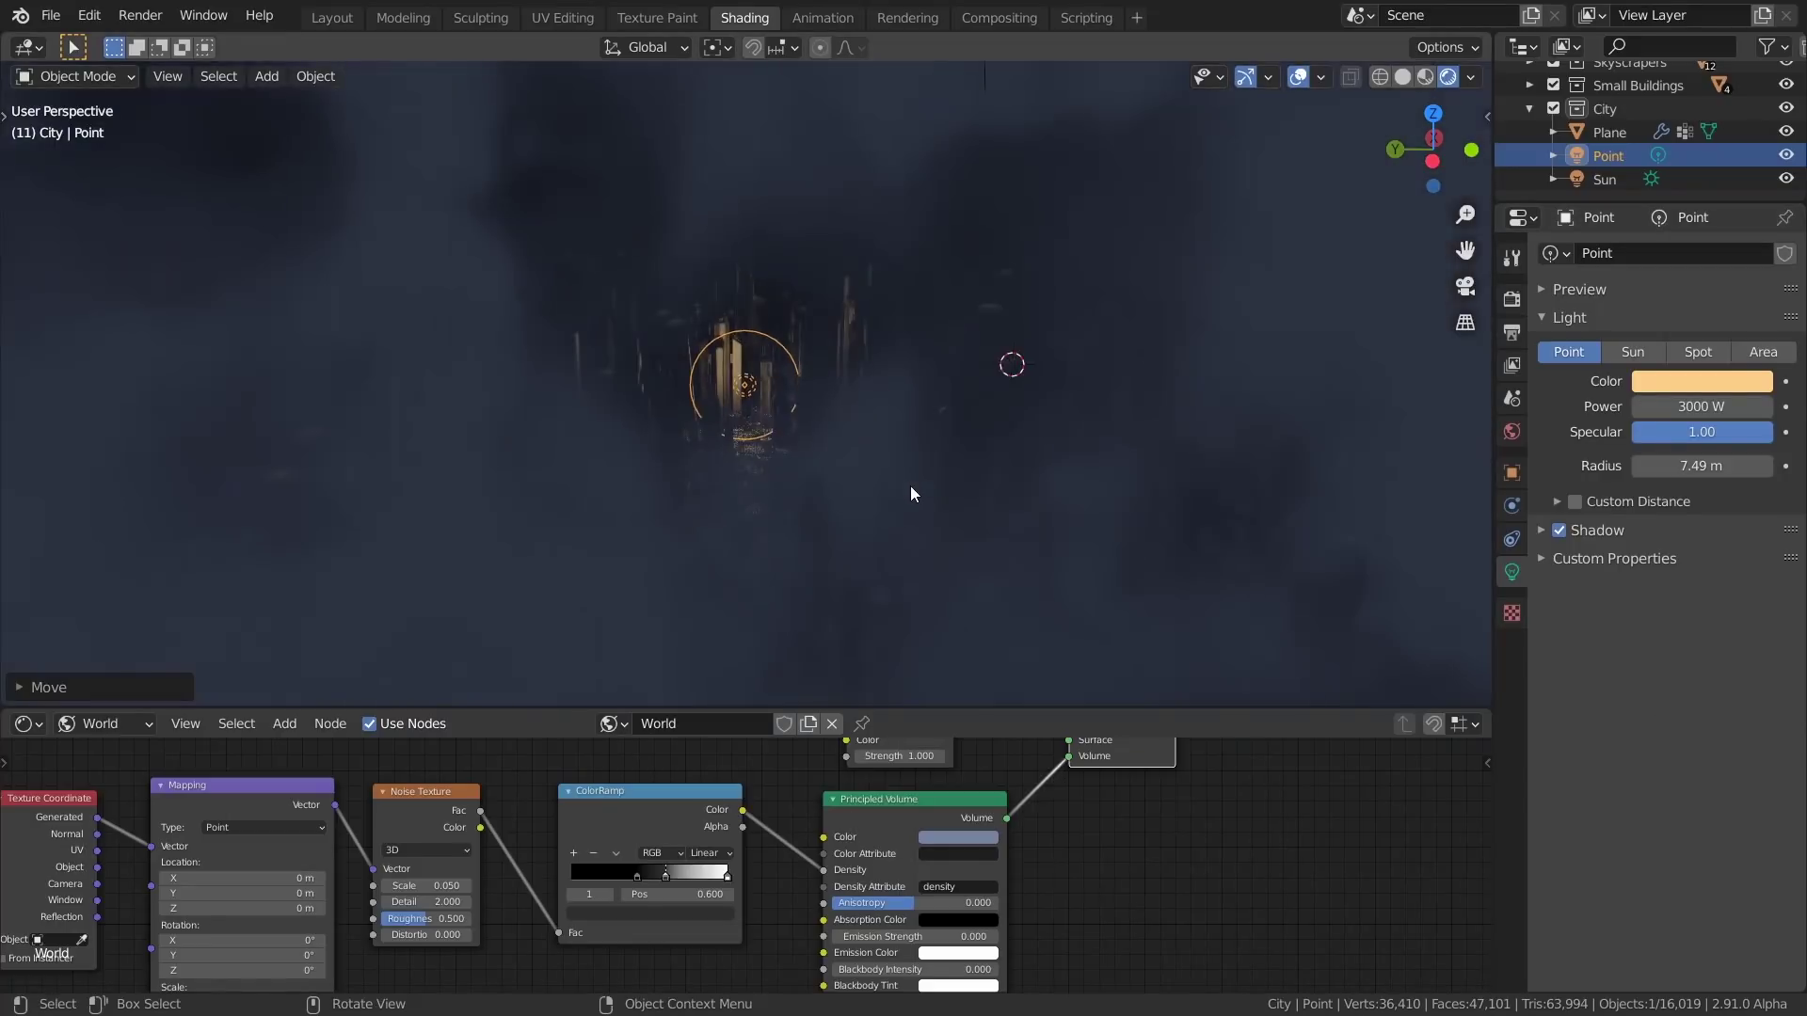
# Set the orange point light's power to 10000 W
pyautogui.scroll(2, 912, 493)
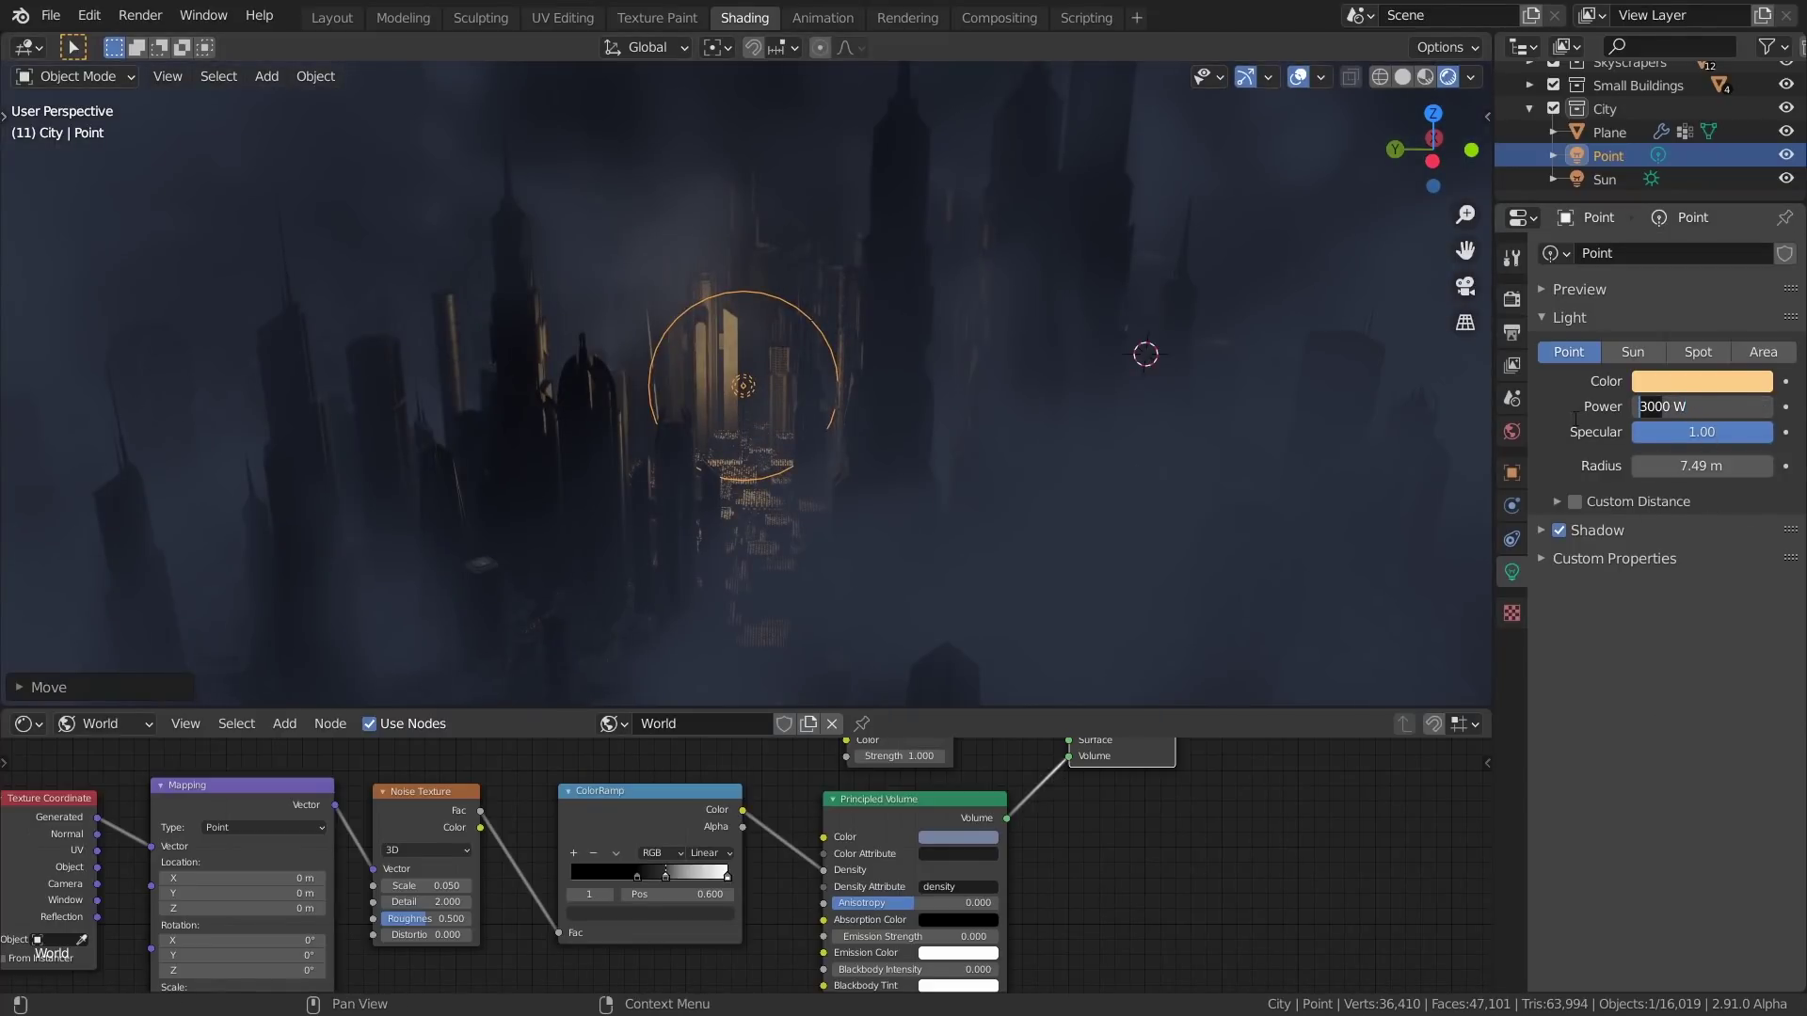
pyautogui.press('Return')
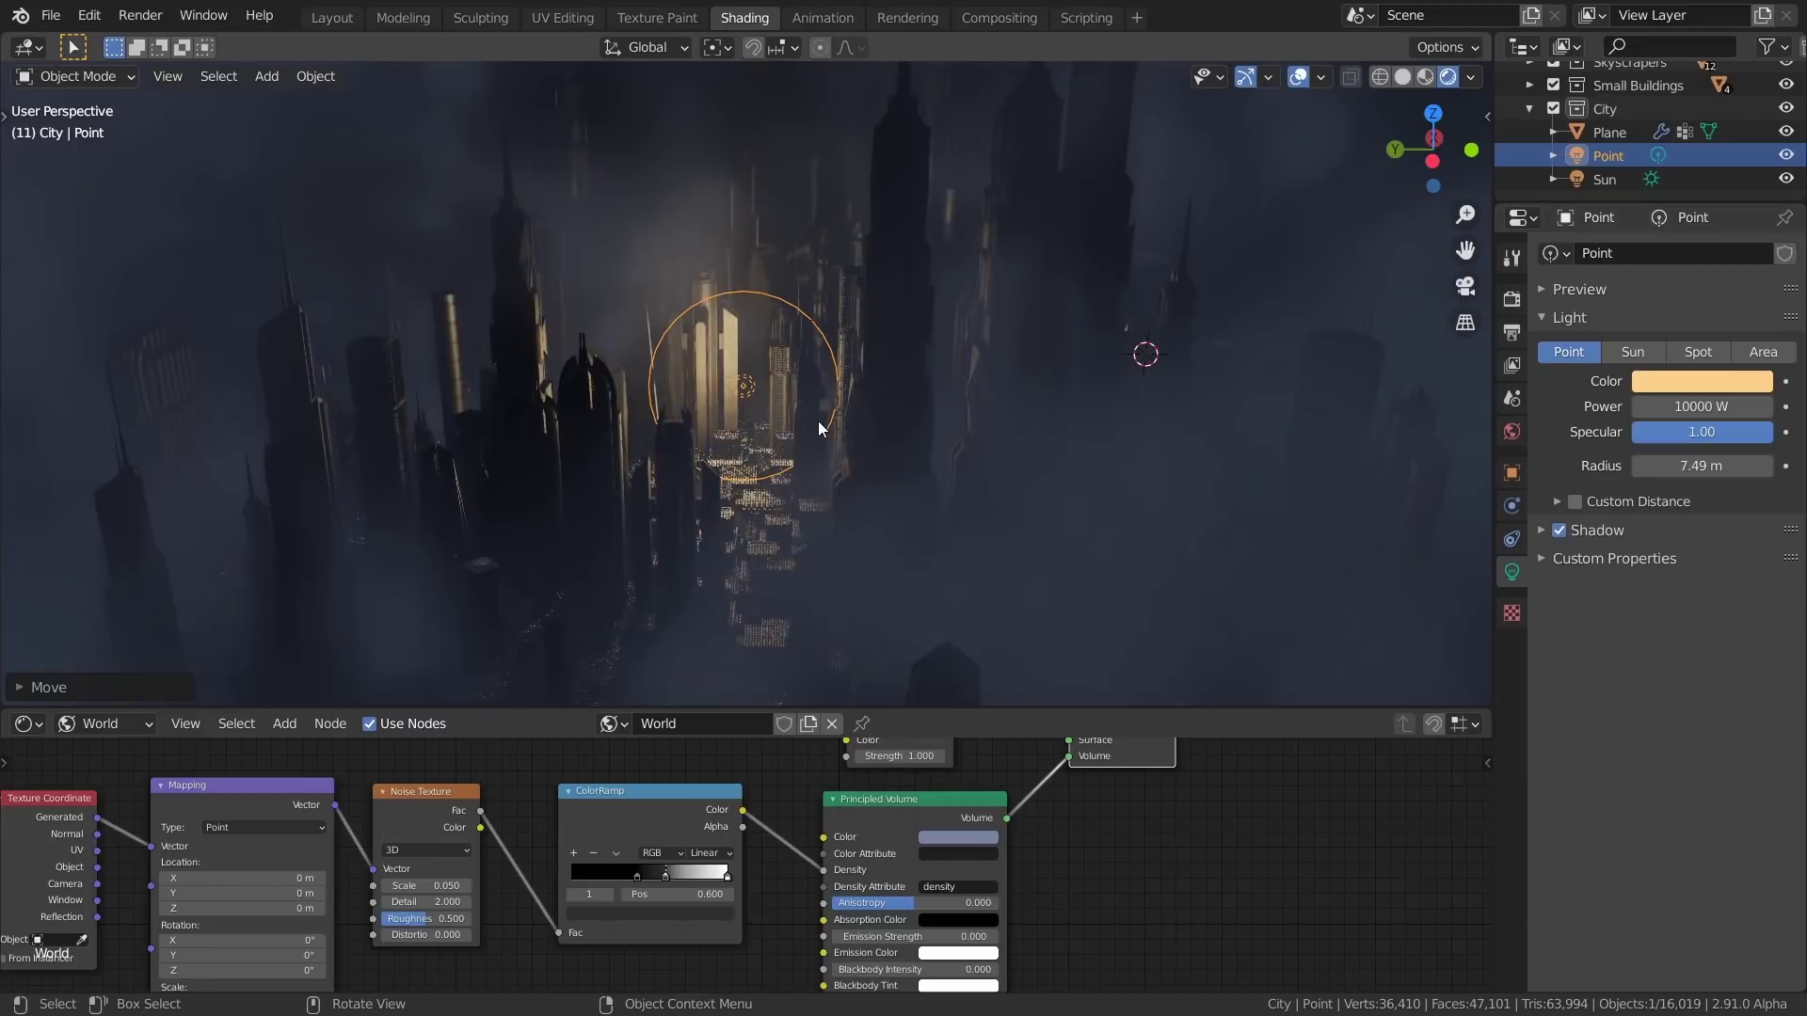
pyautogui.moveTo(817, 421); pyautogui.dragTo(857, 445, button='middle')
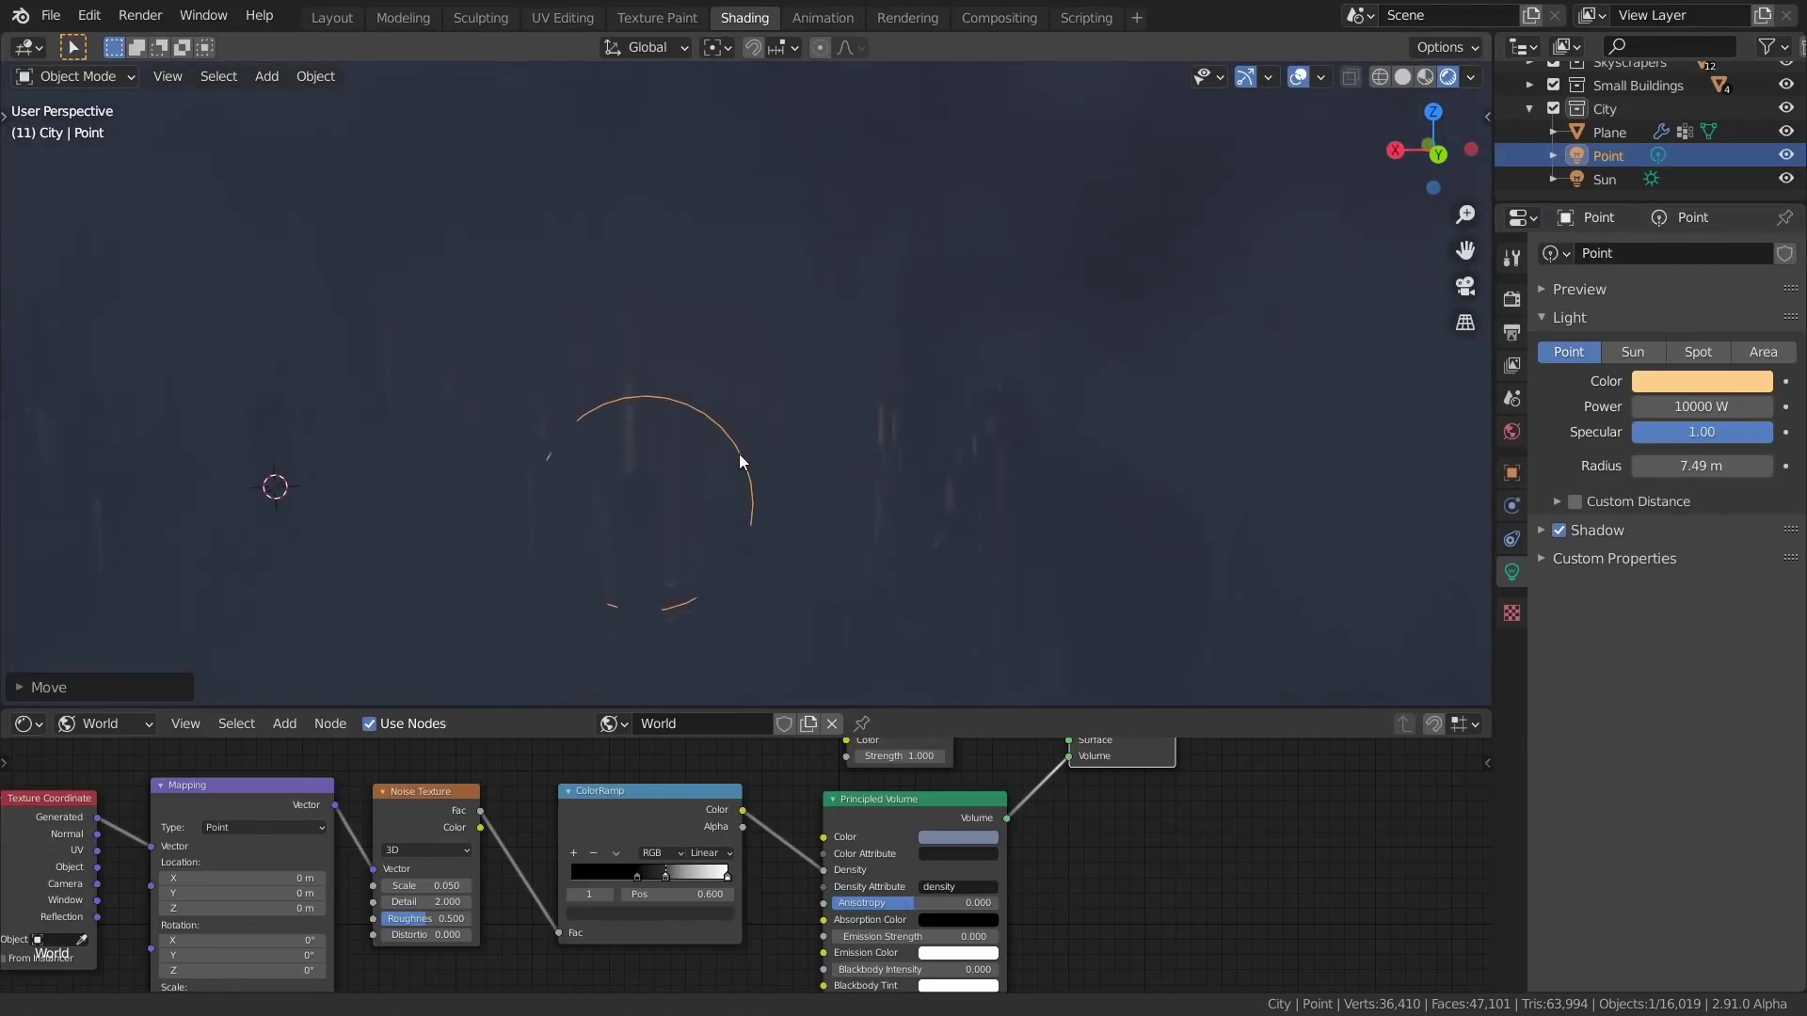
# Duplicate the point light, place the copy roughly 40 m away along negative X, and lower it toward the rooftops
pyautogui.moveTo(738, 461); pyautogui.dragTo(681, 503, button='middle')
pyautogui.click(637, 549)
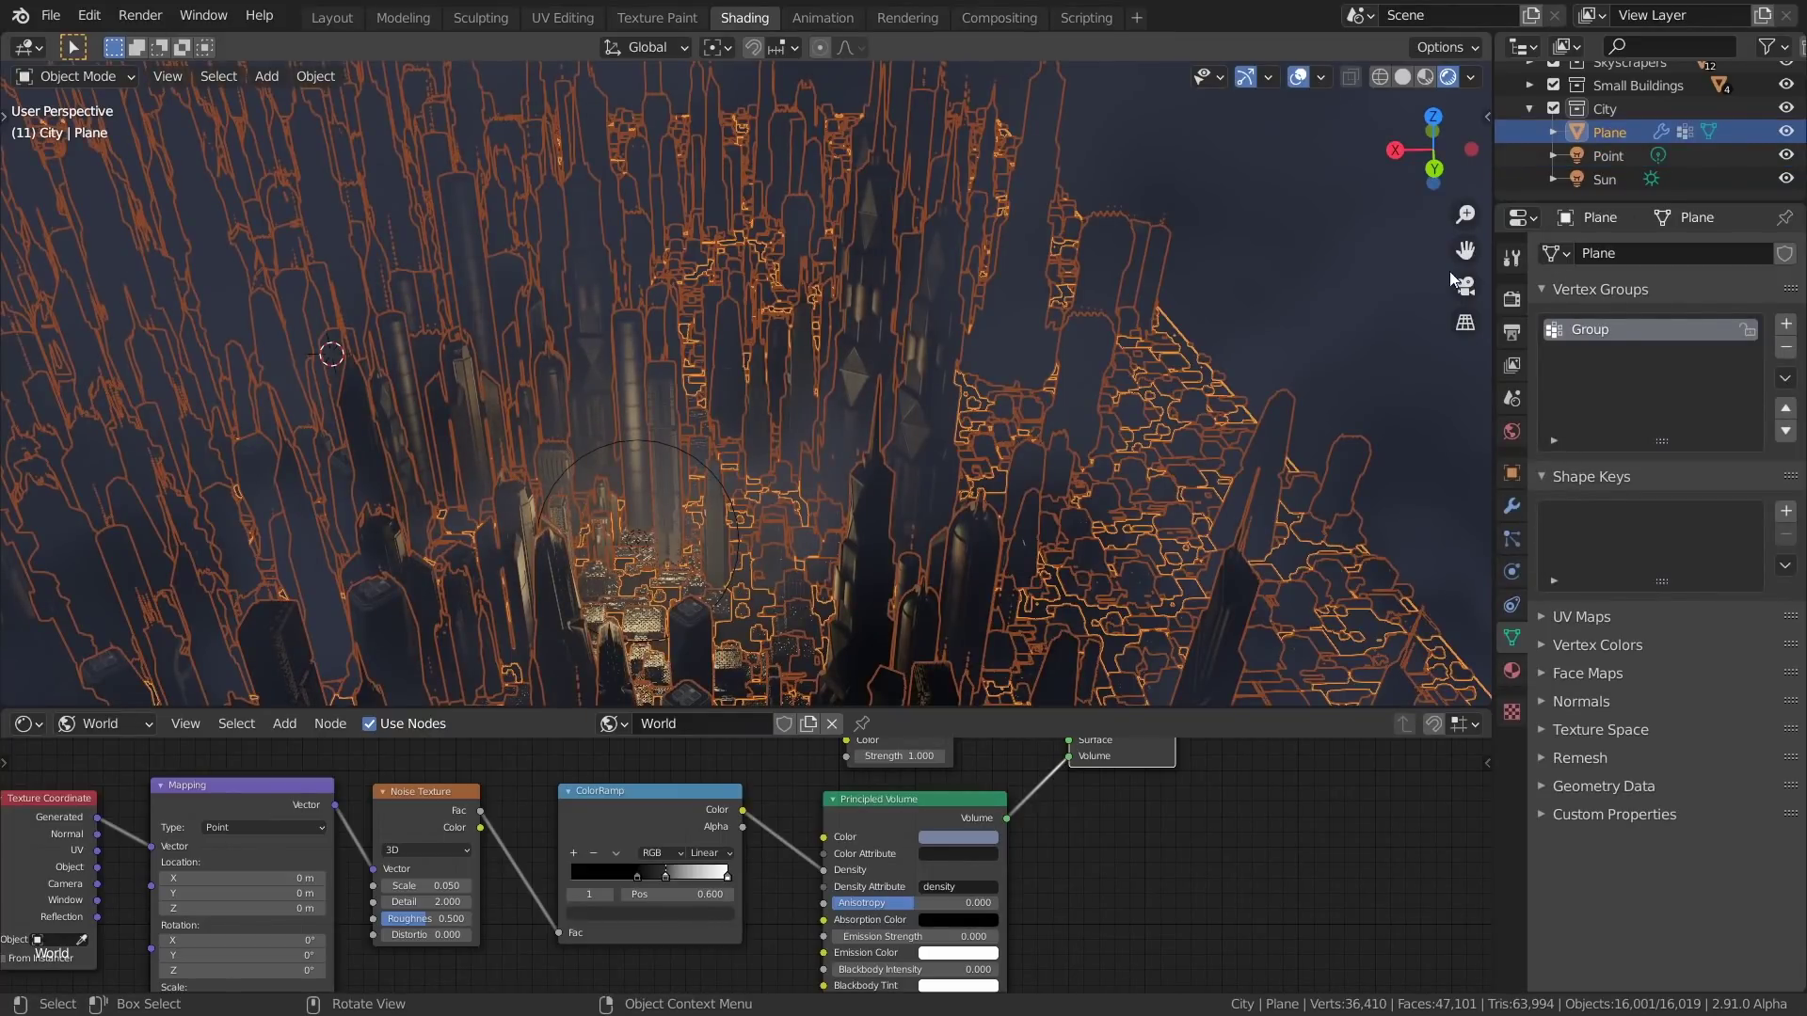
pyautogui.click(647, 547)
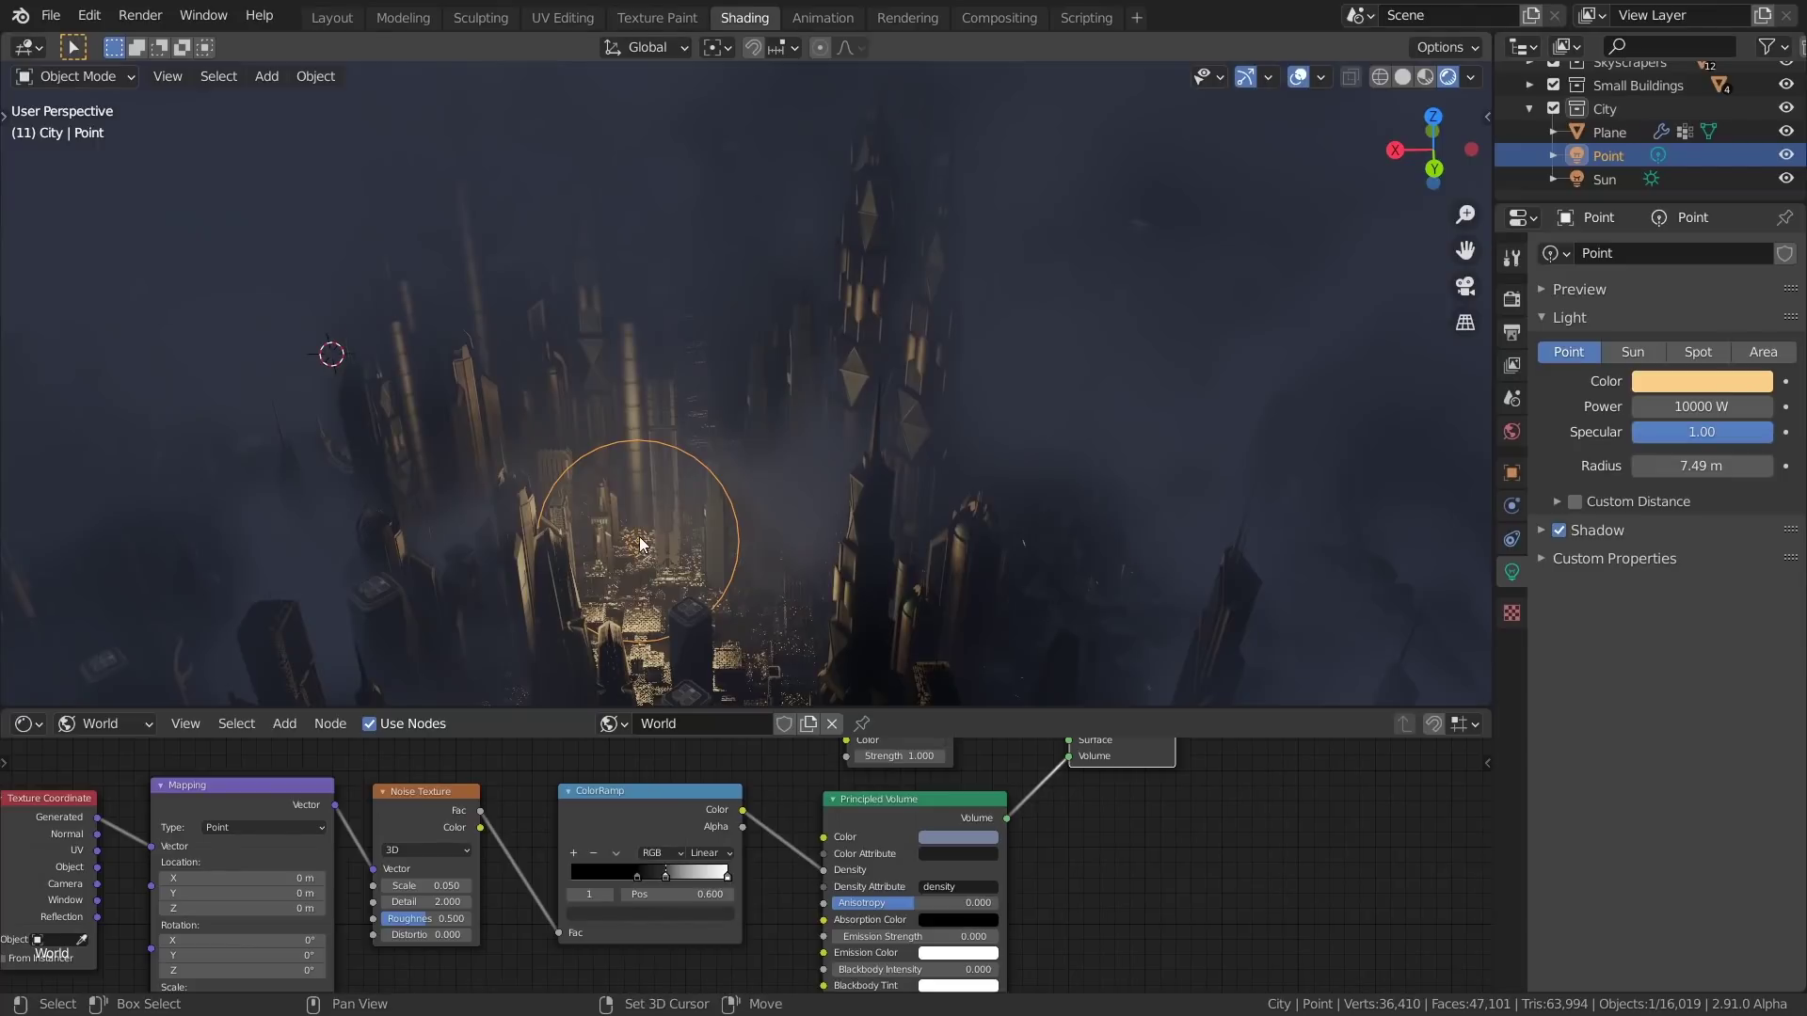
pyautogui.hotkey('shift', 'd')
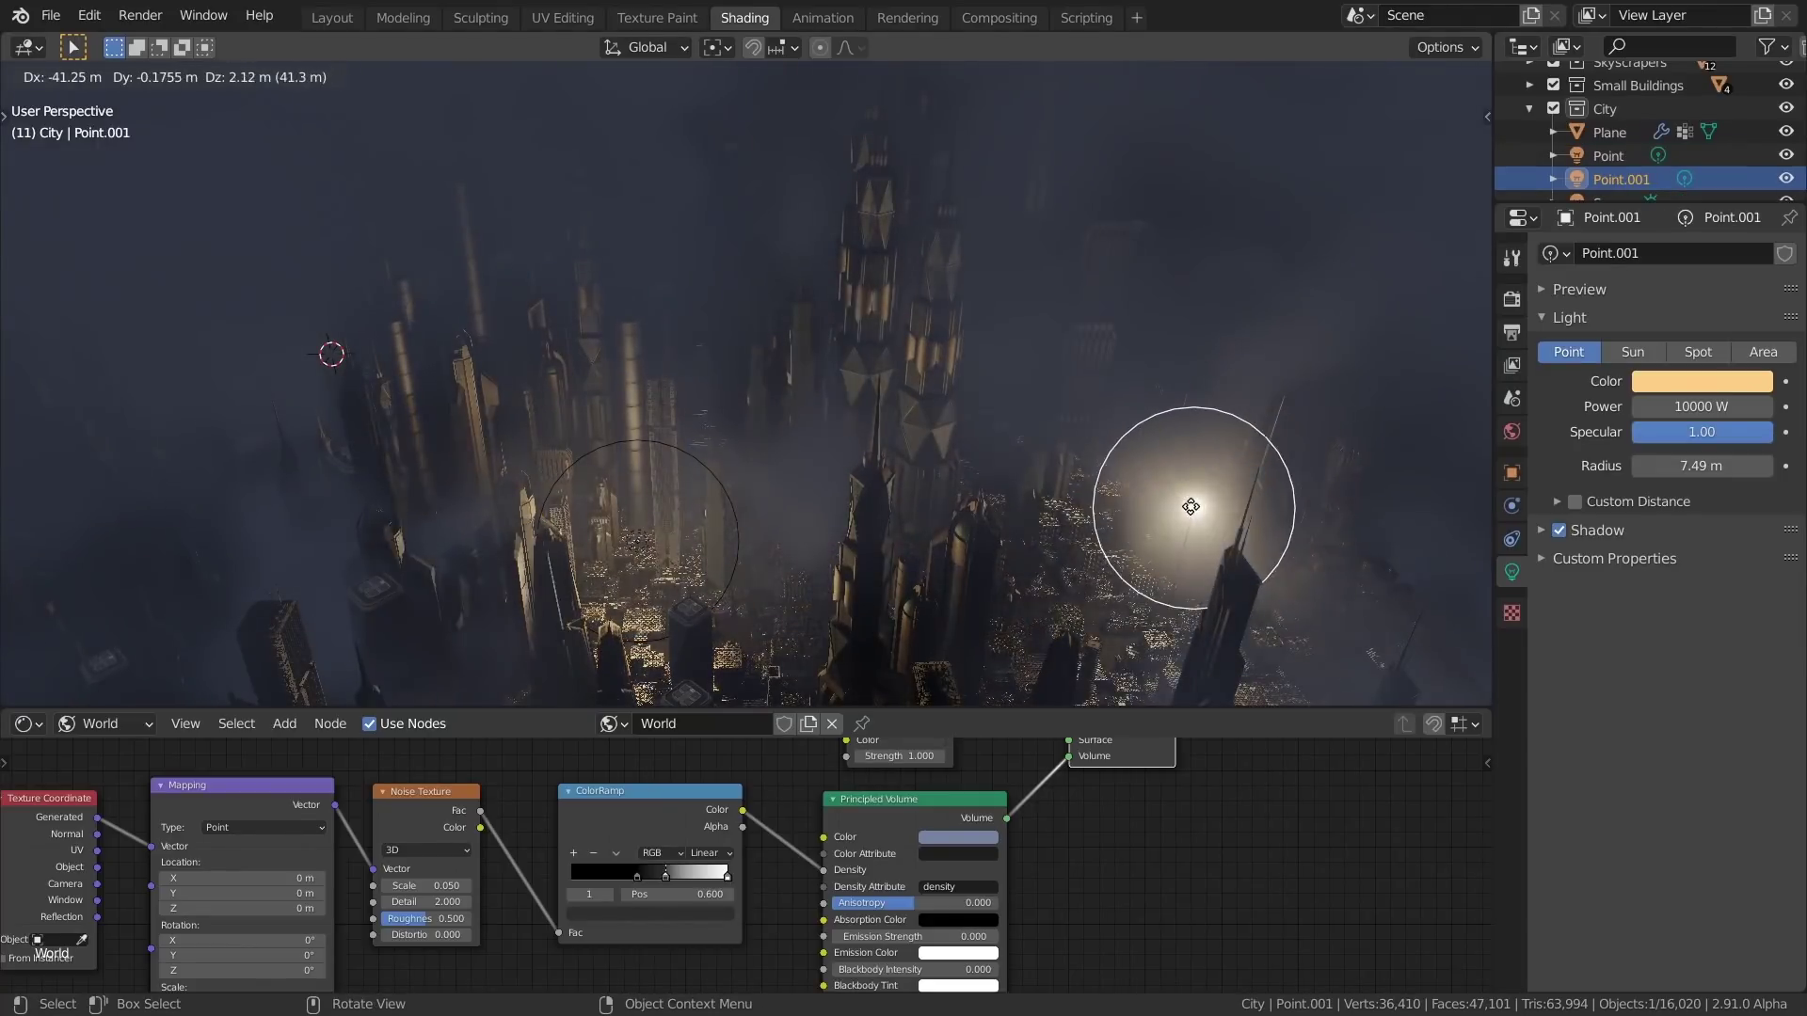
pyautogui.click(1240, 517)
pyautogui.moveTo(1240, 517); pyautogui.dragTo(1122, 476, button='middle')
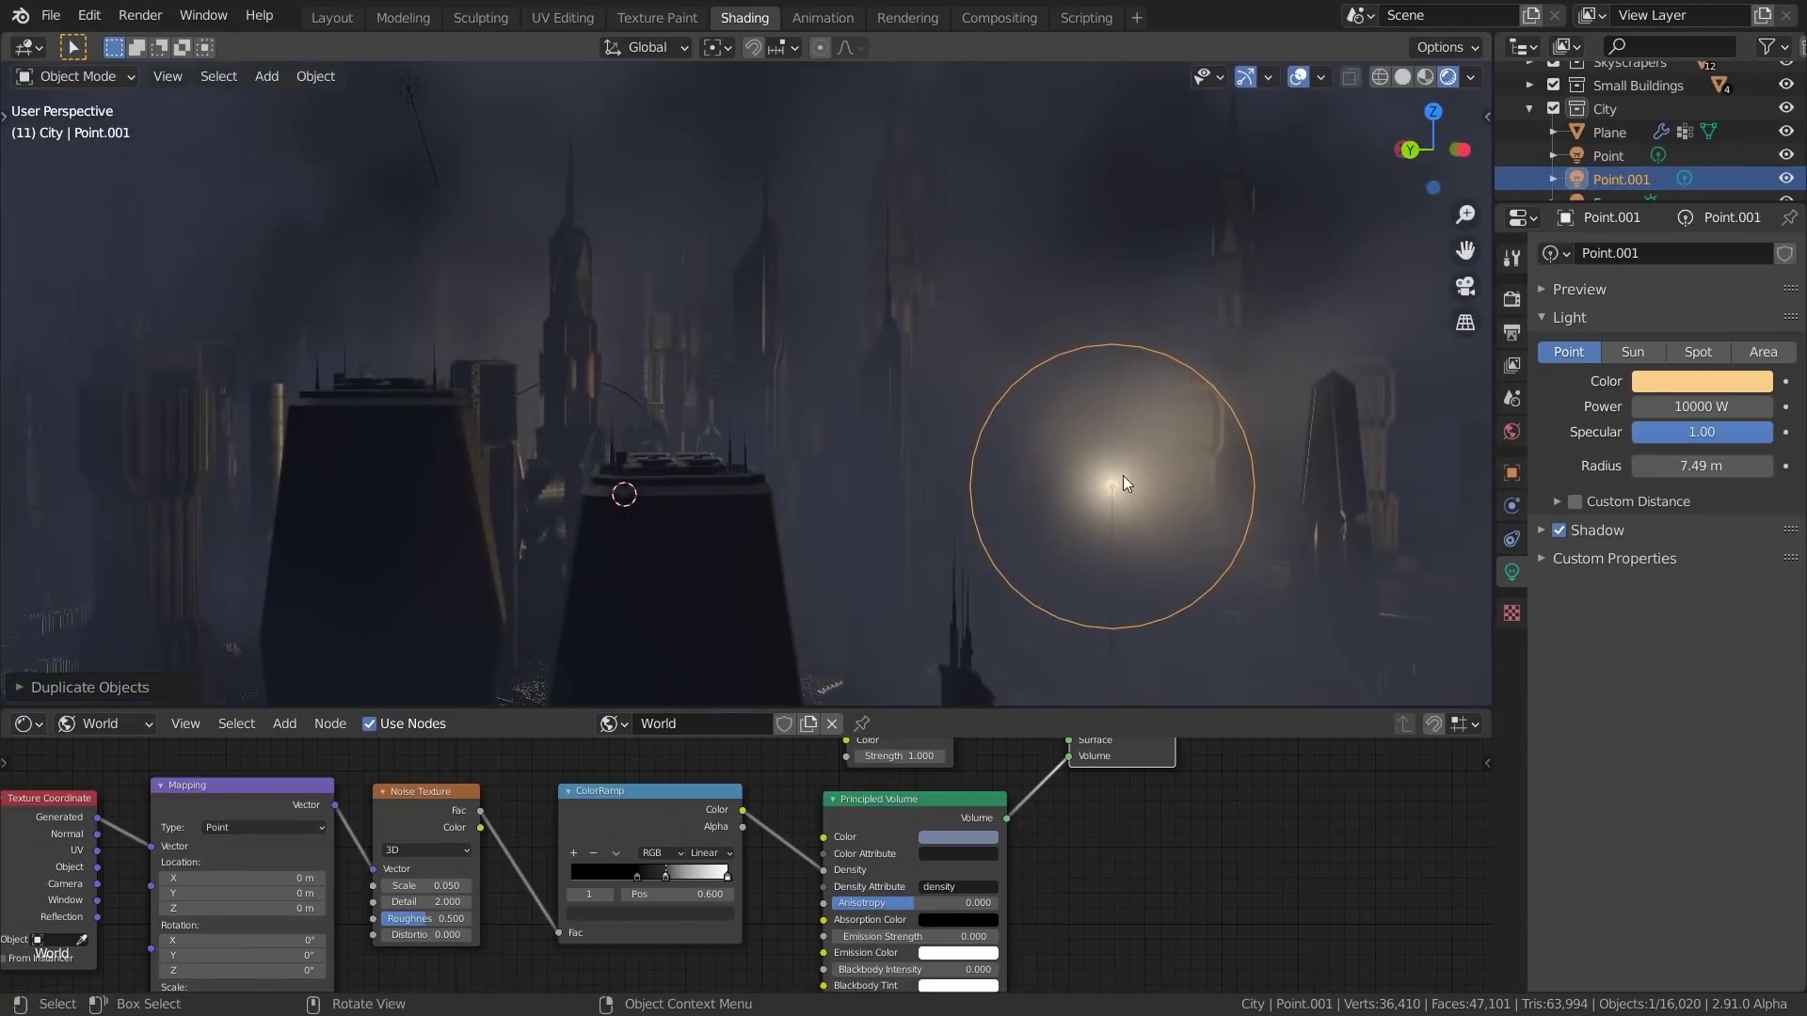
pyautogui.press('g')
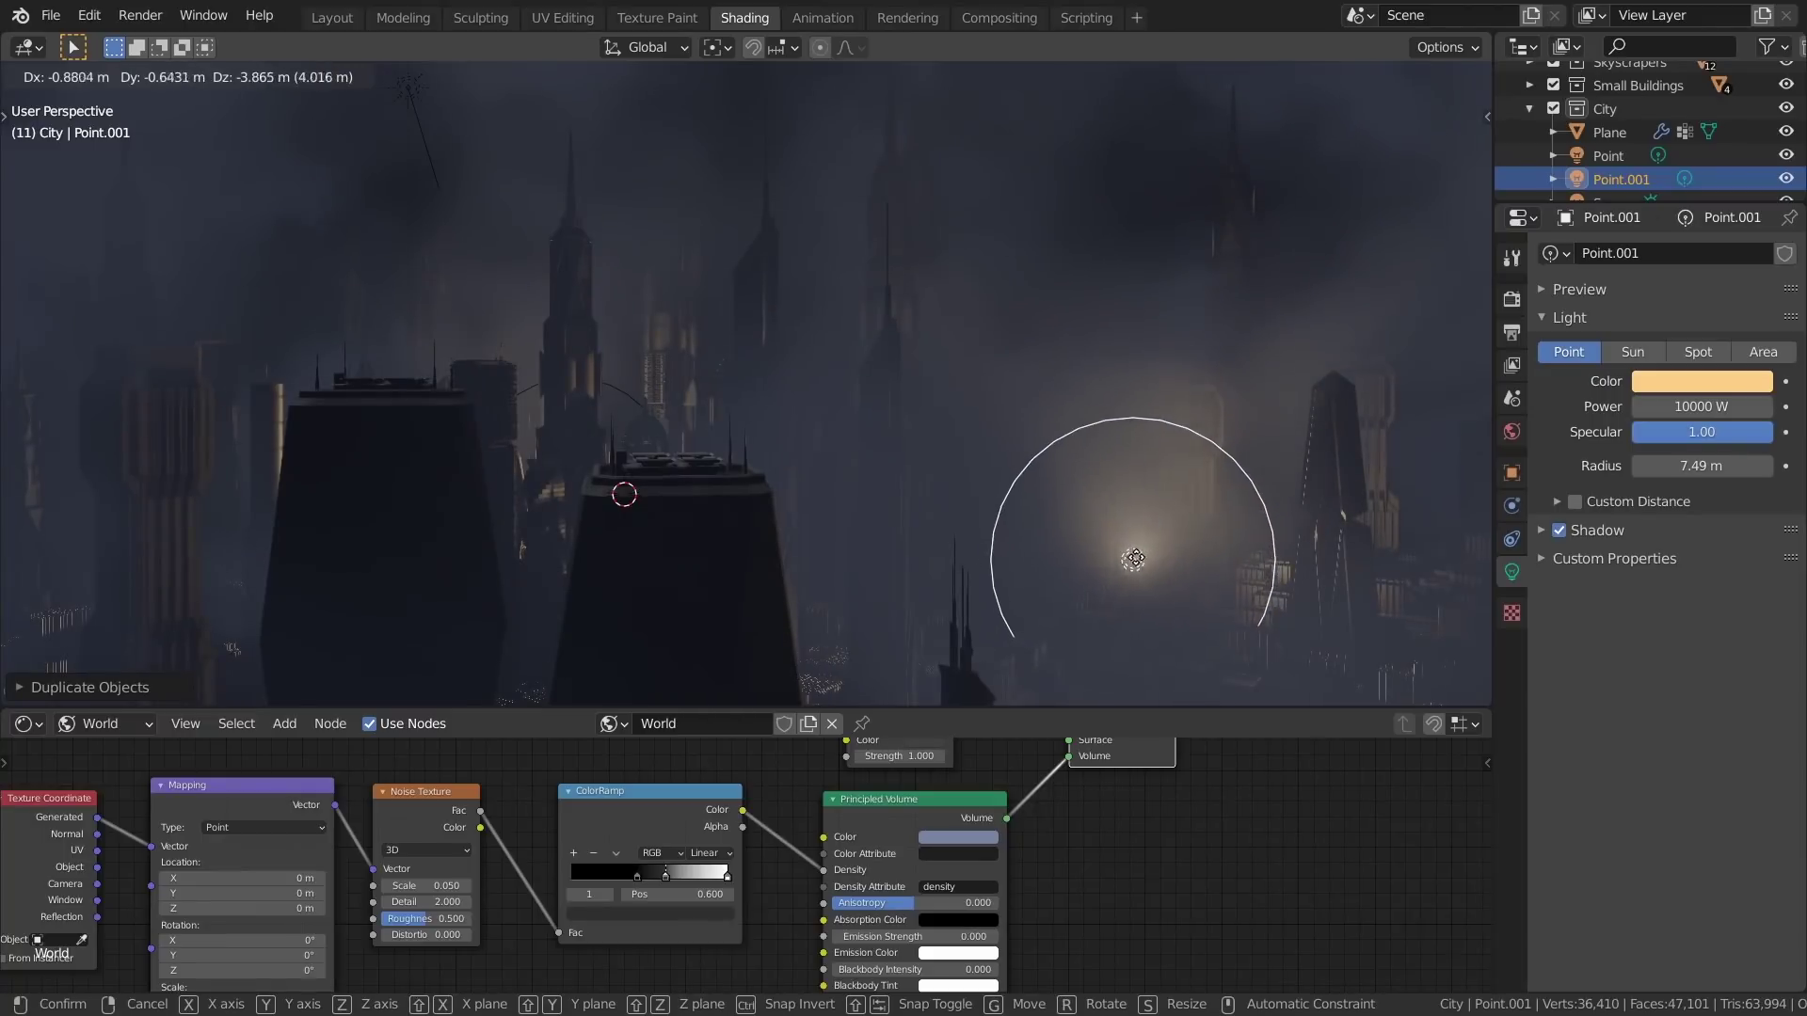
pyautogui.click(1169, 579)
pyautogui.moveTo(1168, 578); pyautogui.dragTo(930, 449, button='middle')
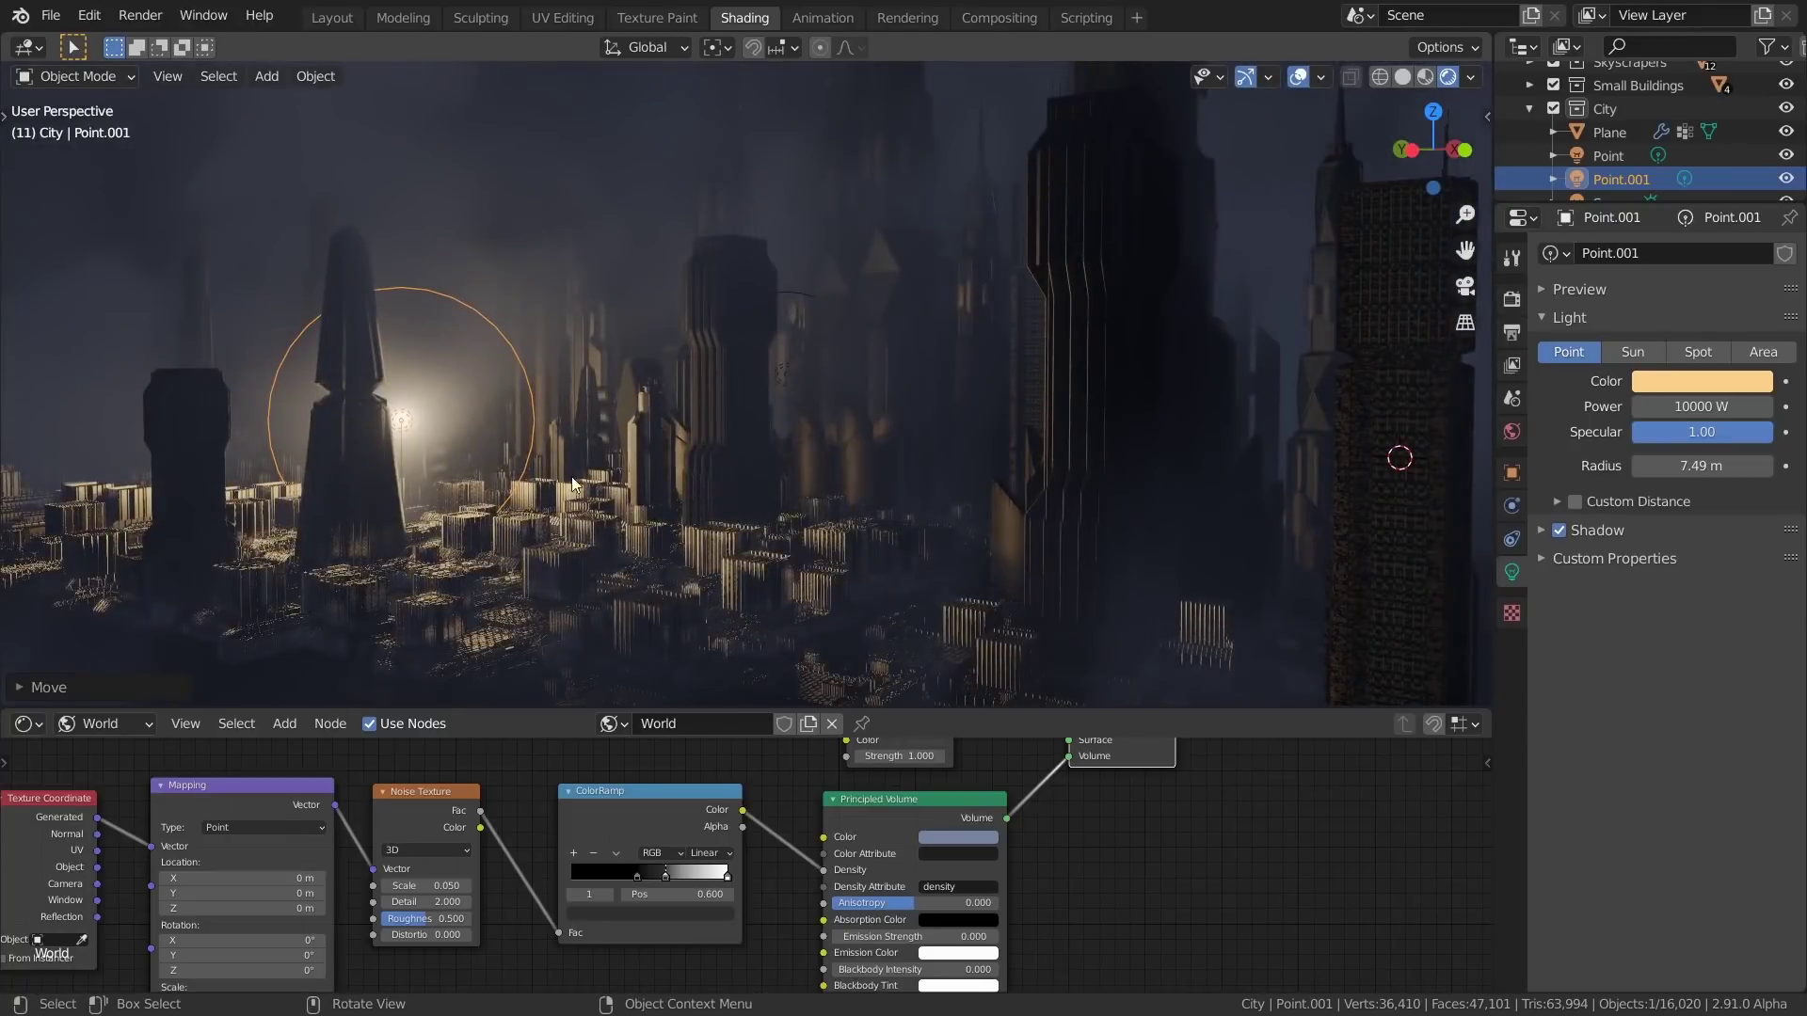
# Duplicate the second light to a spot beyond the tall skyscrapers and change the copy's color to a pale lavender blue
pyautogui.hotkey('shift', 'd')
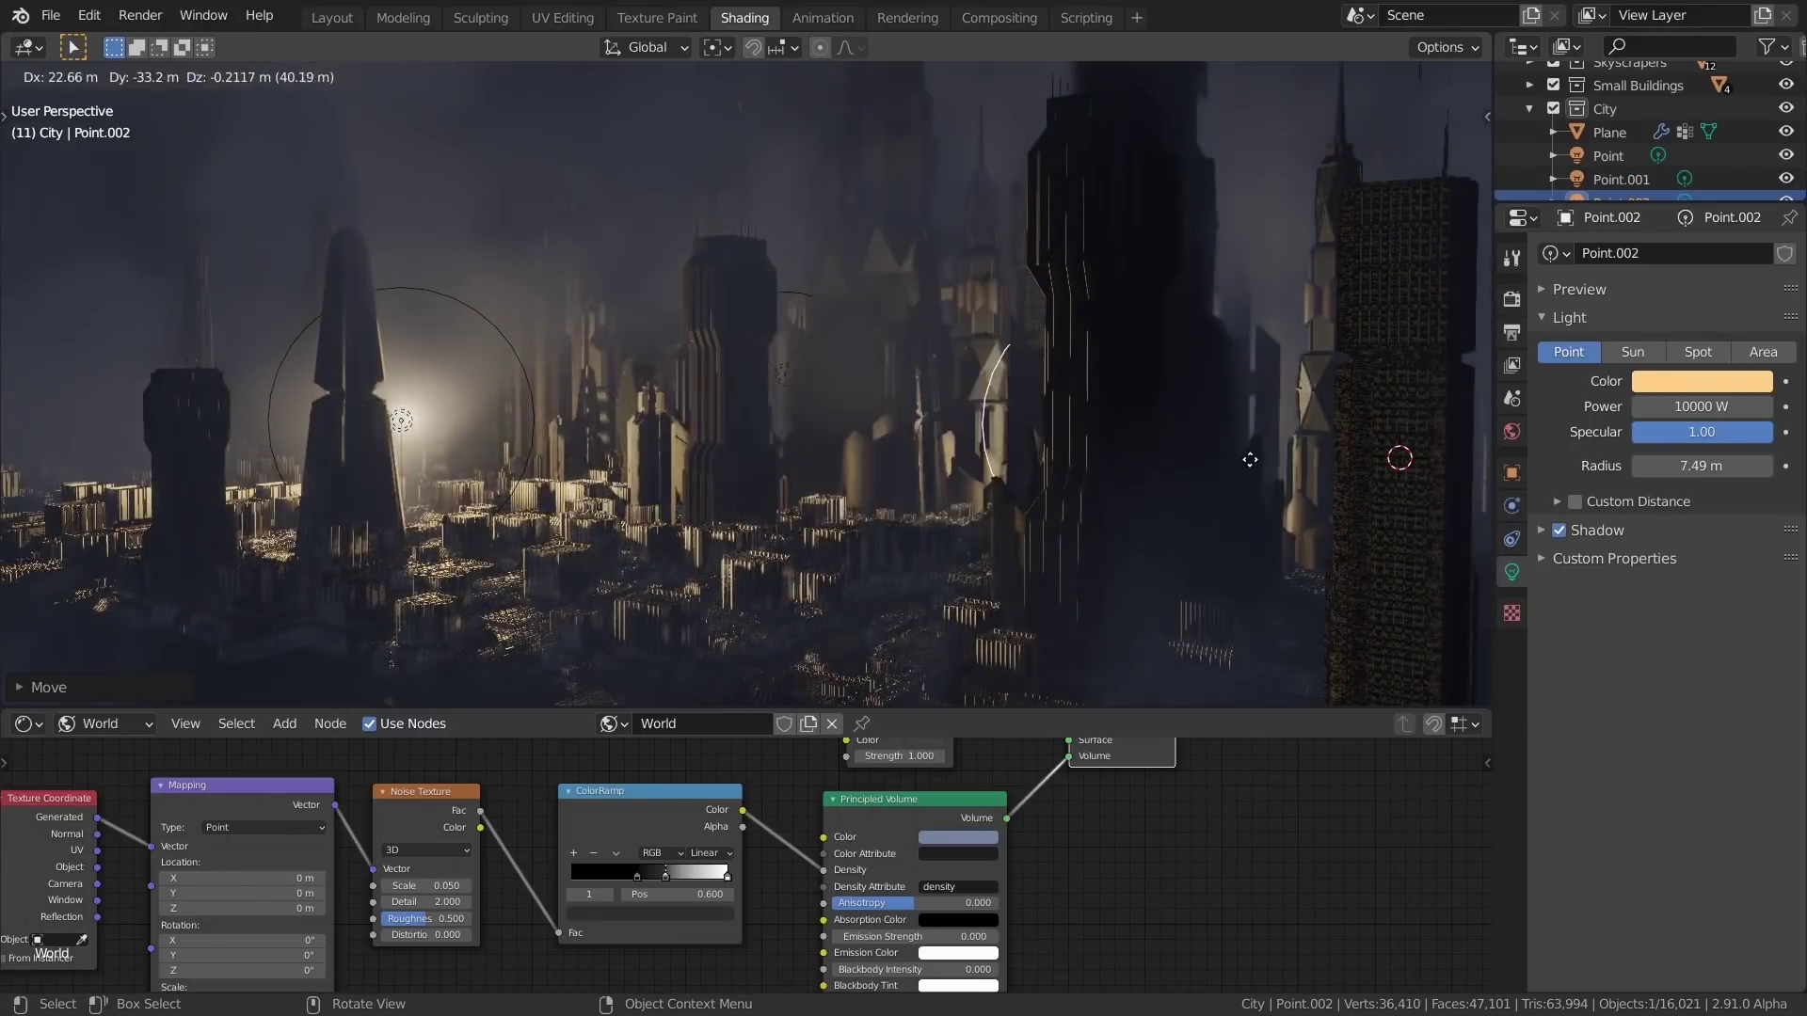
pyautogui.click(1346, 415)
pyautogui.moveTo(1346, 415); pyautogui.dragTo(1439, 555, button='middle')
pyautogui.click(1687, 387)
pyautogui.moveTo(1646, 197); pyautogui.dragTo(1667, 133)
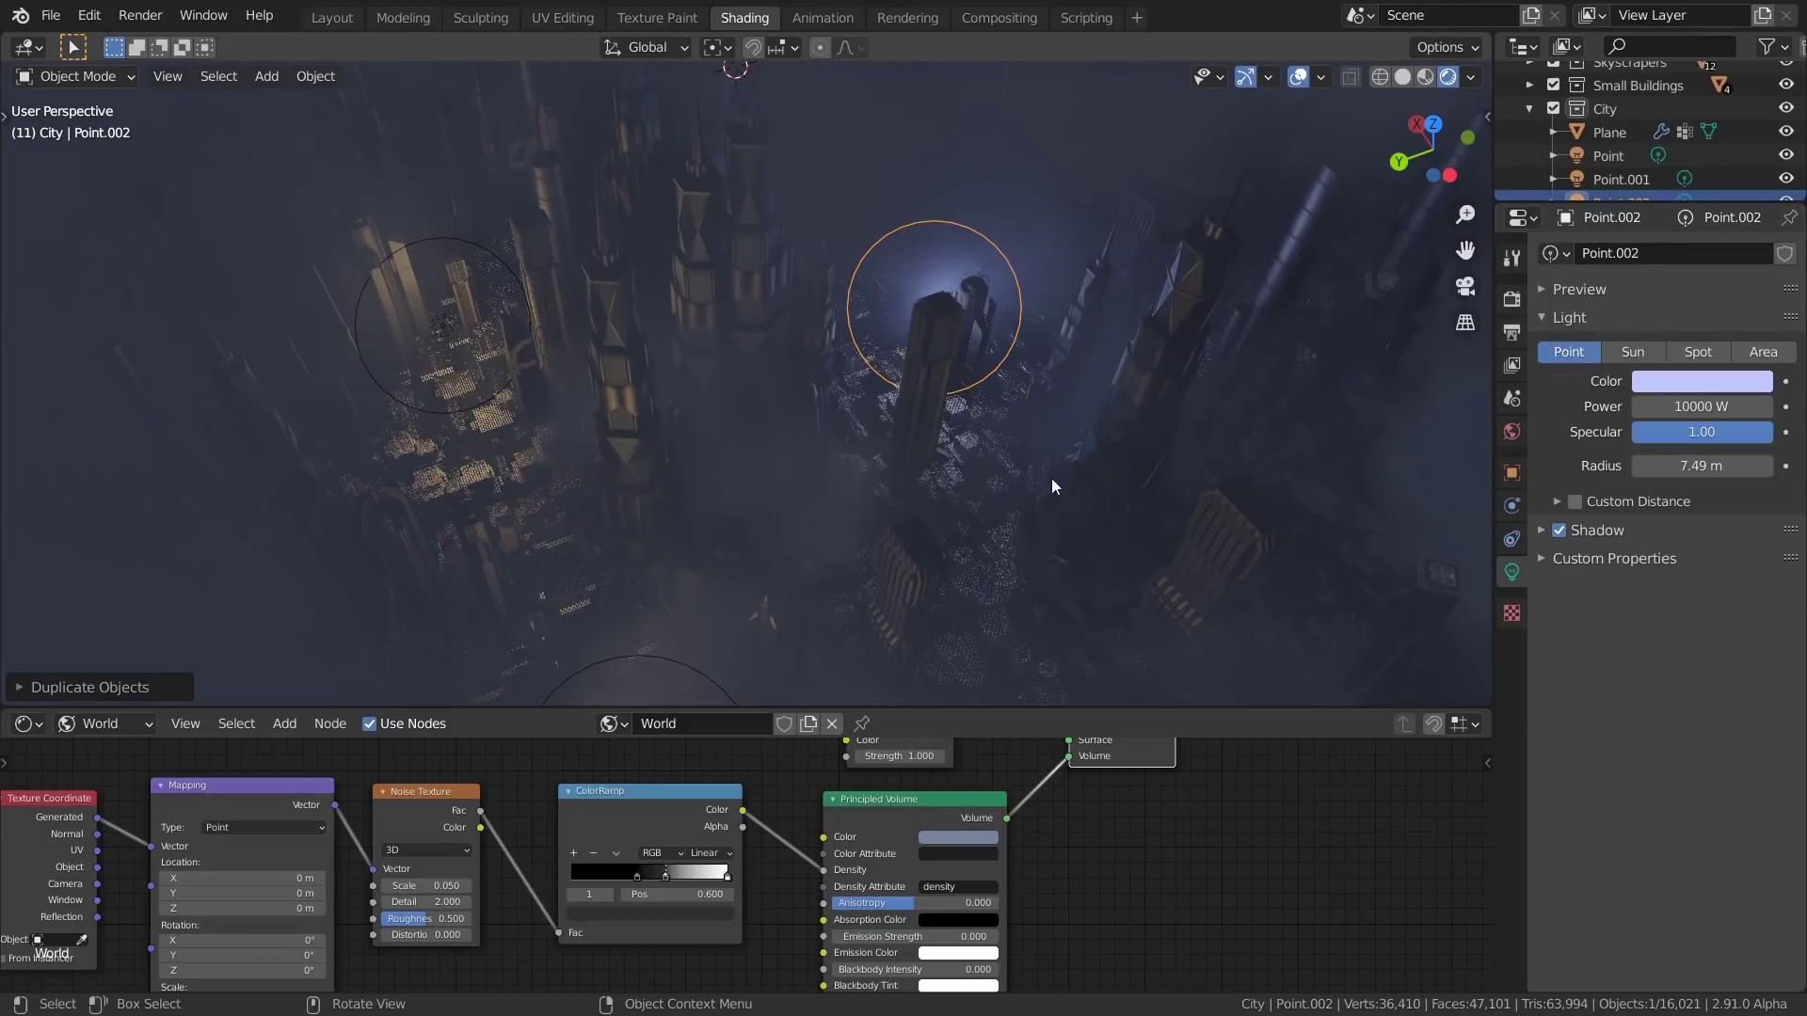
# Change the color of the light Point.001 from light orange to a salmon red
pyautogui.keyDown('shift'); pyautogui.moveTo(1043, 508); pyautogui.dragTo(1085, 392, button='middle'); pyautogui.keyUp('shift')
pyautogui.click(1631, 180)
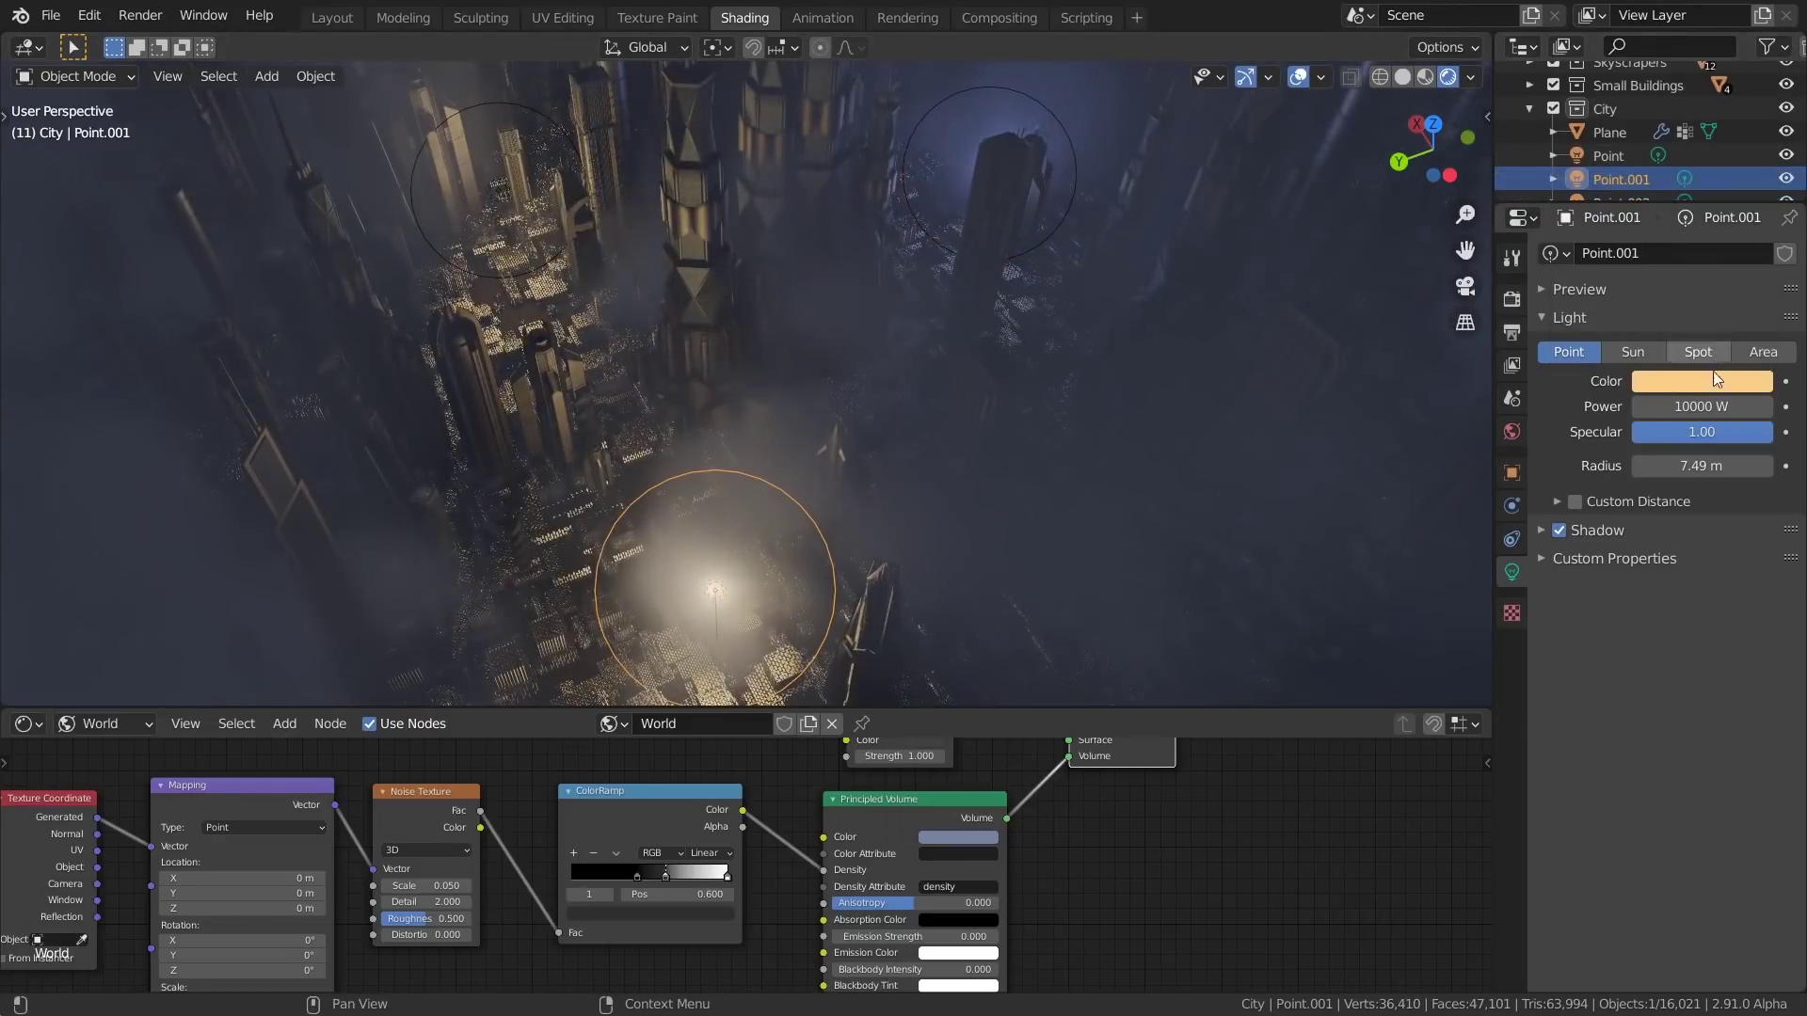
pyautogui.click(1713, 381)
pyautogui.click(1717, 380)
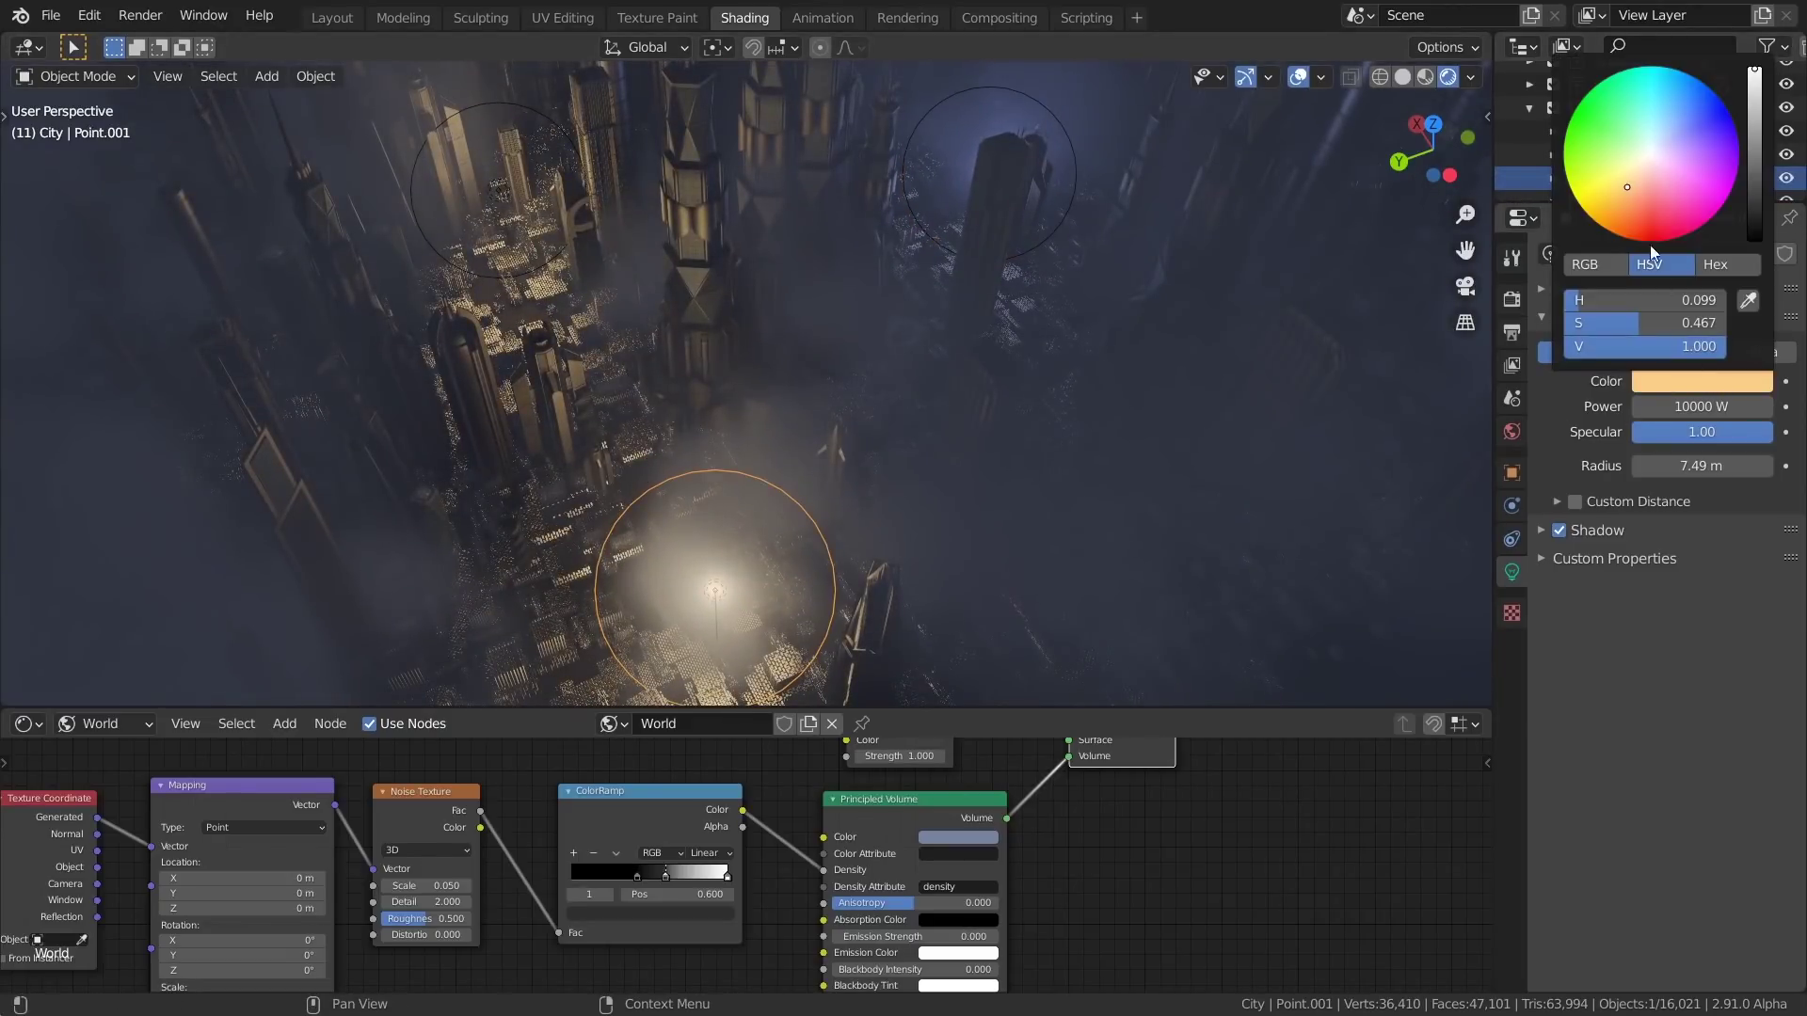
pyautogui.click(1638, 207)
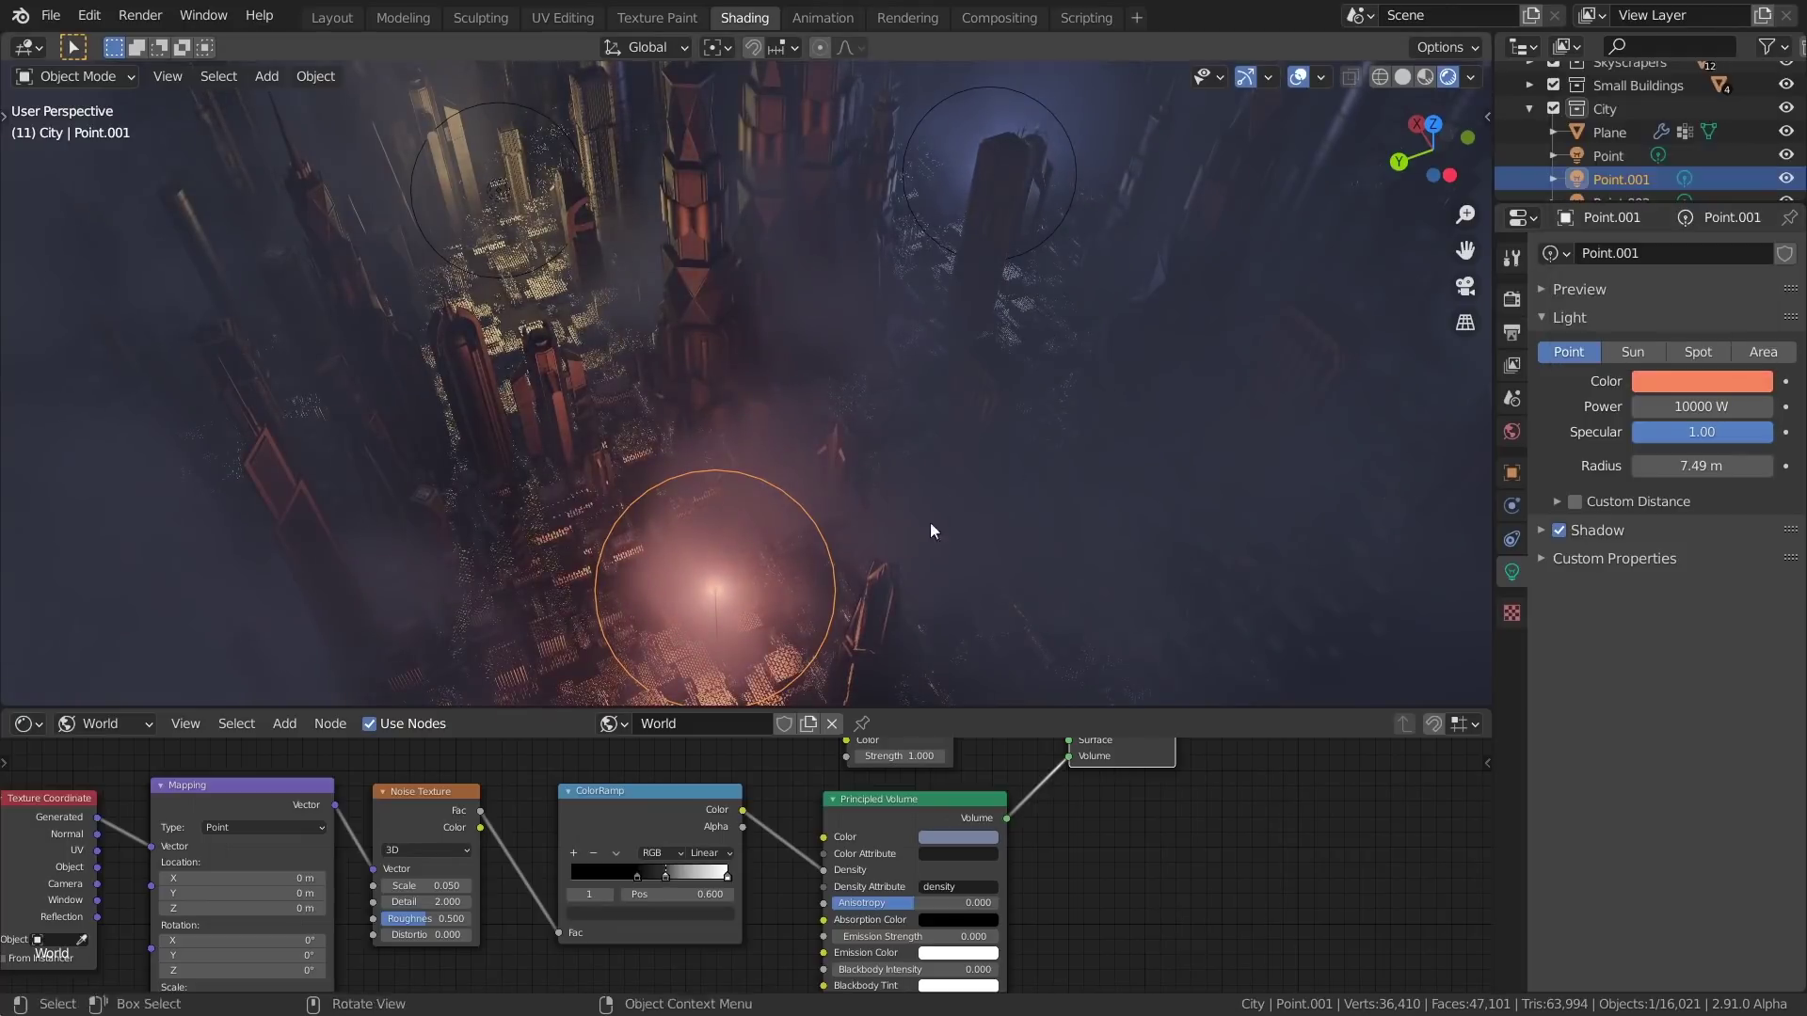
pyautogui.moveTo(930, 523); pyautogui.dragTo(1114, 409, button='middle')
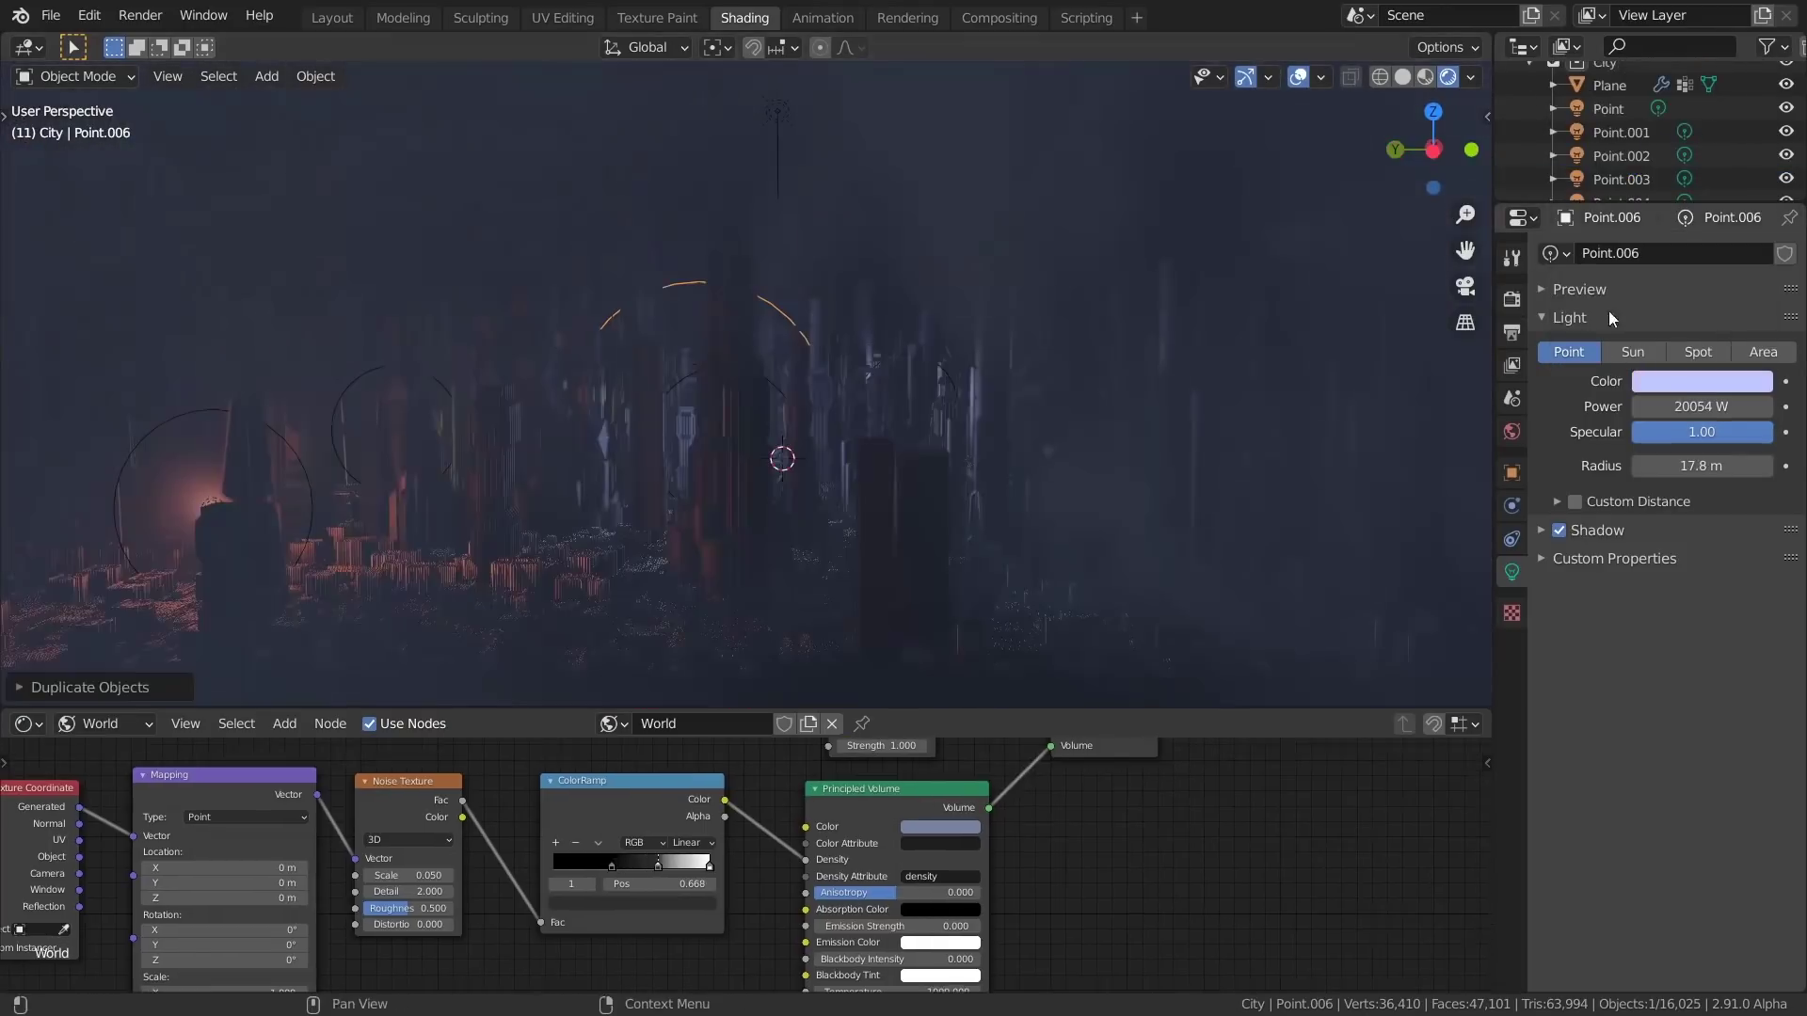
# Set the scene's color management look to Very High Contrast
pyautogui.click(1512, 256)
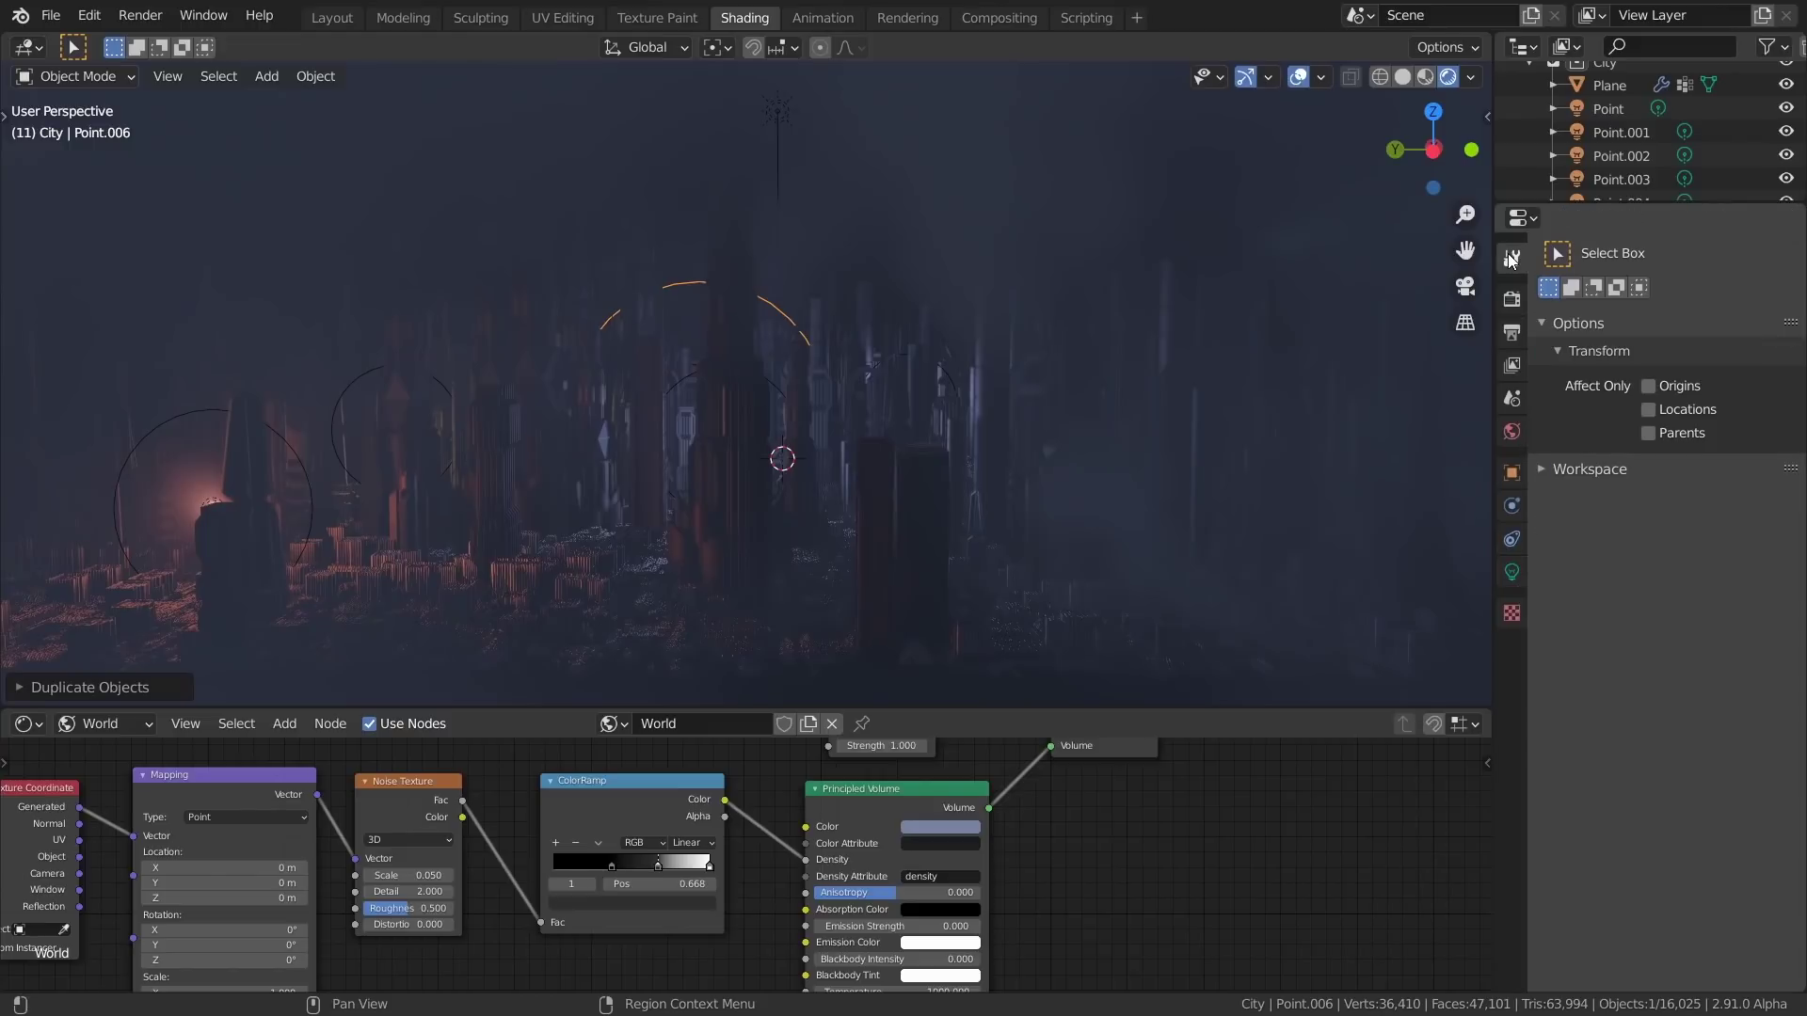
pyautogui.click(1511, 298)
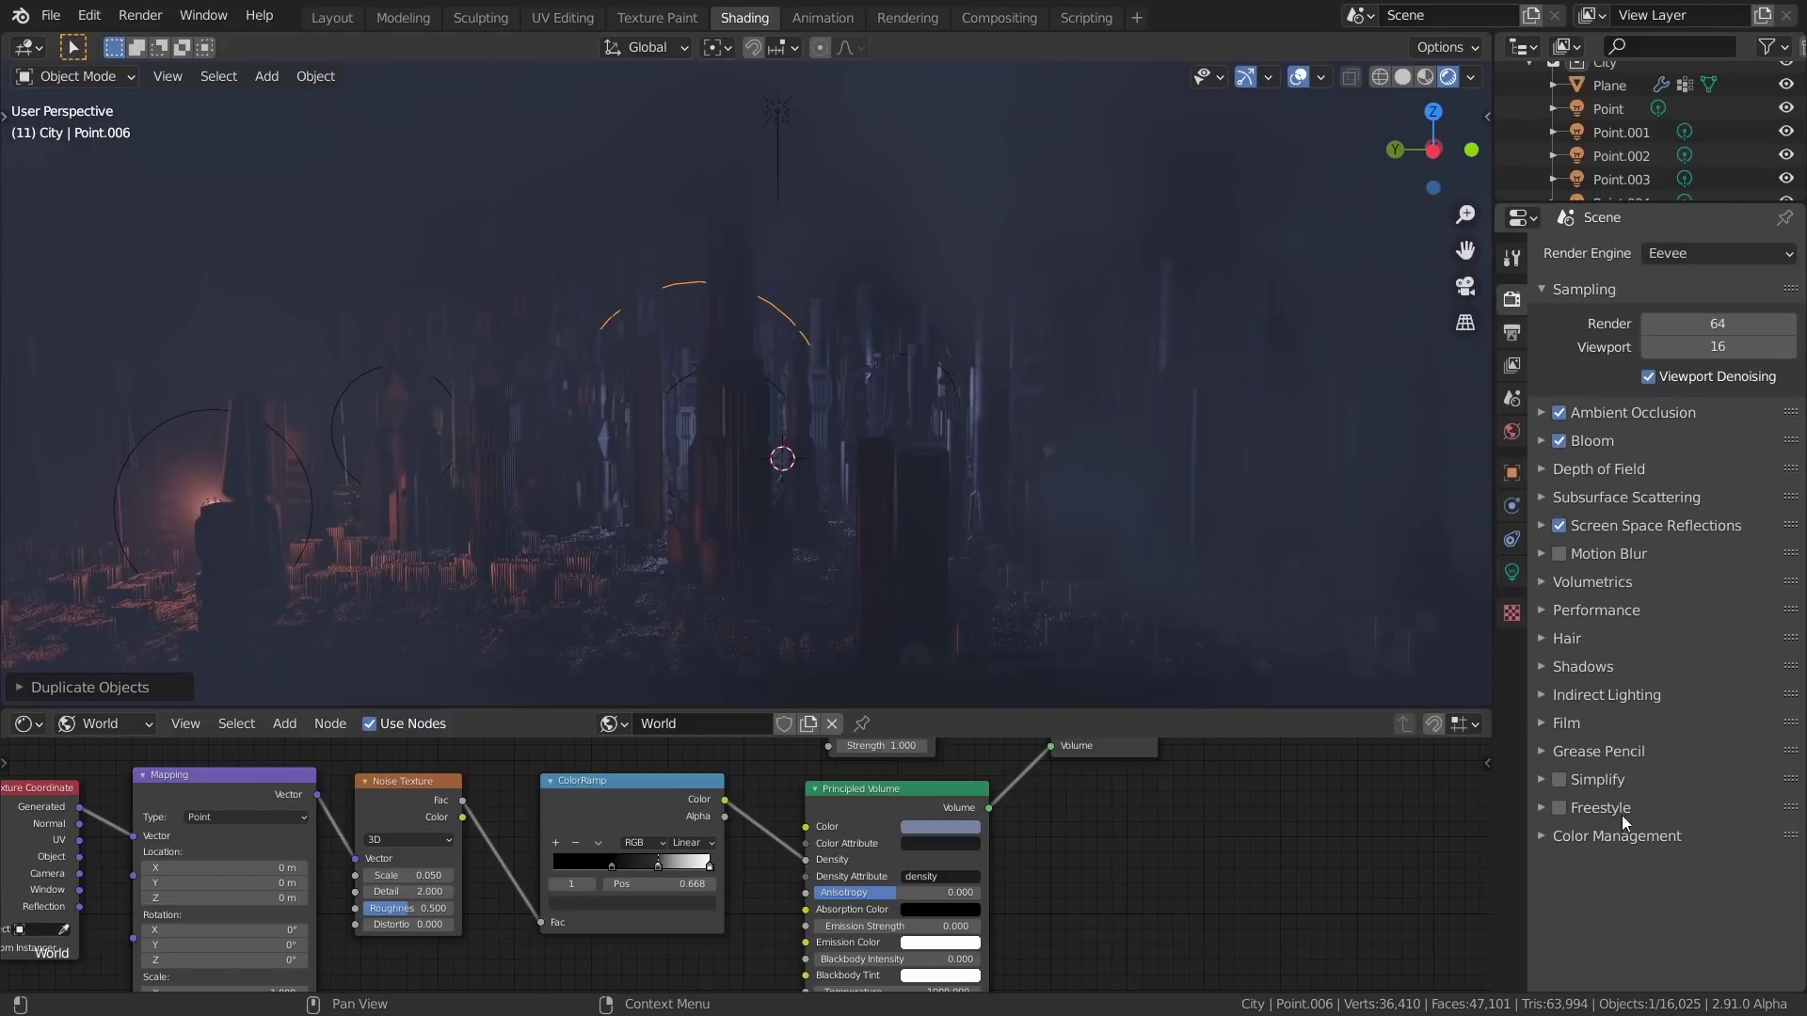
pyautogui.click(1553, 839)
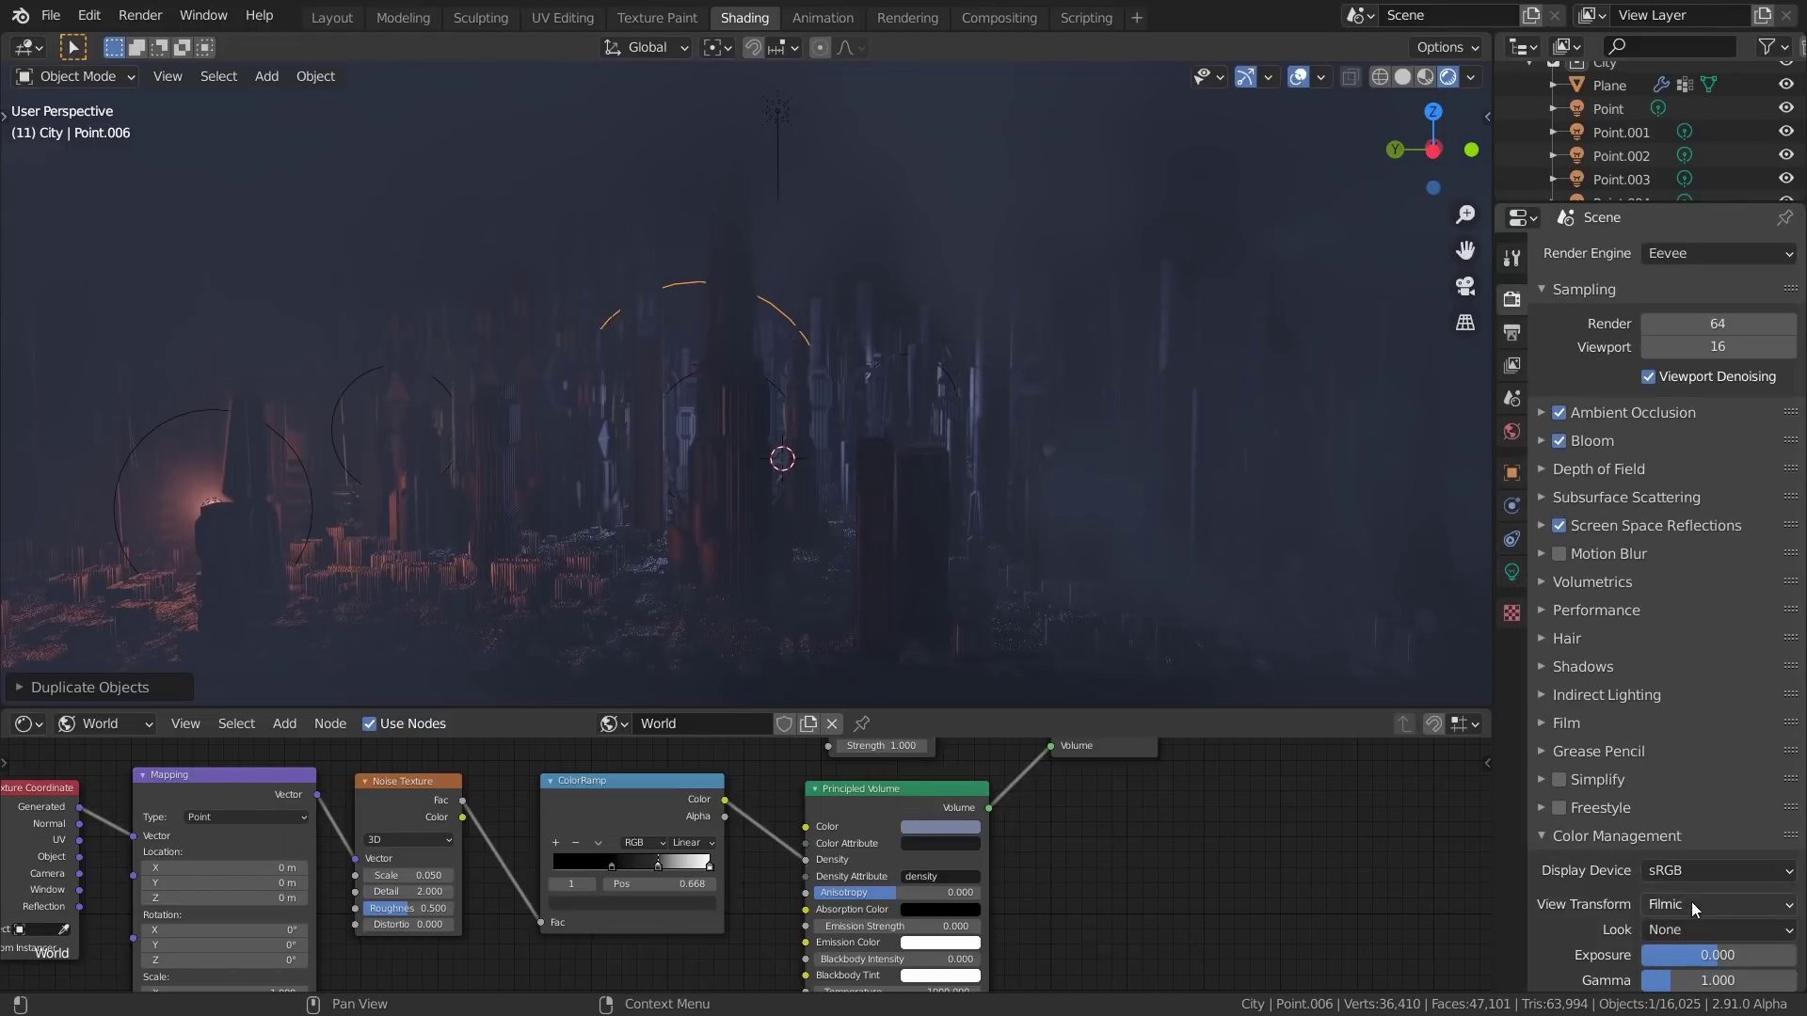
pyautogui.click(1692, 929)
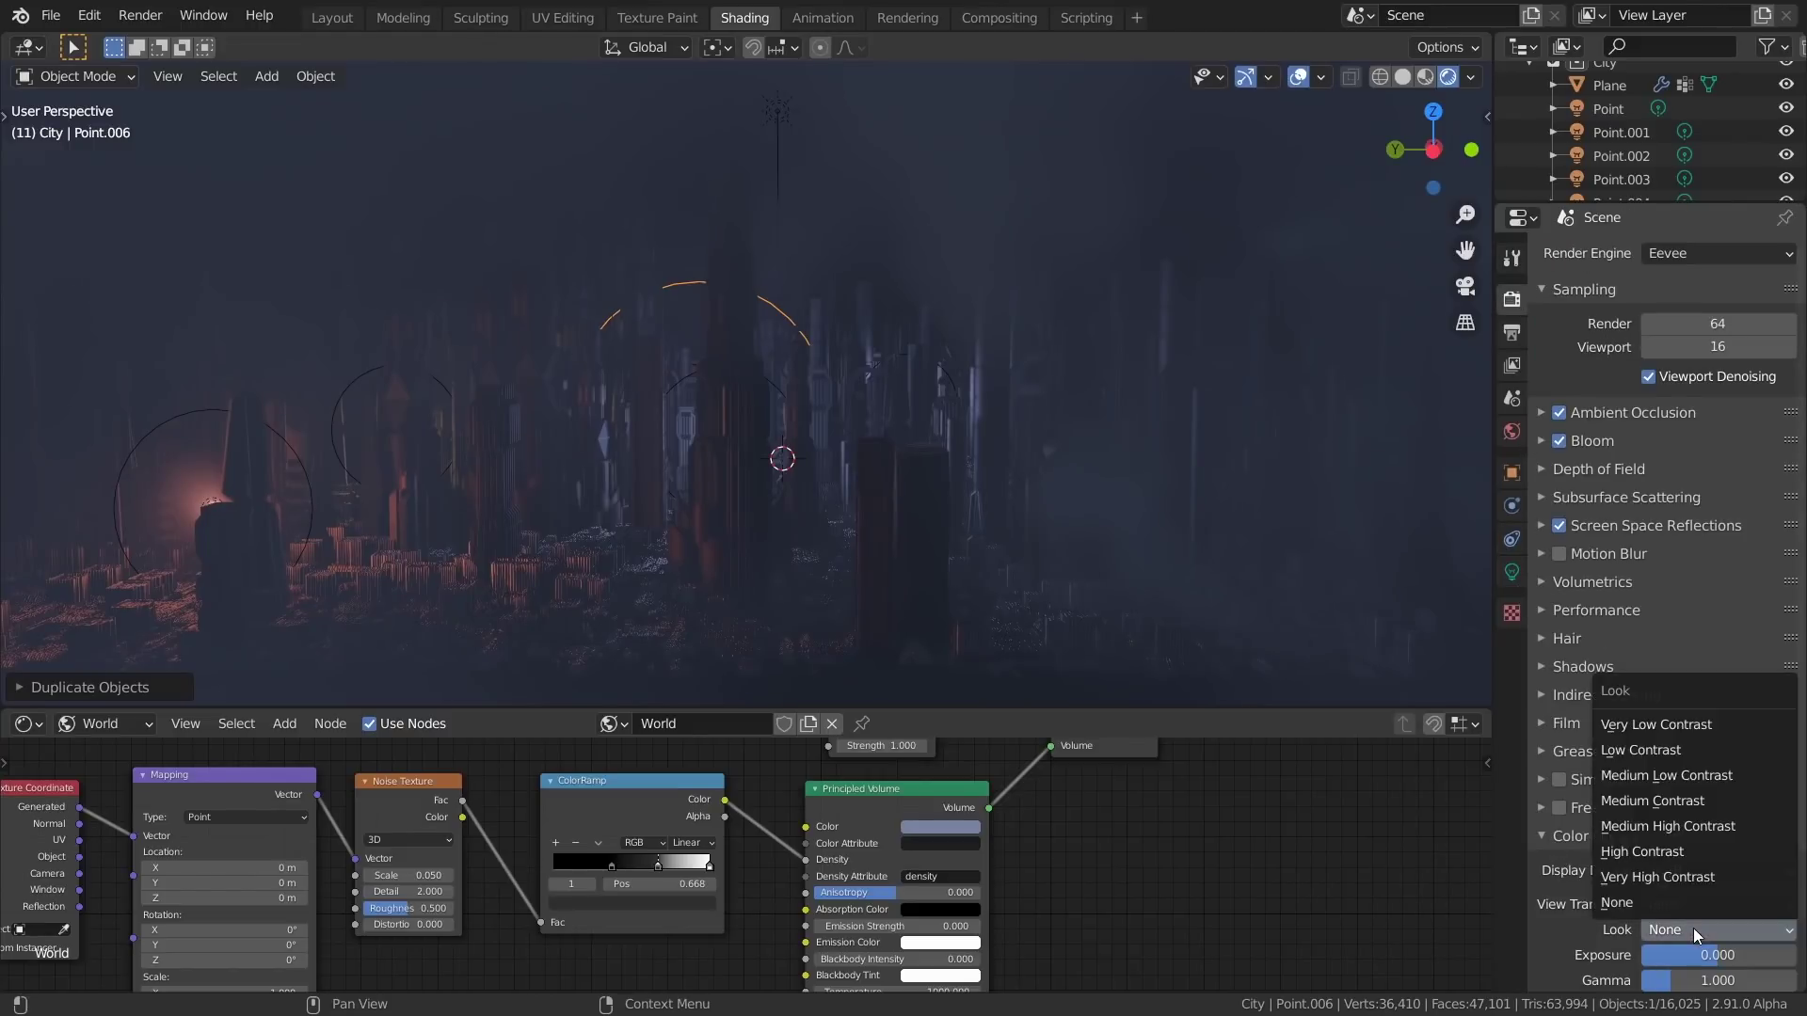
pyautogui.click(1647, 879)
# Move the red point light about 14 m, up to the tip of the nearby dark tower
pyautogui.keyDown('shift'); pyautogui.moveTo(778, 455); pyautogui.dragTo(819, 471, button='middle'); pyautogui.keyUp('shift')
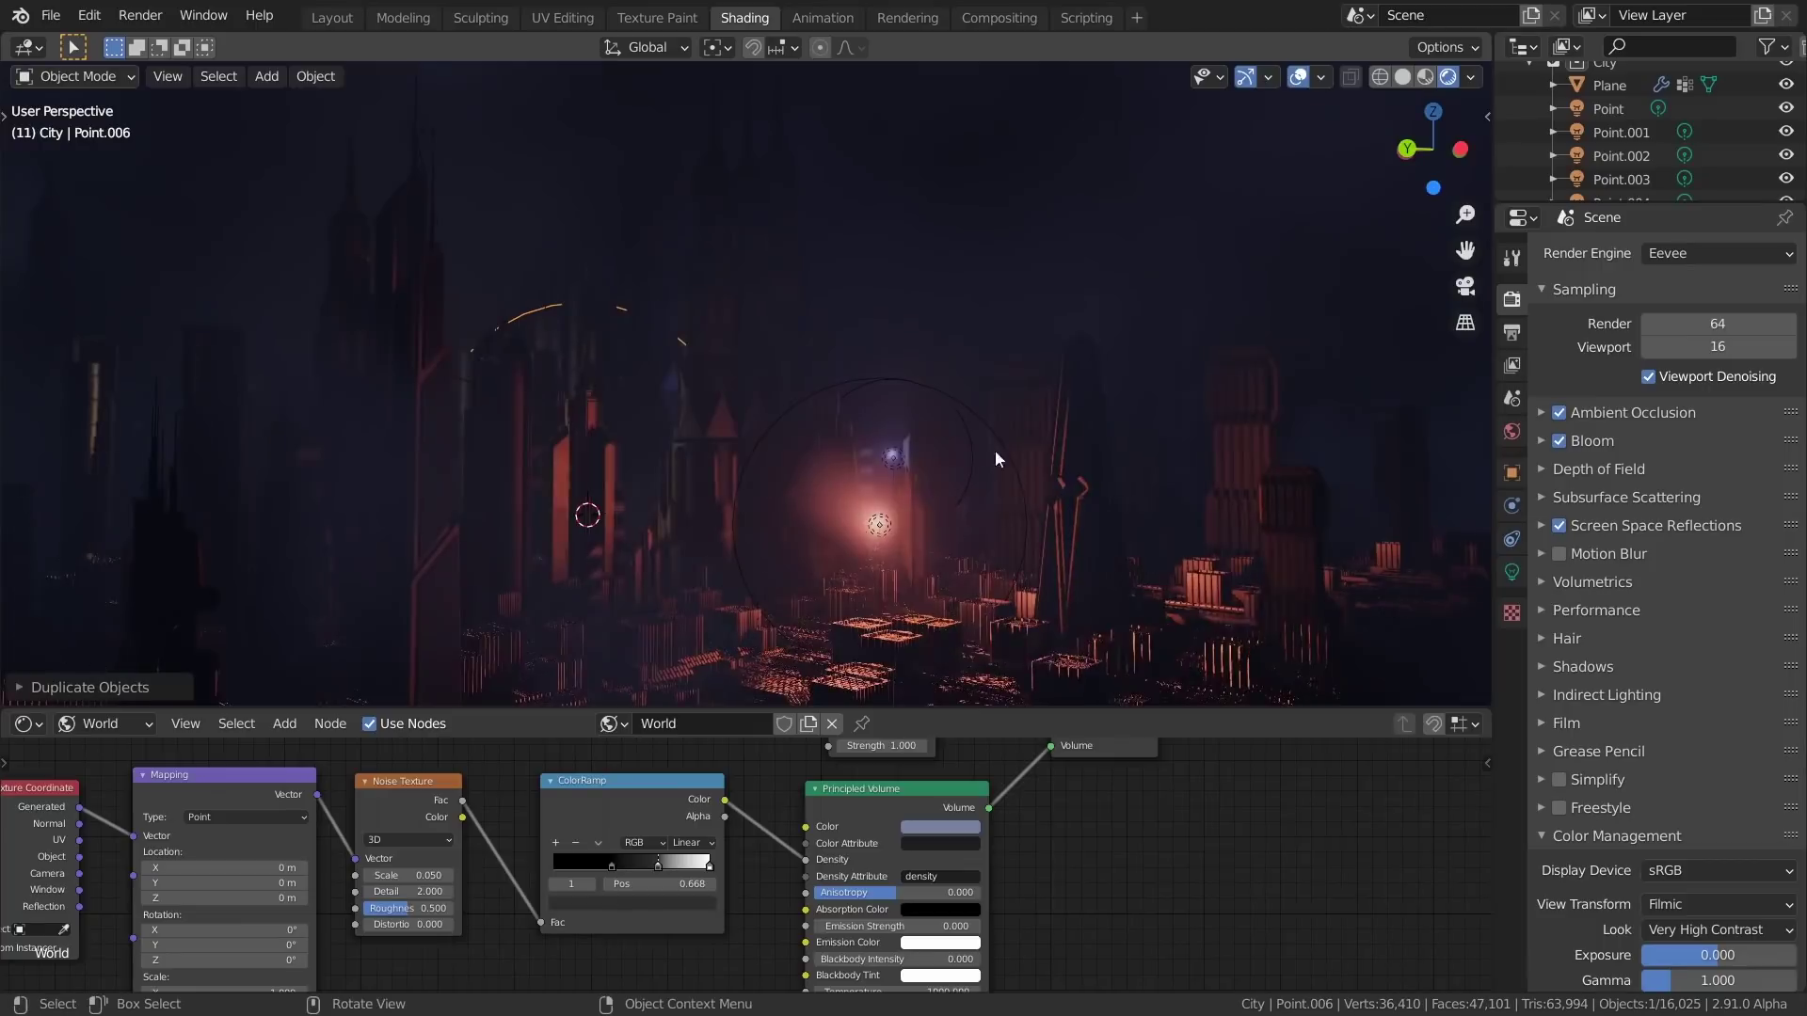
pyautogui.click(885, 527)
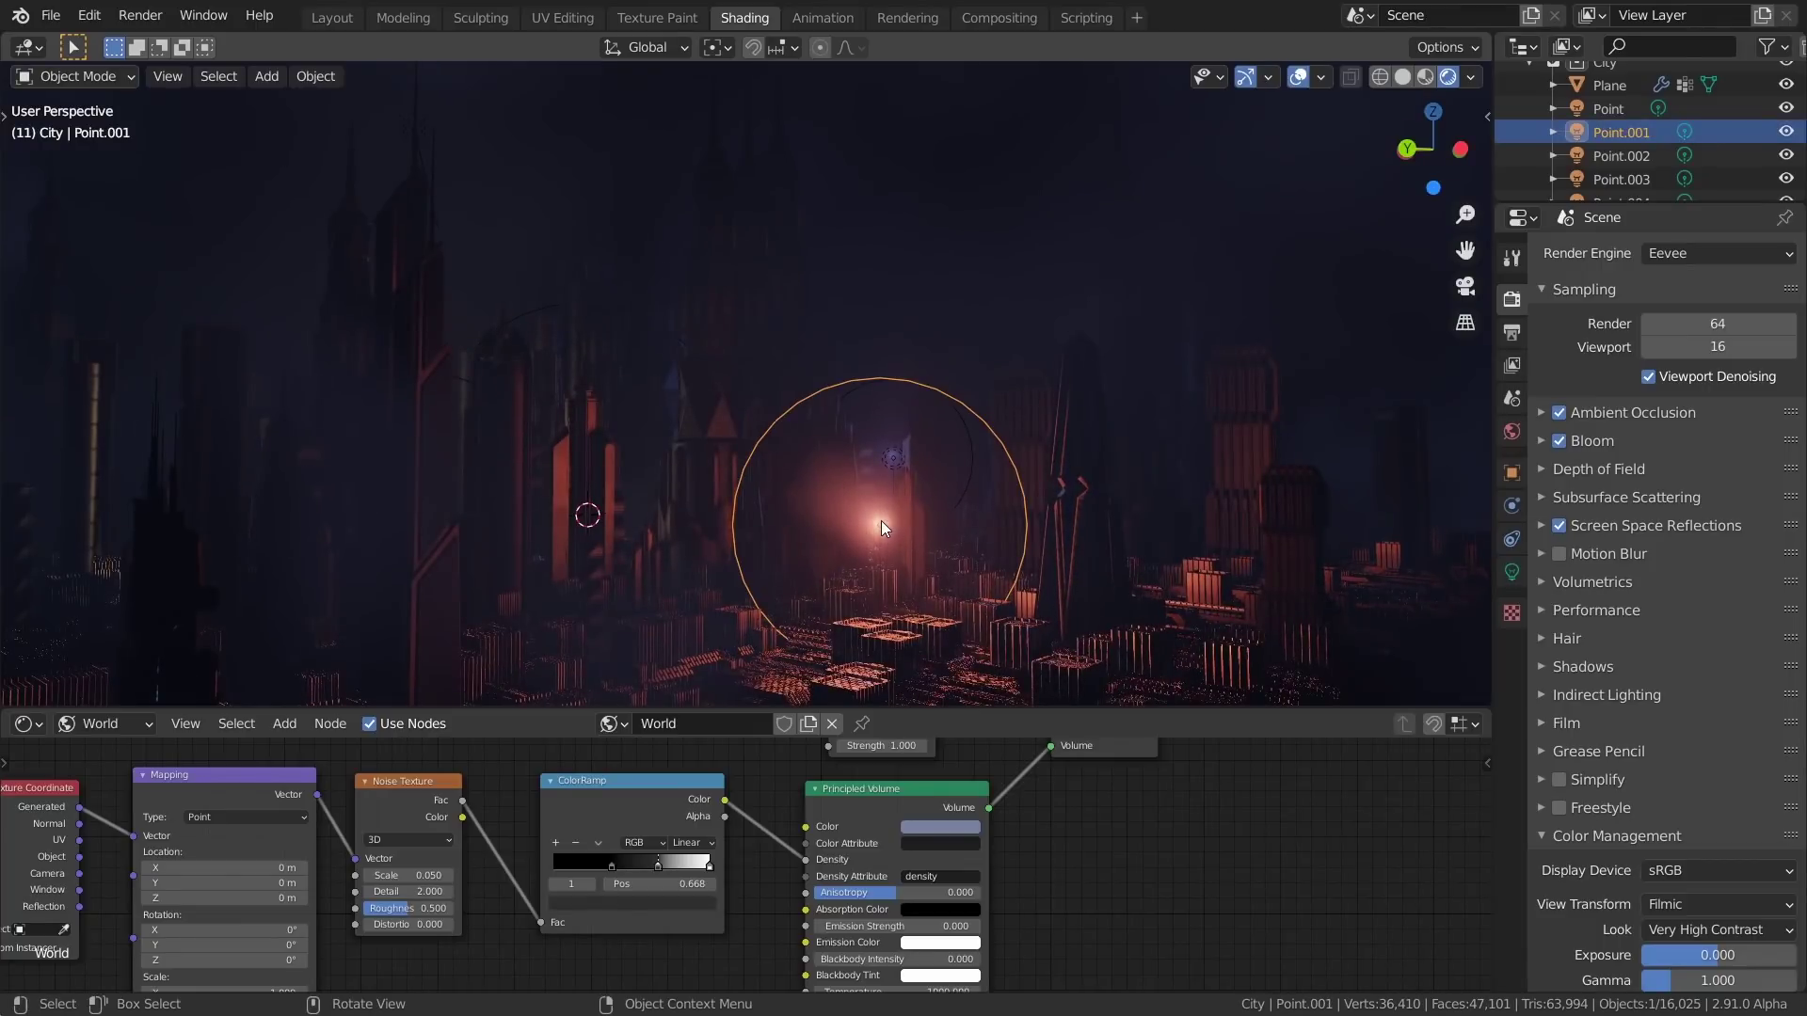
pyautogui.press('g')
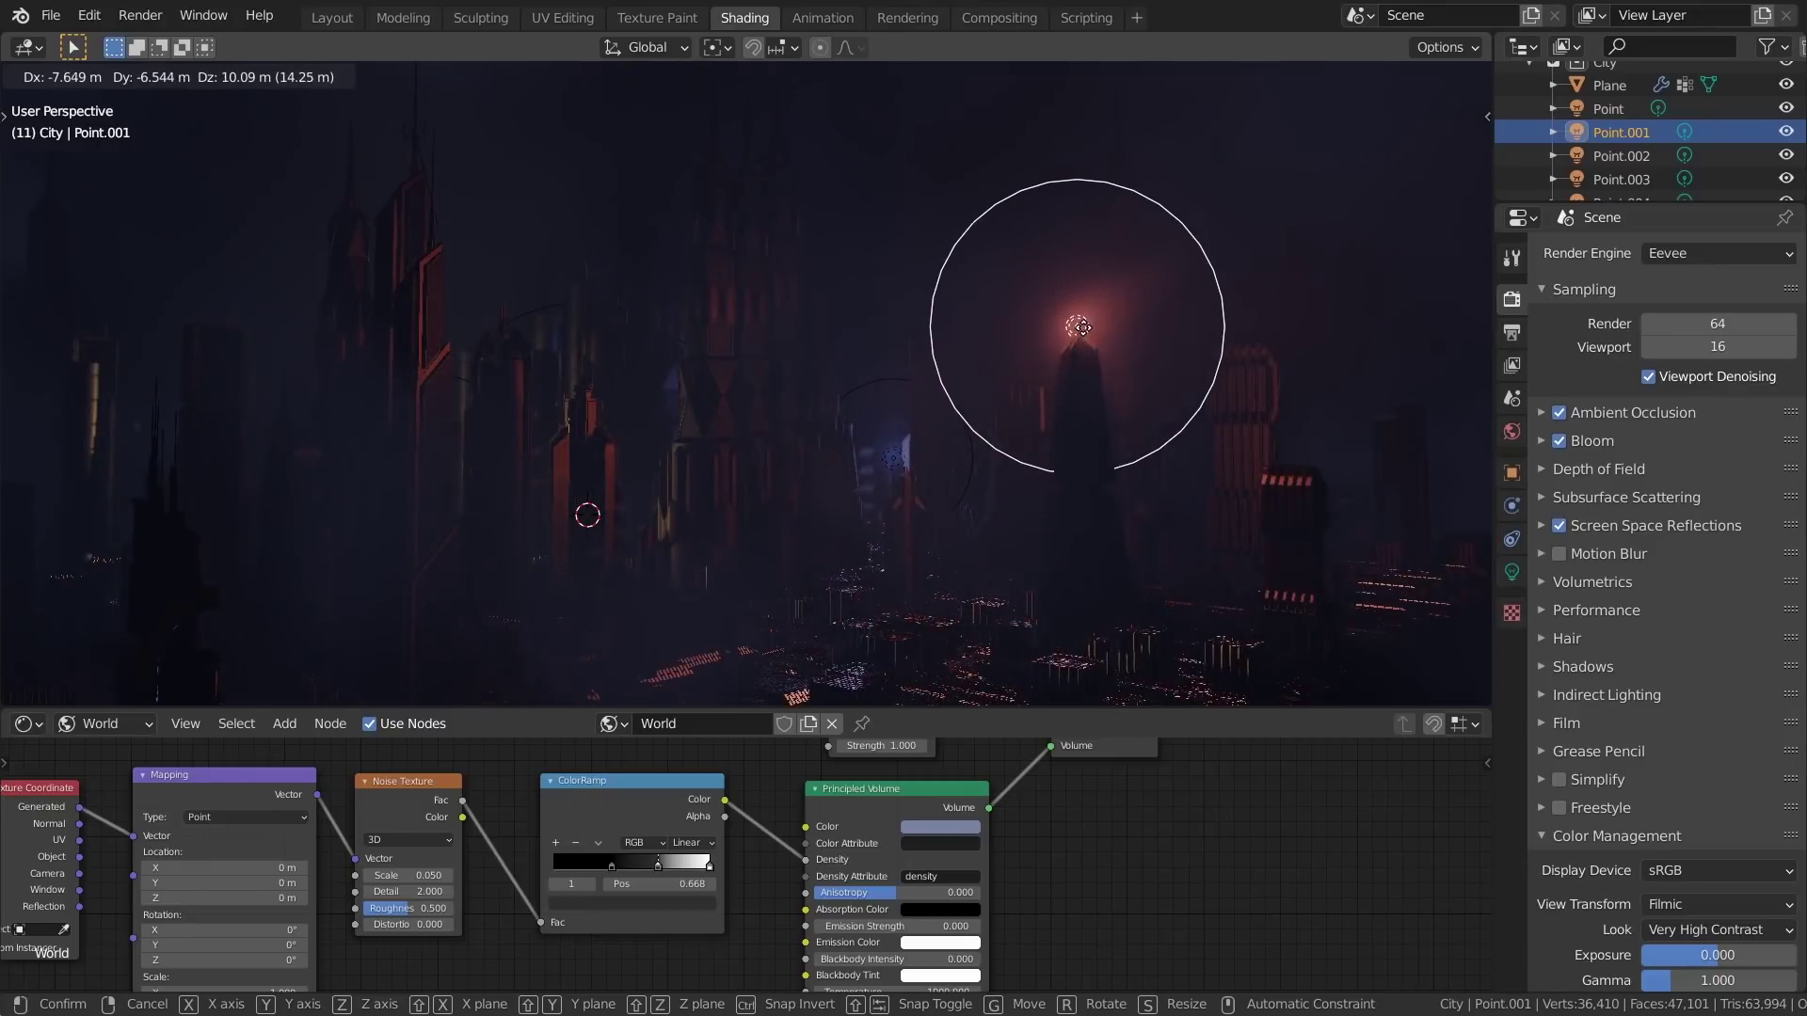
pyautogui.click(1082, 327)
pyautogui.moveTo(1092, 426); pyautogui.dragTo(1019, 403, button='middle')
pyautogui.scroll(-2, 1019, 402)
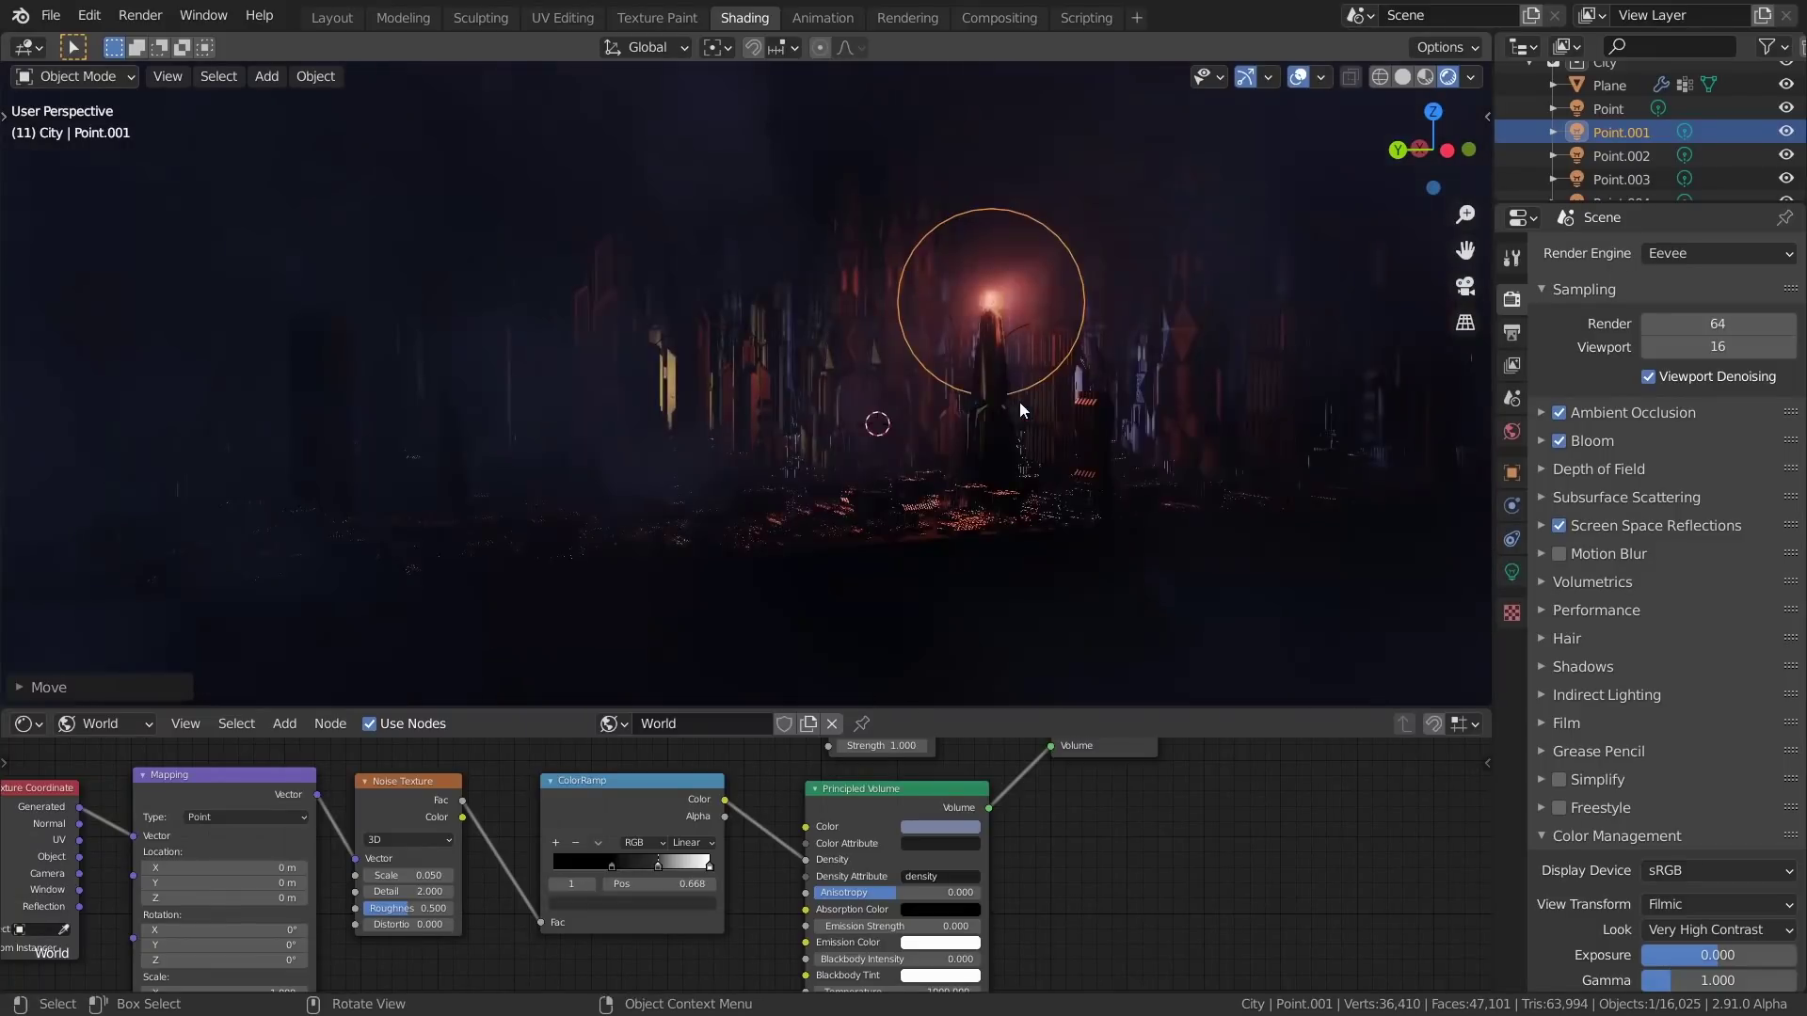
pyautogui.click(1116, 220)
pyautogui.moveTo(852, 341); pyautogui.dragTo(872, 488, button='middle')
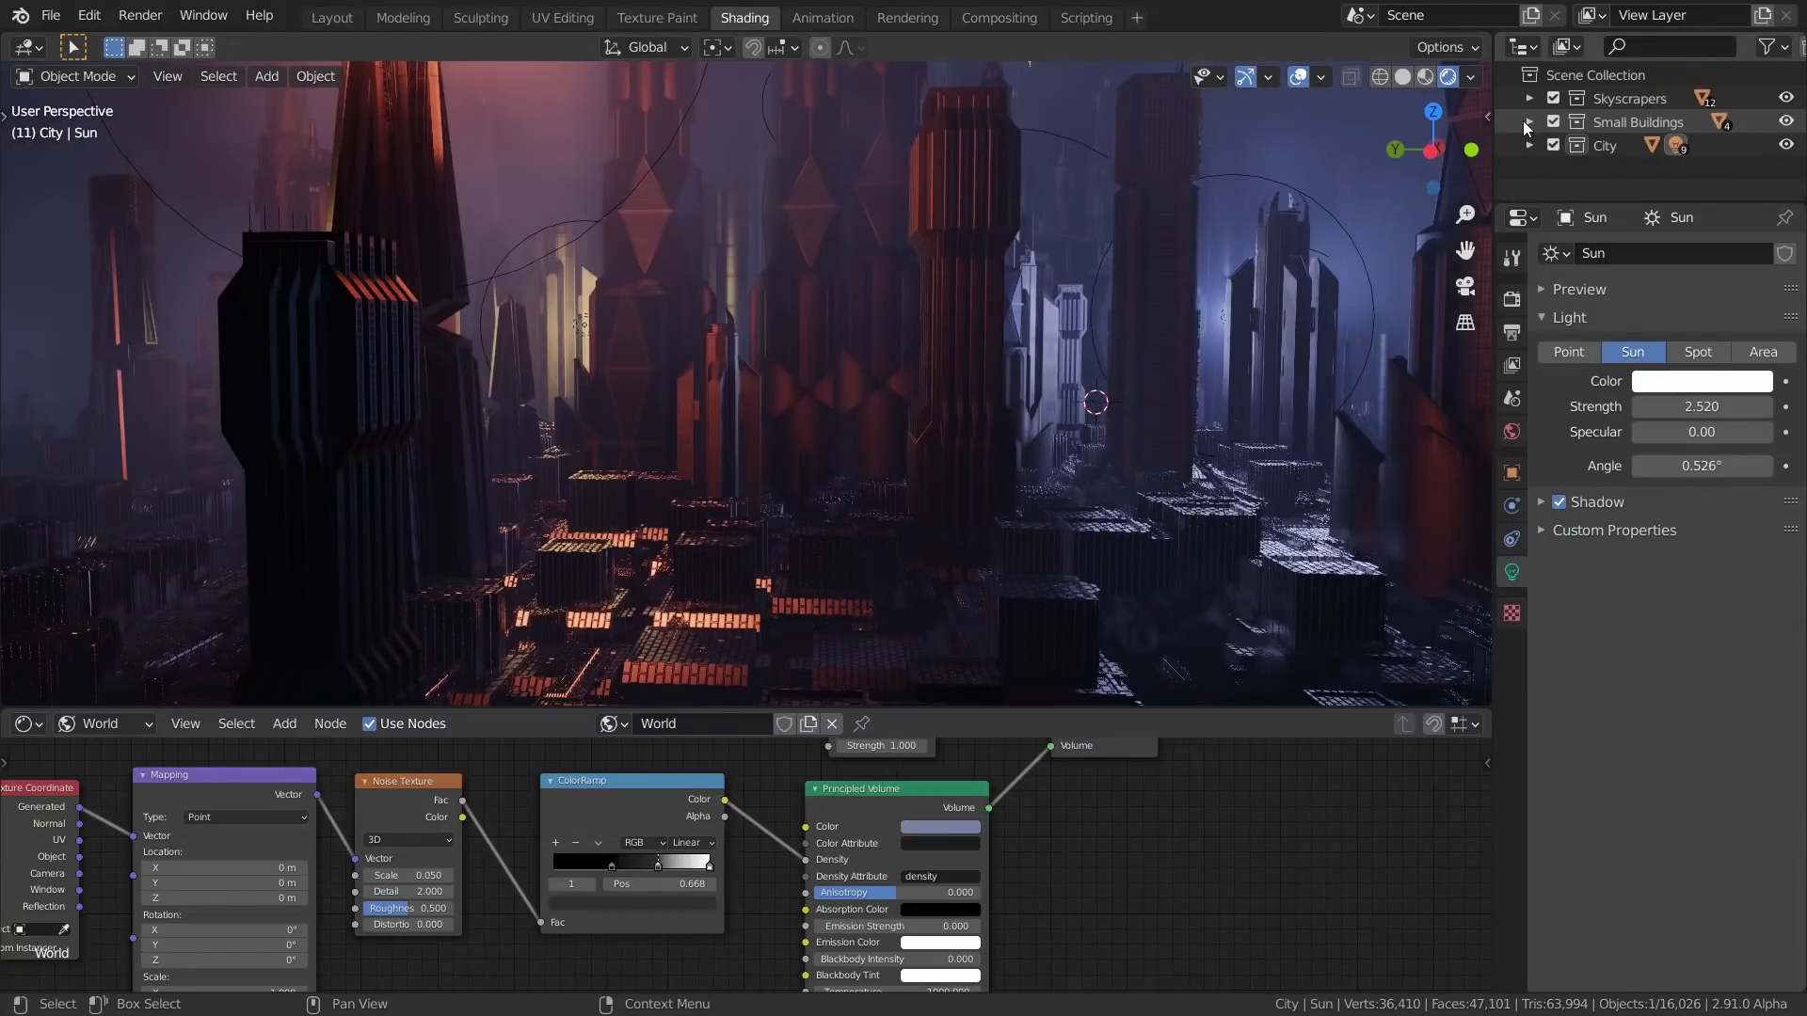
# Select Cube in the Small Buildings collection and show its object material nodes in the shader editor
pyautogui.click(1527, 122)
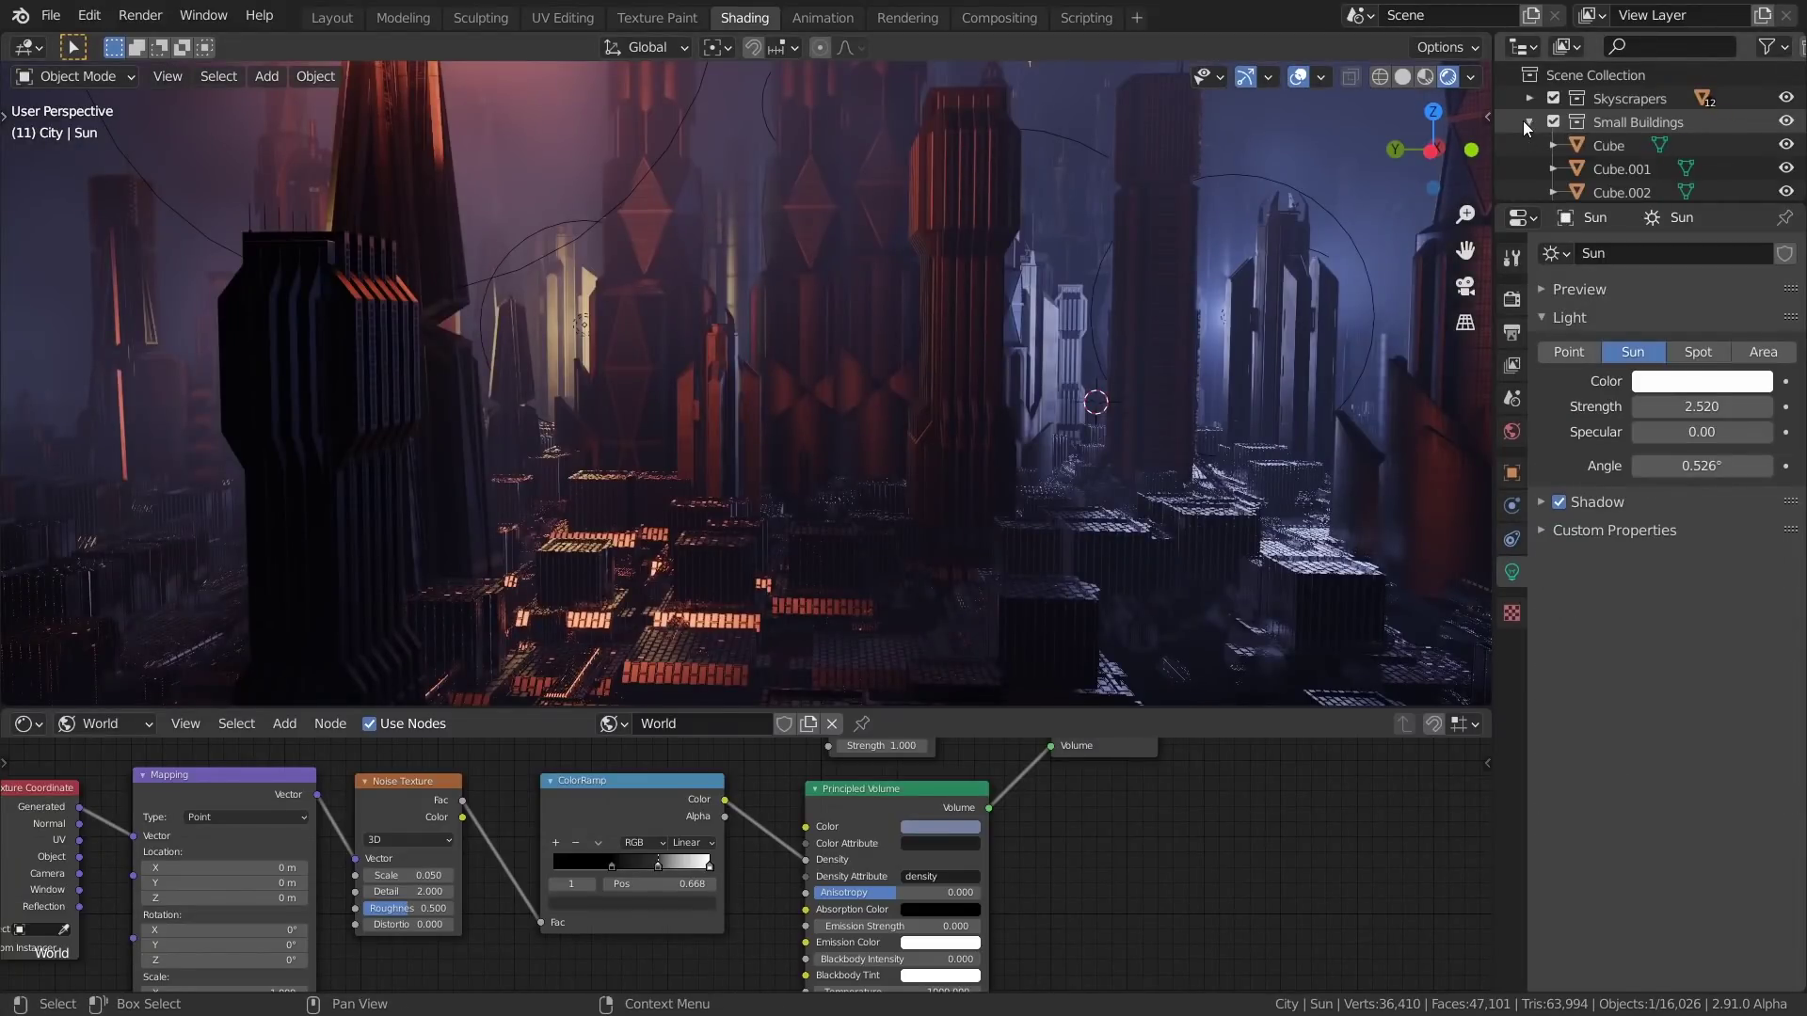
pyautogui.click(1610, 149)
pyautogui.click(101, 724)
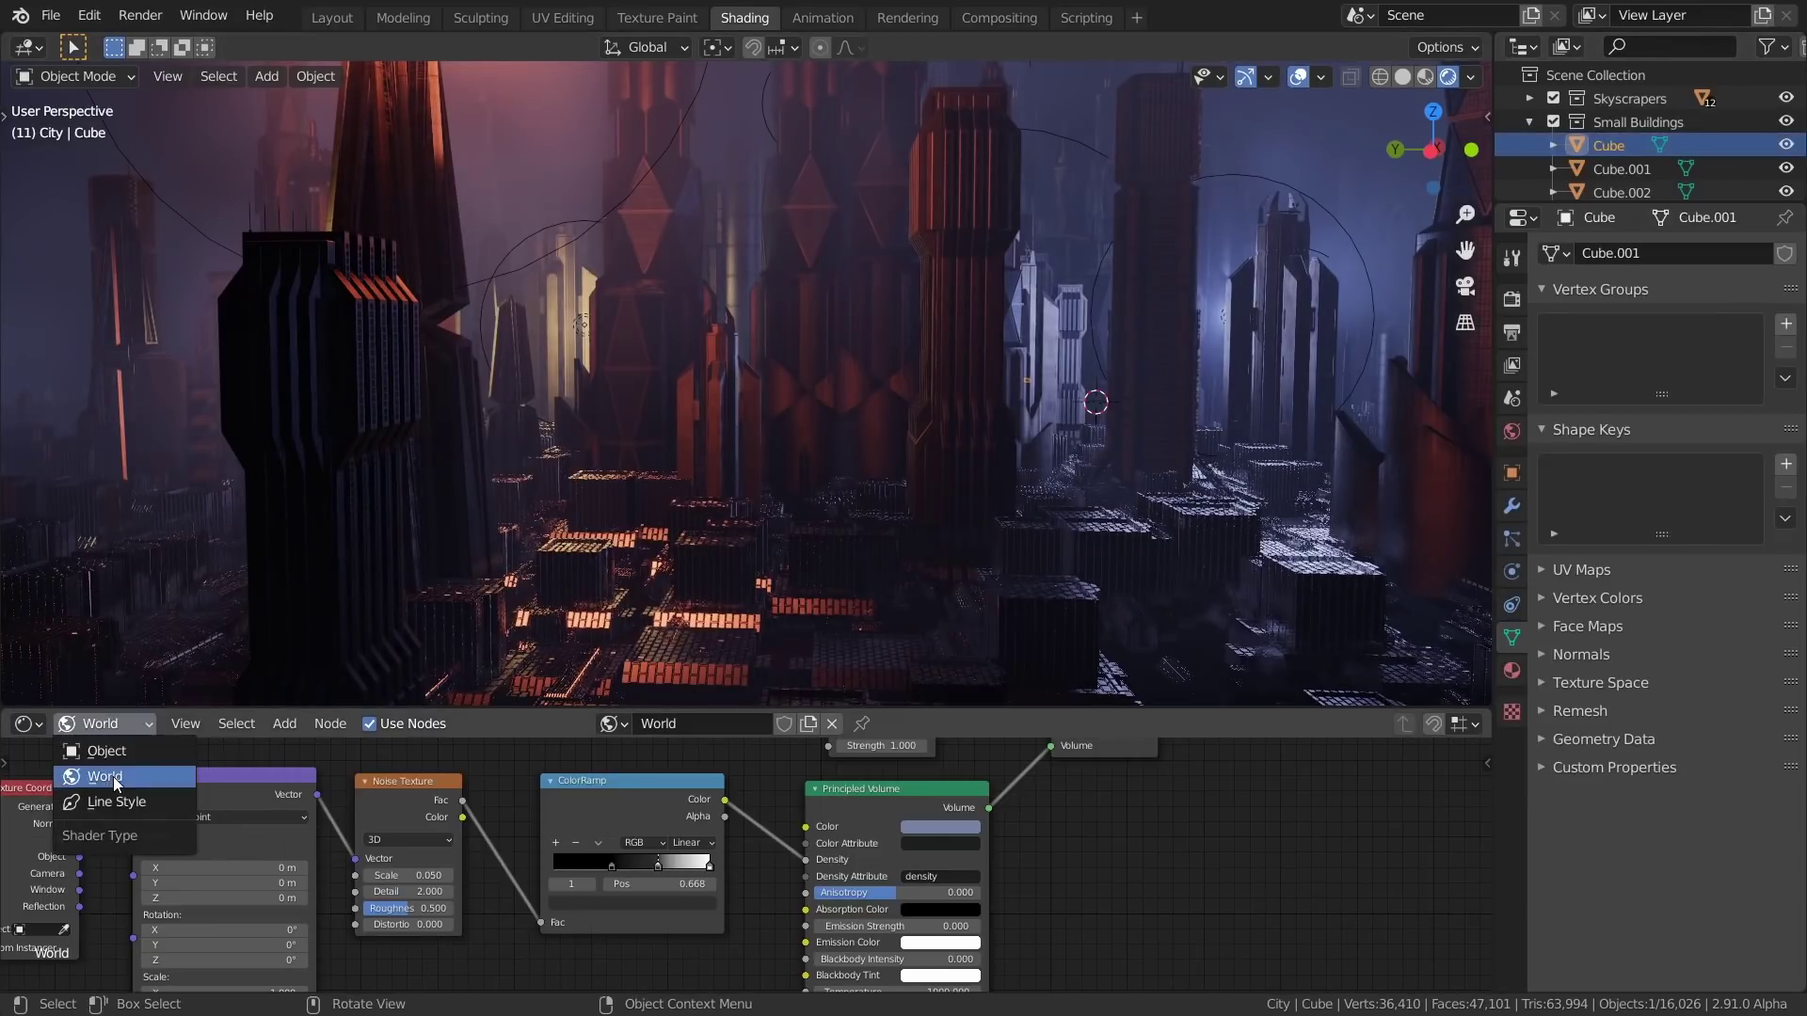
pyautogui.click(108, 751)
pyautogui.scroll(4, 836, 884)
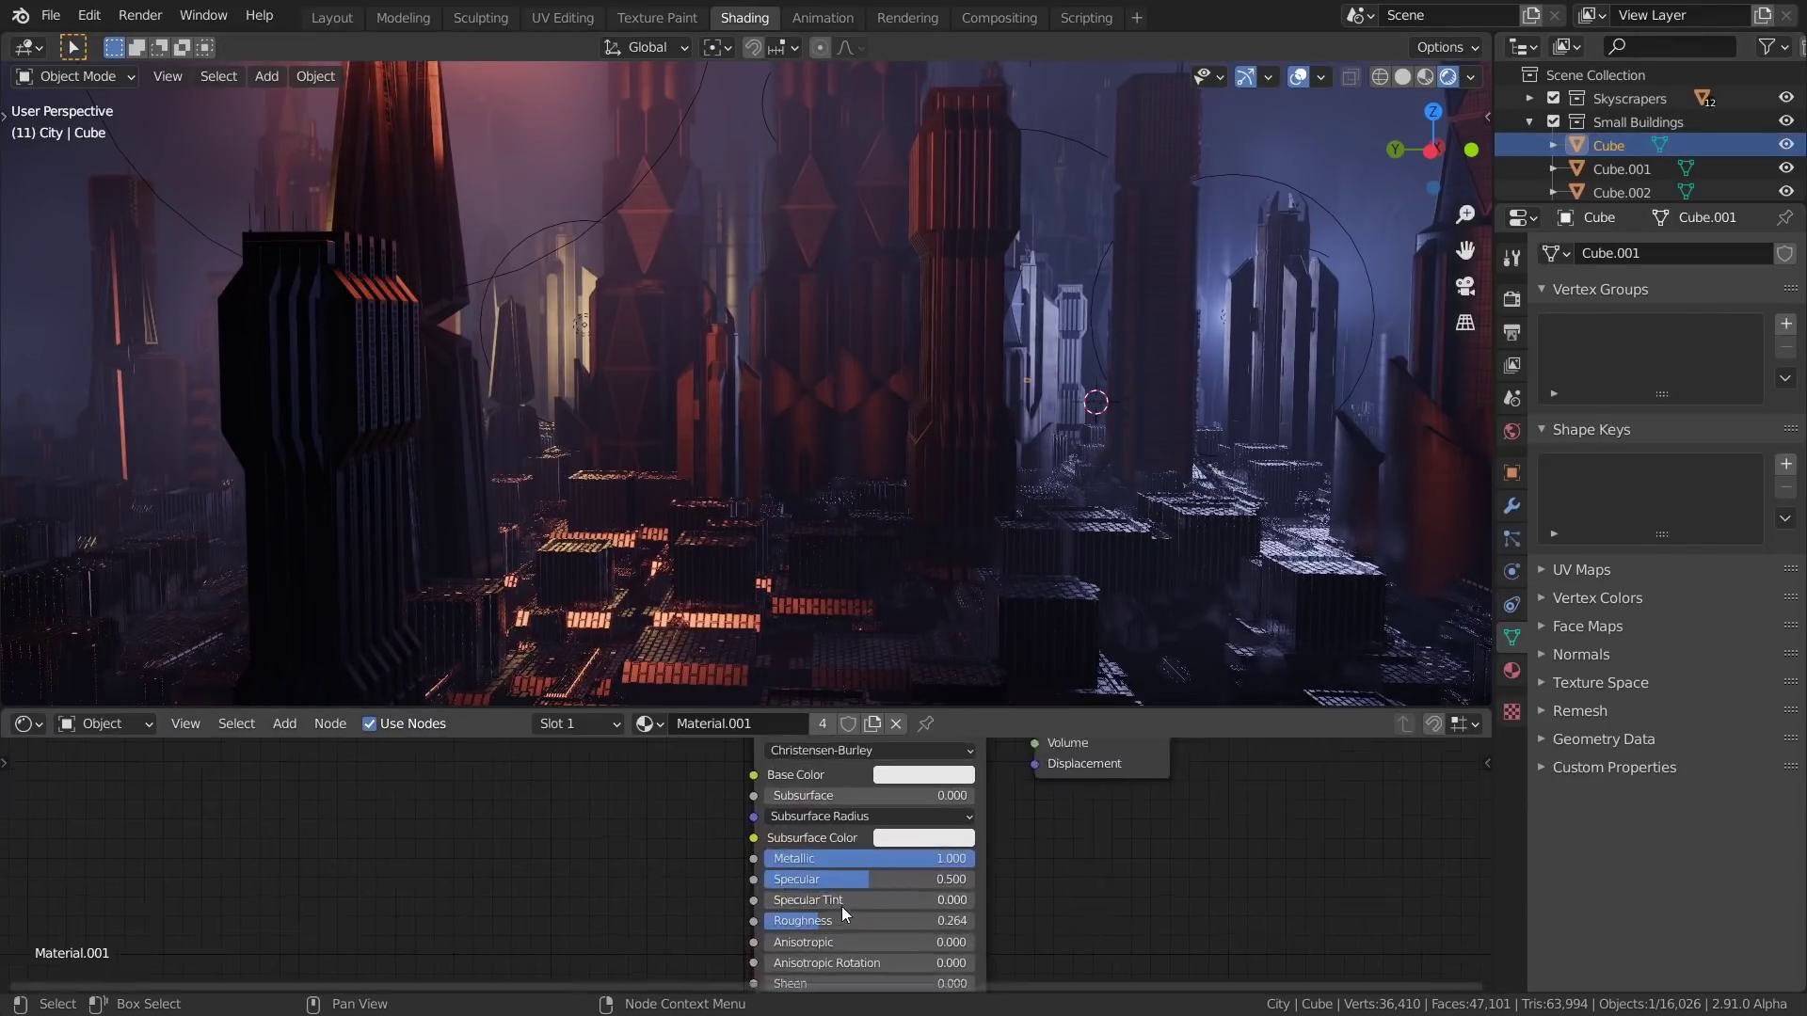
# Set the small buildings' material to 0.155 specular and 0.275 roughness, and darken its base color to a dark grey
pyautogui.scroll(1, 841, 906)
pyautogui.moveTo(847, 882); pyautogui.dragTo(814, 882)
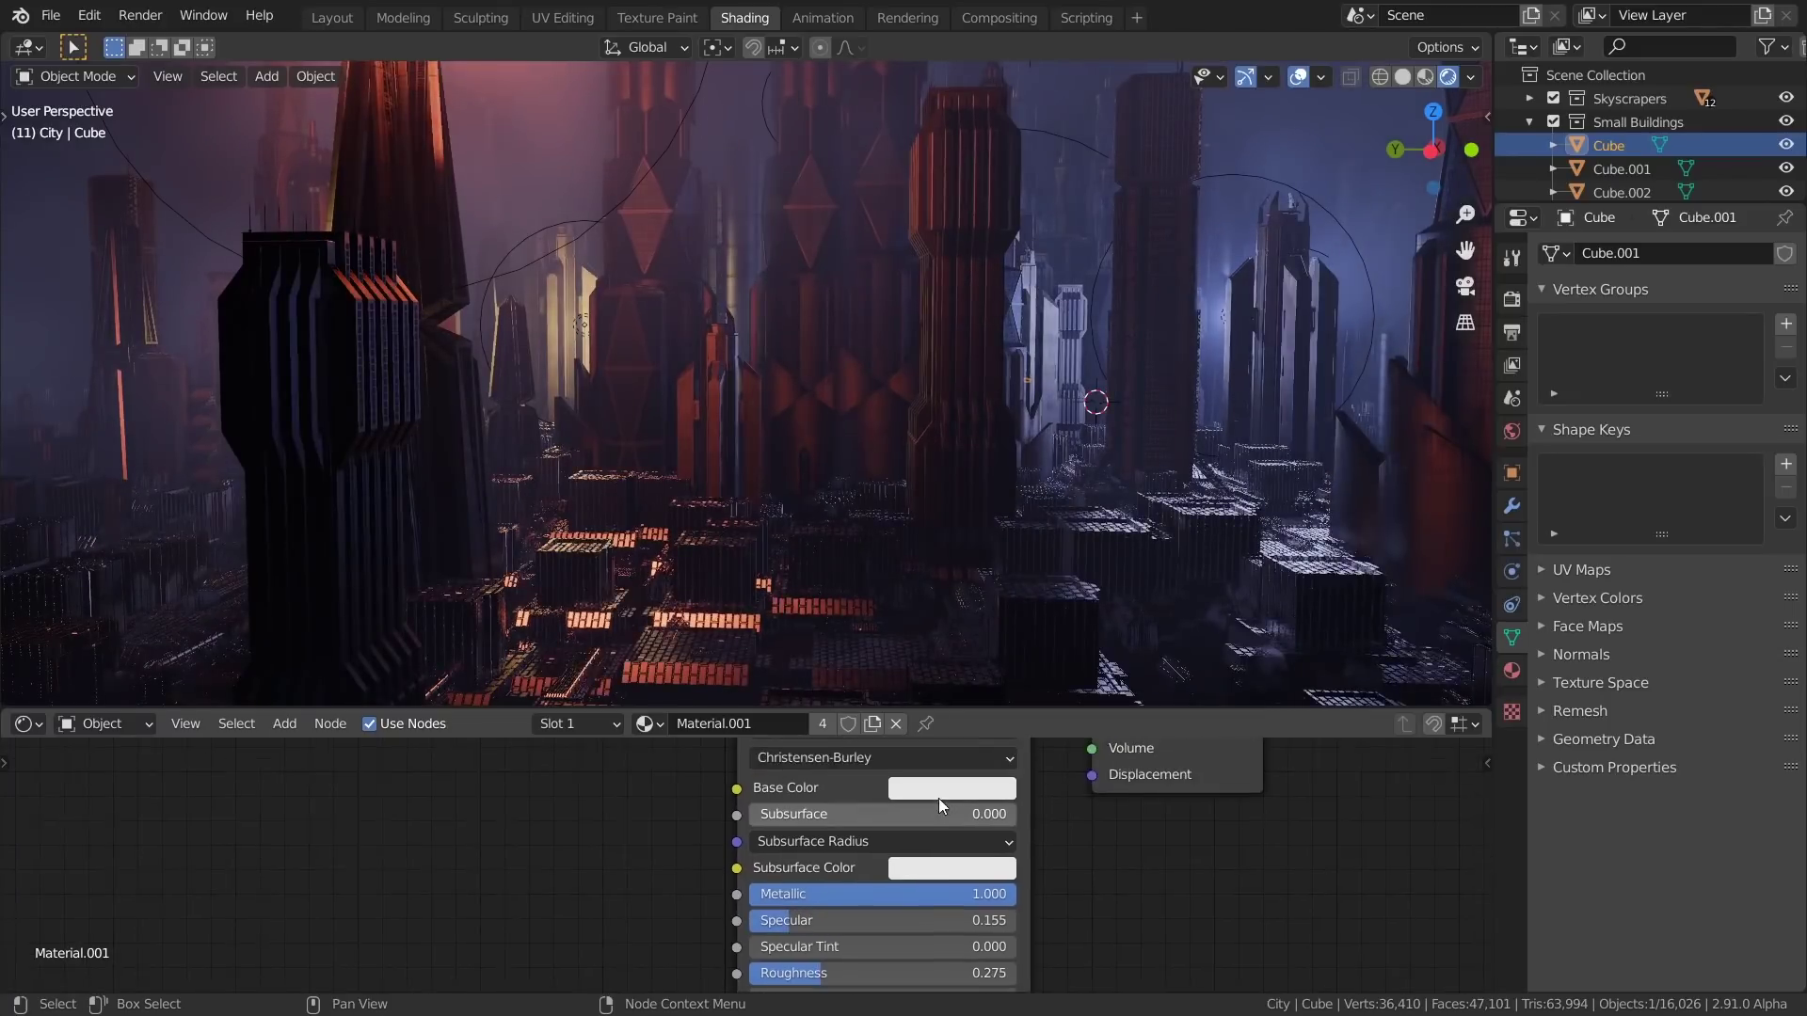
pyautogui.click(937, 793)
pyautogui.moveTo(1035, 728); pyautogui.dragTo(941, 729)
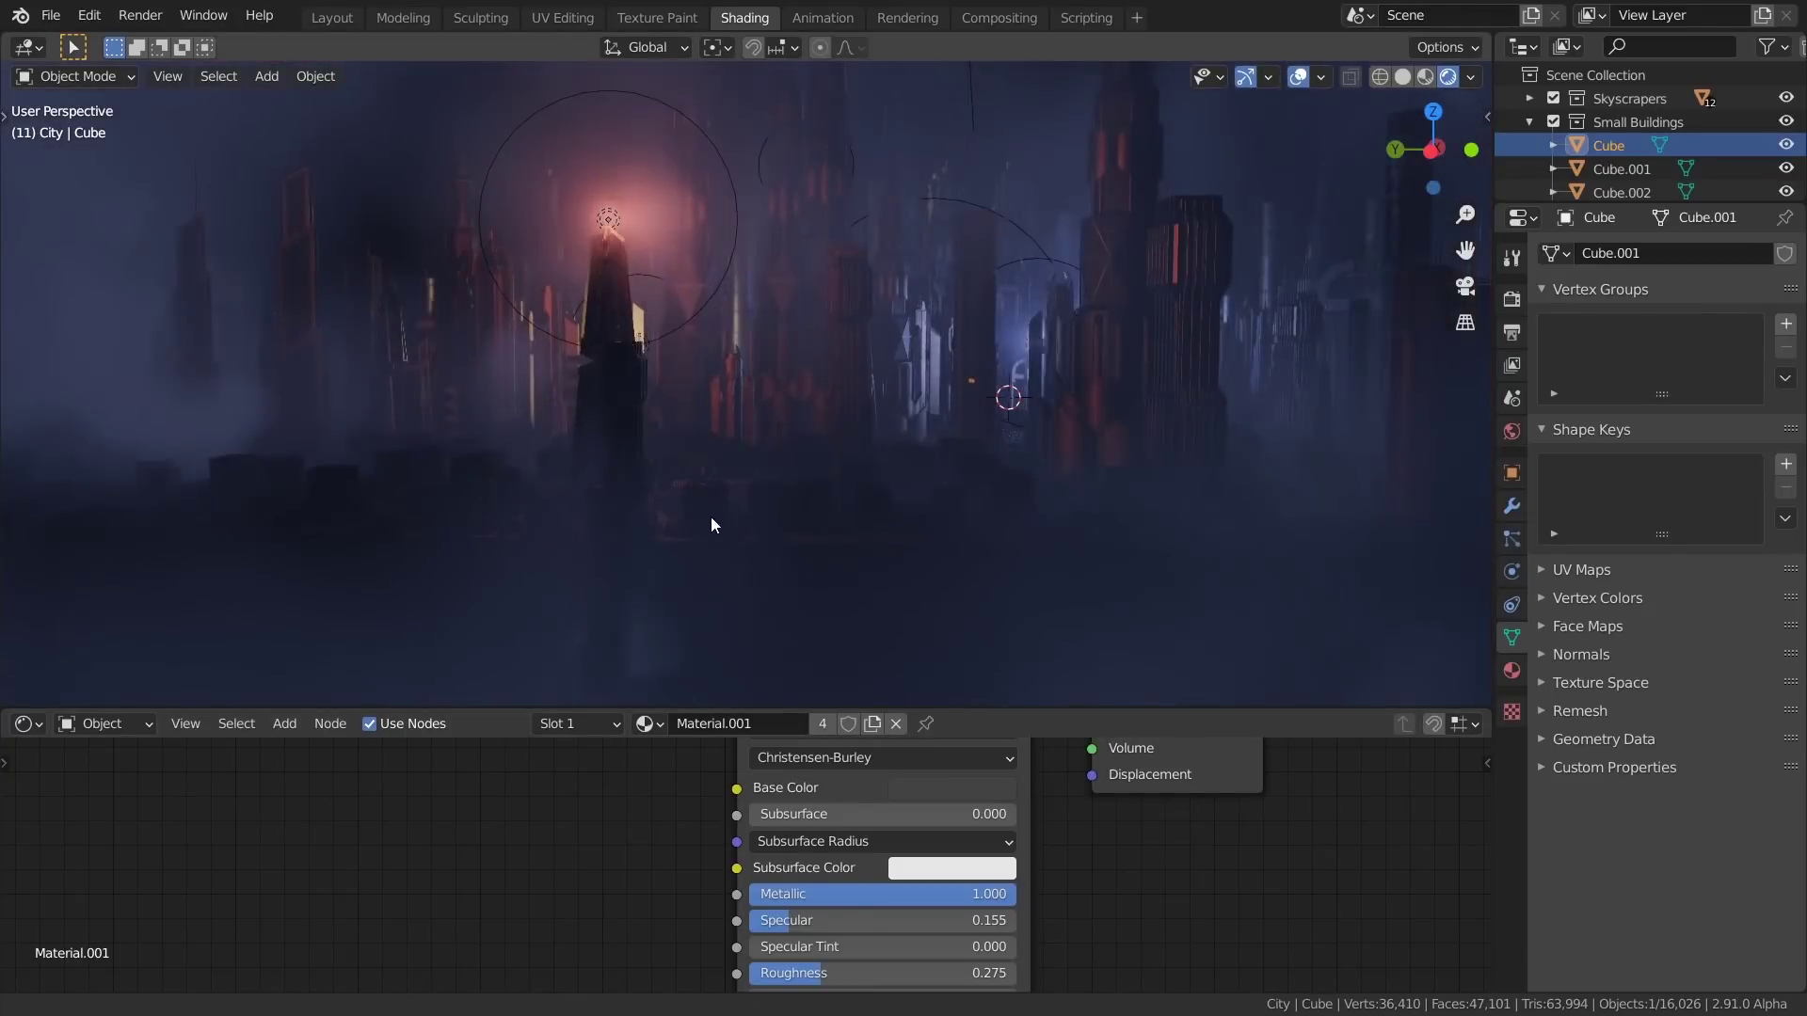
# Hide the viewport overlays and frame the foggy city with the red-lit tower to judge the mood
pyautogui.keyDown('shift'); pyautogui.moveTo(710, 518); pyautogui.dragTo(775, 547, button='middle'); pyautogui.keyUp('shift')
pyautogui.click(1299, 76)
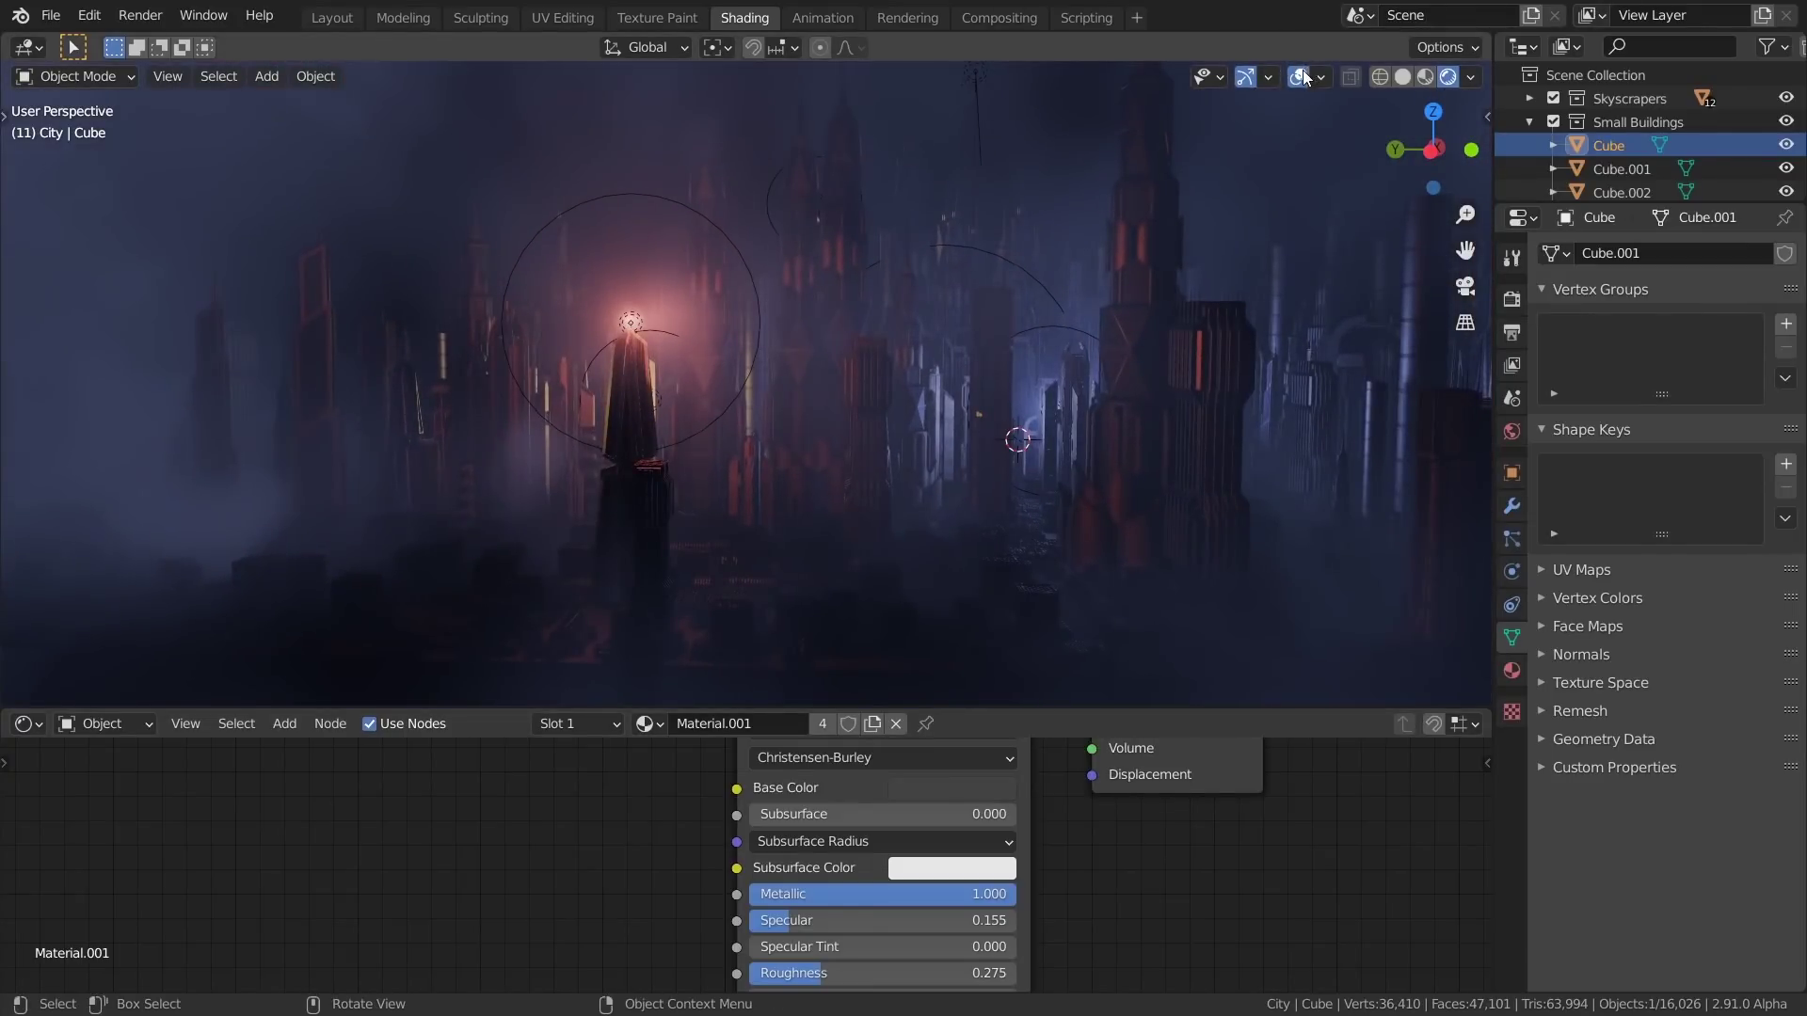
pyautogui.moveTo(1106, 437); pyautogui.dragTo(658, 169, button='middle')
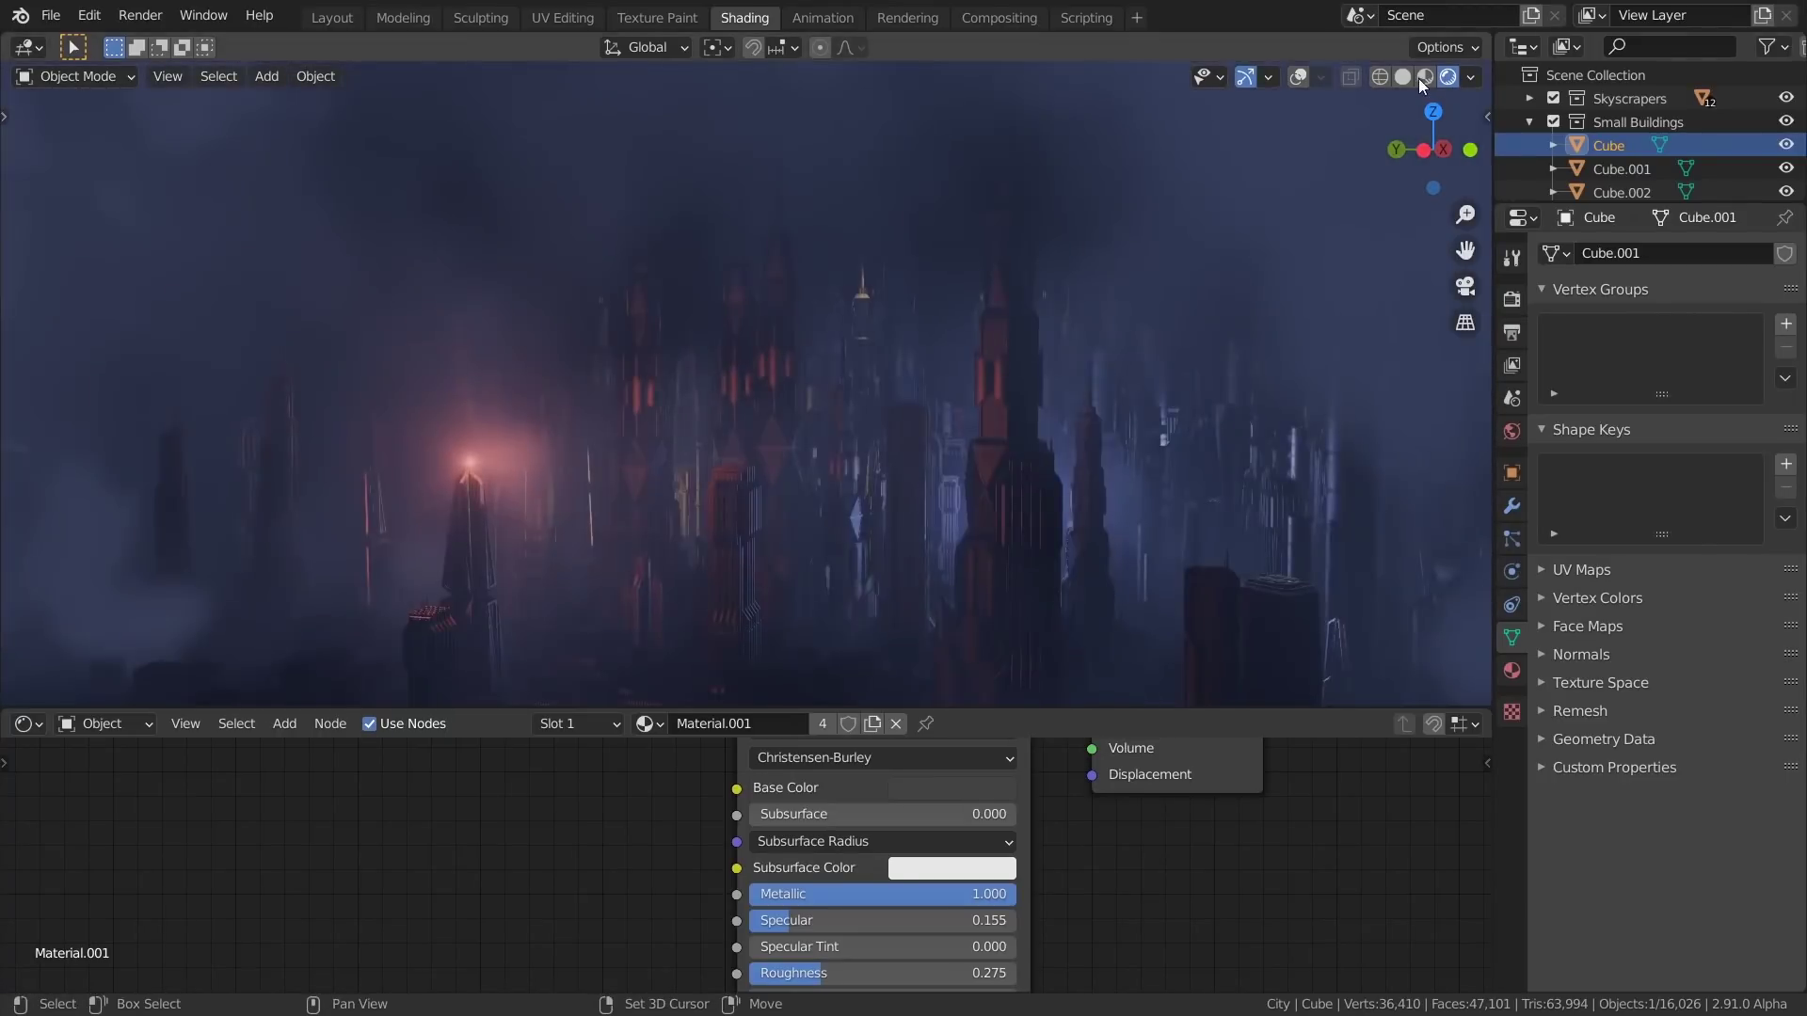
# Switch the viewport to material preview shading and frame the whole city plane
pyautogui.click(1424, 76)
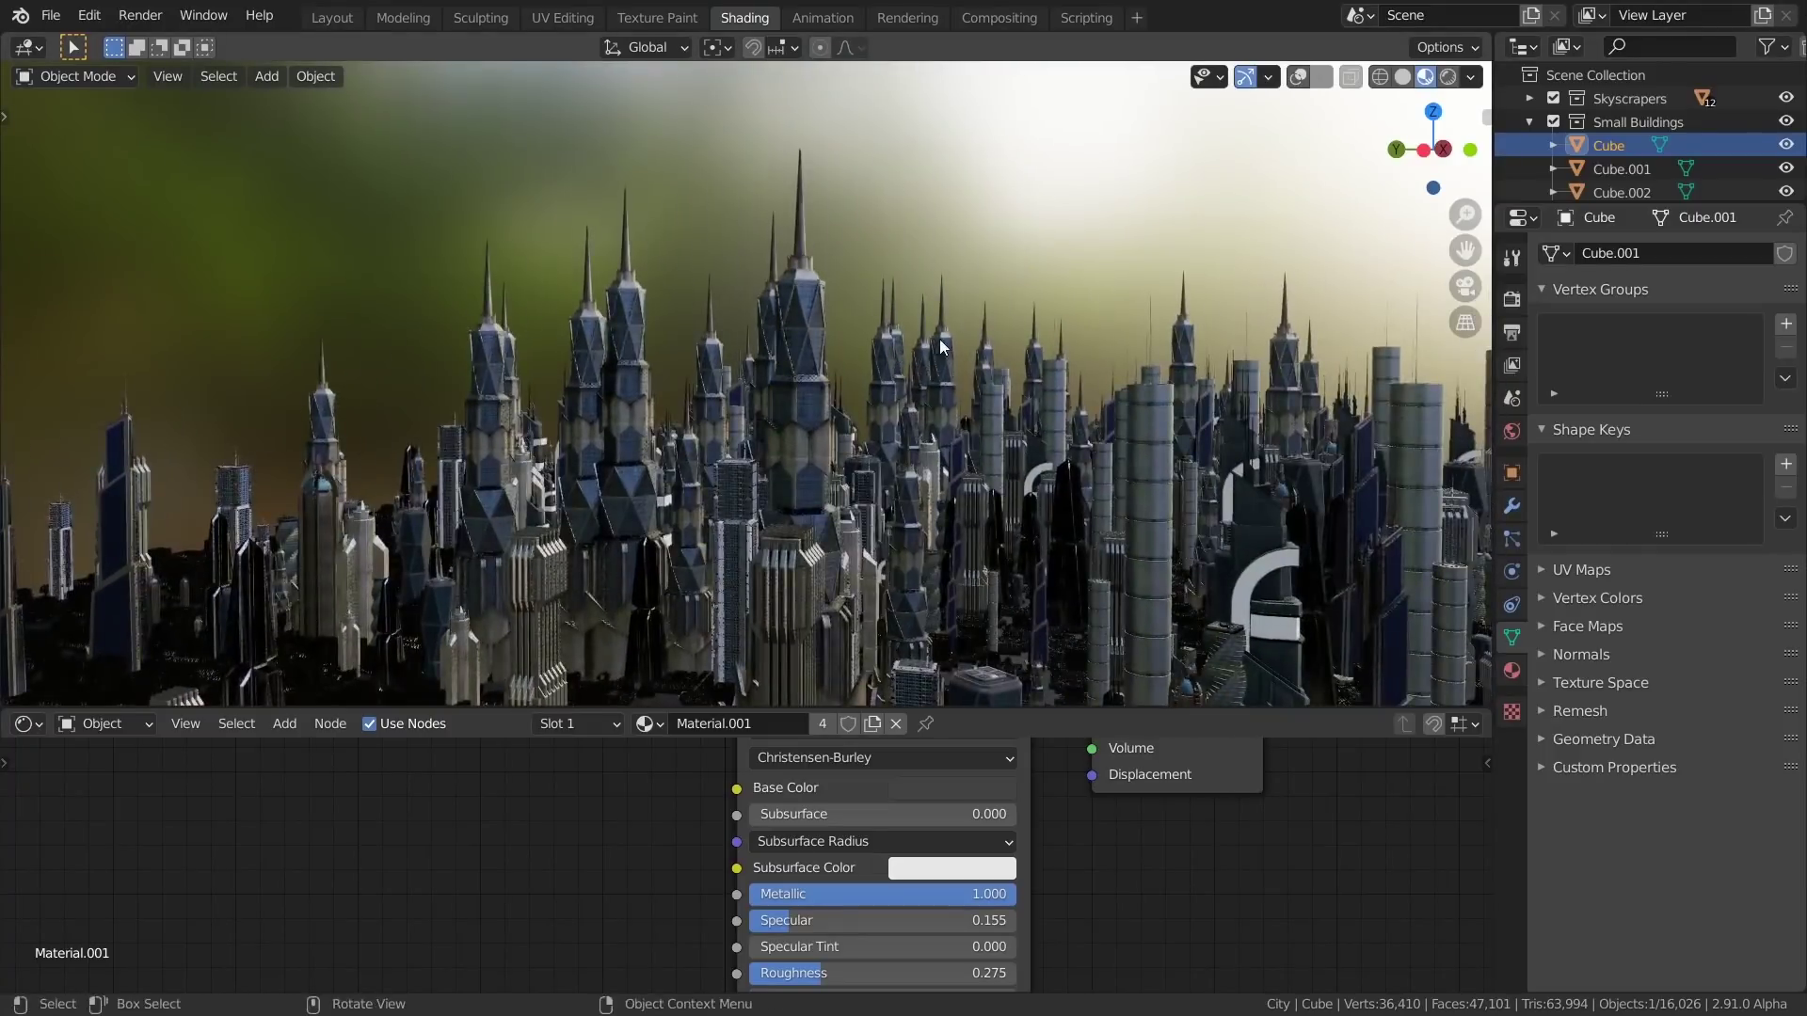
pyautogui.moveTo(1021, 317); pyautogui.dragTo(790, 437, button='middle')
pyautogui.scroll(-6, 1052, 311)
pyautogui.keyDown('shift'); pyautogui.moveTo(1022, 373); pyautogui.dragTo(867, 481, button='middle'); pyautogui.keyUp('shift')
pyautogui.scroll(3, 868, 481)
# Select building_02 in the Skyscrapers collection to show its material nodes
pyautogui.click(1623, 100)
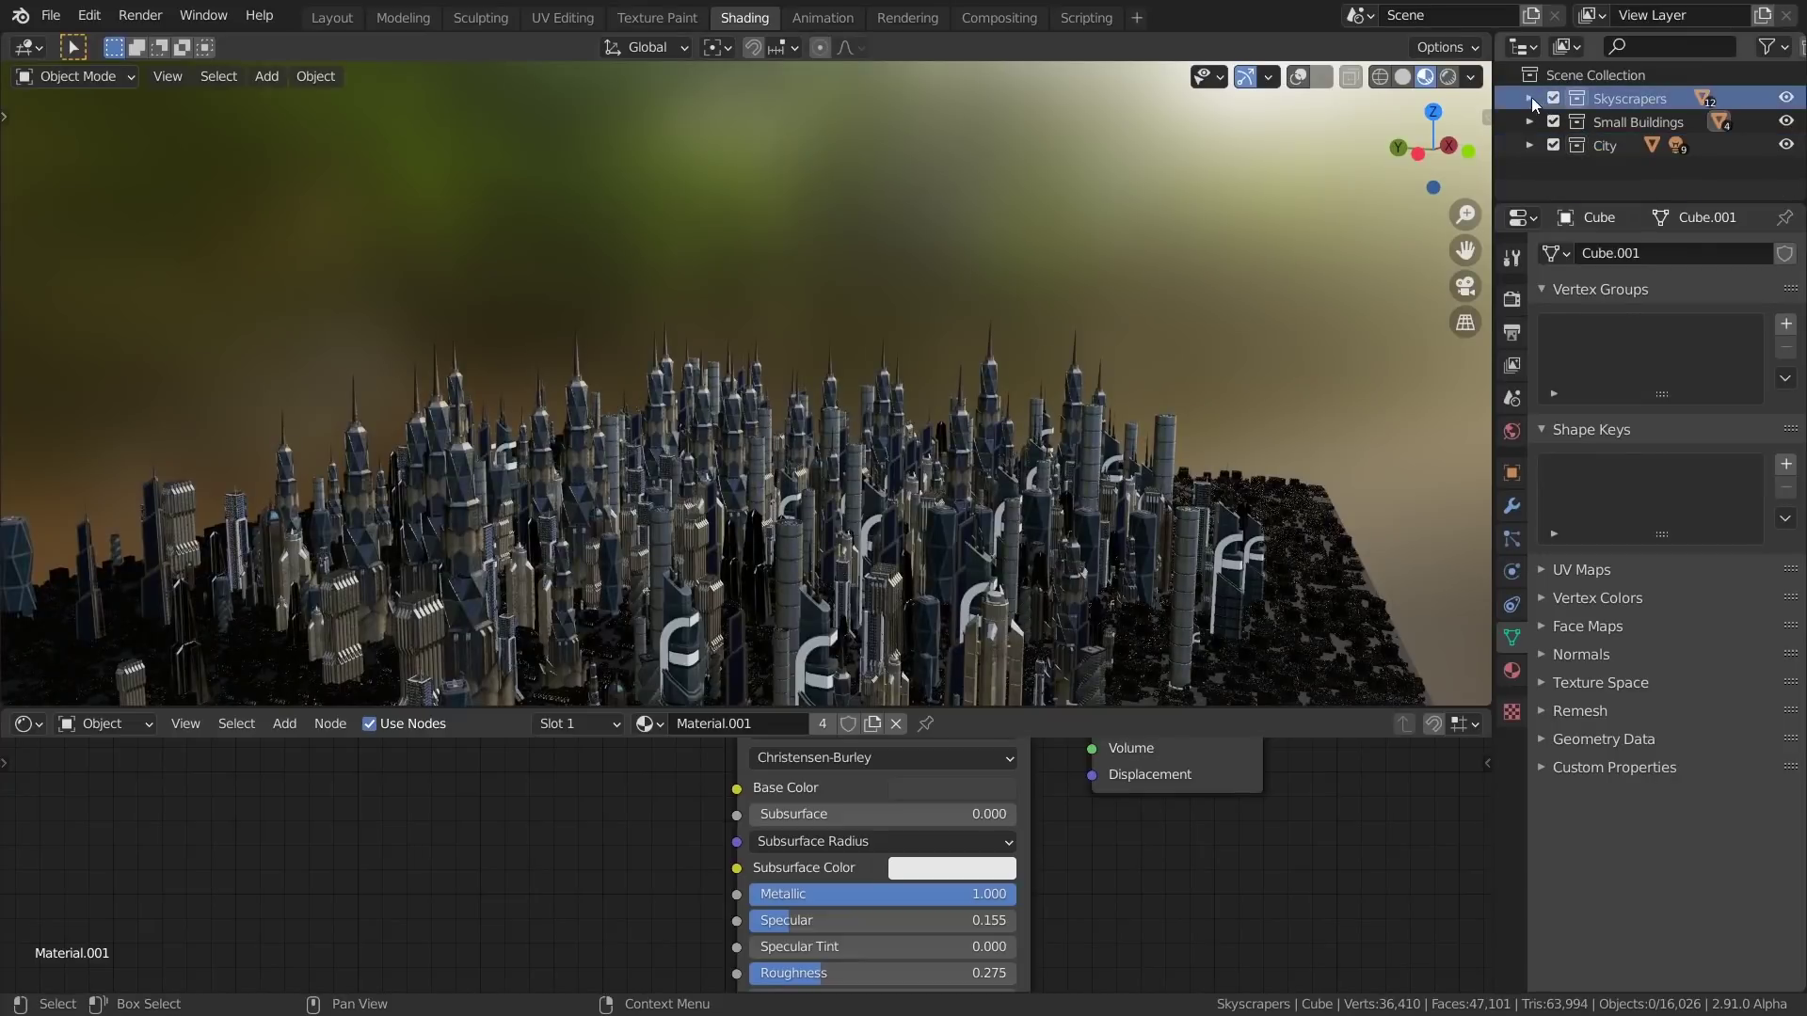
pyautogui.click(1532, 98)
pyautogui.scroll(-3, 1629, 109)
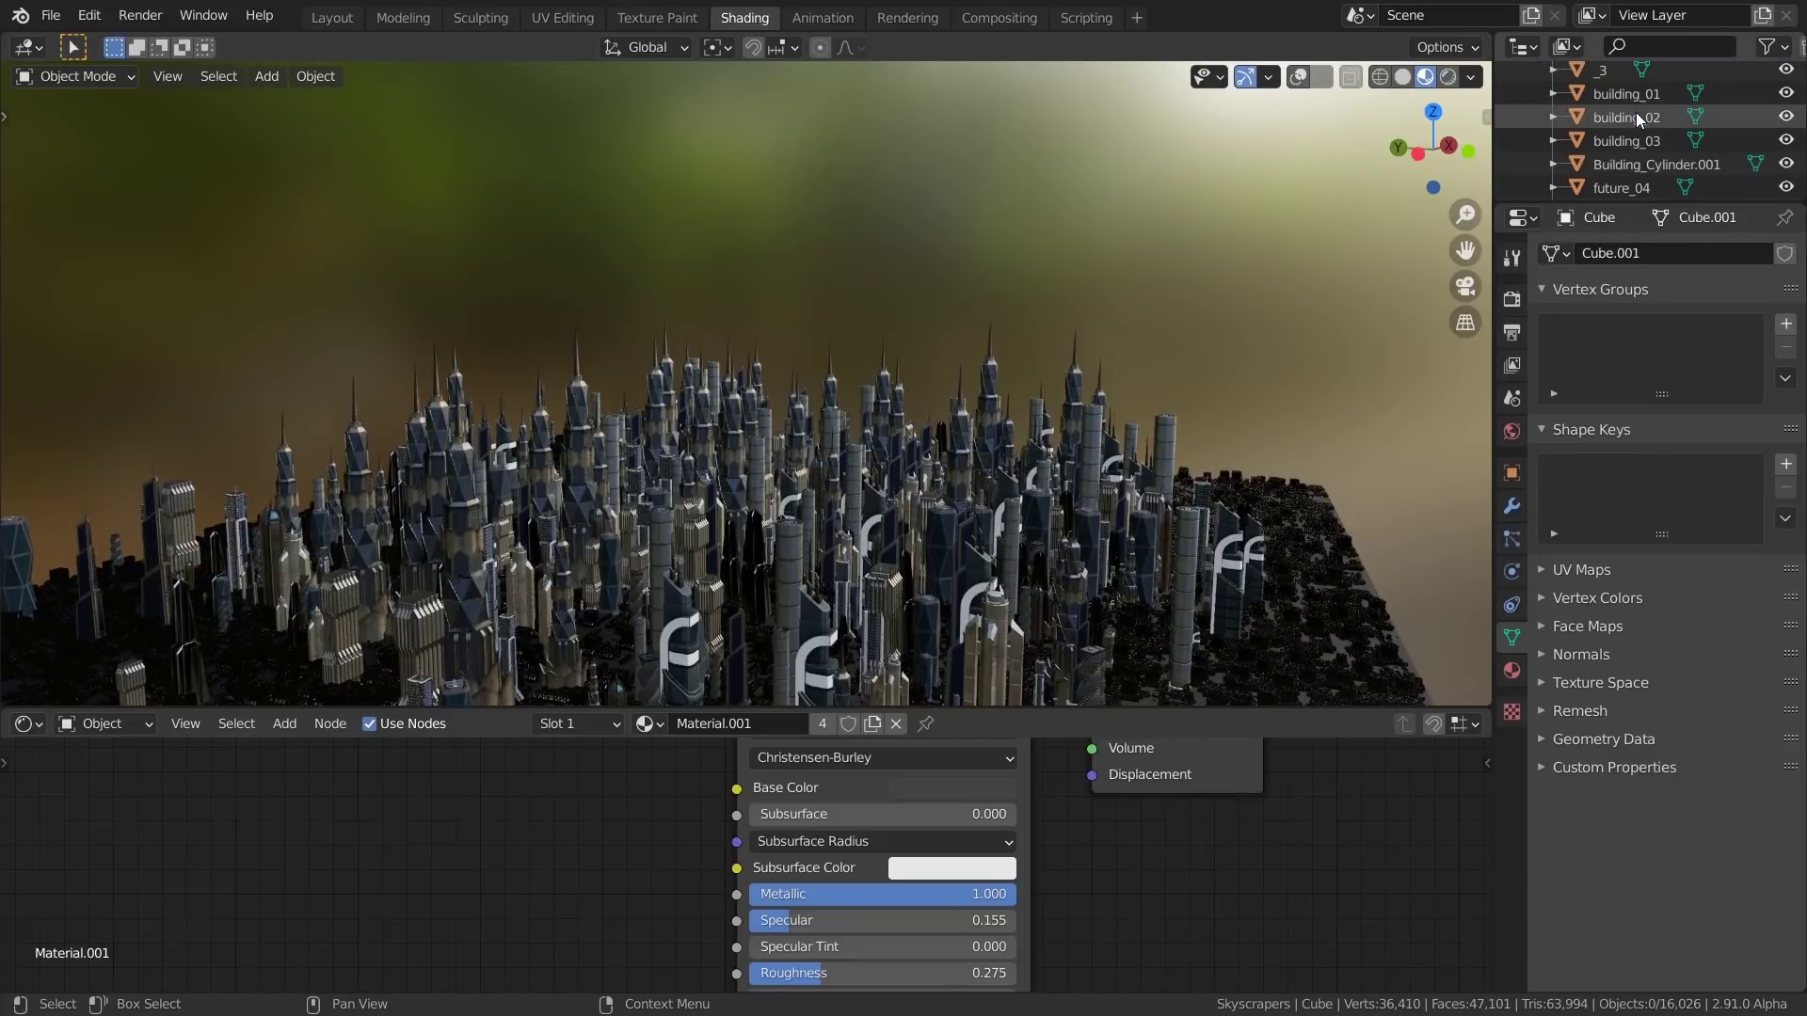
pyautogui.click(1639, 118)
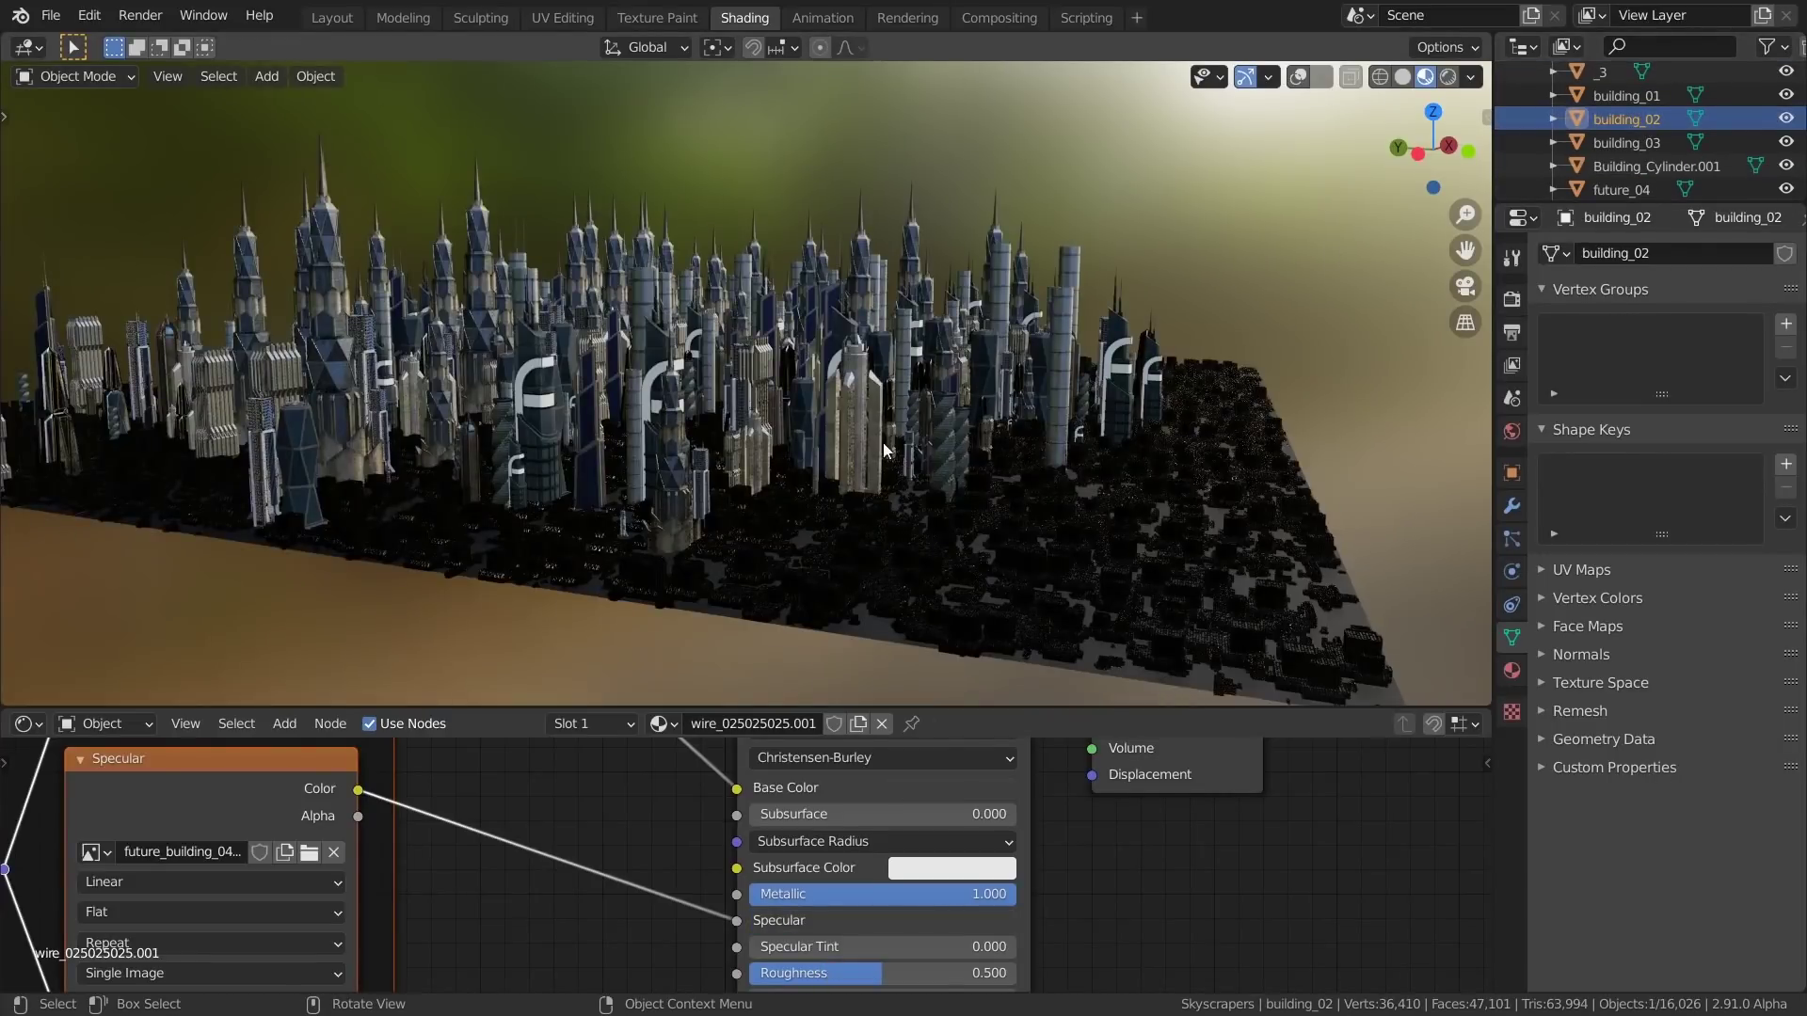
# Hide the City collection so that only the source skyscrapers and small buildings remain in view
pyautogui.press('KP_Decimal')
pyautogui.scroll(-5, 1635, 162)
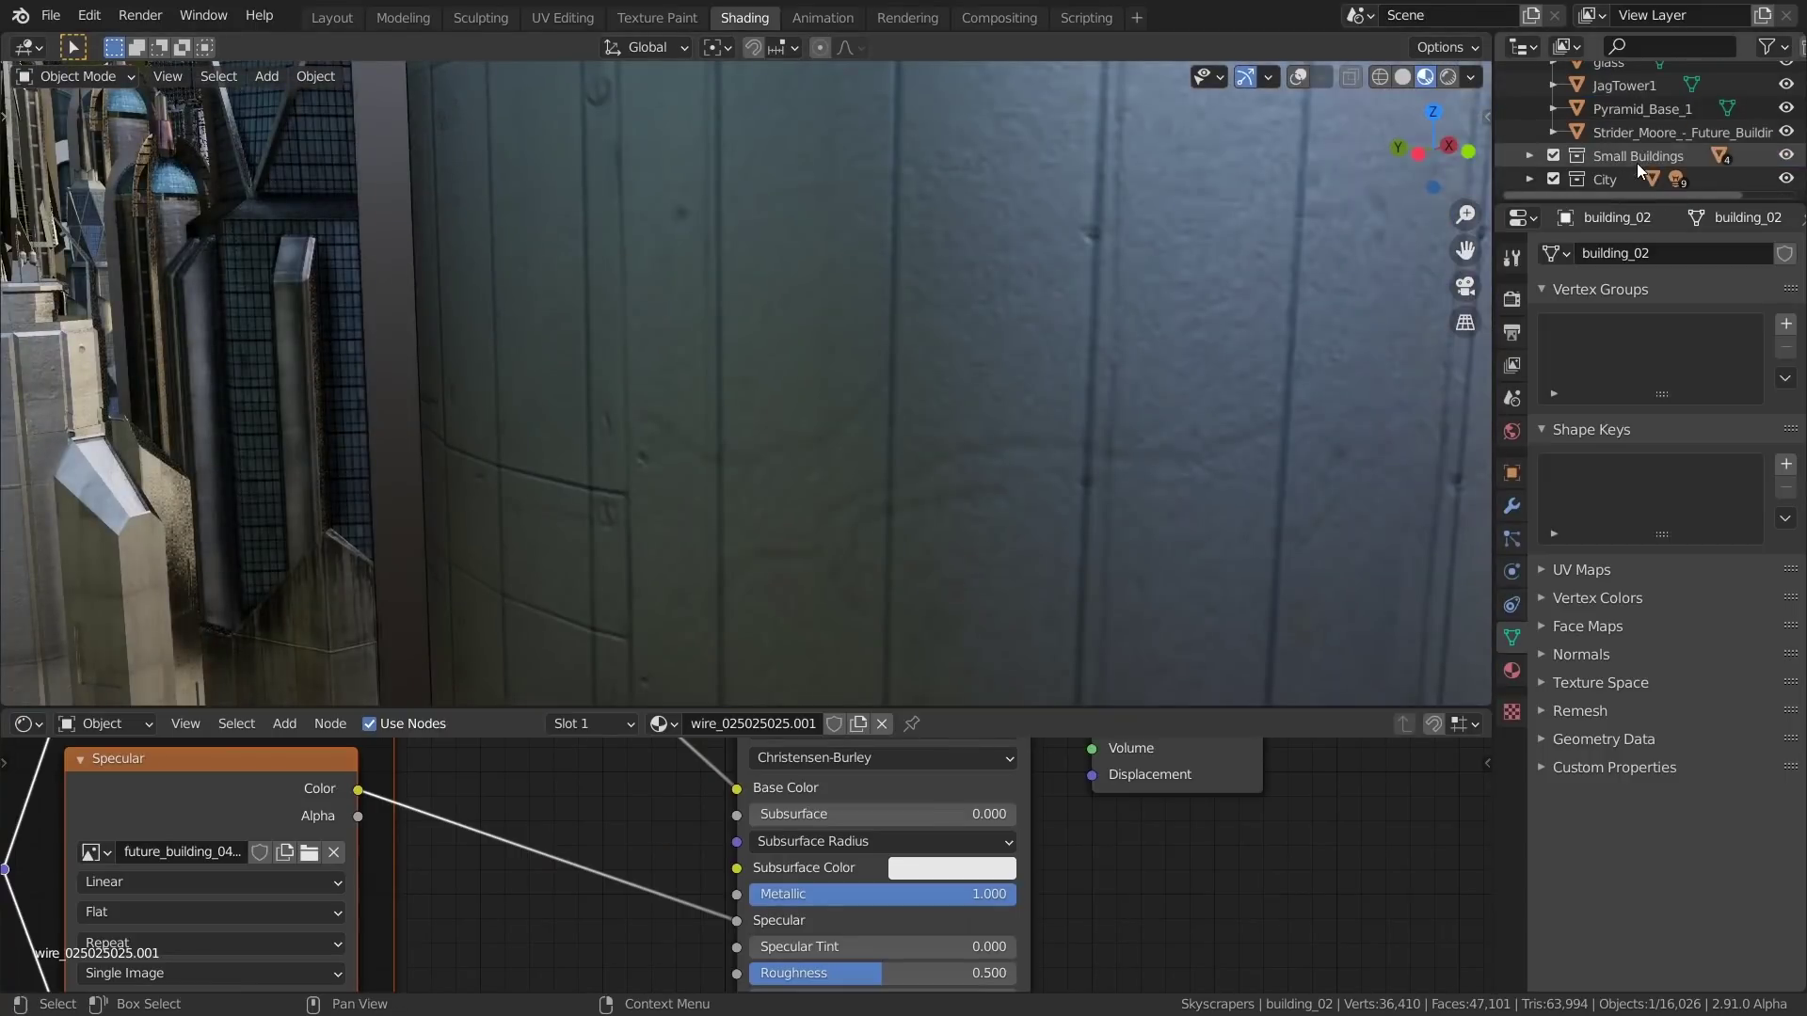
pyautogui.click(1785, 179)
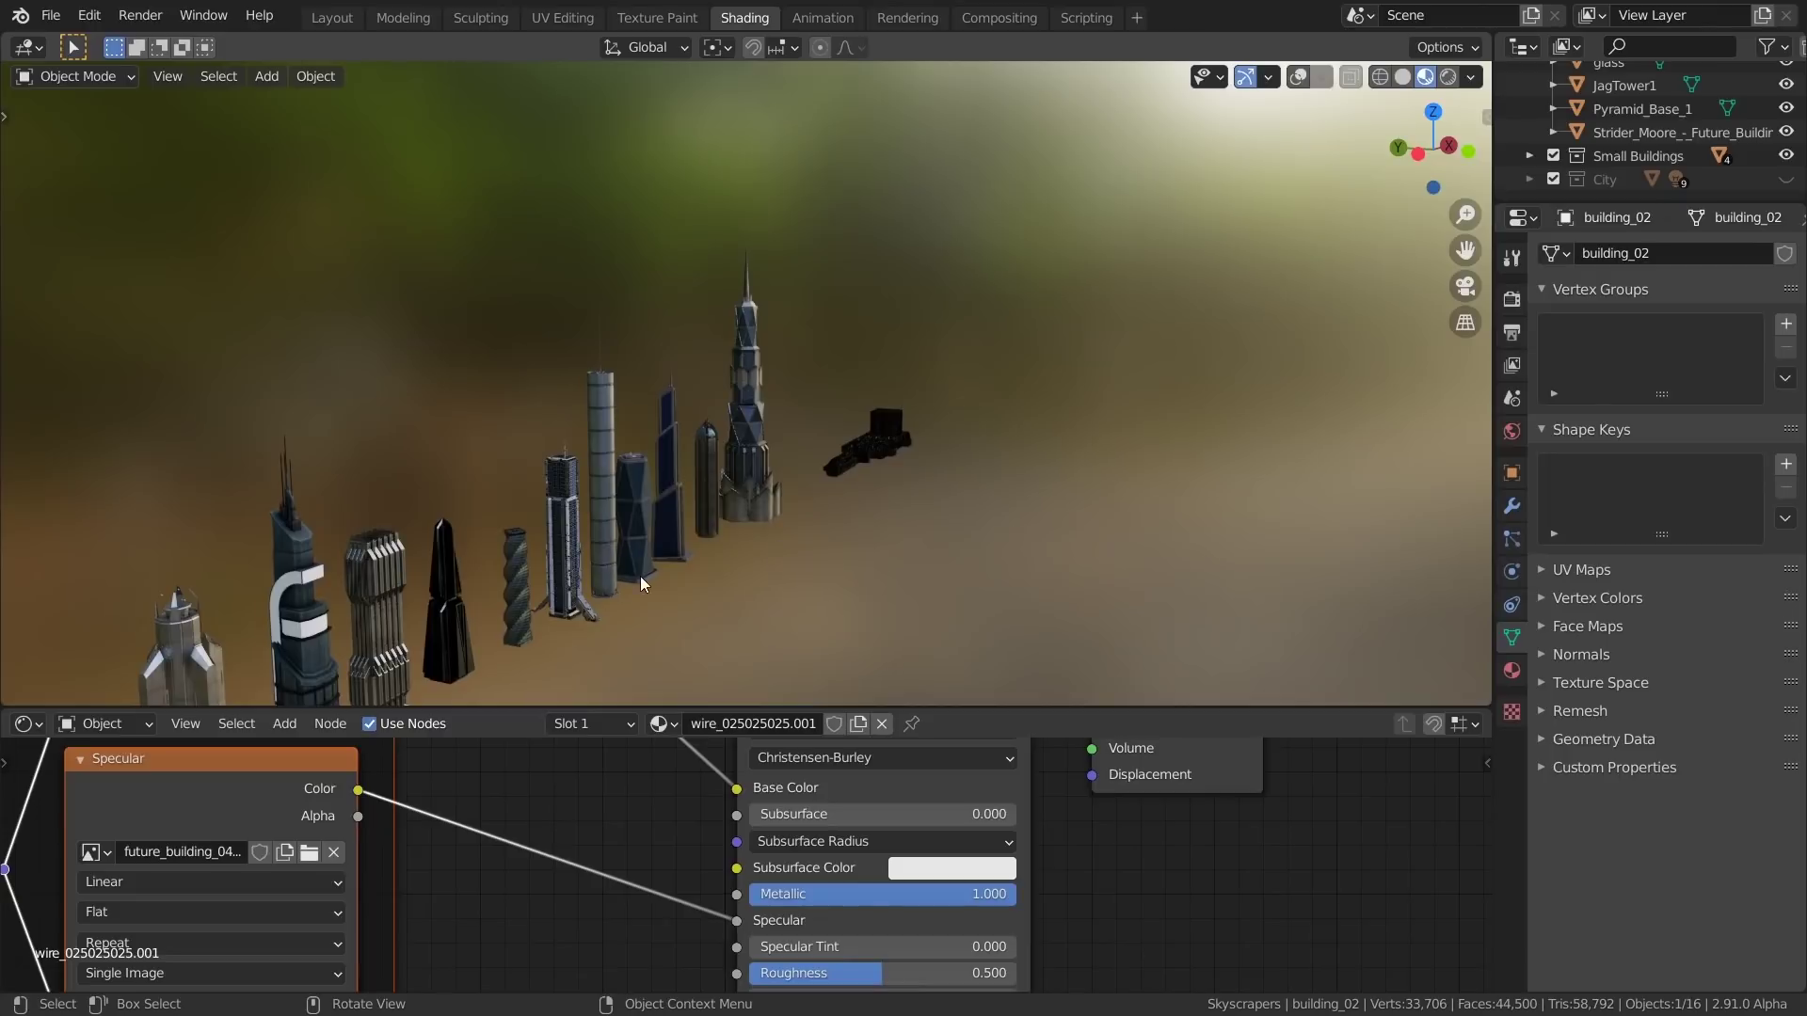
pyautogui.scroll(4, 640, 575)
pyautogui.moveTo(758, 521); pyautogui.dragTo(939, 496, button='middle')
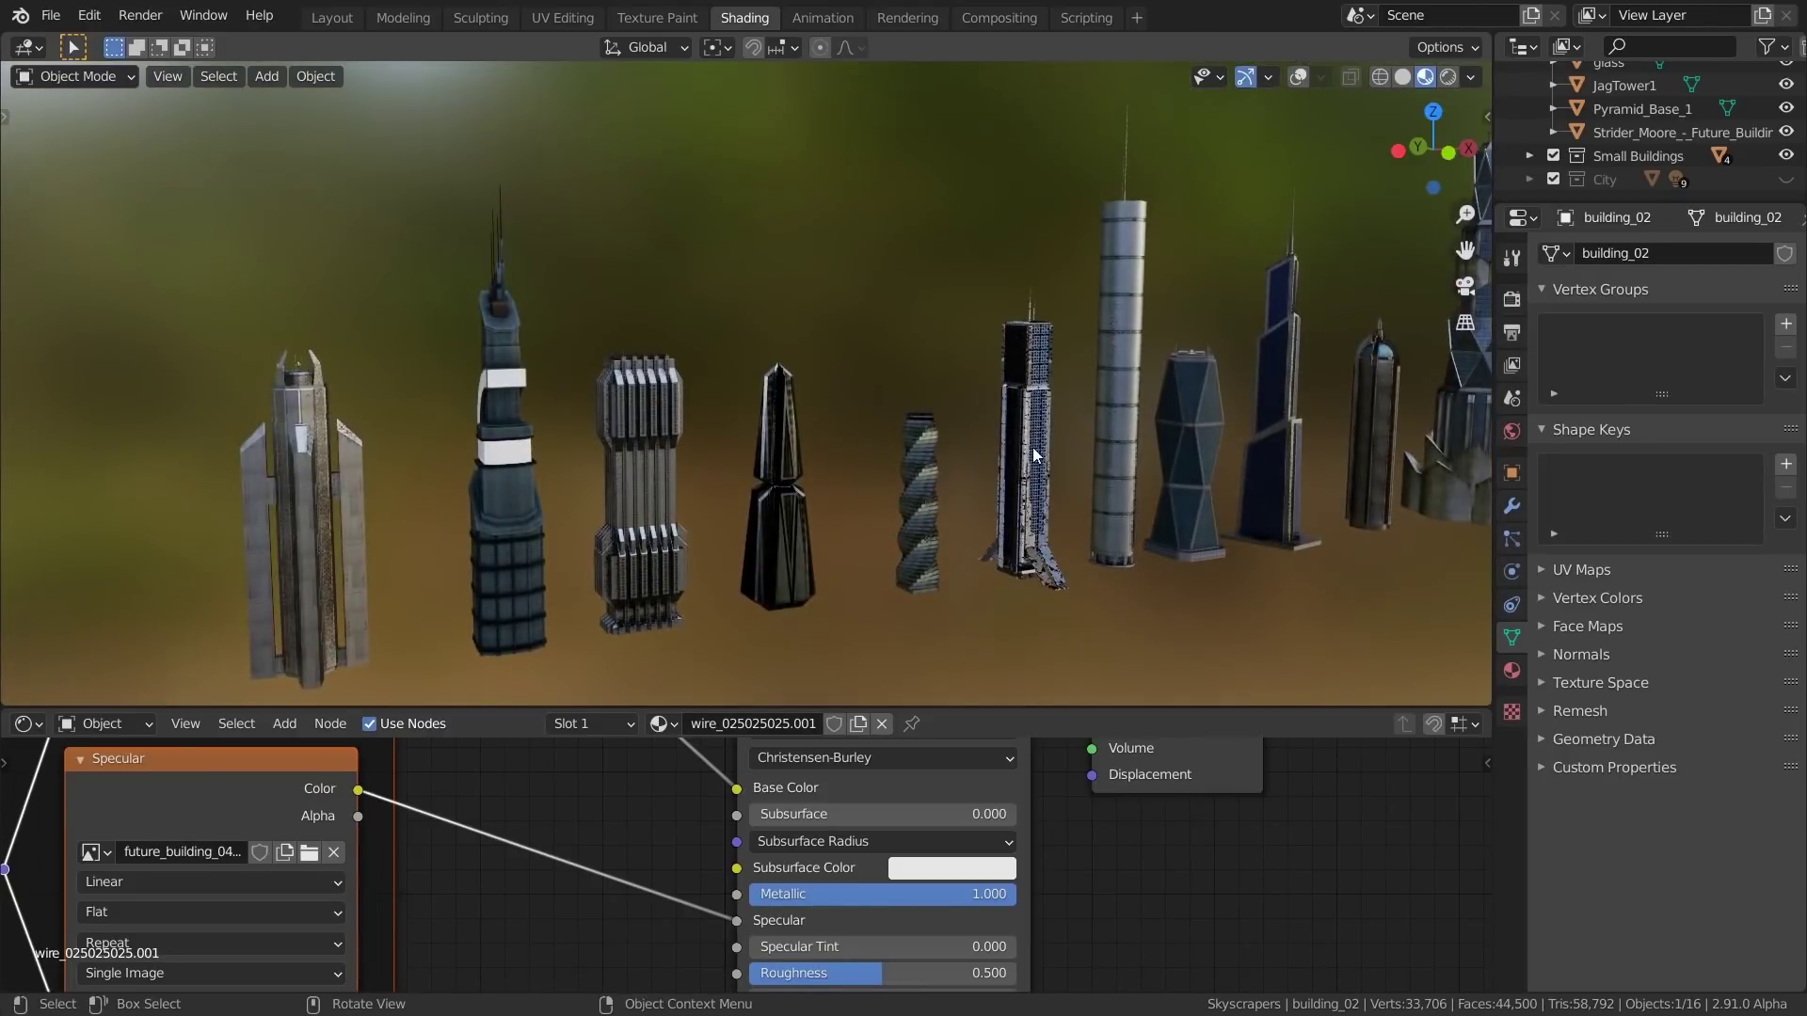
# Select the Future_Building tower with the side fins and enter edit mode with its upper part framed
pyautogui.moveTo(1059, 433); pyautogui.dragTo(545, 459, button='middle')
pyautogui.moveTo(967, 272); pyautogui.dragTo(770, 386, button='middle')
pyautogui.scroll(4, 697, 444)
pyautogui.click(613, 320)
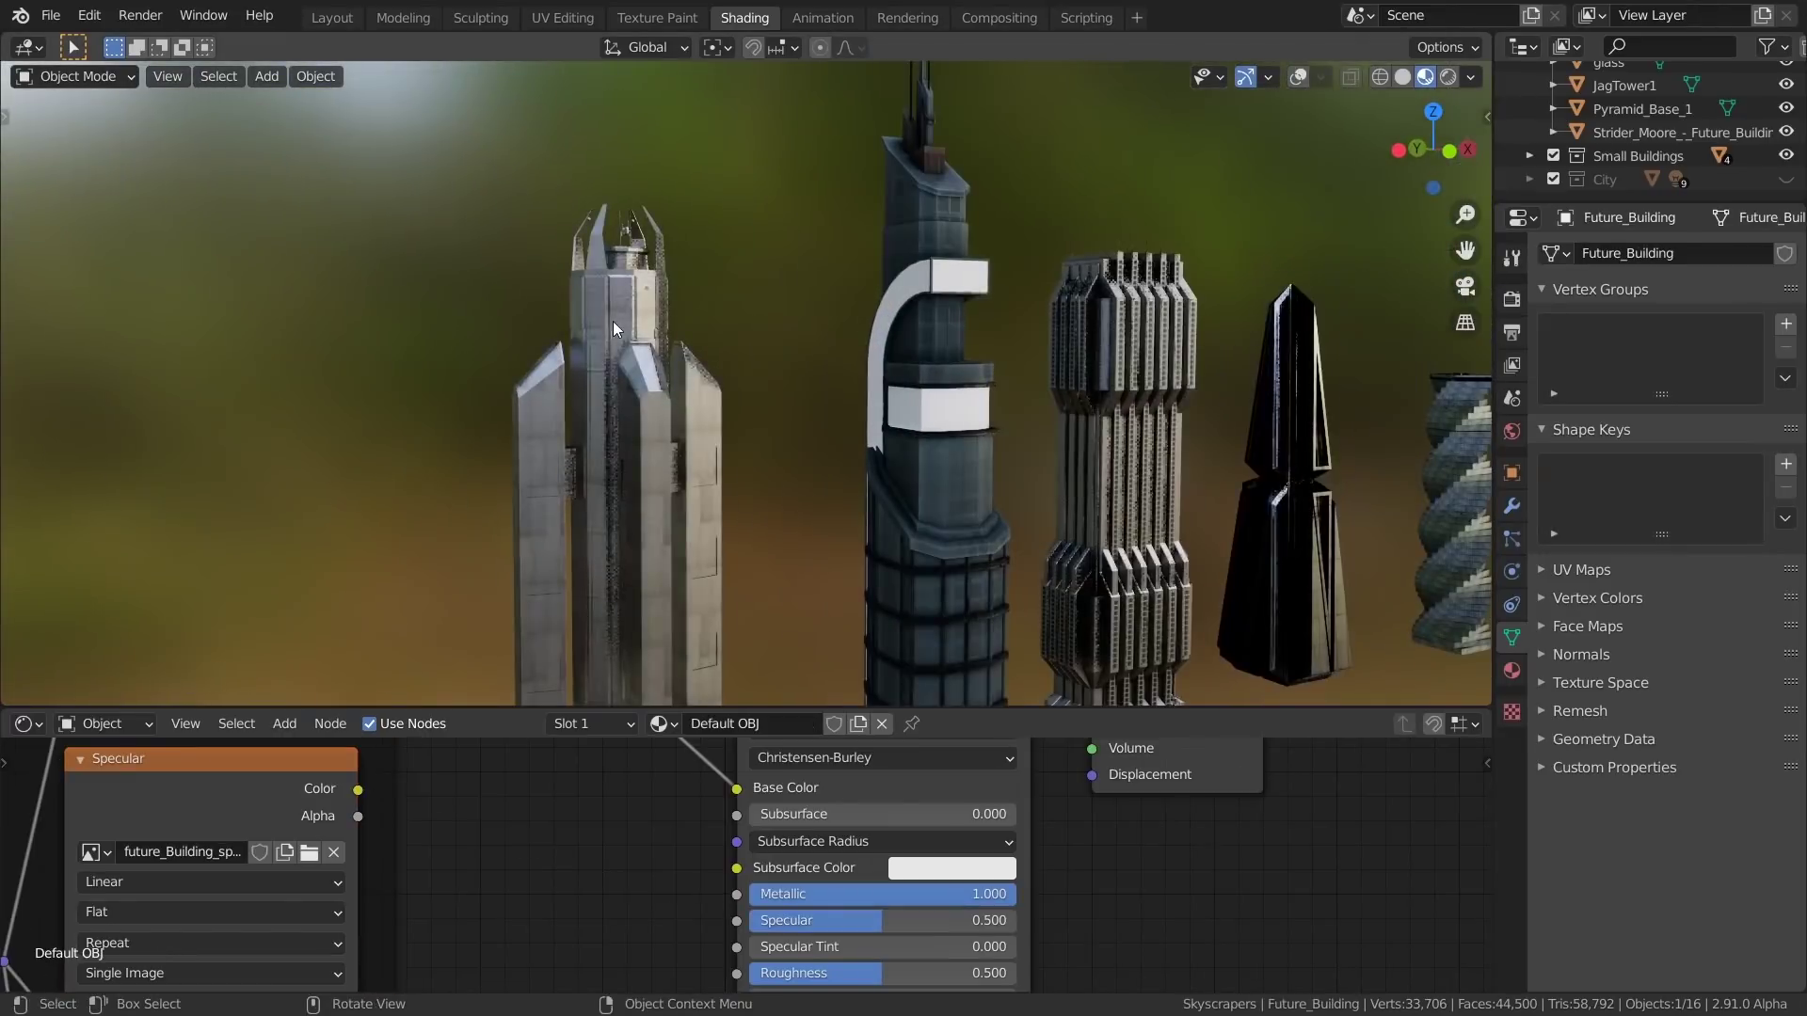
pyautogui.press('KP_Decimal')
pyautogui.moveTo(687, 309); pyautogui.dragTo(630, 320, button='middle')
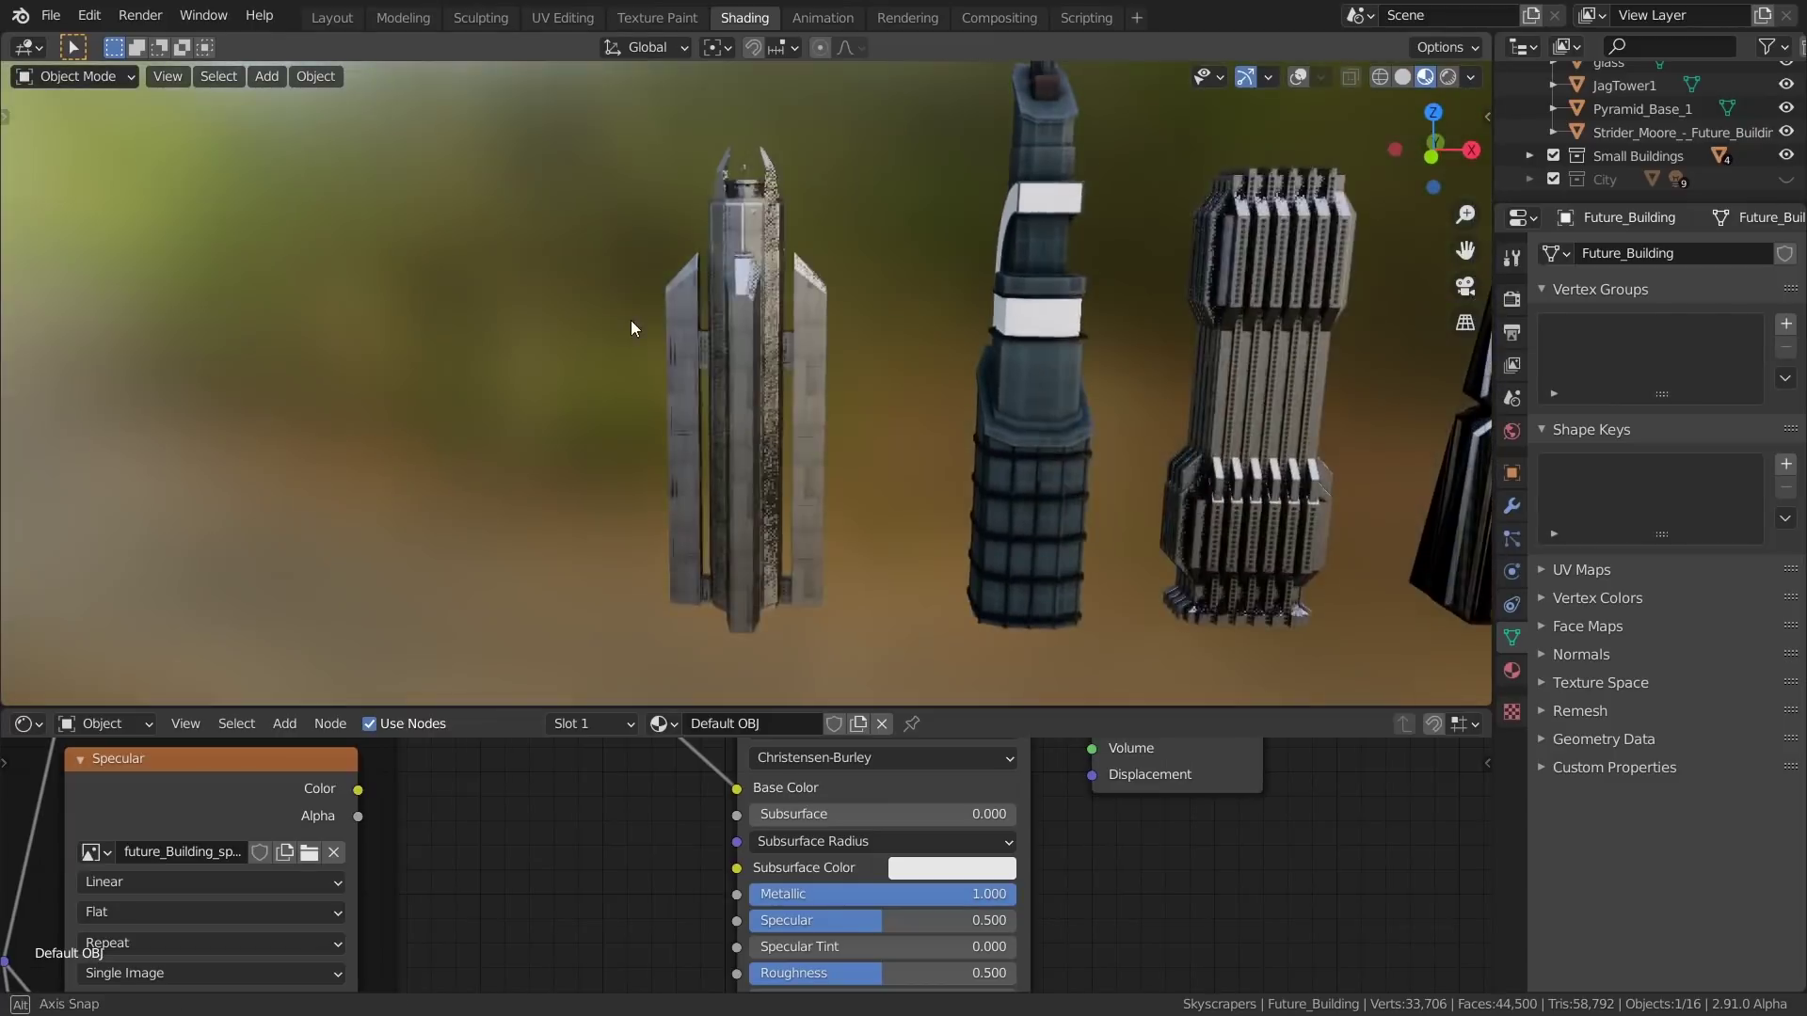
pyautogui.scroll(2, 630, 320)
pyautogui.keyDown('shift'); pyautogui.moveTo(830, 254); pyautogui.dragTo(795, 461, button='middle'); pyautogui.keyUp('shift')
pyautogui.moveTo(795, 461); pyautogui.dragTo(757, 441, button='middle')
pyautogui.scroll(2, 751, 422)
pyautogui.press('Tab')
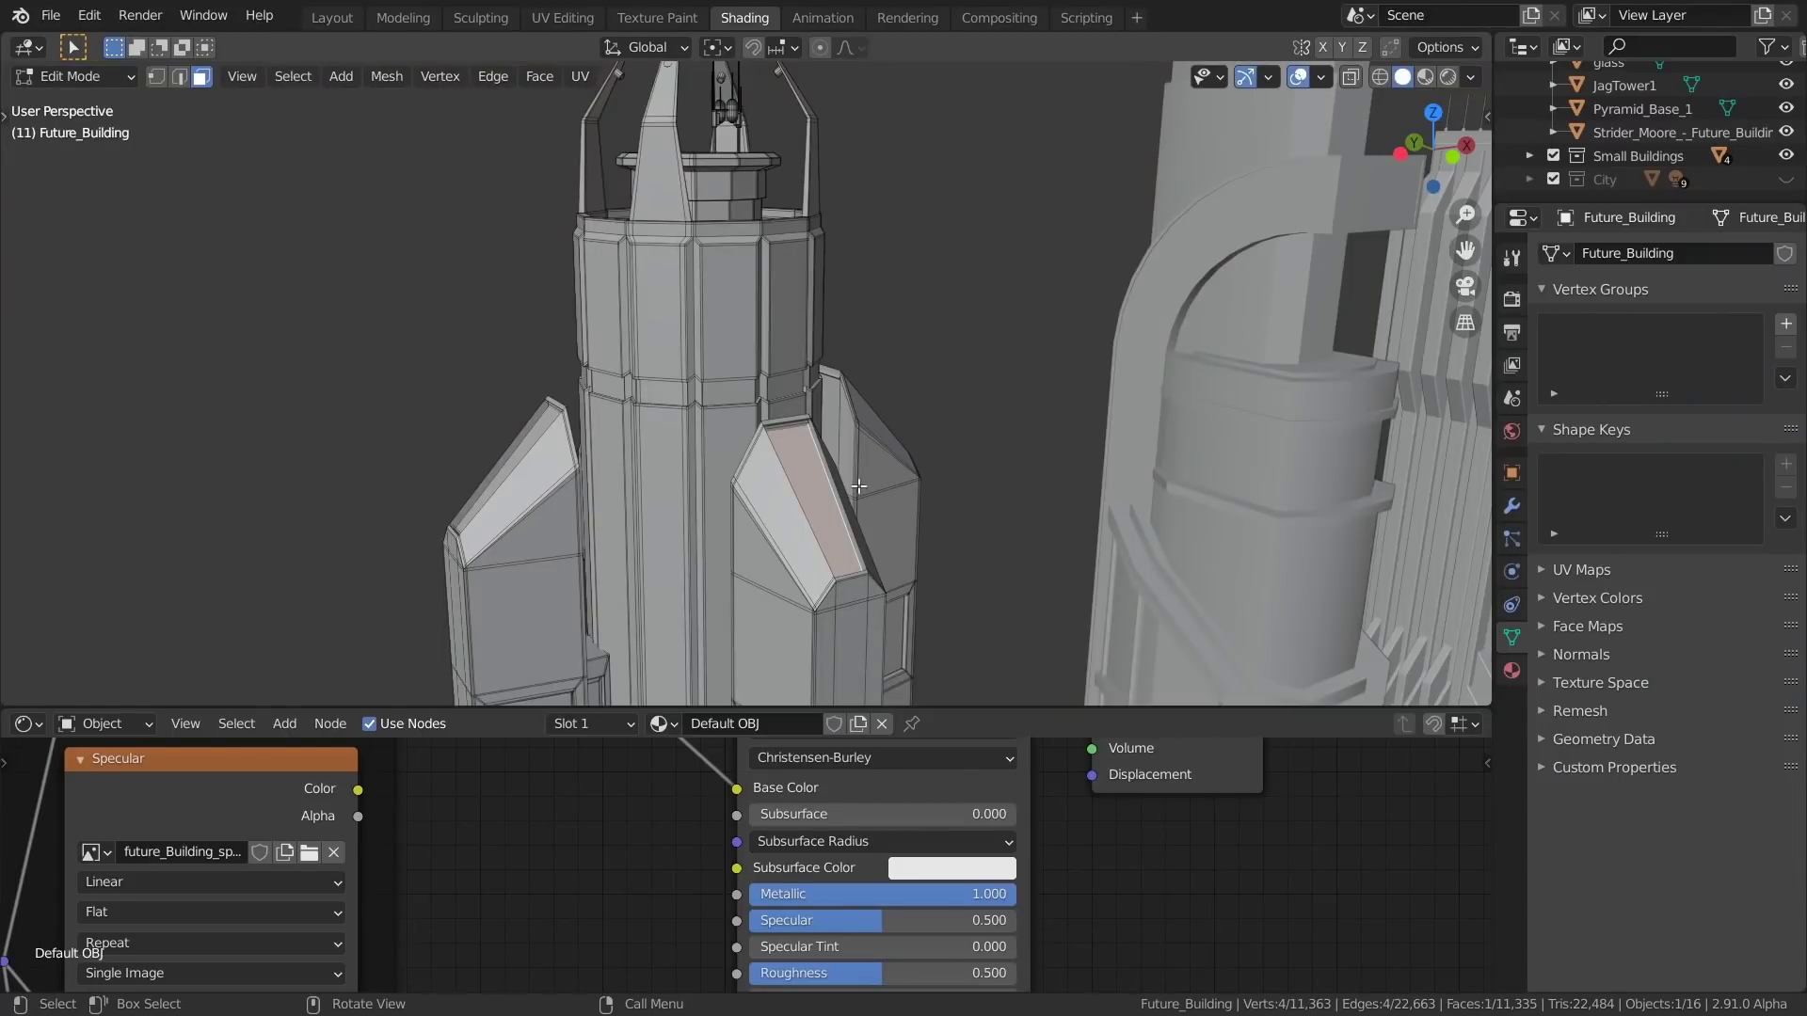
# Select one slanted top face on each of the four side fins of Future_Building
pyautogui.moveTo(526, 443); pyautogui.dragTo(789, 535, button='middle')
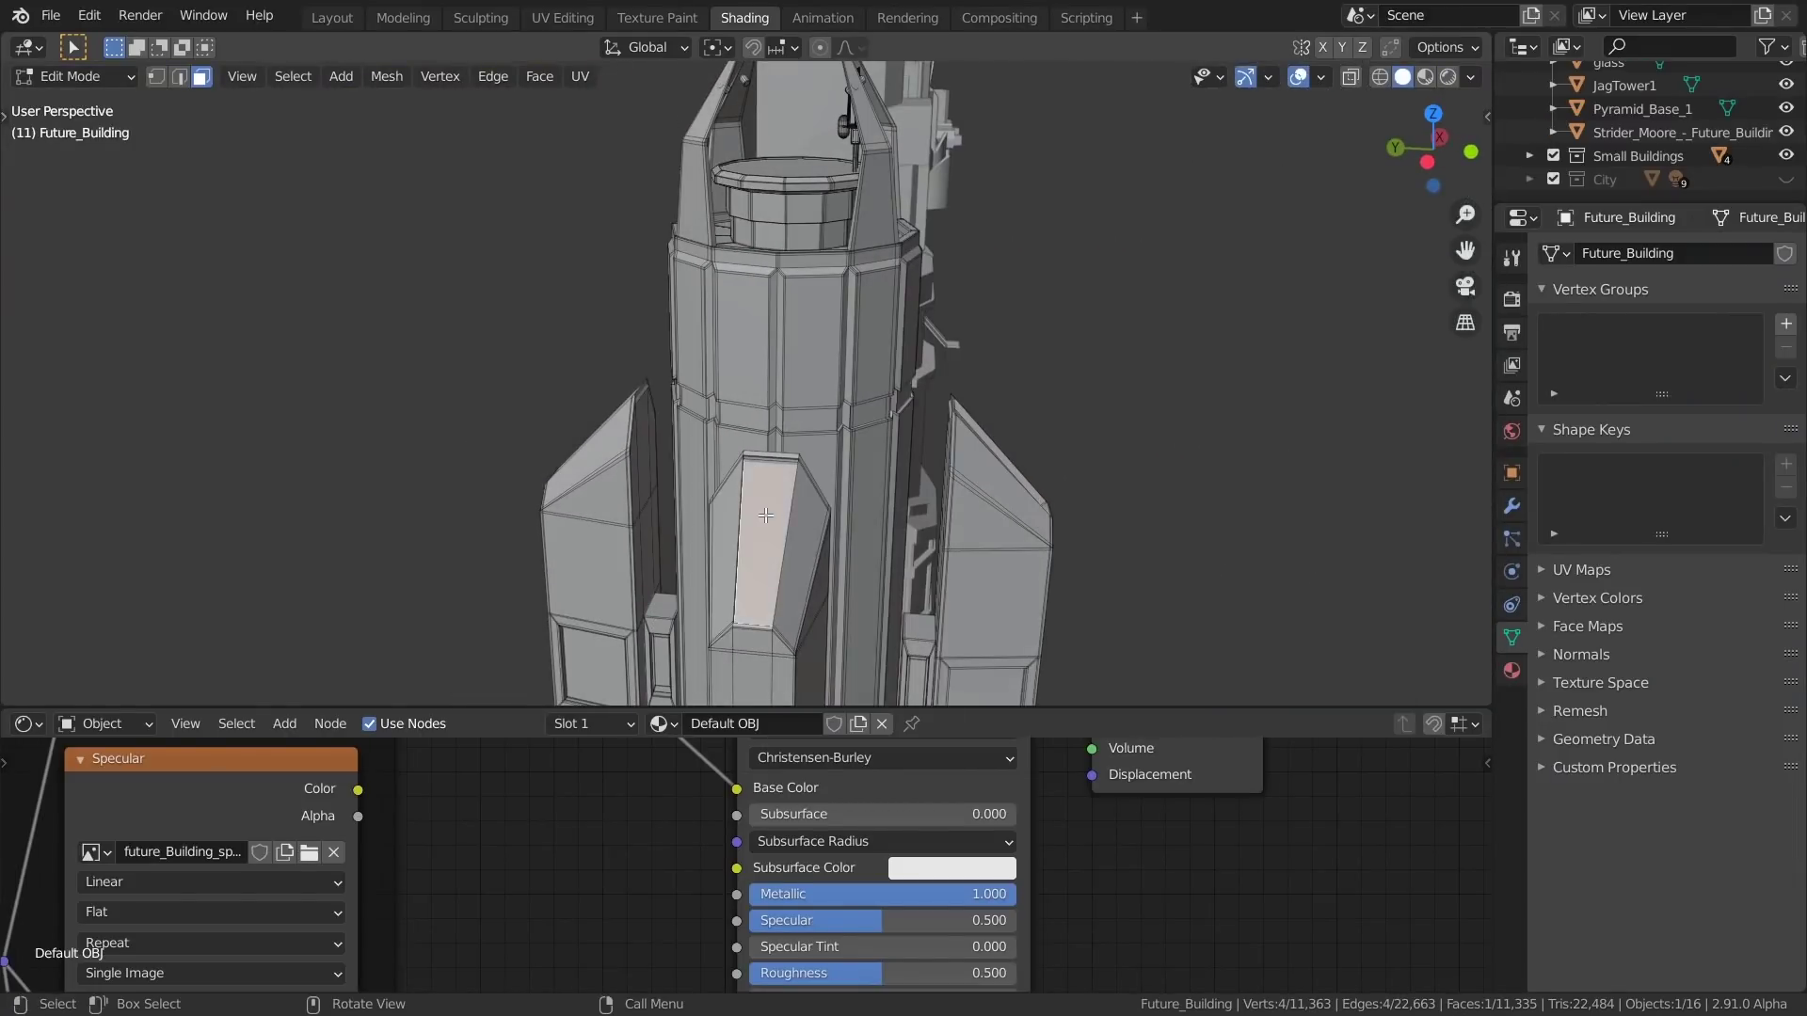
pyautogui.moveTo(1031, 478); pyautogui.dragTo(874, 499, button='middle')
pyautogui.keyDown('shift'); pyautogui.click(785, 536); pyautogui.keyUp('shift')
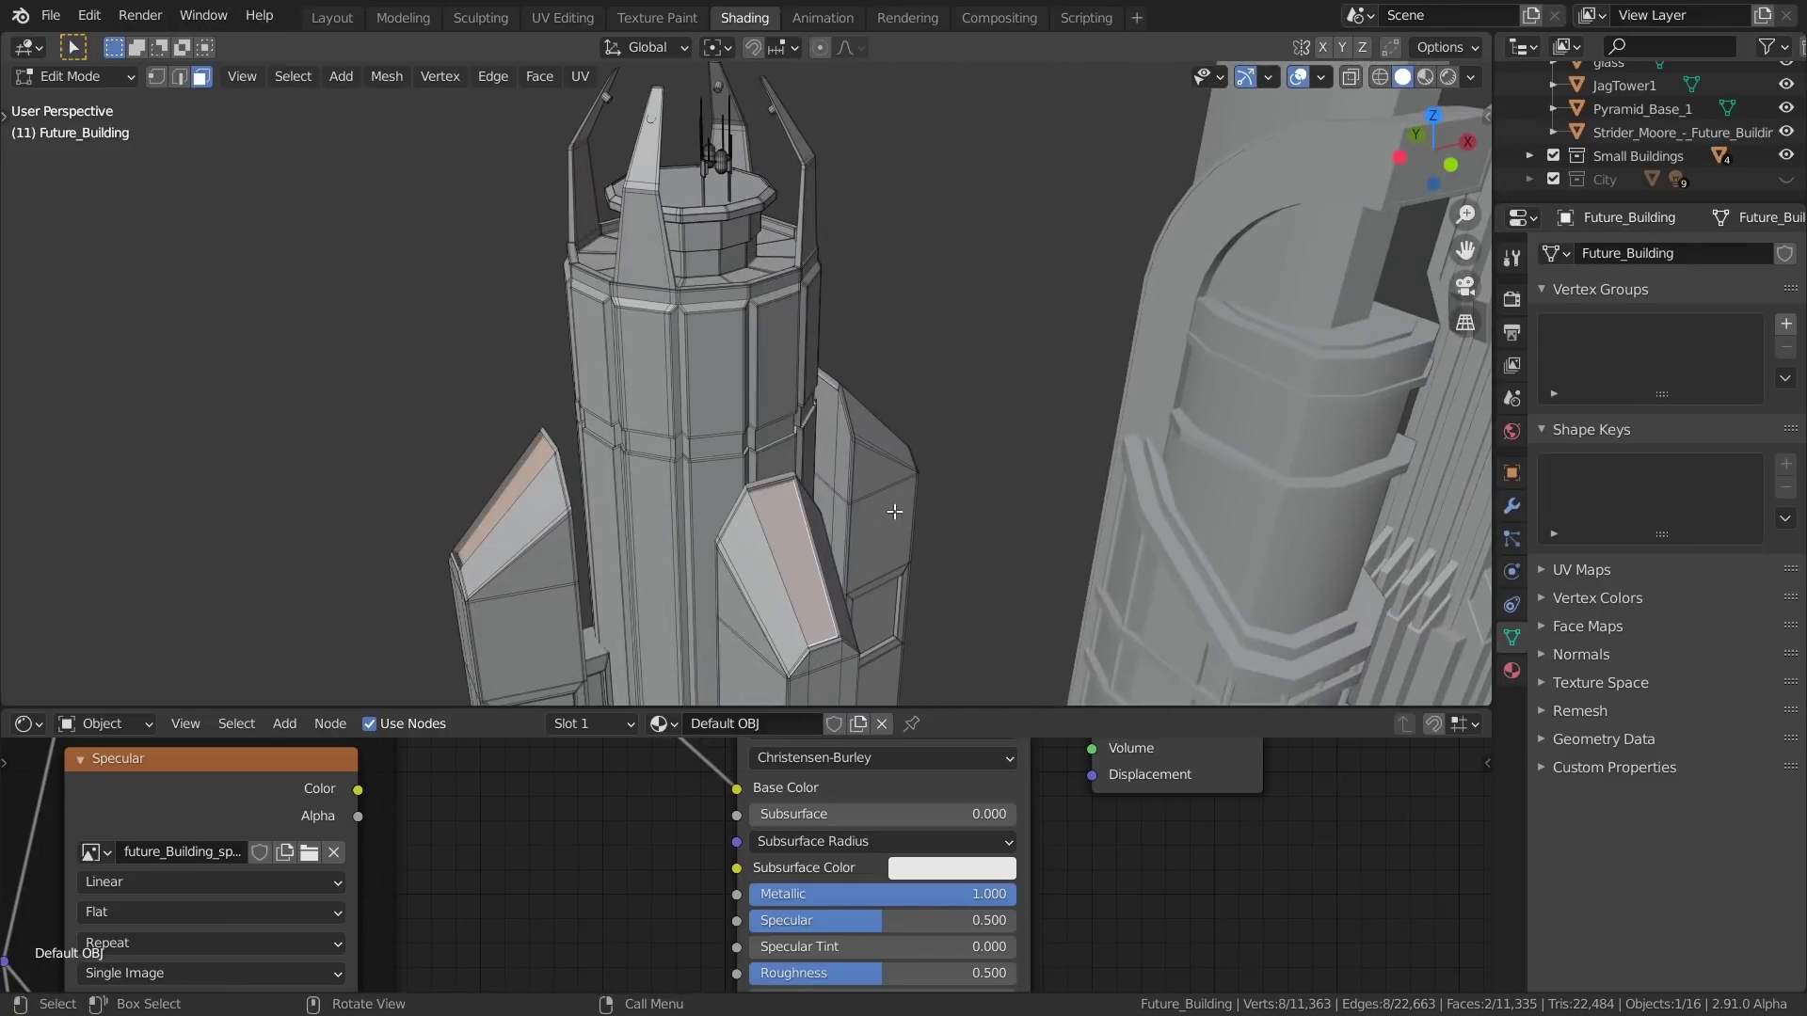
pyautogui.moveTo(786, 537); pyautogui.dragTo(1662, 353, button='middle')
pyautogui.keyDown('shift'); pyautogui.click(798, 454); pyautogui.keyUp('shift')
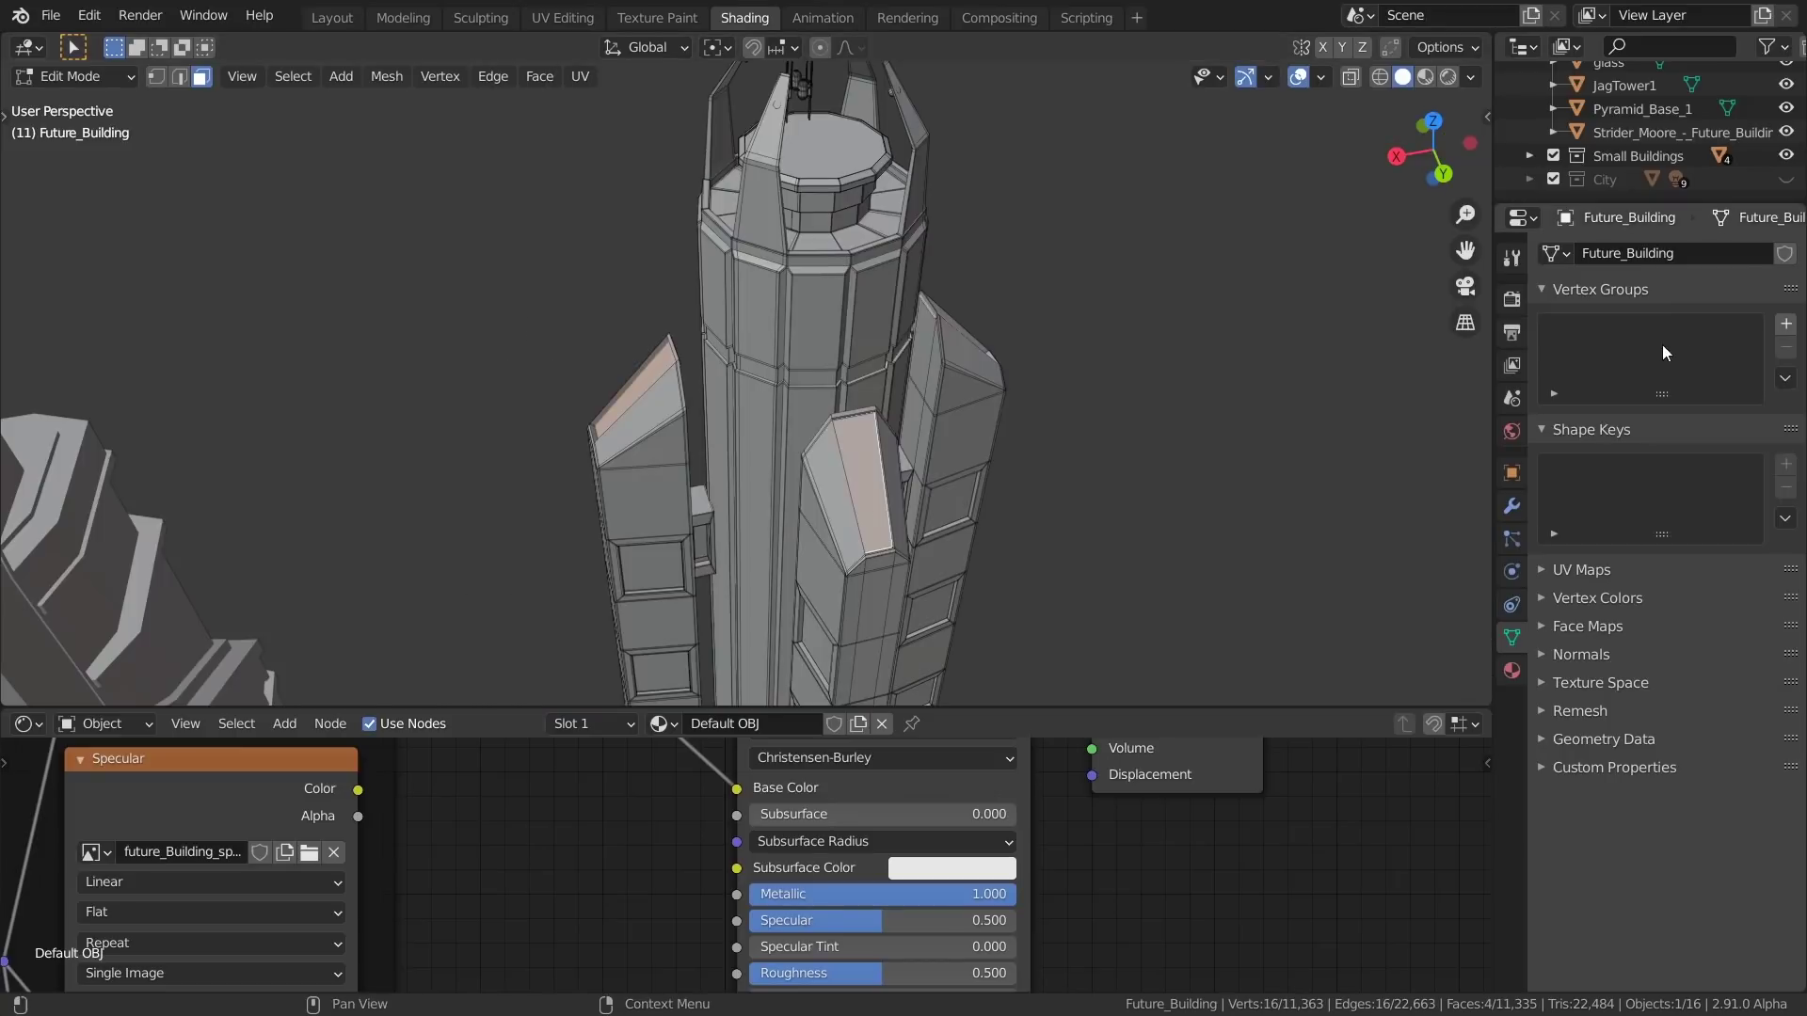
# Add a second material slot to Future_Building with a new Emission material at strength 25
pyautogui.click(1511, 671)
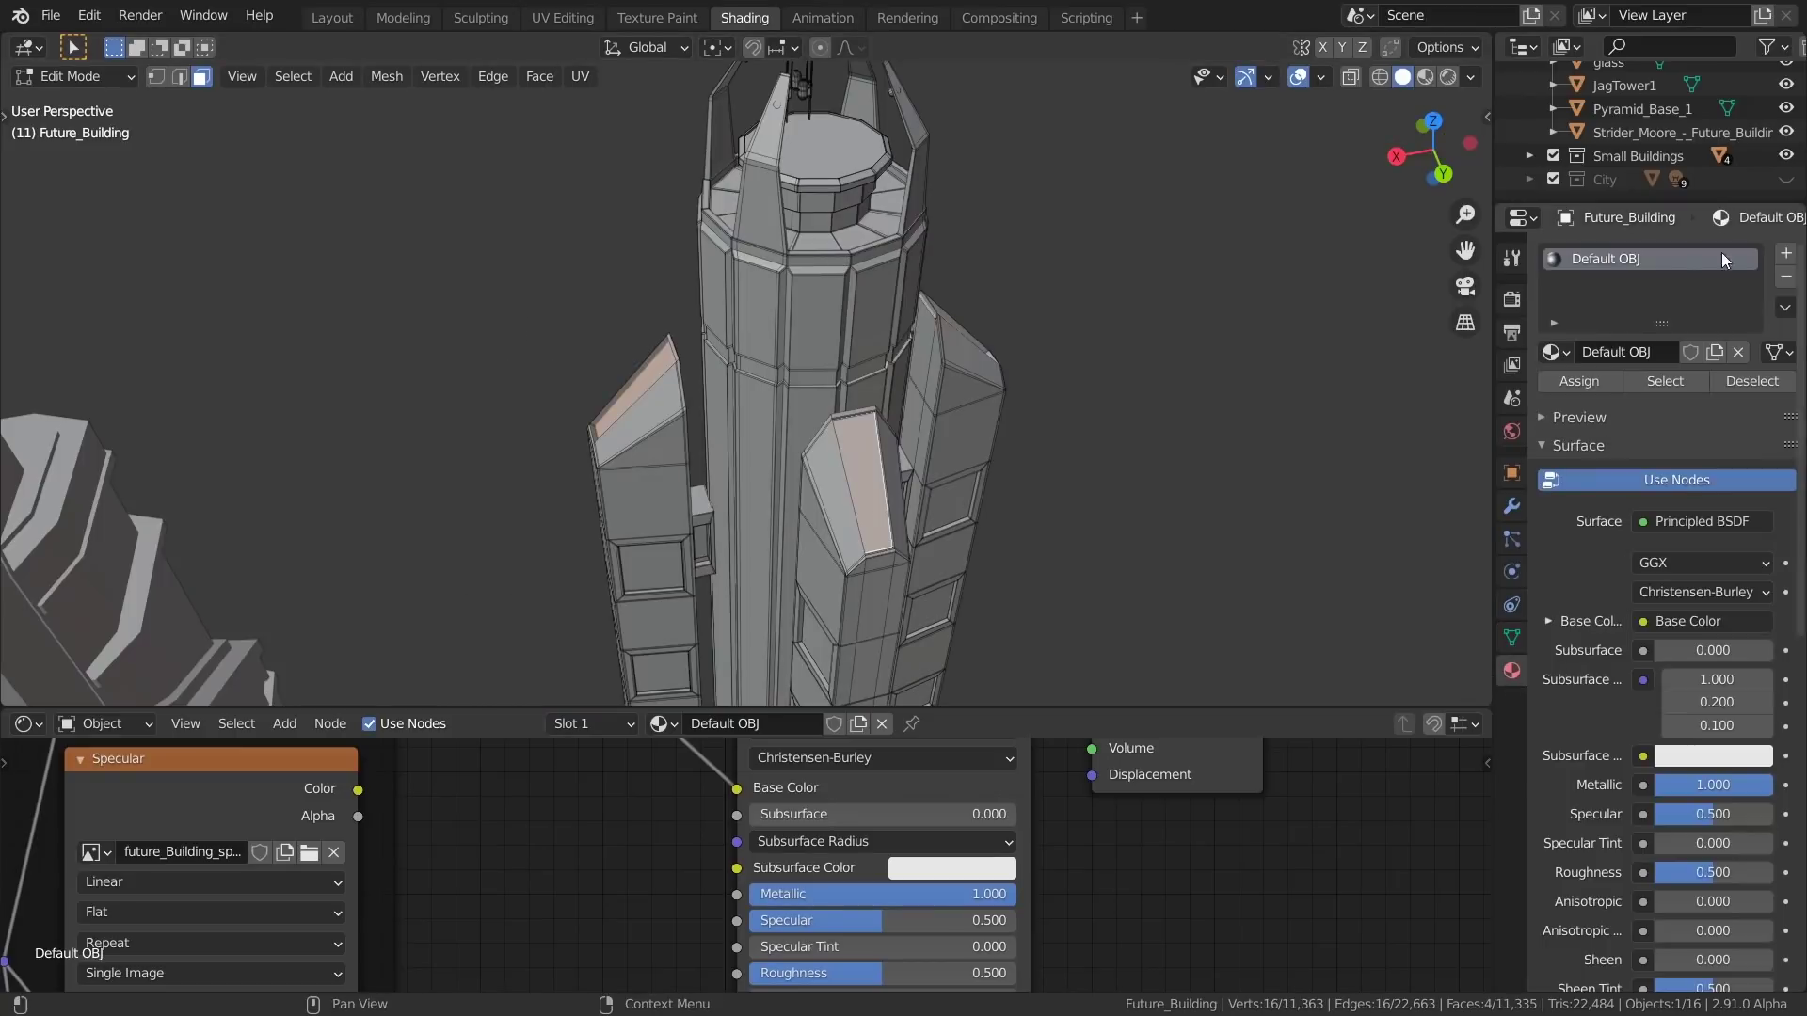
pyautogui.click(1786, 256)
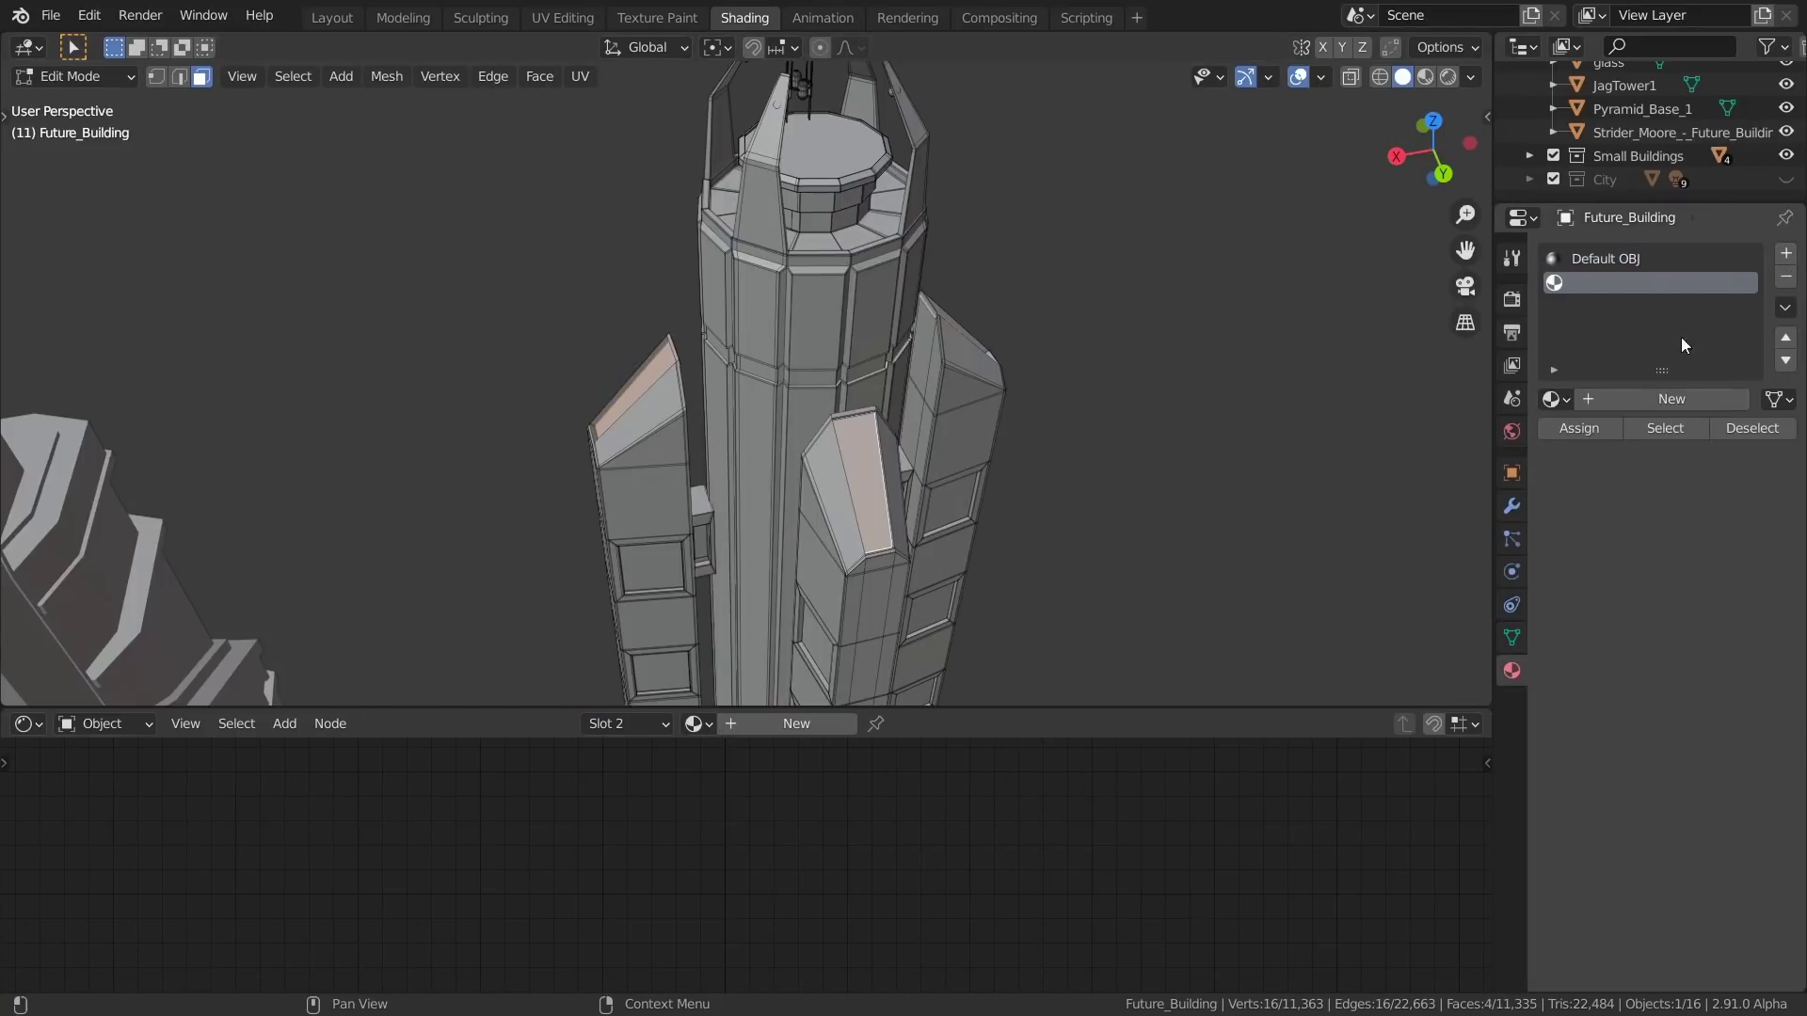
pyautogui.click(1652, 399)
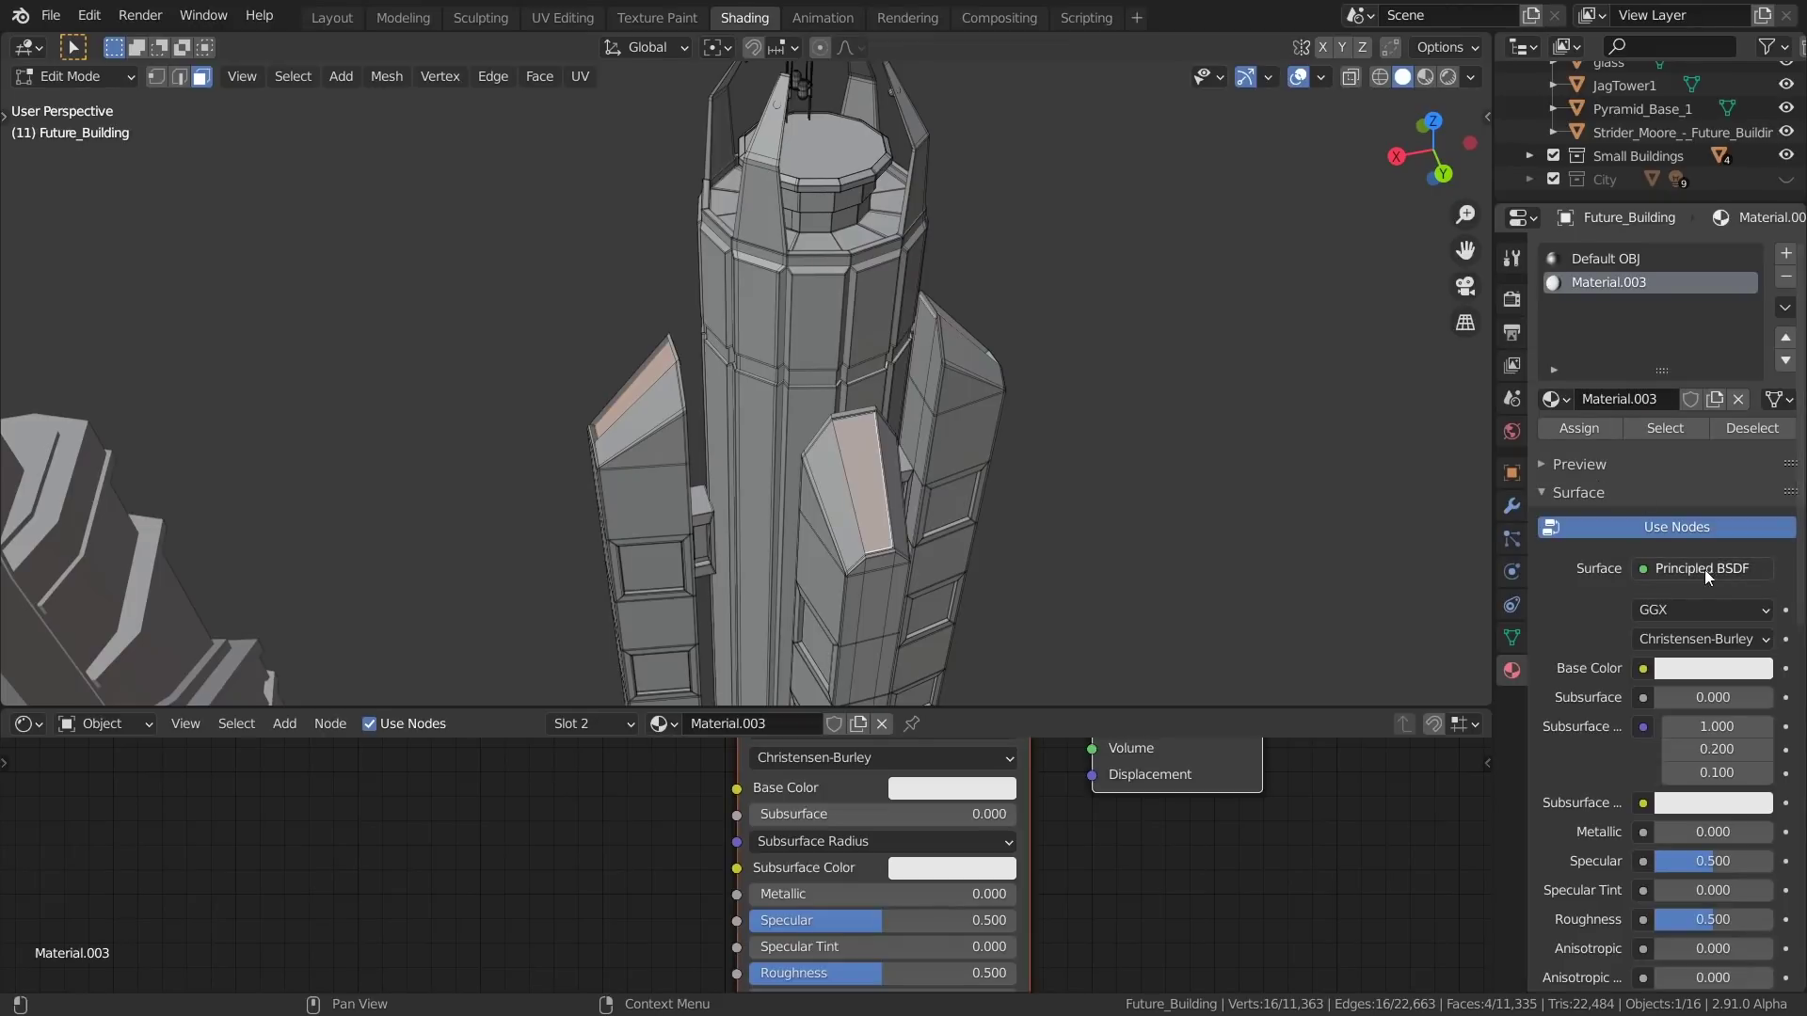
pyautogui.click(1661, 570)
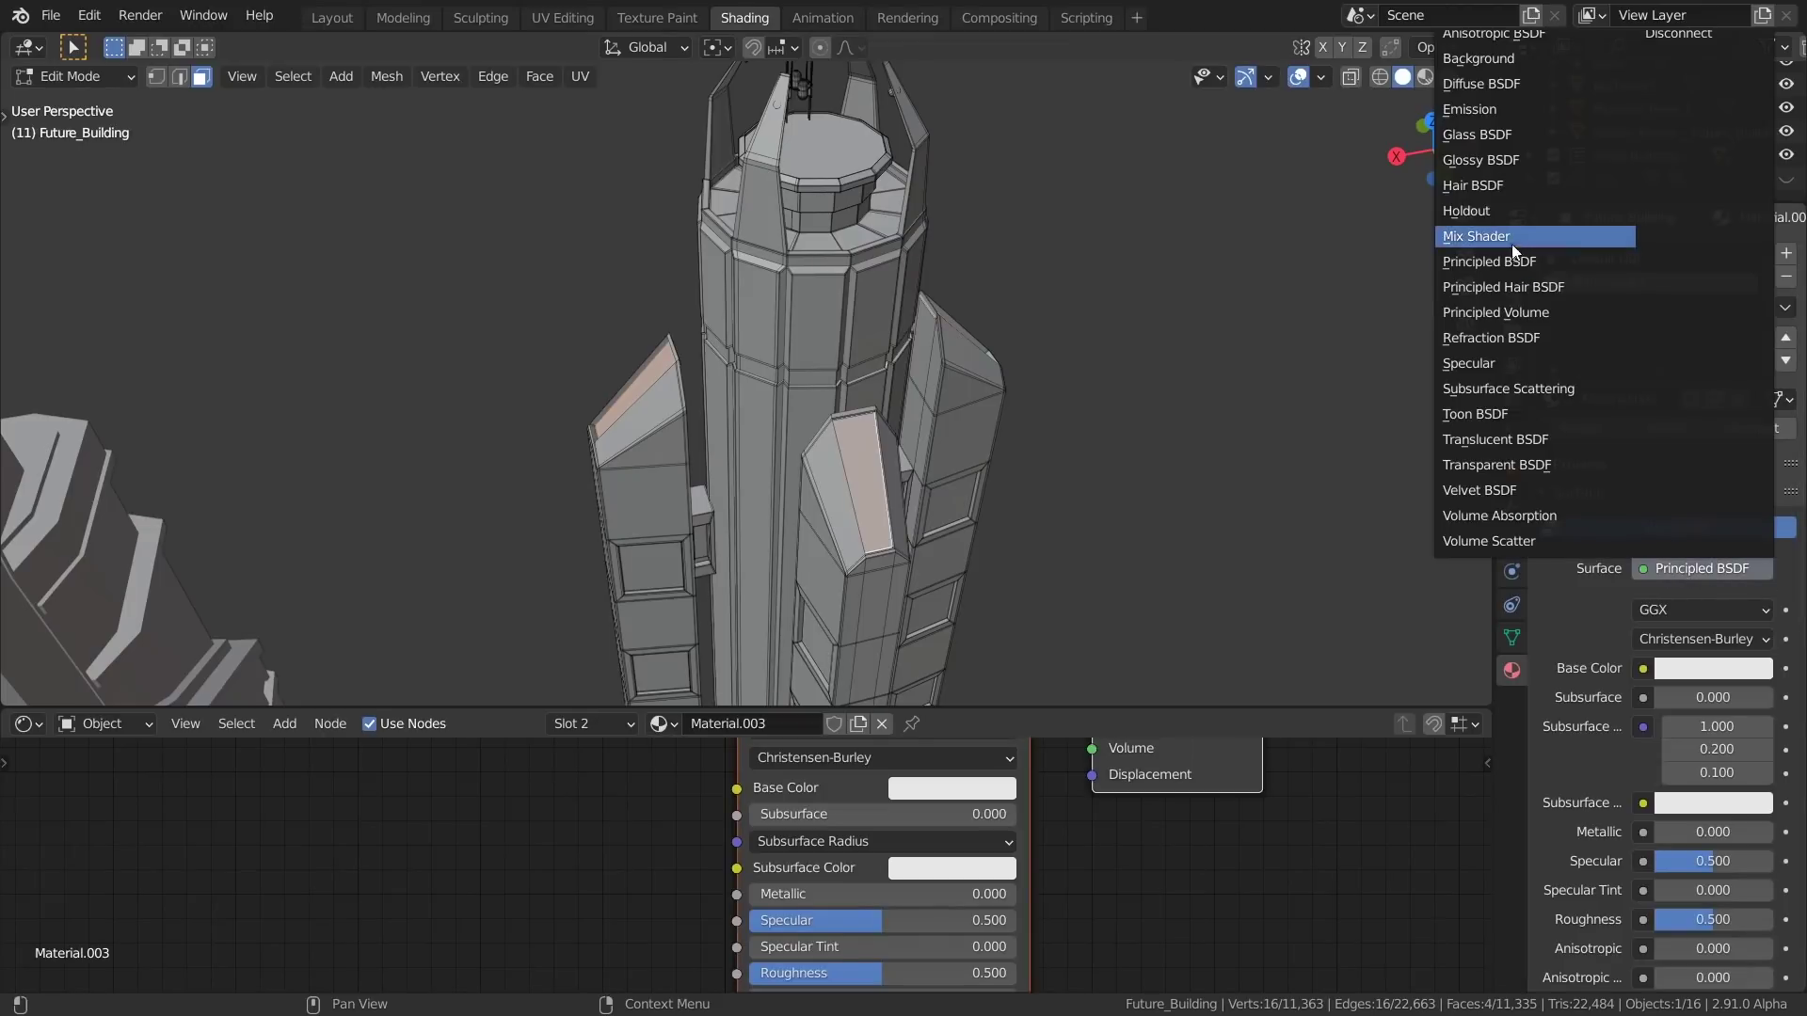
pyautogui.click(1510, 106)
pyautogui.click(1713, 641)
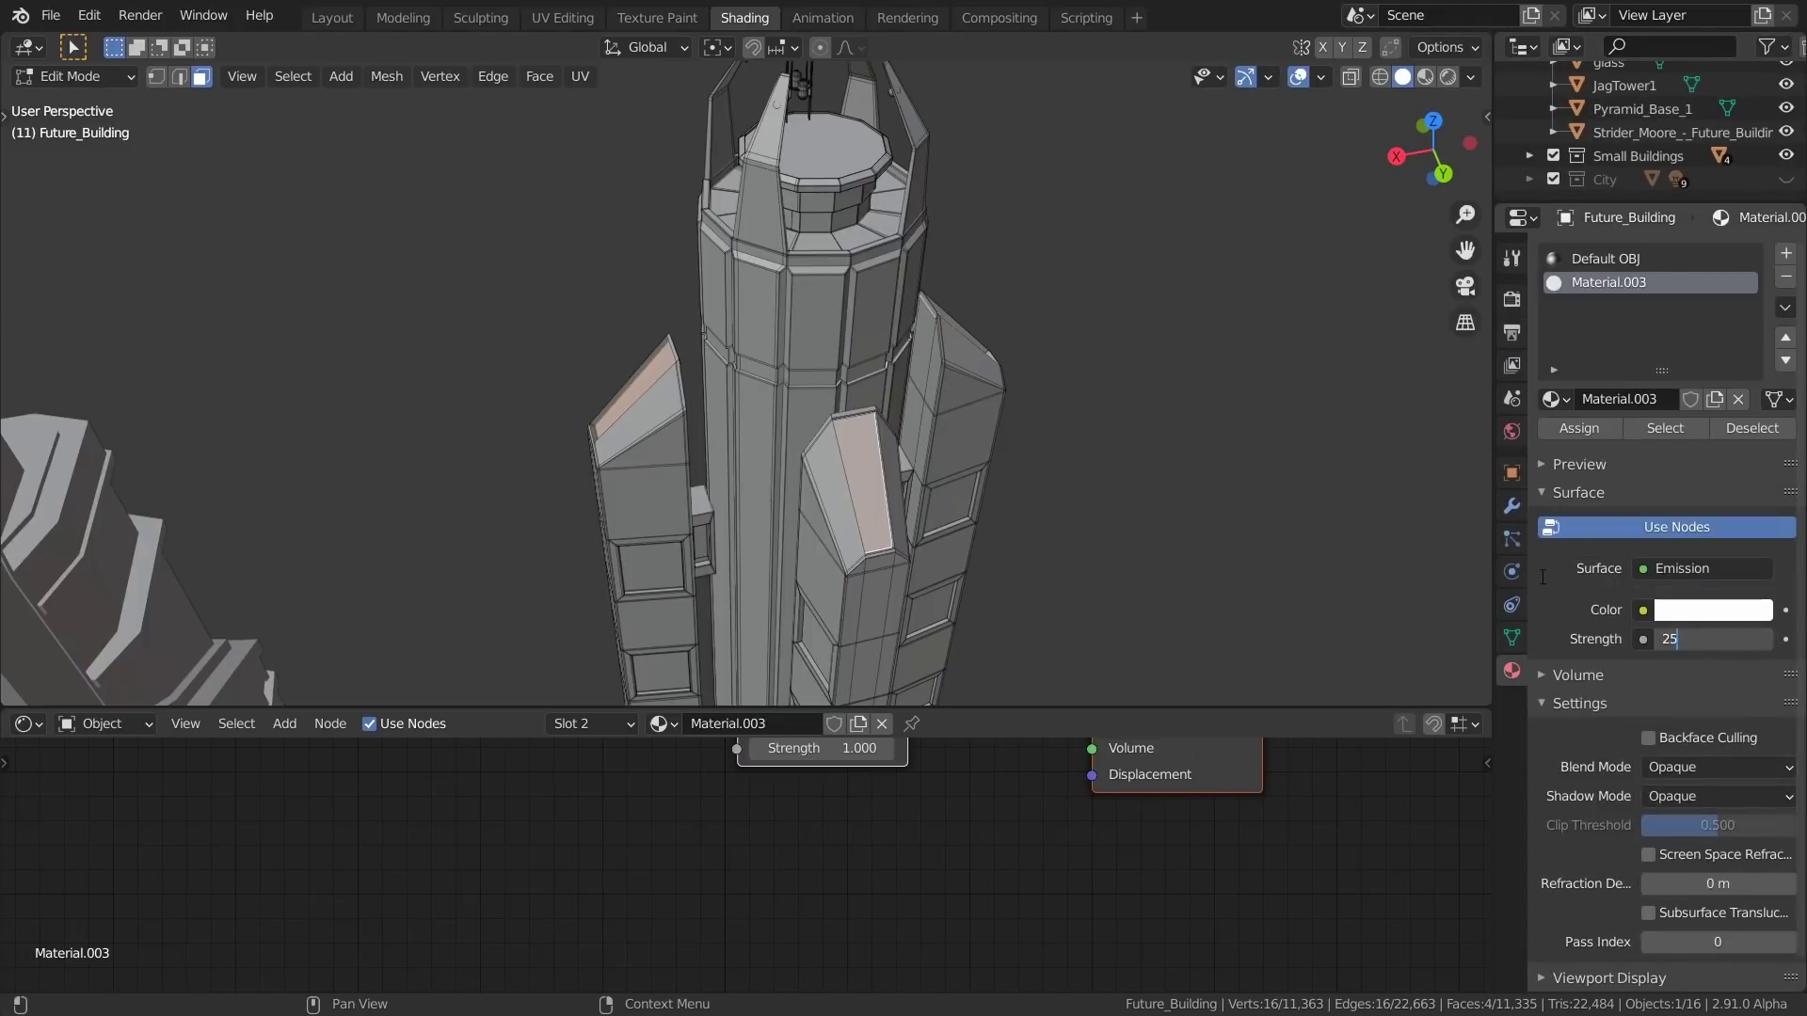
# Switch the viewport to material preview and assign the emission material to the selected fin faces
pyautogui.moveTo(1157, 302); pyautogui.dragTo(1186, 282, button='middle')
pyautogui.press('Tab')
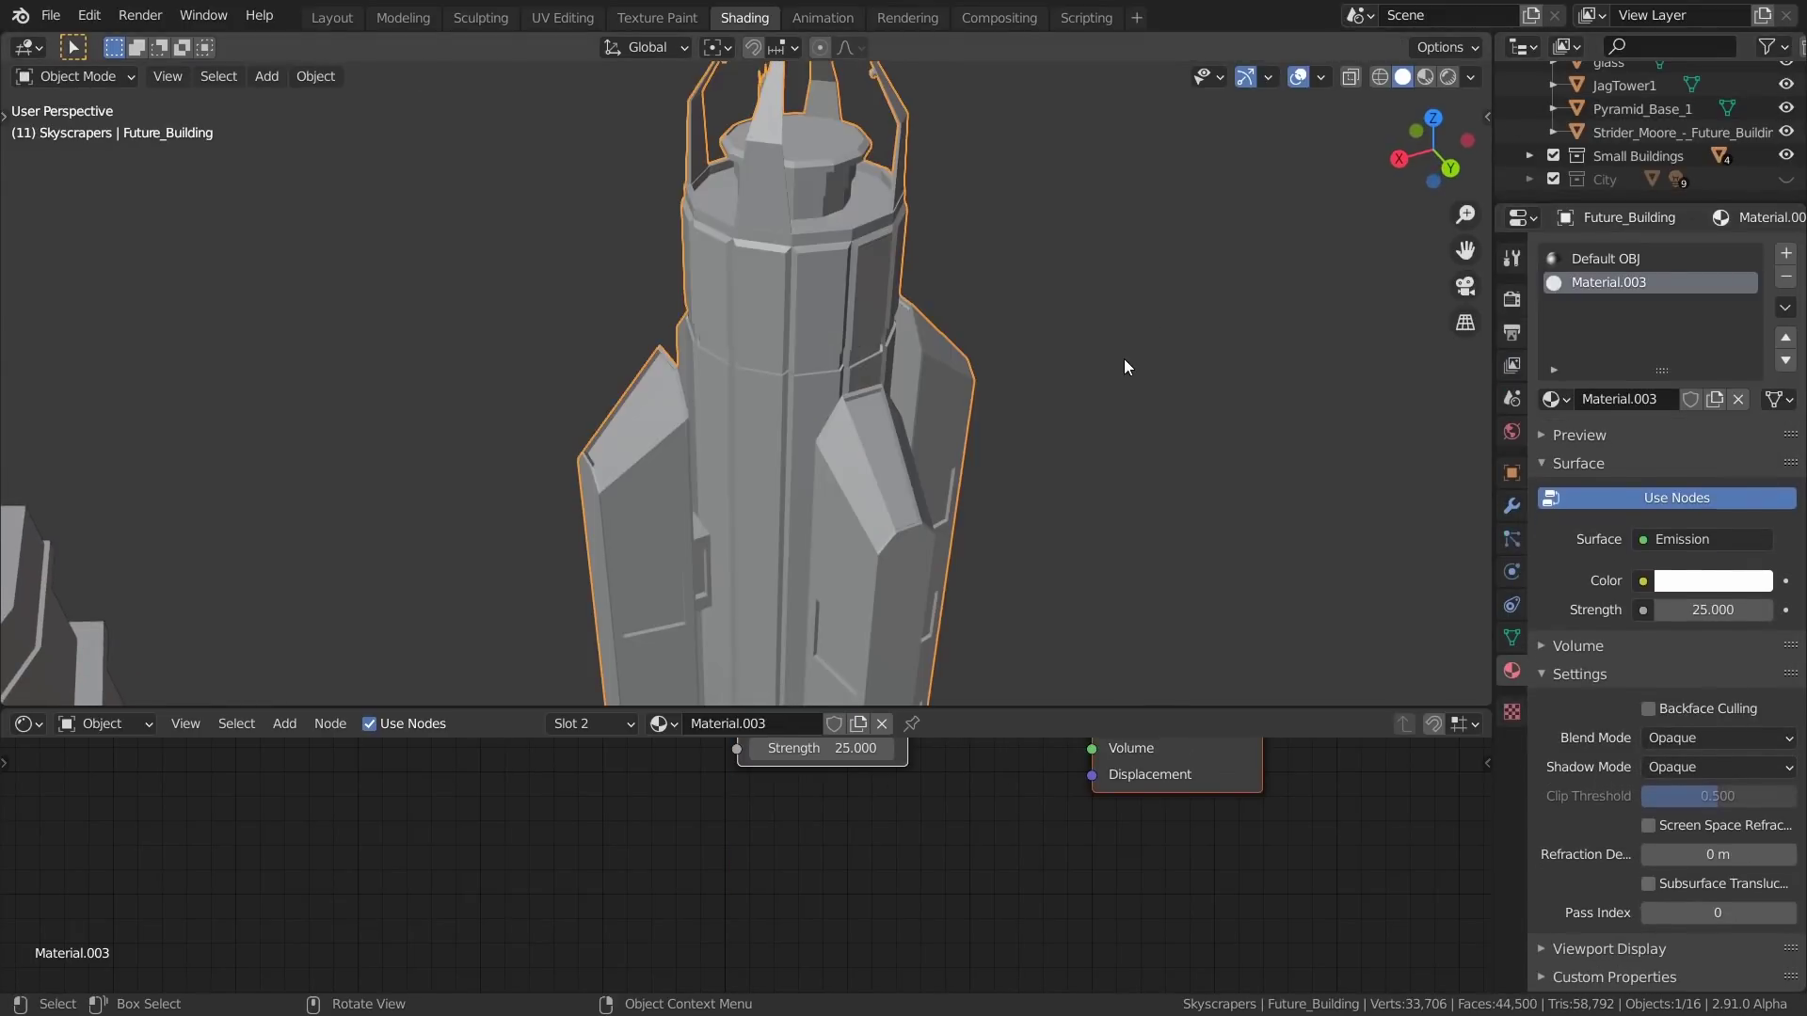
pyautogui.moveTo(1124, 359); pyautogui.dragTo(1183, 282, button='middle')
pyautogui.click(1428, 74)
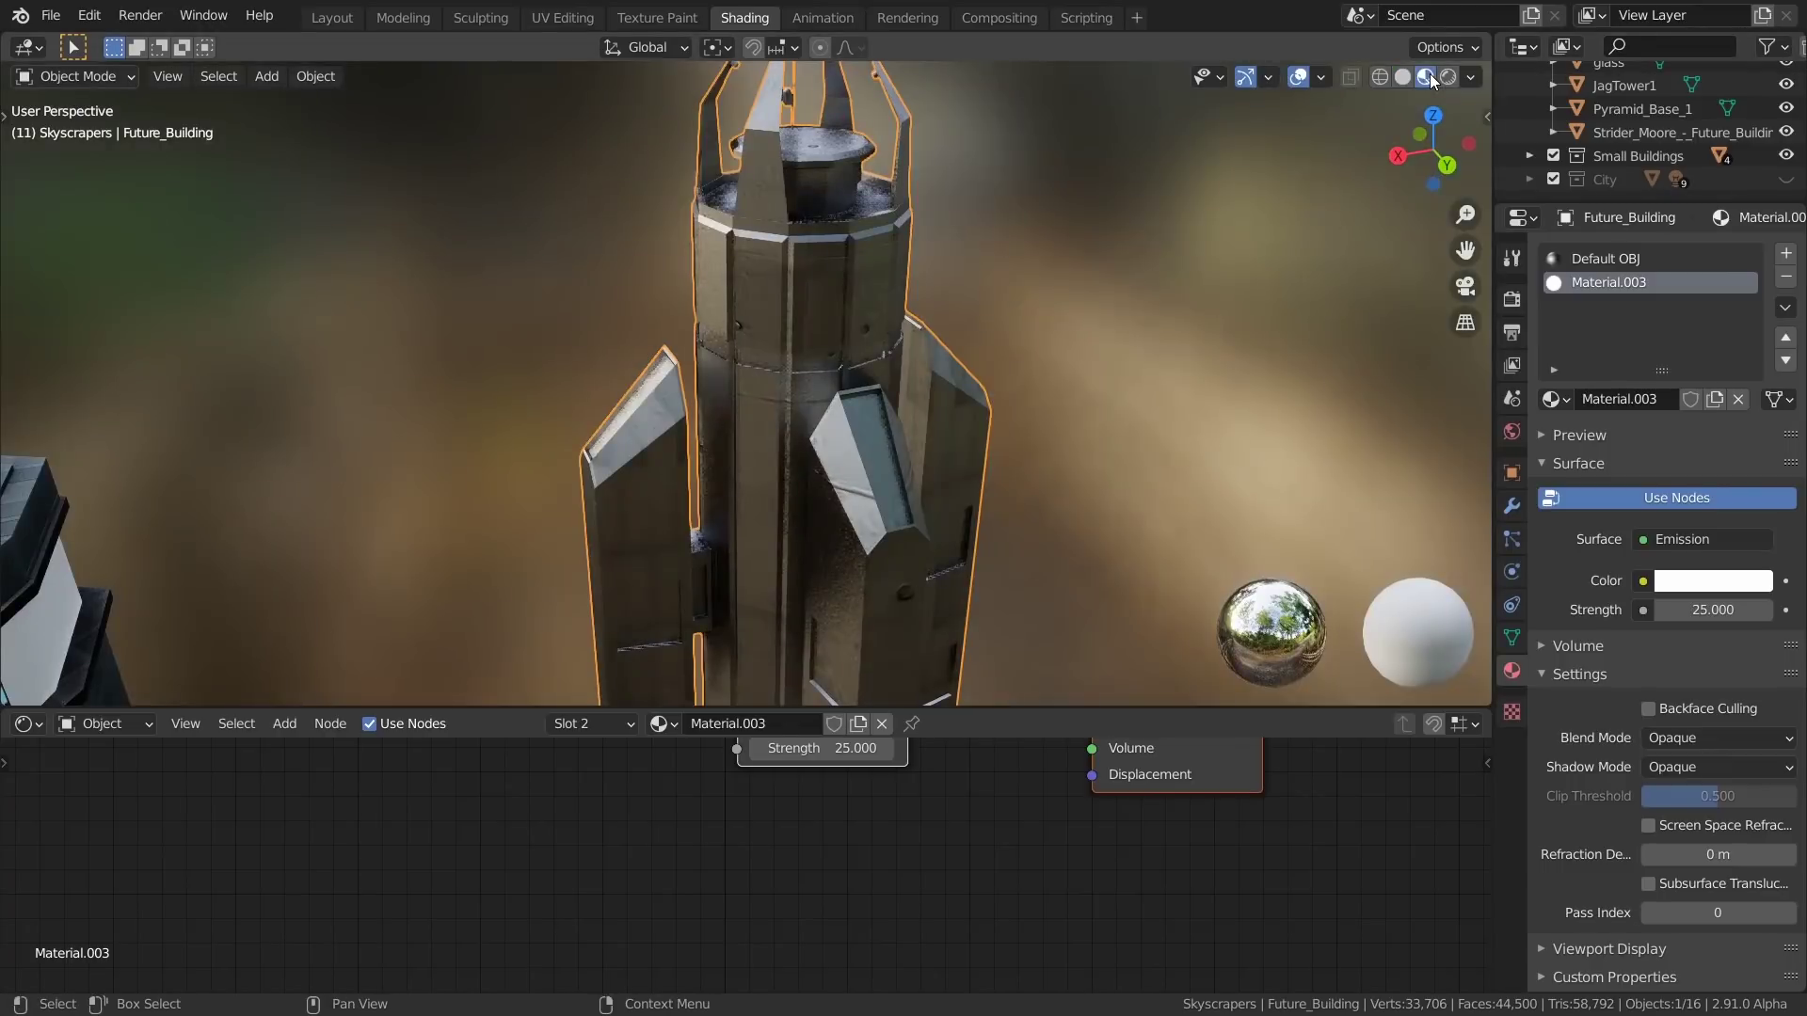
pyautogui.moveTo(1284, 246)
pyautogui.keyDown('shift'); pyautogui.mouseDown(button='middle')
pyautogui.moveTo(1208, 409)
pyautogui.moveTo(989, 493)
pyautogui.mouseUp(button='middle'); pyautogui.keyUp('shift')
pyautogui.press('Tab')
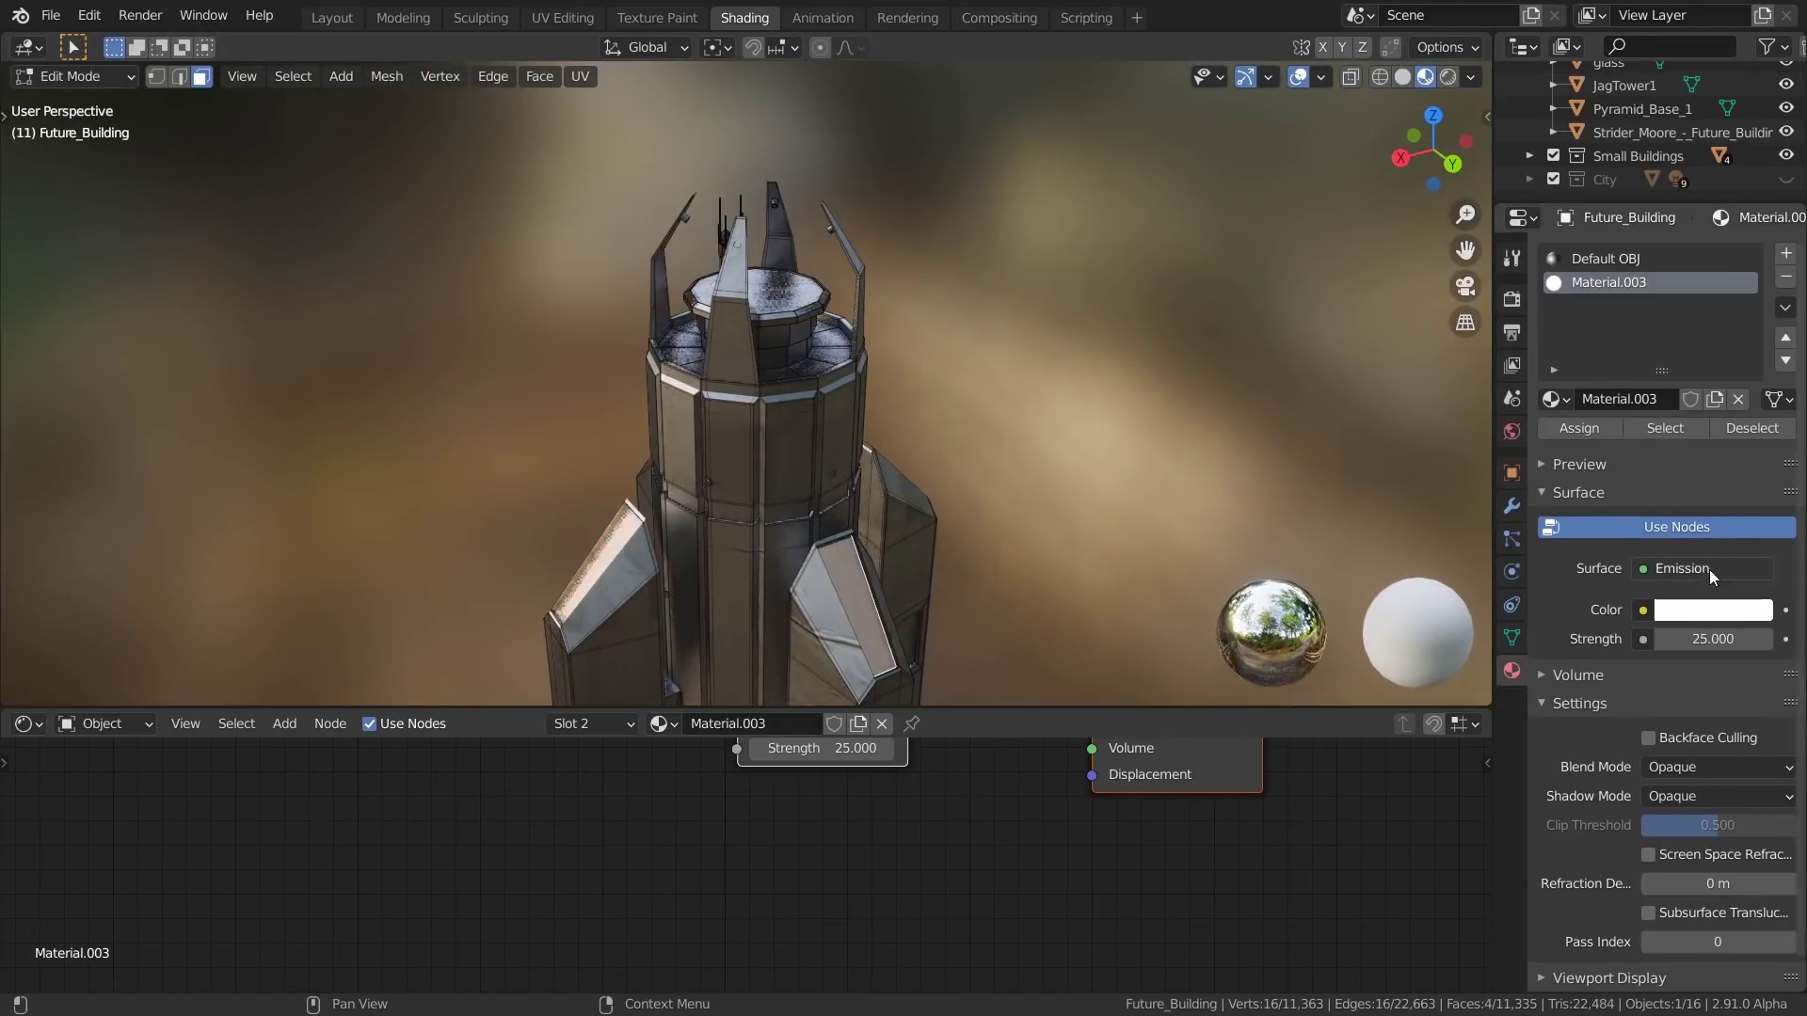
pyautogui.click(1588, 431)
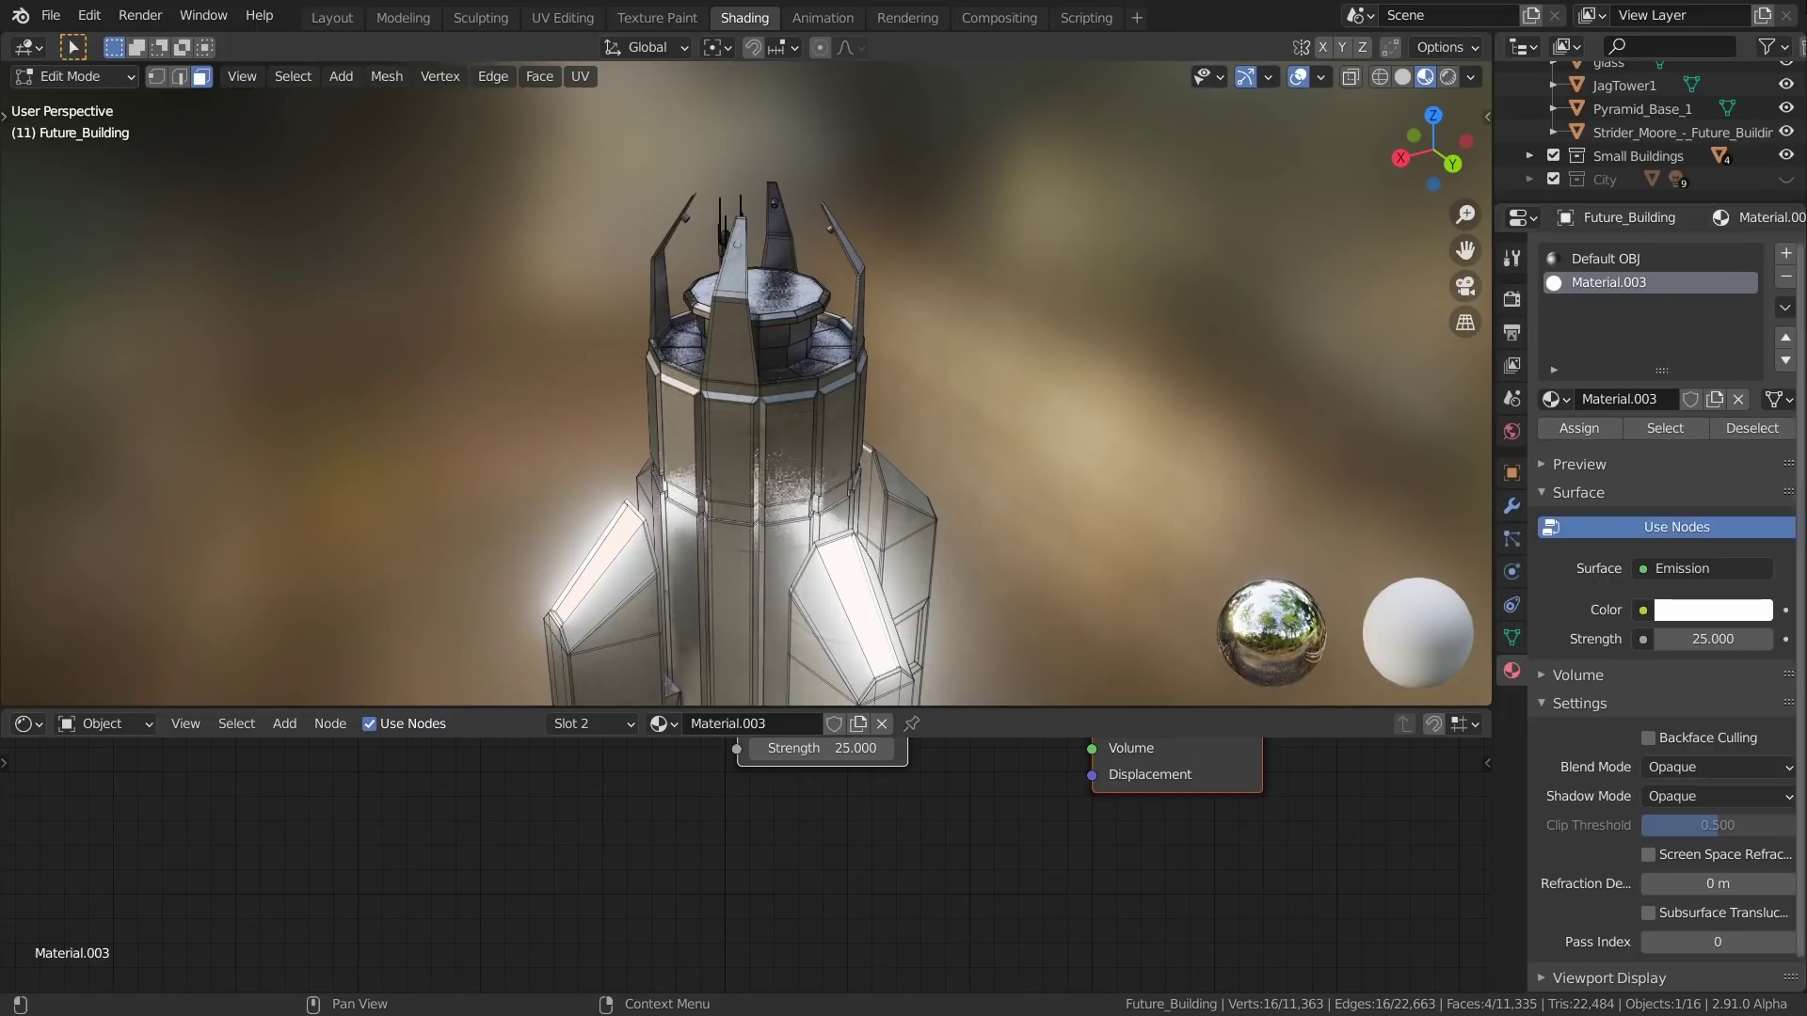
# Leave edit mode and set the emission color of the fin lights to a light violet
pyautogui.moveTo(1063, 485); pyautogui.dragTo(1484, 405, button='middle')
pyautogui.press('Tab')
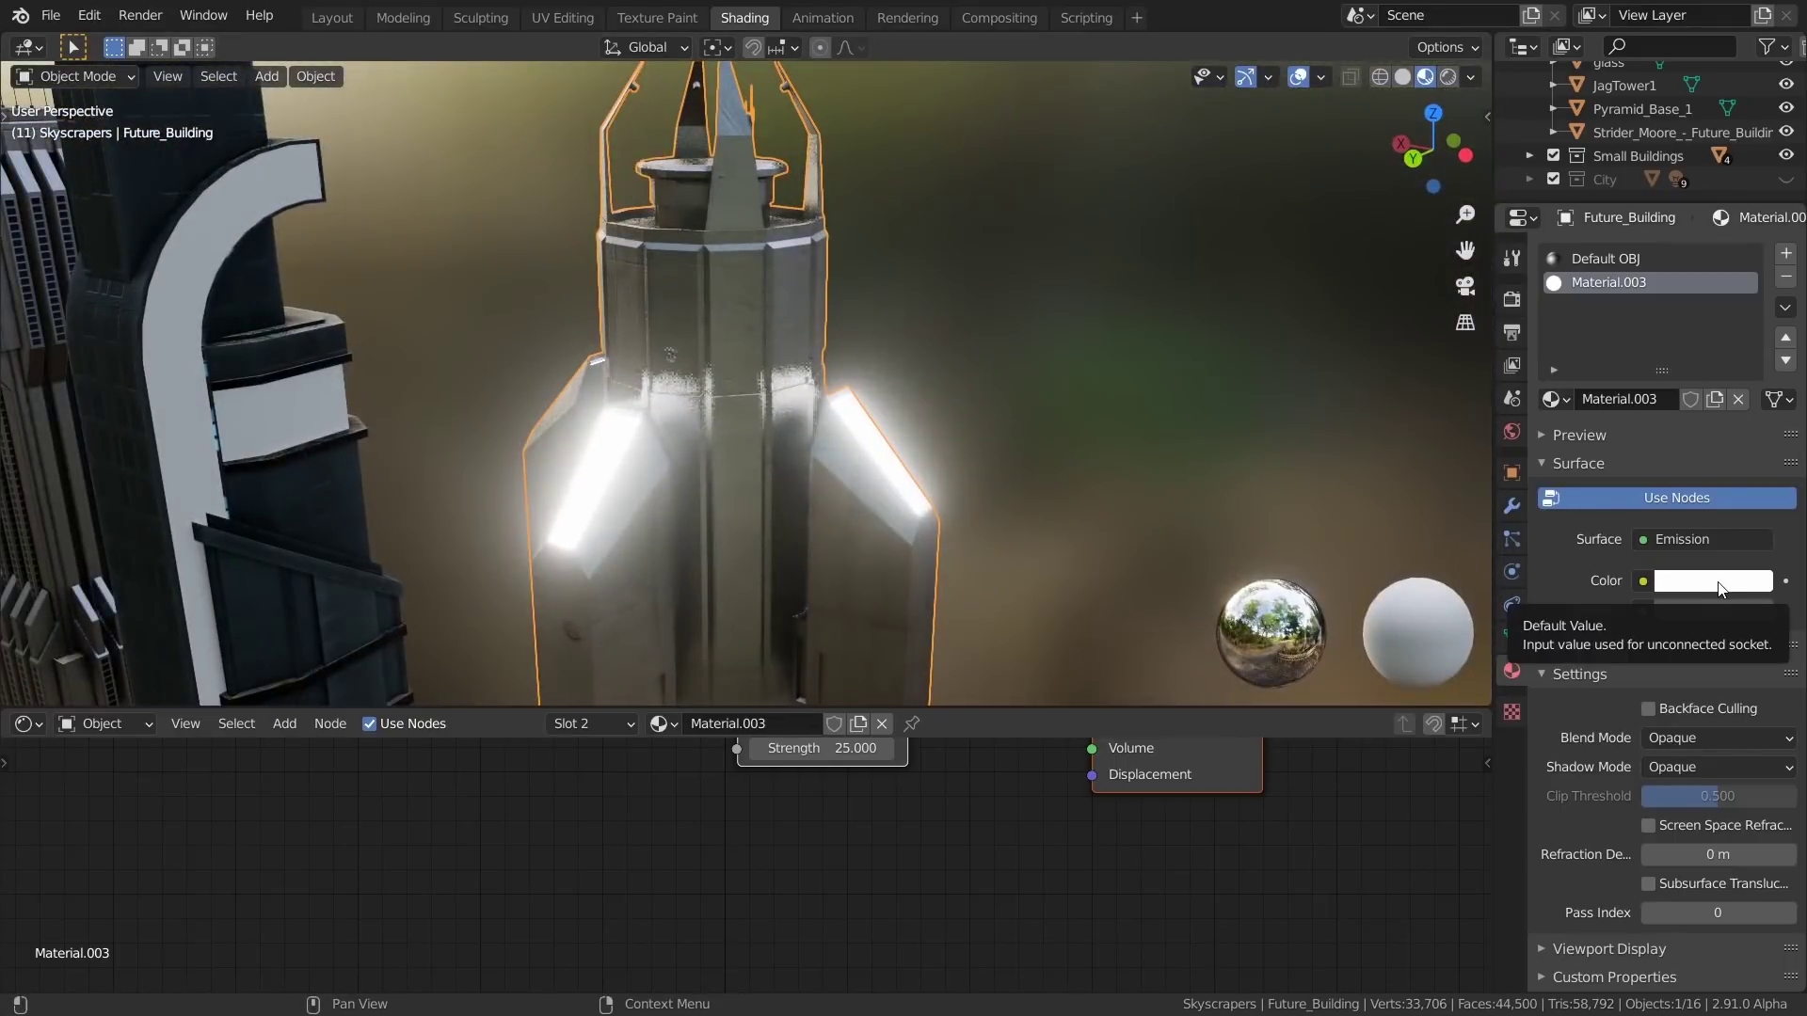
pyautogui.click(1718, 583)
pyautogui.moveTo(1657, 330)
pyautogui.mouseDown()
pyautogui.moveTo(1638, 353)
pyautogui.moveTo(1665, 358)
pyautogui.moveTo(1690, 312)
pyautogui.mouseUp()
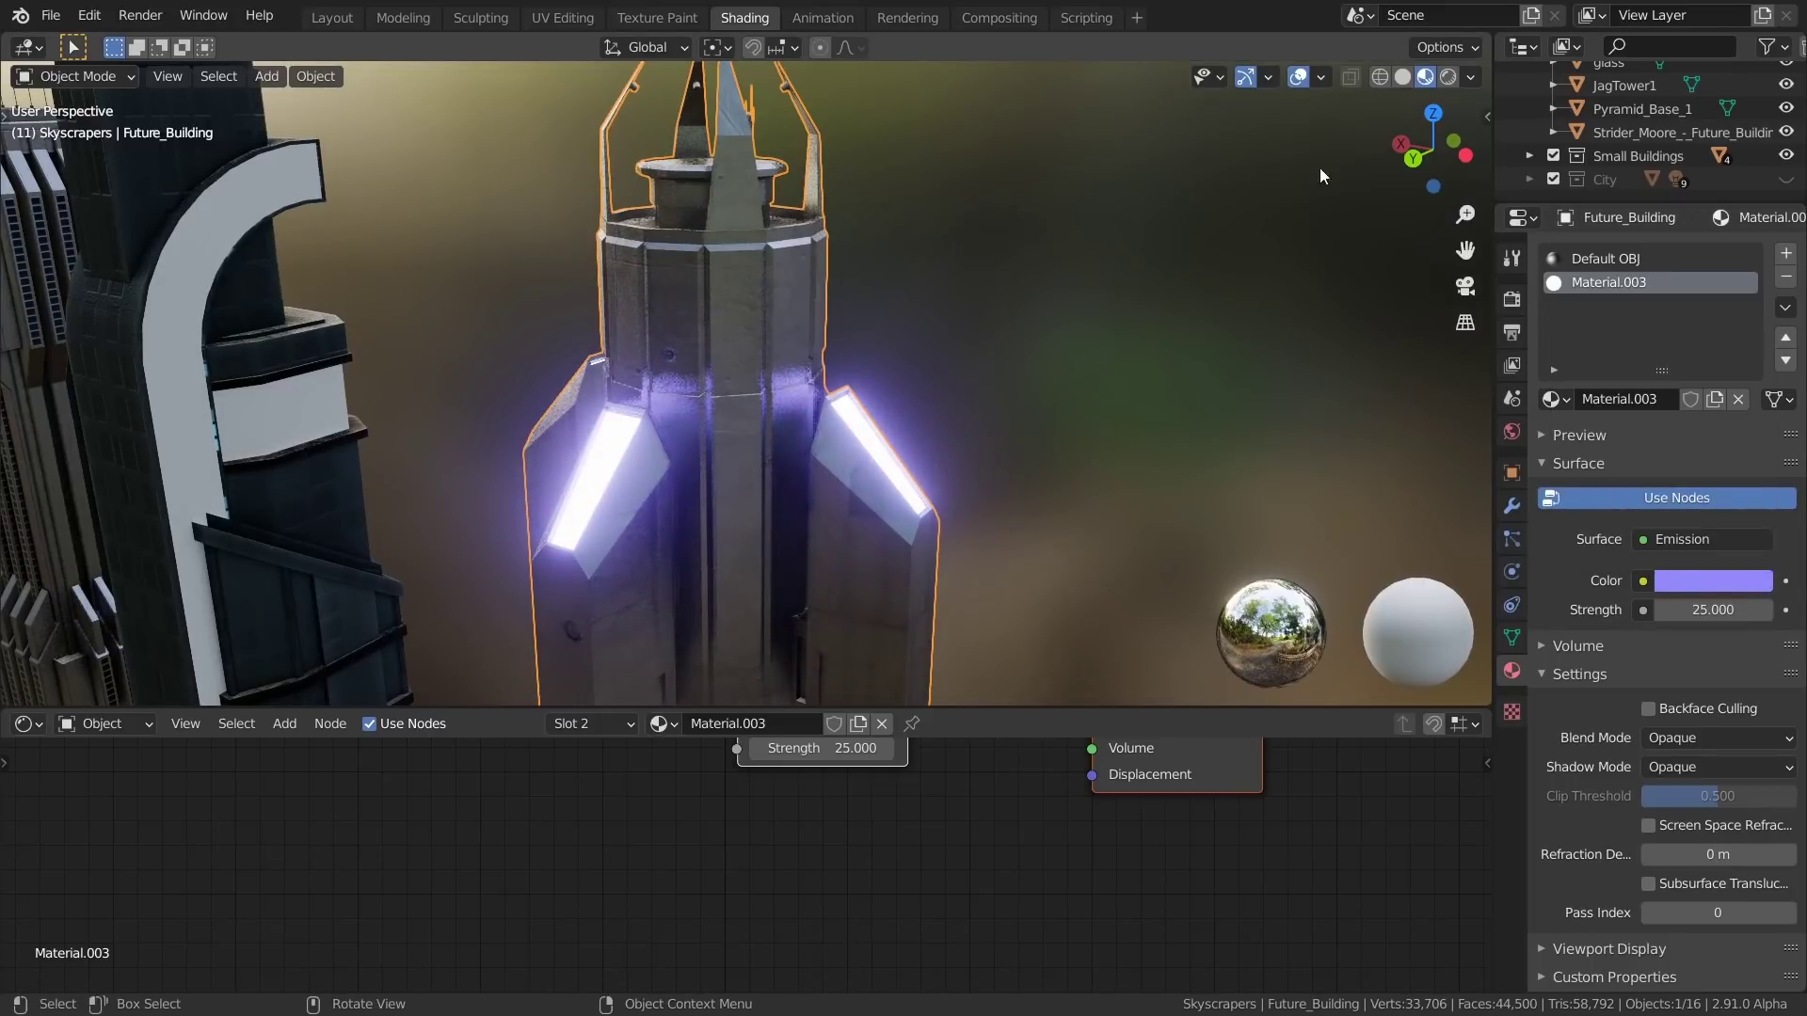
# Try enlarging the source Future_Building and show the City collection to see the effect on its scattered copies
pyautogui.scroll(-8, 980, 436)
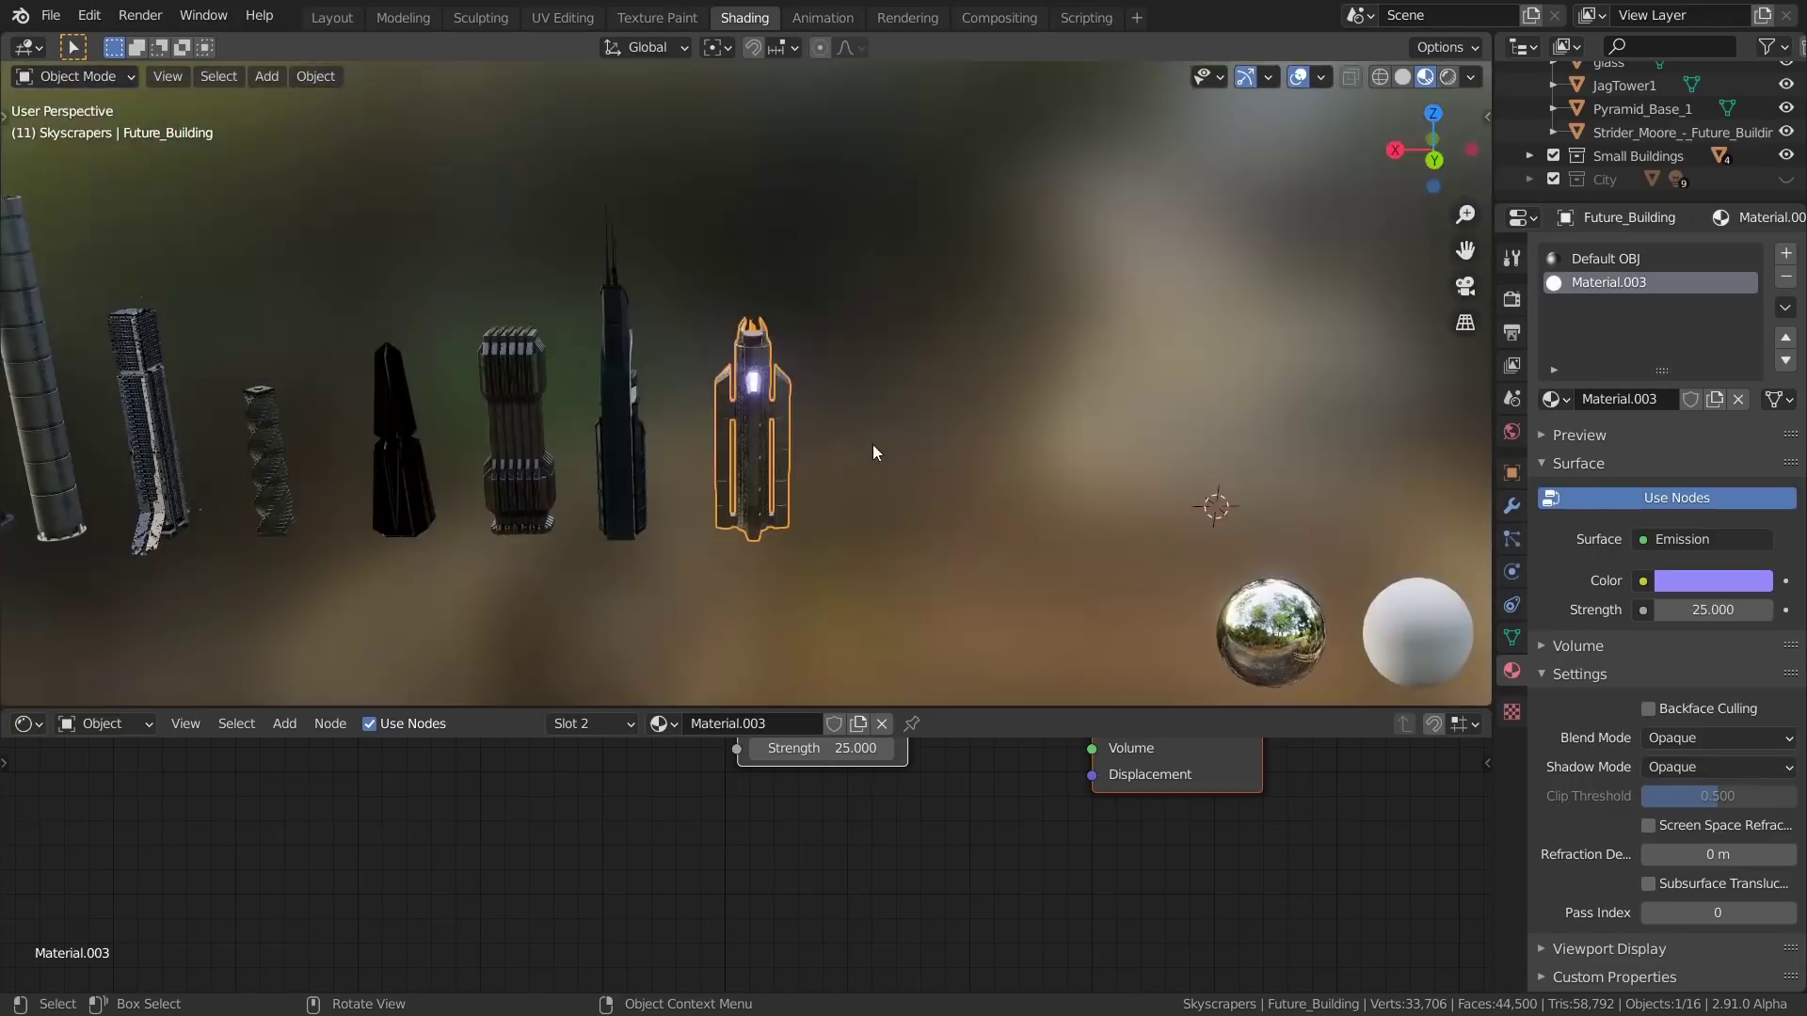
pyautogui.press('s')
pyautogui.click(1522, 264)
pyautogui.scroll(-3, 1063, 388)
pyautogui.scroll(-2, 1049, 391)
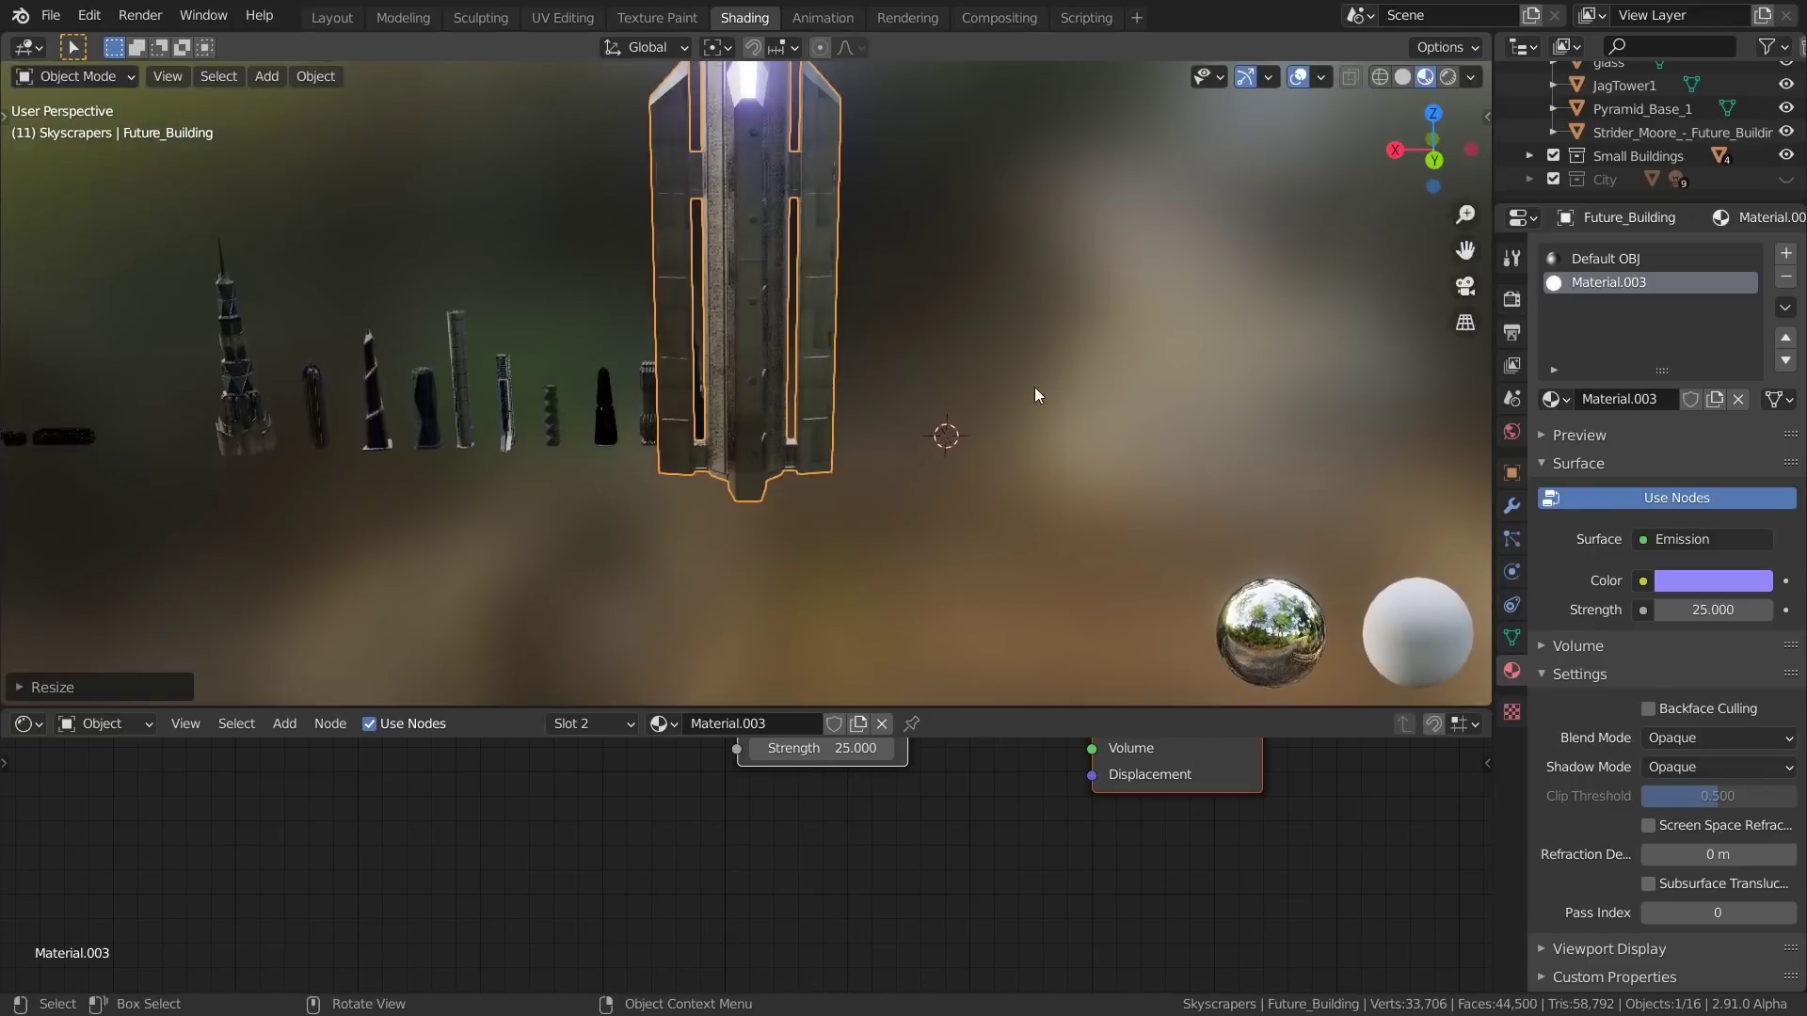
pyautogui.keyDown('shift'); pyautogui.moveTo(1036, 395); pyautogui.dragTo(1038, 701, button='middle'); pyautogui.keyUp('shift')
pyautogui.click(1786, 178)
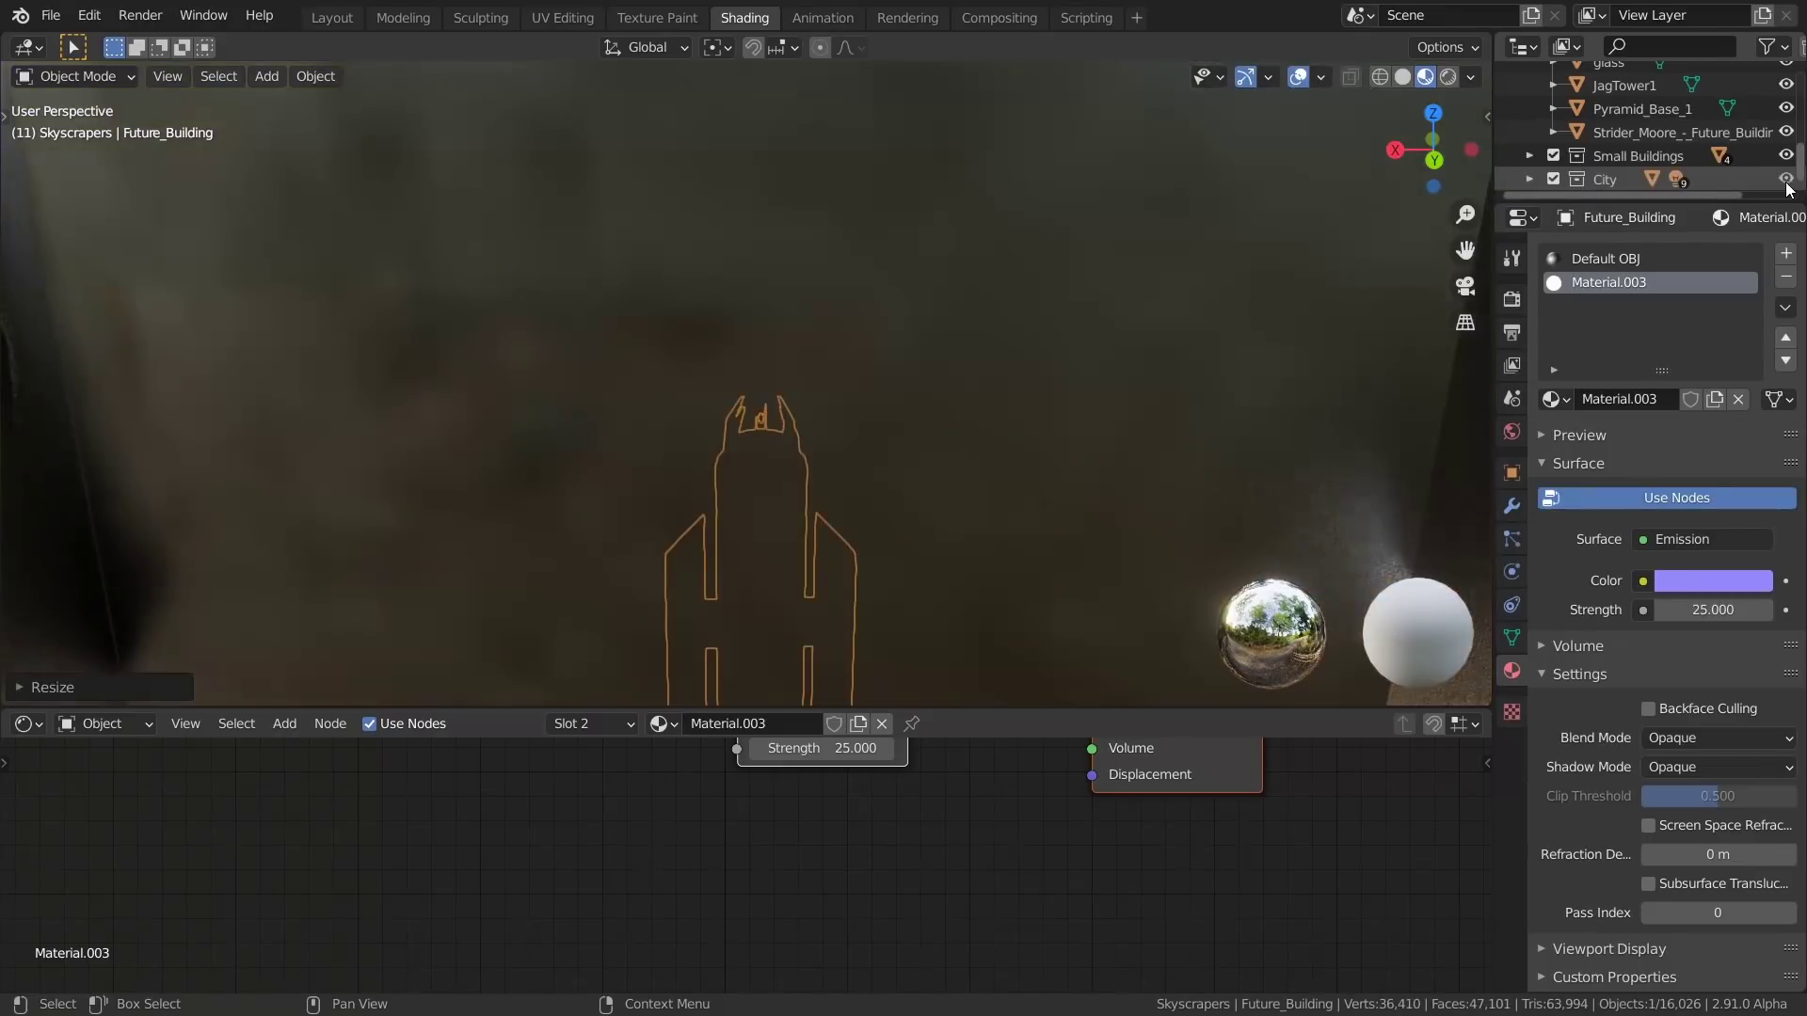
pyautogui.scroll(-10, 903, 235)
pyautogui.scroll(5, 892, 369)
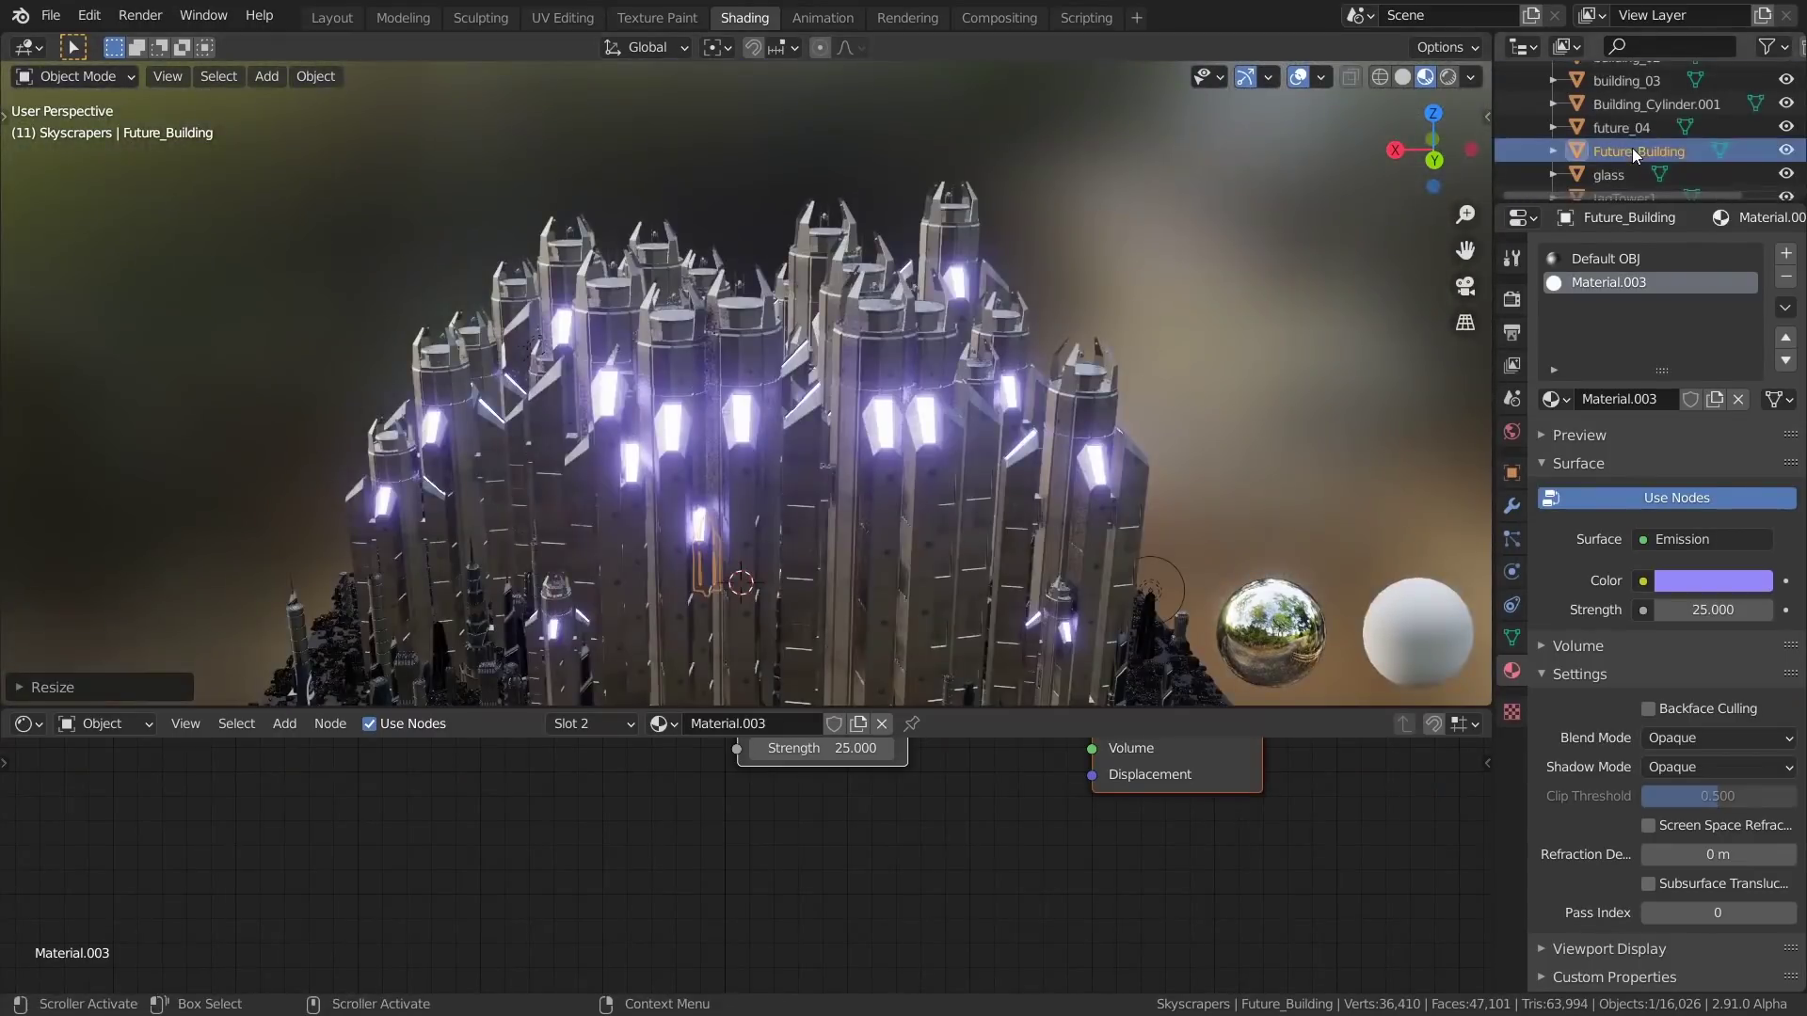
pyautogui.scroll(4, 1665, 141)
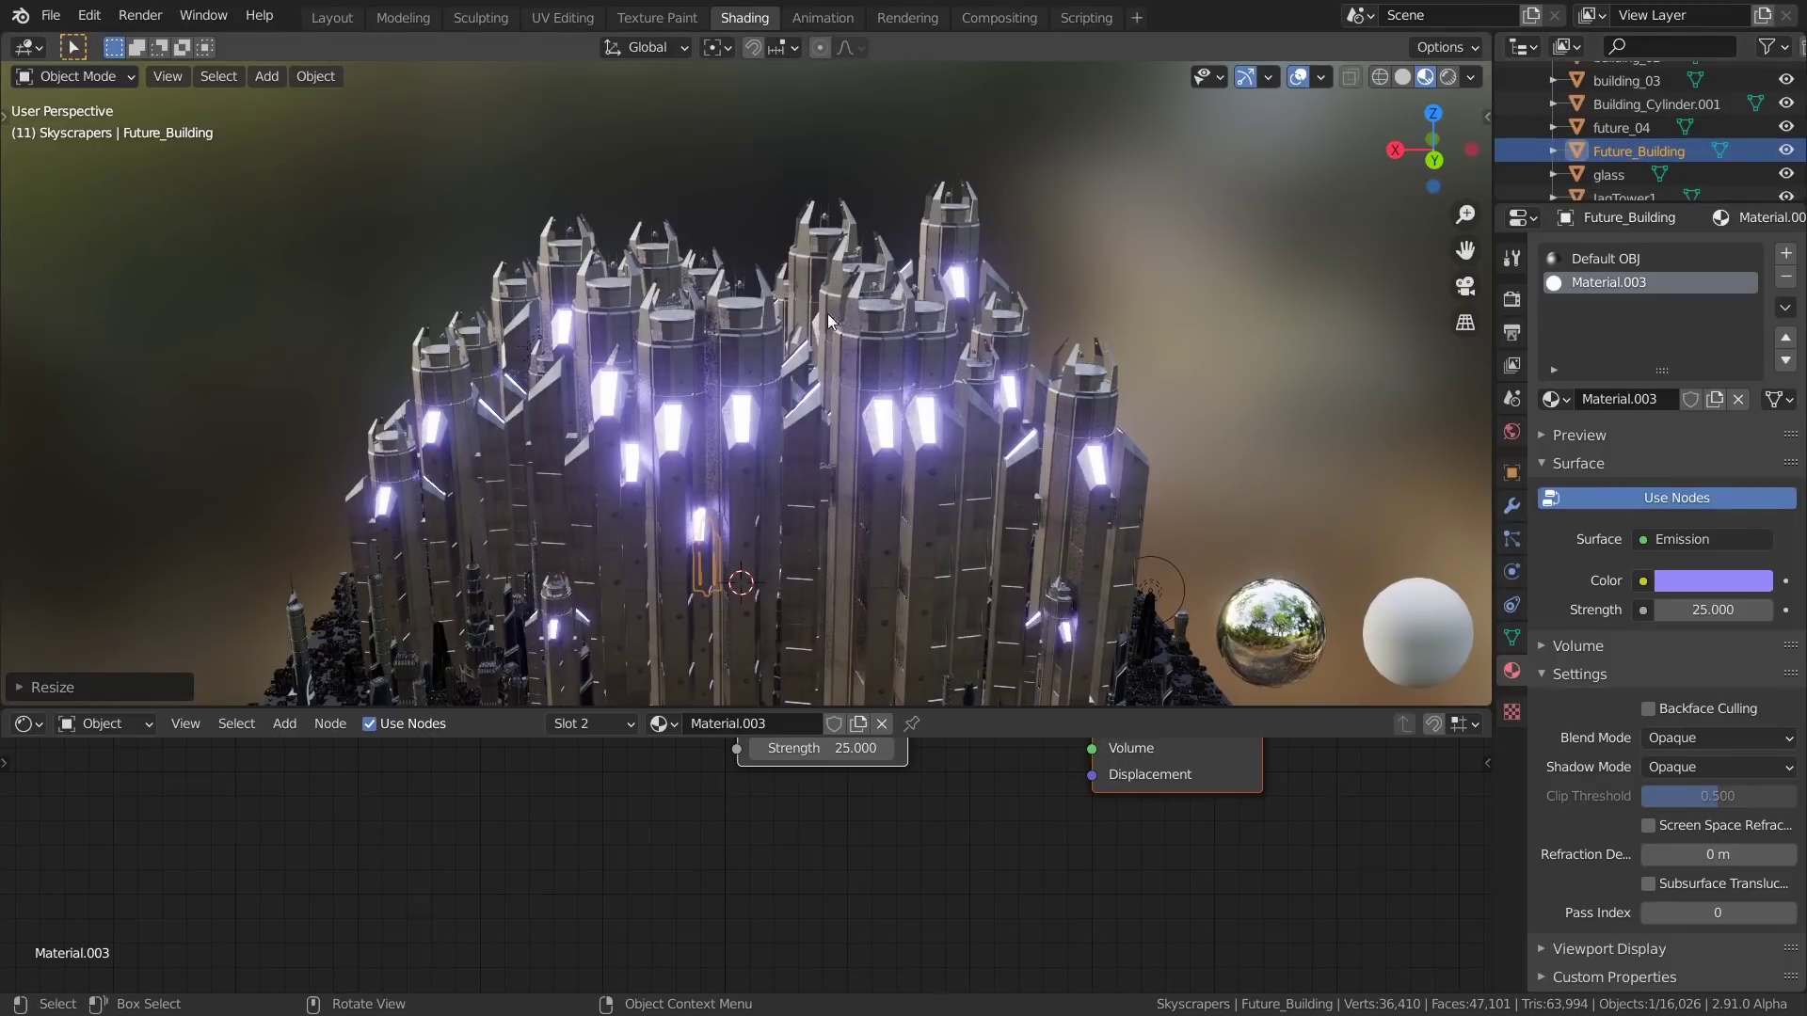
pyautogui.moveTo(1036, 391); pyautogui.dragTo(932, 310, button='middle')
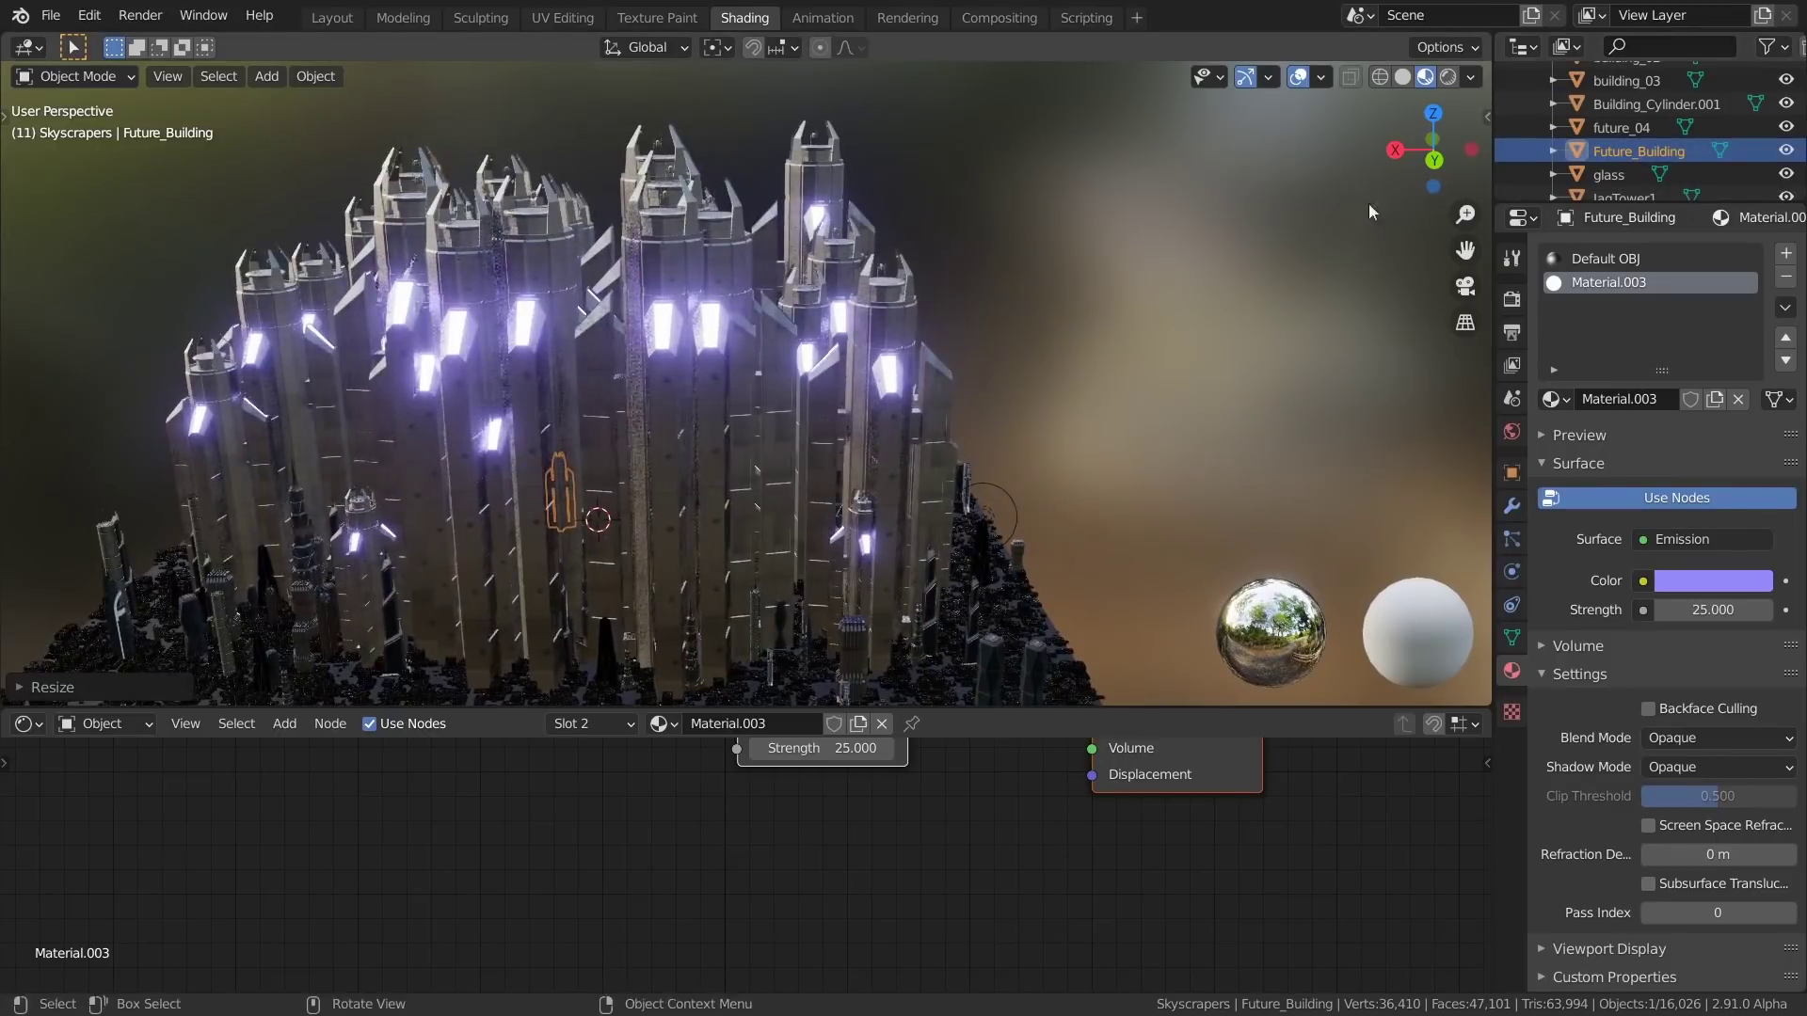
# Hide the City collection again and undo the enlargement of Future_Building
pyautogui.hotkey('shift', 'h')
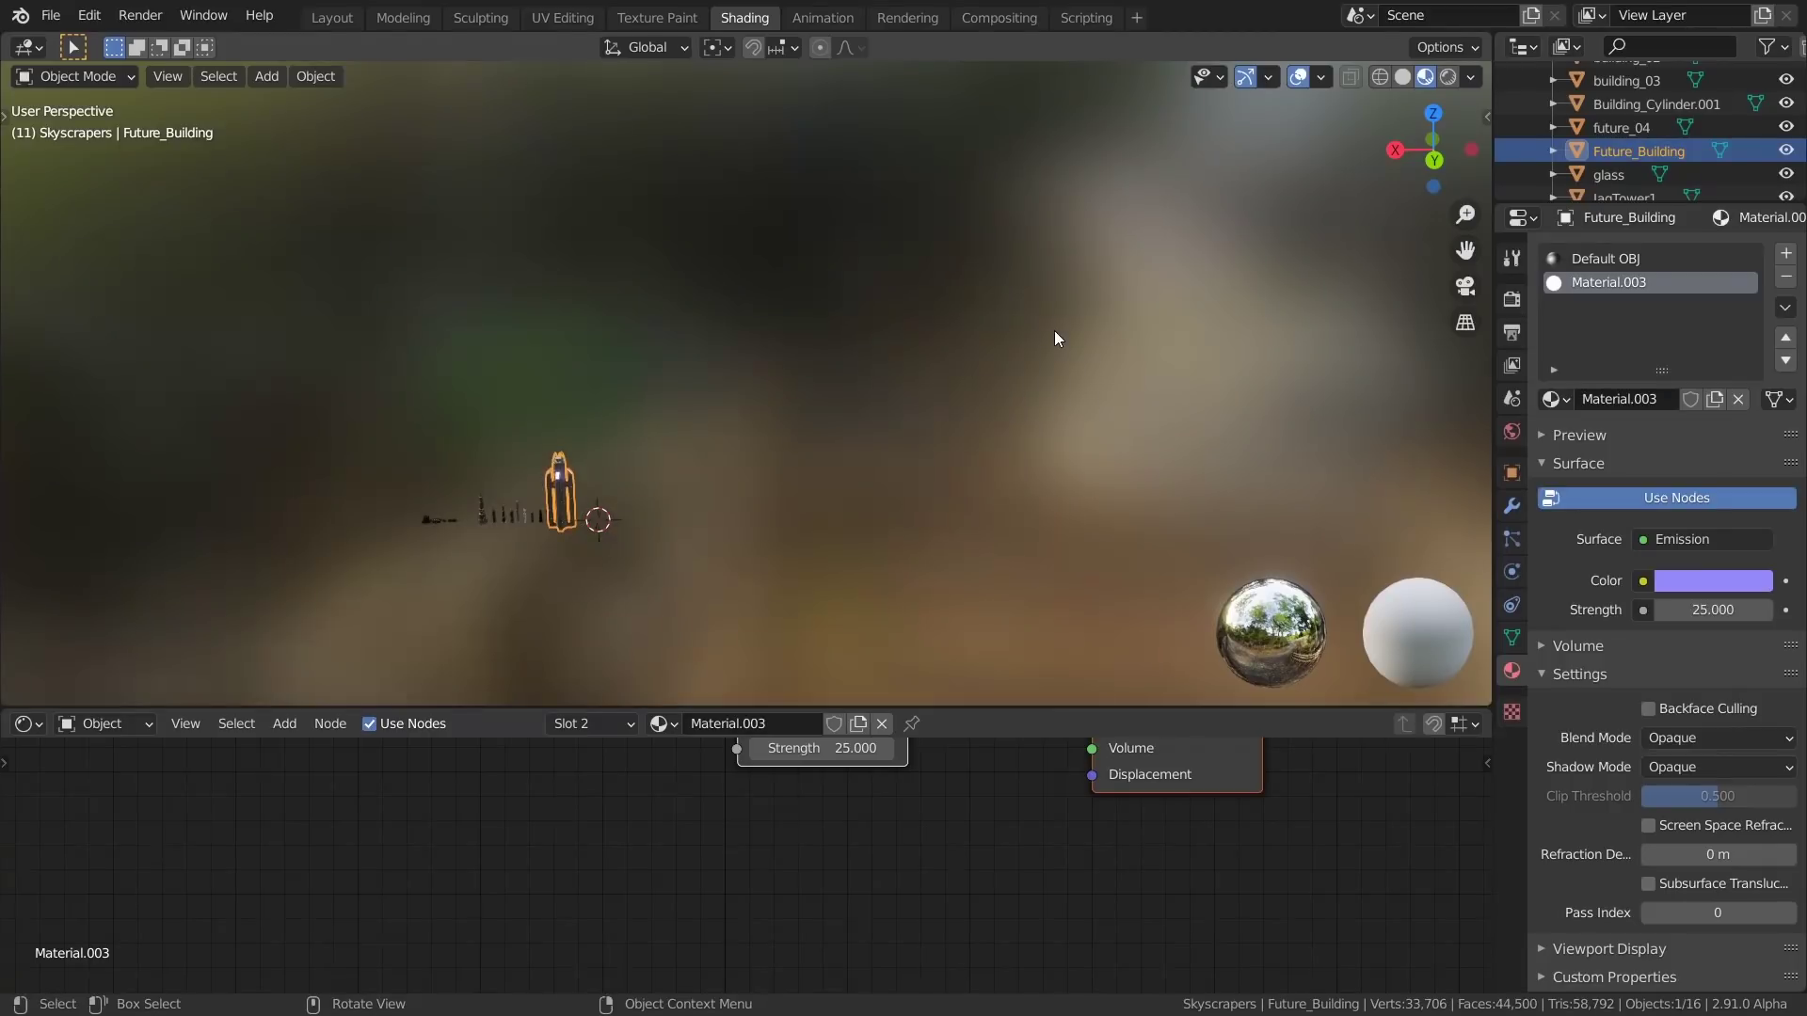
pyautogui.hotkey('ctrl', 'z')
# Duplicate Future_Building and move the copy along the X axis away from the original
pyautogui.scroll(4, 589, 494)
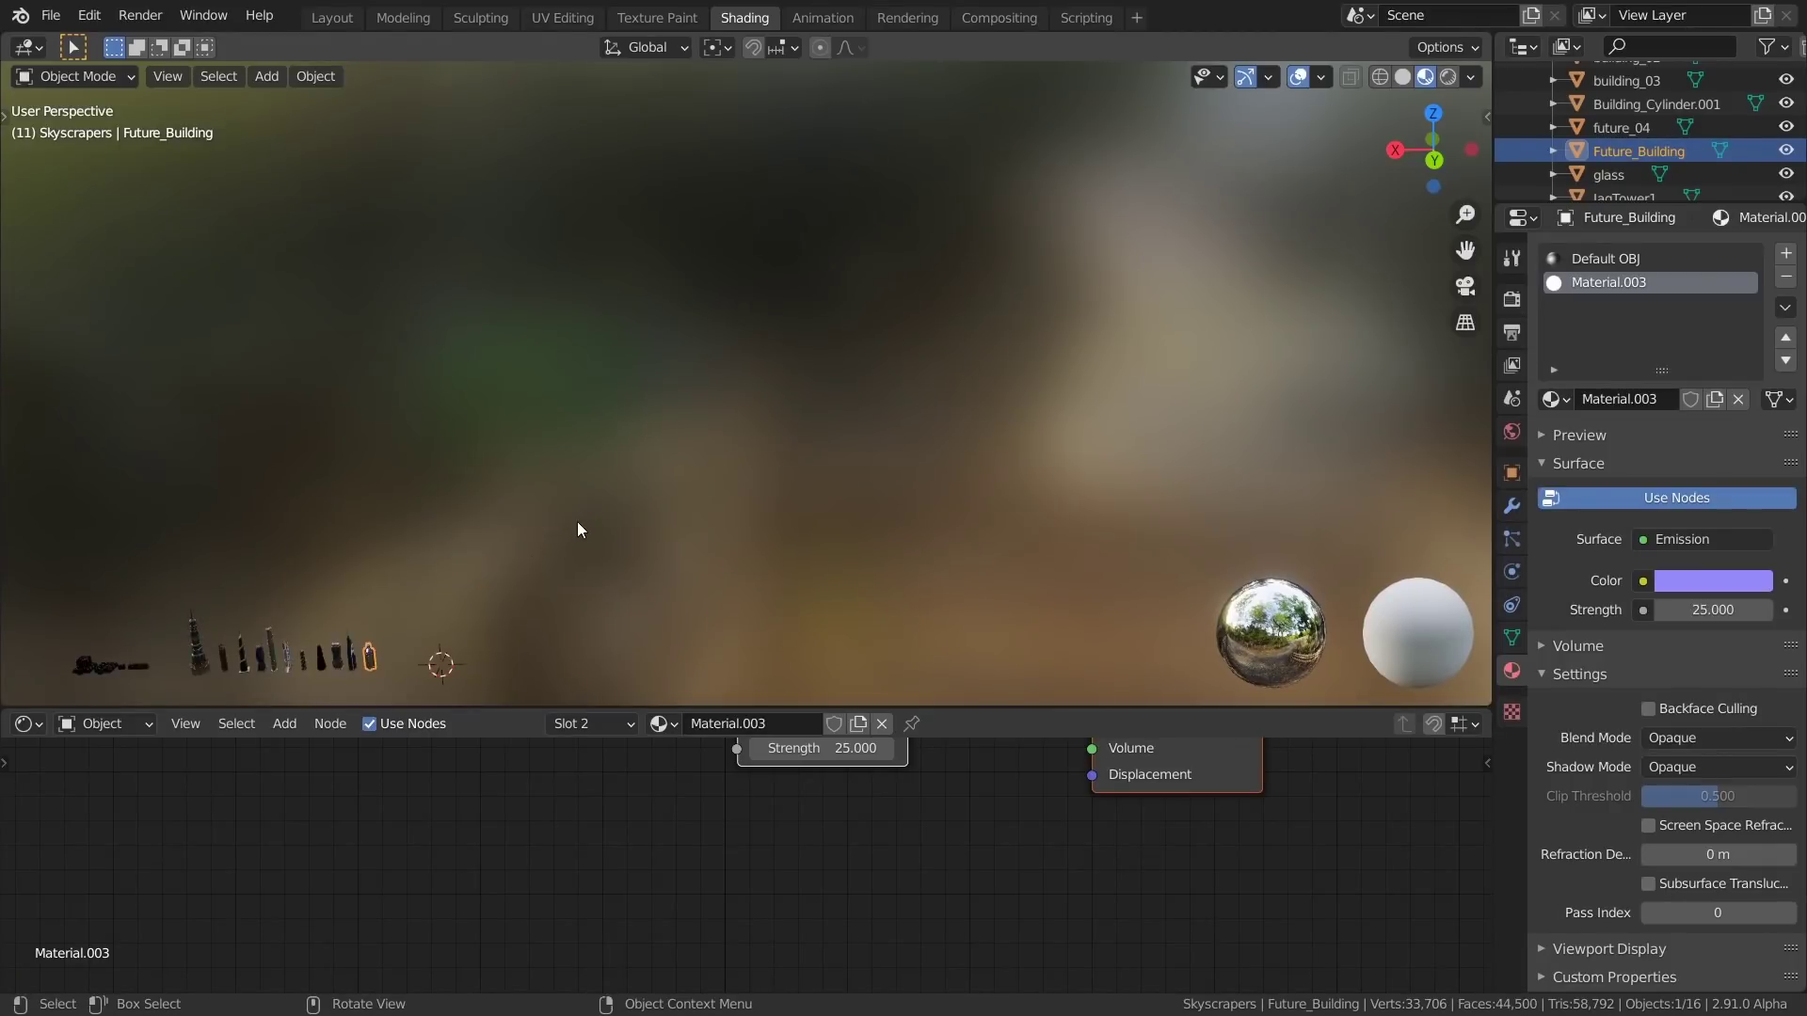
pyautogui.keyDown('shift'); pyautogui.moveTo(578, 521); pyautogui.dragTo(990, 394, button='middle'); pyautogui.keyUp('shift')
pyautogui.scroll(5, 1599, 141)
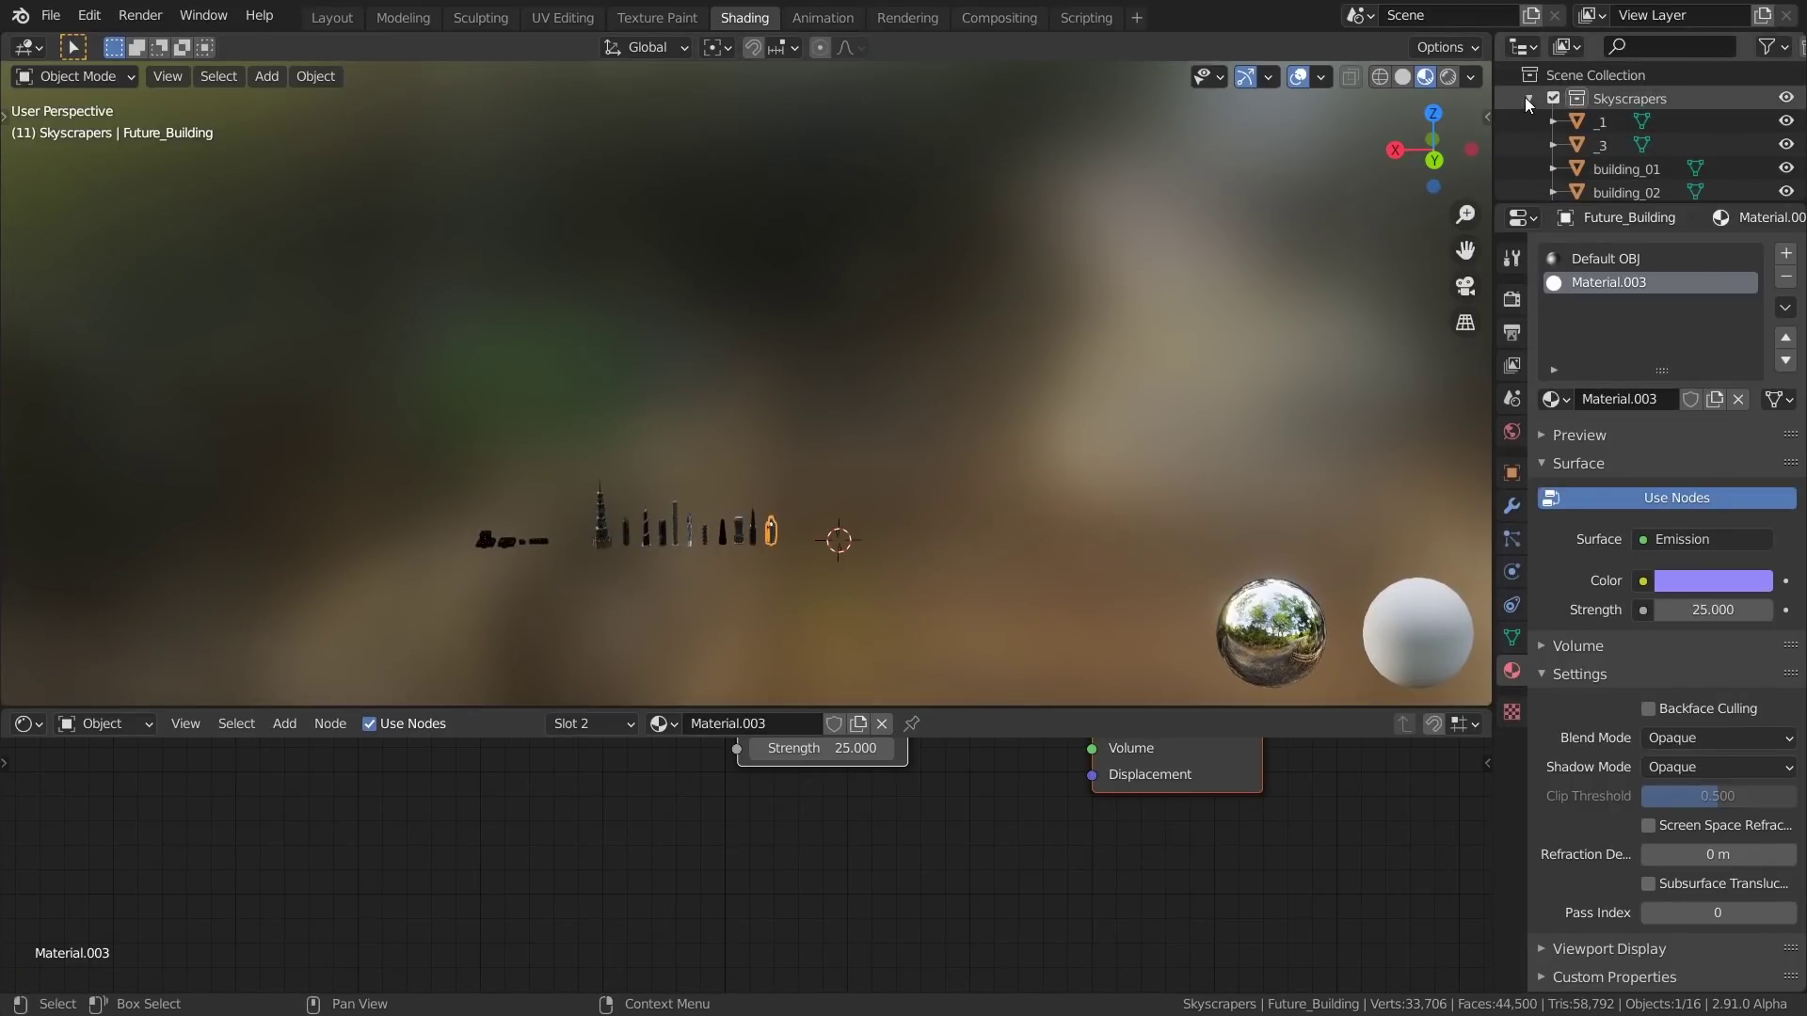
pyautogui.scroll(-4, 1552, 102)
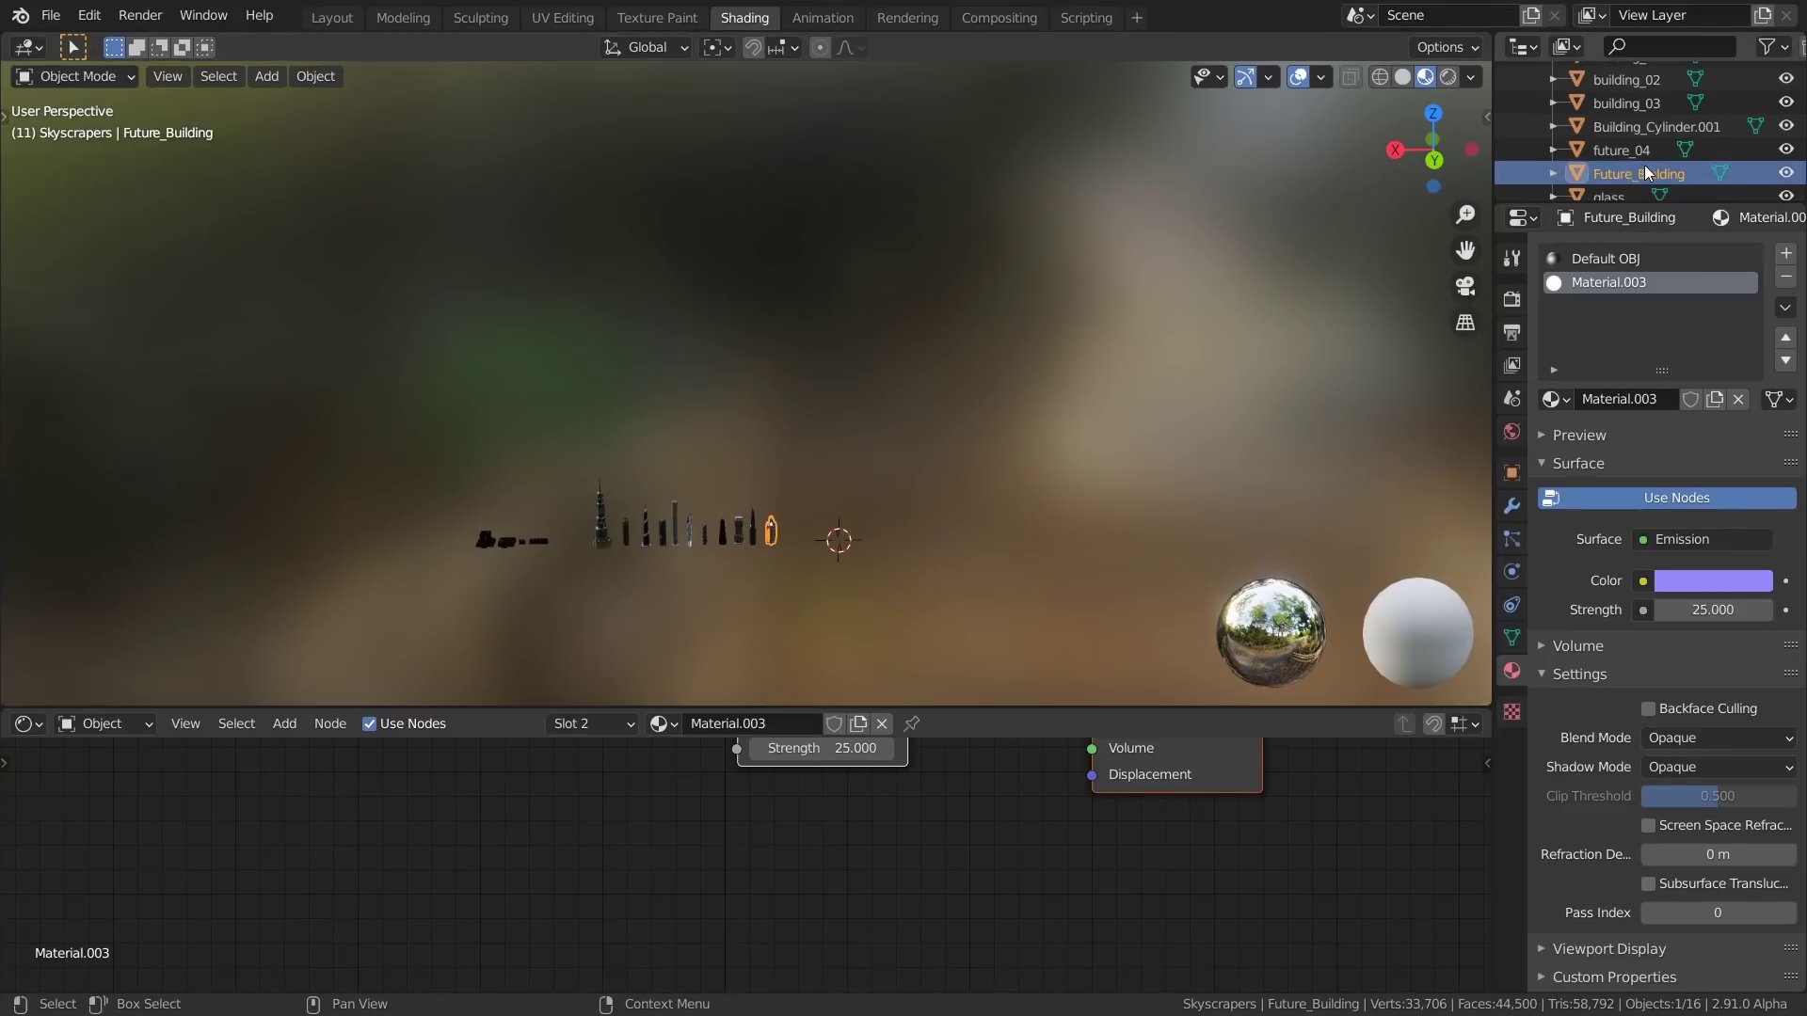
pyautogui.hotkey('shift', 'd')
pyautogui.click(764, 530)
pyautogui.scroll(5, 26, 120)
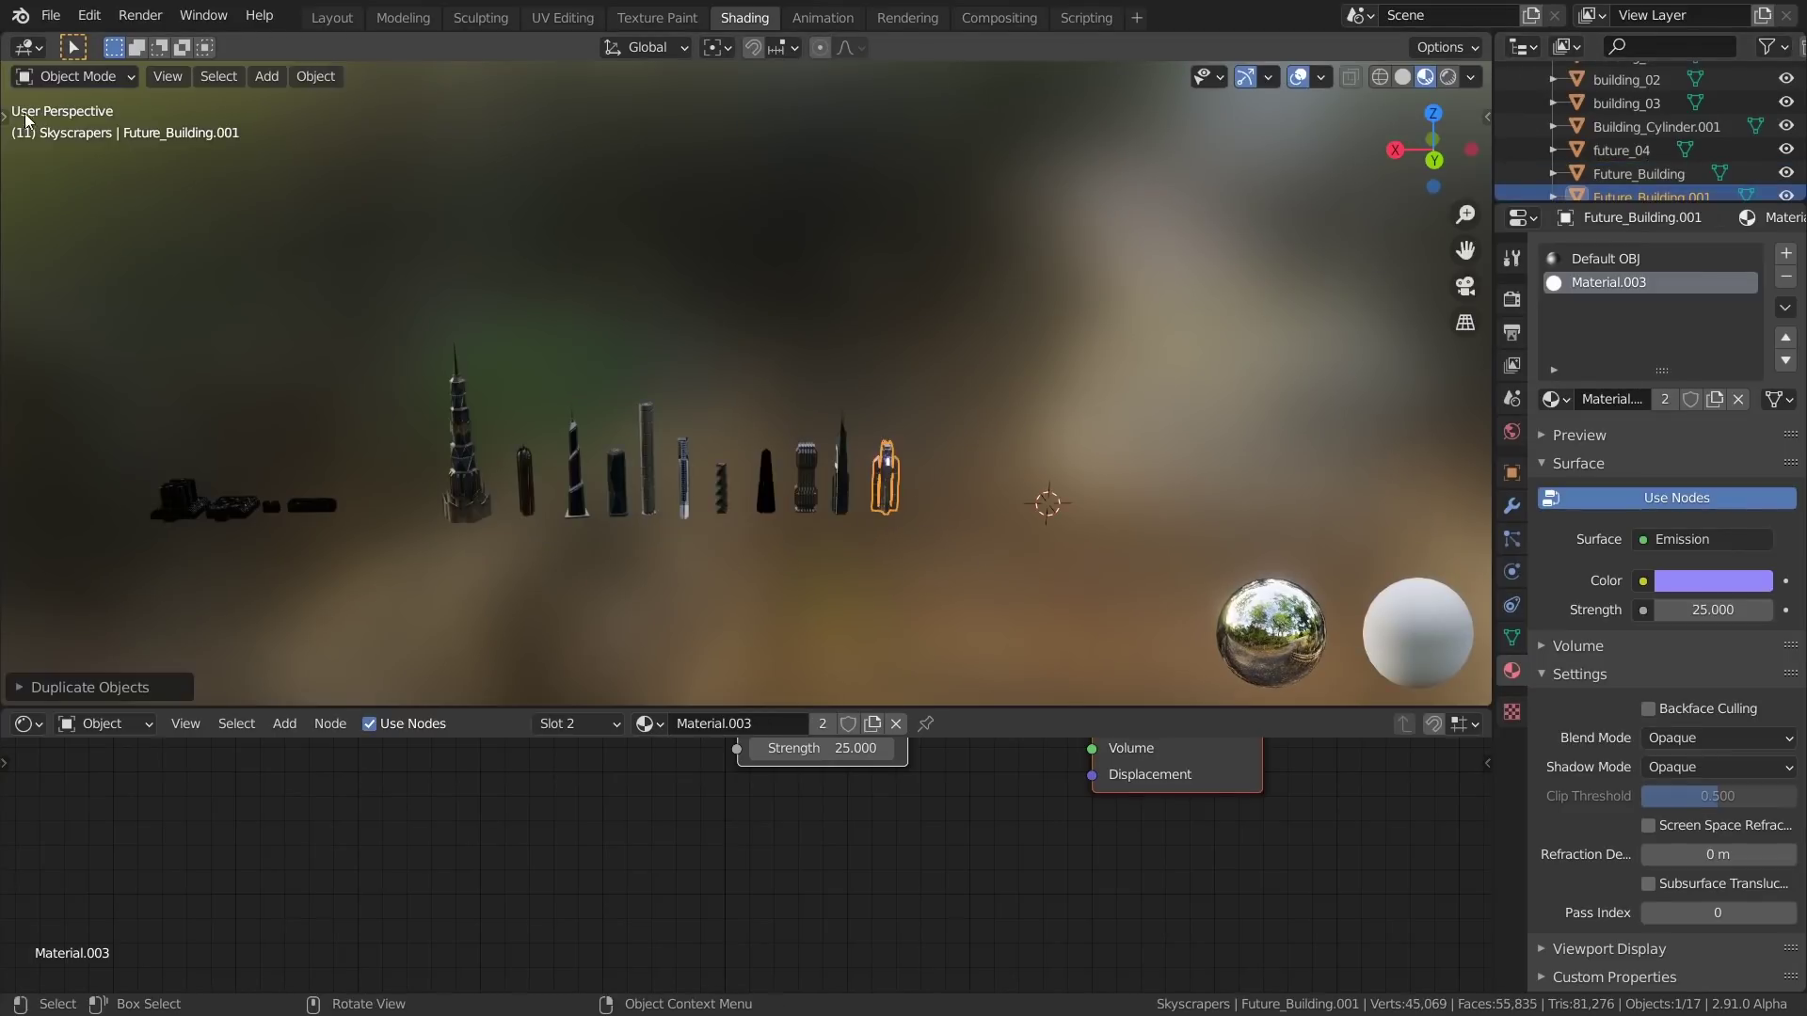
pyautogui.click(6, 116)
pyautogui.click(33, 206)
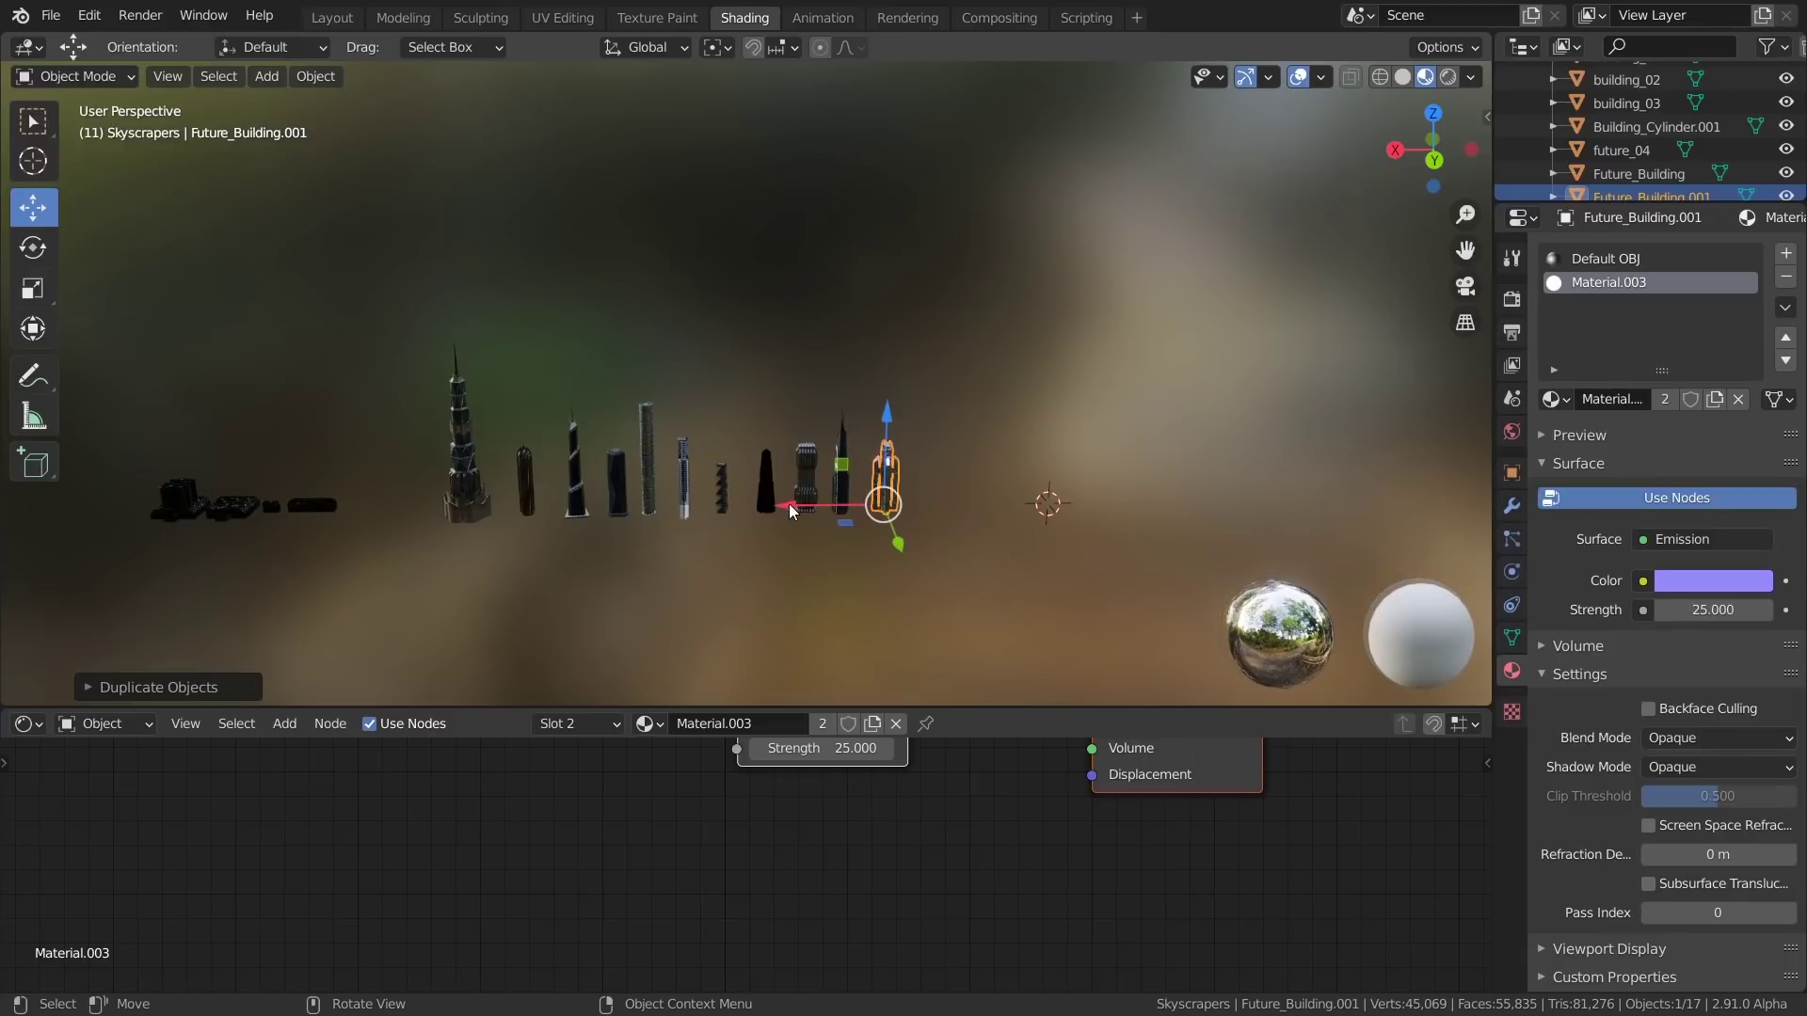
pyautogui.moveTo(789, 506); pyautogui.dragTo(742, 502)
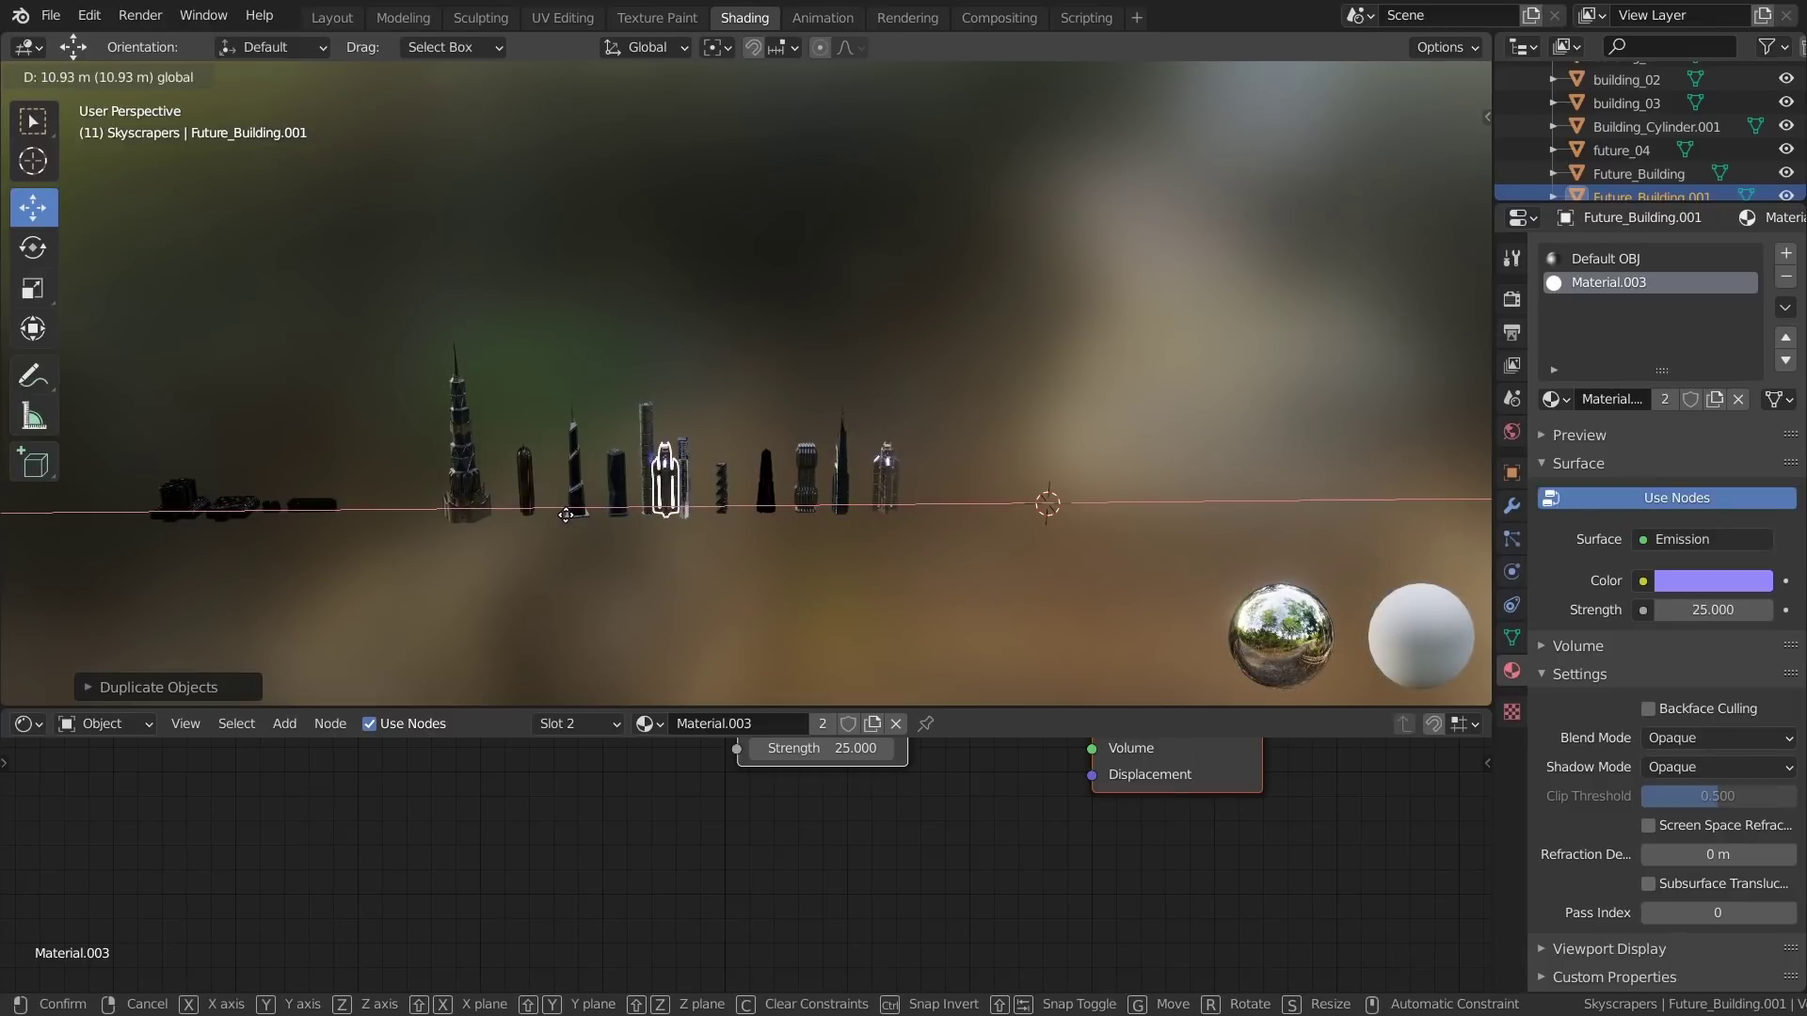
pyautogui.moveTo(565, 515); pyautogui.dragTo(565, 515)
# Enlarge the outliner, move the duplicated Future_Building.001 into the City collection and collapse the Skyscrapers collection
pyautogui.scroll(-2, 1633, 165)
pyautogui.moveTo(1633, 204); pyautogui.dragTo(1608, 463)
pyautogui.moveTo(1619, 302); pyautogui.dragTo(1618, 440)
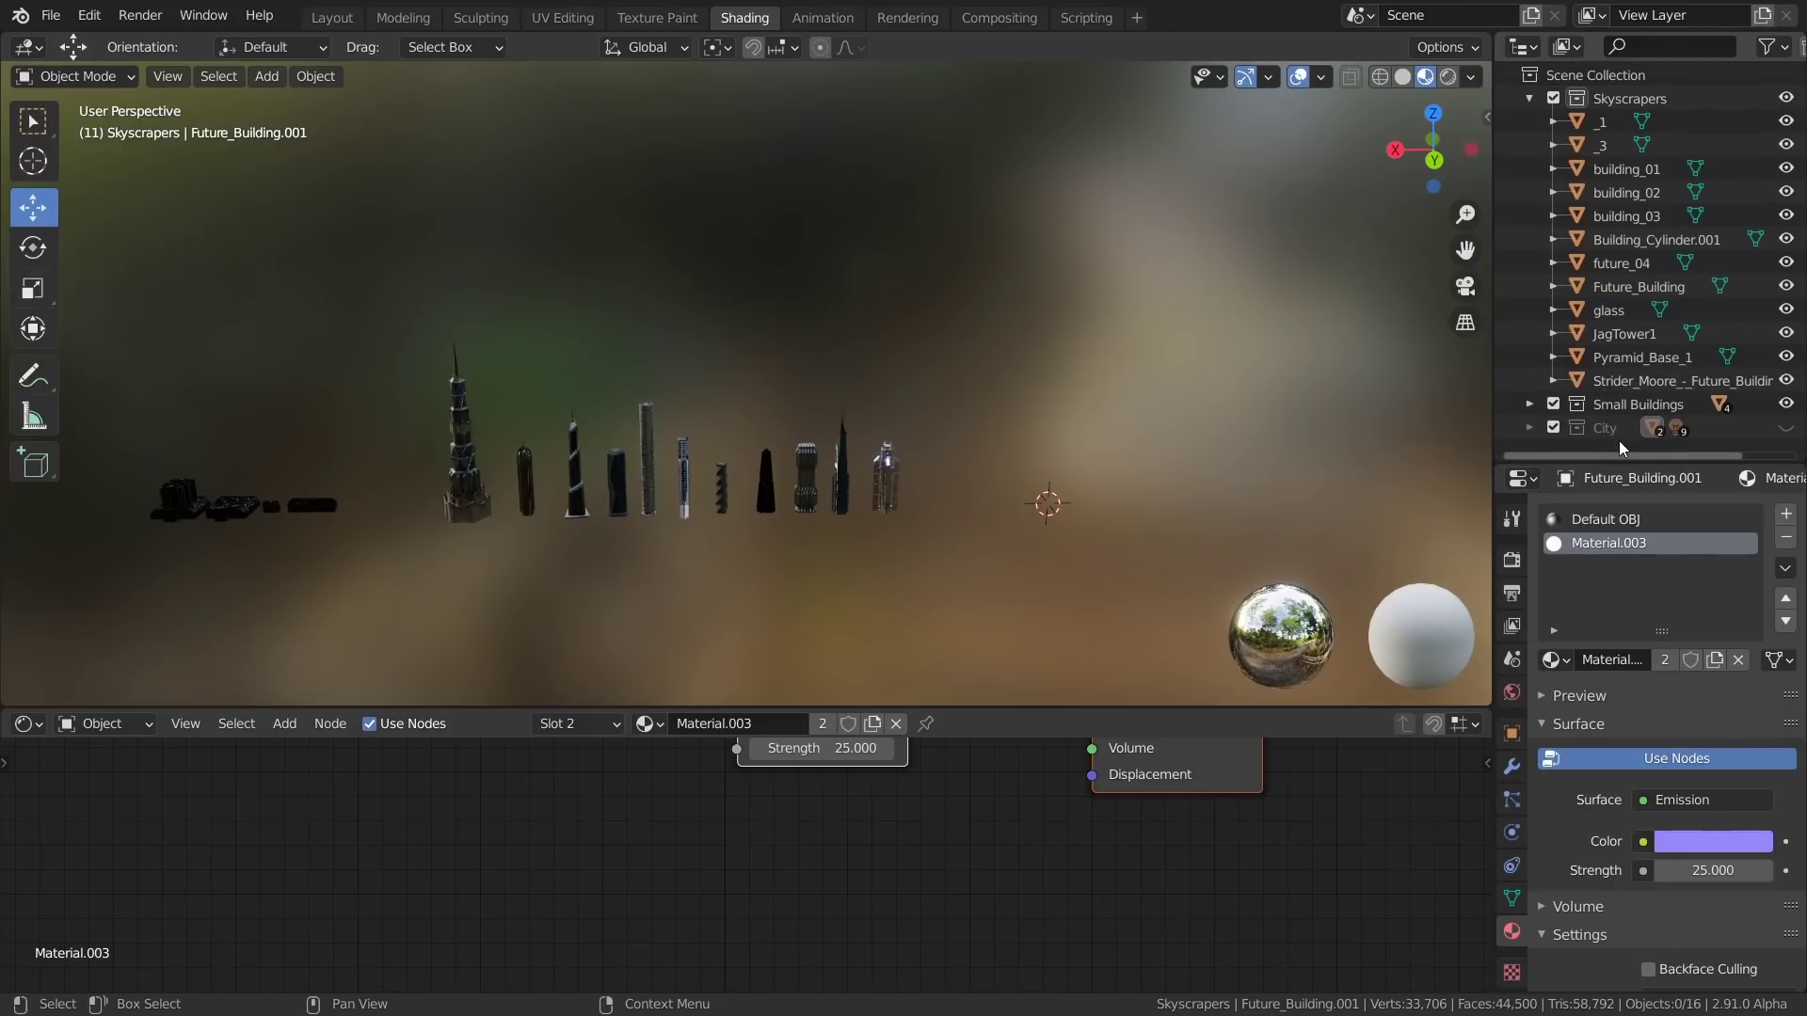
pyautogui.click(1528, 98)
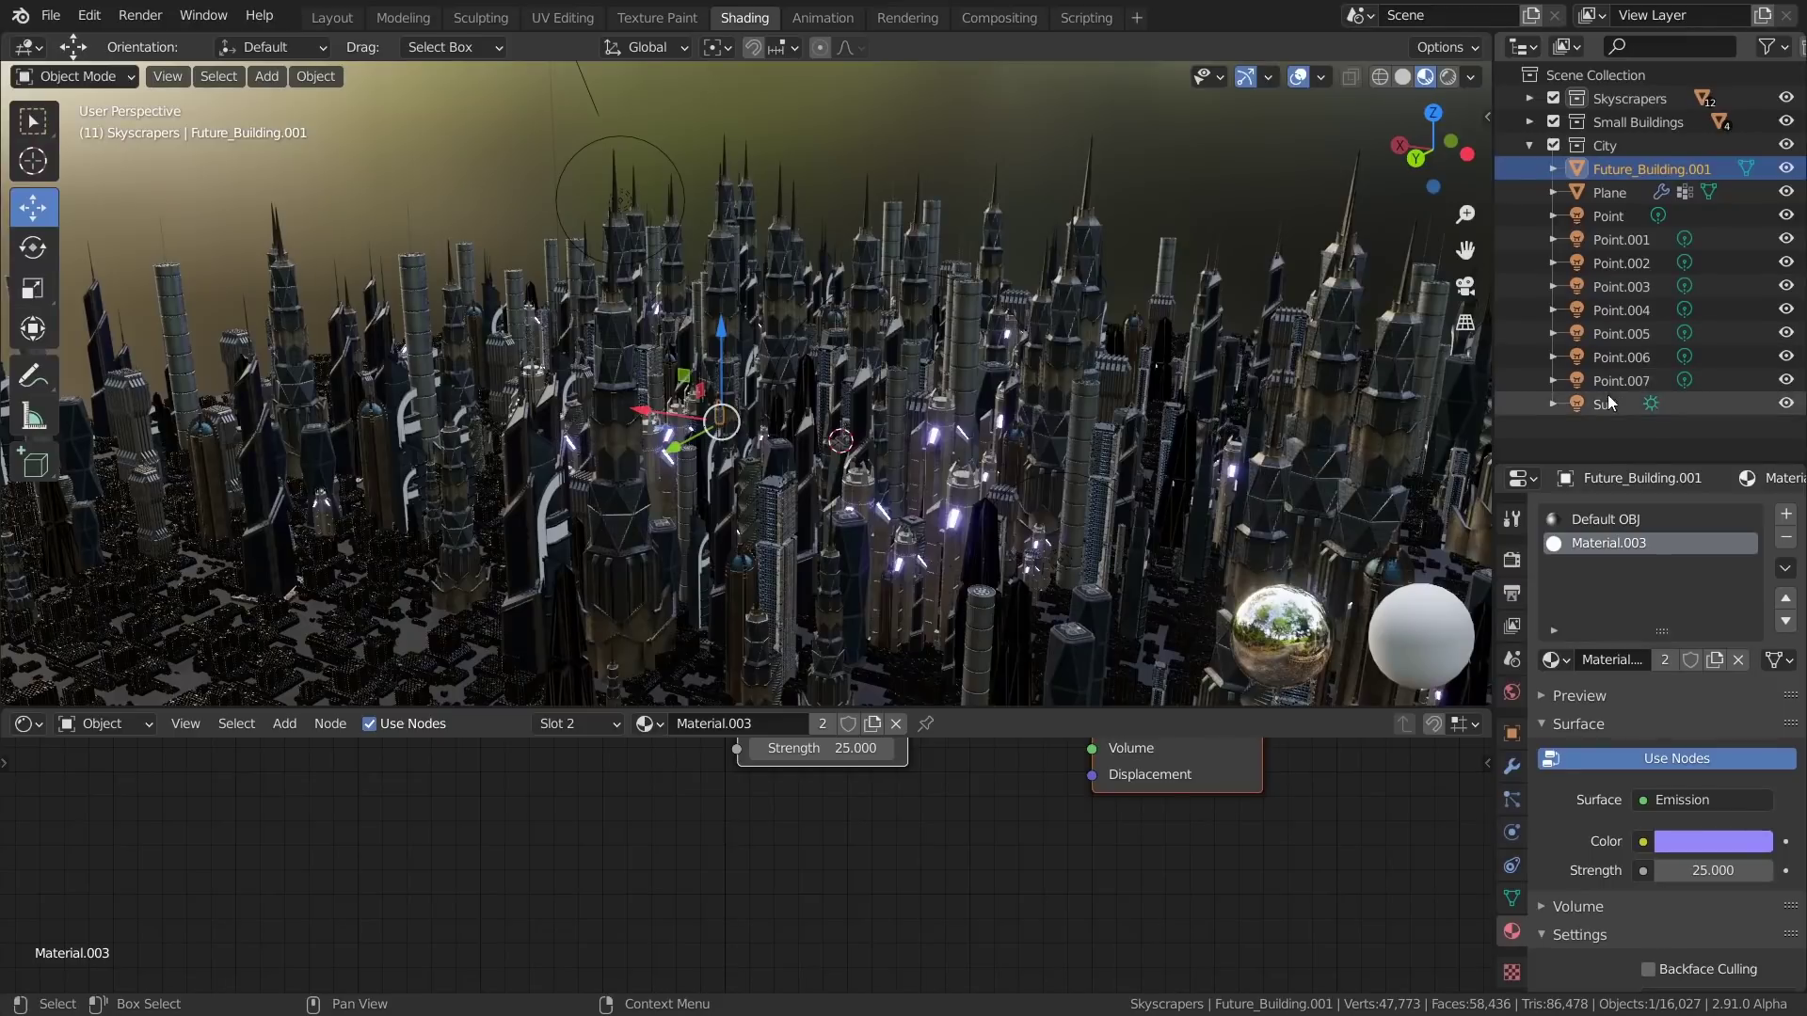
# Scale up Future_Building.001 until it towers over the city and move it about 16.5 m in the negative X direction
pyautogui.press('s')
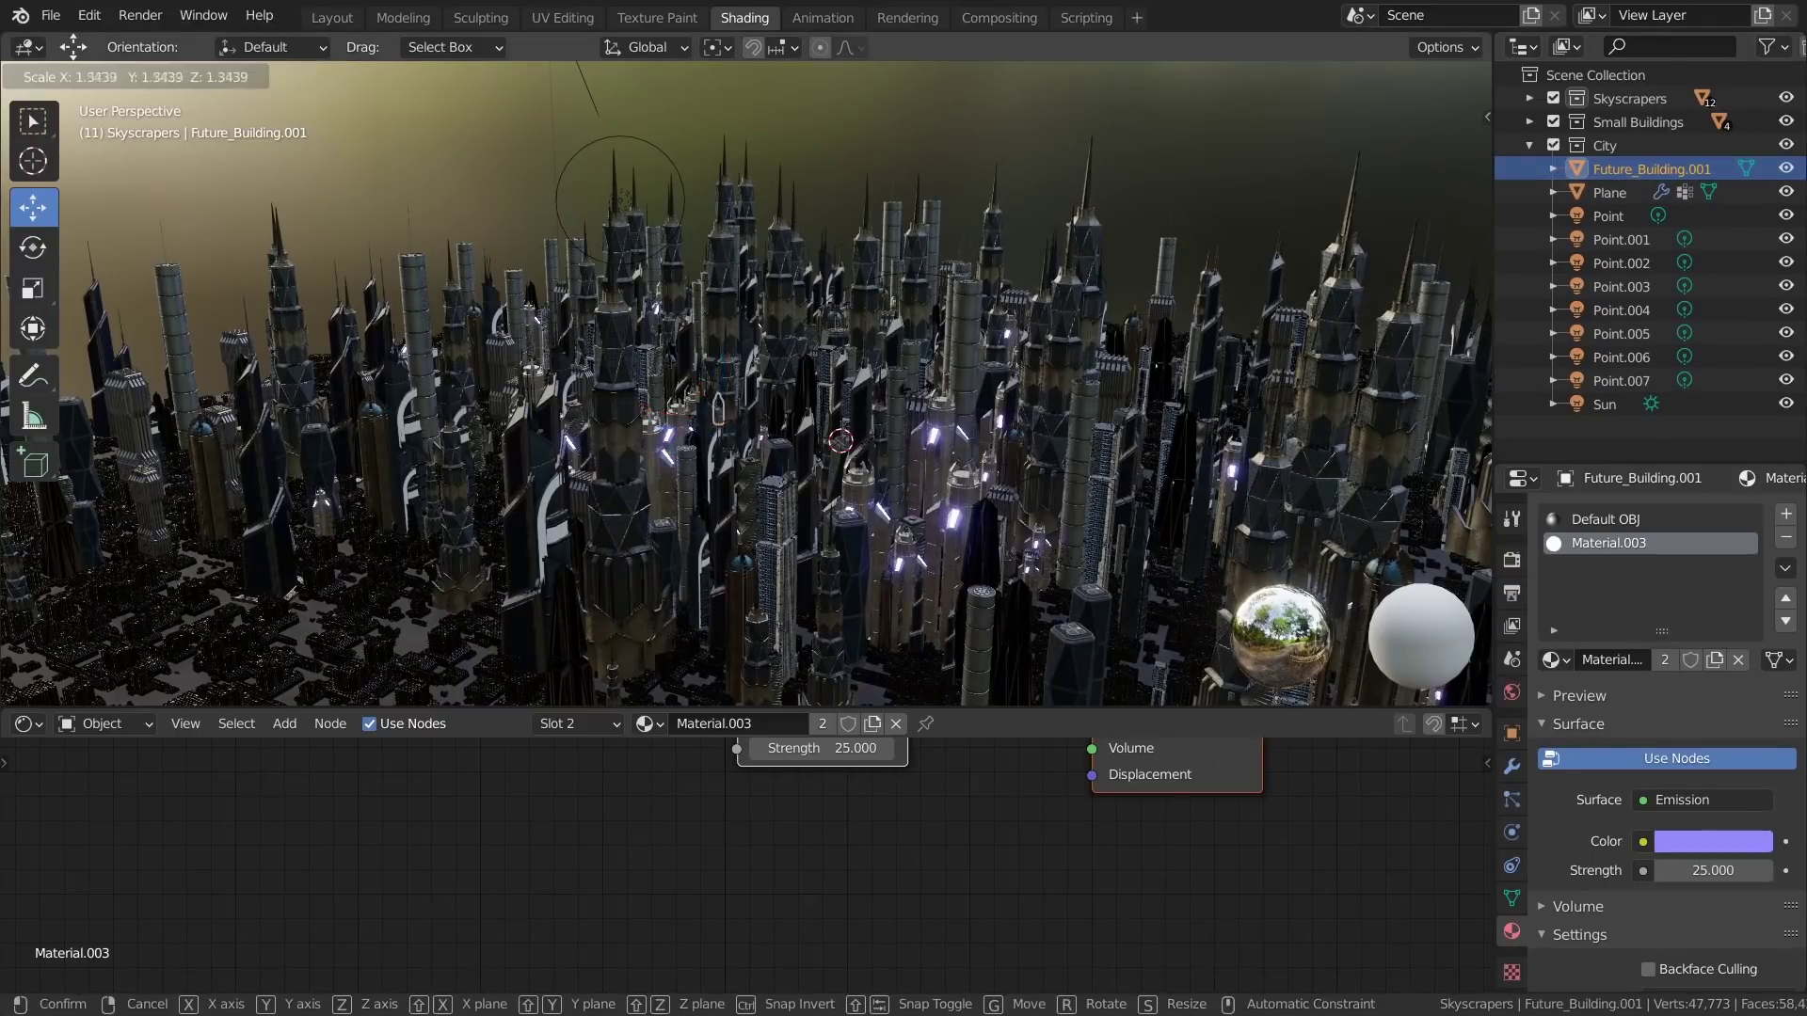
pyautogui.click(778, 487)
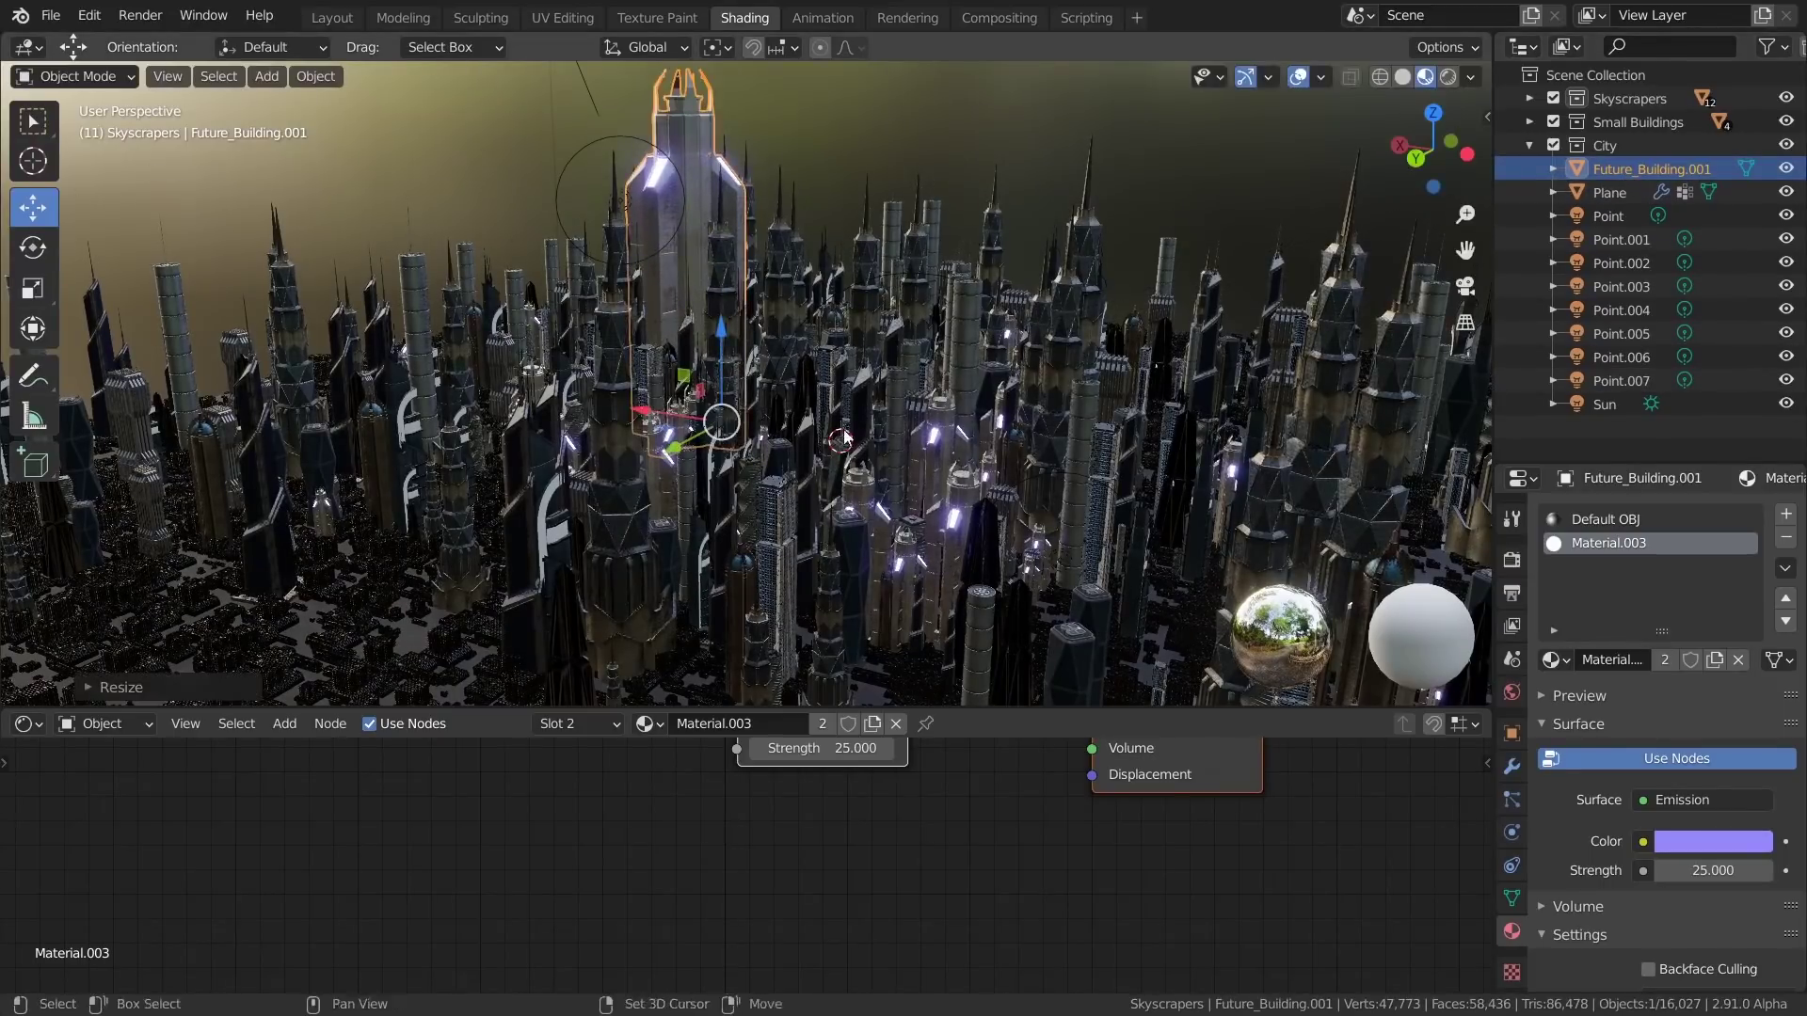
pyautogui.moveTo(845, 481); pyautogui.dragTo(738, 529, button='middle')
pyautogui.press('s')
pyautogui.click(889, 493)
pyautogui.moveTo(523, 500); pyautogui.dragTo(672, 503)
pyautogui.moveTo(729, 478); pyautogui.dragTo(827, 463, button='middle')
pyautogui.scroll(2, 837, 480)
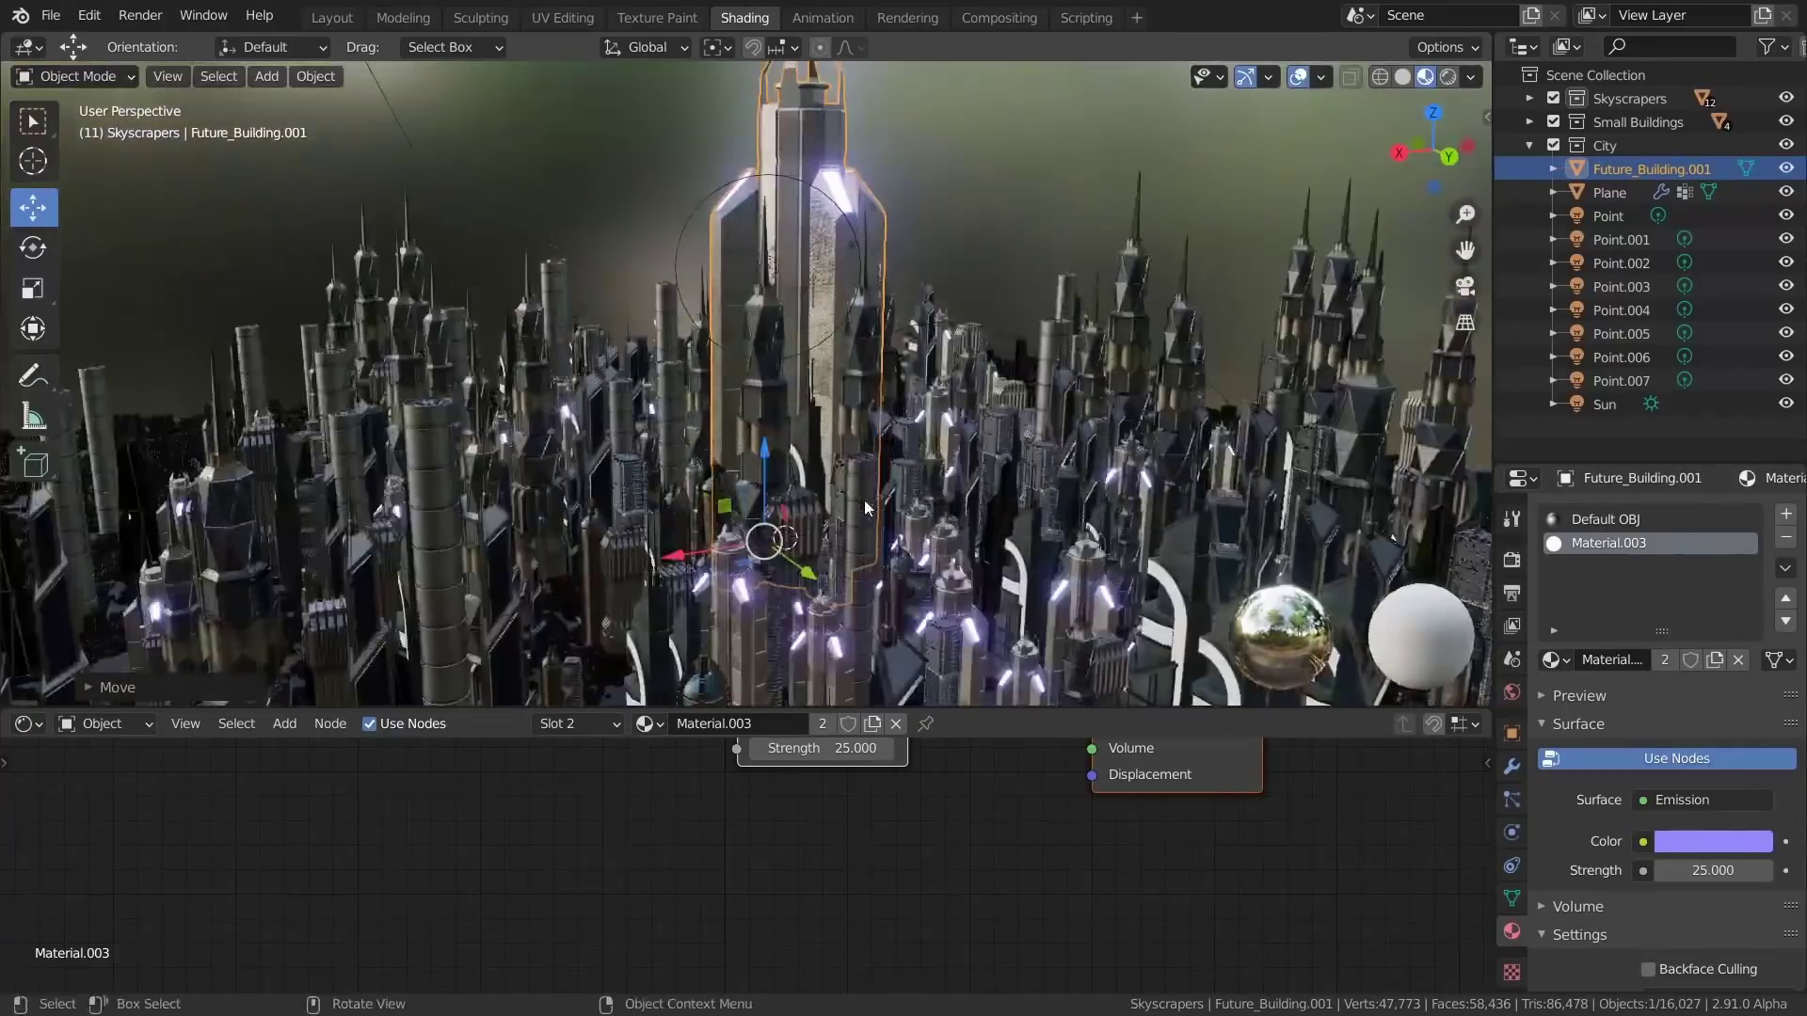
# Inspect the enlarged tower among the surrounding buildings, close up and from a distance, in material preview and in rendered shading
pyautogui.keyDown('shift'); pyautogui.moveTo(965, 607); pyautogui.dragTo(910, 516, button='middle'); pyautogui.keyUp('shift')
pyautogui.scroll(3, 911, 516)
pyautogui.scroll(-5, 995, 529)
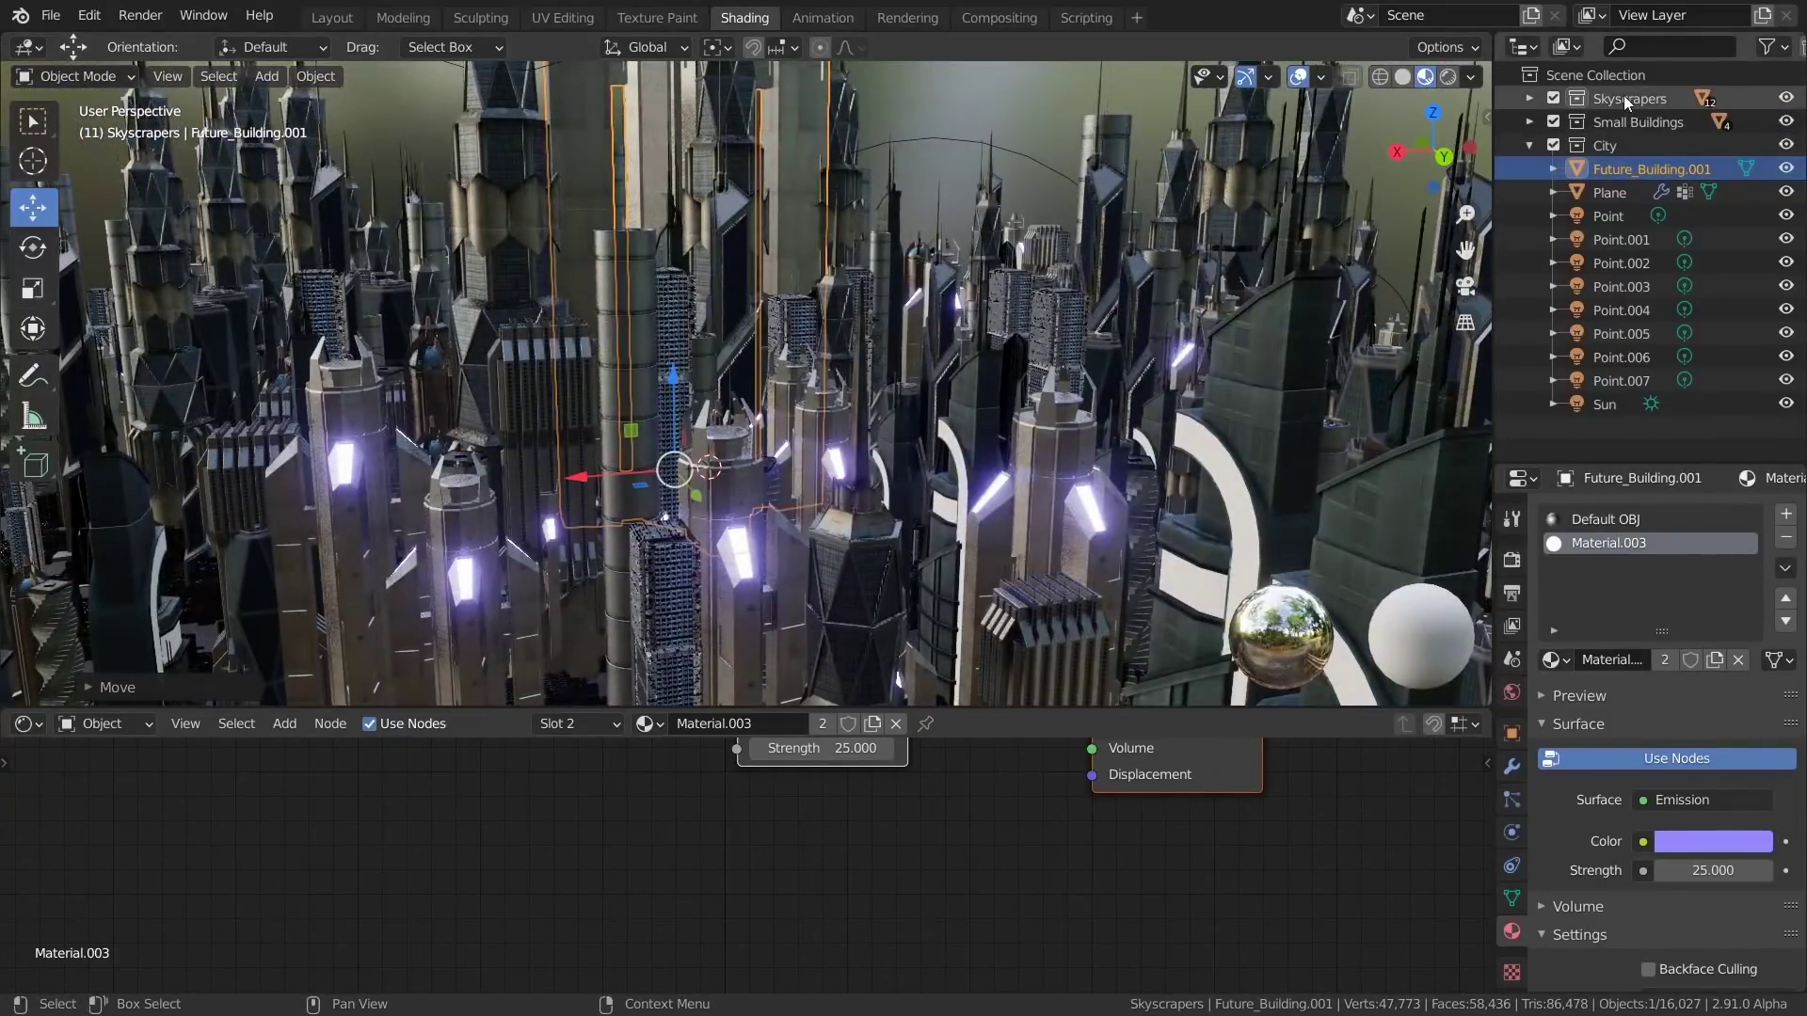
pyautogui.scroll(-2, 999, 547)
pyautogui.keyDown('shift'); pyautogui.moveTo(999, 547); pyautogui.dragTo(1006, 655, button='middle'); pyautogui.keyUp('shift')
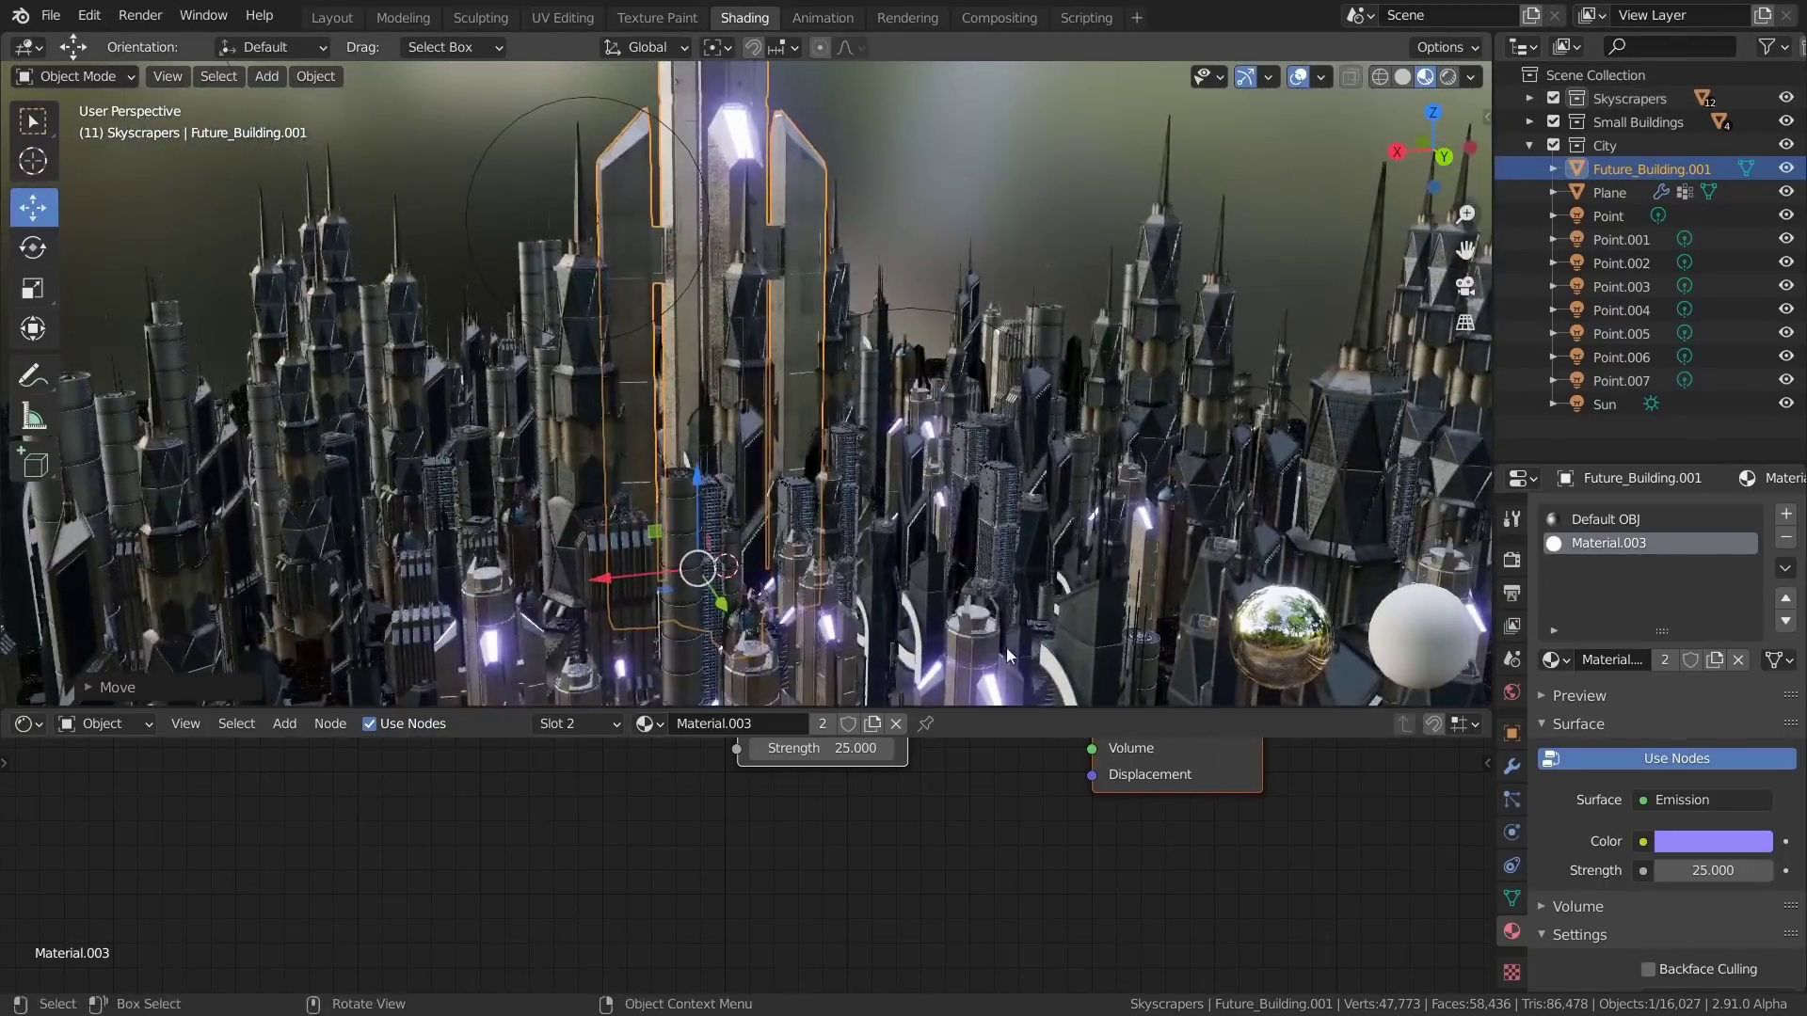
pyautogui.click(1447, 78)
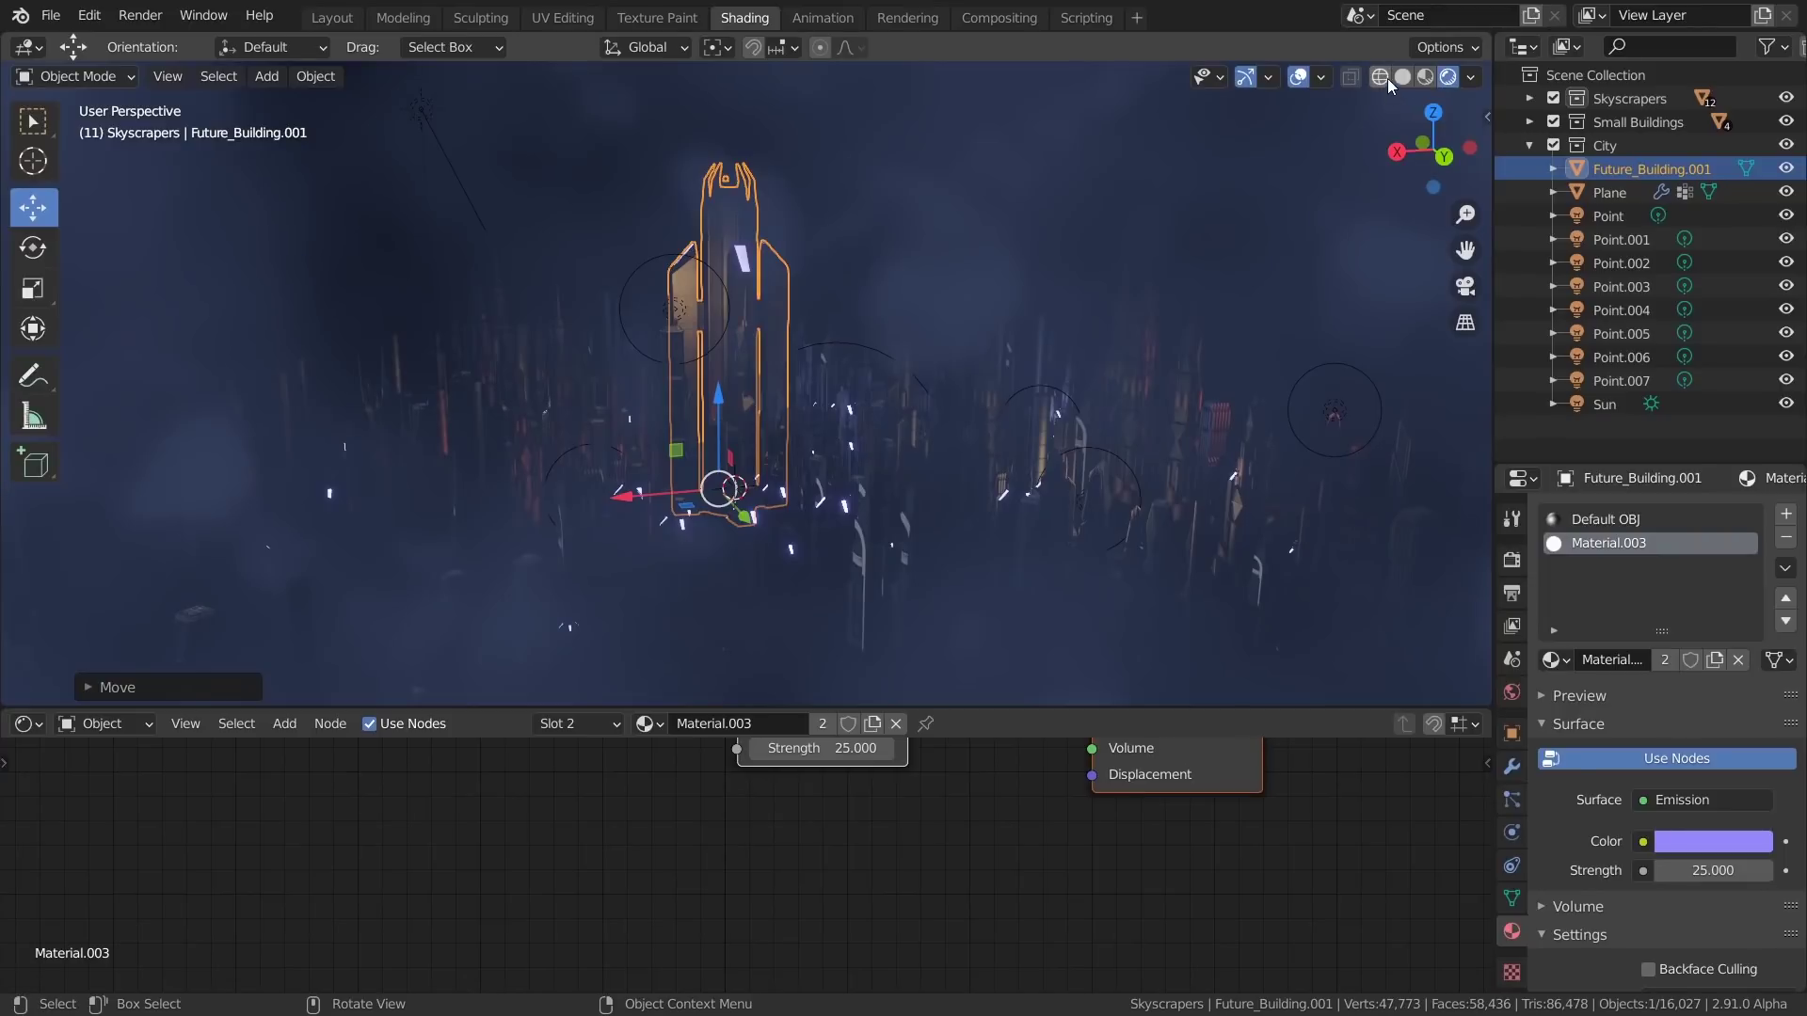
pyautogui.click(1305, 78)
pyautogui.moveTo(1071, 301)
pyautogui.mouseDown(button='middle')
pyautogui.moveTo(1093, 284)
pyautogui.moveTo(1115, 361)
pyautogui.moveTo(1048, 336)
pyautogui.moveTo(811, 337)
pyautogui.moveTo(804, 395)
pyautogui.moveTo(817, 426)
pyautogui.moveTo(1103, 401)
pyautogui.mouseUp(button='middle')
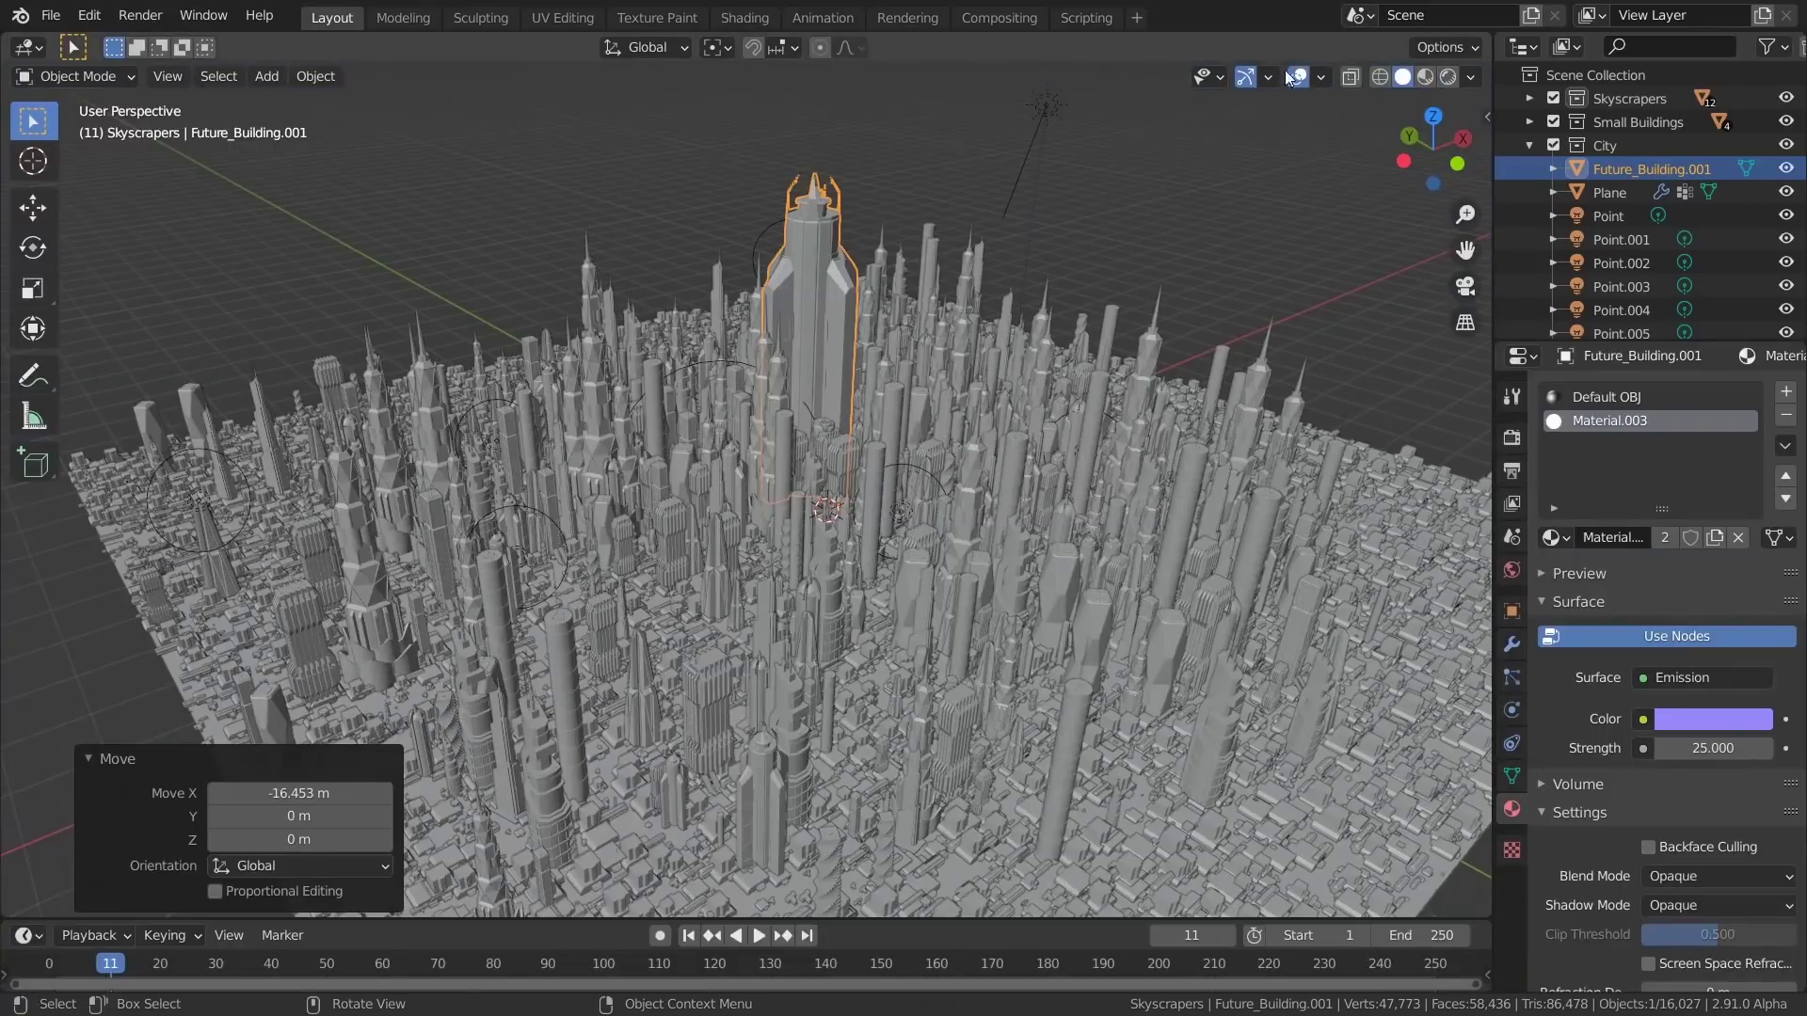
pyautogui.click(1450, 78)
pyautogui.moveTo(1036, 324); pyautogui.dragTo(916, 339, button='middle')
# Return the viewport to solid shading, add a camera to the scene and look through it
pyautogui.click(1401, 78)
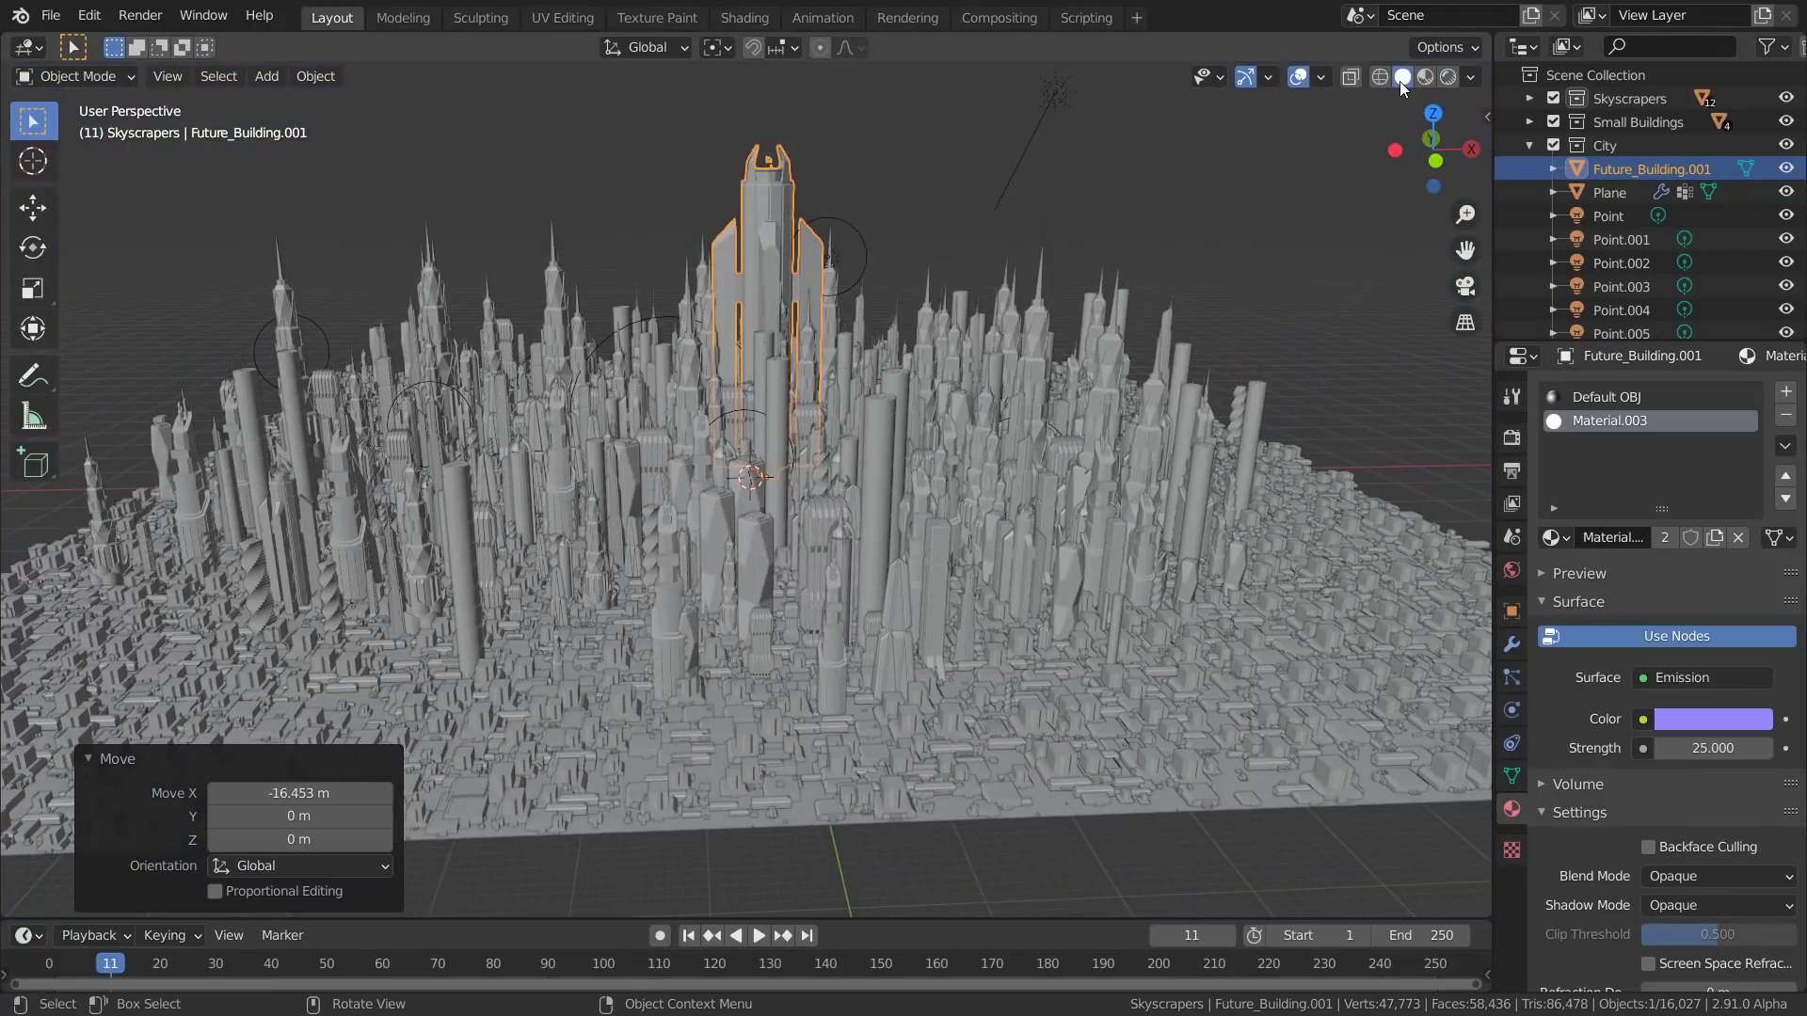
pyautogui.hotkey('shift', 'a')
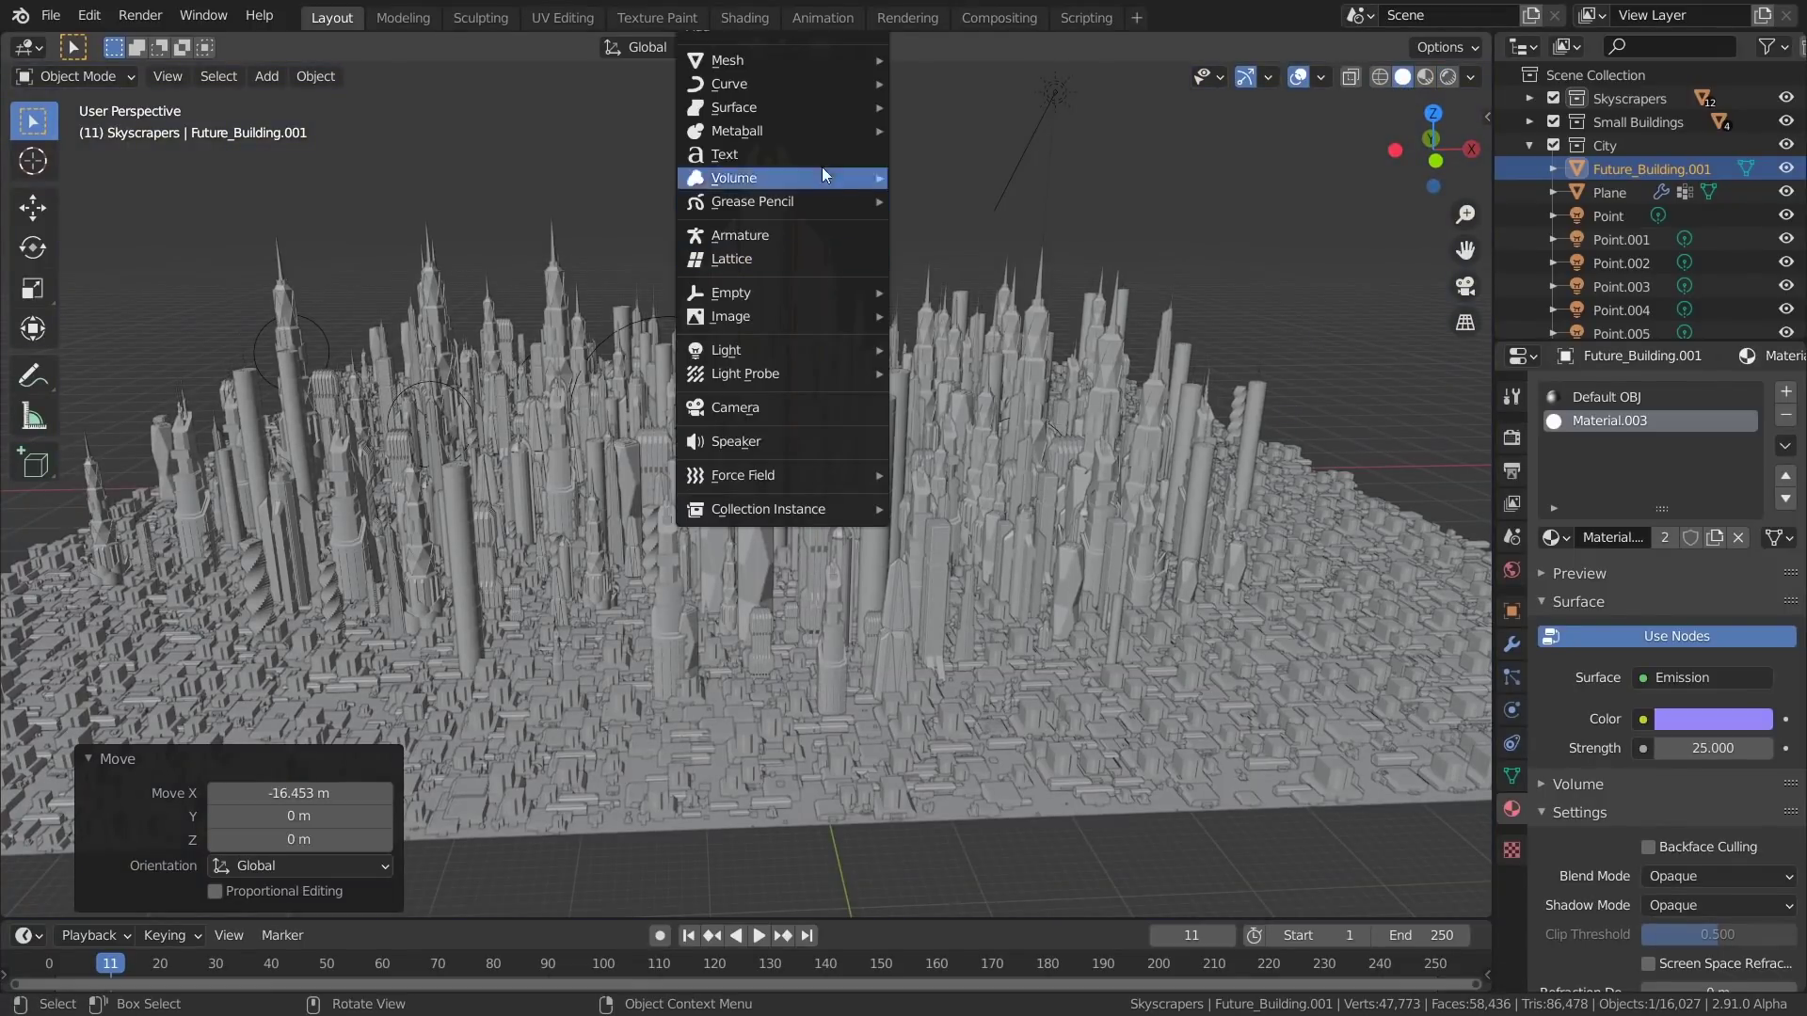
pyautogui.click(777, 406)
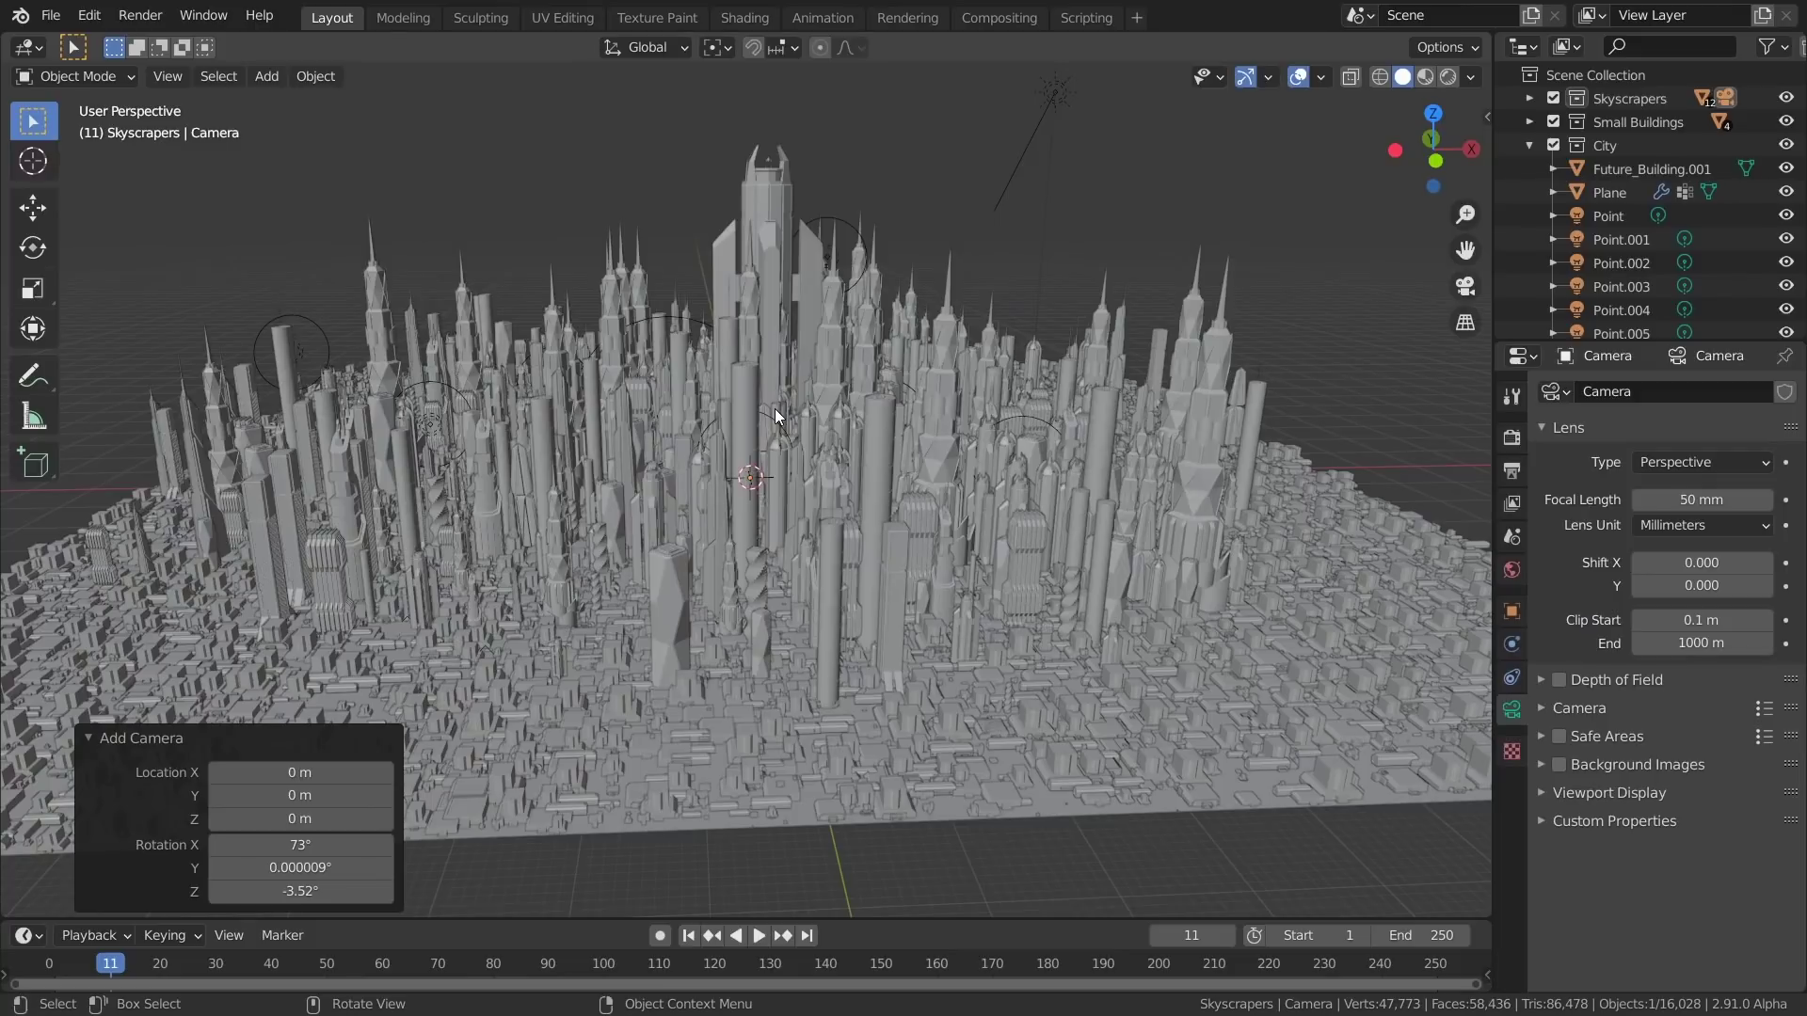
pyautogui.press('KP_0')
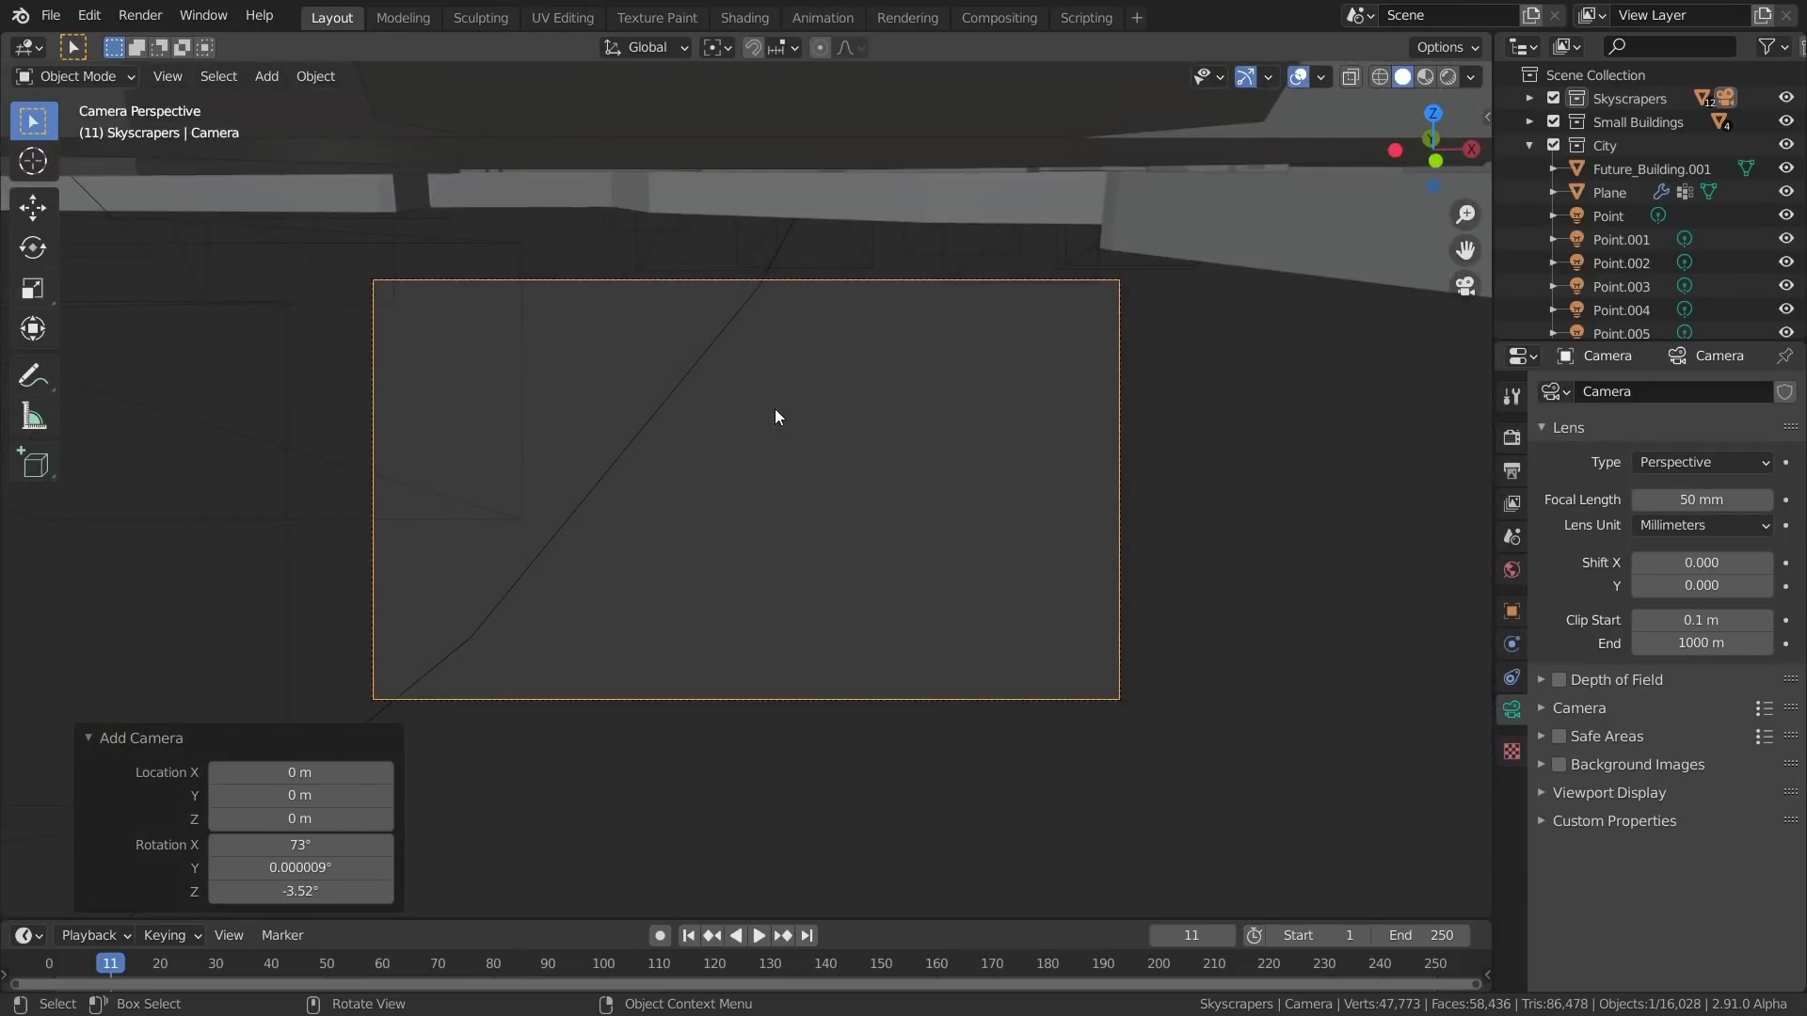
# Lock the camera to the view so that viewport navigation moves it
pyautogui.scroll(2, 776, 408)
pyautogui.press('n')
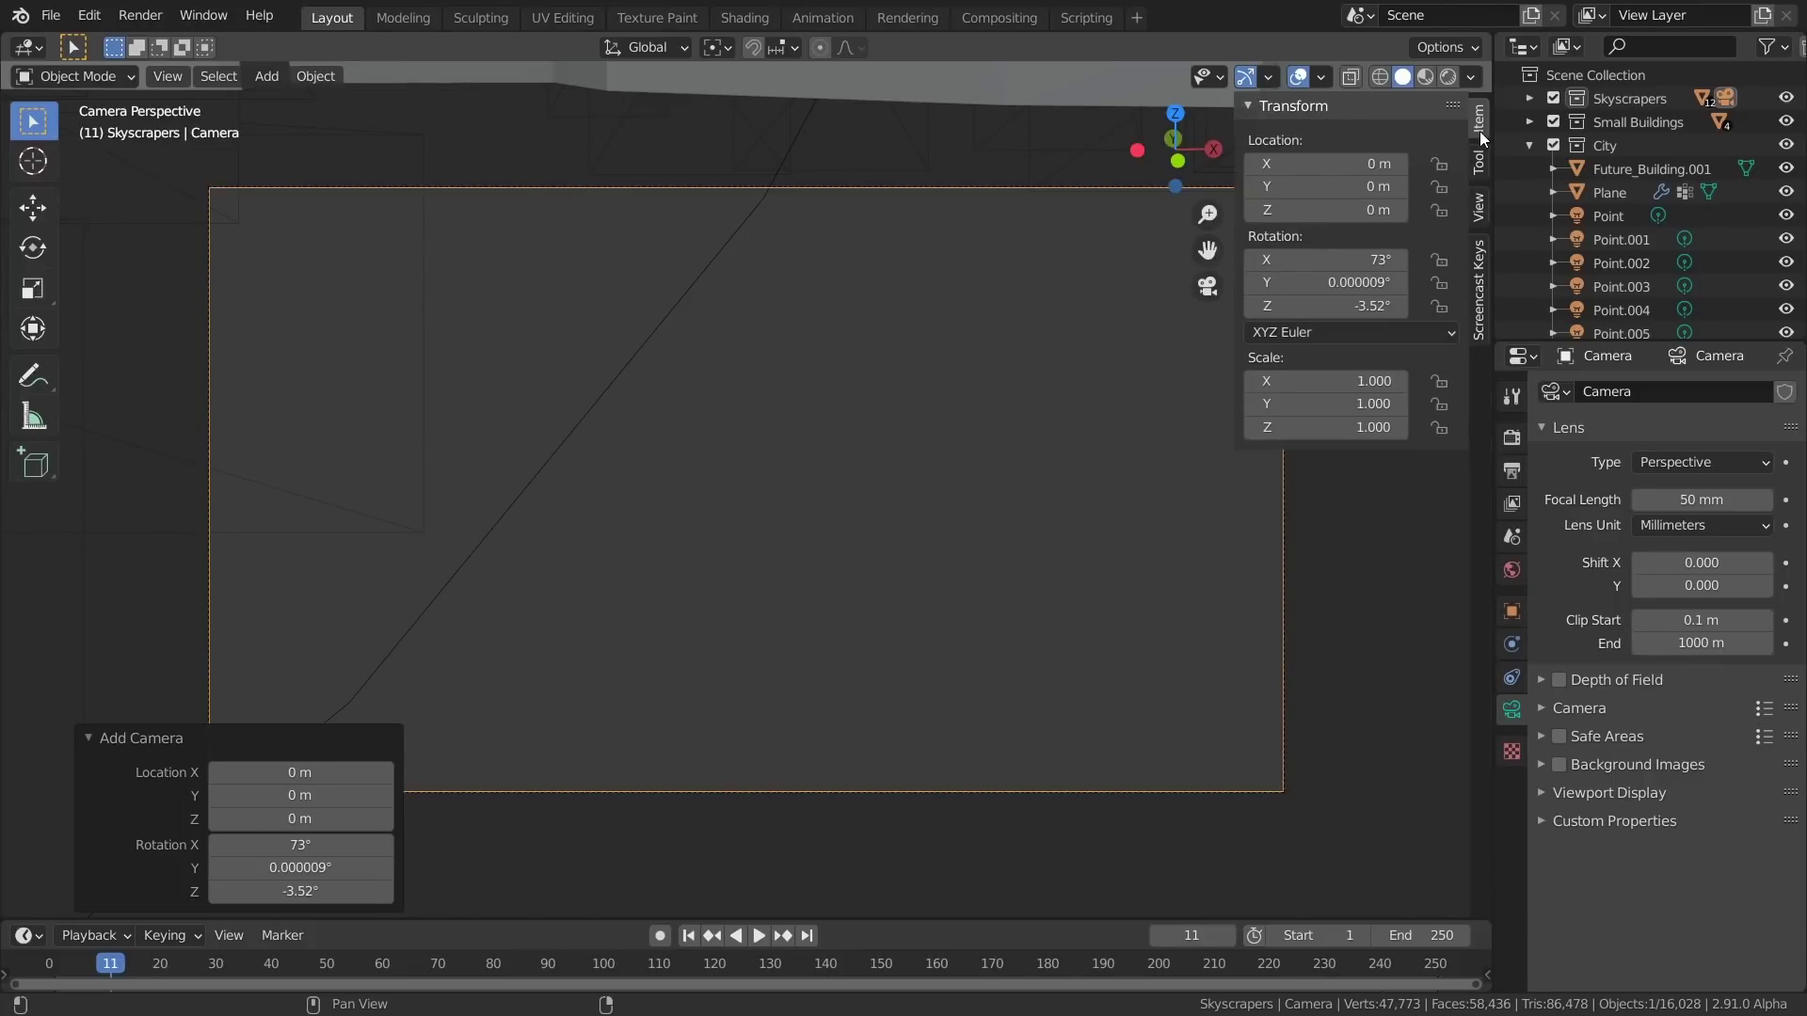
pyautogui.click(1478, 207)
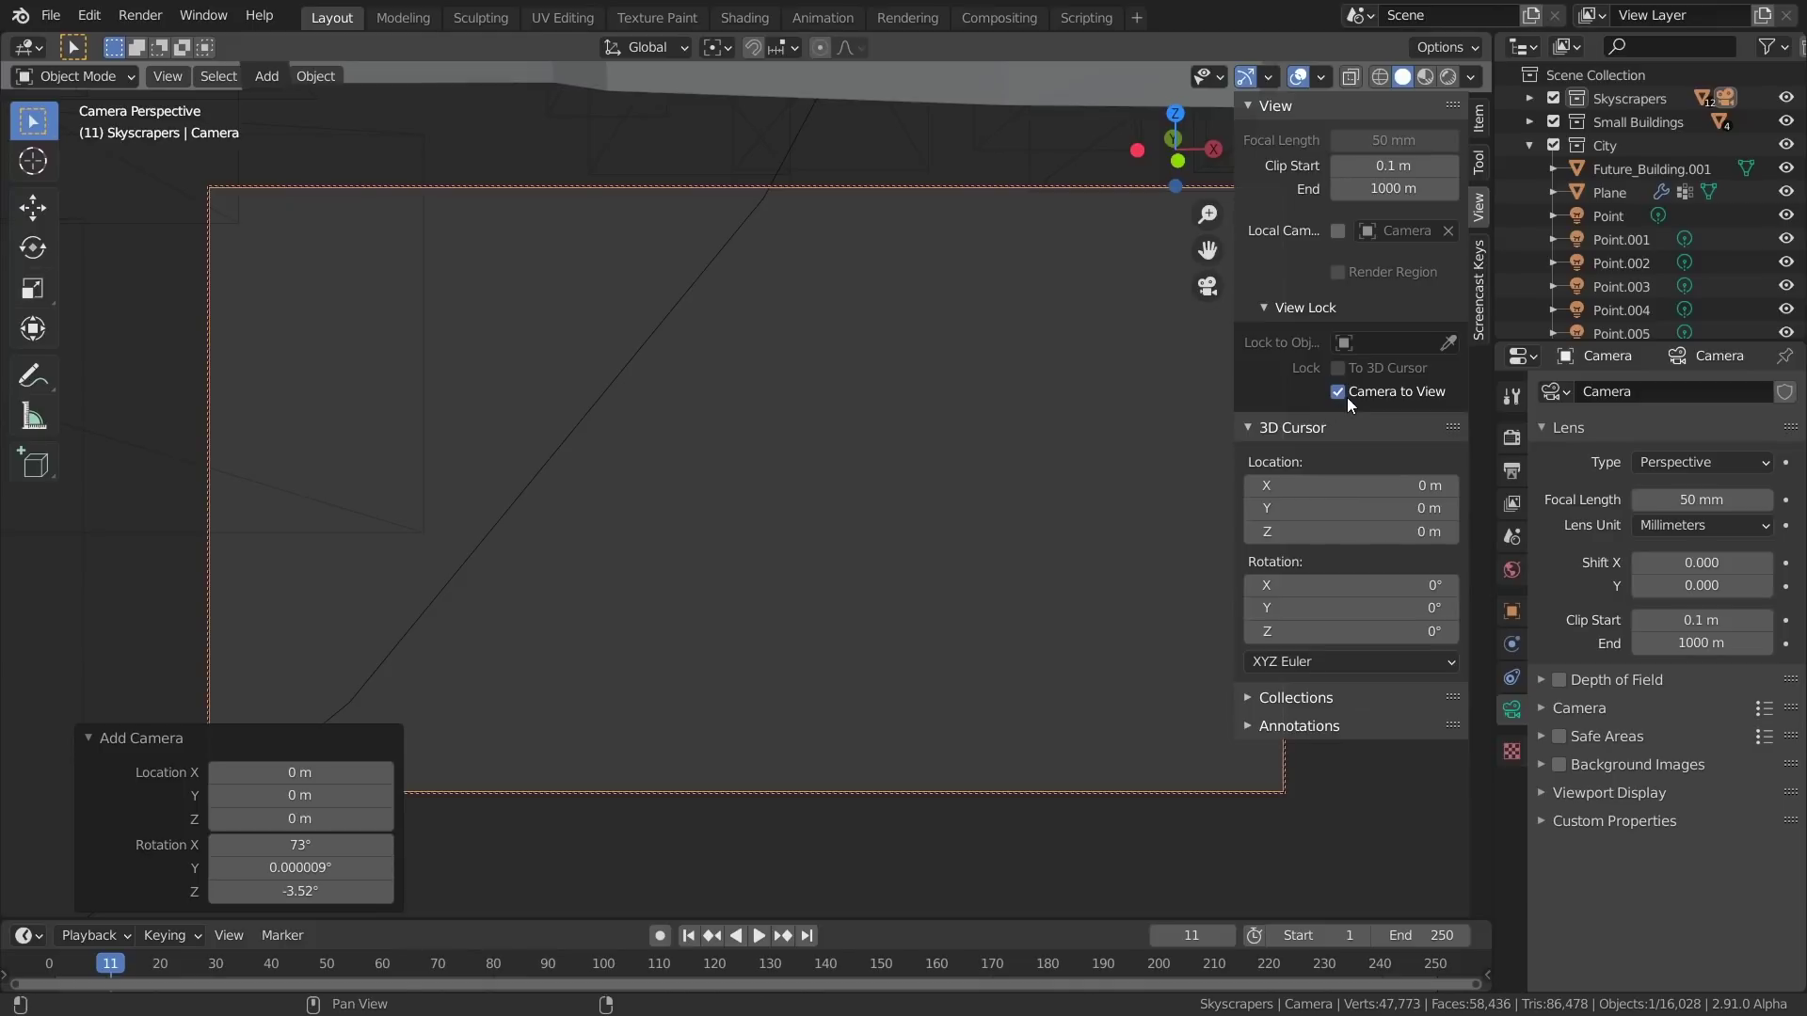
pyautogui.press('n')
# Pull the camera back out of the buildings and lower its angle to frame the skyline around the tall tower
pyautogui.scroll(-10, 862, 558)
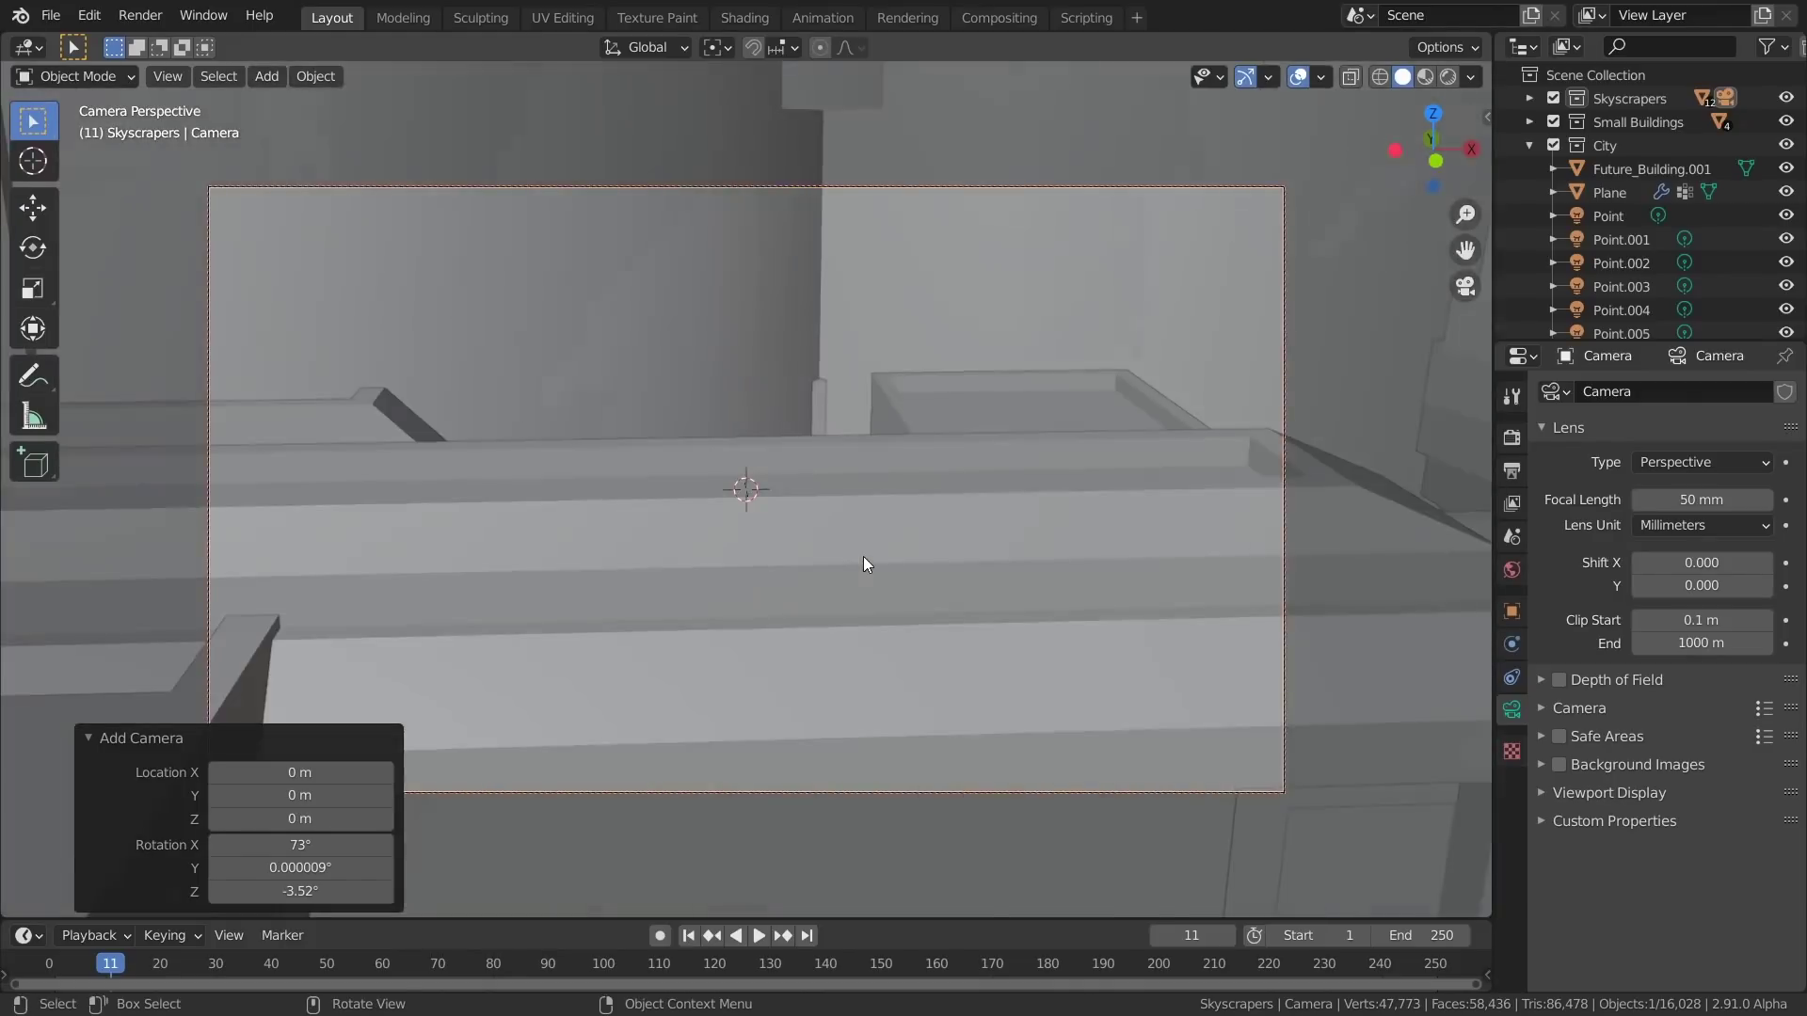
pyautogui.scroll(-12, 866, 557)
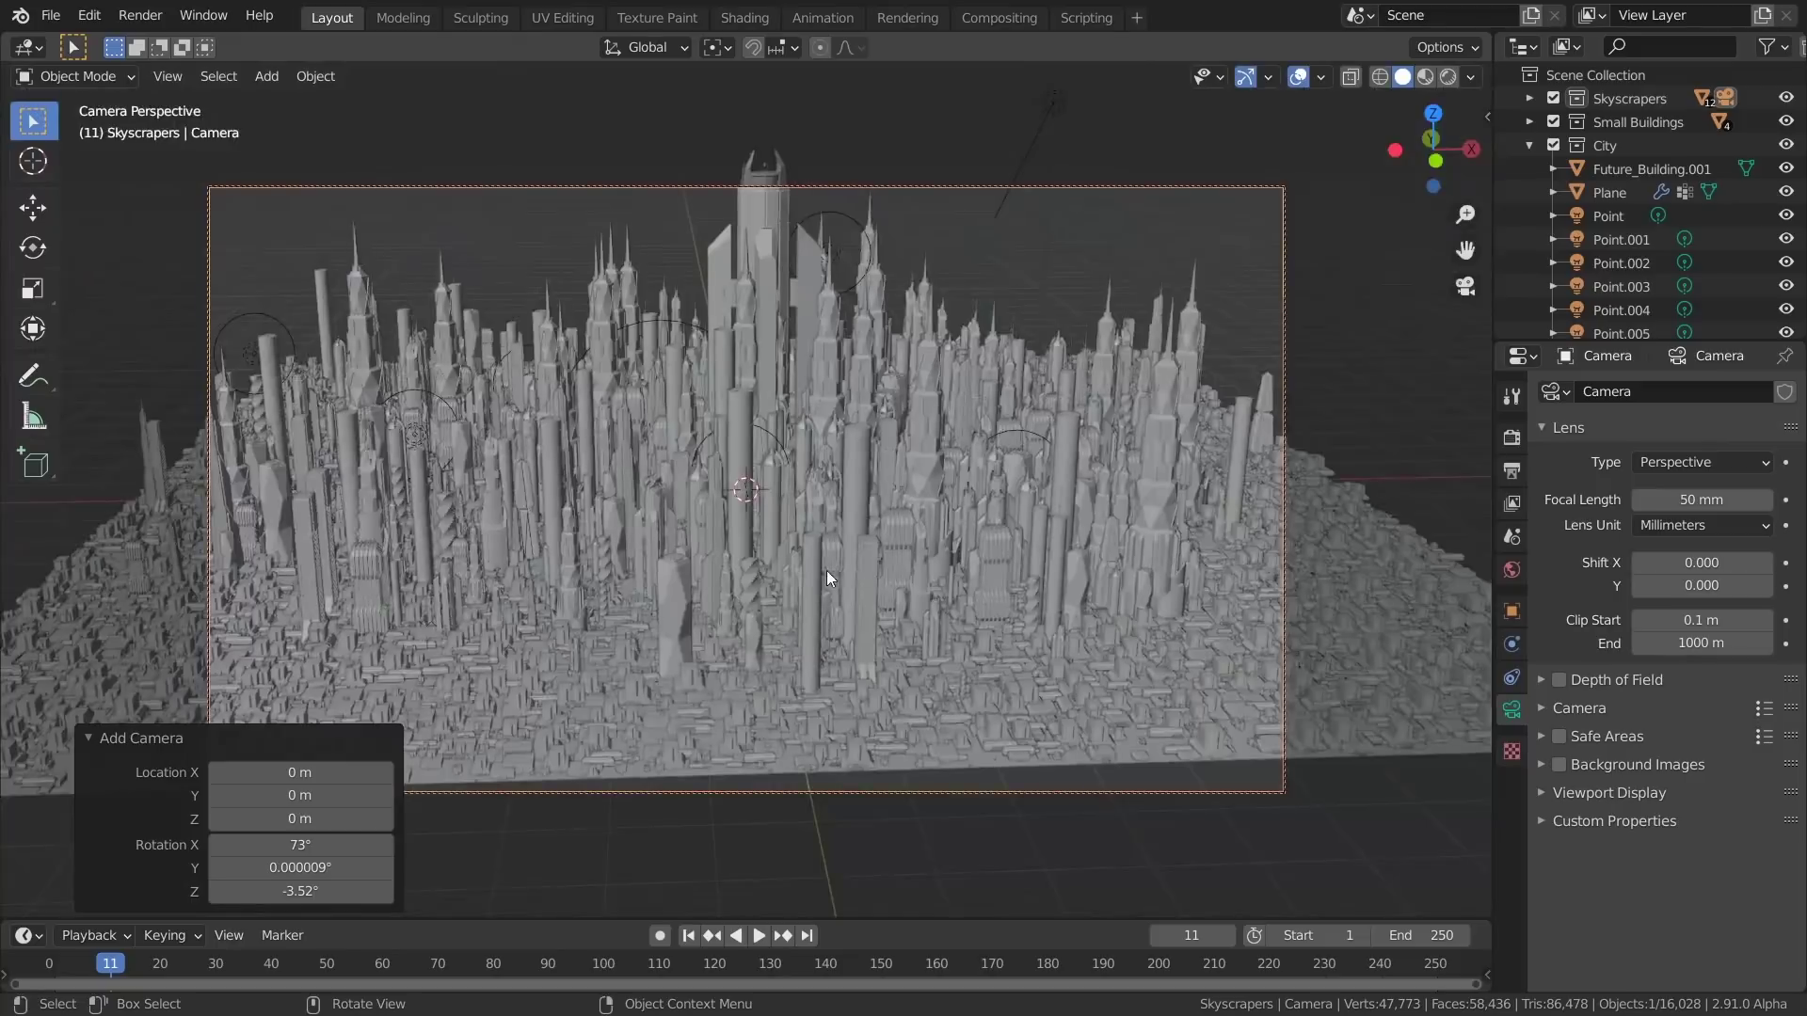
pyautogui.moveTo(826, 570); pyautogui.dragTo(861, 529, button='middle')
pyautogui.moveTo(861, 528)
pyautogui.keyDown('shift'); pyautogui.mouseDown(button='middle')
pyautogui.moveTo(854, 606)
pyautogui.moveTo(805, 602)
pyautogui.moveTo(930, 320)
pyautogui.moveTo(816, 488)
pyautogui.moveTo(872, 461)
pyautogui.moveTo(858, 471)
pyautogui.mouseUp(button='middle'); pyautogui.keyUp('shift')
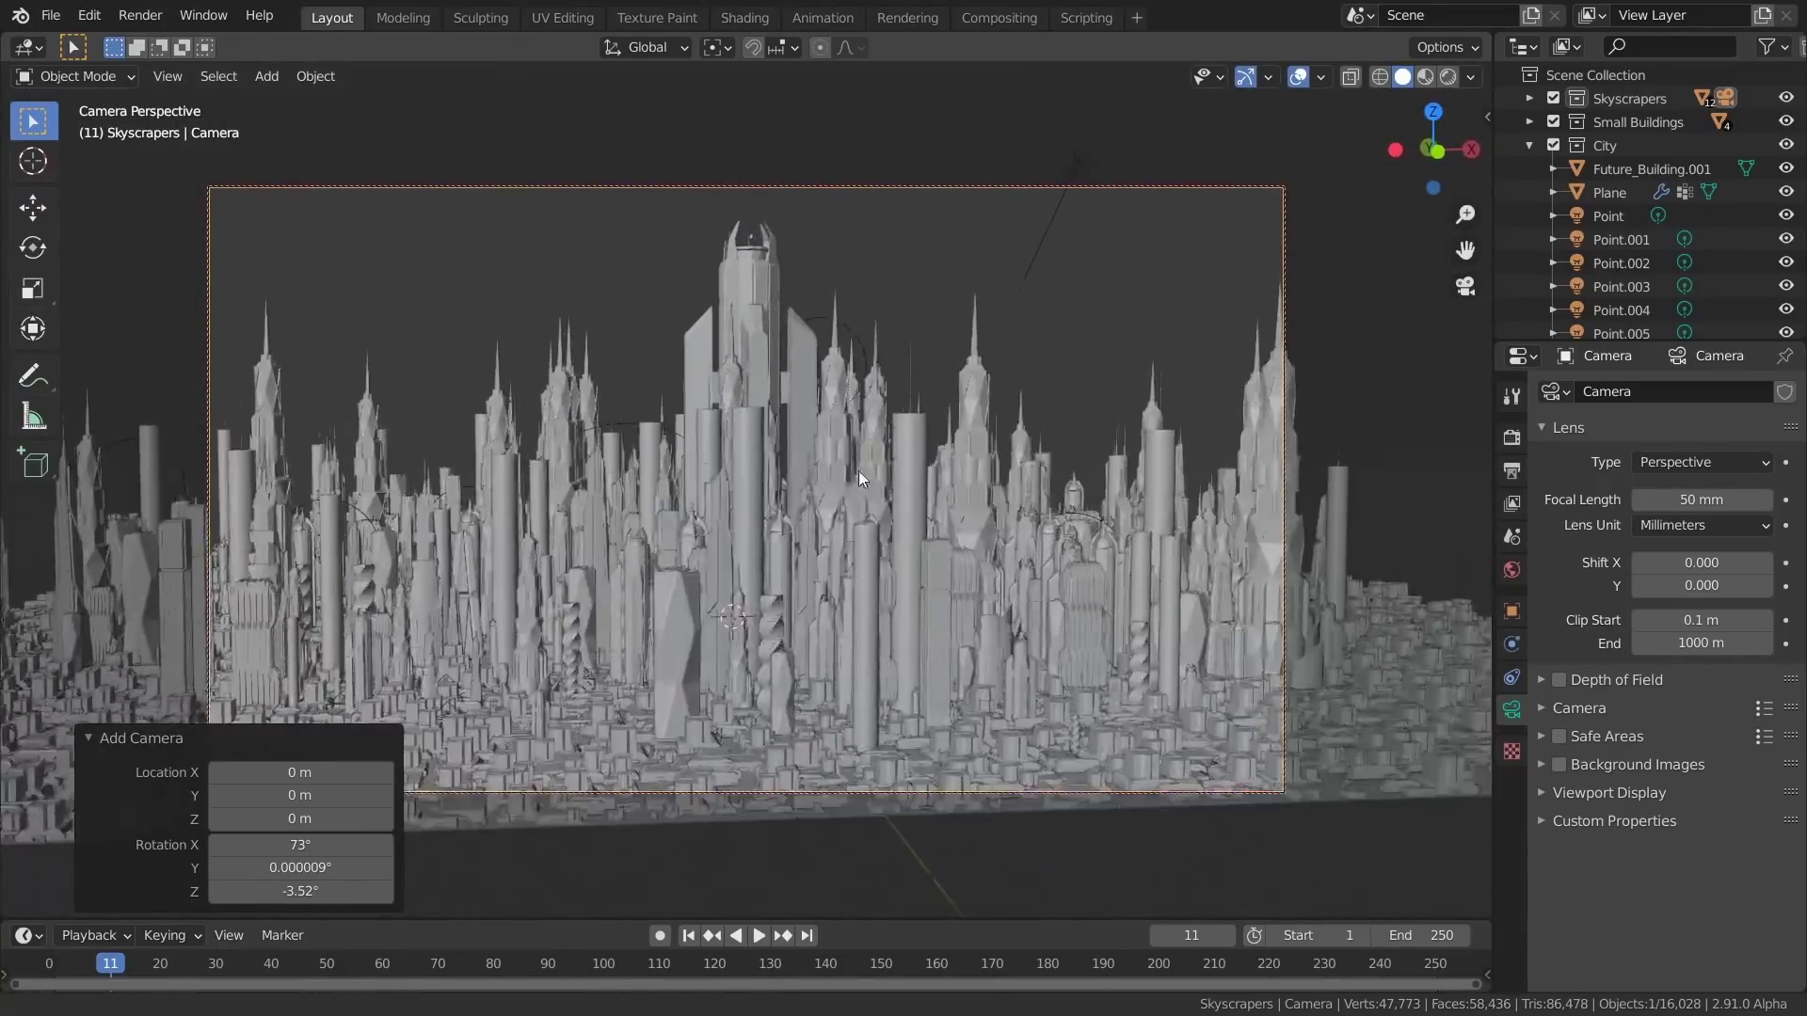
# Preview the camera view in rendered shading without overlays and reframe the camera on the foggy skyline
pyautogui.click(1447, 77)
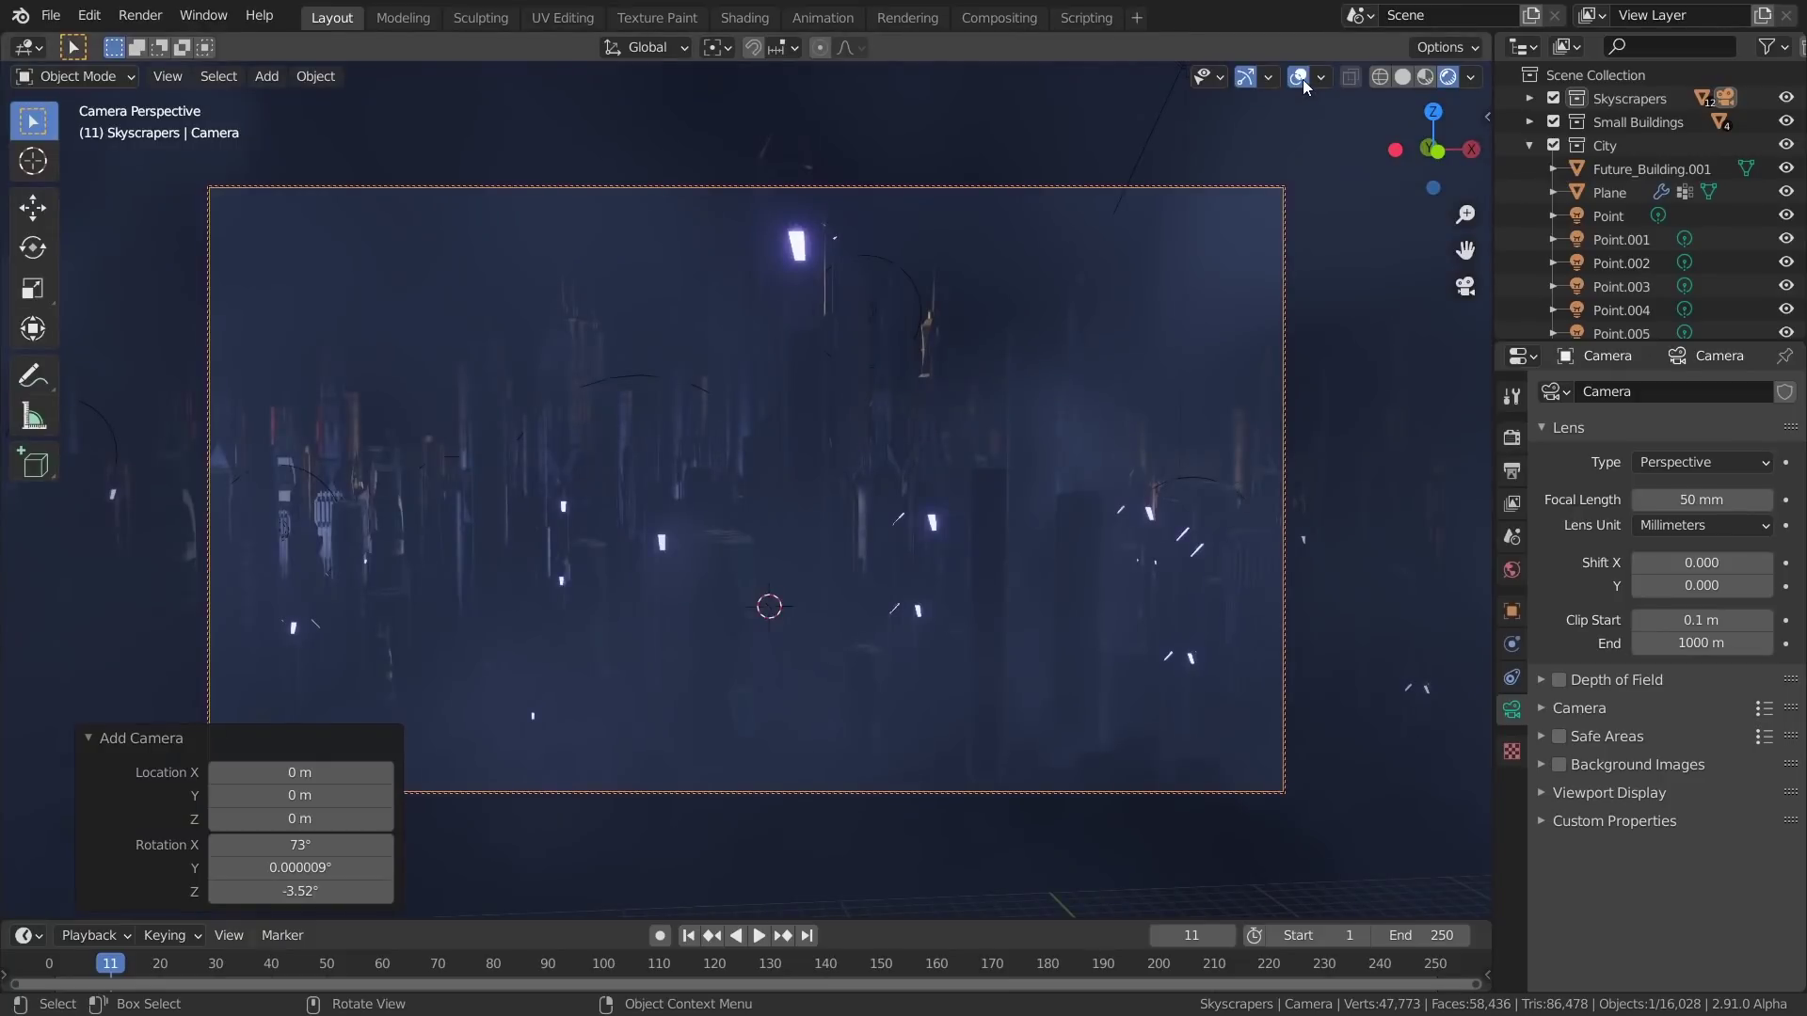
pyautogui.click(1300, 77)
pyautogui.moveTo(997, 547); pyautogui.dragTo(944, 441, button='middle')
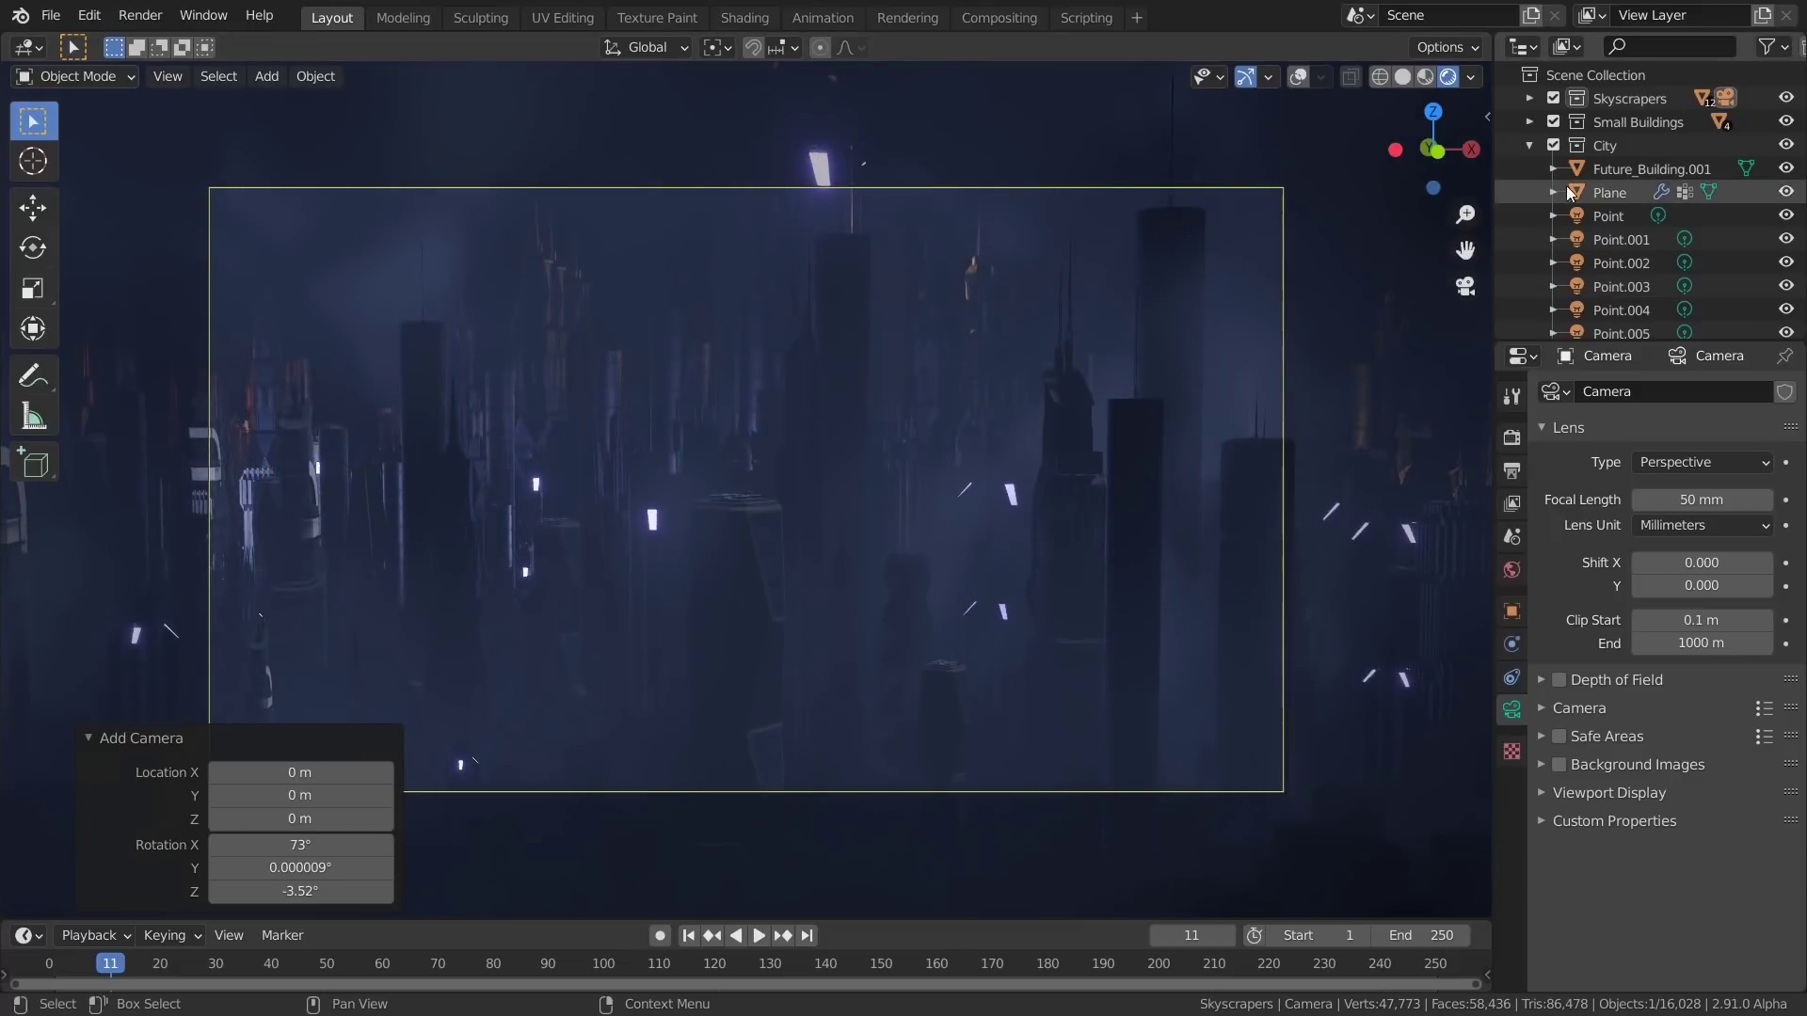
# Lower the Sun light's strength to 1.740 and swing the camera around to look down on the tower
pyautogui.scroll(-3, 1600, 225)
pyautogui.click(1609, 320)
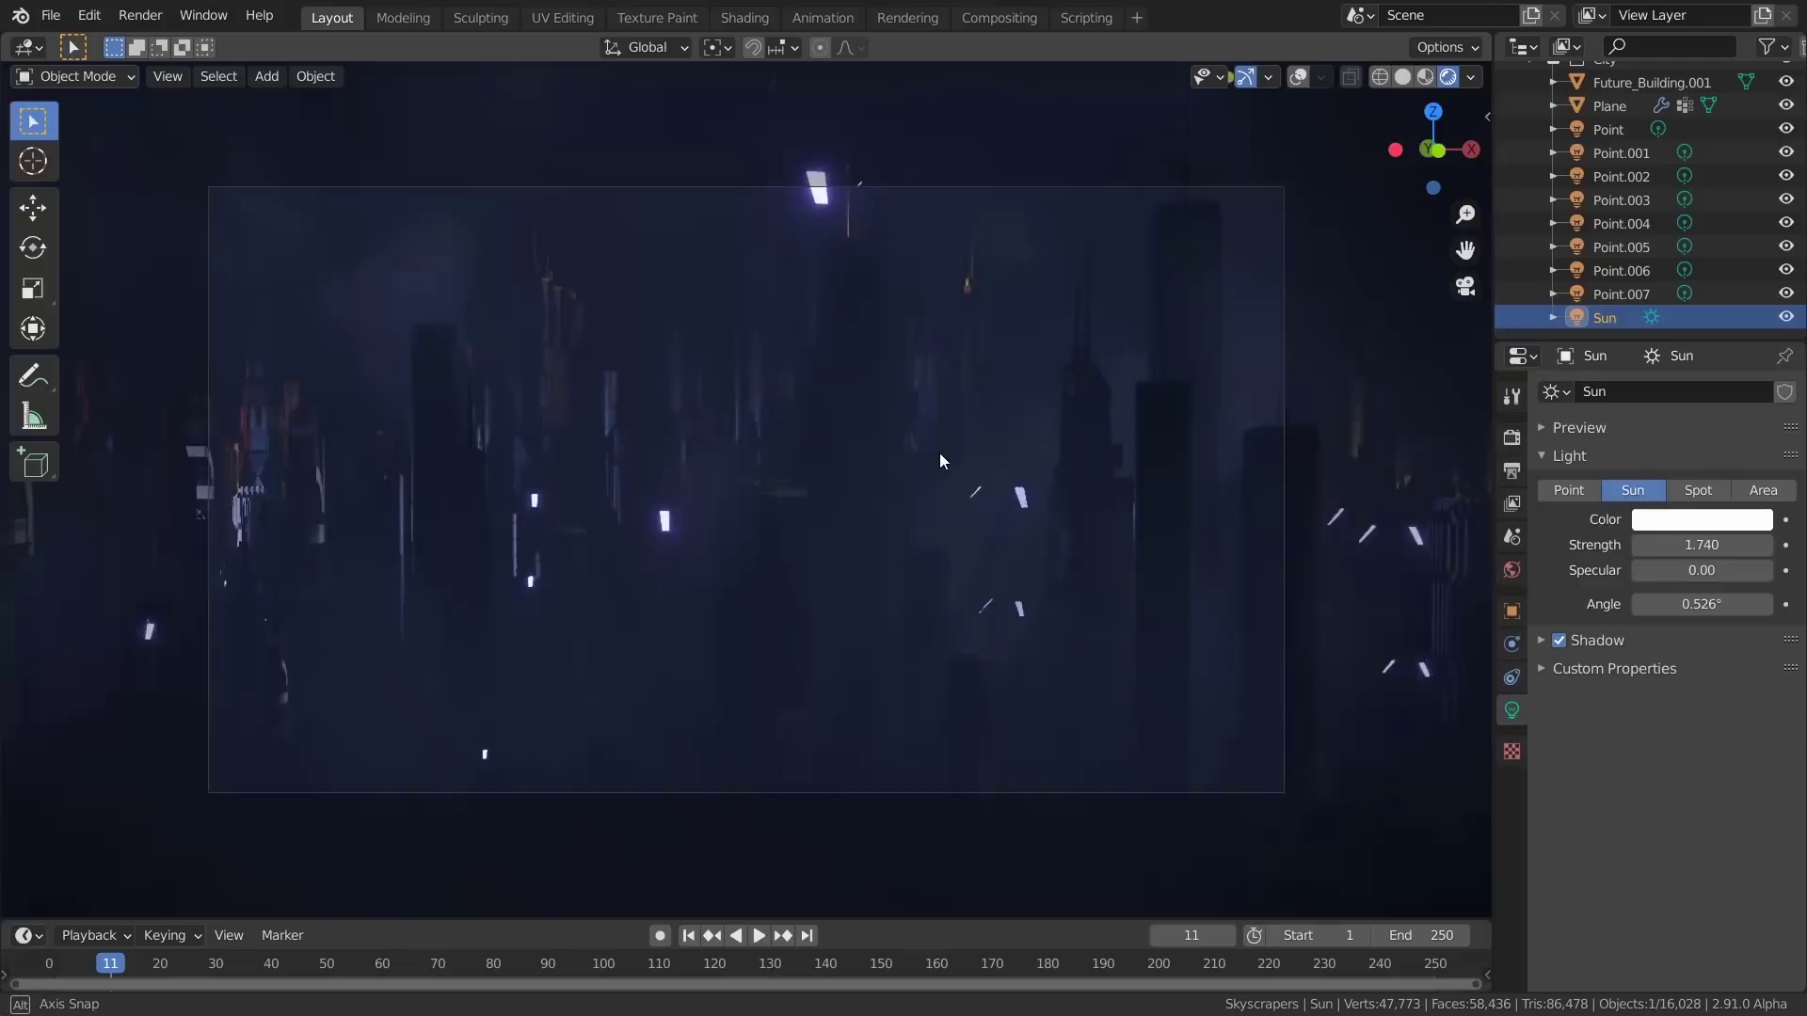
pyautogui.moveTo(954, 442); pyautogui.dragTo(939, 510, button='middle')
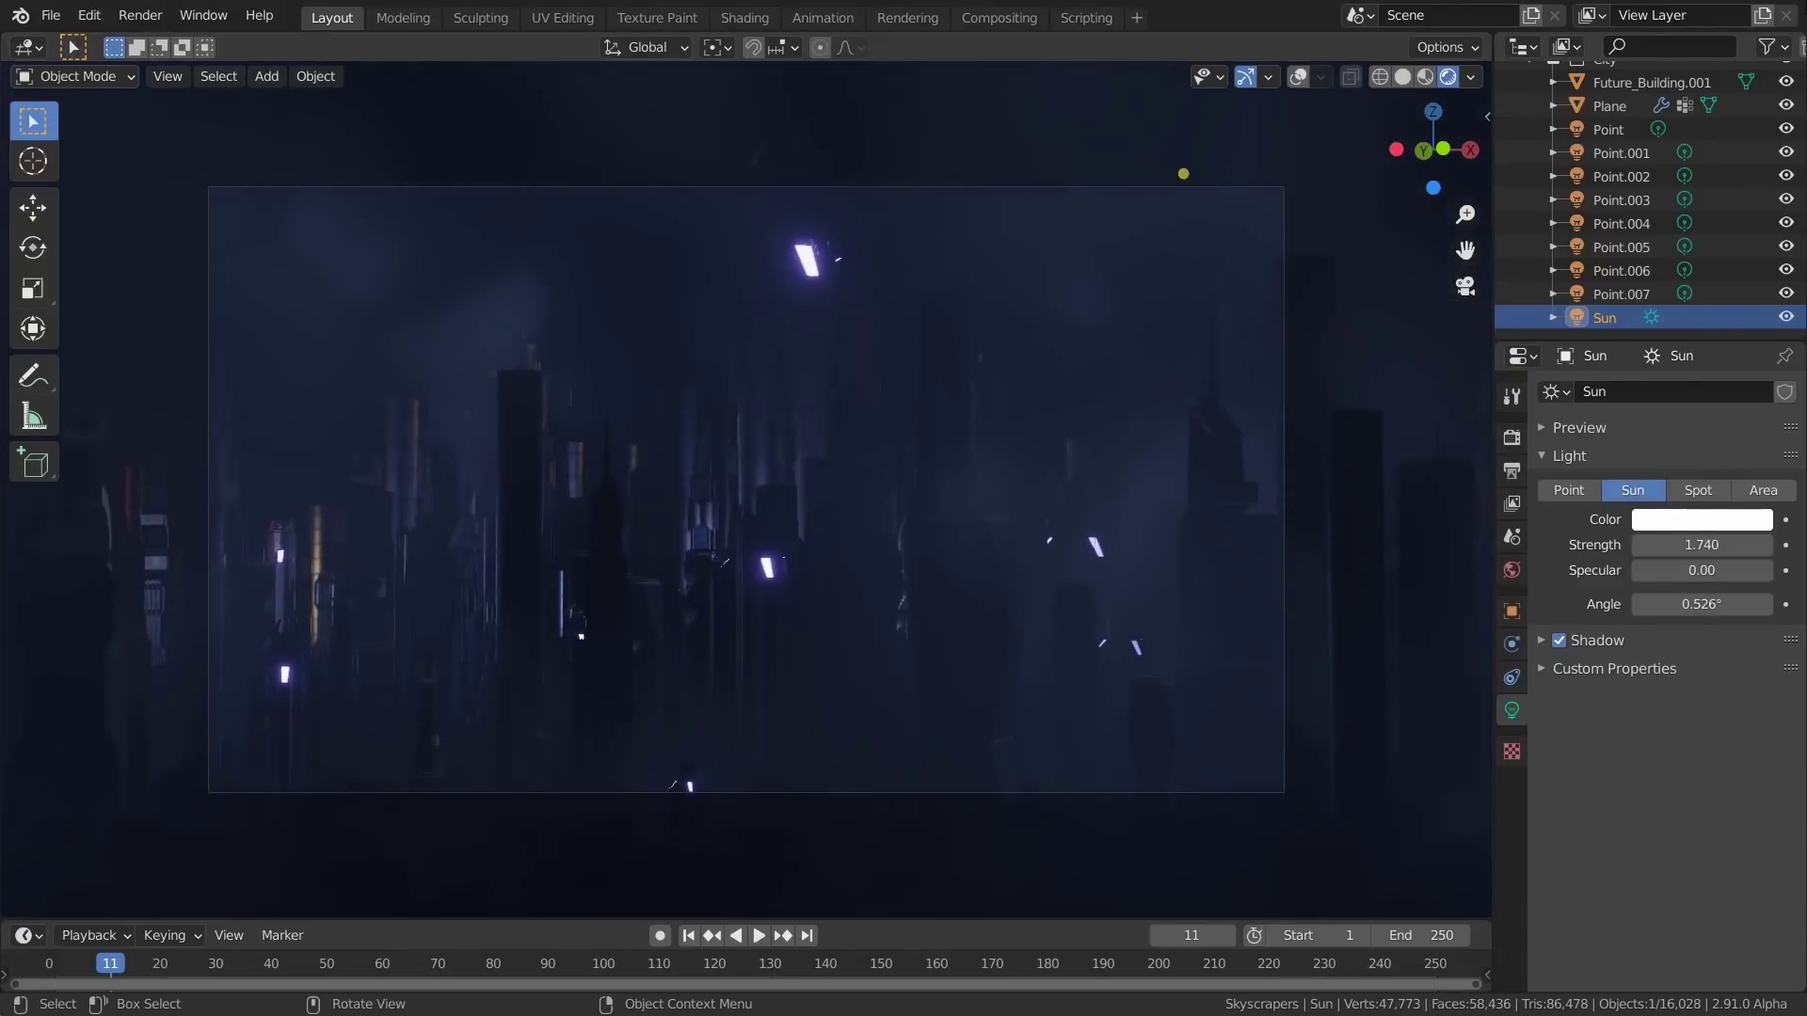
pyautogui.moveTo(727, 574); pyautogui.dragTo(1308, 131, button='middle')
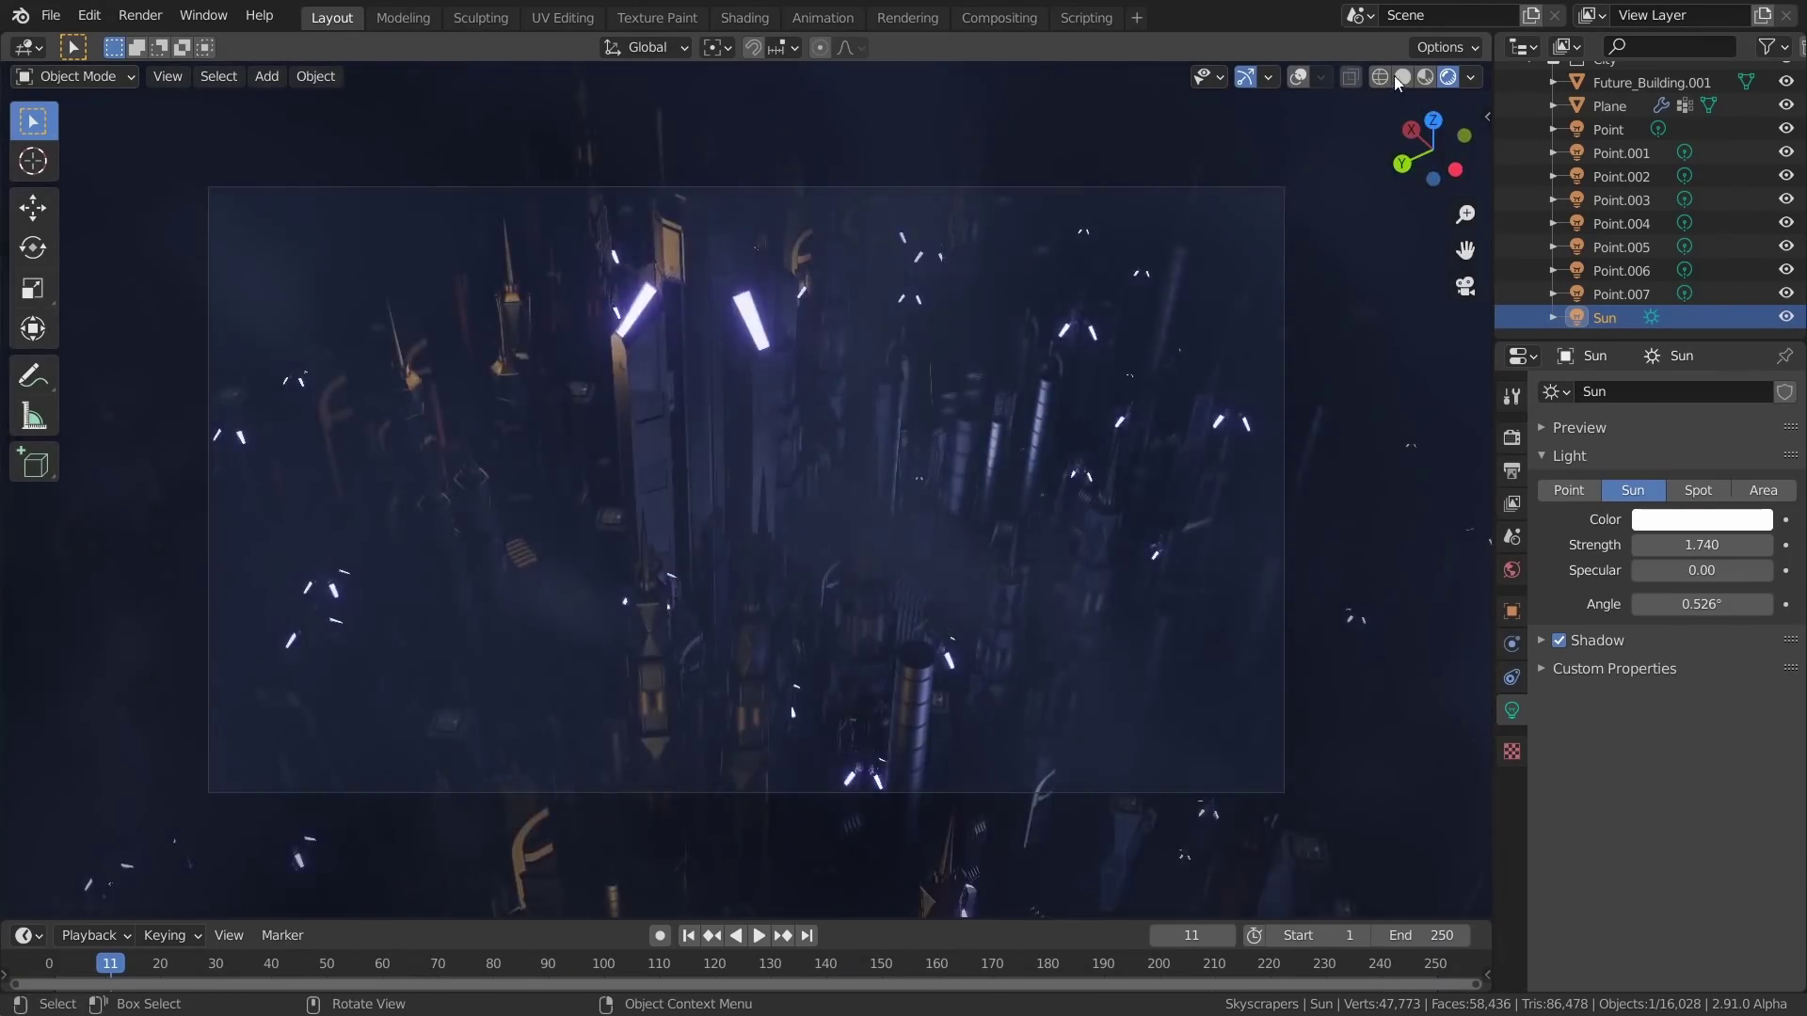
# In solid shading with overlays shown, duplicate the orange light Point.004 and place the copy near the central tower
pyautogui.click(1402, 76)
pyautogui.moveTo(716, 432)
pyautogui.mouseDown(button='middle')
pyautogui.moveTo(732, 505)
pyautogui.moveTo(819, 542)
pyautogui.mouseUp(button='middle')
pyautogui.moveTo(785, 430); pyautogui.dragTo(824, 489, button='middle')
pyautogui.click(1620, 224)
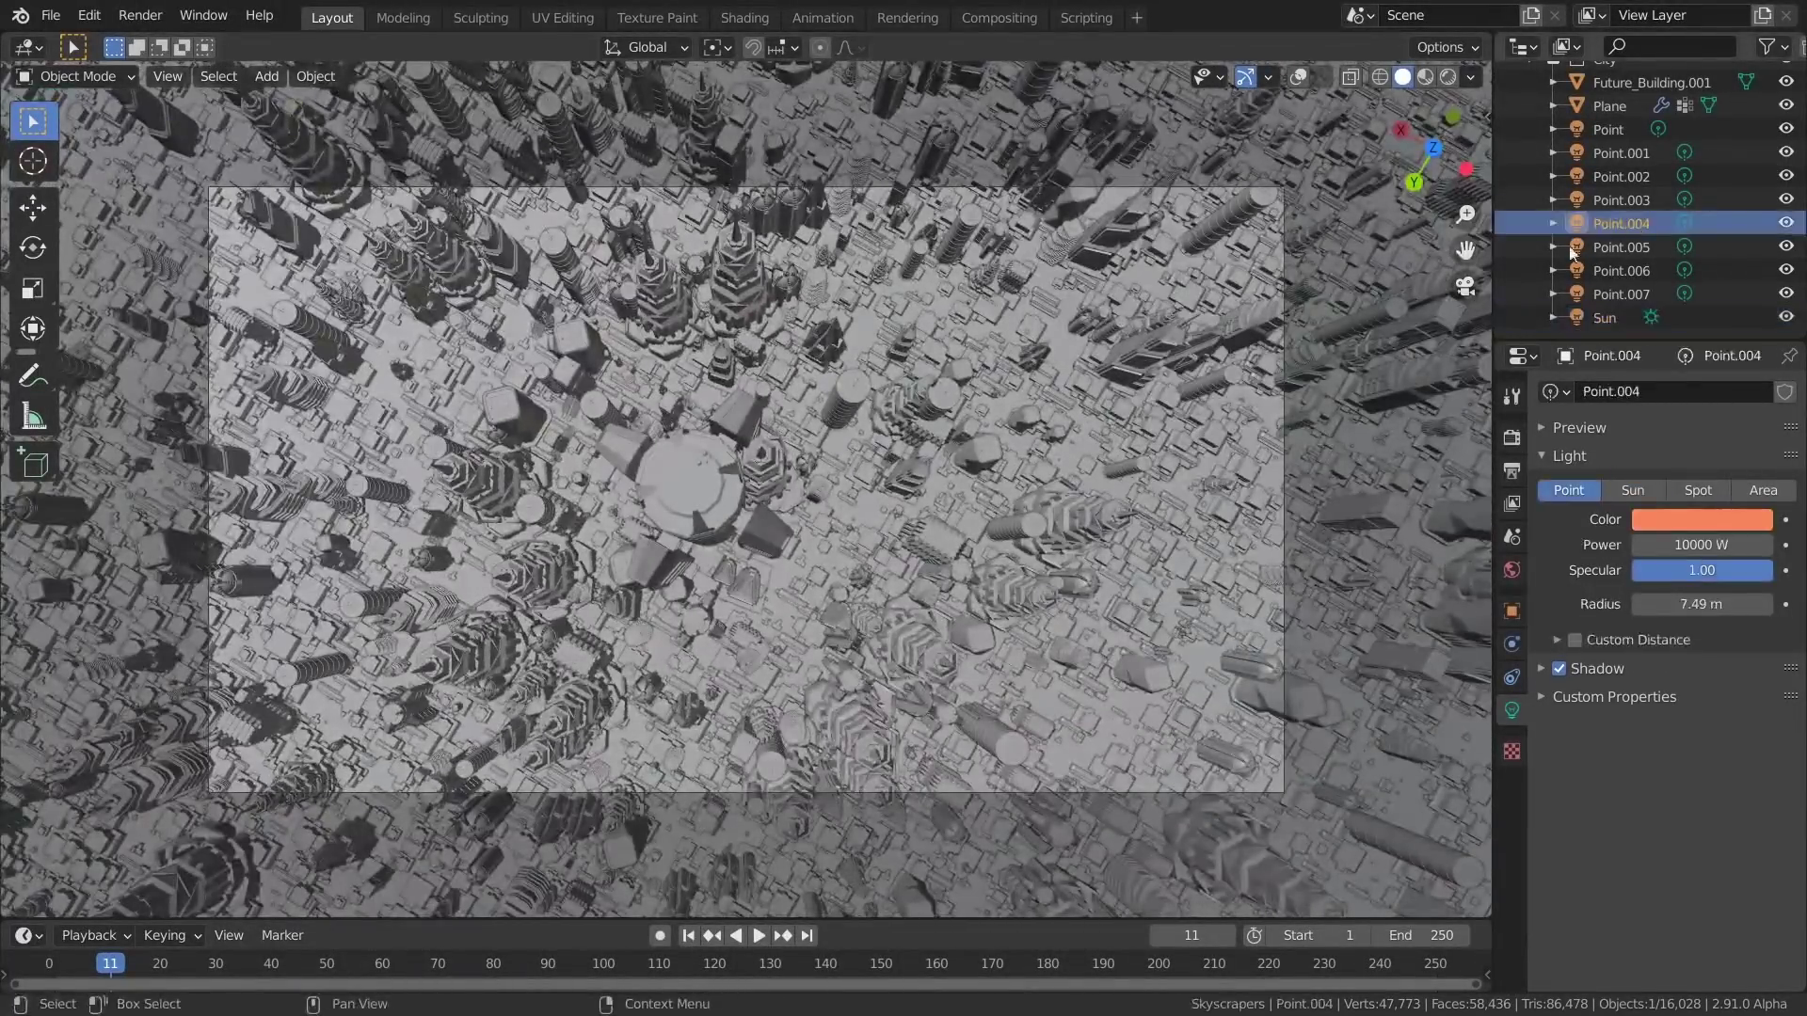
pyautogui.click(1302, 78)
pyautogui.moveTo(852, 475); pyautogui.dragTo(525, 590, button='middle')
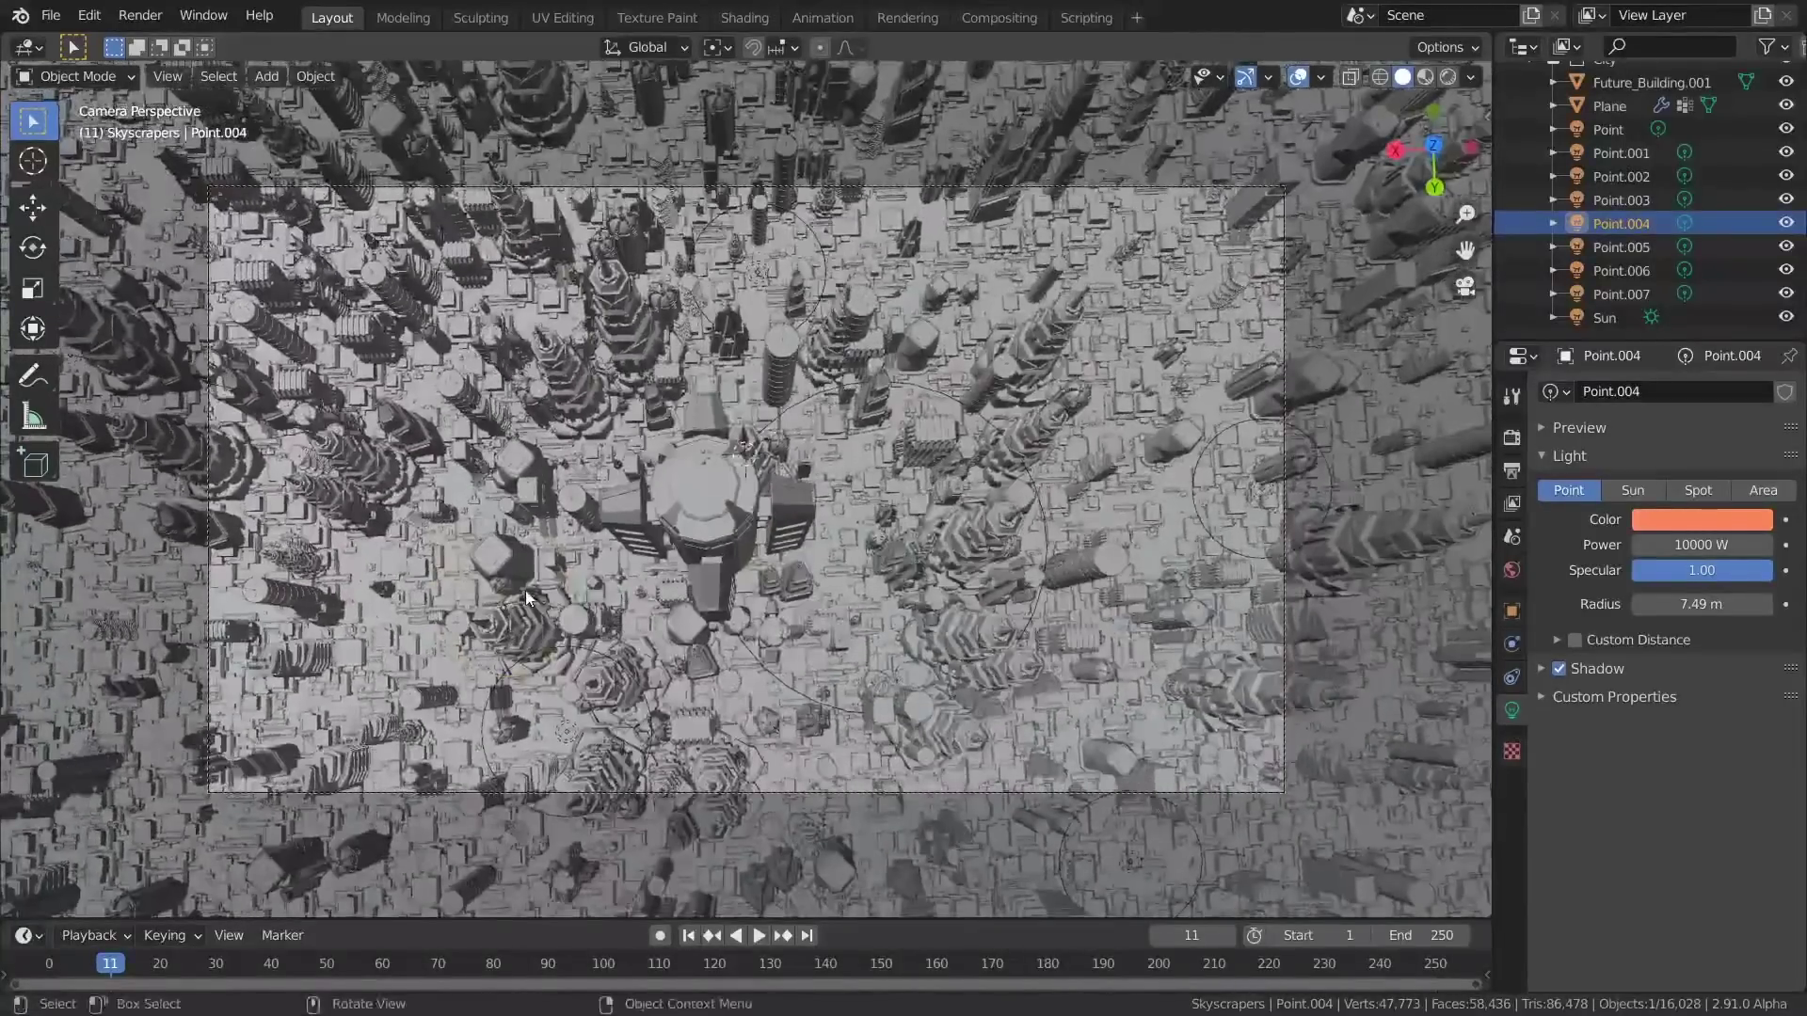
pyautogui.hotkey('shift', 'd')
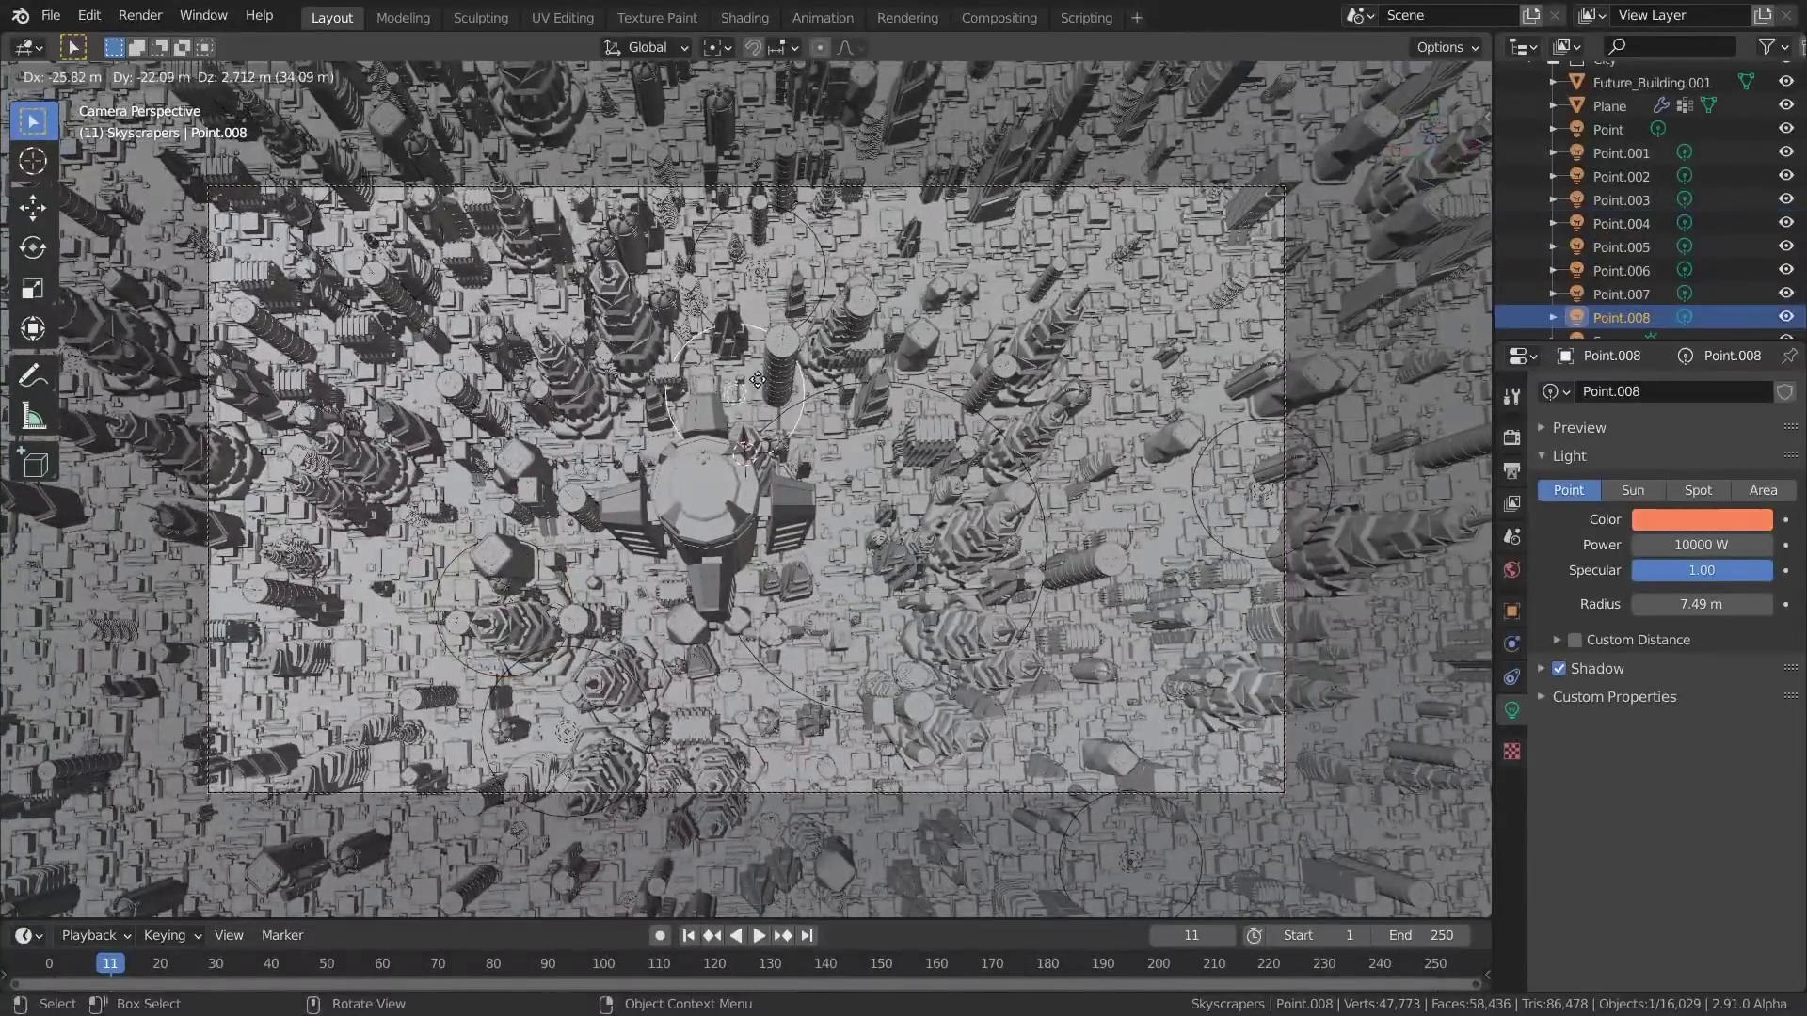
pyautogui.click(849, 438)
# Set the power of the duplicated orange light Point.008 to 100000 W
pyautogui.moveTo(883, 448); pyautogui.dragTo(841, 490, button='middle')
pyautogui.keyDown('shift'); pyautogui.moveTo(884, 580); pyautogui.dragTo(717, 476, button='middle'); pyautogui.keyUp('shift')
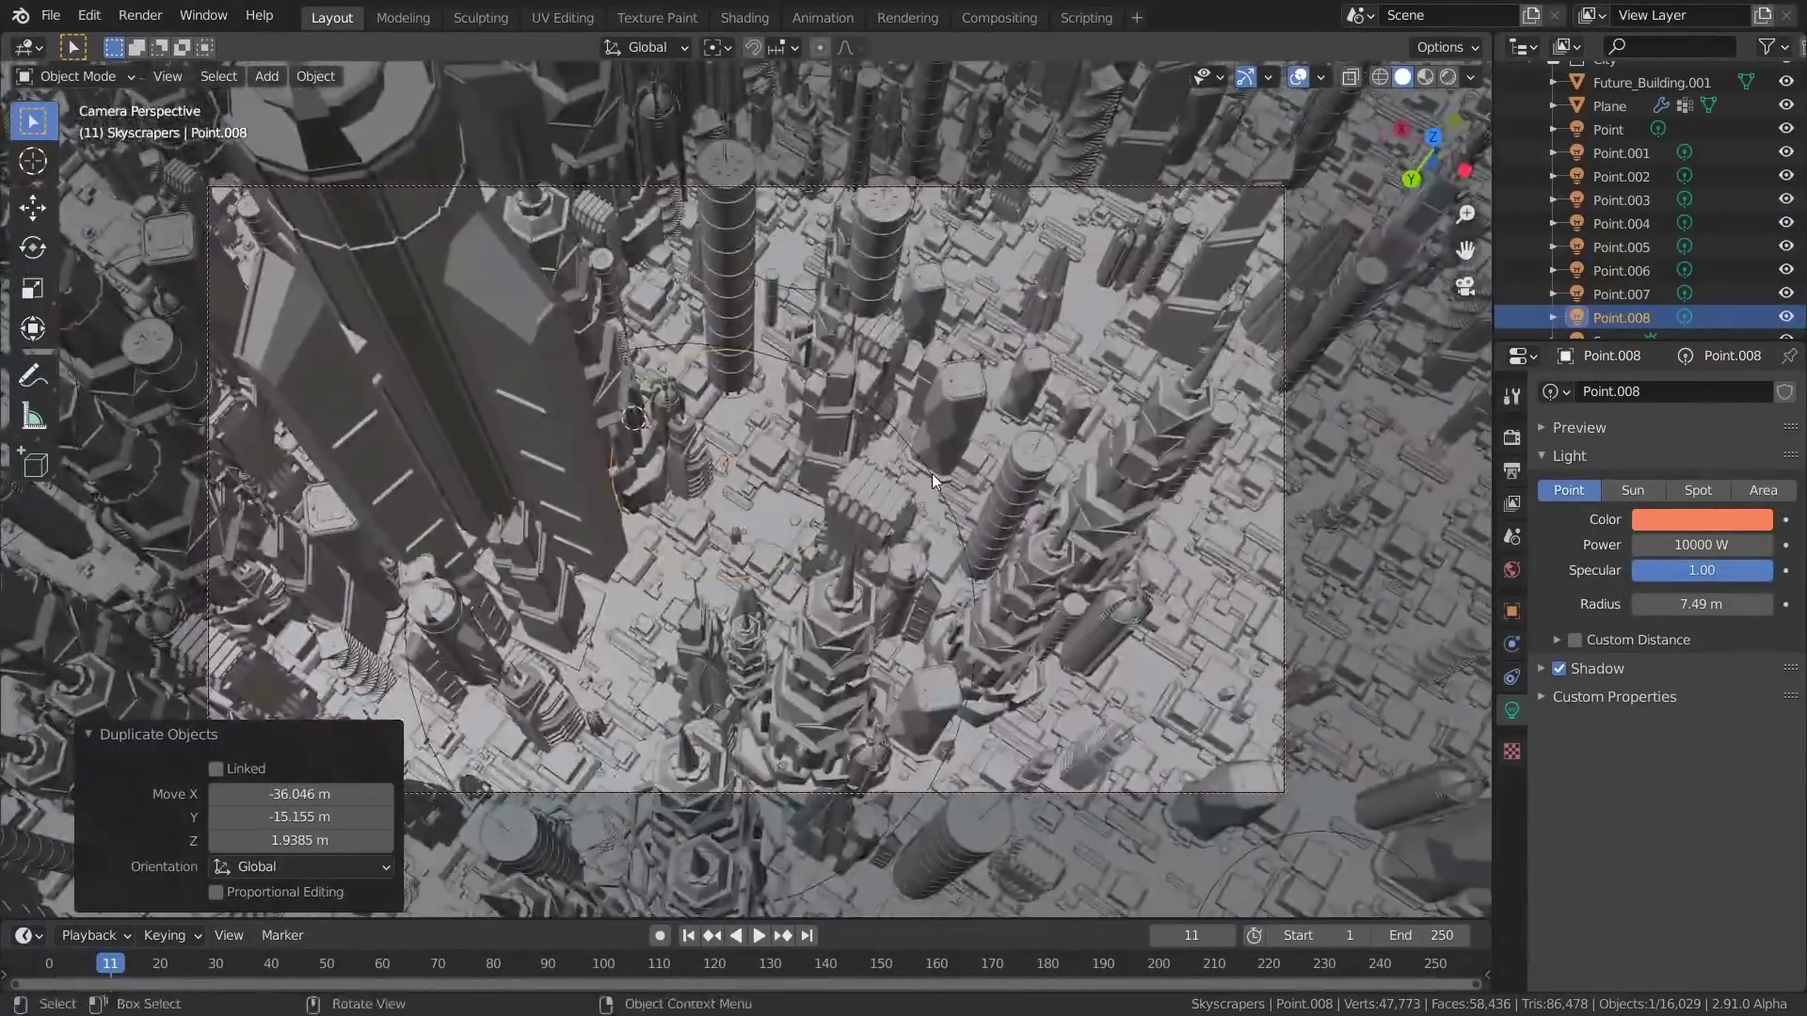
pyautogui.click(932, 472)
pyautogui.moveTo(931, 472); pyautogui.dragTo(707, 488, button='middle')
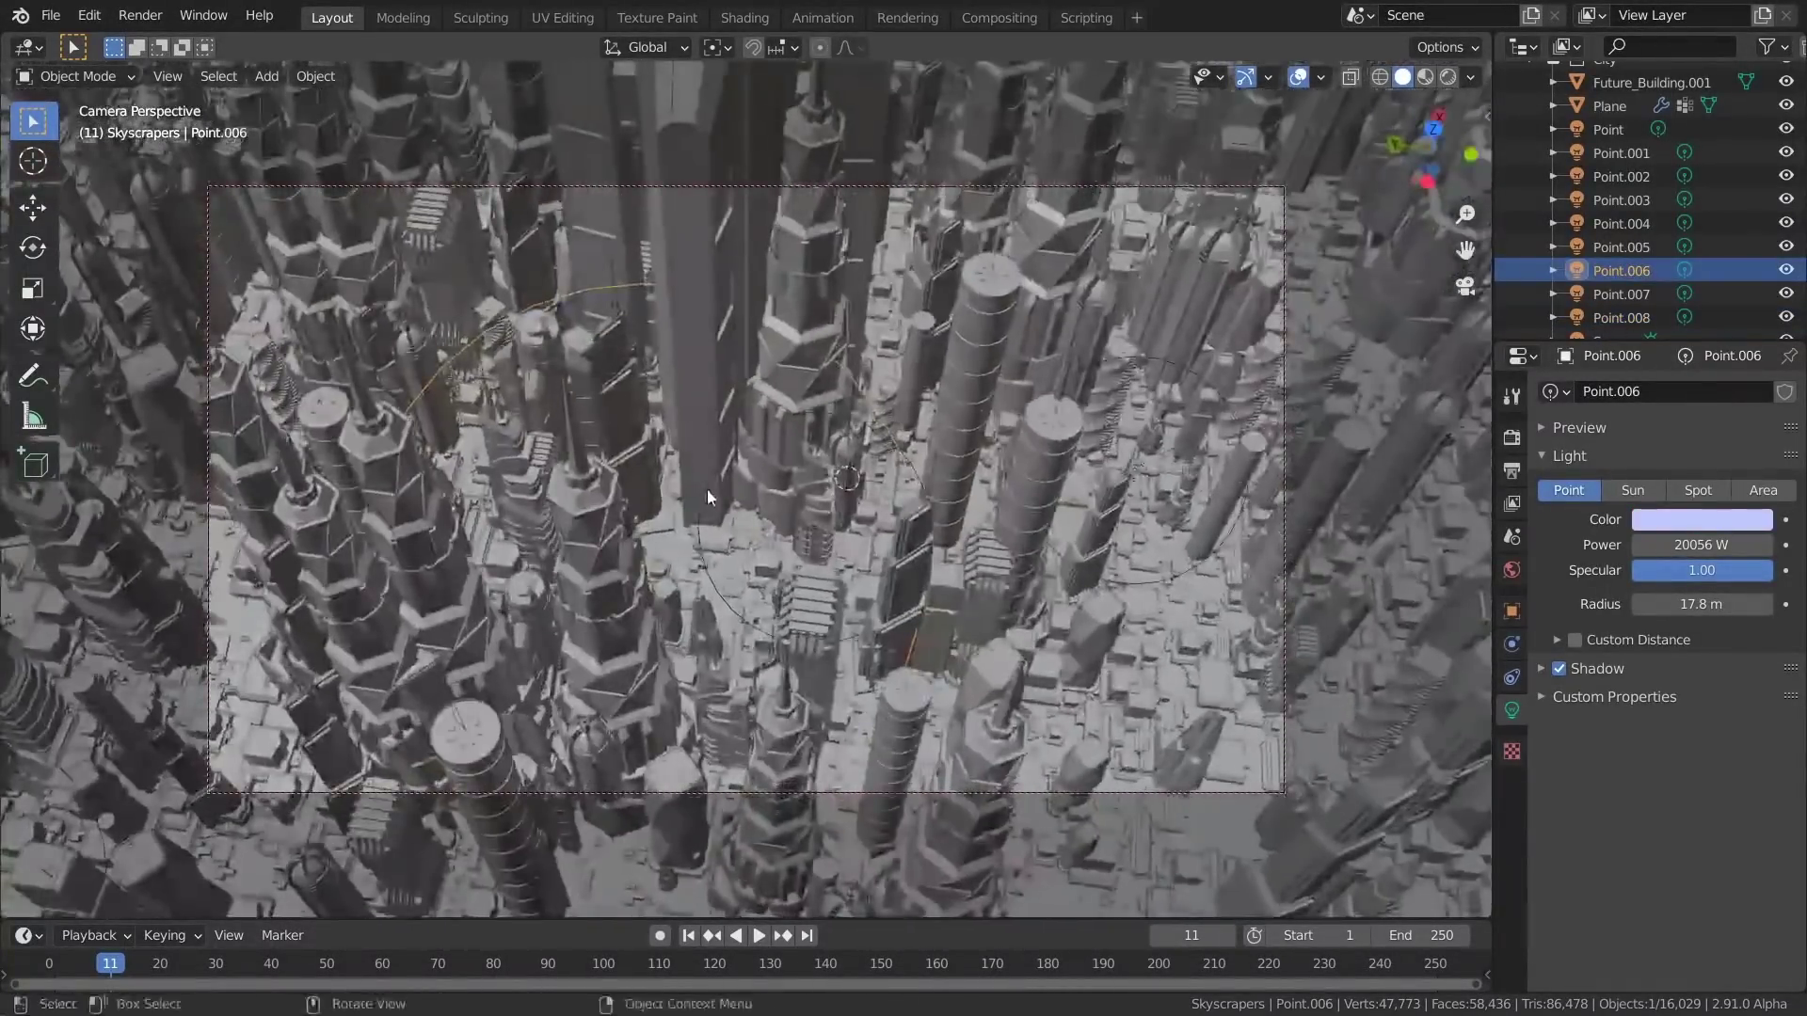
pyautogui.click(708, 489)
pyautogui.doubleClick(1658, 545)
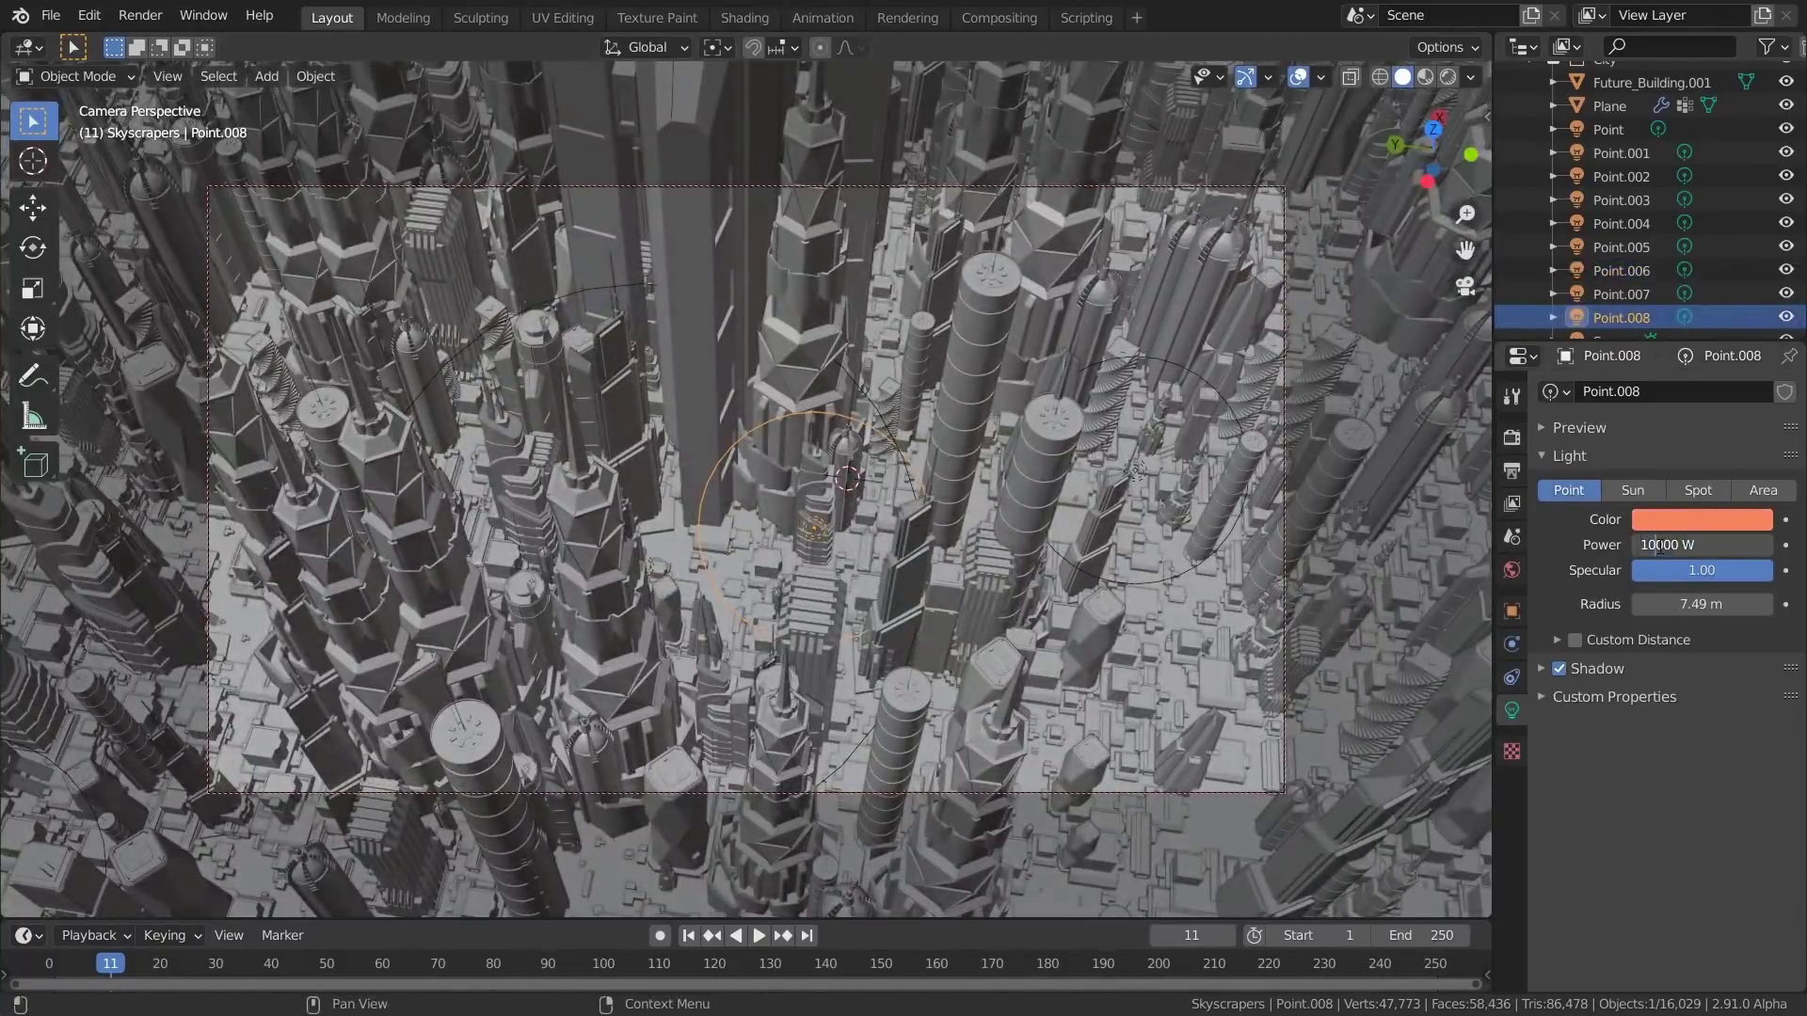
pyautogui.write('0')
pyautogui.press('Return')
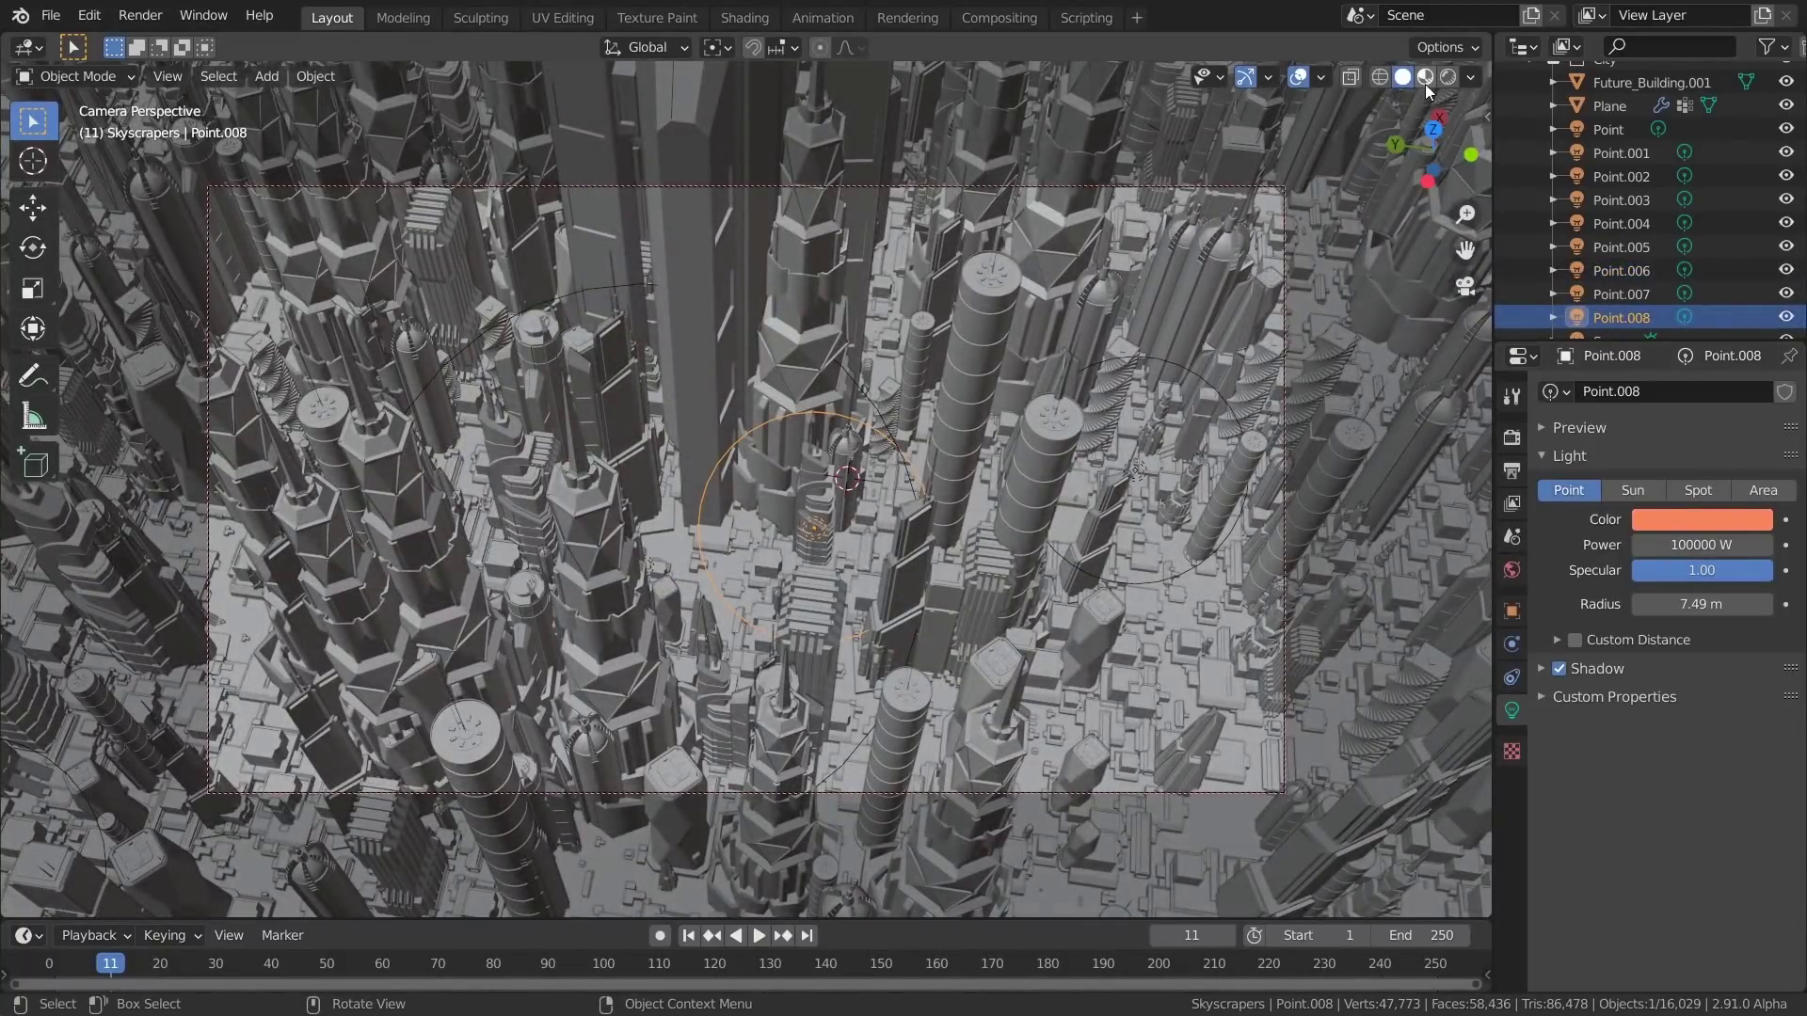
# Switch to rendered shading without overlays and reposition the camera to frame the tower centrally above the orange-lit skyline
pyautogui.click(1447, 76)
pyautogui.moveTo(1176, 329)
pyautogui.mouseDown(button='middle')
pyautogui.moveTo(974, 502)
pyautogui.moveTo(889, 391)
pyautogui.moveTo(793, 323)
pyautogui.moveTo(779, 270)
pyautogui.moveTo(832, 292)
pyautogui.mouseUp(button='middle')
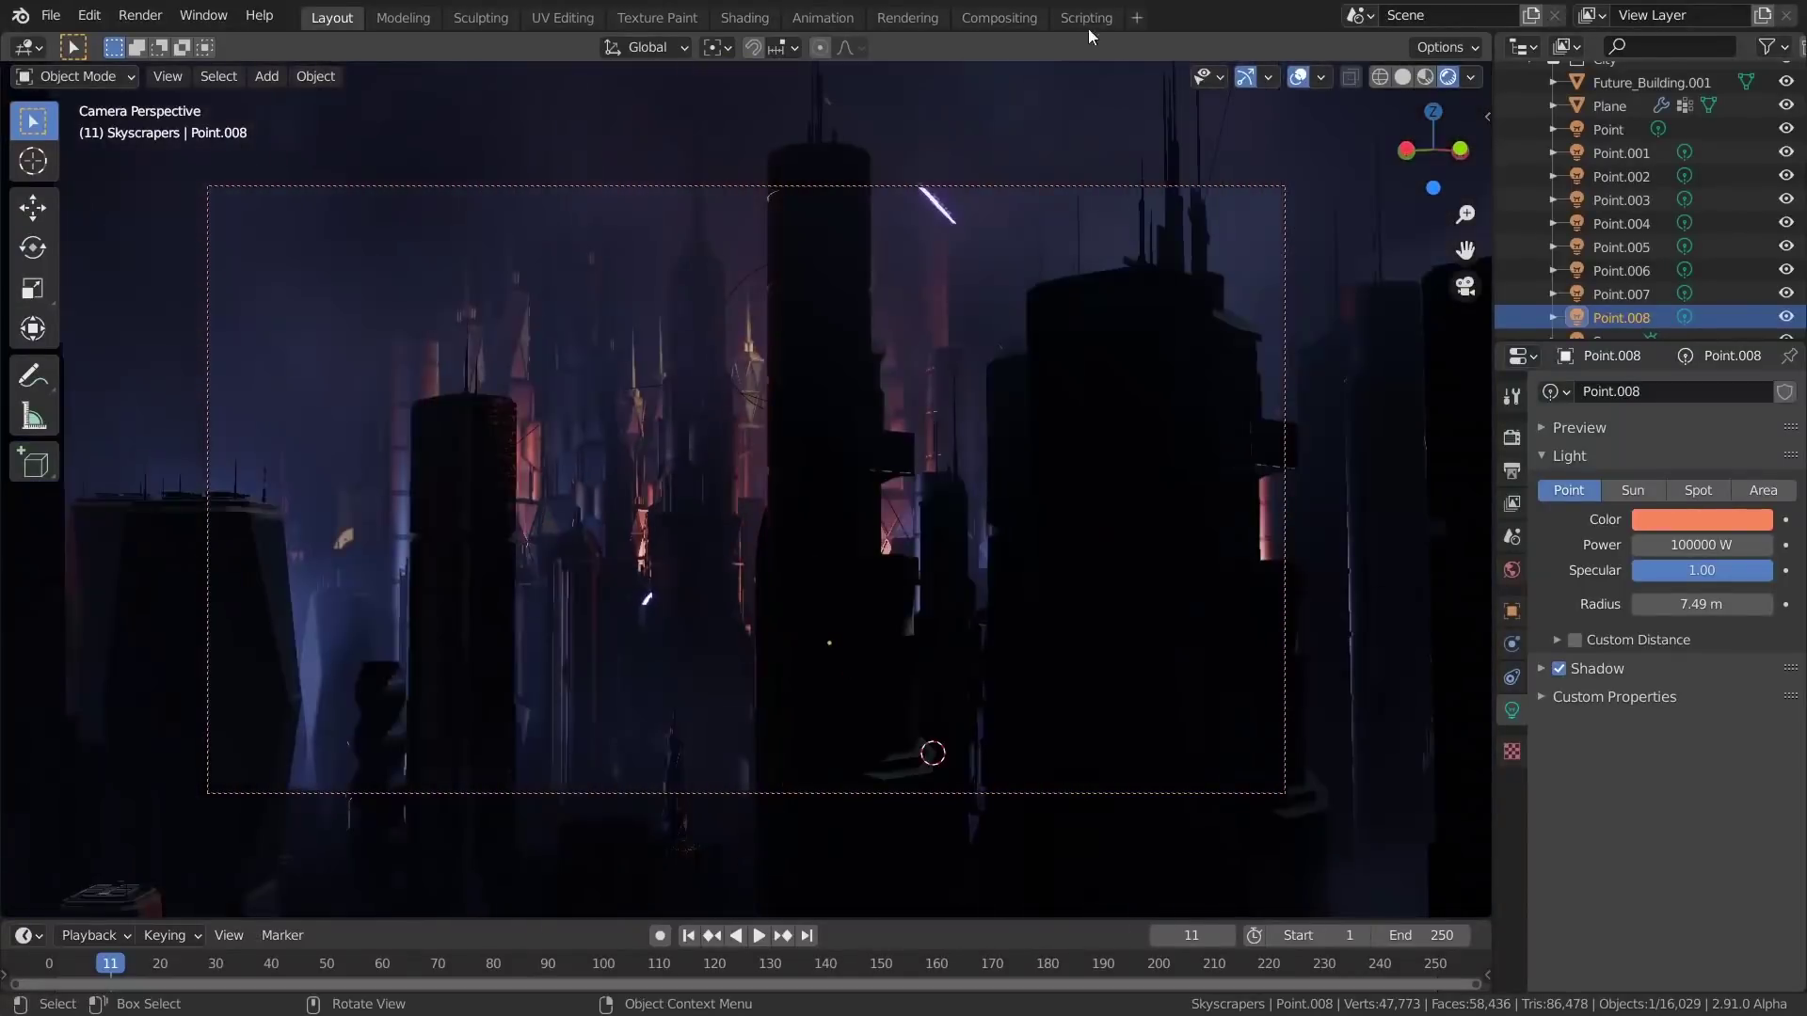
pyautogui.moveTo(748, 404); pyautogui.dragTo(819, 432, button='middle')
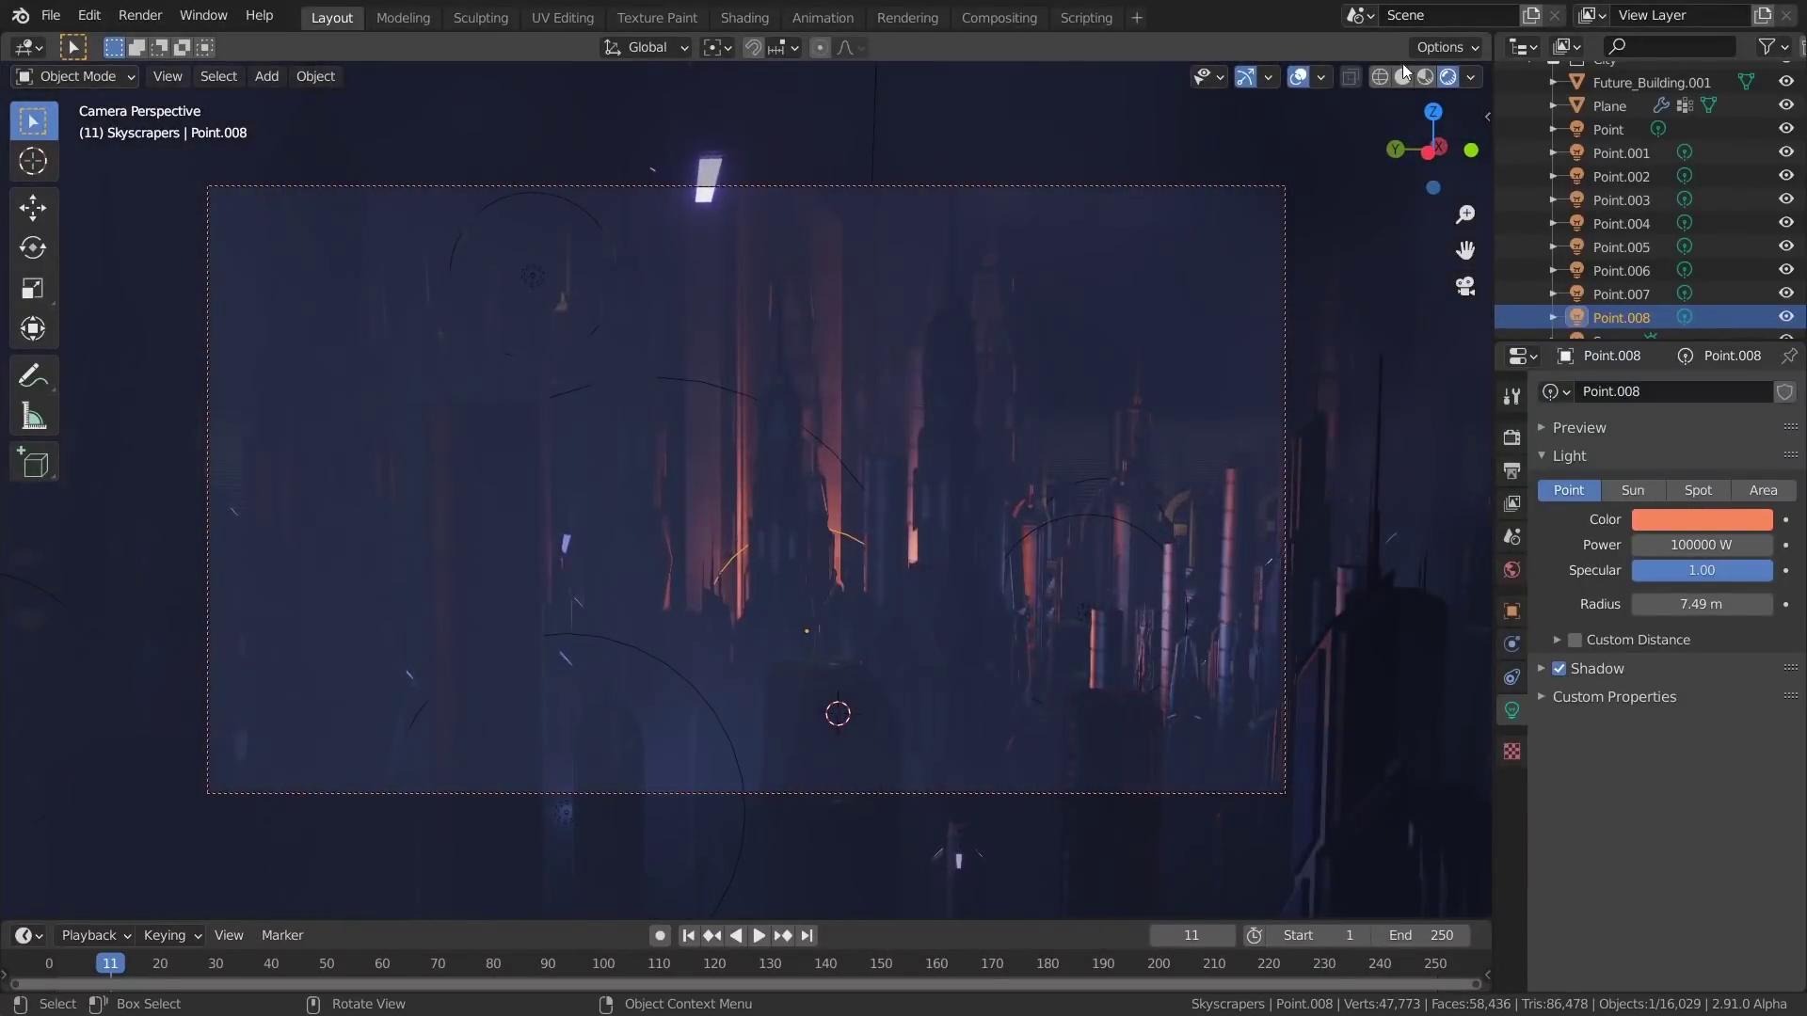
pyautogui.click(1297, 77)
pyautogui.moveTo(945, 442); pyautogui.dragTo(837, 423, button='middle')
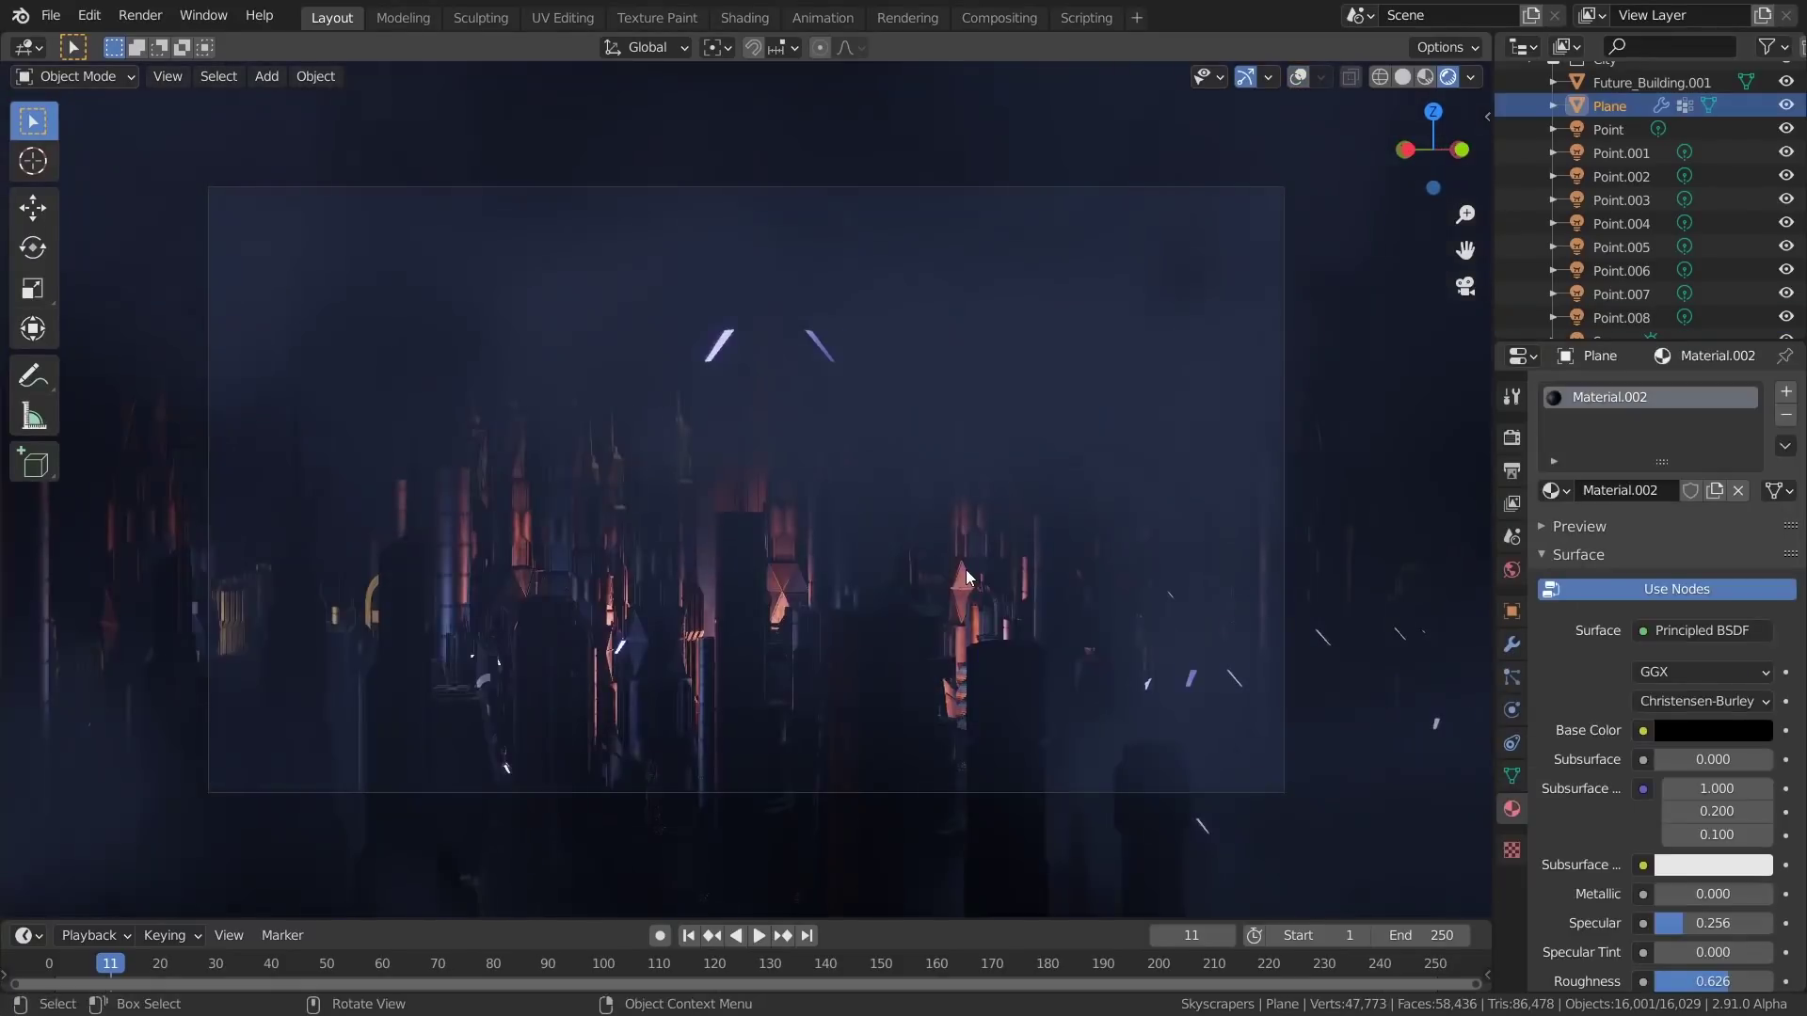
pyautogui.moveTo(966, 568); pyautogui.dragTo(798, 629, button='middle')
pyautogui.scroll(1, 809, 630)
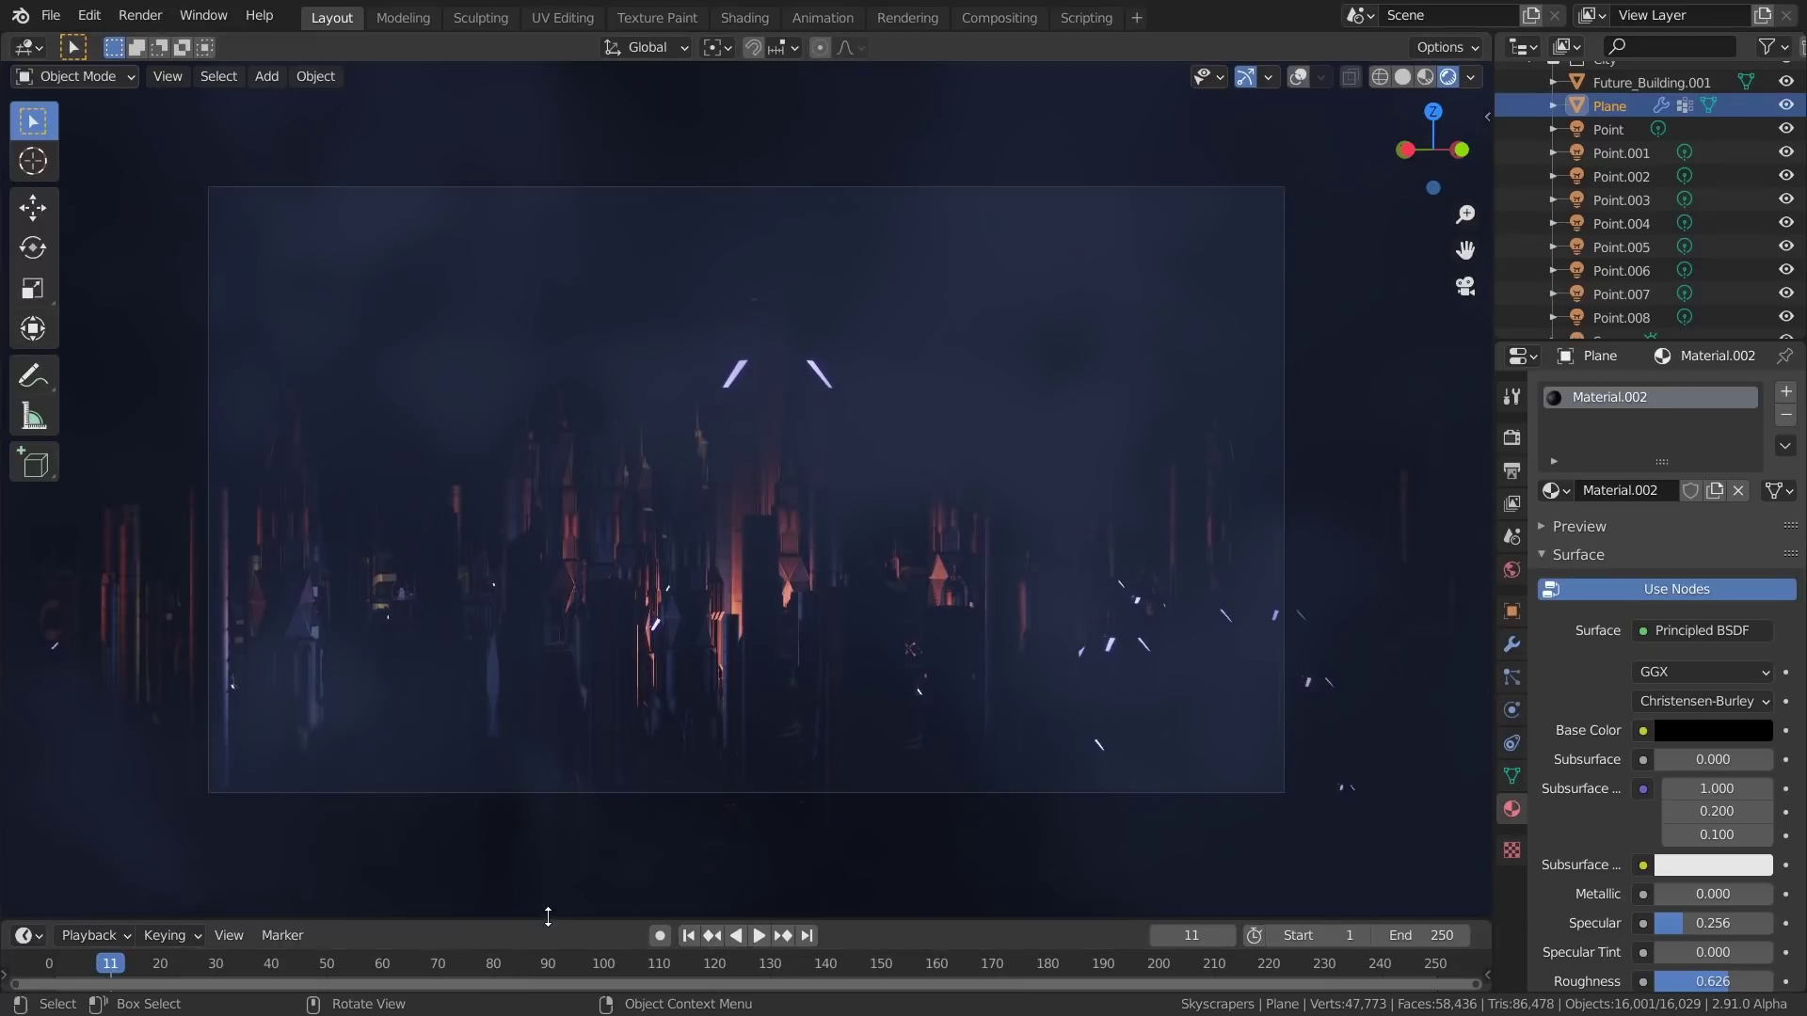
# Enlarge the timeline, go to frame 1 and insert a keyframe for the camera
pyautogui.moveTo(547, 916); pyautogui.dragTo(540, 867)
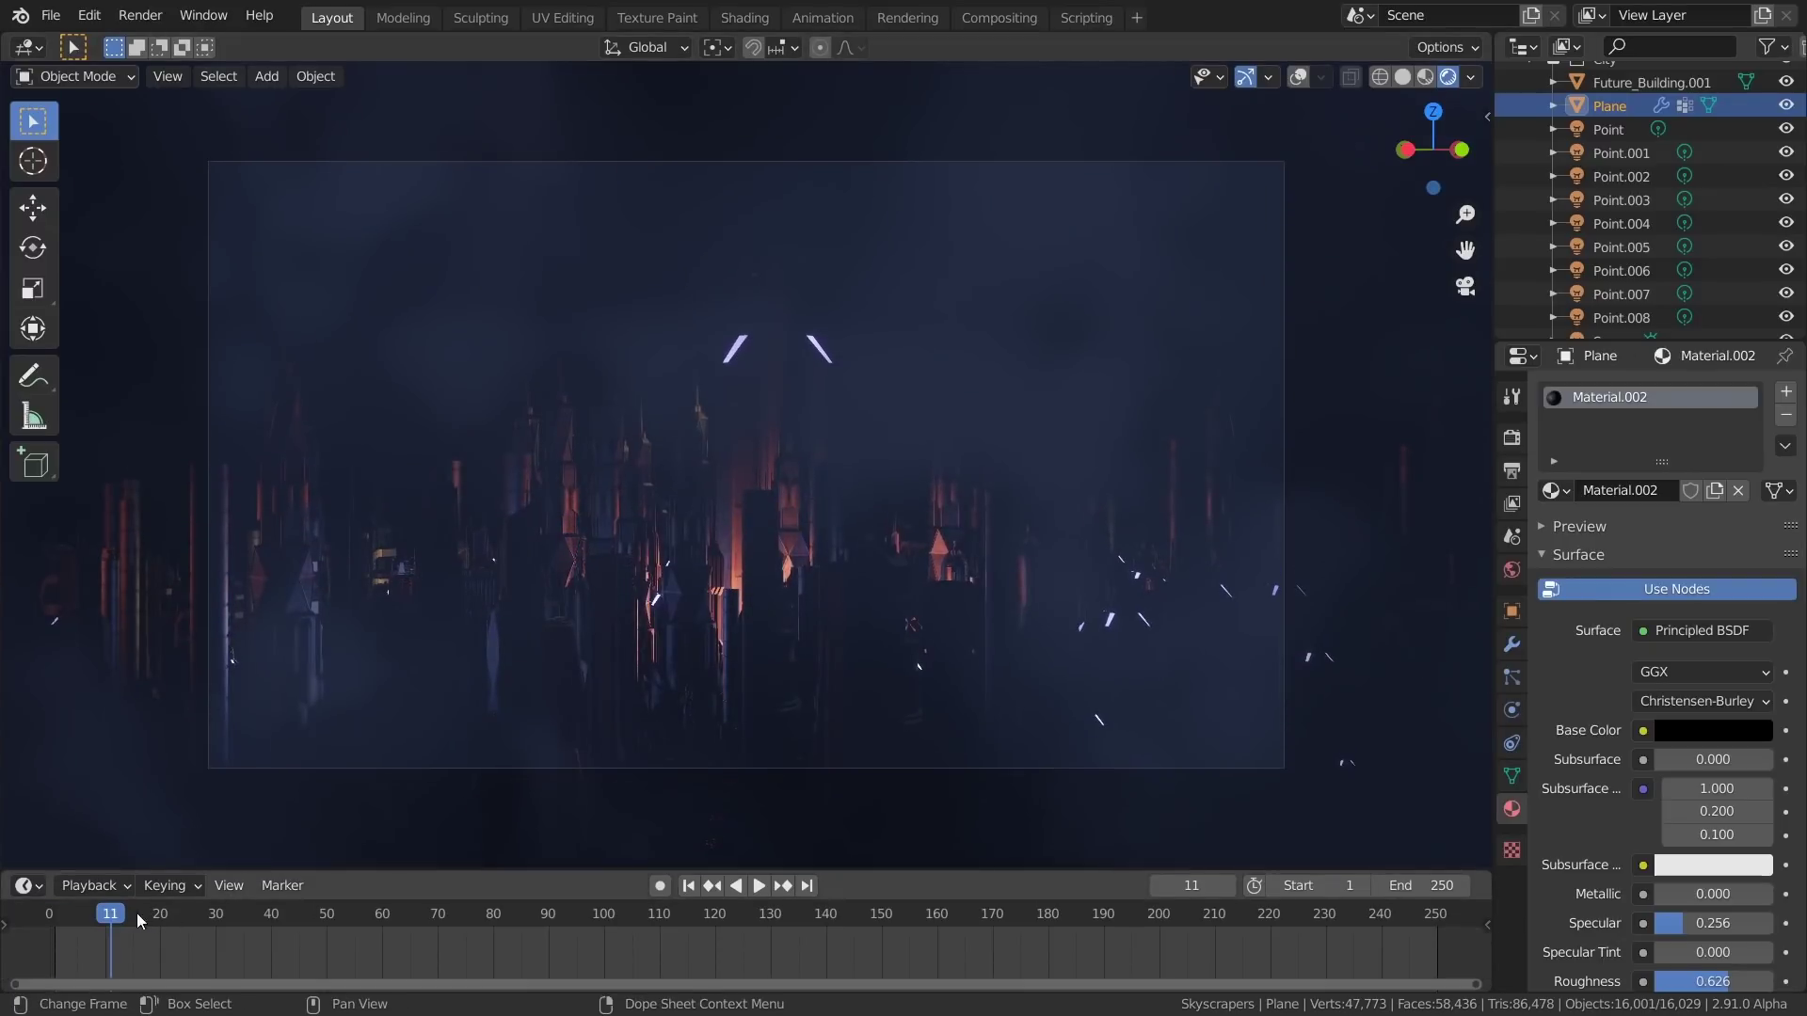
pyautogui.click(55, 914)
pyautogui.click(1625, 169)
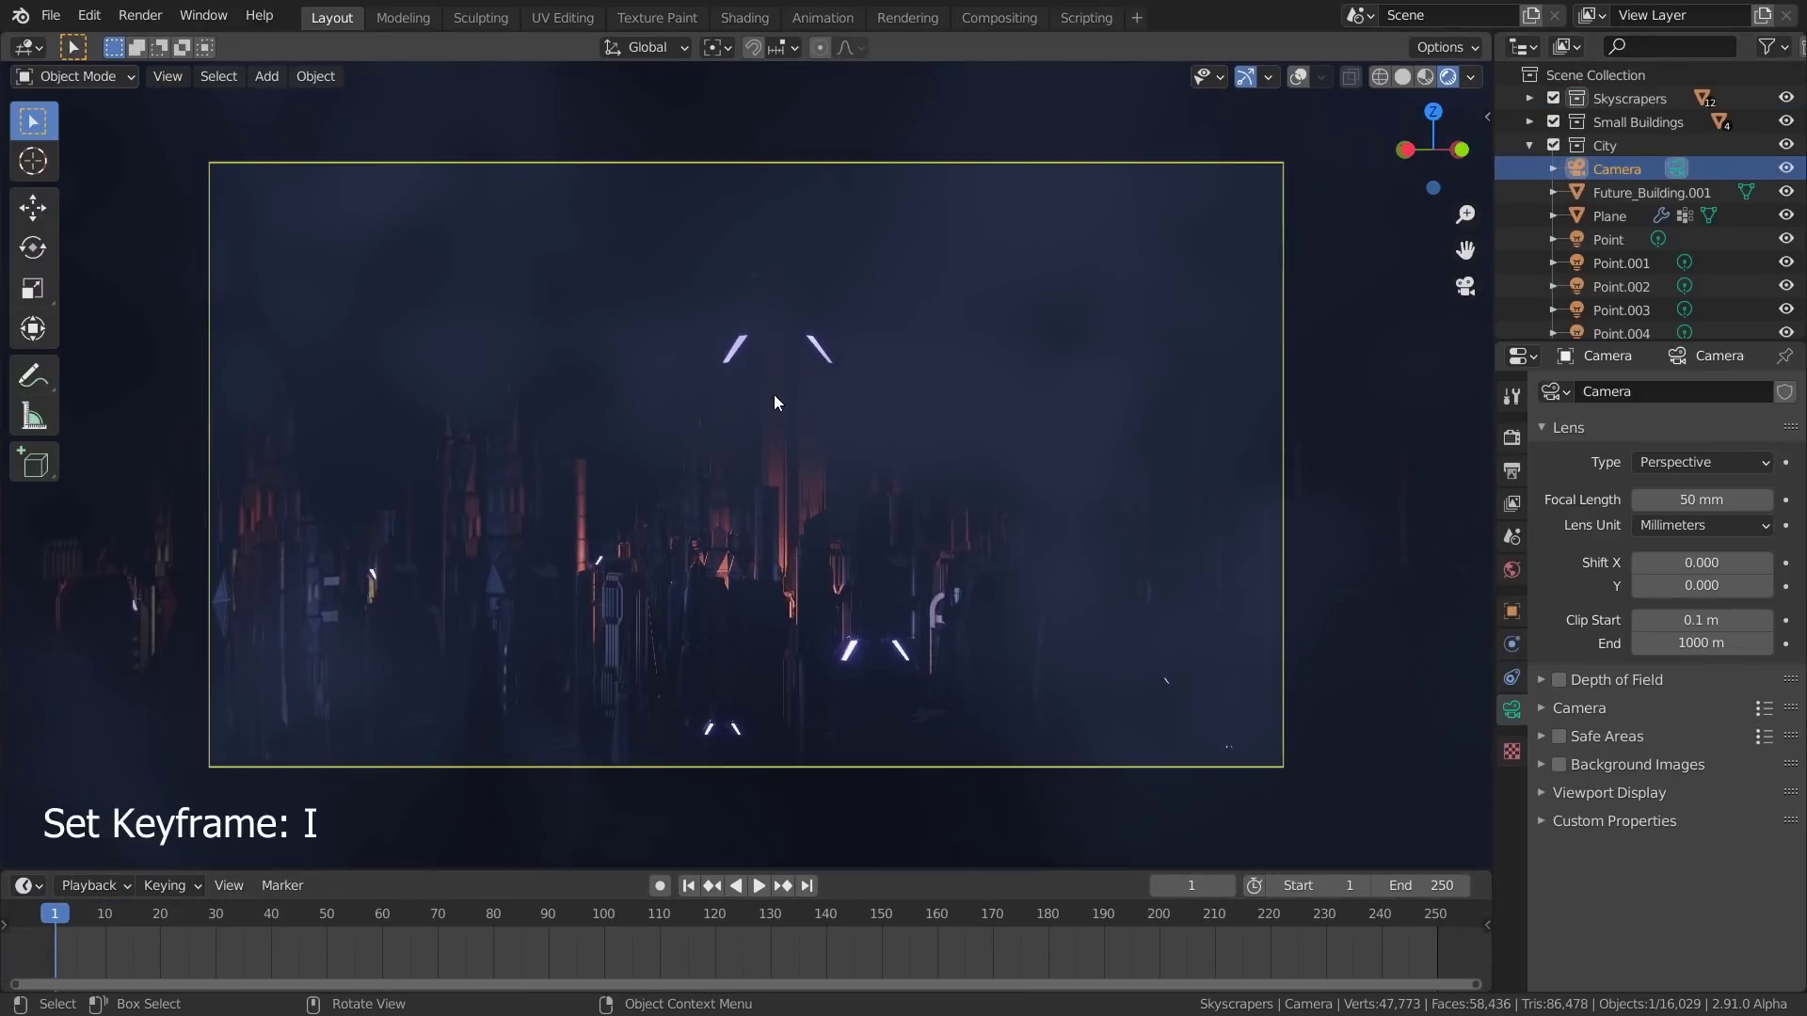
pyautogui.press('i')
pyautogui.click(743, 400)
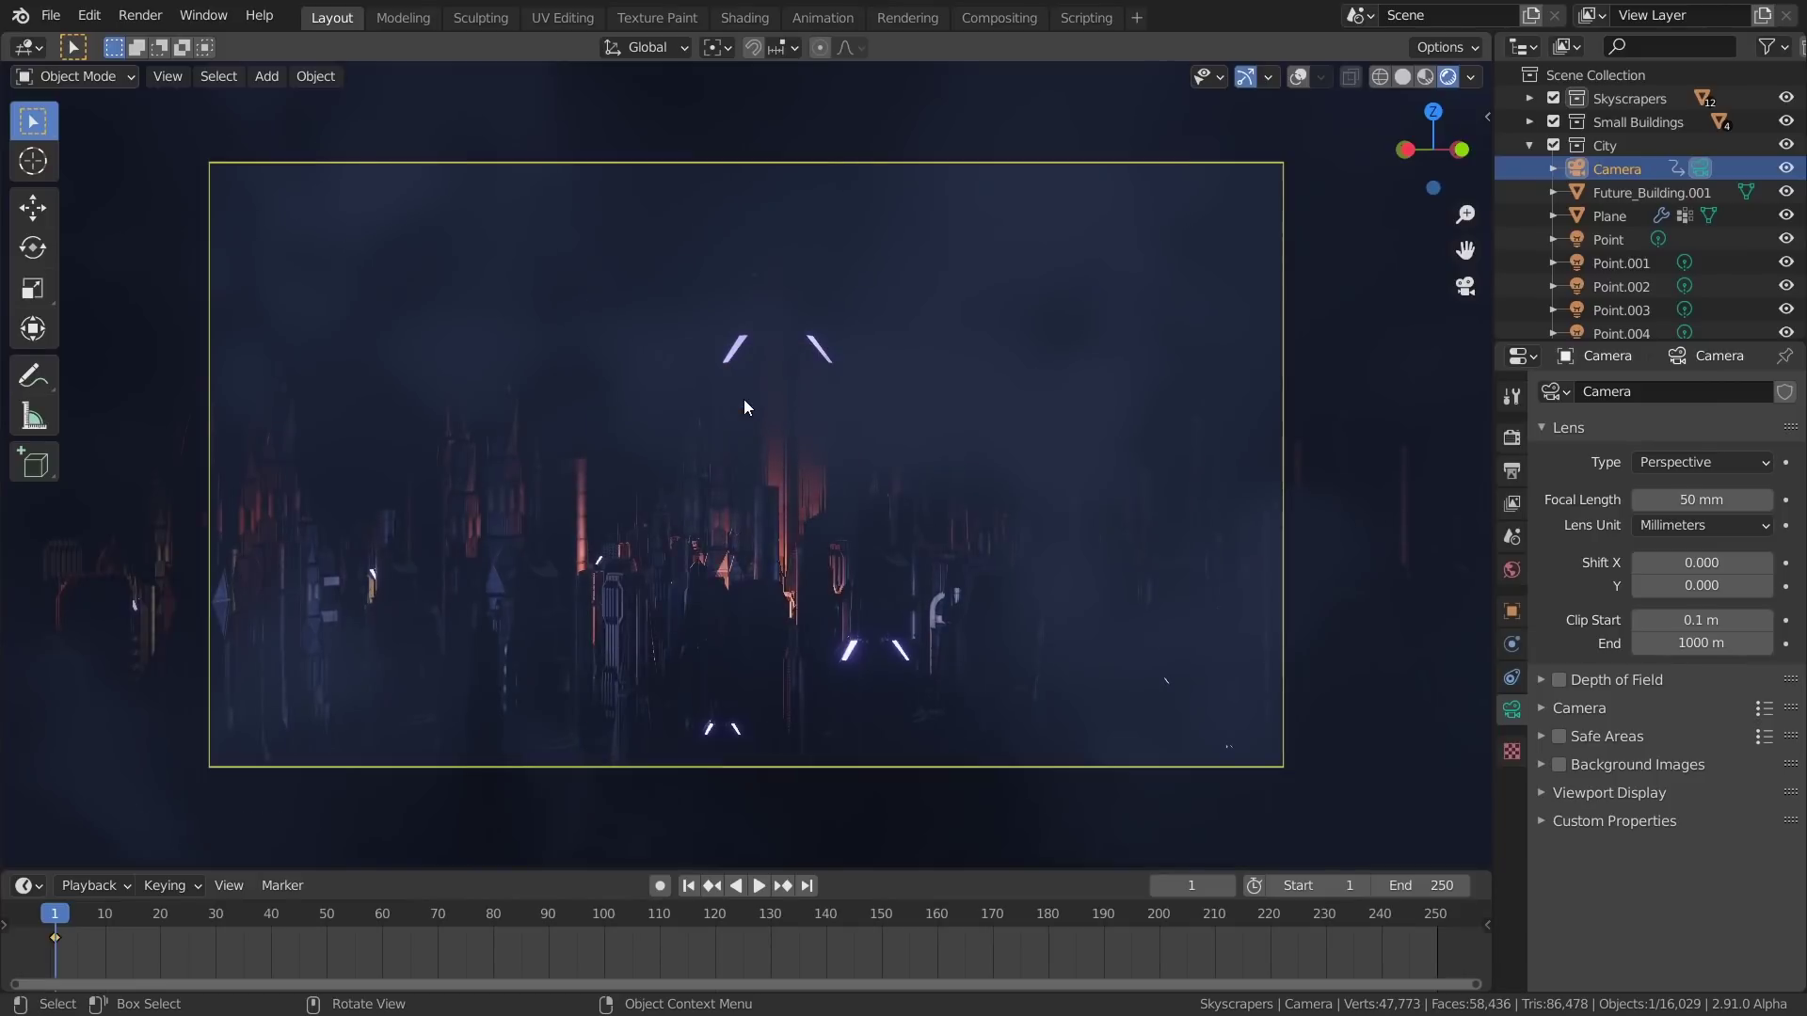
# Insert a location and rotation keyframe for the camera at frame 1
pyautogui.press('i')
pyautogui.click(647, 420)
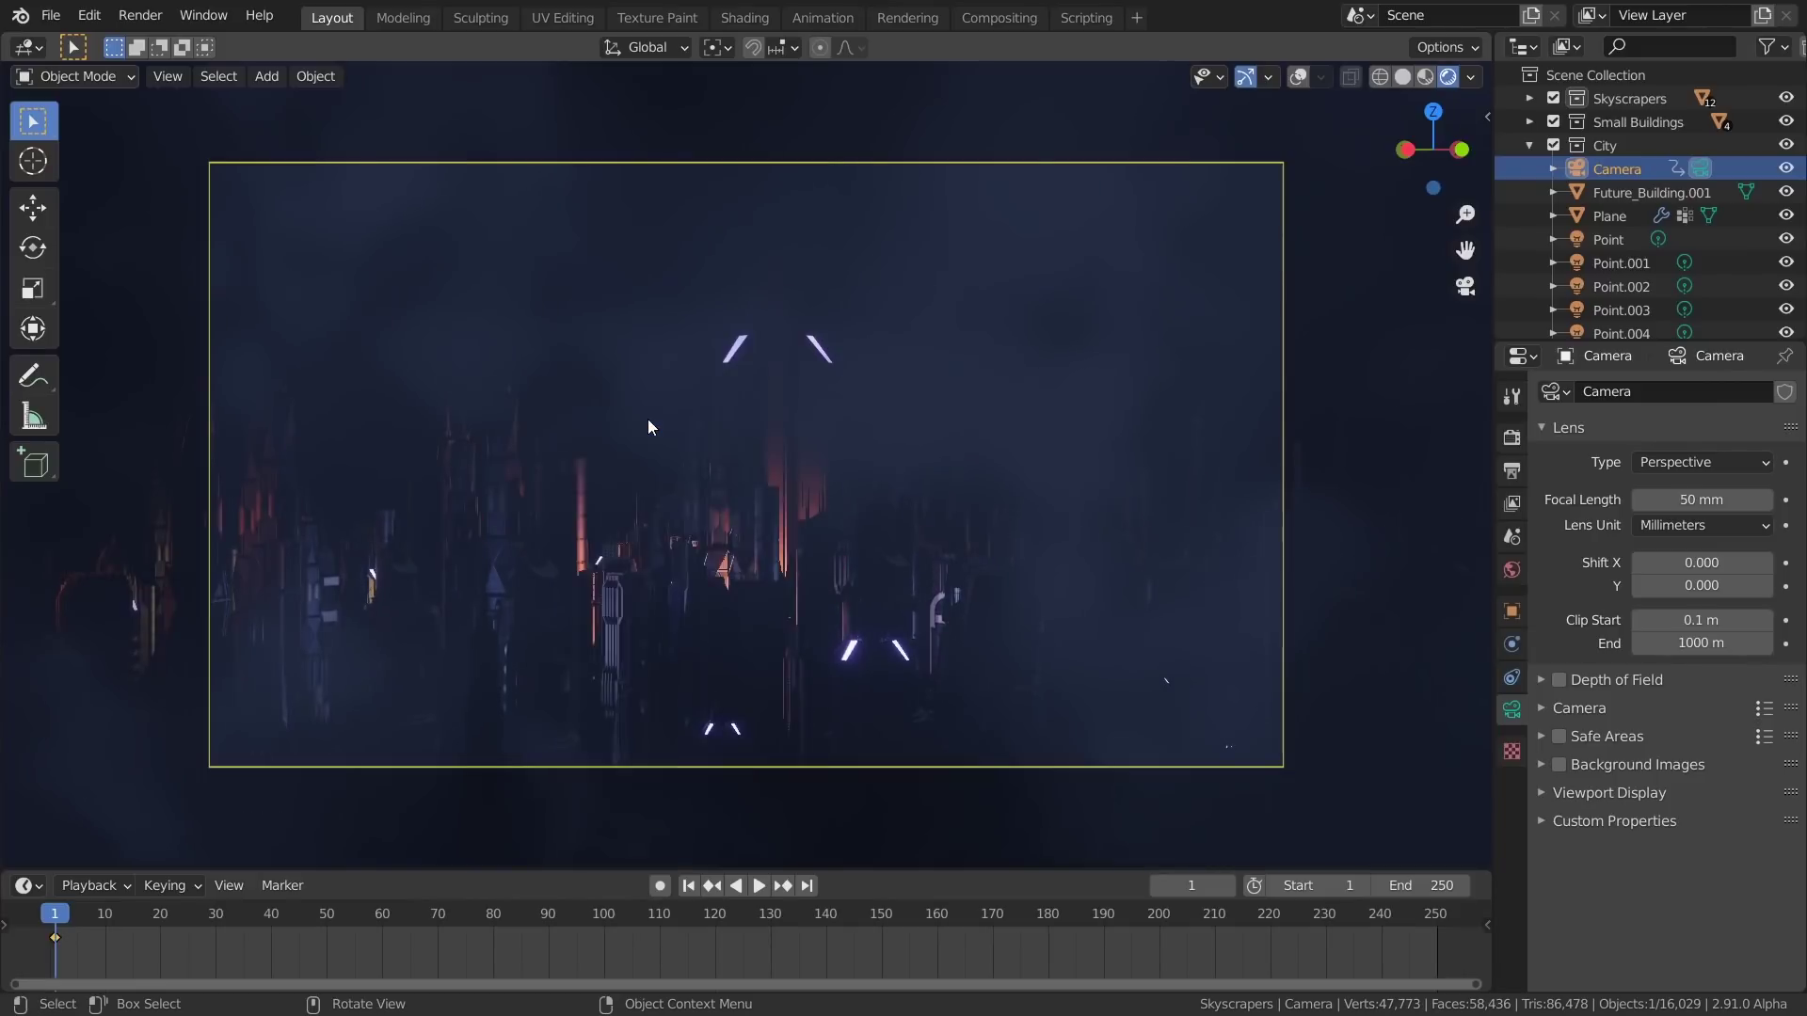
pyautogui.press('i')
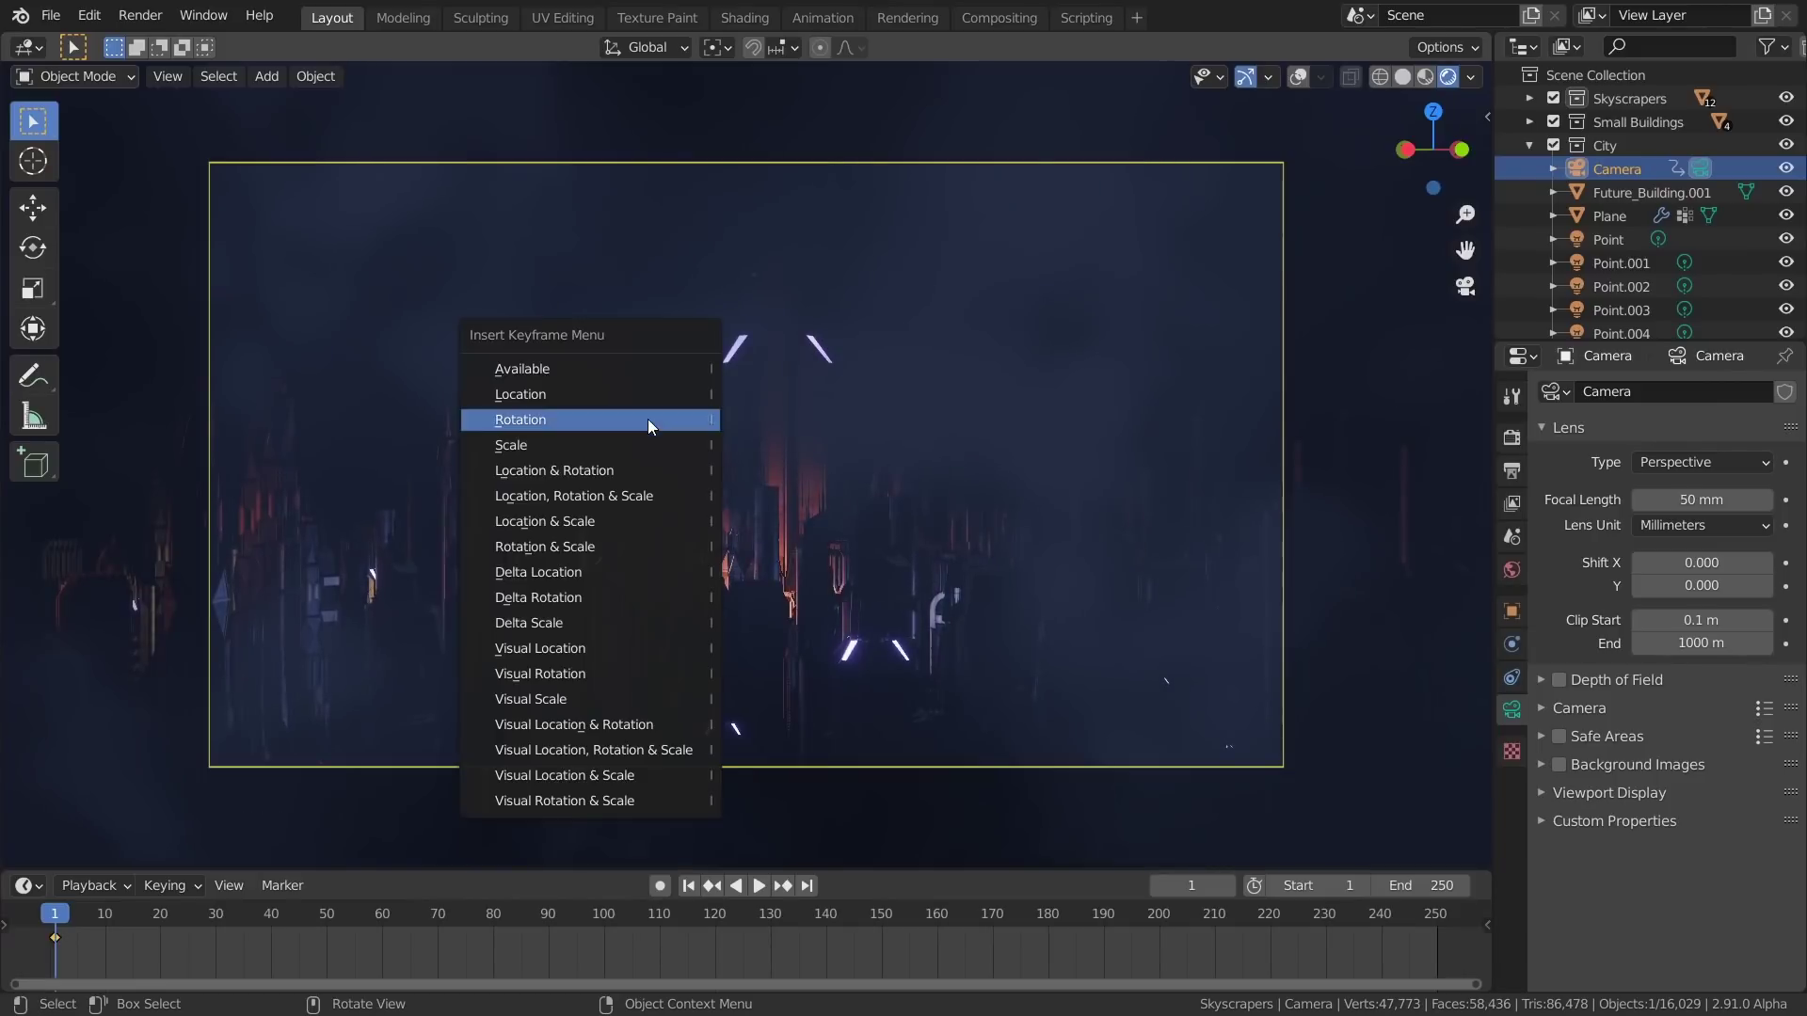
pyautogui.click(633, 476)
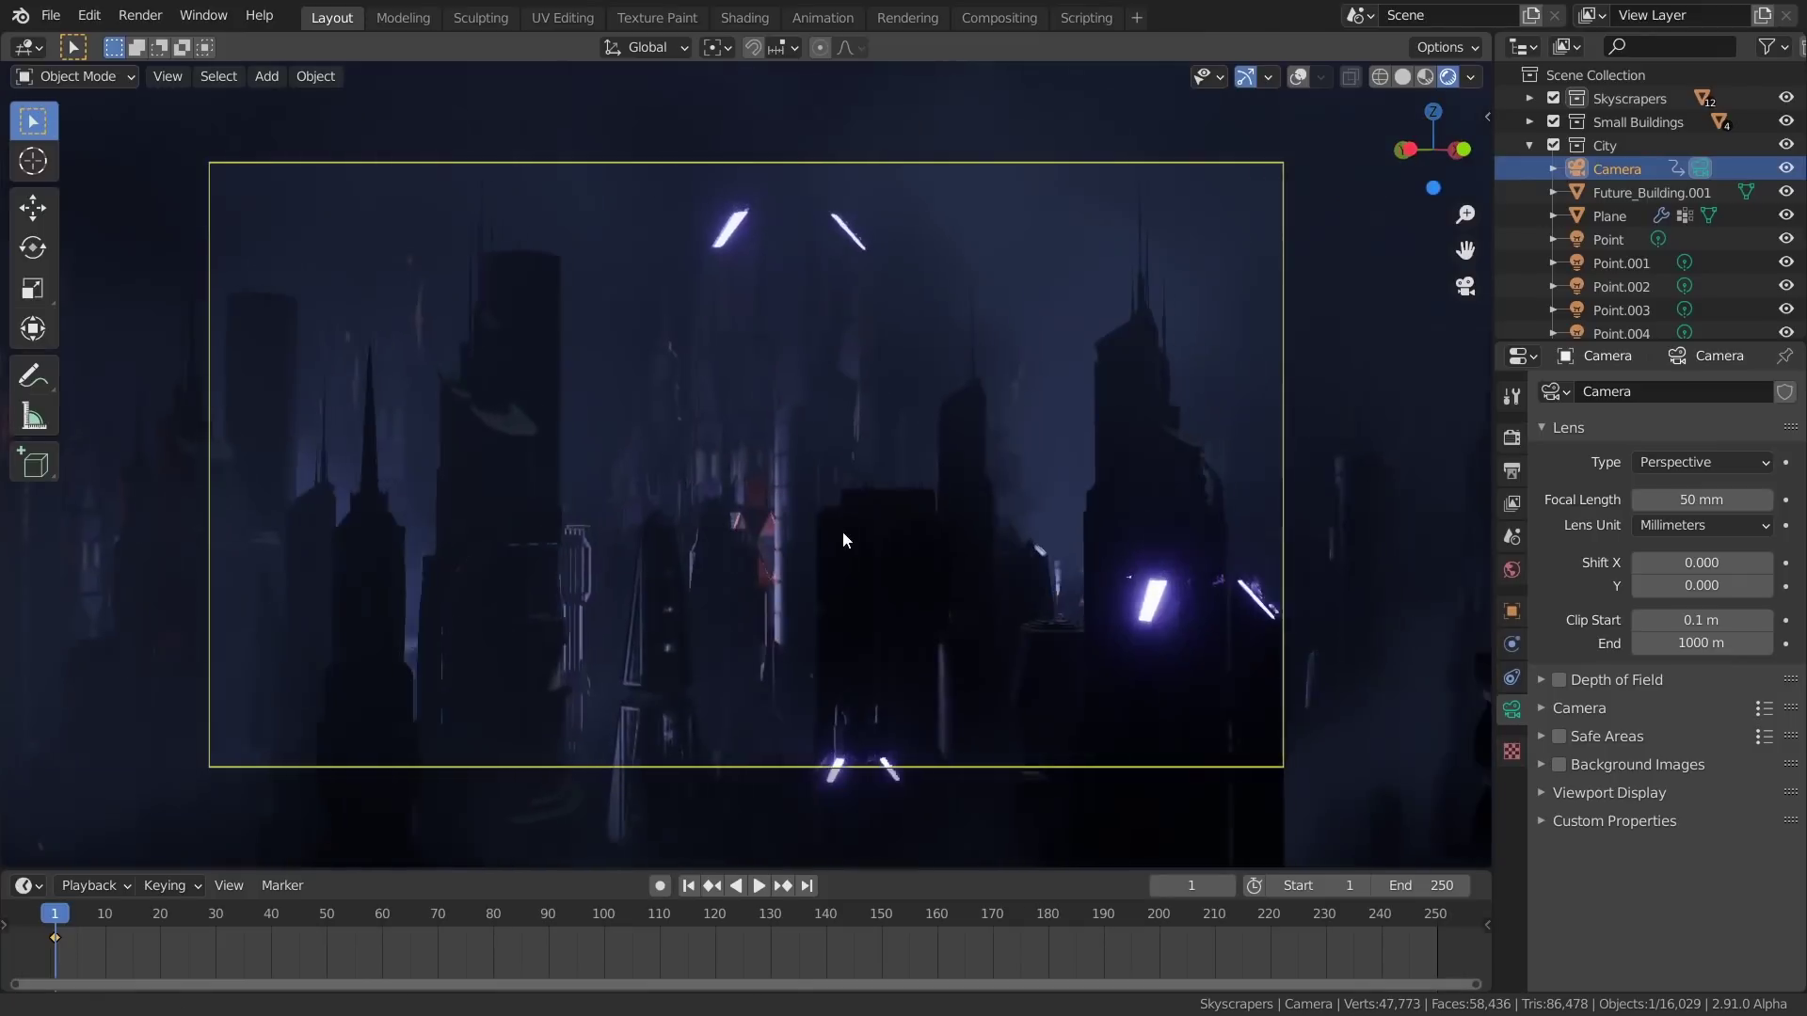
# Go to frame 100, reposition the camera around the orange-lit central tower and keyframe its location
pyautogui.press('space')
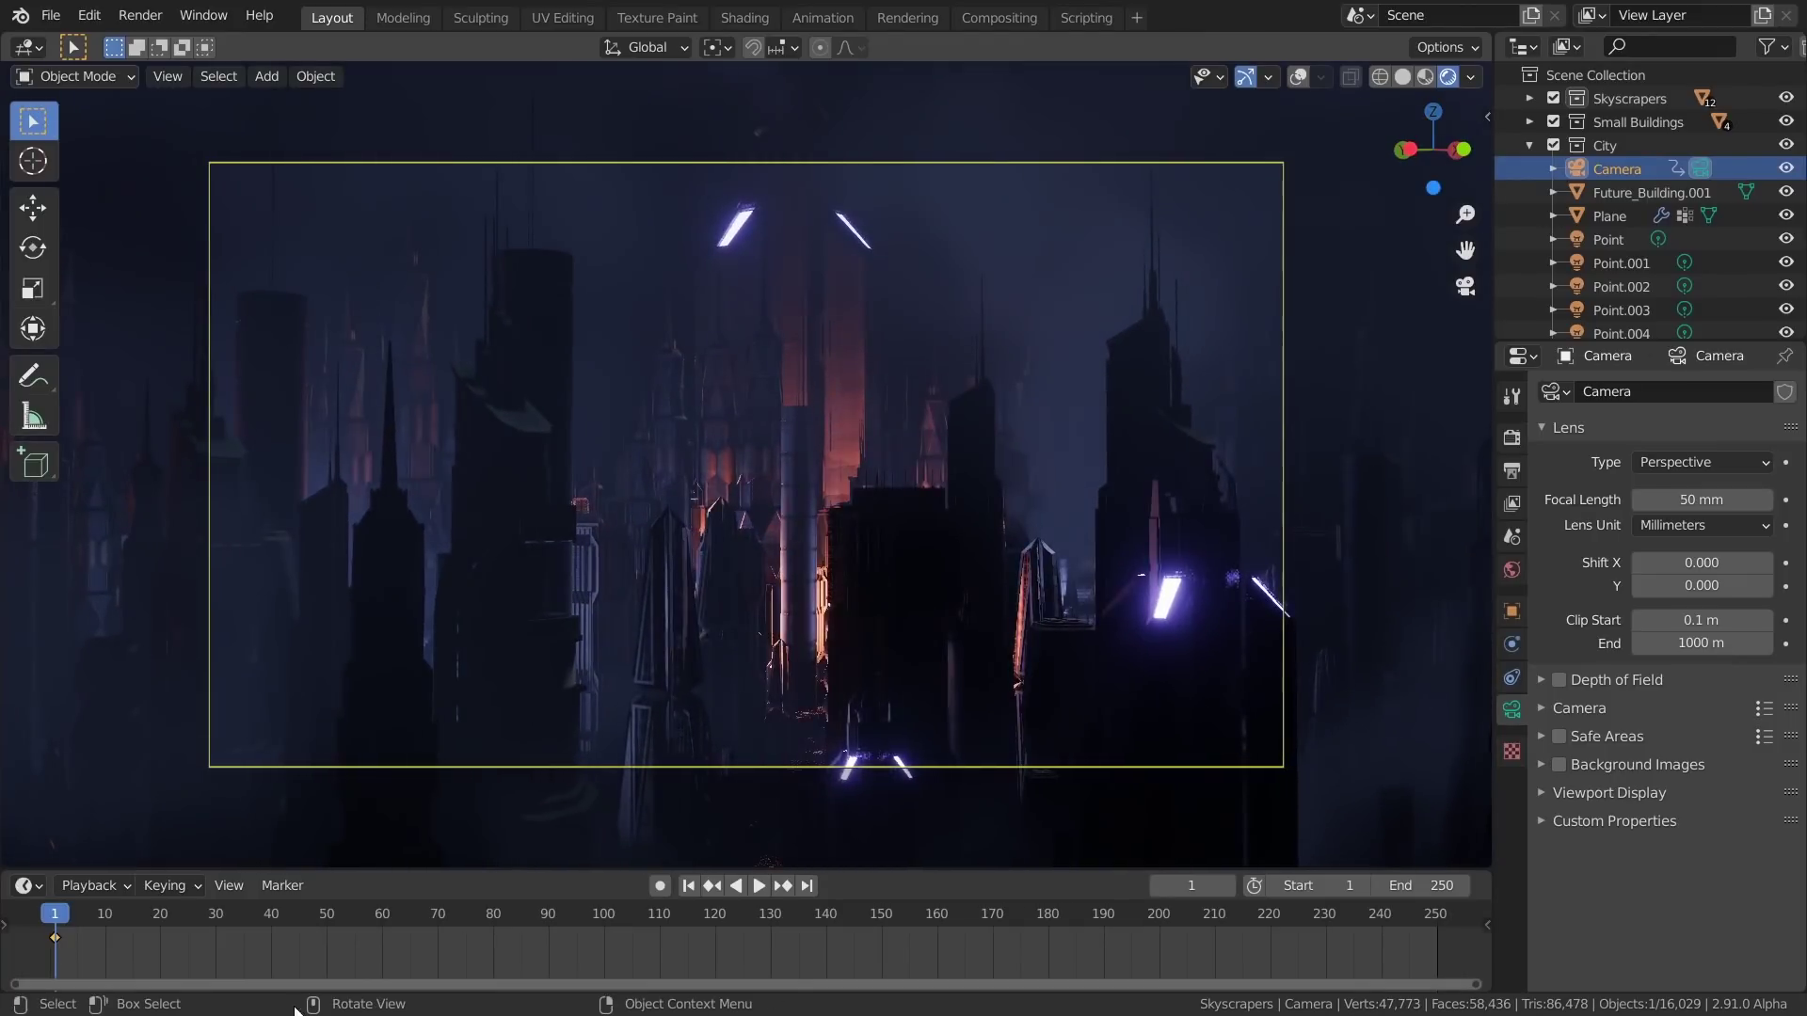
pyautogui.moveTo(488, 890); pyautogui.dragTo(604, 894)
pyautogui.press('space')
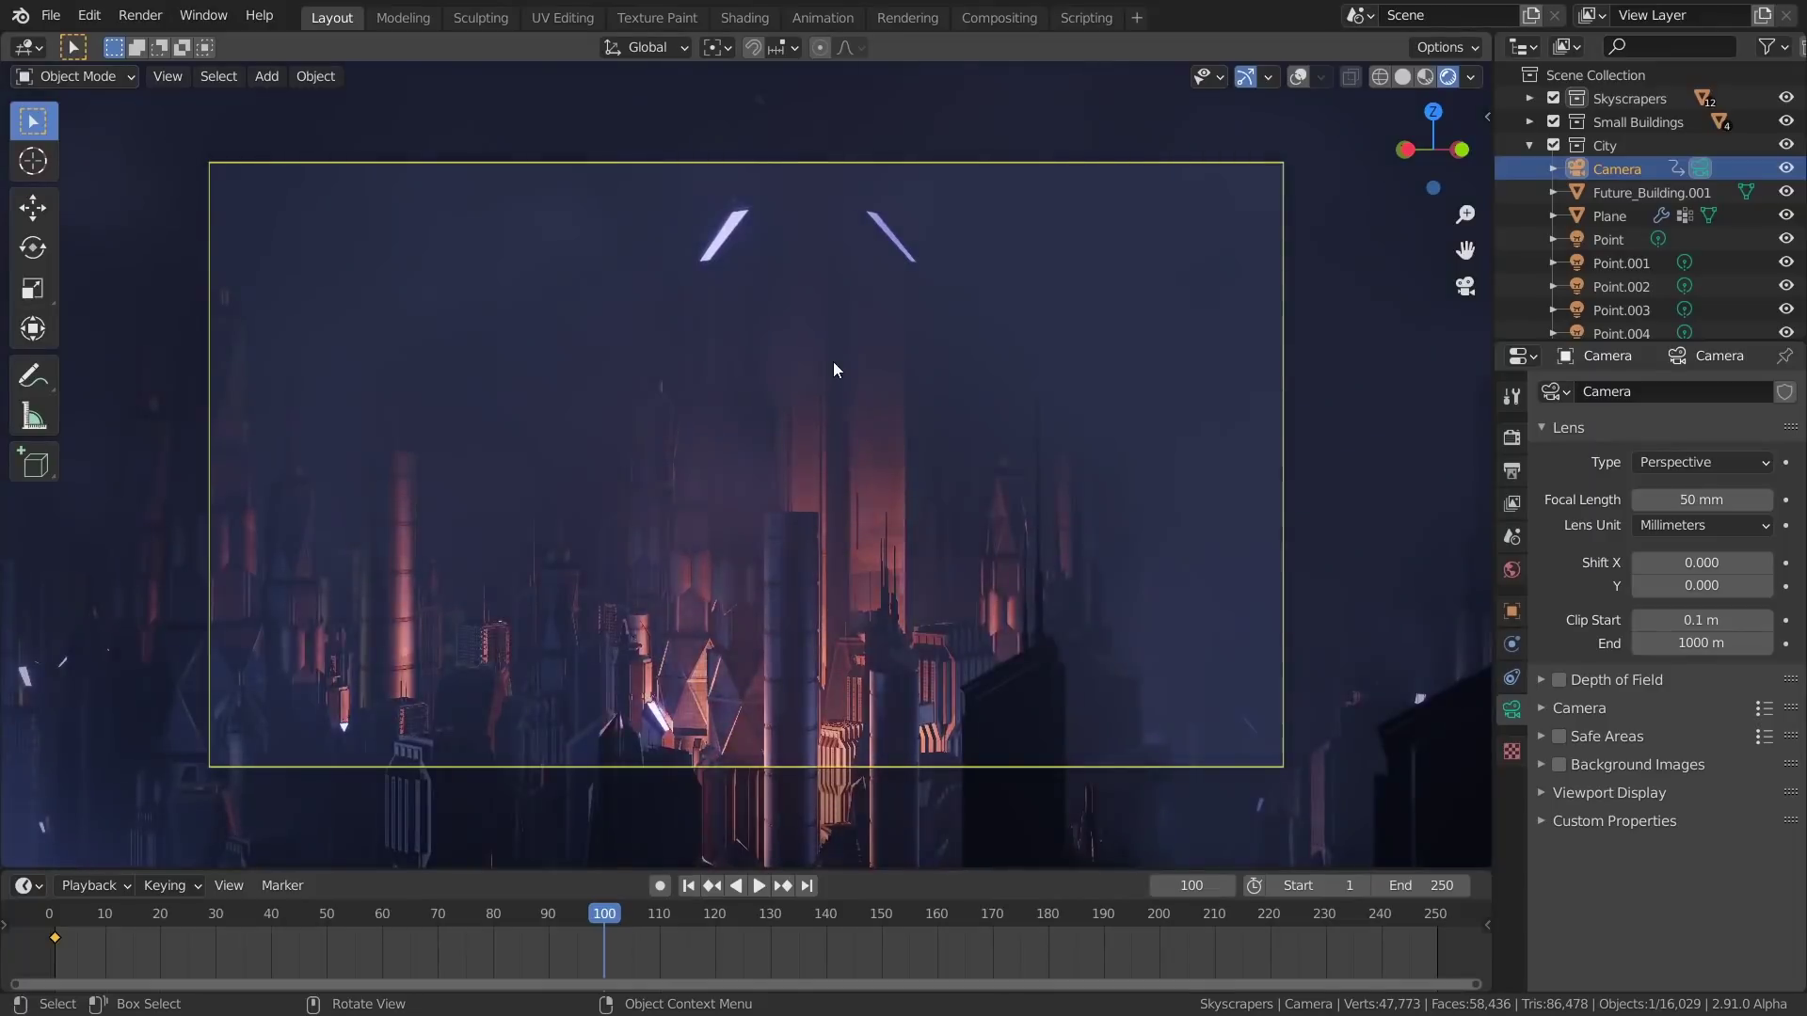
pyautogui.press('i')
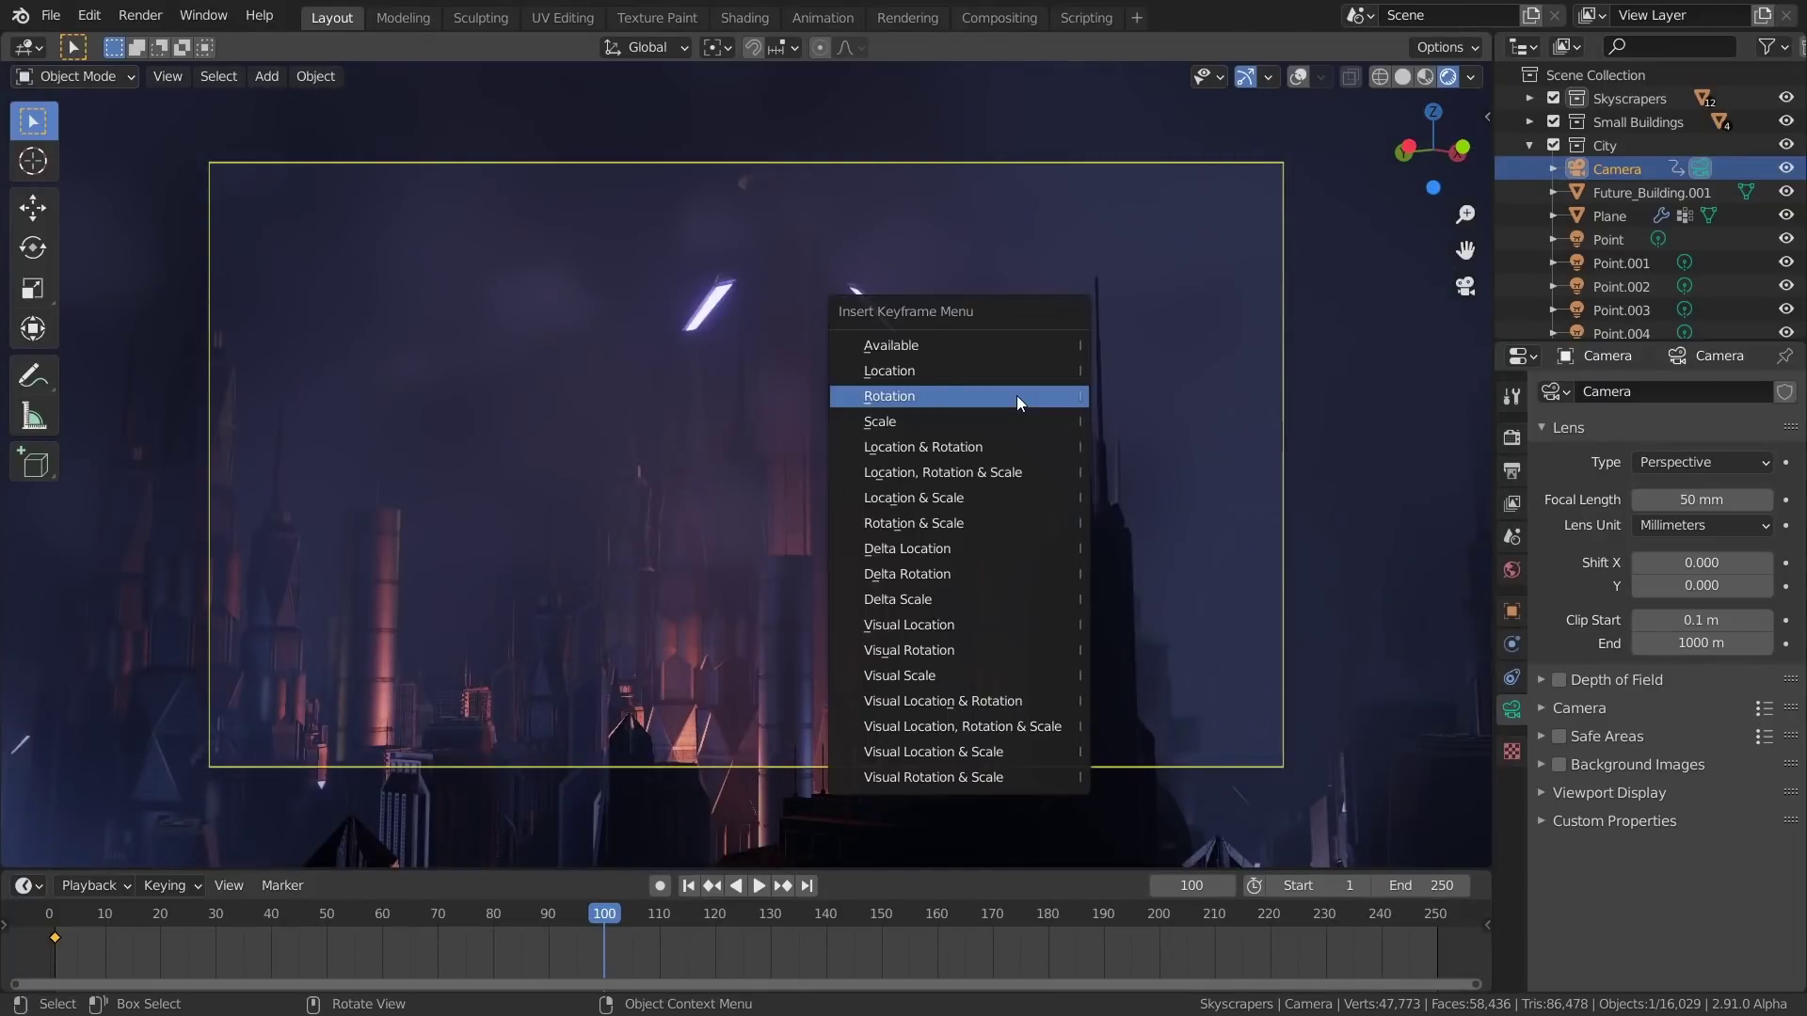
pyautogui.click(962, 367)
# Set the camera's X rotation to 106° at frame 100, keyframe its rotation and preview the camera move
pyautogui.press('n')
pyautogui.click(1478, 126)
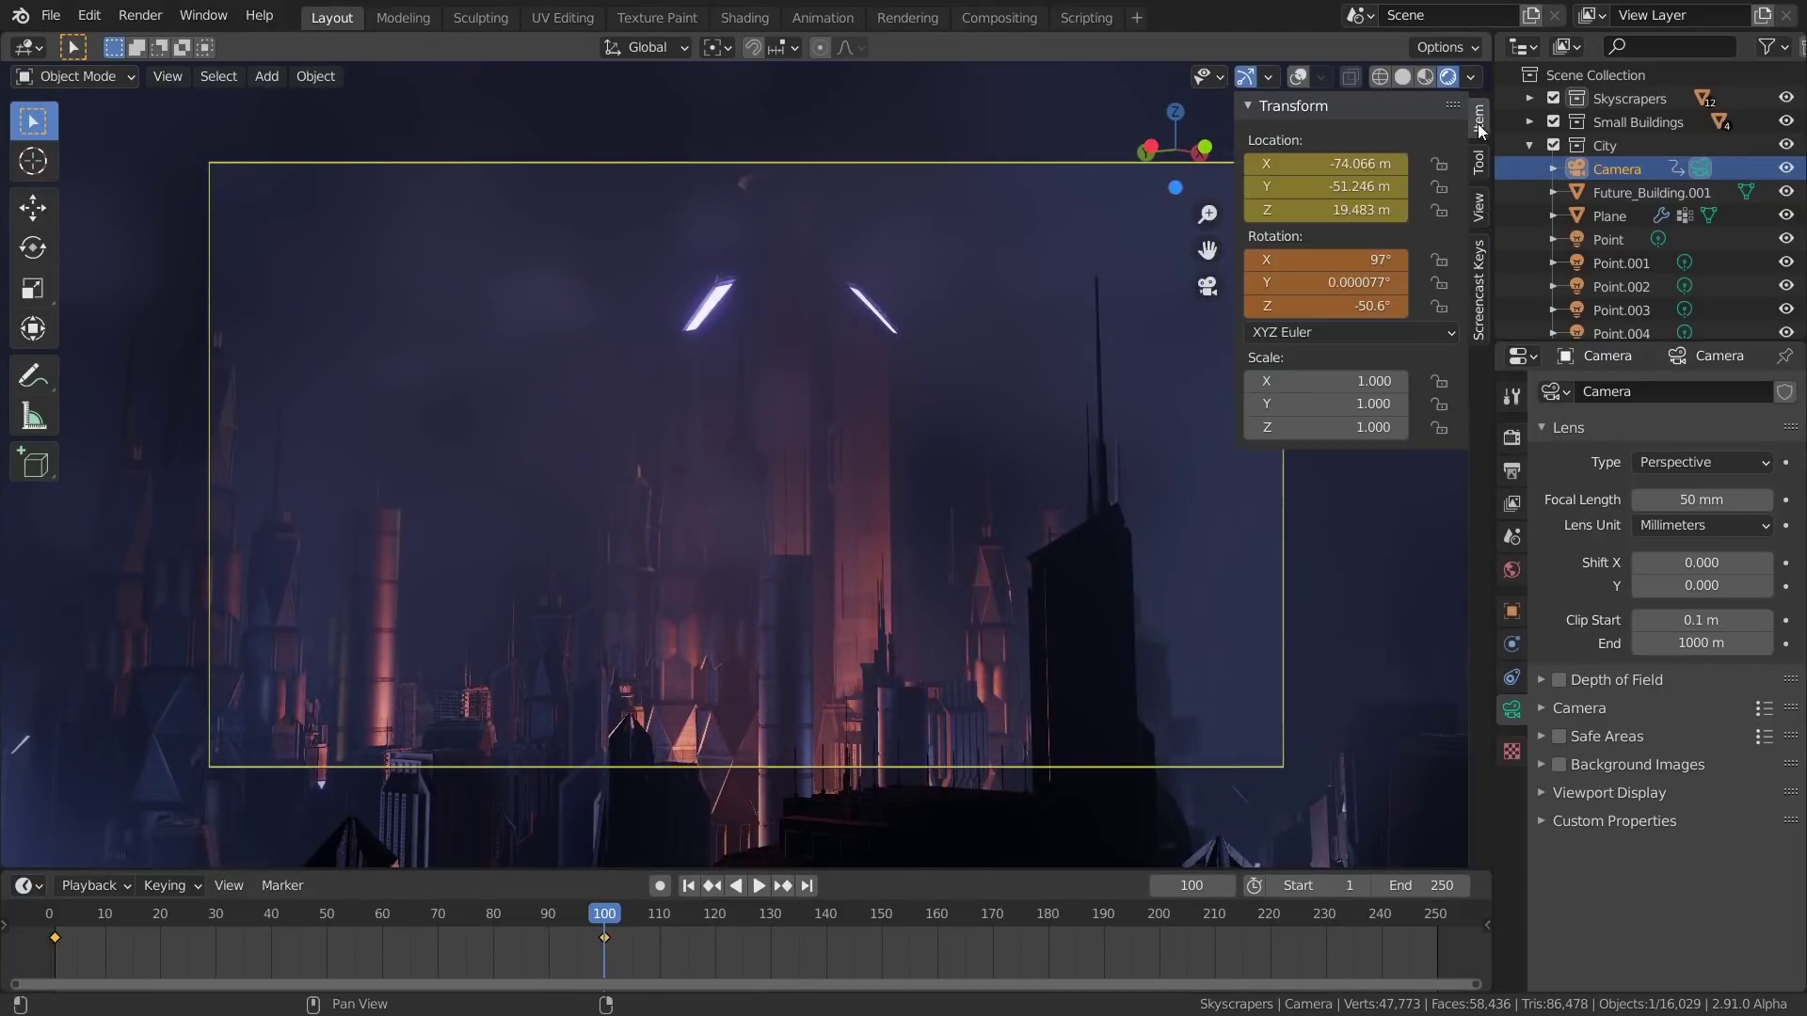
pyautogui.moveTo(1331, 260); pyautogui.dragTo(1400, 260)
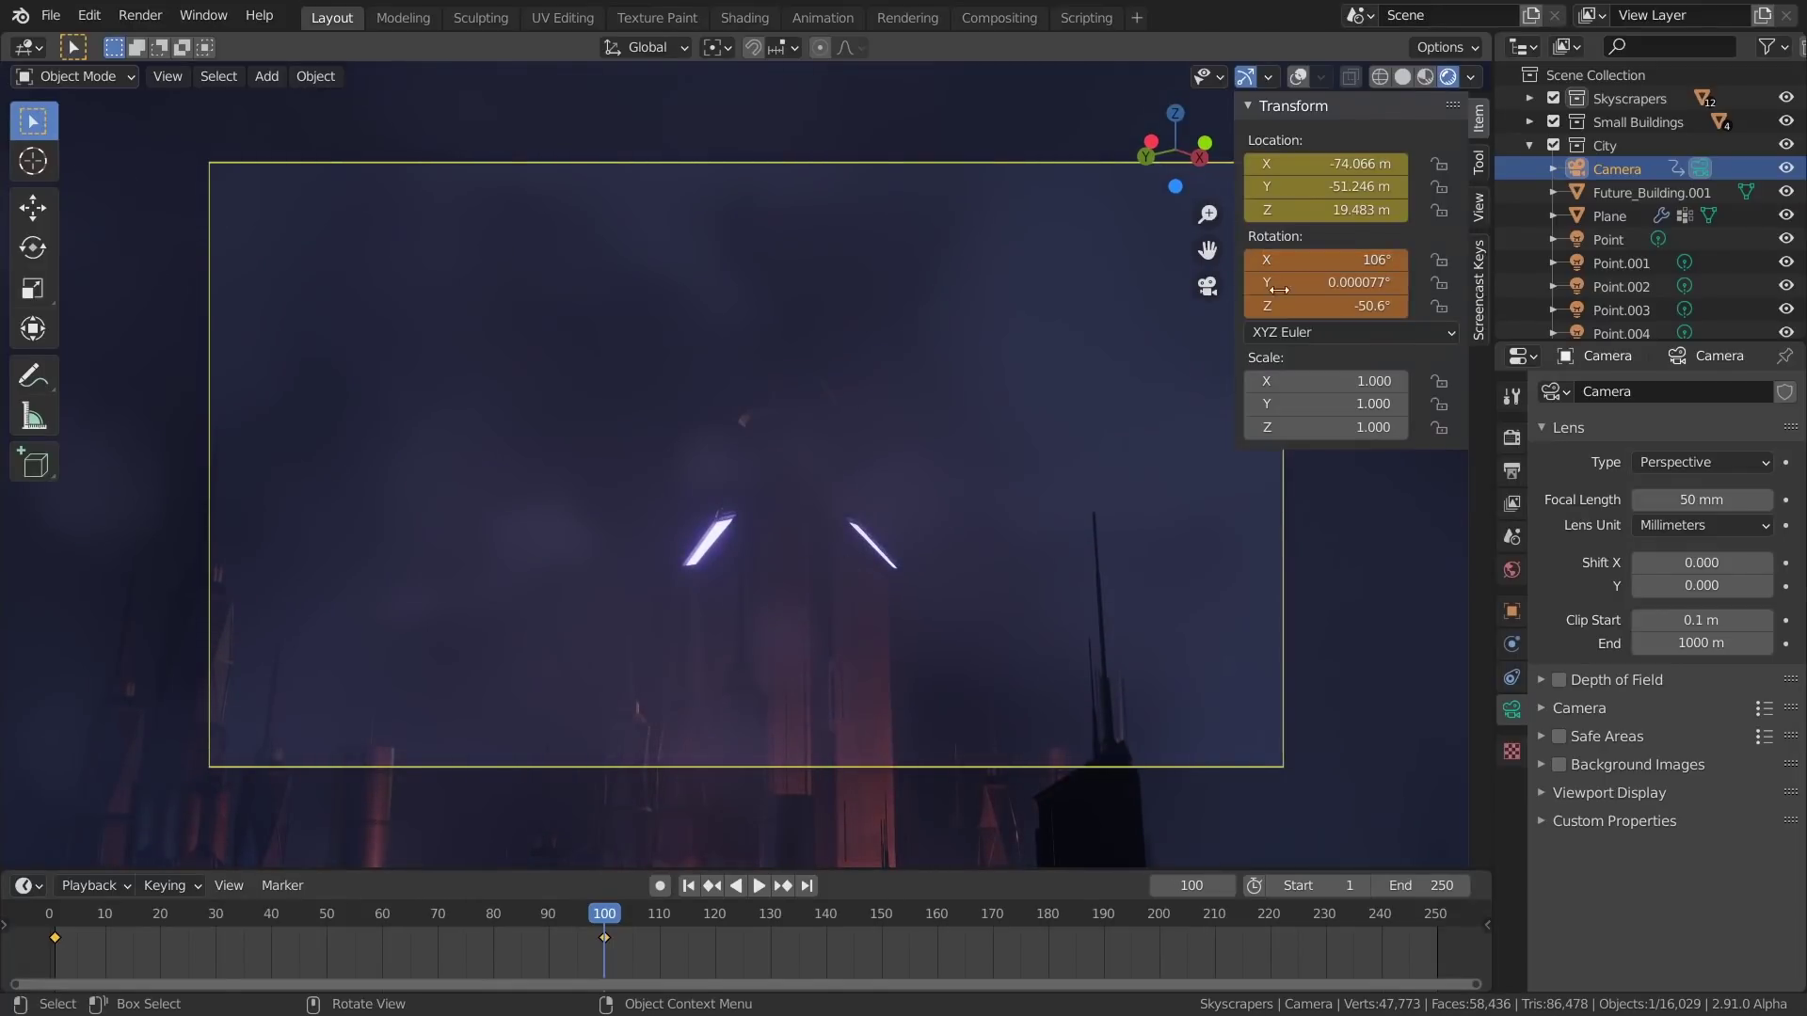
pyautogui.rightClick(1355, 260)
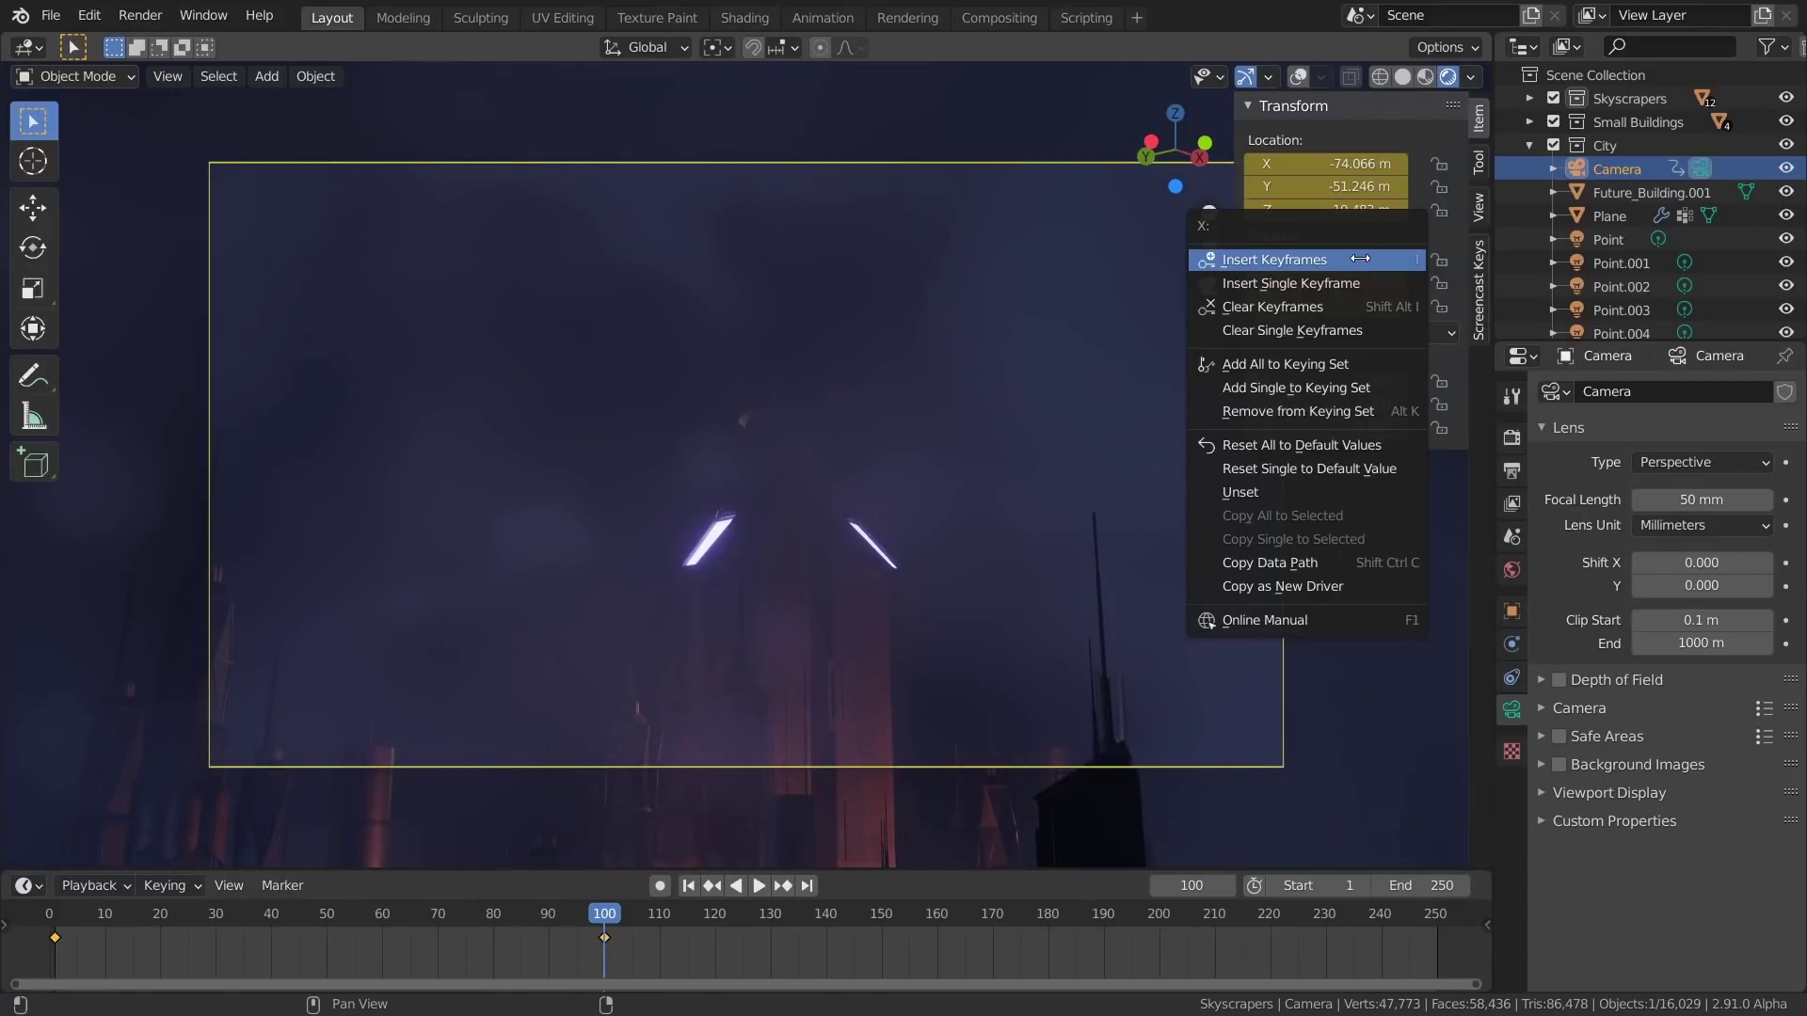
pyautogui.click(1359, 259)
pyautogui.moveTo(141, 908); pyautogui.dragTo(759, 913)
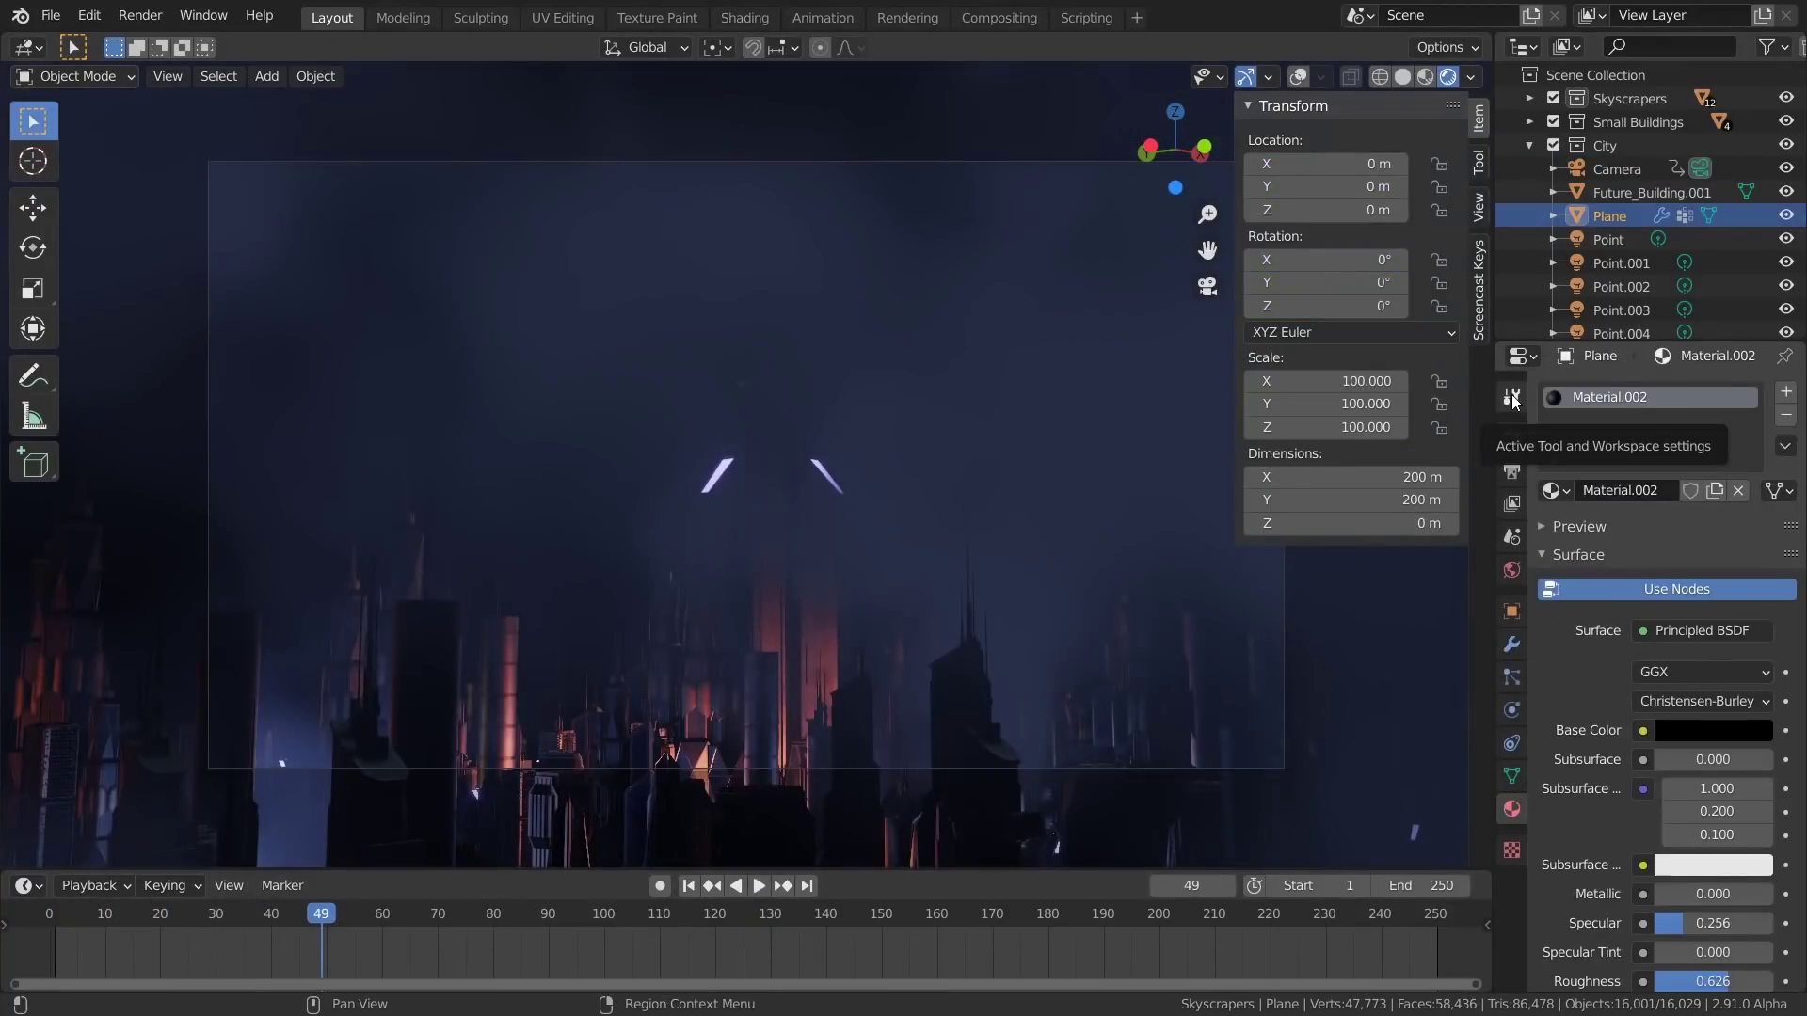
# In the Eevee render settings, enable Motion Blur and set the volumetrics tile size to 2 px
pyautogui.click(1512, 398)
pyautogui.click(1517, 438)
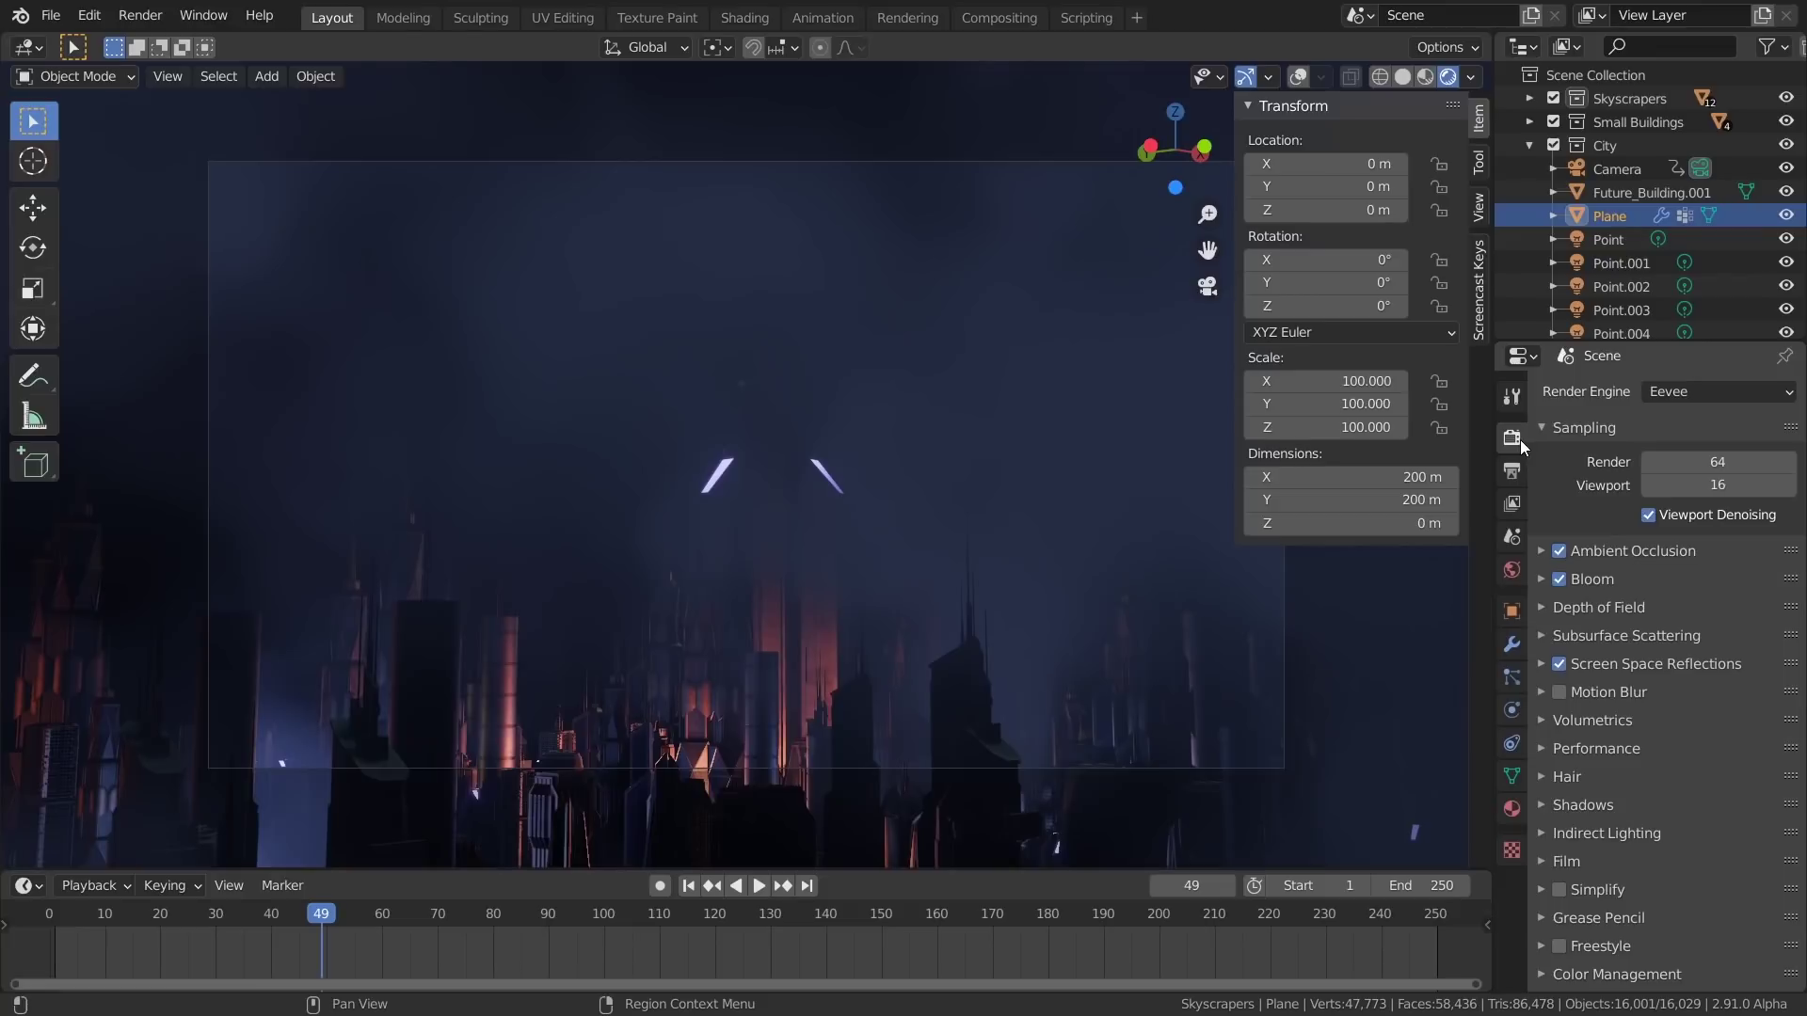
pyautogui.click(1559, 693)
pyautogui.click(1544, 721)
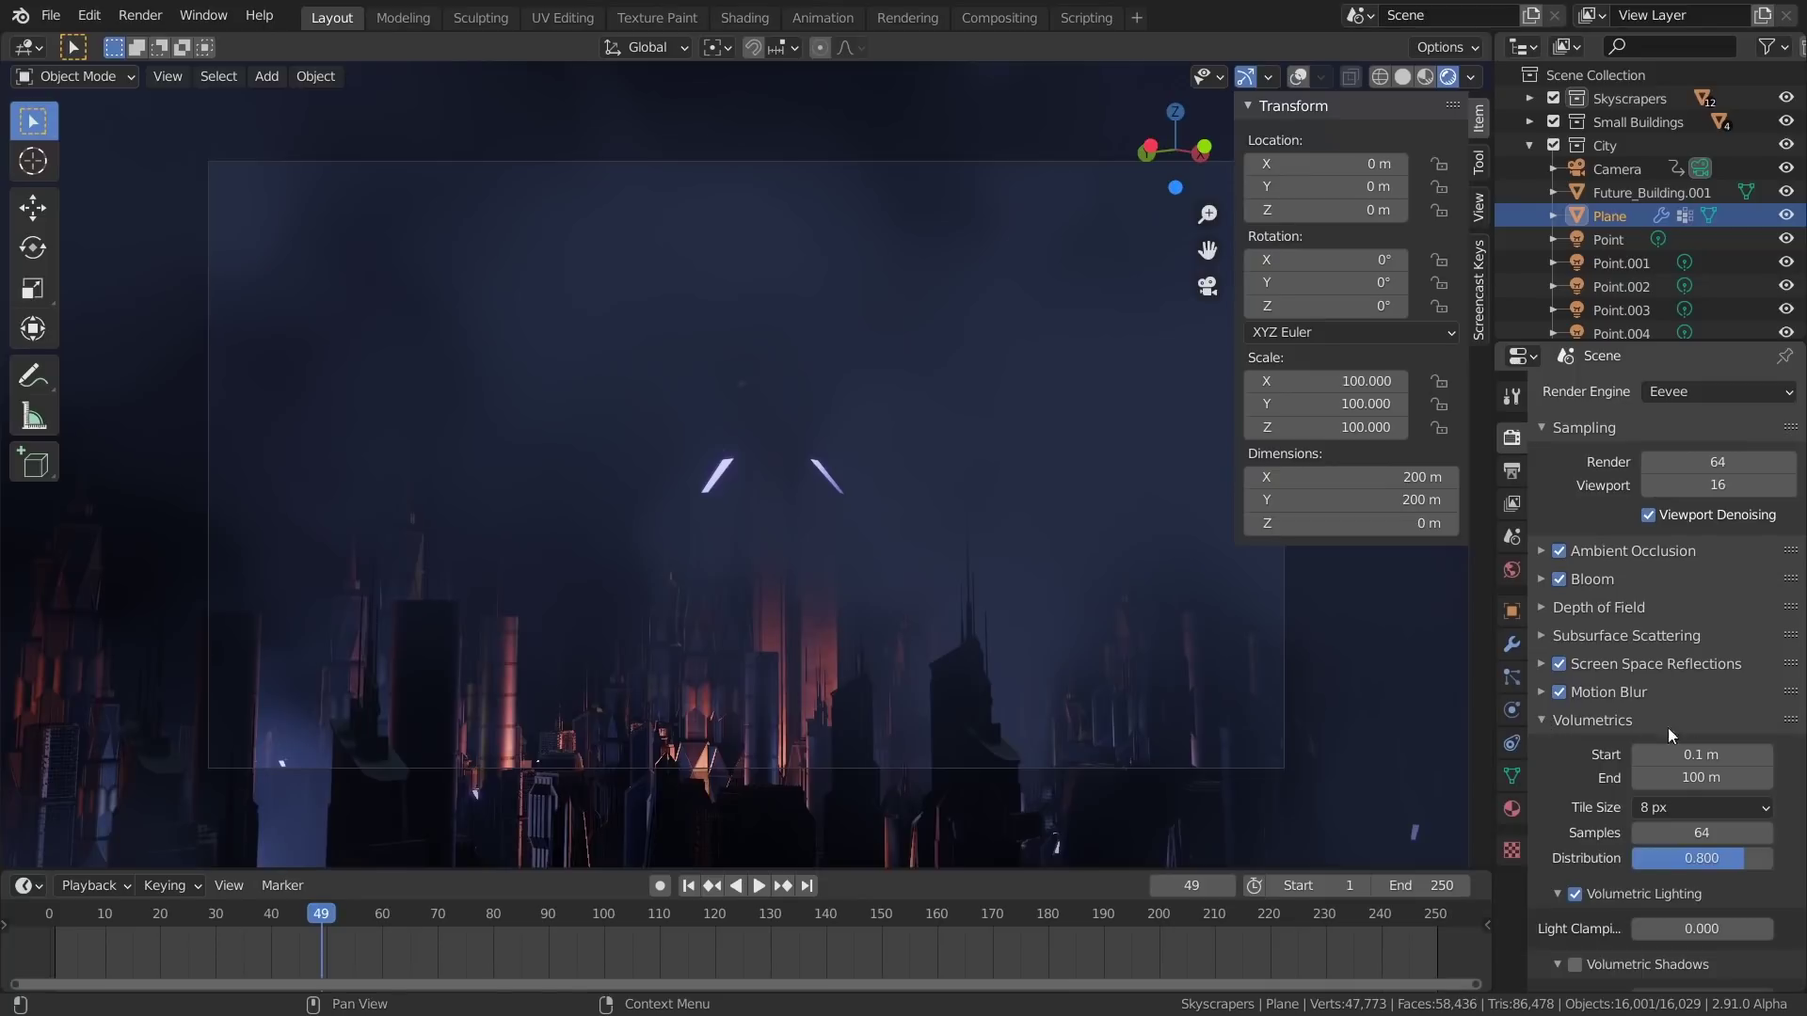
pyautogui.click(1671, 807)
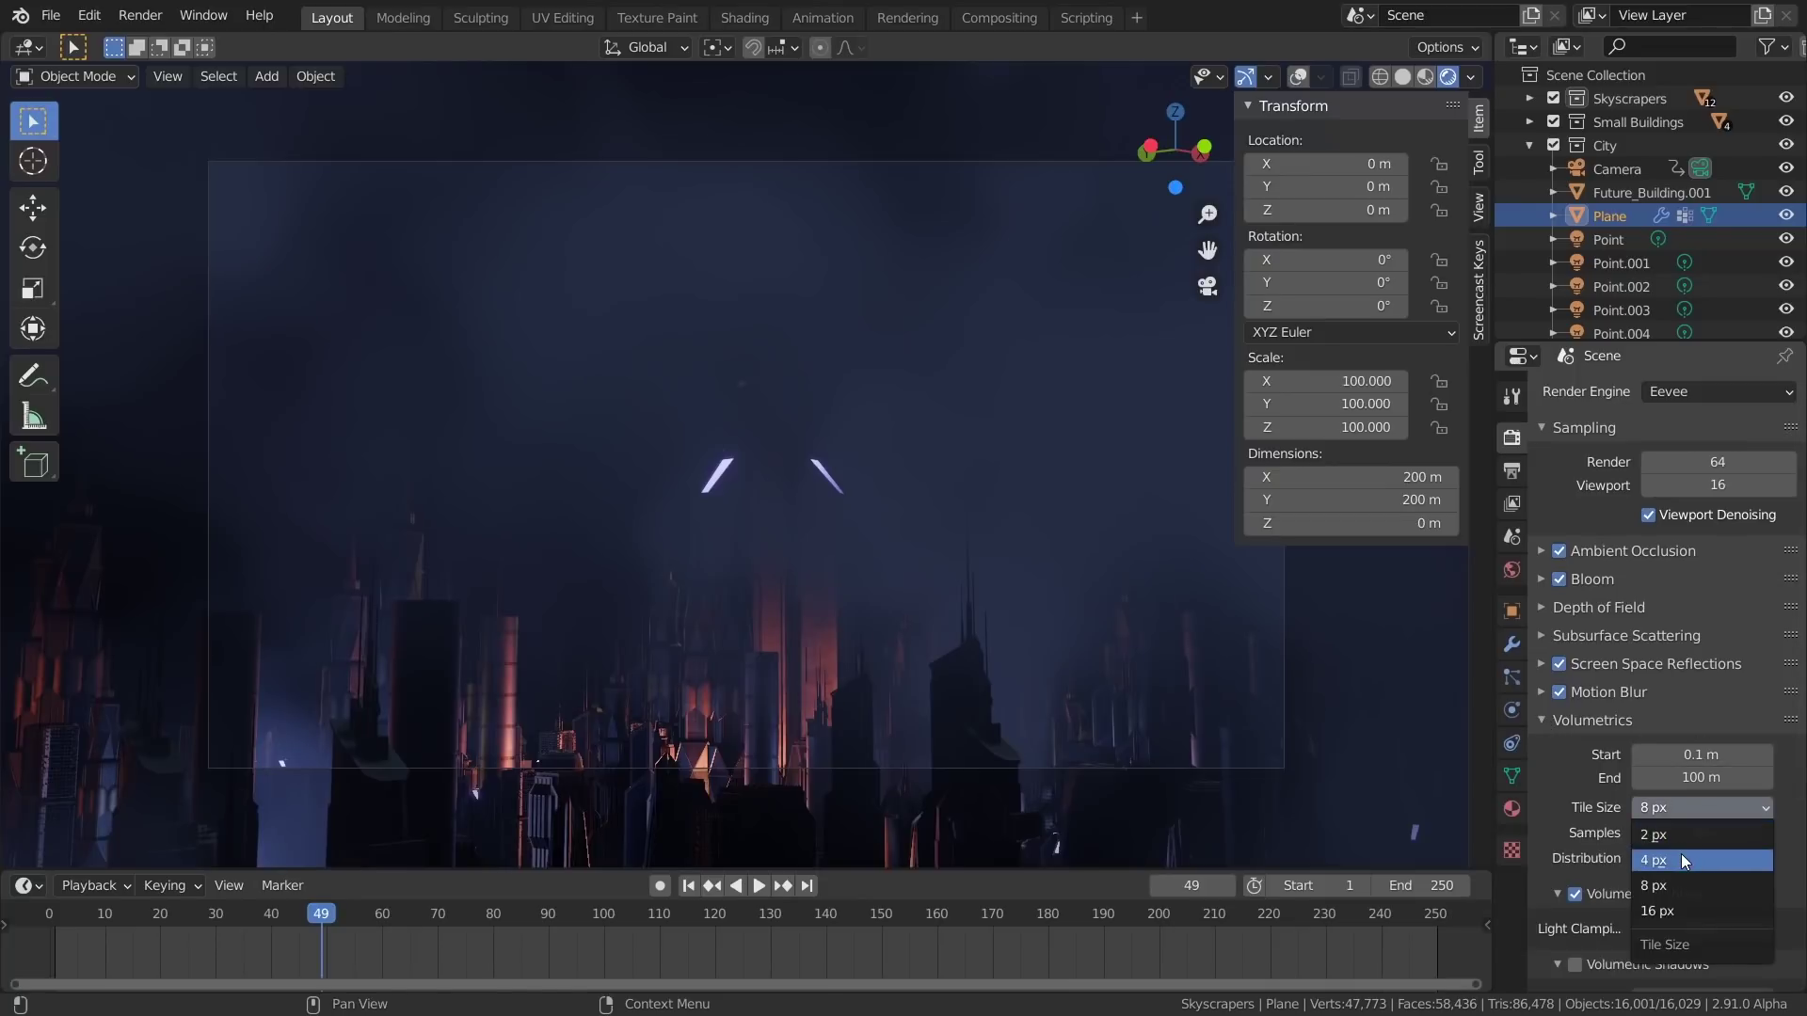
pyautogui.click(1666, 834)
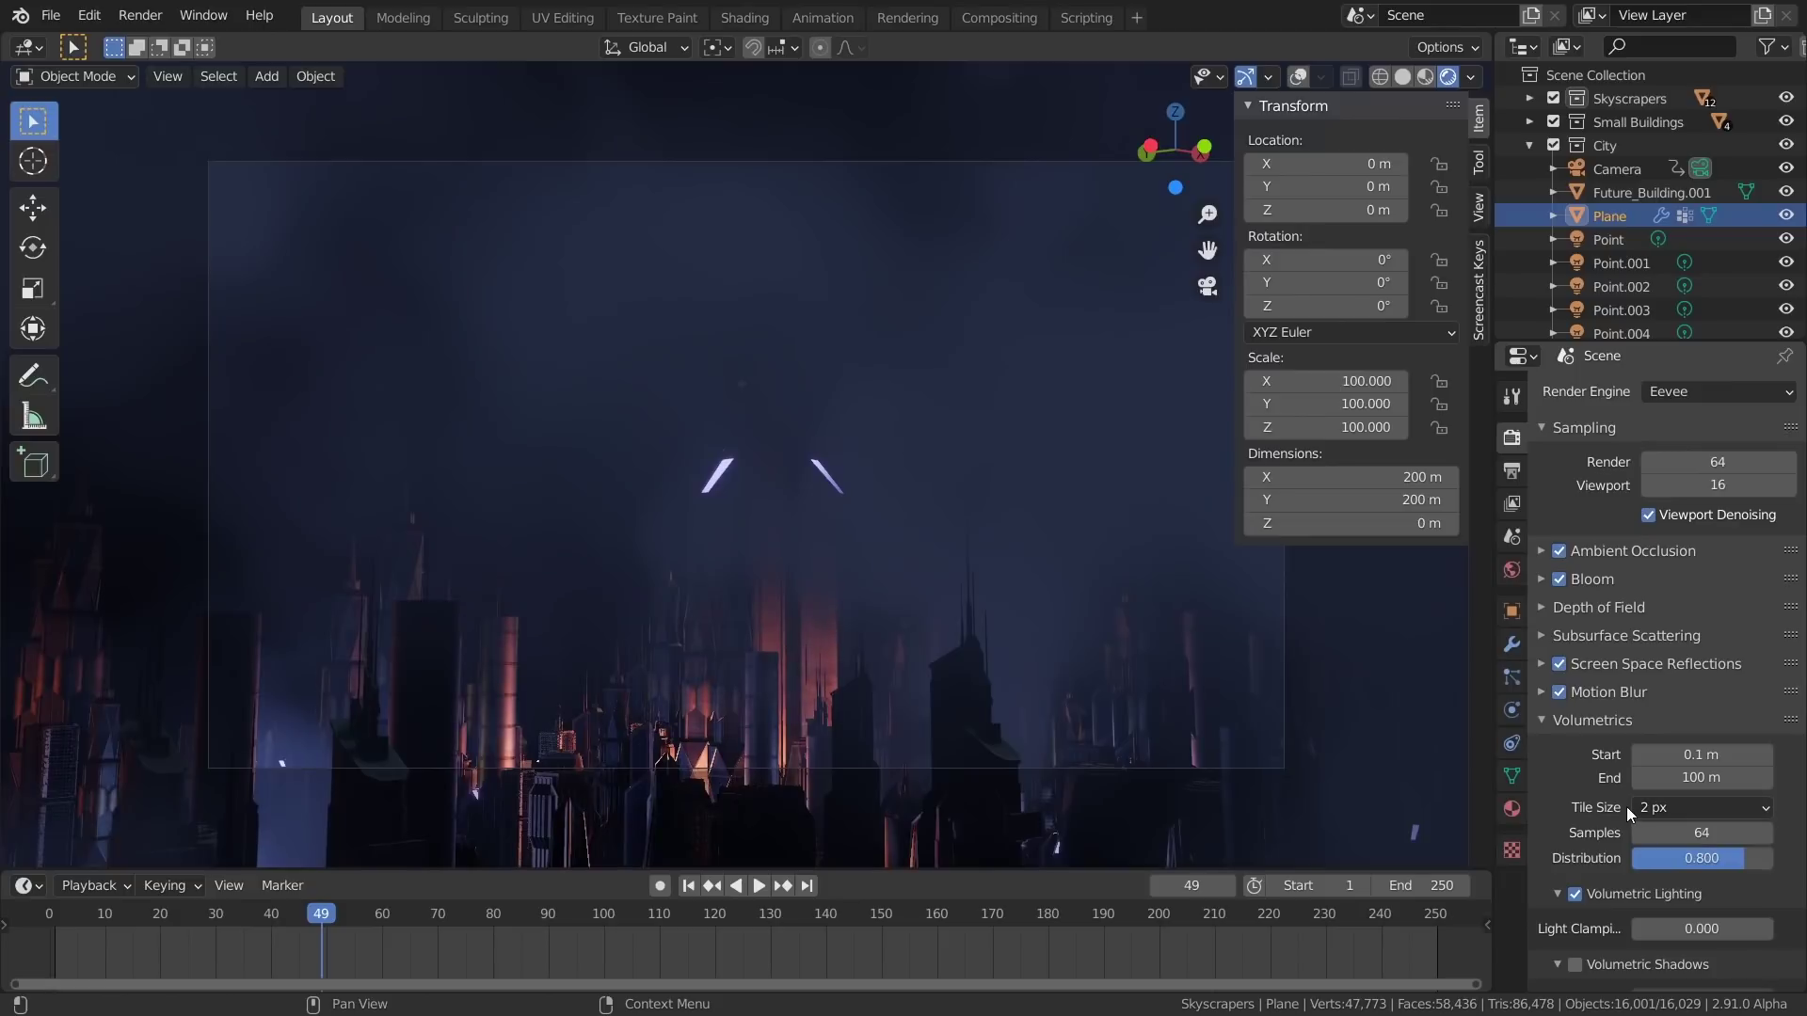
# Create a Render folder inside the Tutorial project folder and set the render output to it with the file name City
pyautogui.click(1511, 471)
pyautogui.scroll(-3, 1705, 421)
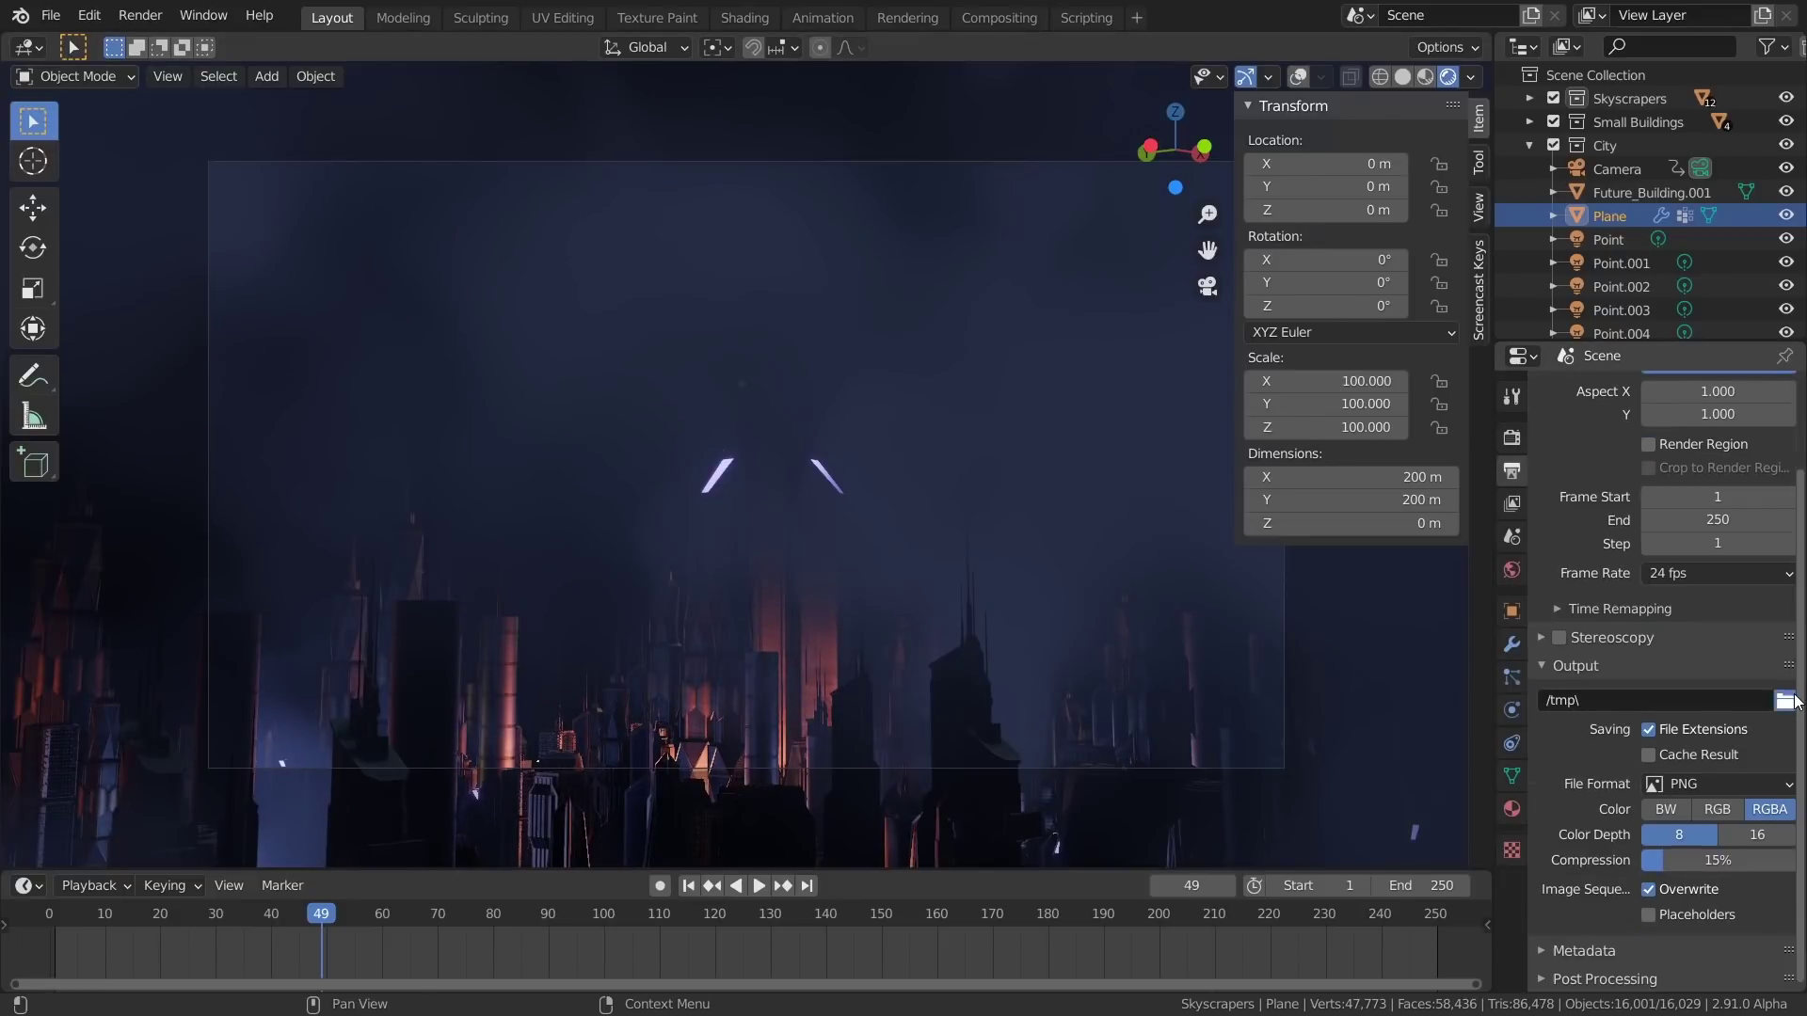
pyautogui.click(1785, 700)
pyautogui.click(751, 216)
pyautogui.write('Render')
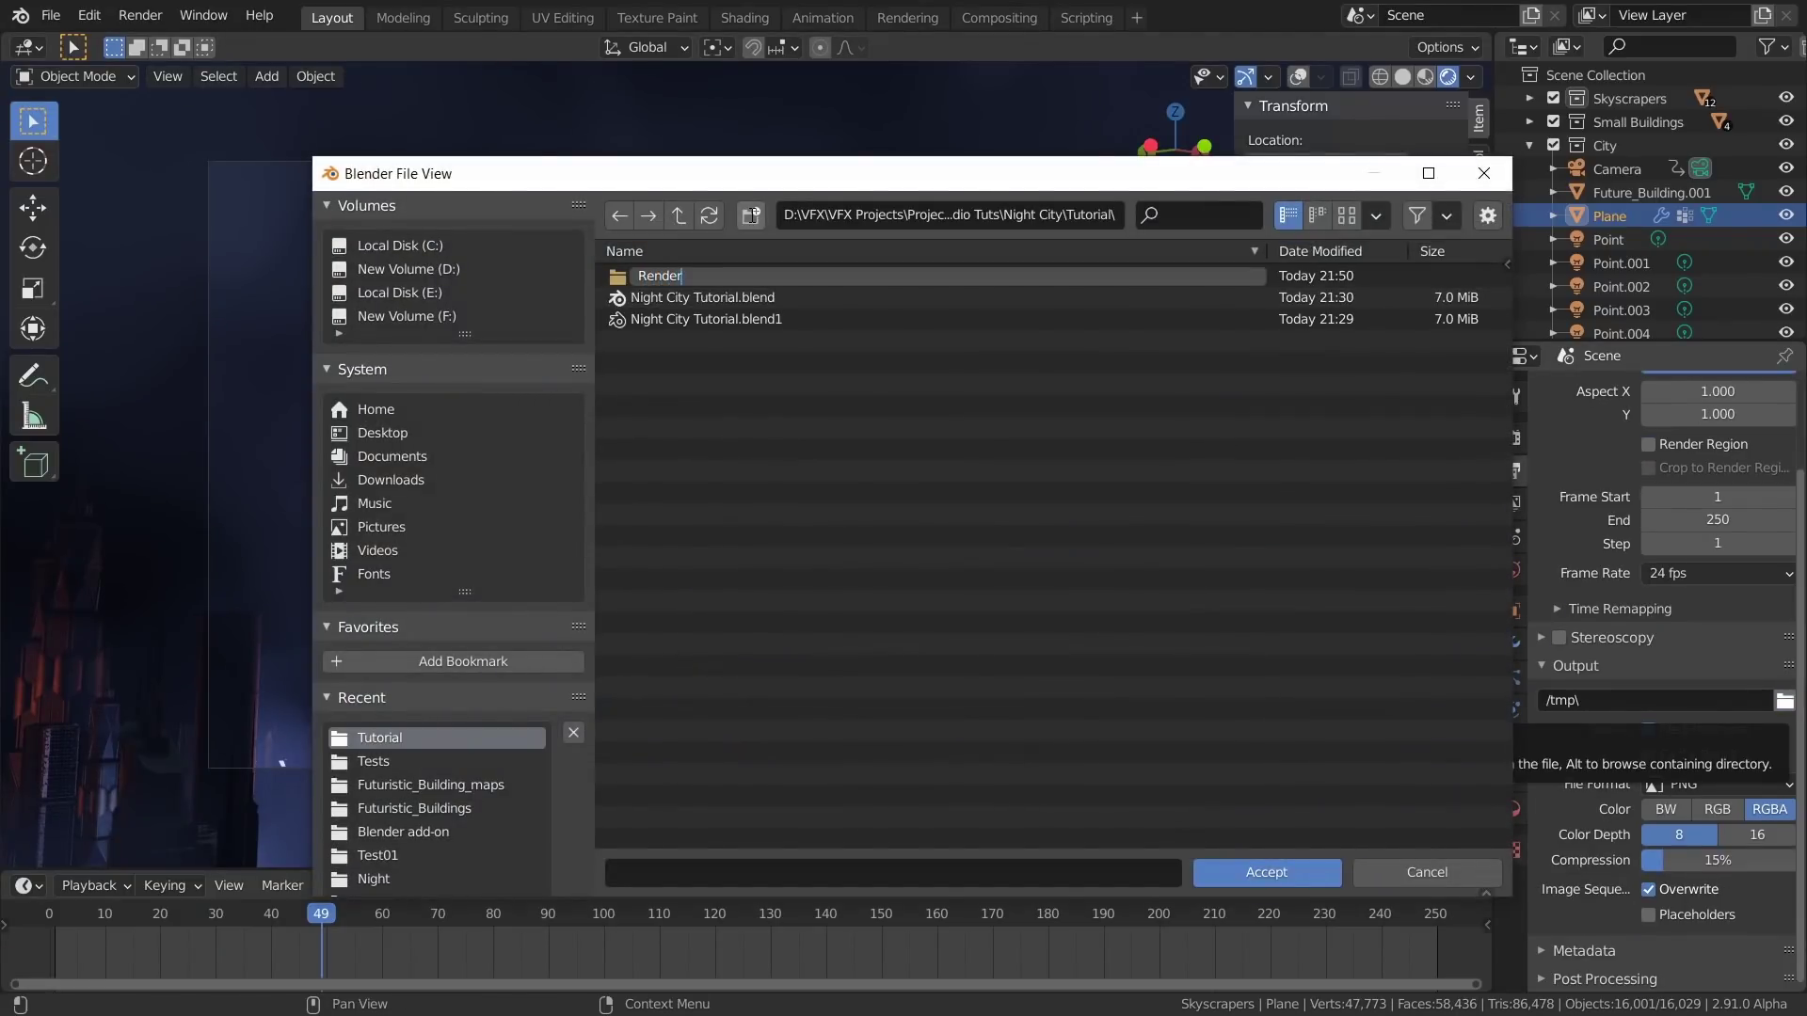
pyautogui.press('Return')
pyautogui.click(933, 861)
pyautogui.write('City')
pyautogui.click(1295, 877)
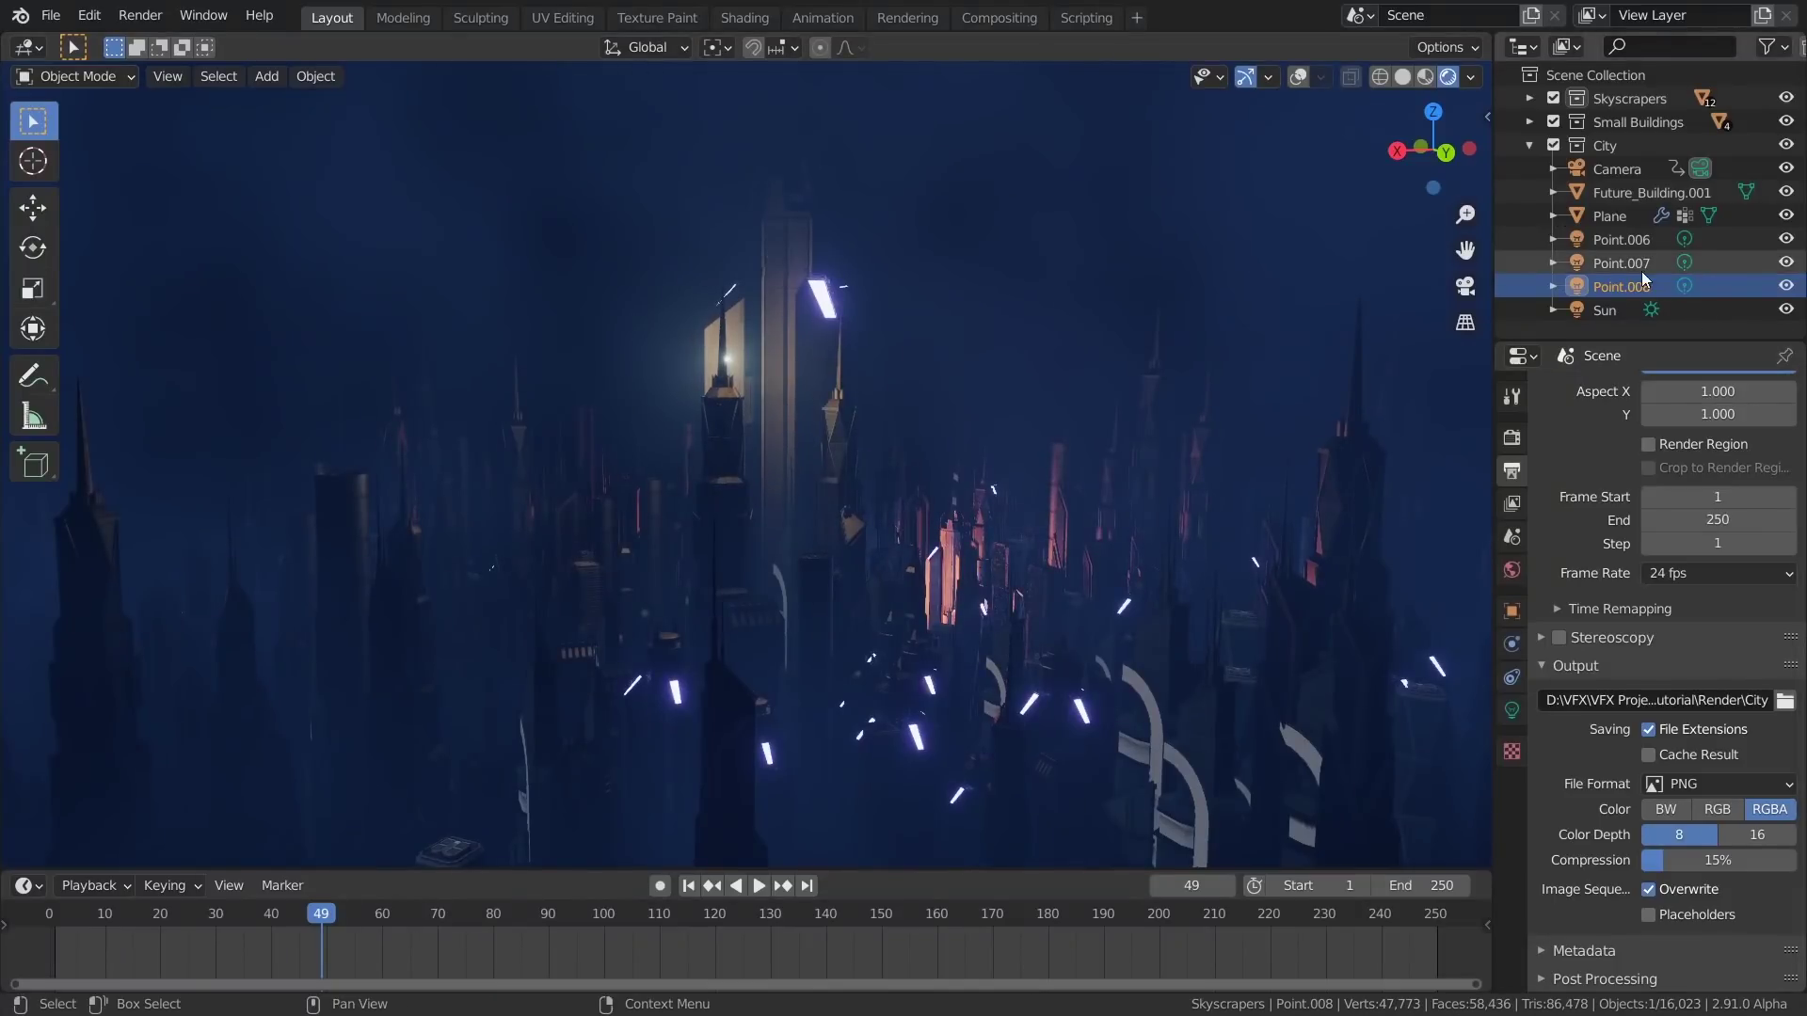
pyautogui.moveTo(861, 429); pyautogui.dragTo(837, 464, button='middle')
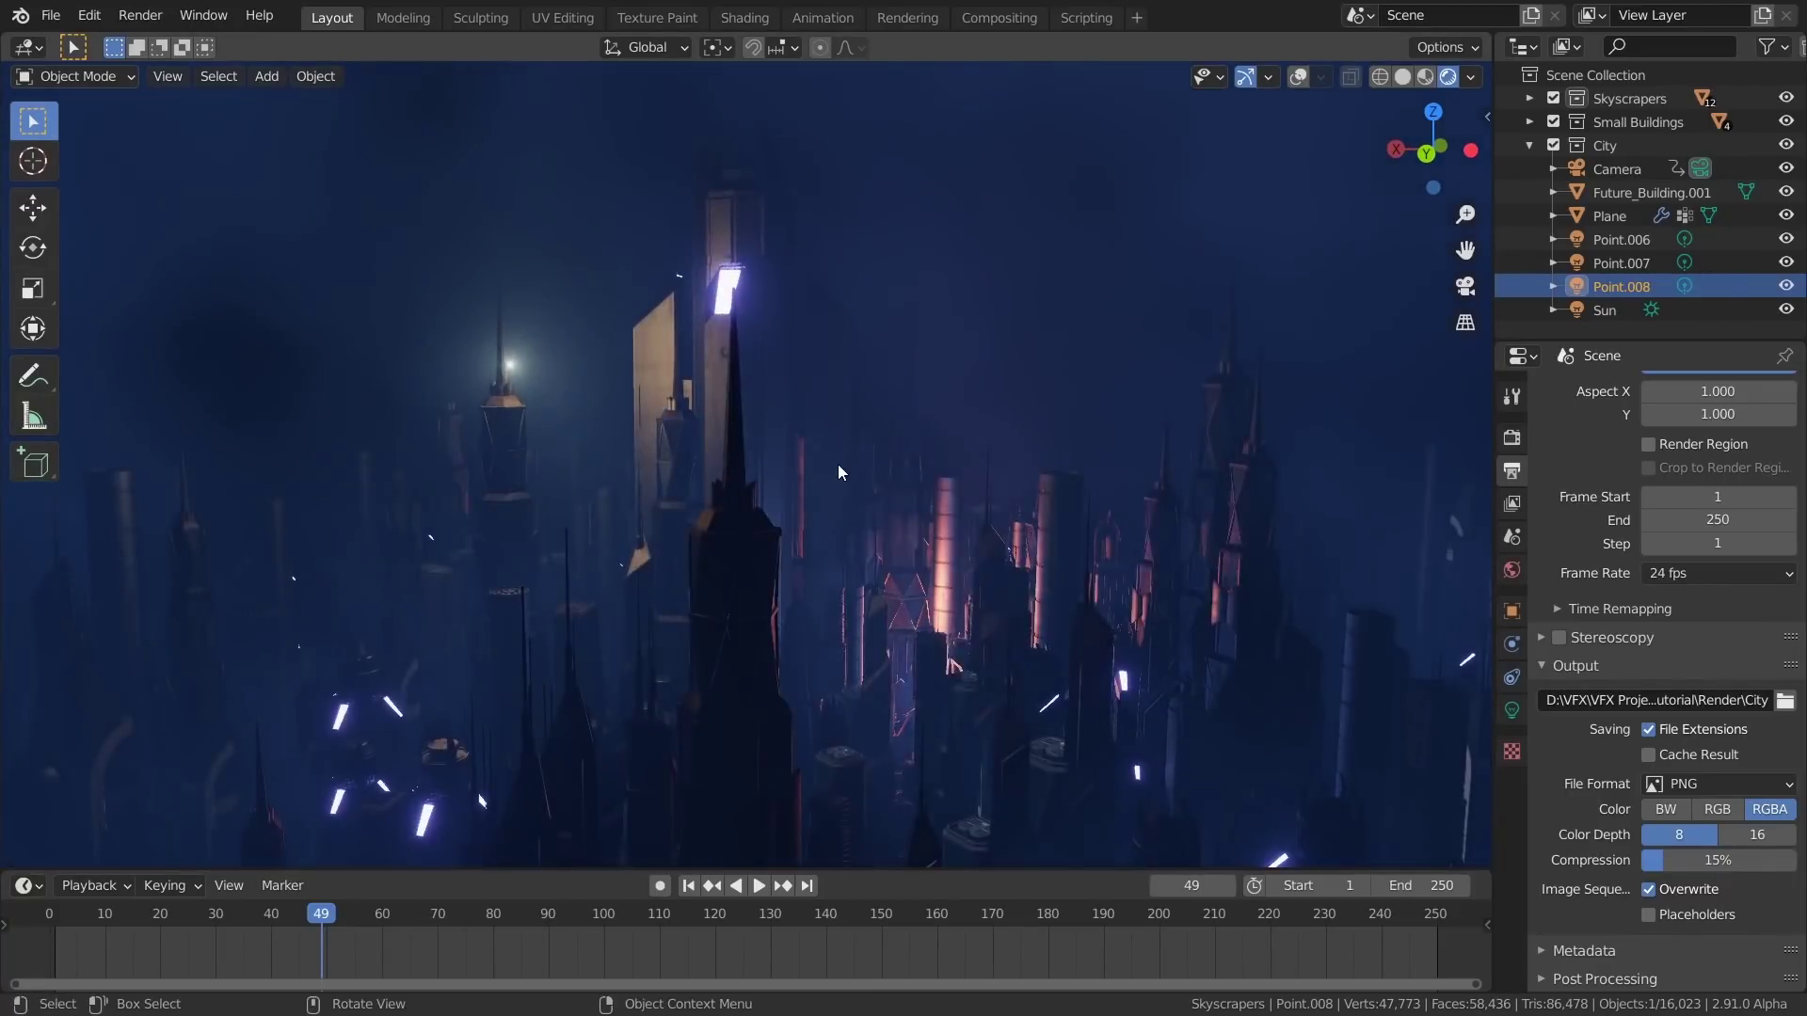